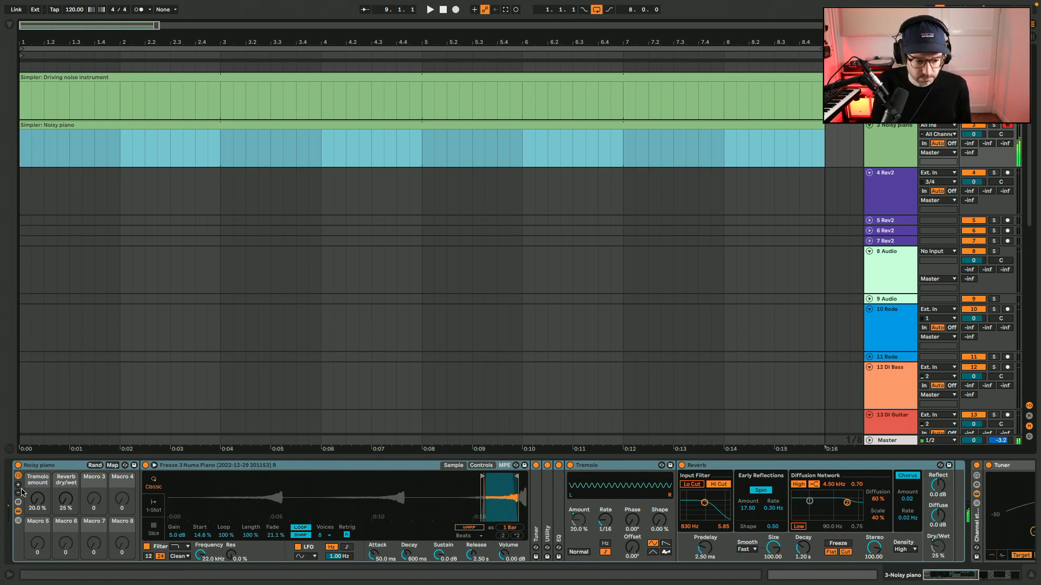
# Hide the devices inside the Noisy piano rack and the Driving noise instrument rack.
pyautogui.click(19, 513)
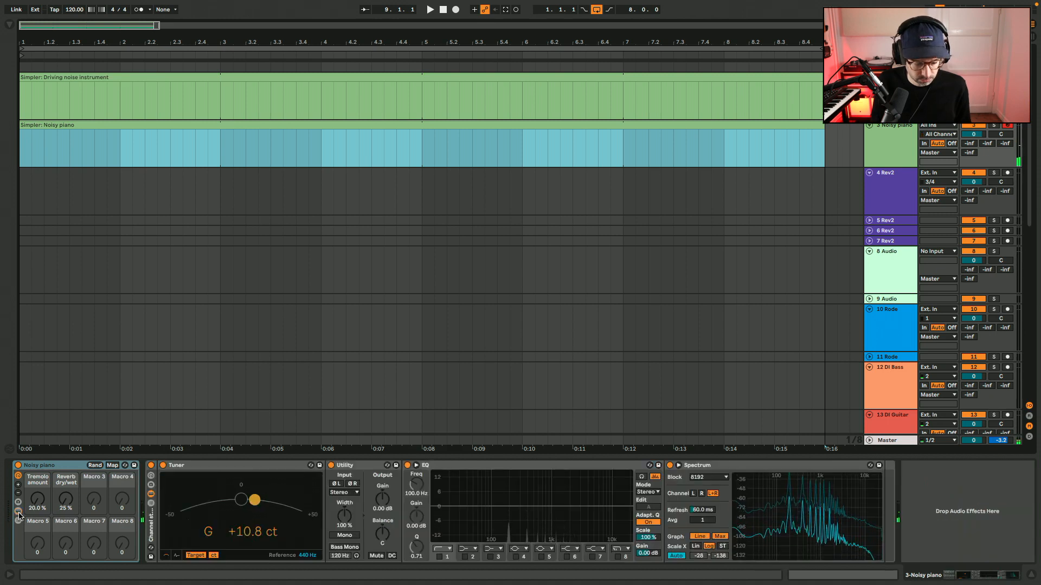
pyautogui.press('Up')
pyautogui.click(13, 512)
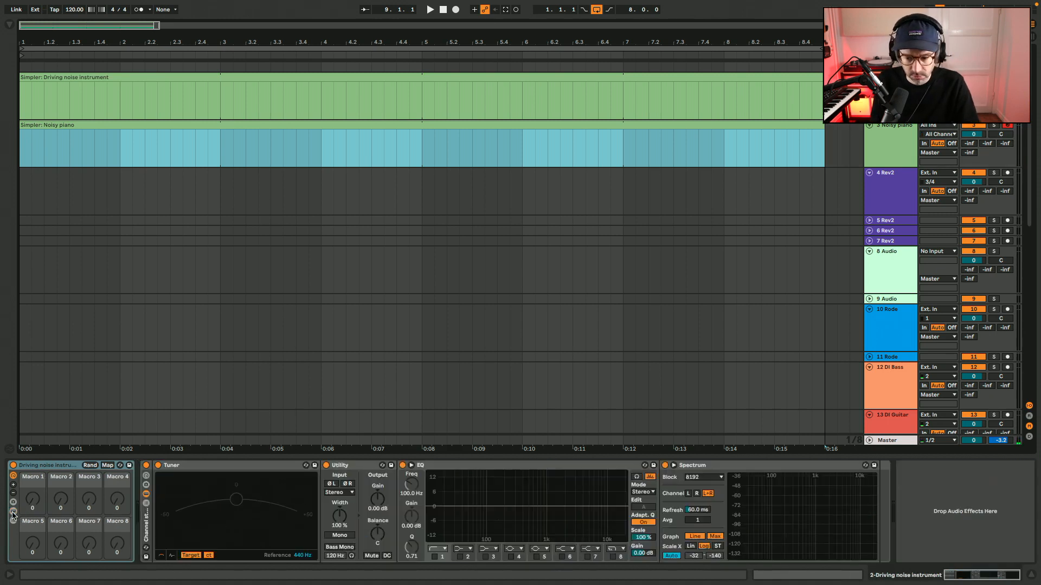
# Open the Driving noise instrument clip for note editing and set the project tempo to 128 BPM.
pyautogui.click(499, 78)
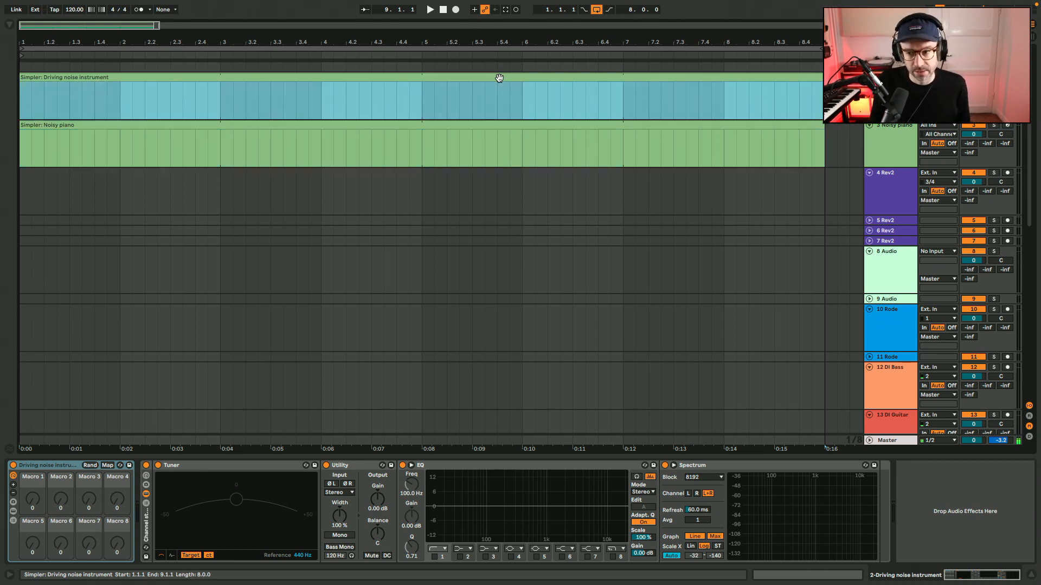
pyautogui.doubleClick(500, 78)
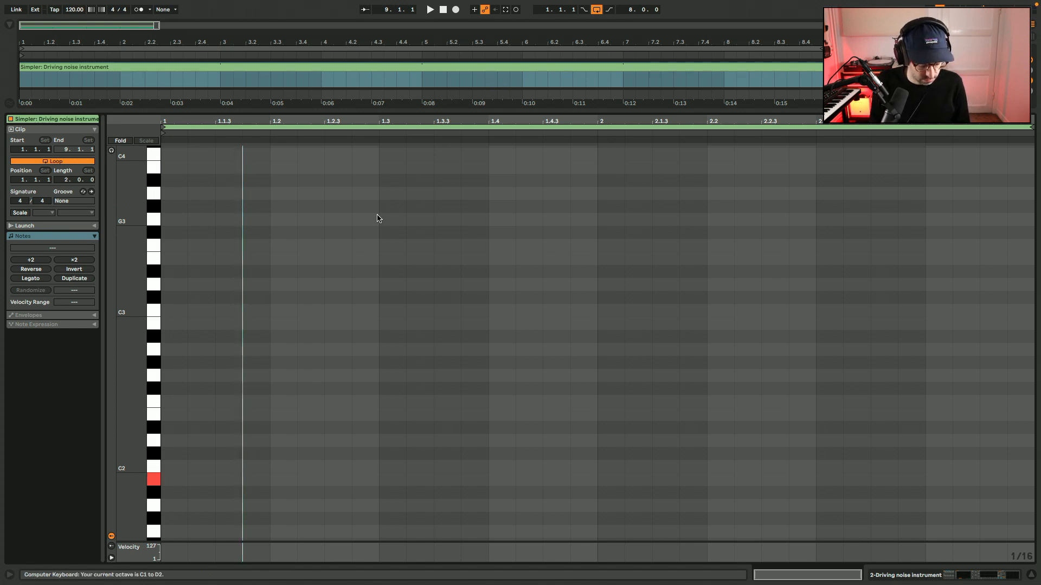
pyautogui.press('f')
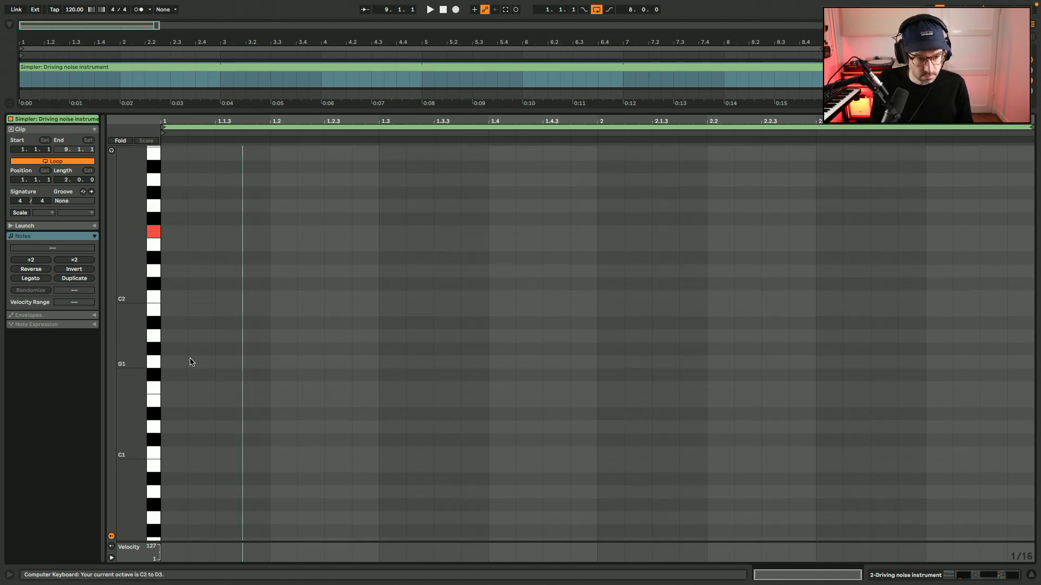
pyautogui.click(69, 11)
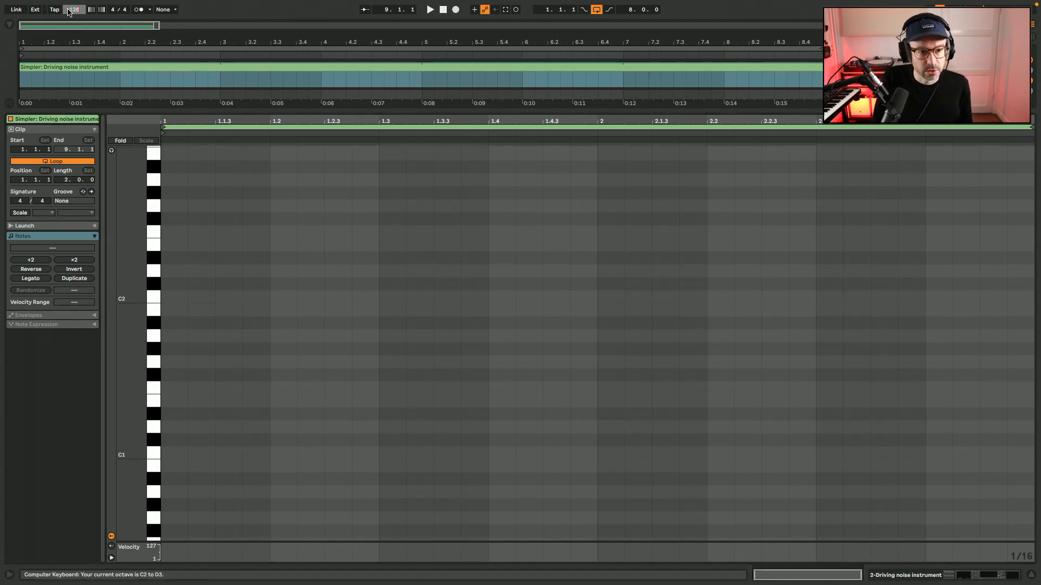
pyautogui.press('Return')
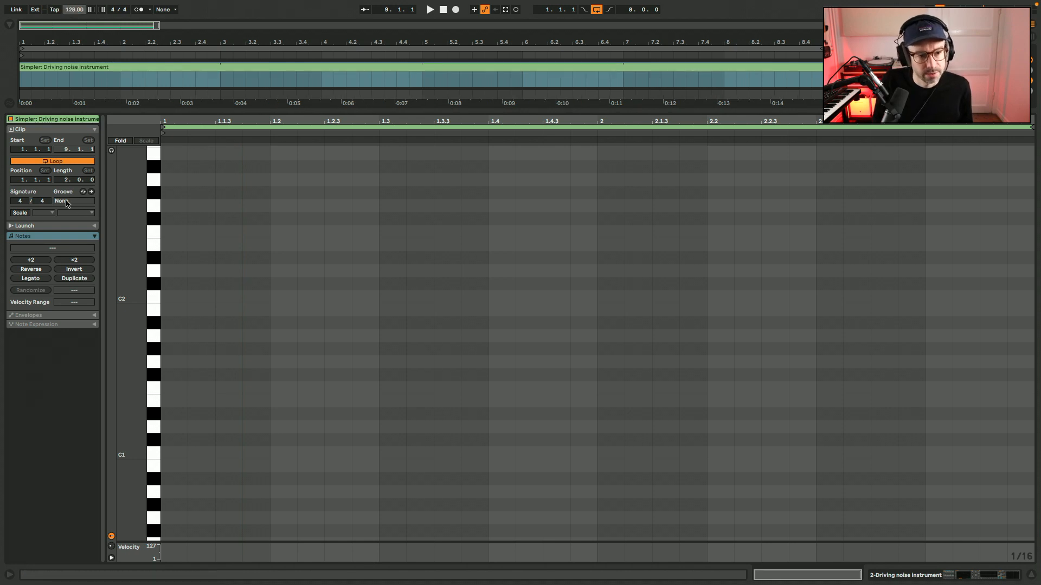
# Turn on the G Major scale for the clip and show only the notes belonging to the scale.
pyautogui.click(22, 213)
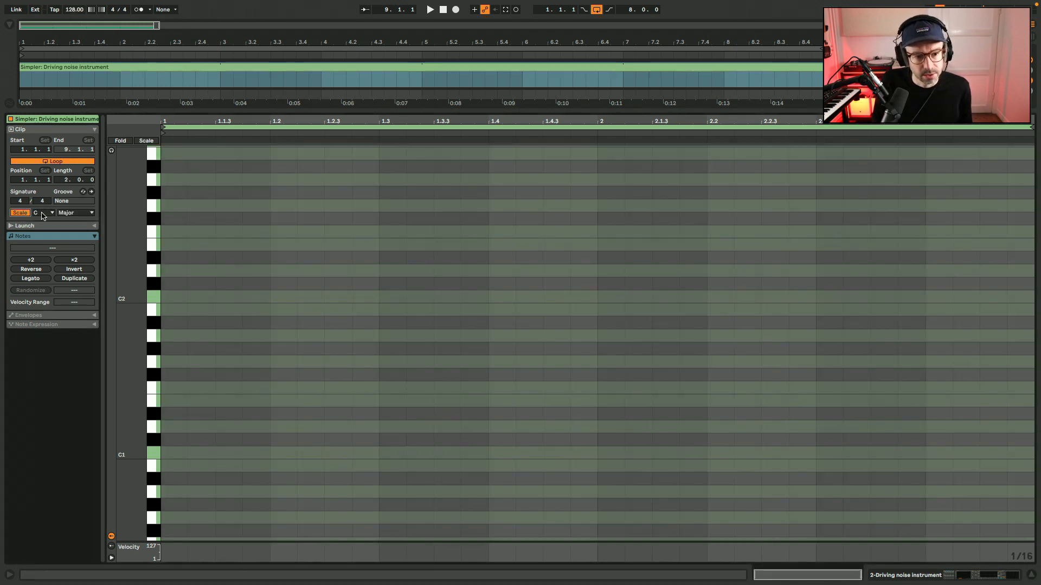
pyautogui.click(43, 213)
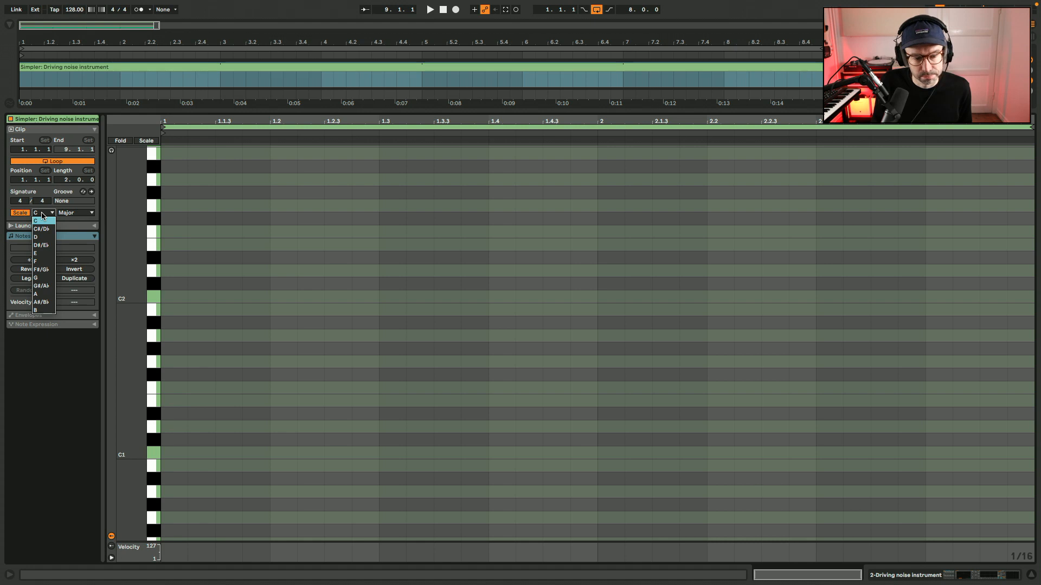
pyautogui.click(45, 278)
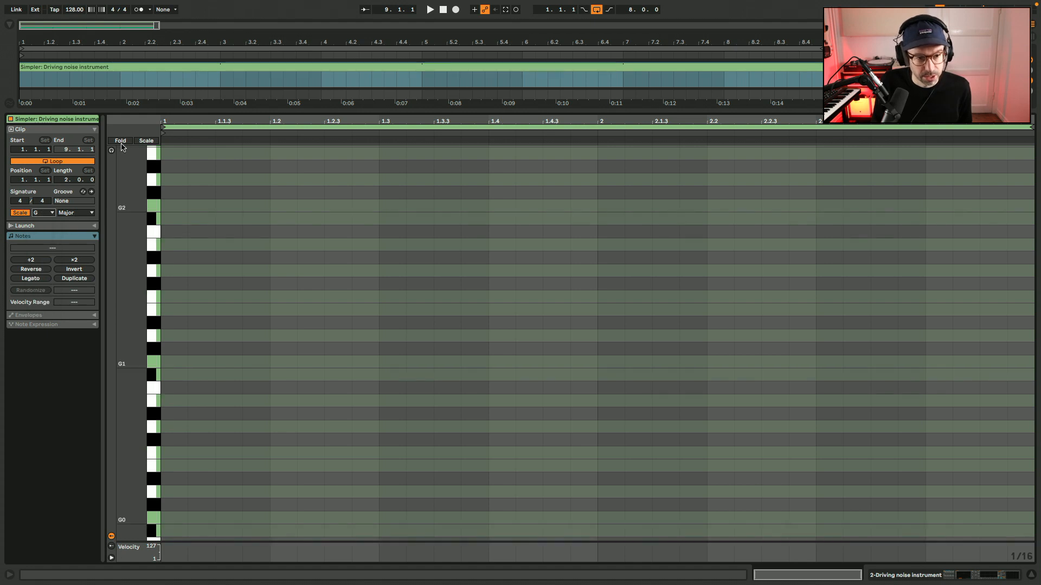
pyautogui.click(145, 142)
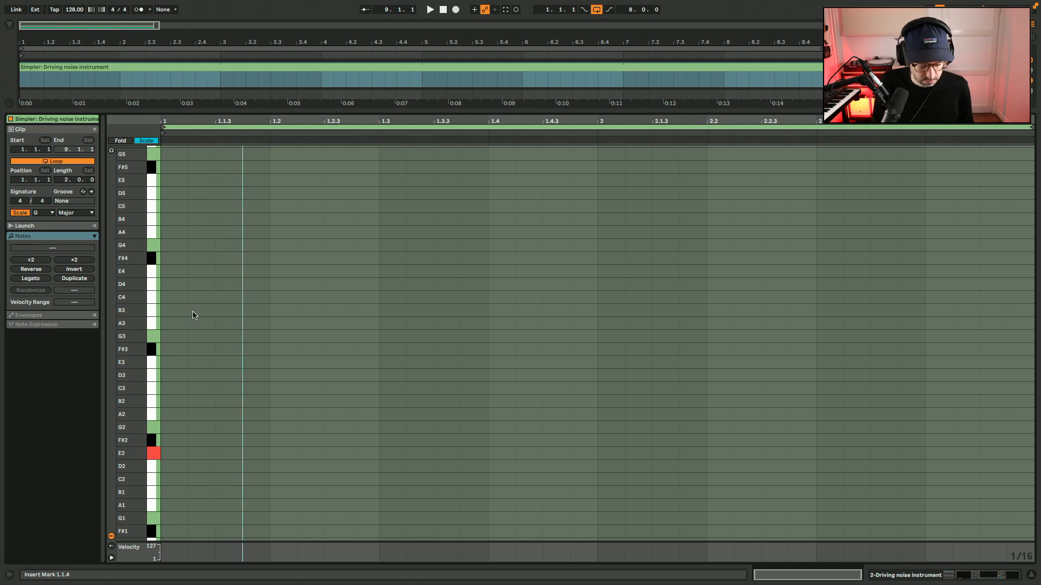
# Add a two-bar G2 note from the start of the clip and lower it one octave to G1 during playback.
pyautogui.doubleClick(182, 427)
pyautogui.moveTo(187, 428); pyautogui.dragTo(1027, 412)
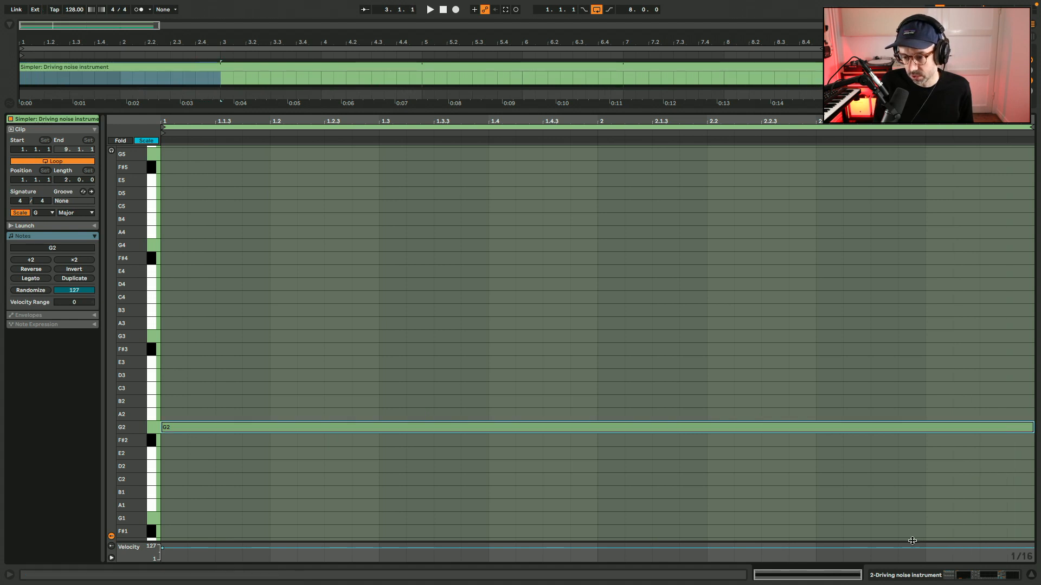
pyautogui.moveTo(913, 541); pyautogui.dragTo(914, 529)
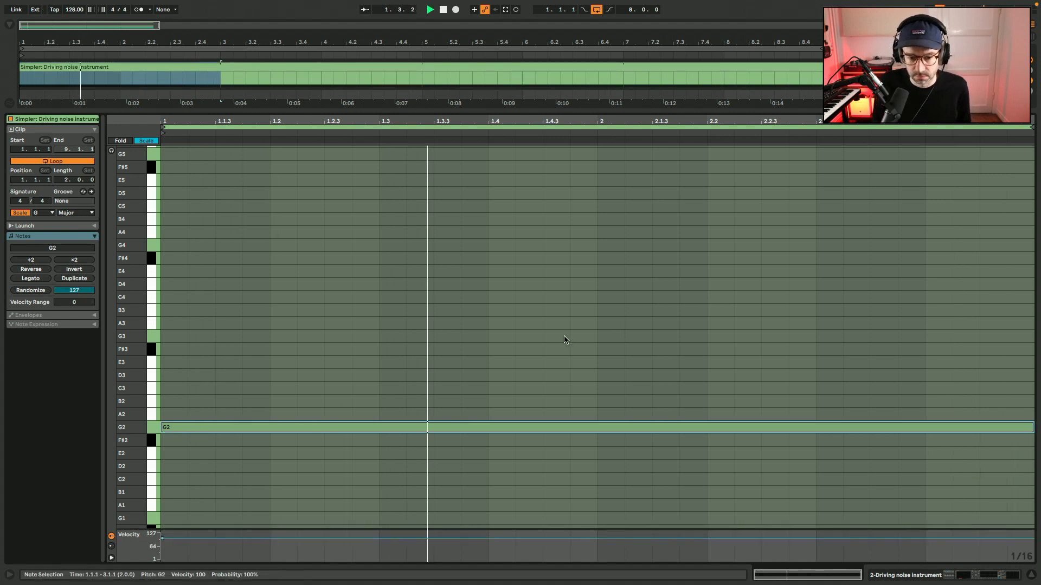
pyautogui.hotkey('shift', 'Down')
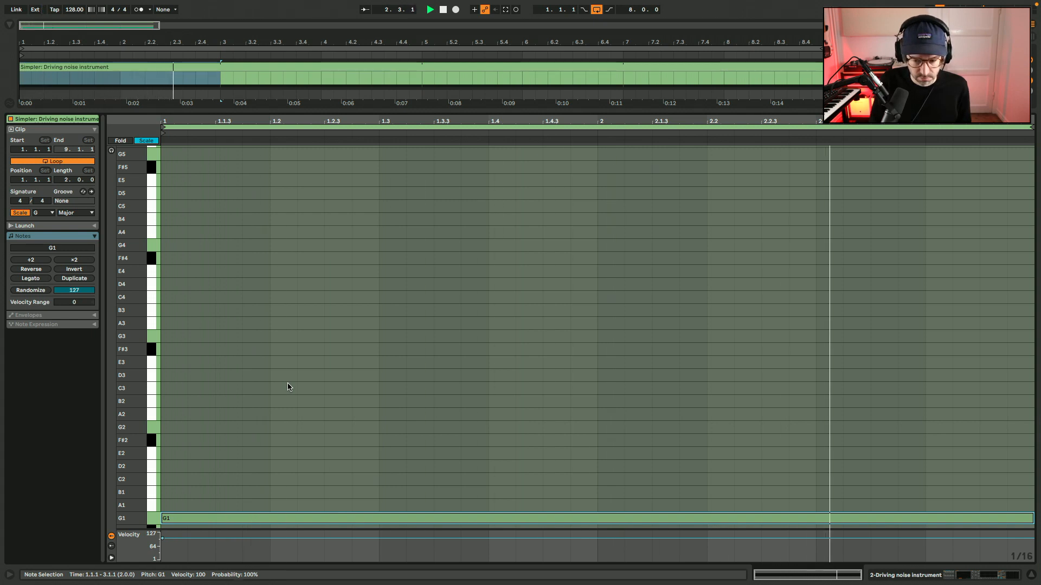
# Open the Noisy piano clip for note editing and limit its note display to the G Major scale.
pyautogui.scroll(-2, 287, 387)
pyautogui.hotkey('shift', 'Tab')
pyautogui.scroll(1, 381, 170)
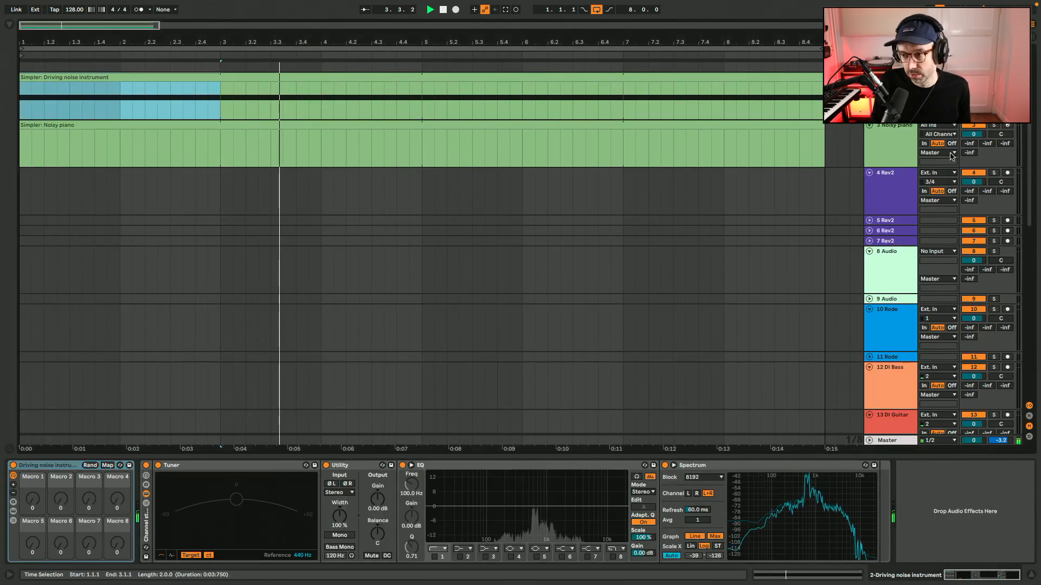
pyautogui.click(892, 142)
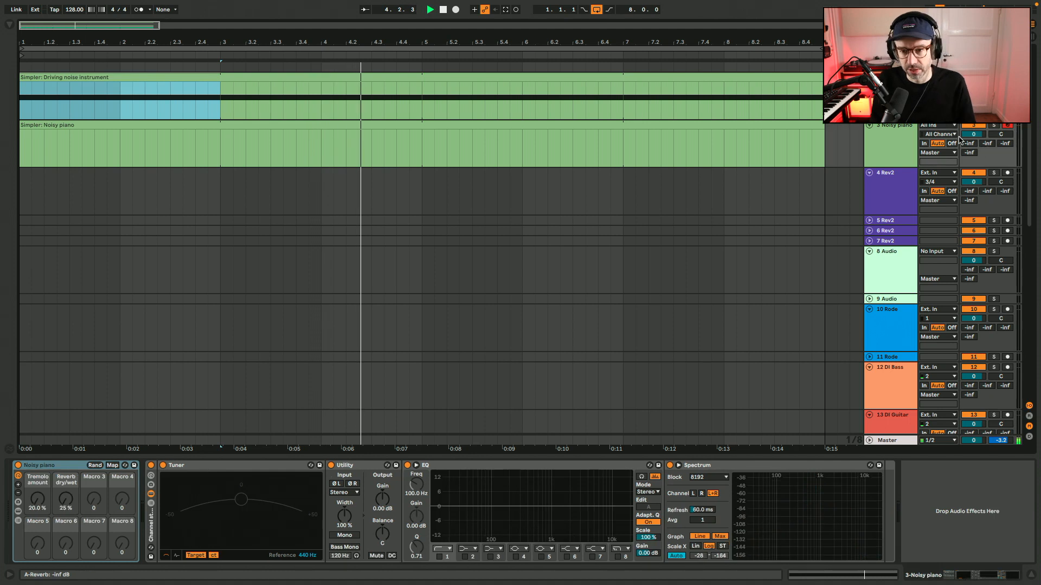
pyautogui.doubleClick(794, 126)
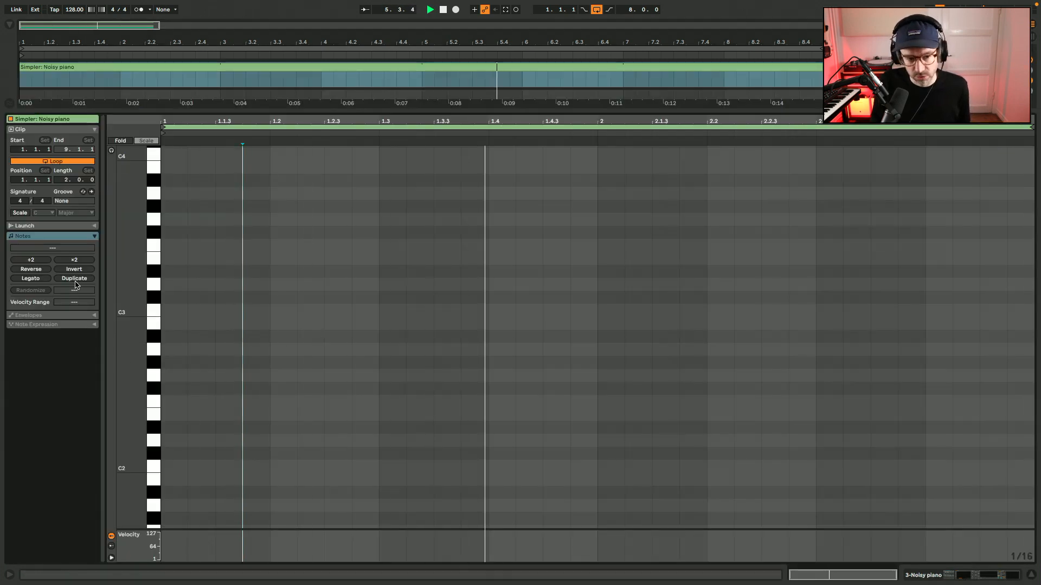
pyautogui.click(21, 213)
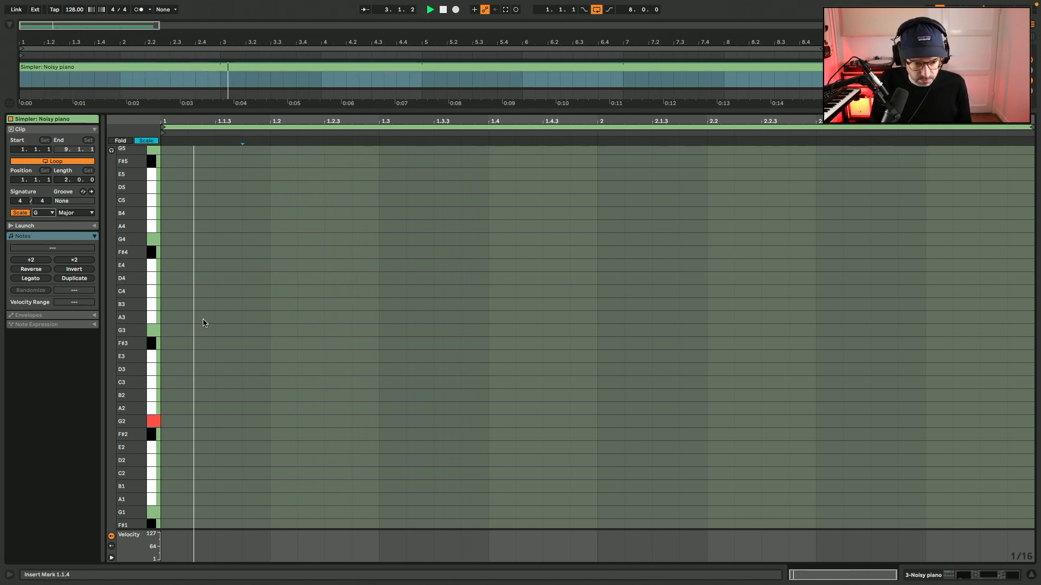
# Add a G2 note spanning the first two bars of the Noisy piano clip.
pyautogui.doubleClick(179, 421)
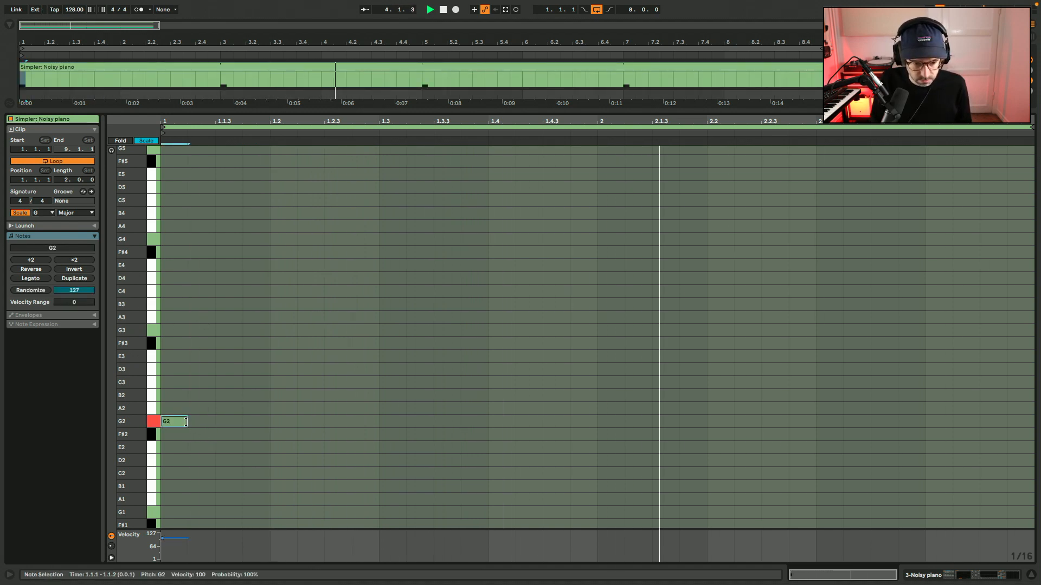
pyautogui.moveTo(185, 422); pyautogui.dragTo(1033, 421)
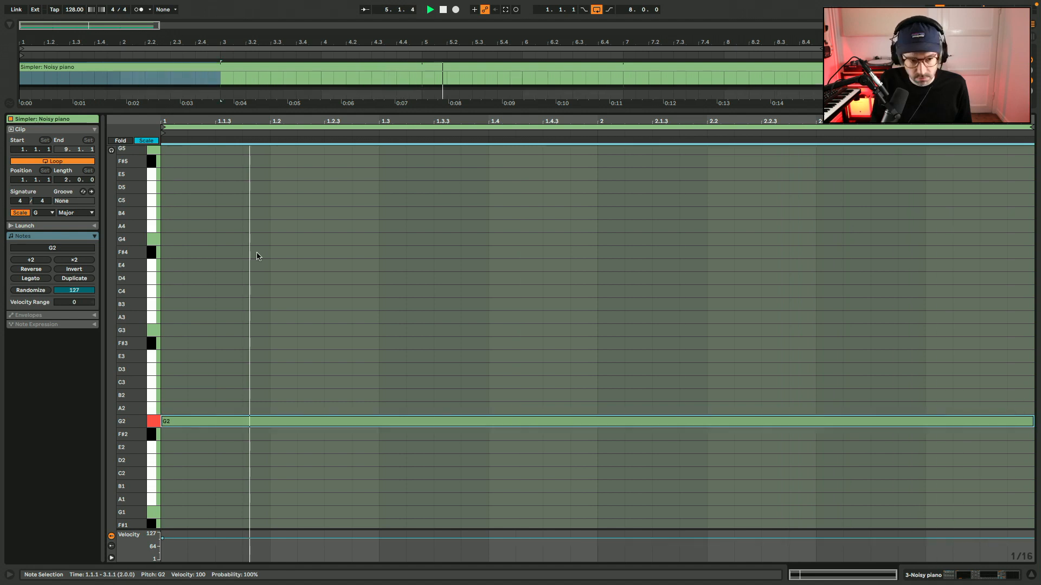
# Stop playback, set the clip's loop length to 8 bars and the adaptive grid to Narrow.
pyautogui.press('space')
pyautogui.moveTo(67, 180); pyautogui.dragTo(67, 156)
pyautogui.rightClick(273, 298)
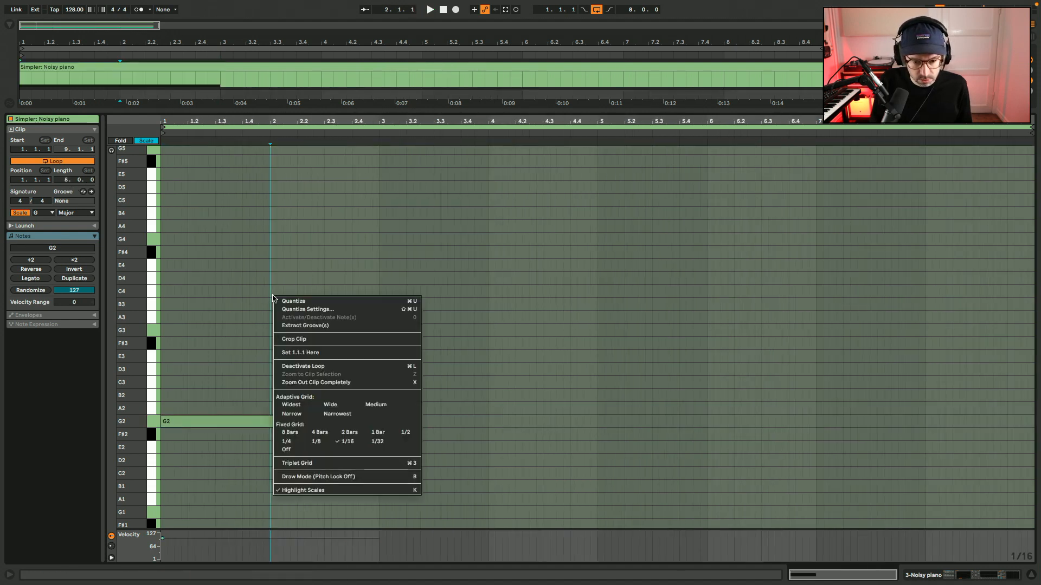
pyautogui.click(292, 415)
# Duplicate the G2 note into bars 3 and 4 and raise the copy to D3.
pyautogui.click(291, 420)
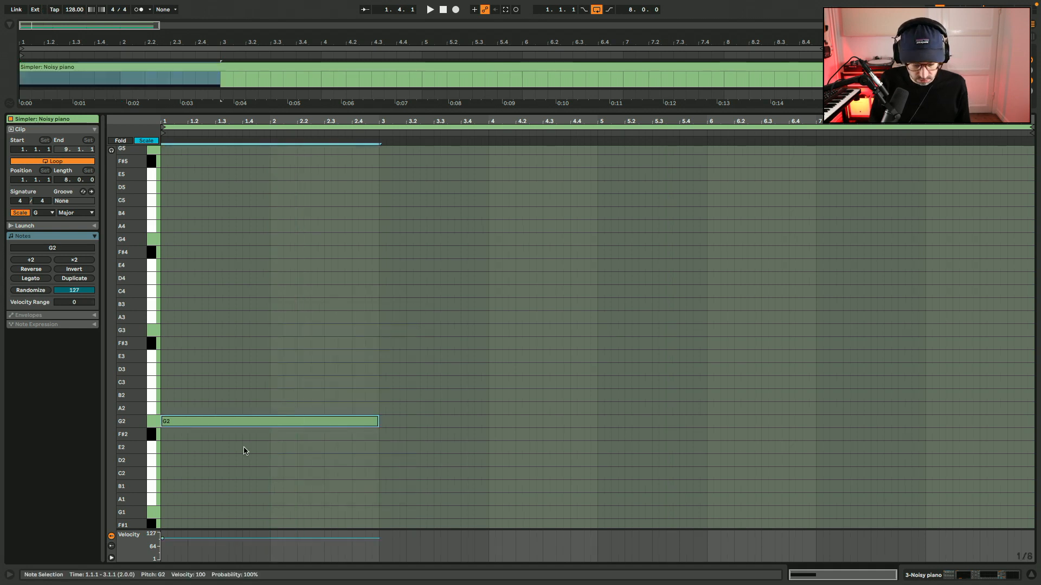
pyautogui.hotkey('ctrl', 'd')
pyautogui.press('Up')
pyautogui.press('Up')
pyautogui.press('Up')
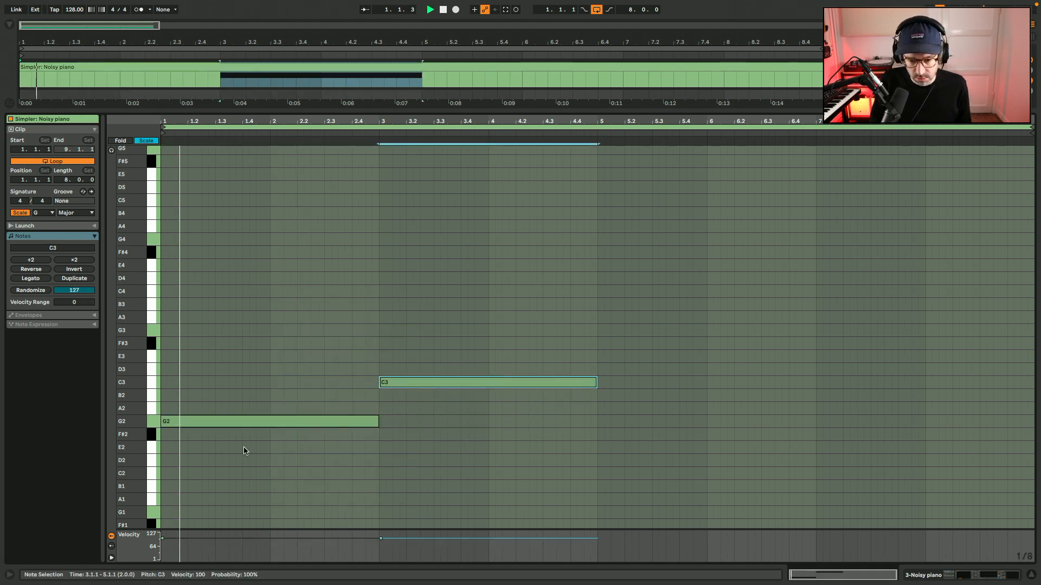
pyautogui.press('Up')
# Duplicate the D3 note into bars 5 and 6 and lower the copy to B2.
pyautogui.hotkey('ctrl', 'd')
pyautogui.press('Down')
pyautogui.press('Down')
# Duplicate the B2 note into bars 7 and 8 and raise the copy to F#3.
pyautogui.hotkey('ctrl', 'd')
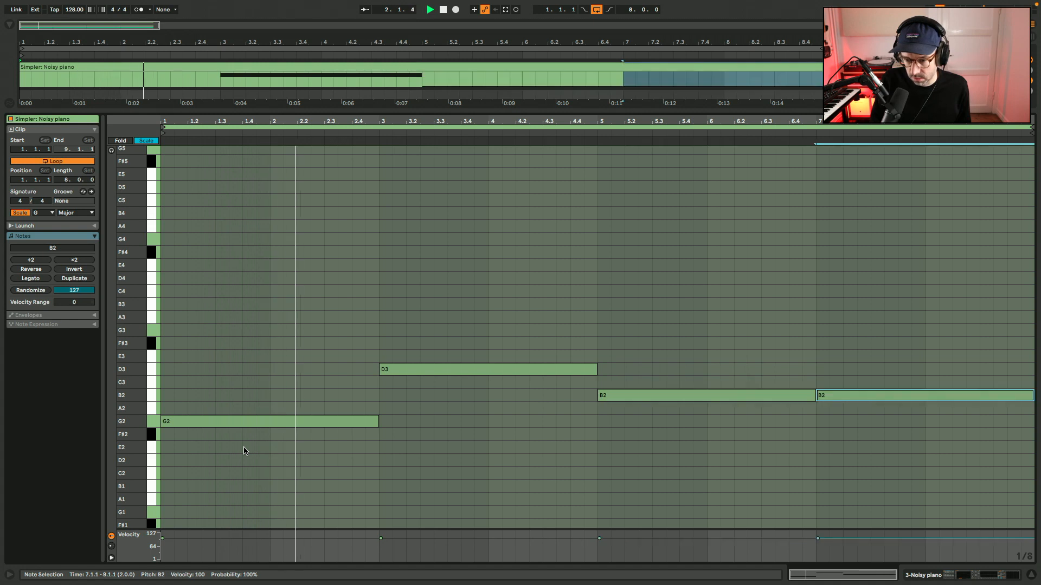
pyautogui.press('Up')
pyautogui.press('Up')
pyautogui.press('Up')
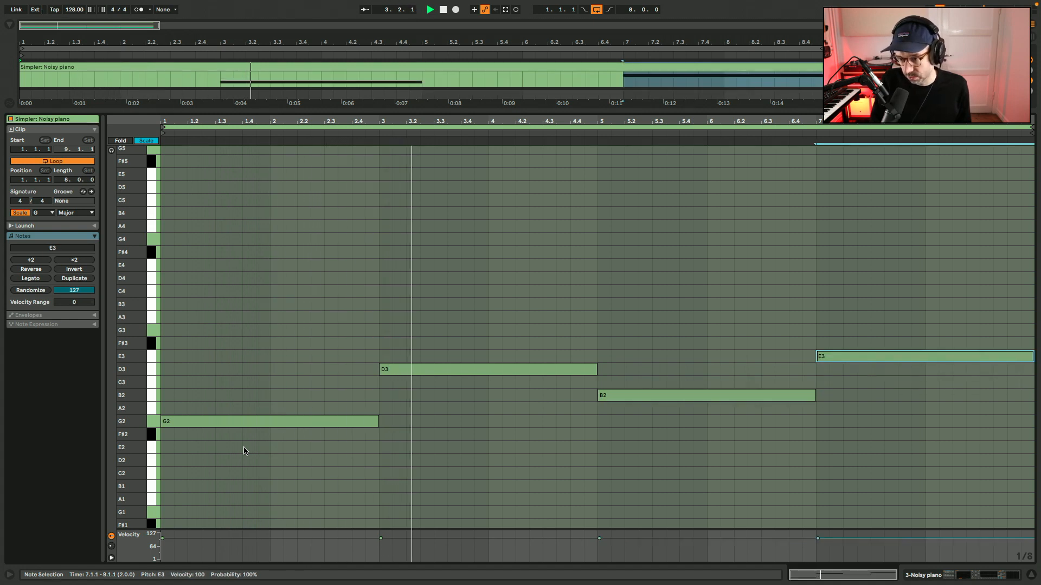
pyautogui.press('Up')
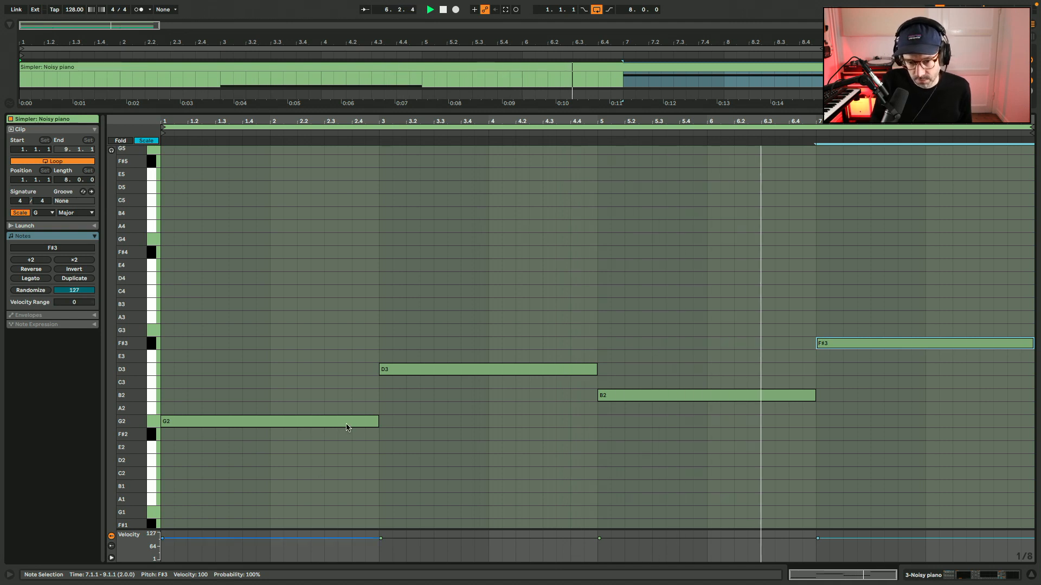
# Copy each of the four notes a third higher, adding B2, F#3, D3 and A3 above them.
pyautogui.moveTo(347, 427); pyautogui.dragTo(351, 401)
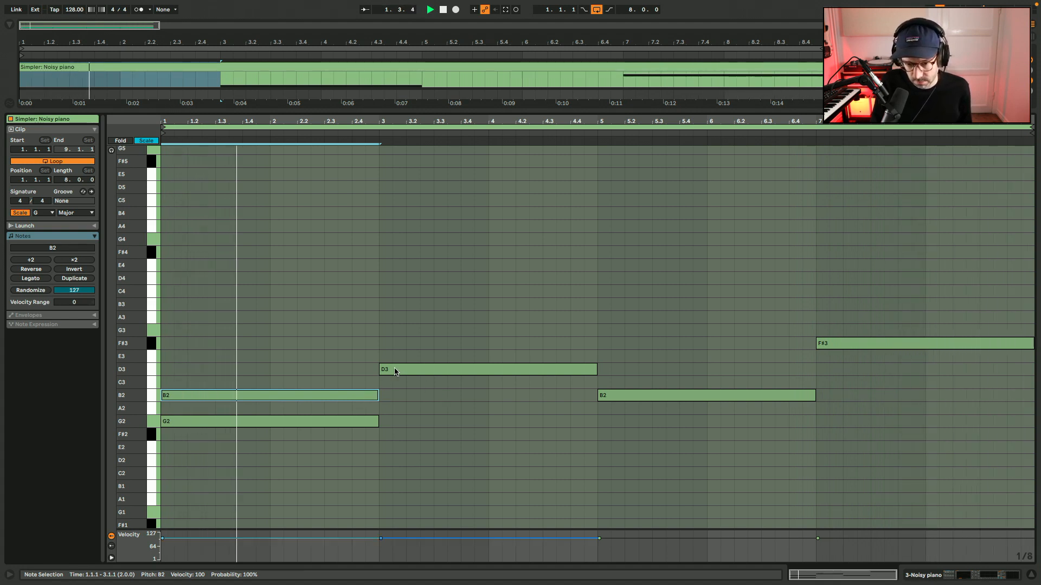
pyautogui.moveTo(392, 369); pyautogui.dragTo(822, 320)
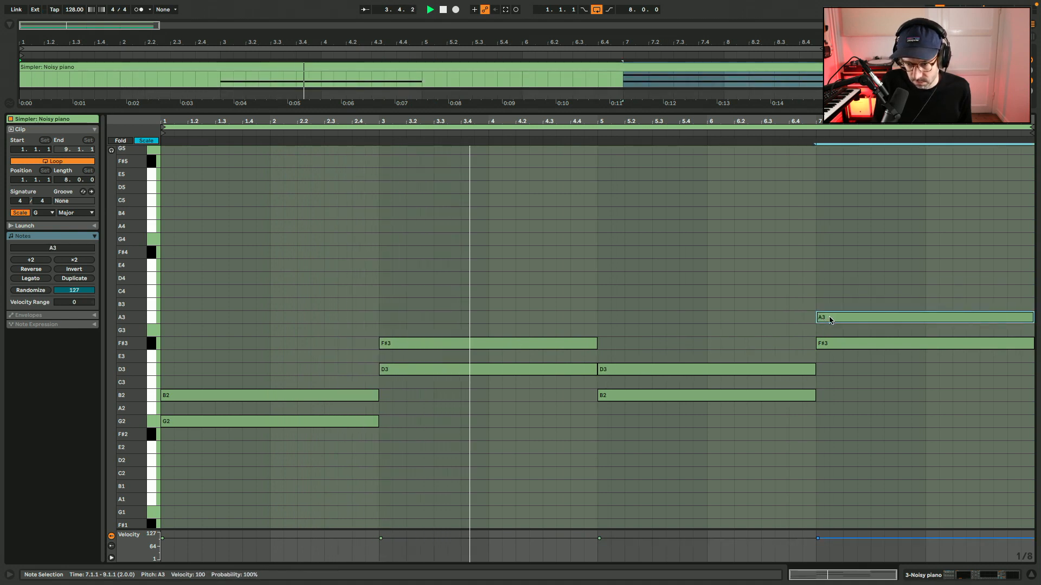
# Turn the first chord into G2, C3 and D3, and copy the second chord's F#3 up to A3.
pyautogui.moveTo(316, 396)
pyautogui.mouseDown()
pyautogui.moveTo(312, 370)
pyautogui.moveTo(309, 383)
pyautogui.mouseUp()
pyautogui.moveTo(424, 343); pyautogui.dragTo(424, 319)
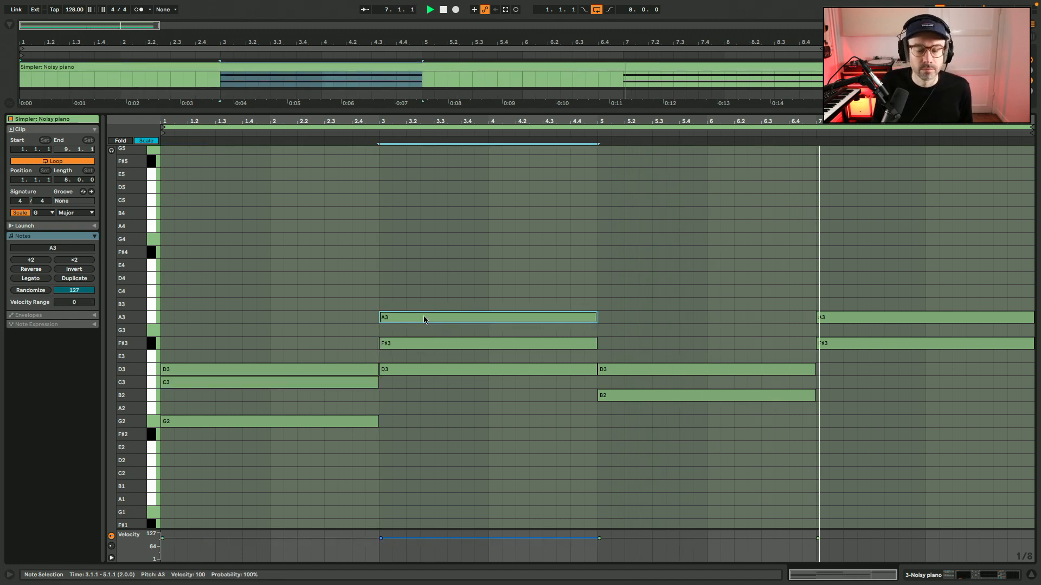
# Lower both notes of the last chord by one octave to F#2 and A2.
pyautogui.click(863, 320)
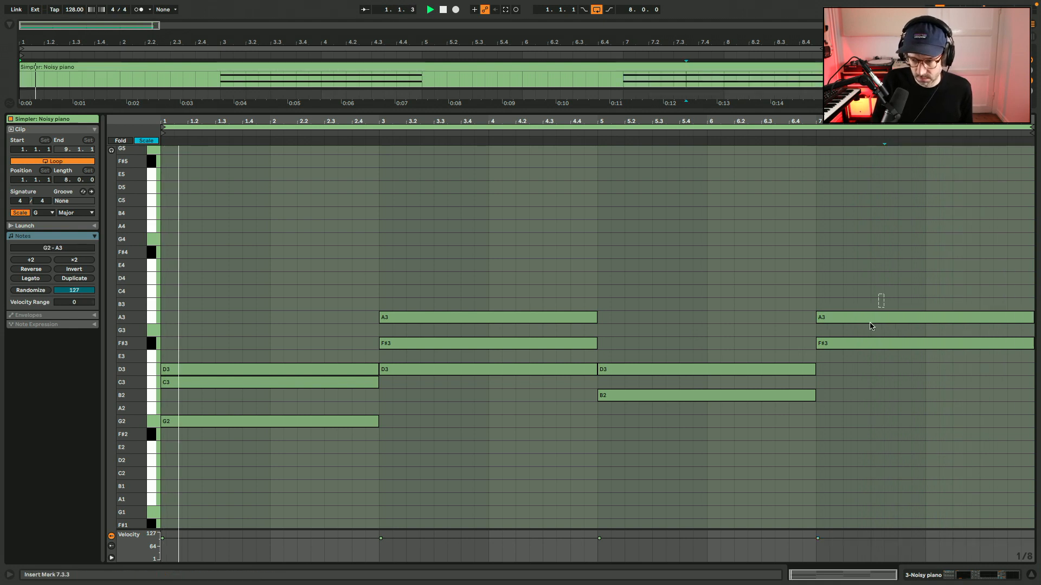
pyautogui.moveTo(881, 298); pyautogui.dragTo(820, 374)
pyautogui.hotkey('shift', 'Down')
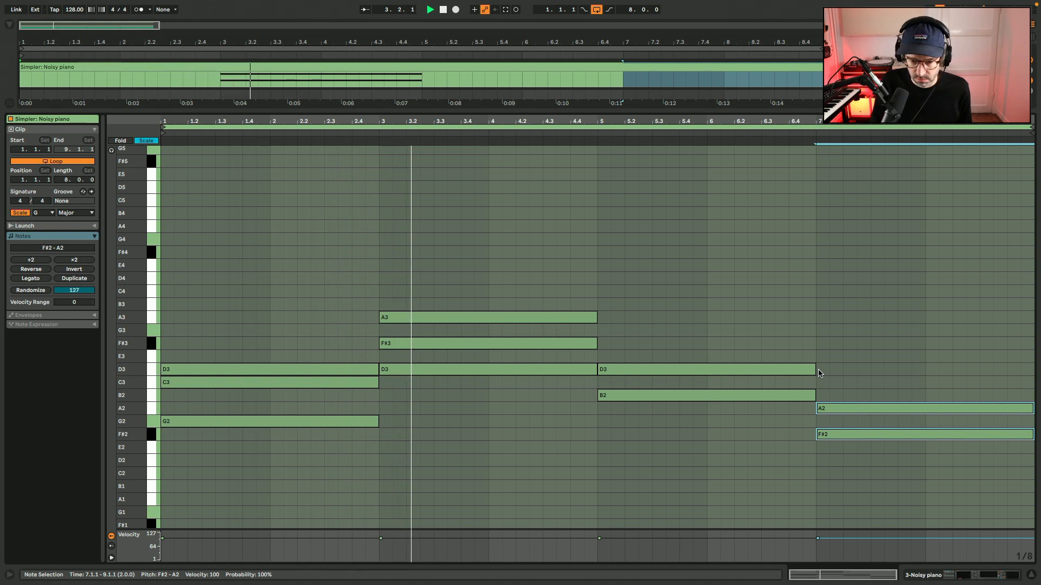
# Move the second chord's middle note to G3 and the first chord's middle note to B2.
pyautogui.moveTo(590, 344); pyautogui.dragTo(586, 336)
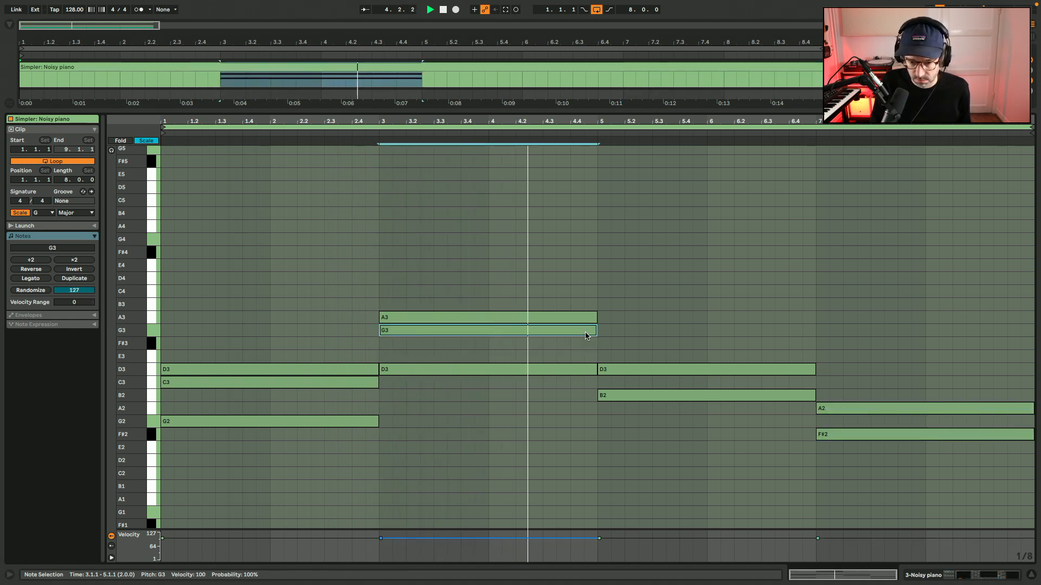
pyautogui.moveTo(367, 382); pyautogui.dragTo(367, 395)
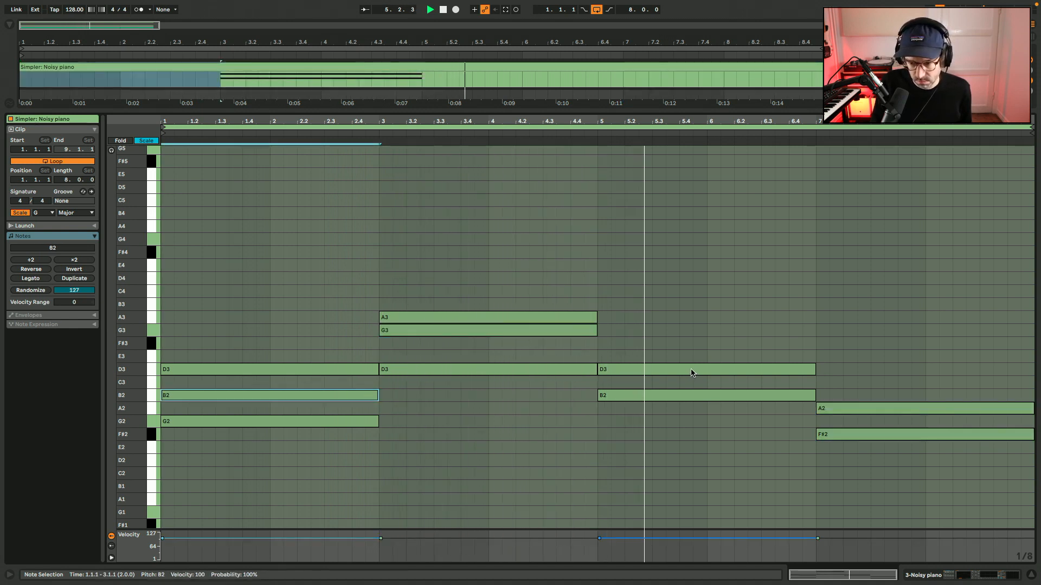
# Copy the third chord's D3 up to F#3, and voice the last chord as F#2, B2 and C3.
pyautogui.moveTo(692, 373); pyautogui.dragTo(692, 345)
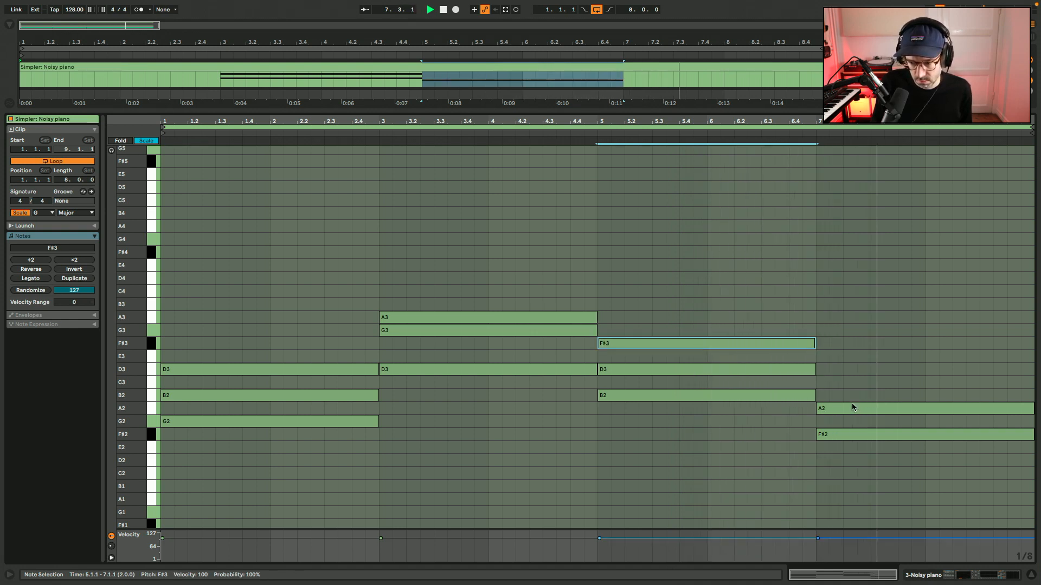
pyautogui.moveTo(852, 407)
pyautogui.mouseDown()
pyautogui.moveTo(852, 384)
pyautogui.moveTo(845, 409)
pyautogui.moveTo(843, 400)
pyautogui.mouseUp()
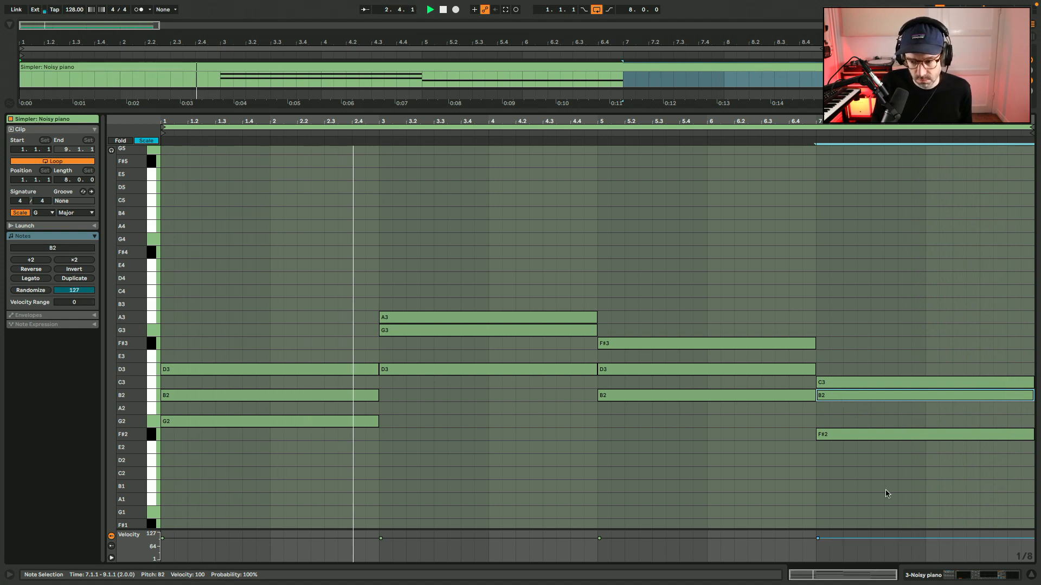
# Look at the devices inside the Noisy piano rack and collapse them again.
pyautogui.hotkey('shift', 'Tab')
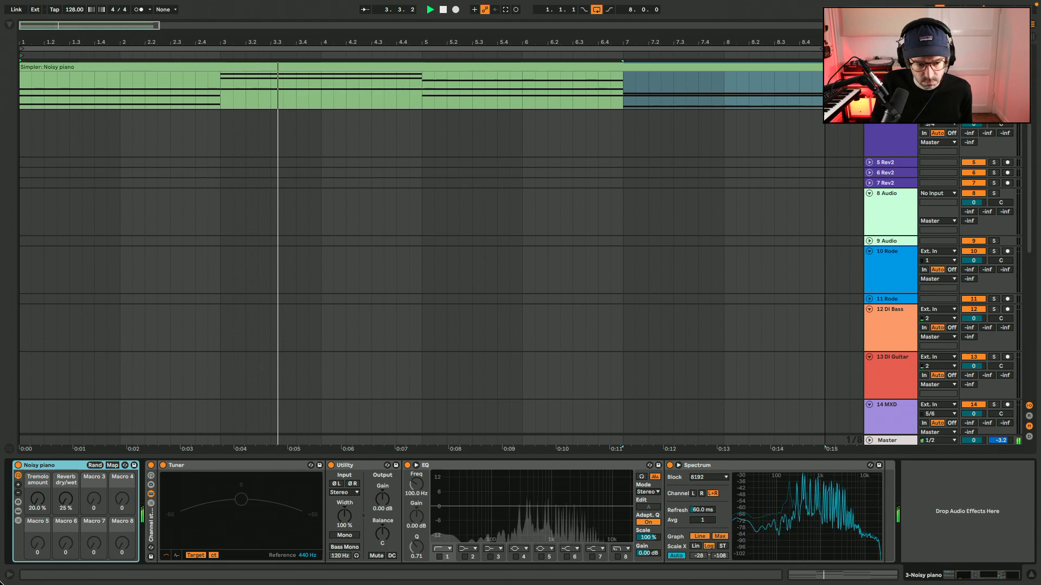
pyautogui.click(18, 512)
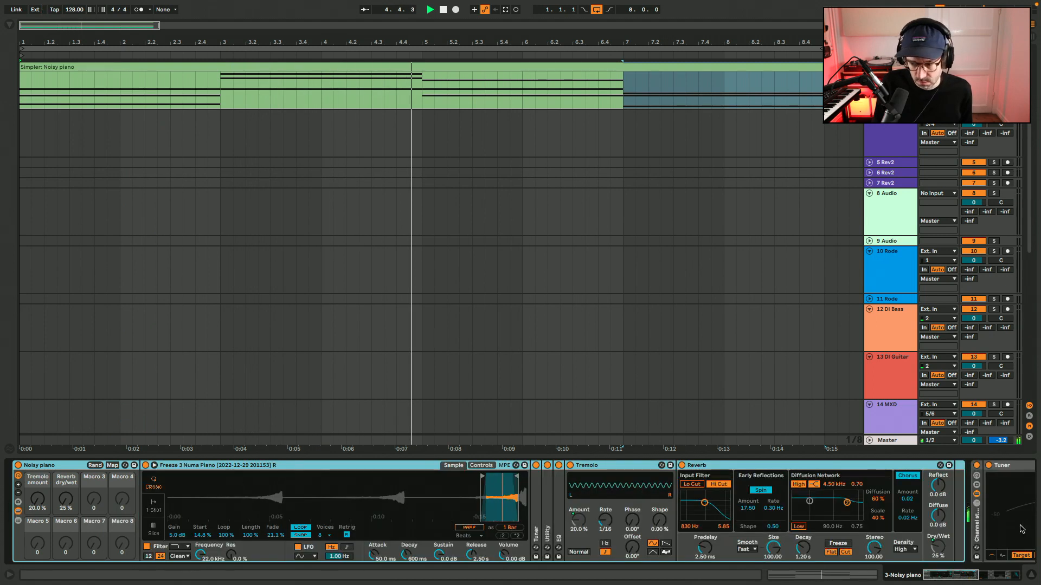
pyautogui.click(18, 511)
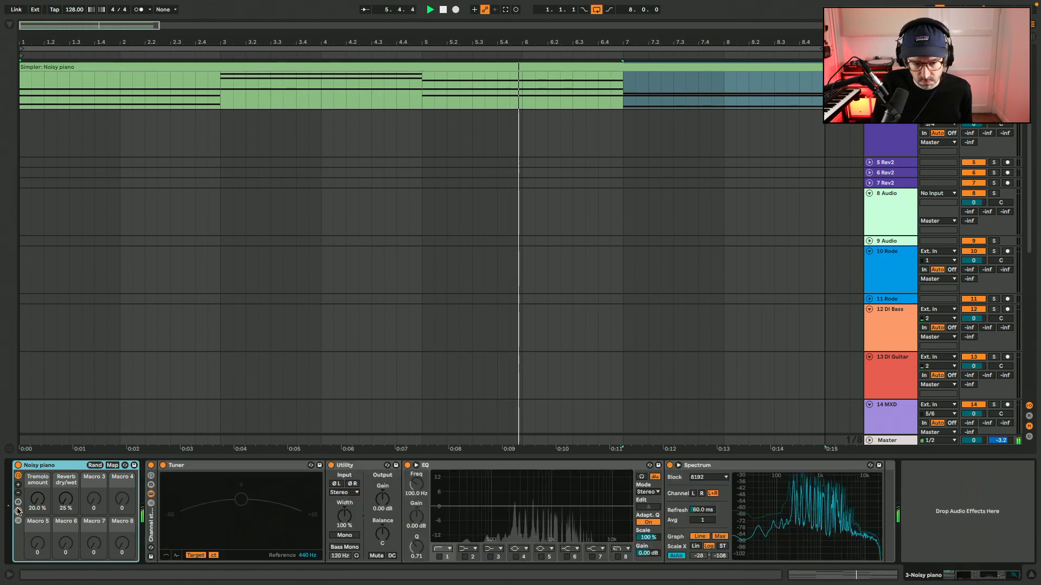
# Reopen the Noisy piano clip and deactivate the middle notes of the last, third and first chords: B2, D3 and B2.
pyautogui.doubleClick(590, 66)
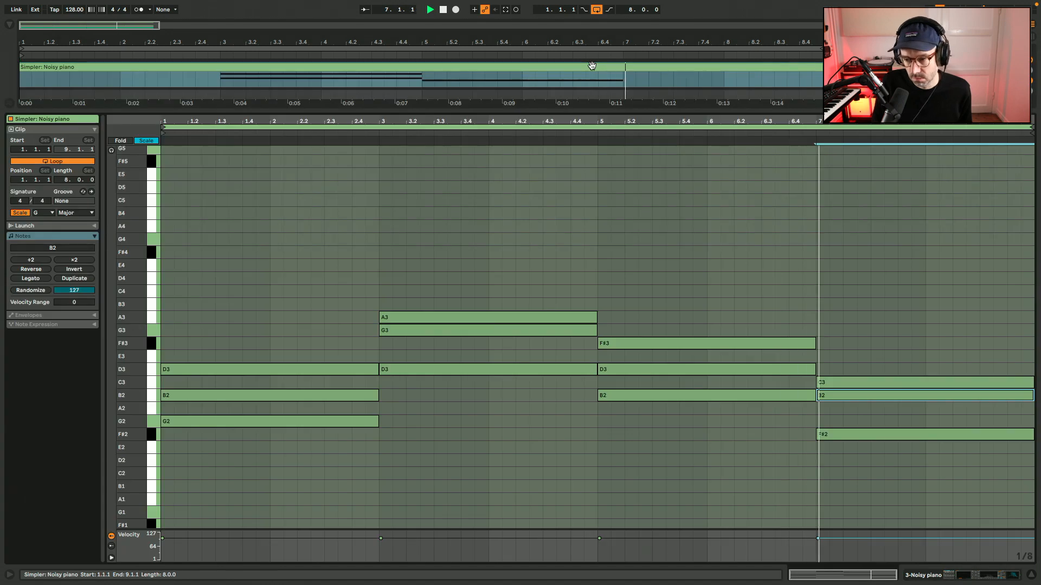
pyautogui.click(769, 370)
pyautogui.press('0')
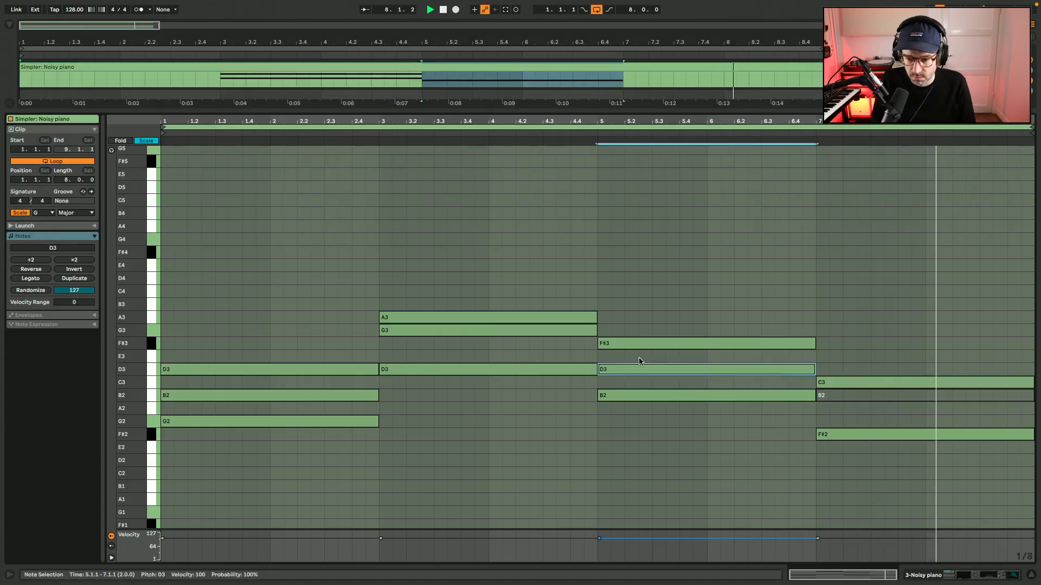
pyautogui.click(364, 392)
pyautogui.press('0')
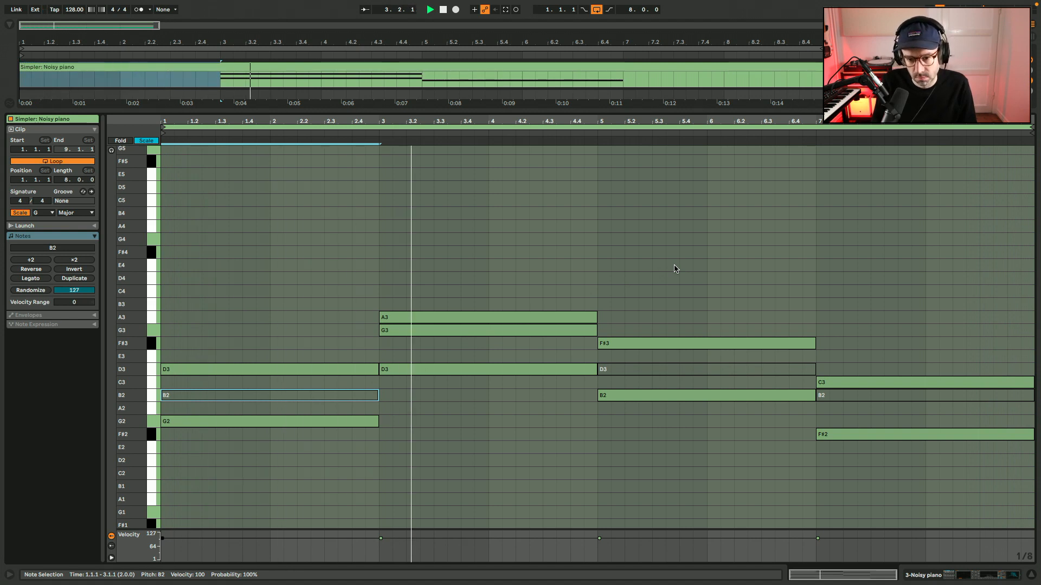
# Lower the second chord's G3 by one octave to G2.
pyautogui.click(546, 333)
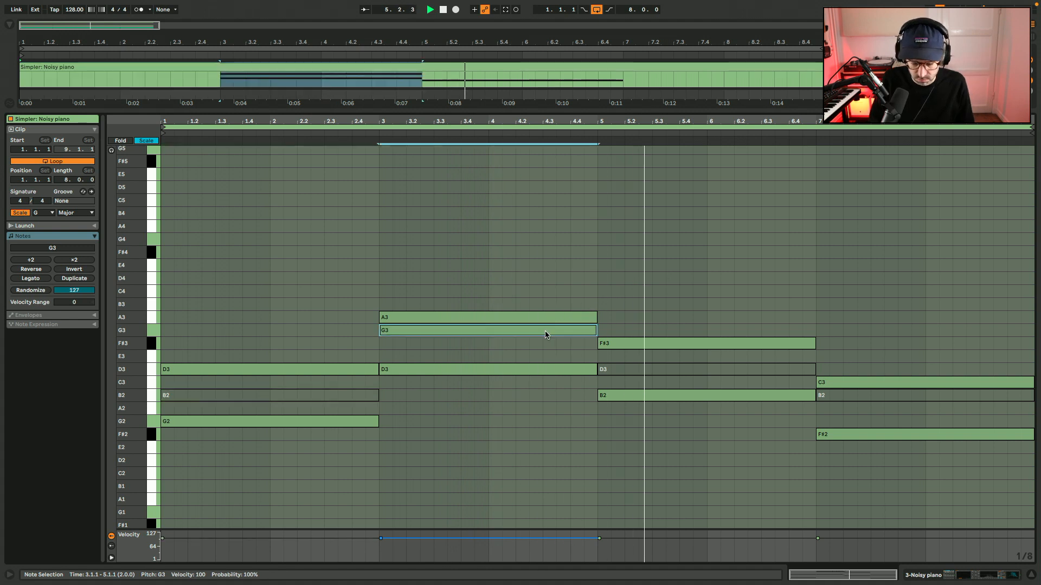
pyautogui.hotkey('shift', 'Down')
pyautogui.click(340, 142)
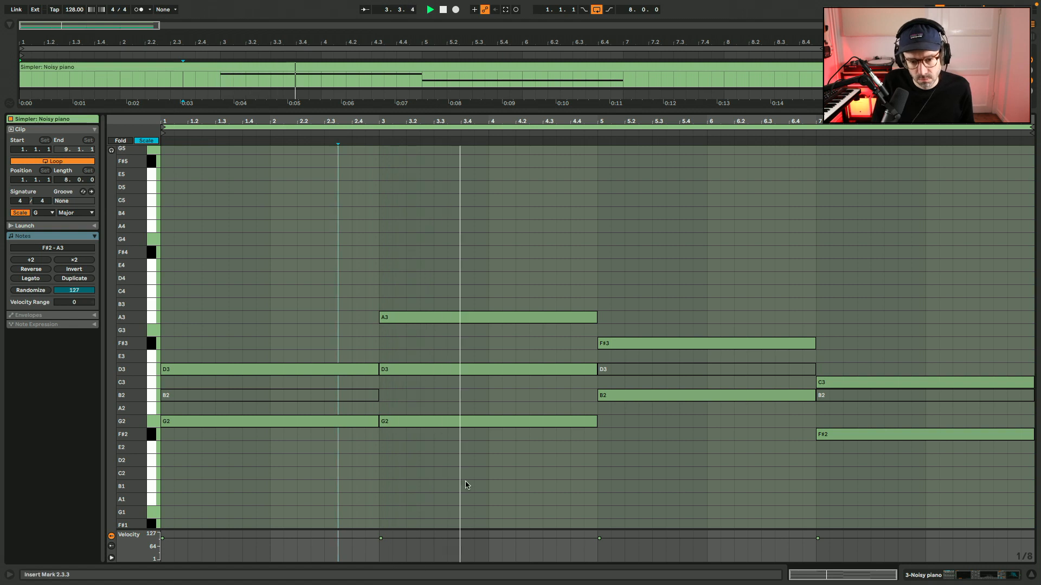
# Delete the second chord's G2 and the deactivated middle notes of the first, third and last chords.
pyautogui.click(449, 421)
pyautogui.press('Delete')
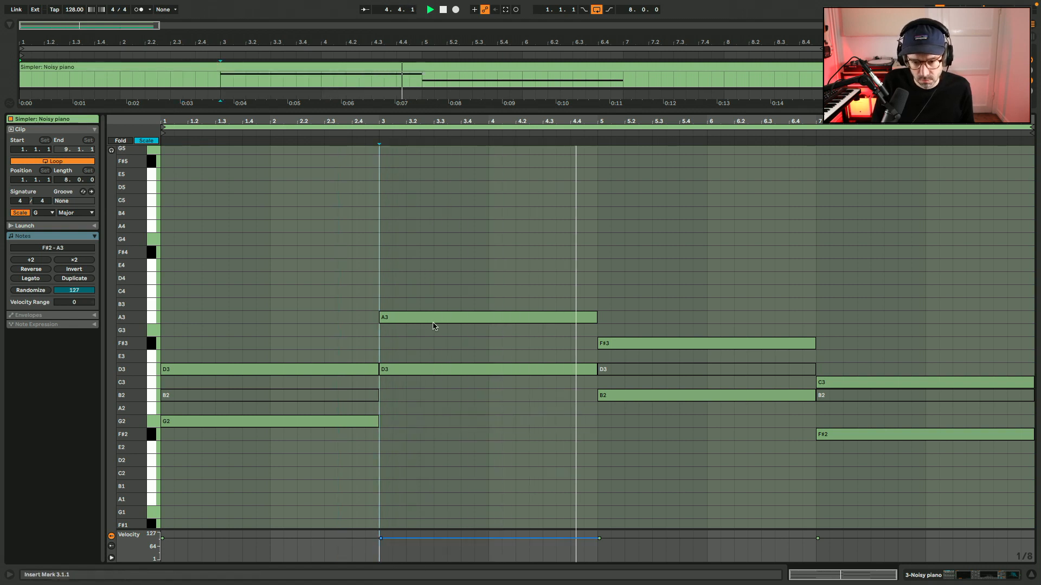
pyautogui.click(688, 370)
pyautogui.press('Delete')
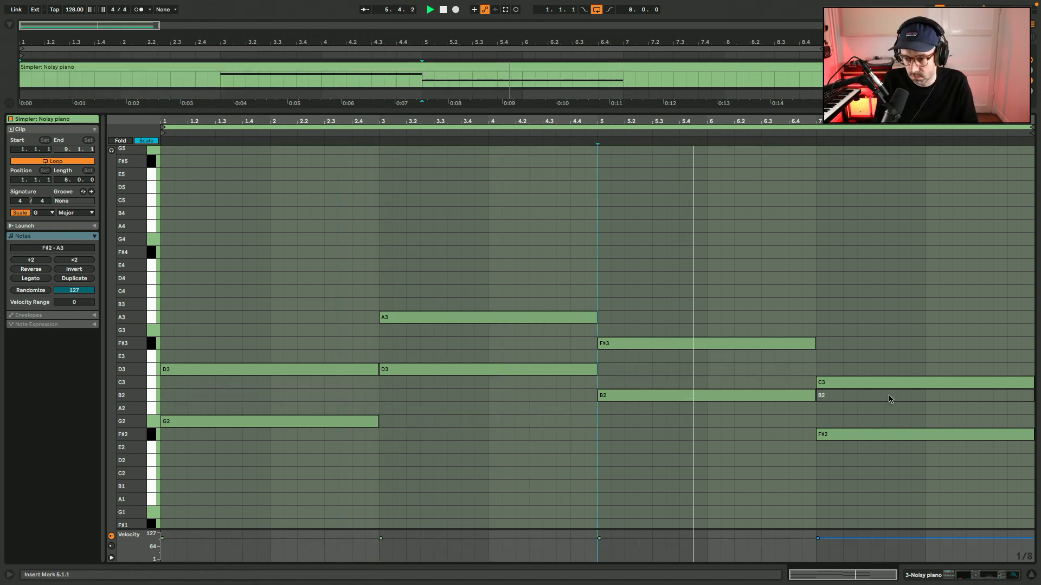
pyautogui.press('Delete')
# Lengthen the first and third chords to three bars each, with the second and last chords starting at 4.1.1 and 8.1.1.
pyautogui.press('space')
pyautogui.moveTo(378, 431); pyautogui.dragTo(487, 372)
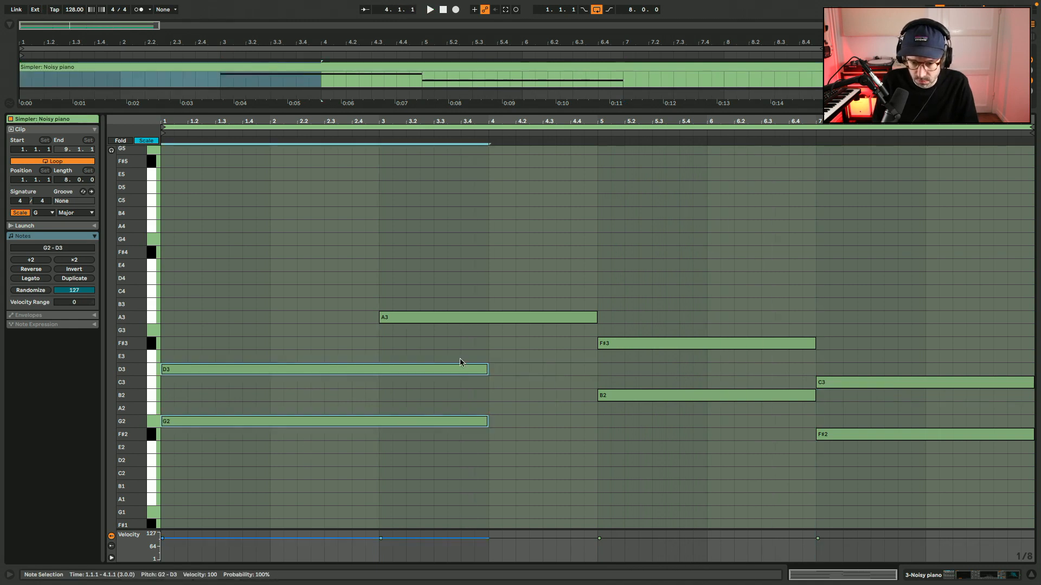
pyautogui.moveTo(380, 324); pyautogui.dragTo(522, 371)
pyautogui.moveTo(795, 307); pyautogui.dragTo(979, 477)
pyautogui.moveTo(817, 437); pyautogui.dragTo(931, 440)
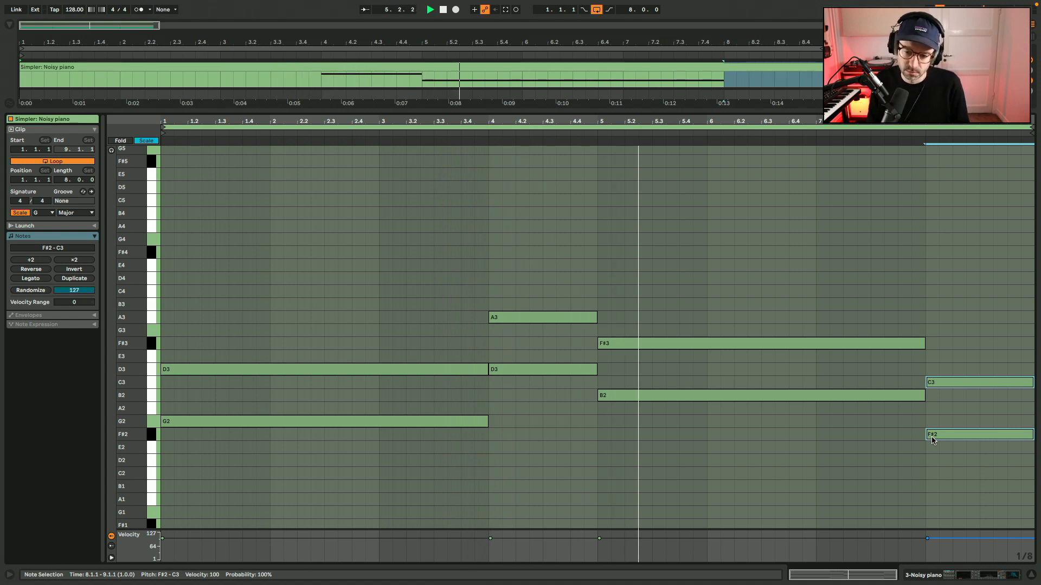
# Lower the second chord's A3 to F#3, and move the last chord down to E2 and B2.
pyautogui.moveTo(576, 317); pyautogui.dragTo(567, 351)
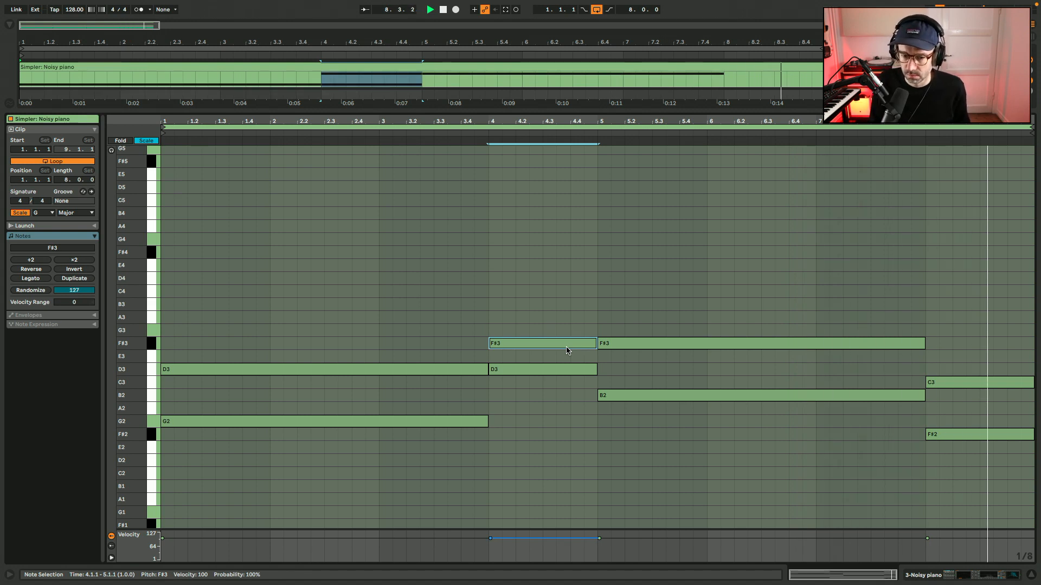
pyautogui.moveTo(1017, 454); pyautogui.dragTo(969, 401)
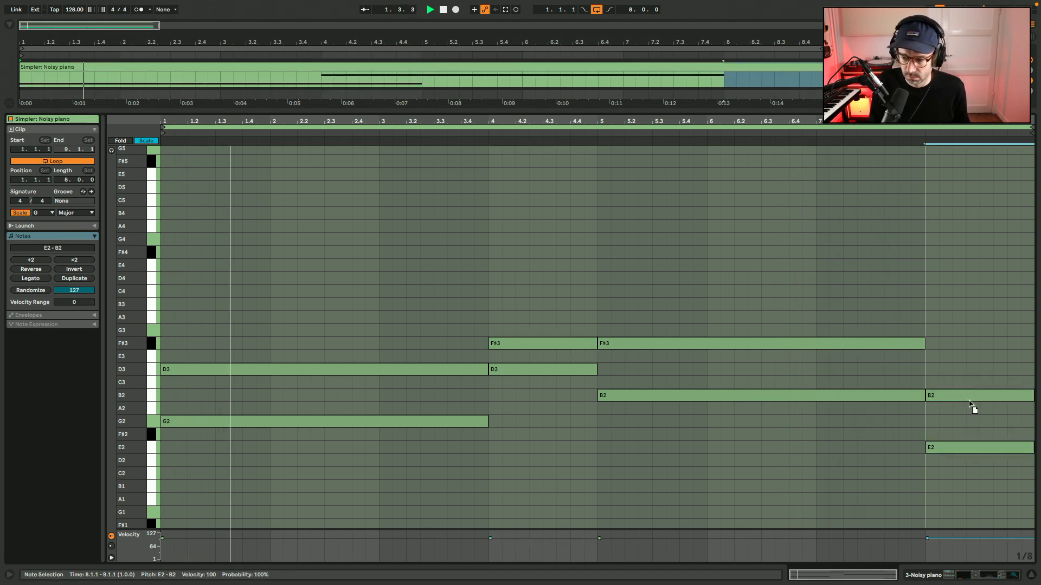
pyautogui.click(979, 367)
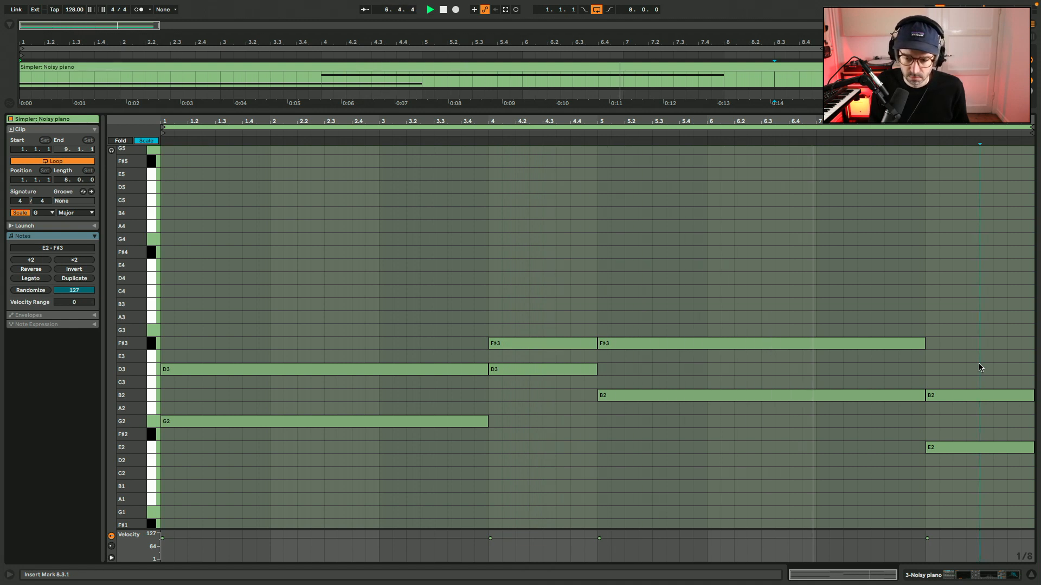
# Lower the F#3 notes of the second and third chords by one octave to F#2.
pyautogui.moveTo(701, 305); pyautogui.dragTo(585, 358)
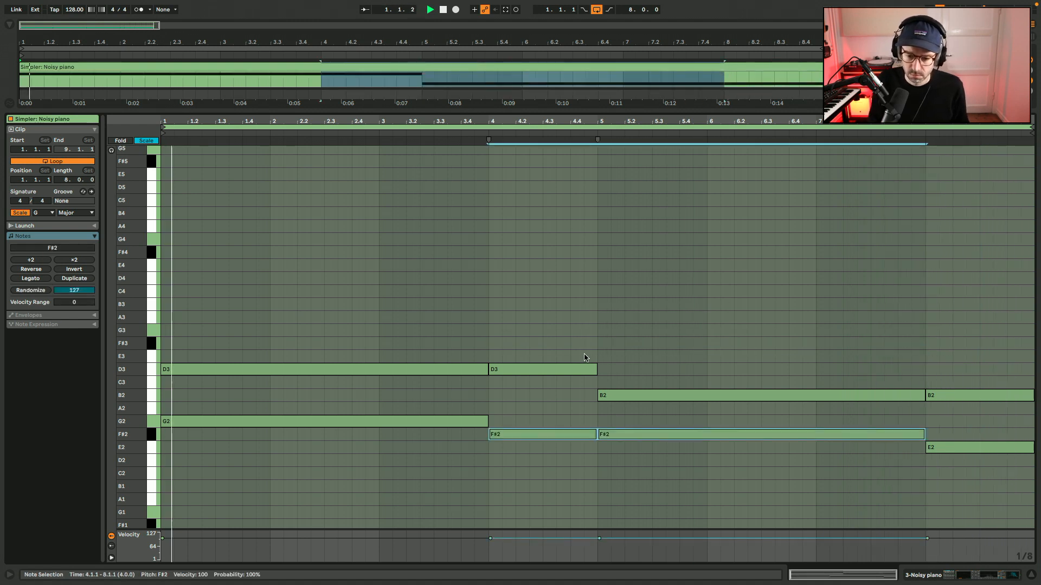
pyautogui.scroll(-3, 585, 357)
pyautogui.click(585, 357)
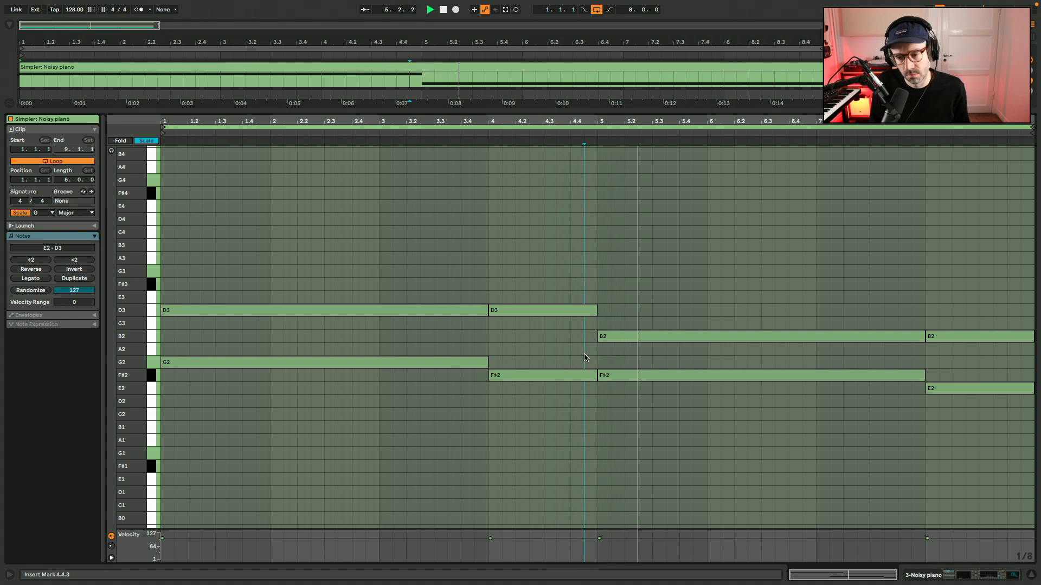
# Merge the repeated notes into sustained ones: F#2 from 4.1.1 to 8.1.1, B2 from 5.1.1 to 9.1.1 and D3 from 1.1.1 to 5.1.1.
pyautogui.moveTo(595, 373); pyautogui.dragTo(924, 363)
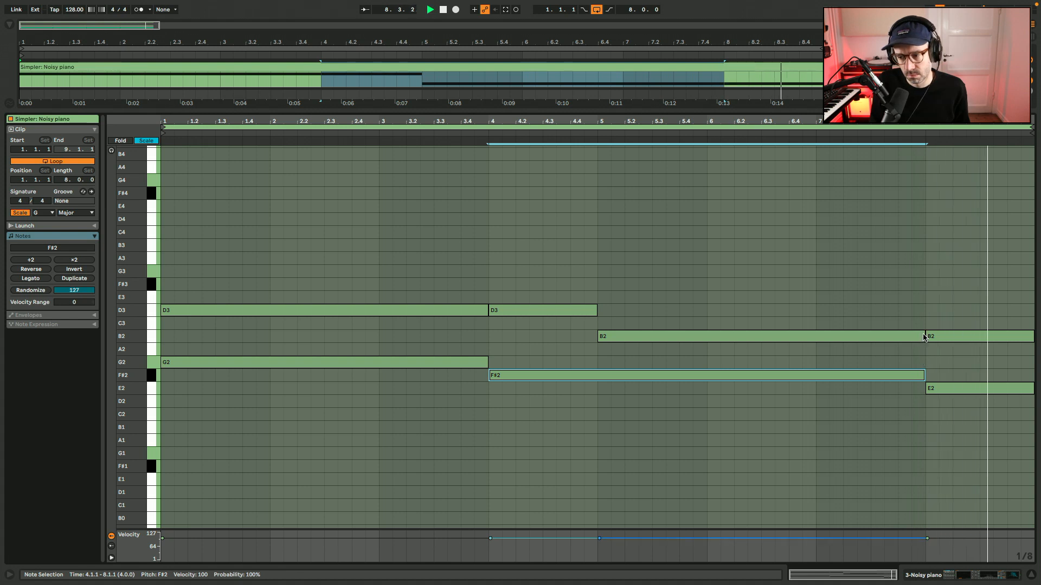
pyautogui.click(922, 336)
pyautogui.moveTo(923, 334); pyautogui.dragTo(1035, 337)
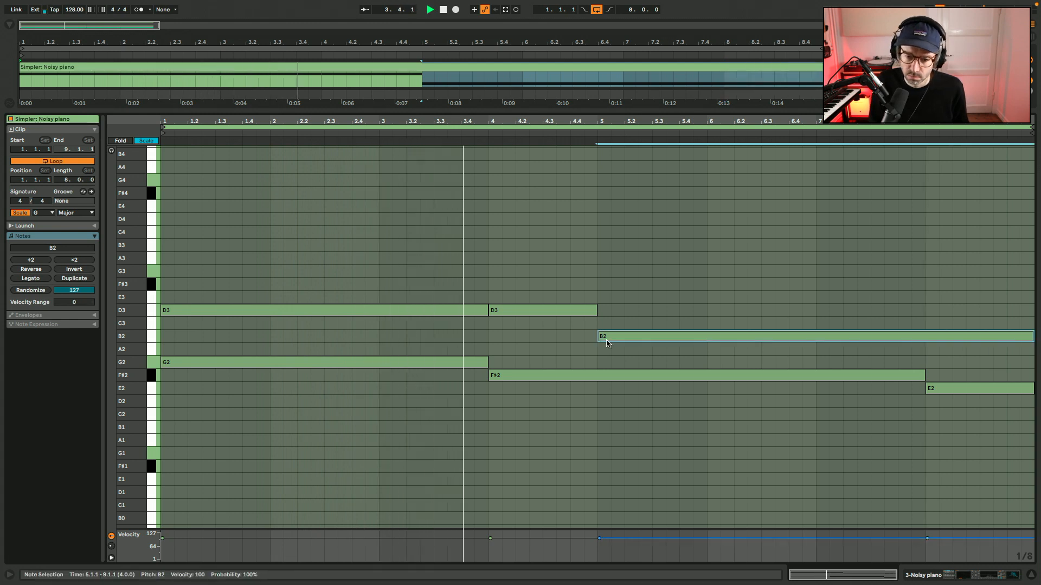
pyautogui.moveTo(487, 310); pyautogui.dragTo(597, 309)
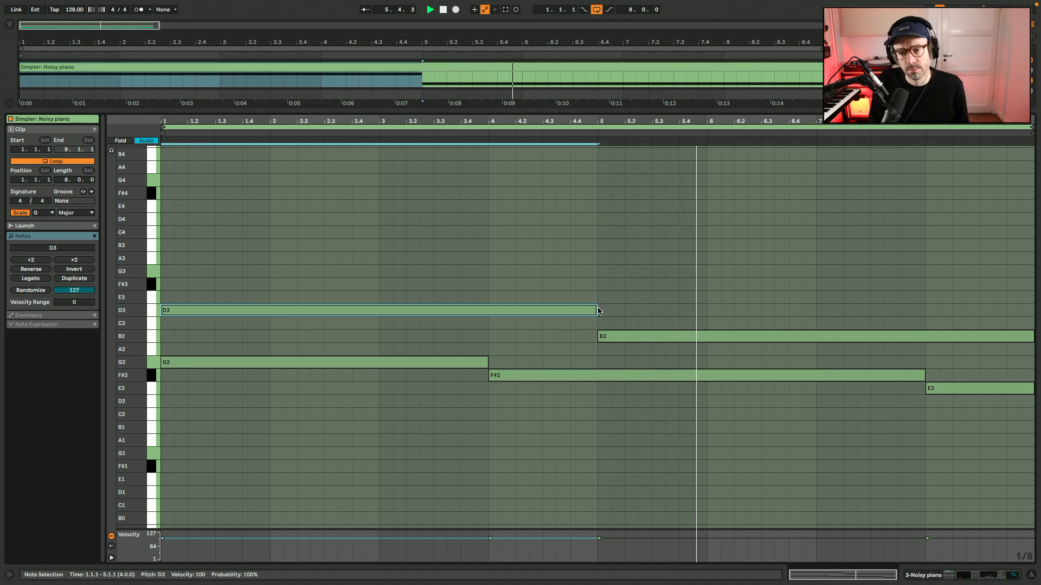
# Return to the arrangement and arm the 4 Rev2 audio track for recording.
pyautogui.hotkey('shift', 'Tab')
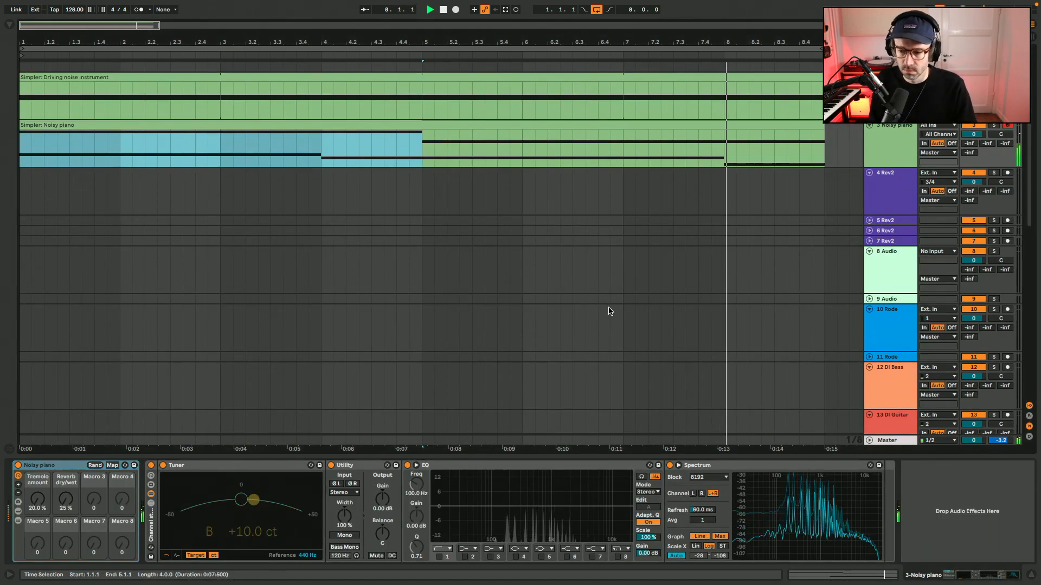
pyautogui.click(1007, 173)
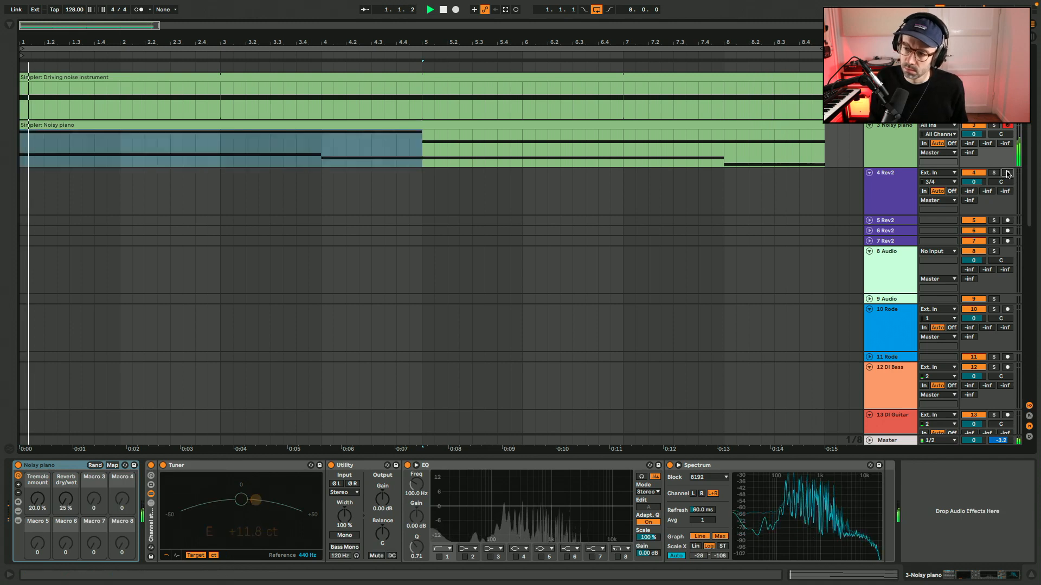
pyautogui.press('space')
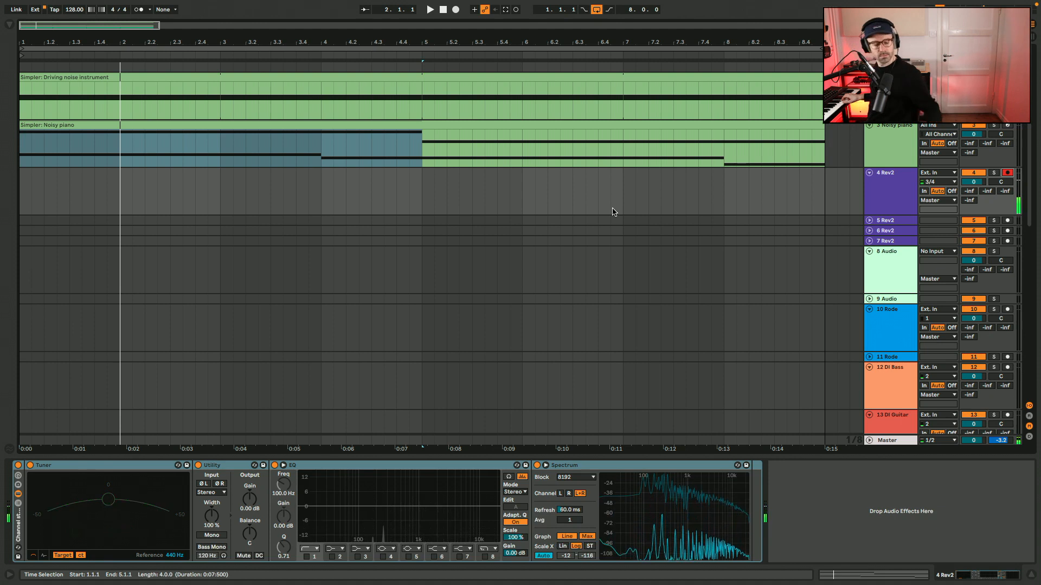
pyautogui.press('space')
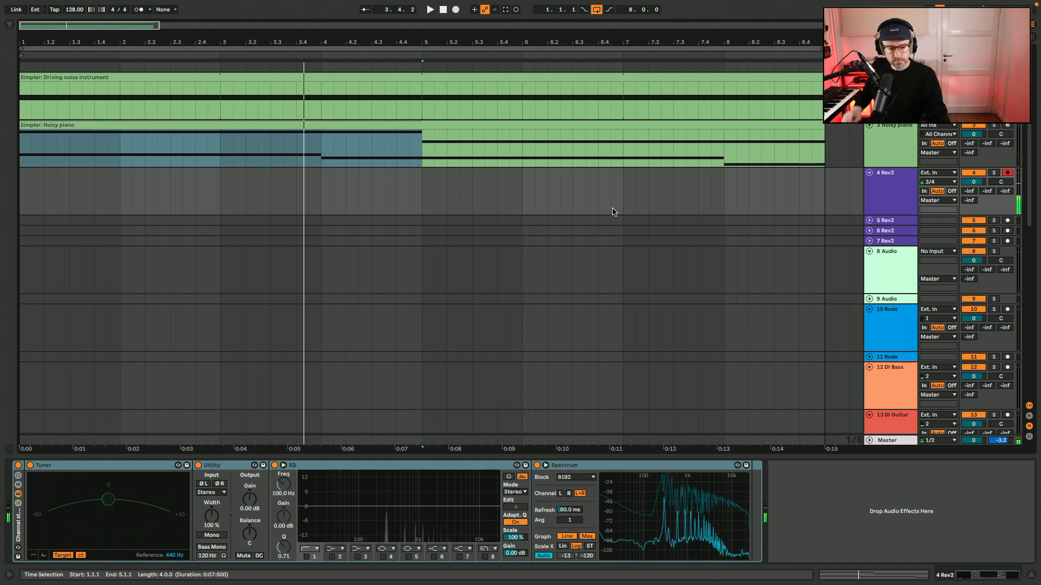
# Insert a Delay audio effect between the EQ and Spectrum on the 4 Rev2 track.
pyautogui.click(10, 25)
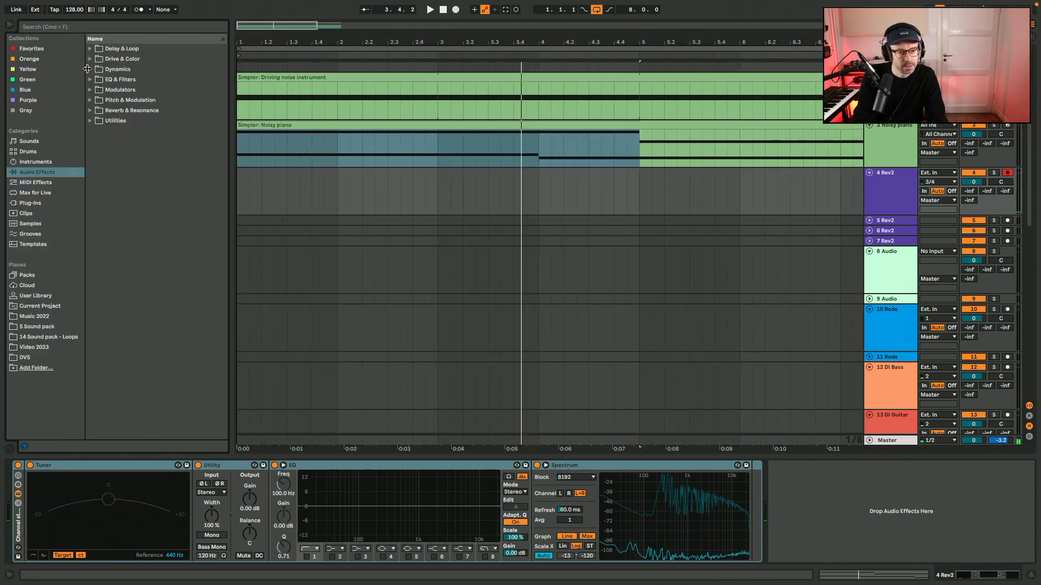
pyautogui.click(89, 49)
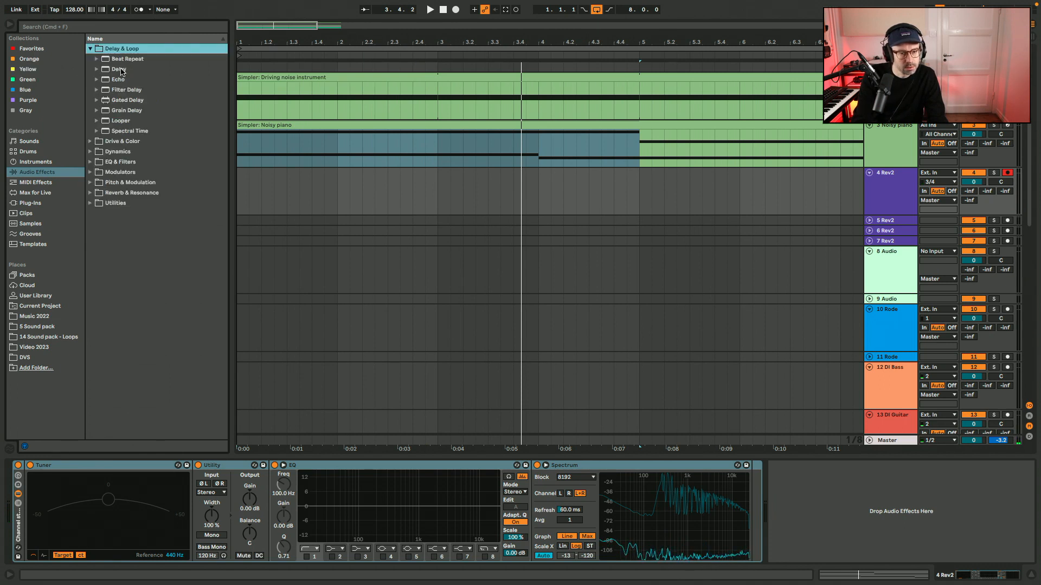
pyautogui.click(120, 70)
pyautogui.moveTo(525, 428); pyautogui.dragTo(542, 491)
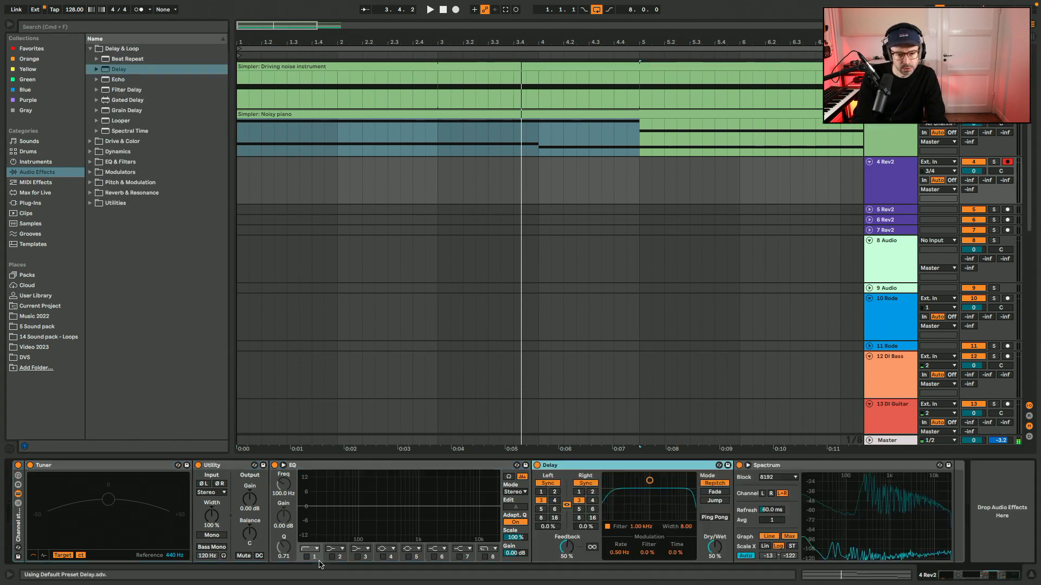
# Enable the EQ's 100 Hz low cut and set the Delay to 2 sixteenths per side, 5.0% right offset, 1.44 kHz filter and 2.09 width.
pyautogui.click(555, 493)
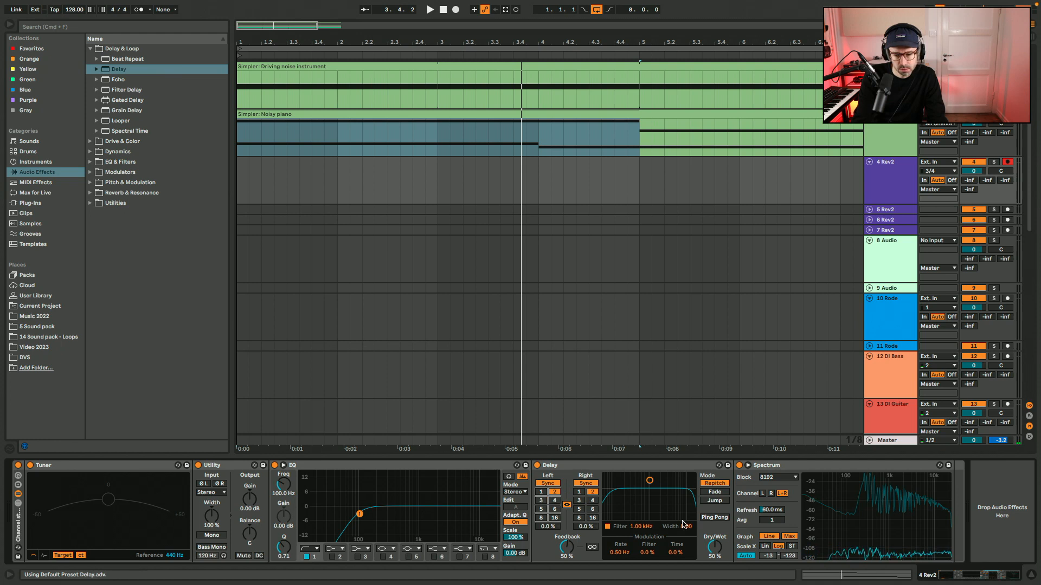
pyautogui.moveTo(685, 526); pyautogui.dragTo(686, 542)
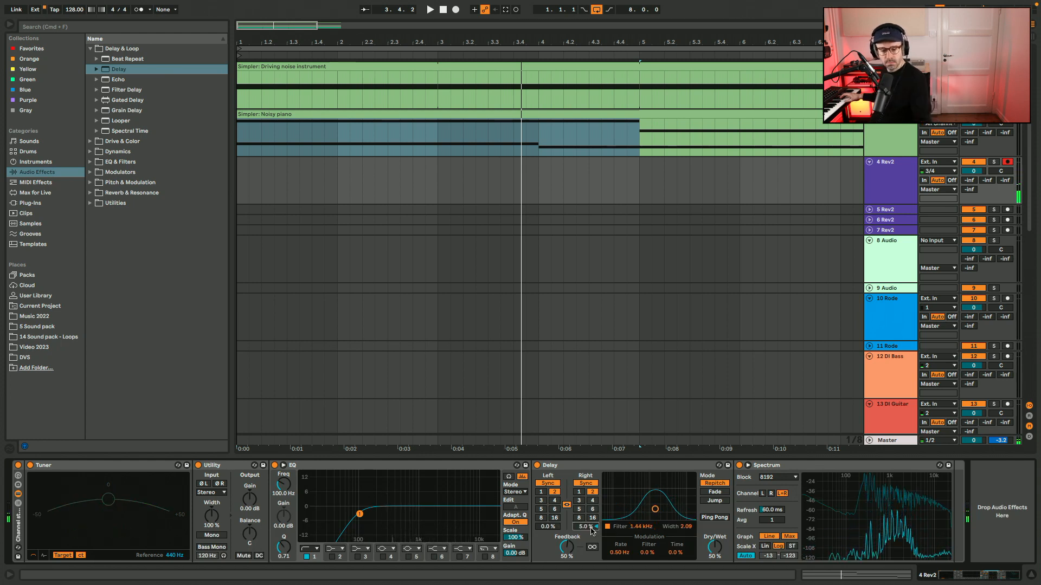
# Record the Rev2 synth onto the 4 Rev2 track over the eight-bar loop, hiding the browser.
pyautogui.press('space')
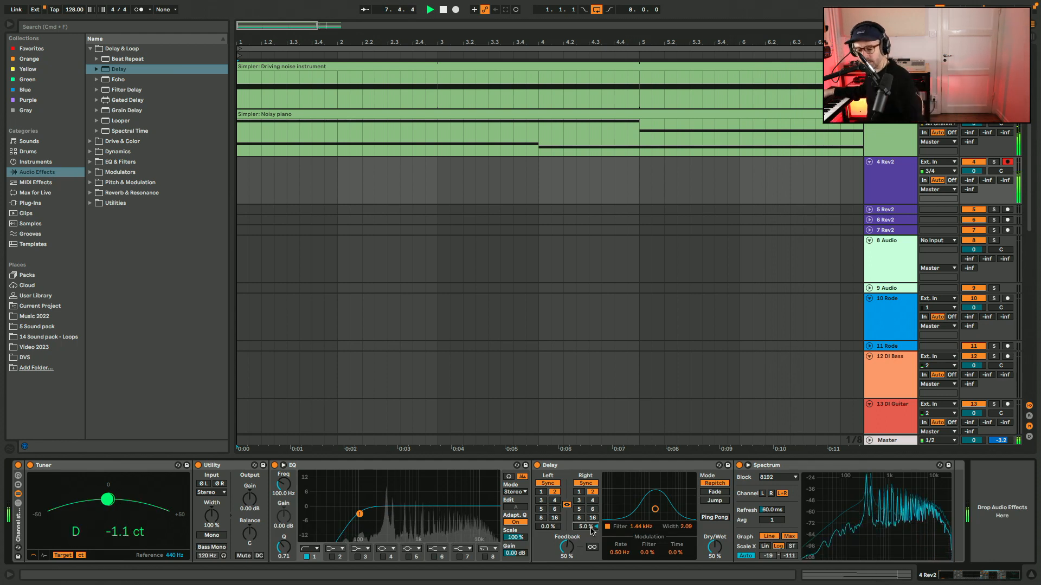
pyautogui.press('F9')
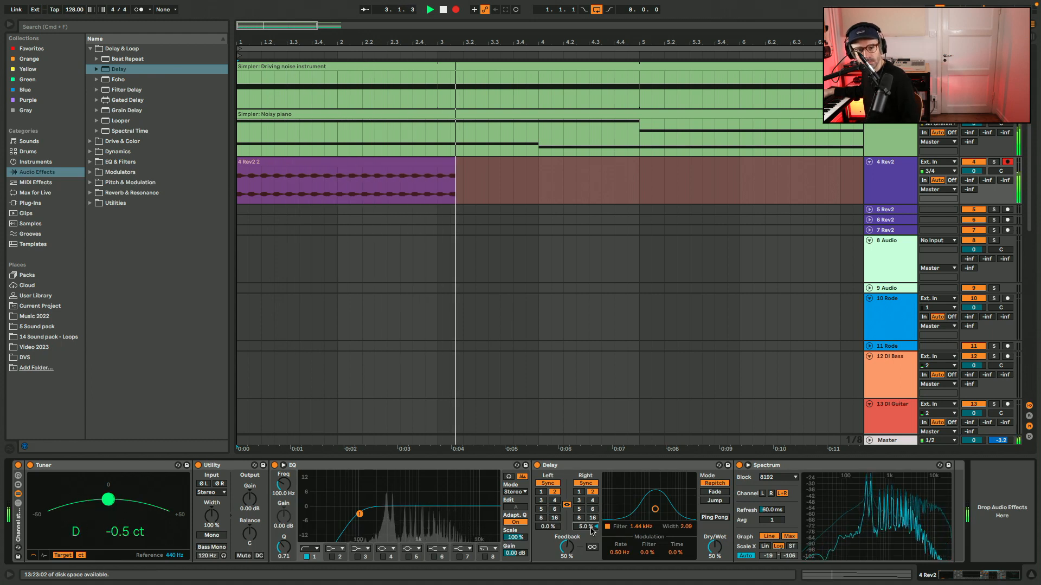
pyautogui.press('alt+super+b')
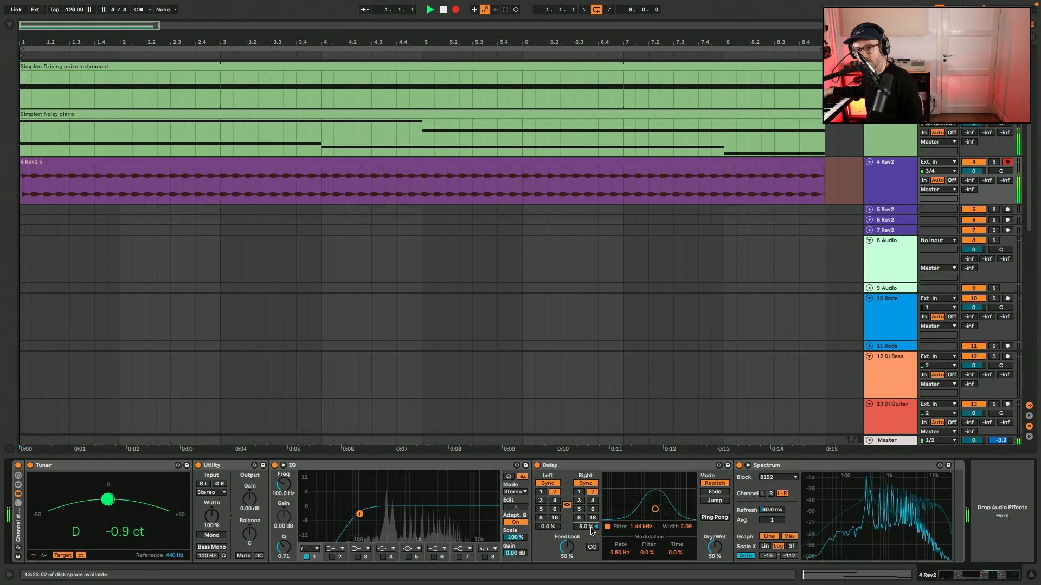
pyautogui.press('space')
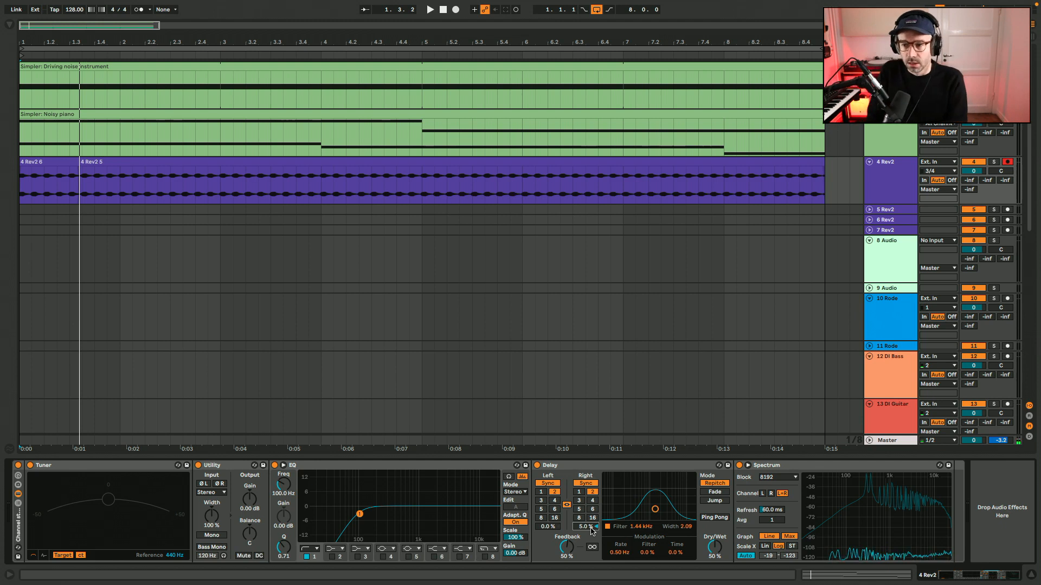
# Open the recorded 4 Rev2 5 clip and examine the start of its waveform up close.
pyautogui.doubleClick(211, 172)
pyautogui.doubleClick(901, 575)
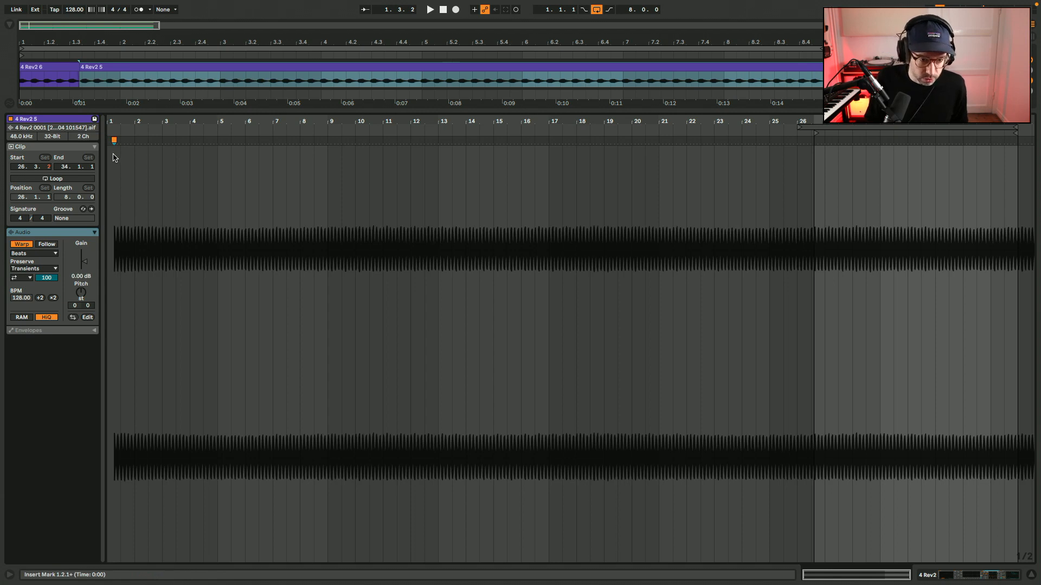
pyautogui.scroll(6, 113, 159)
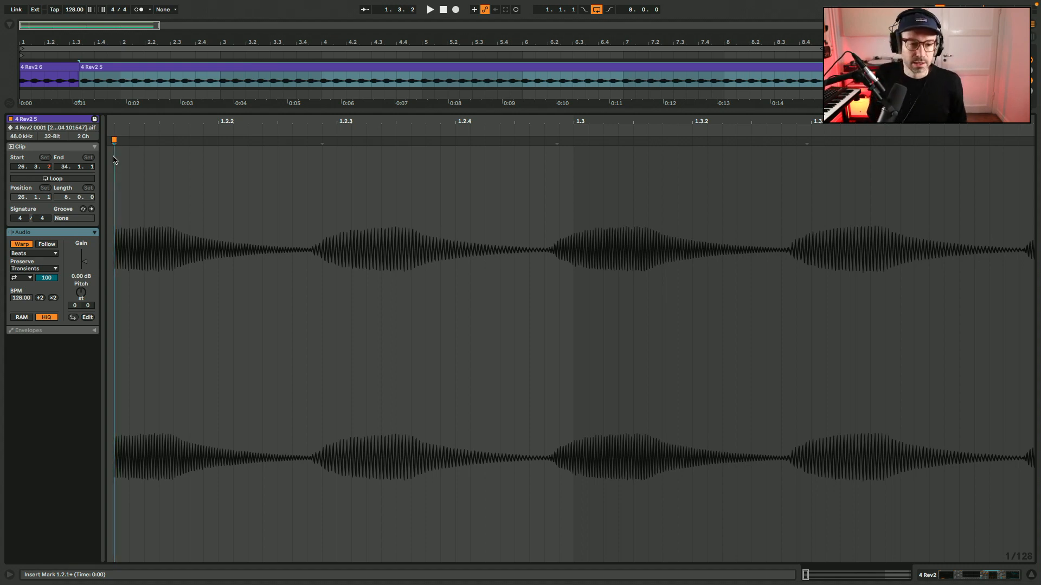
# Set 1.1.1 at the first transient of the 4 Rev2 5 clip and enable a 16-bar loop positioned at 1.1.1.
pyautogui.hscroll(-5, 186, 190)
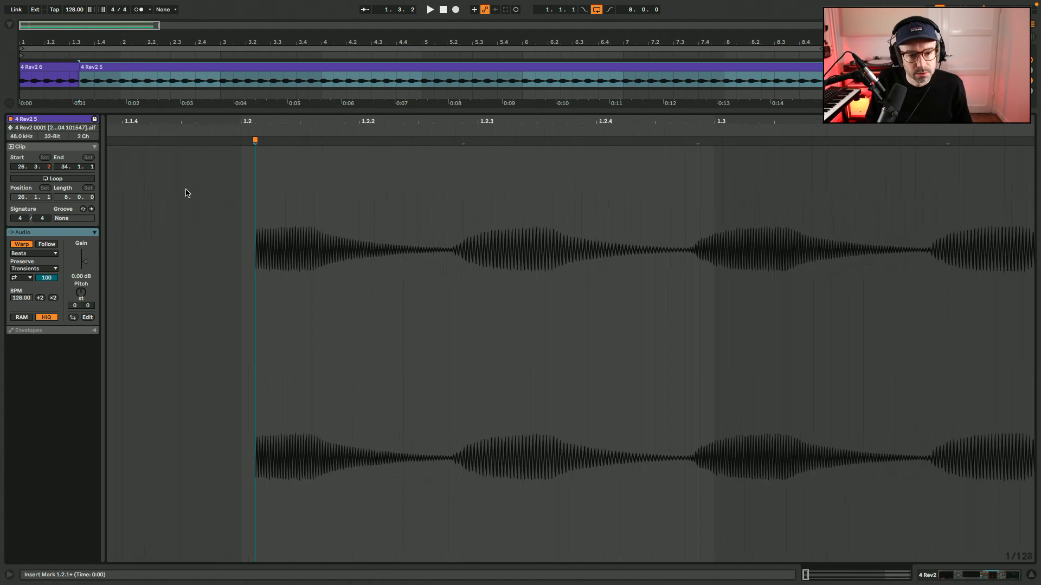
pyautogui.hscroll(-1, 285, 135)
pyautogui.rightClick(289, 138)
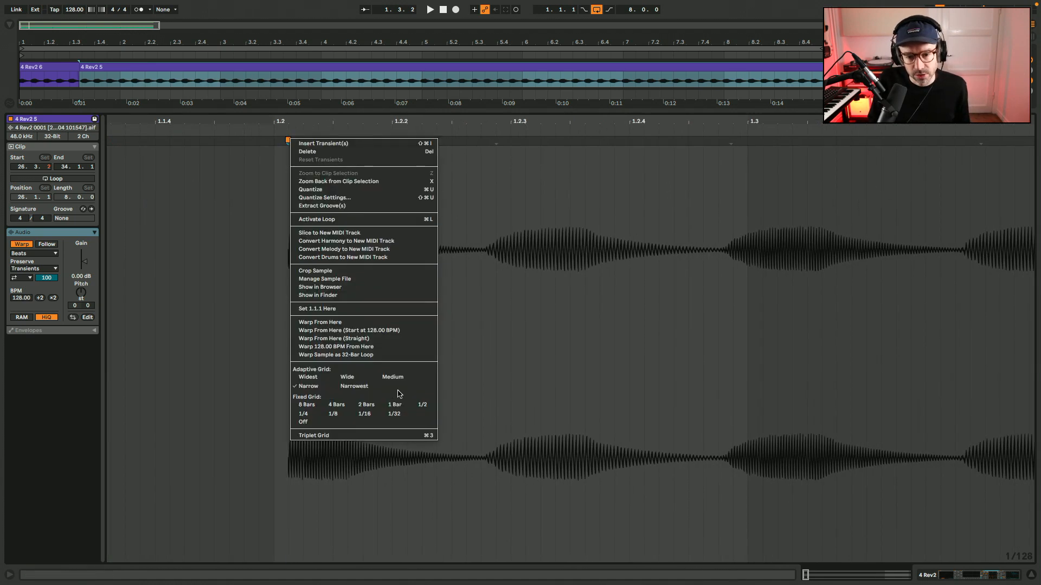
pyautogui.click(344, 309)
pyautogui.click(21, 179)
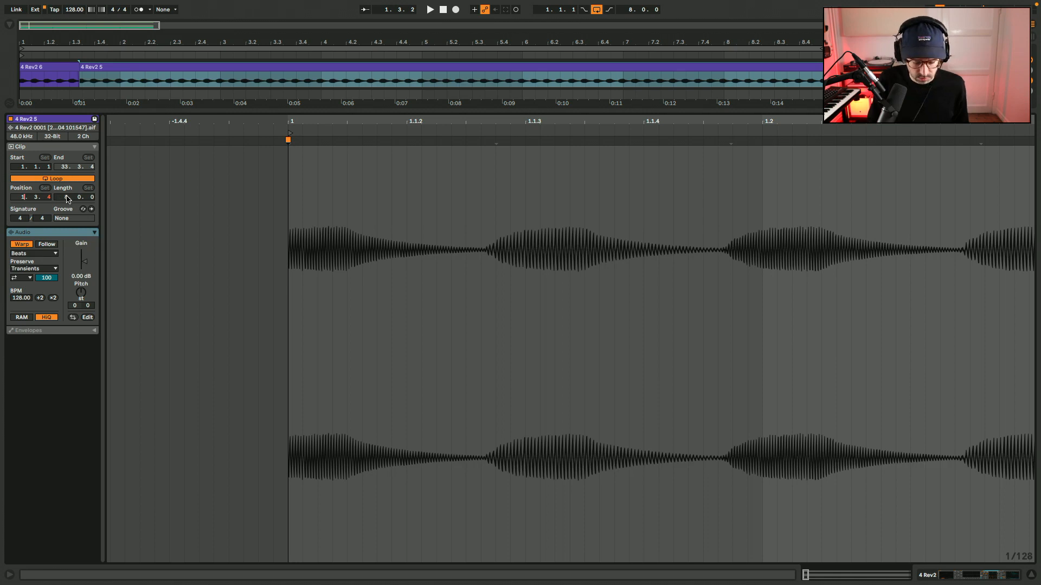
pyautogui.press('Return')
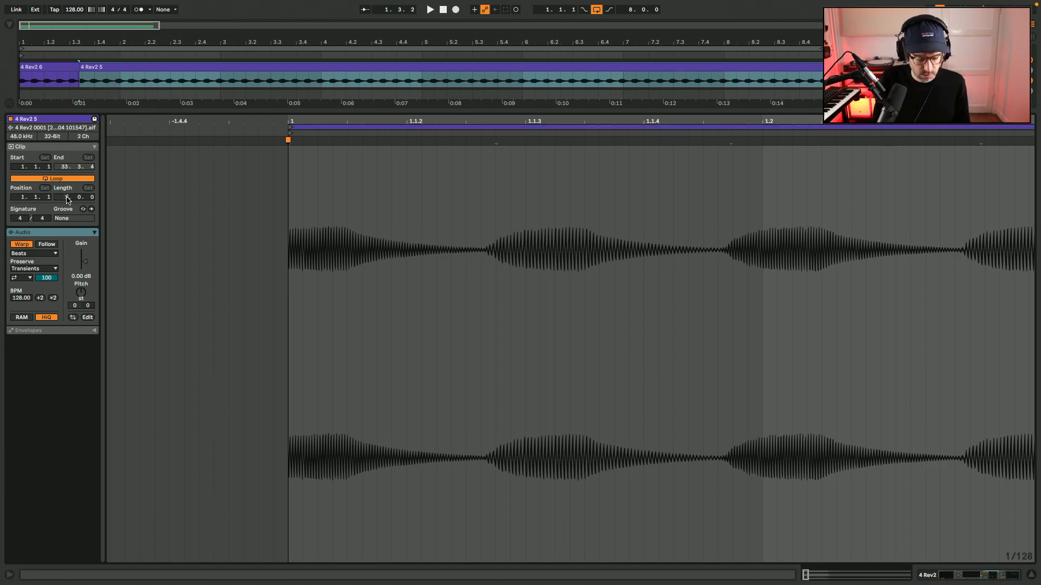
pyautogui.press('Return')
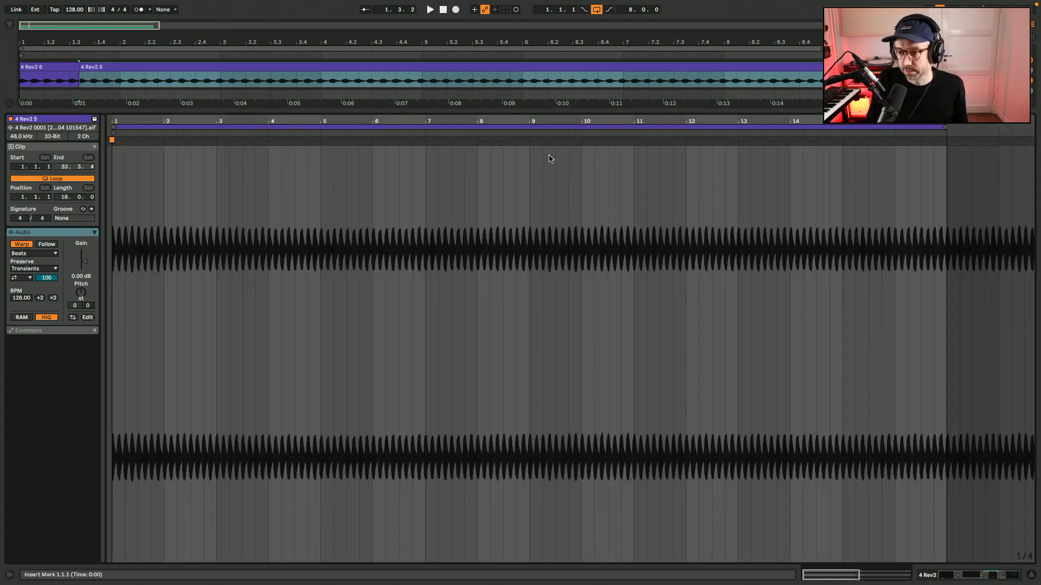
# Delete the short 4 Rev2 6 clip and move the 4 Rev2 5 clip to the arrangement's start at 1.1.1.
pyautogui.hotkey('shift', 'Tab')
pyautogui.scroll(3, 347, 180)
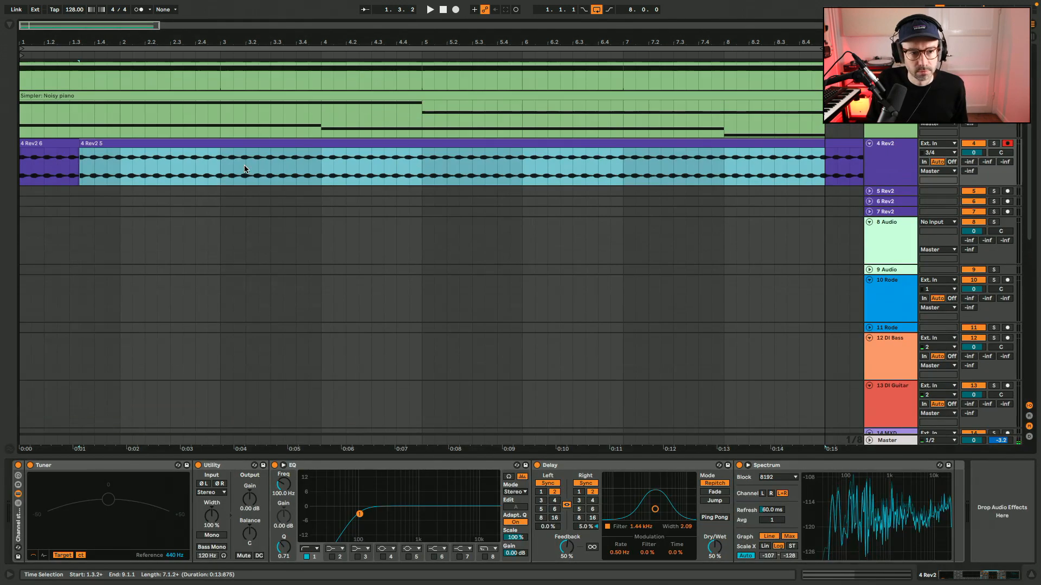
pyautogui.click(68, 144)
pyautogui.press('Delete')
pyautogui.moveTo(98, 142); pyautogui.dragTo(25, 145)
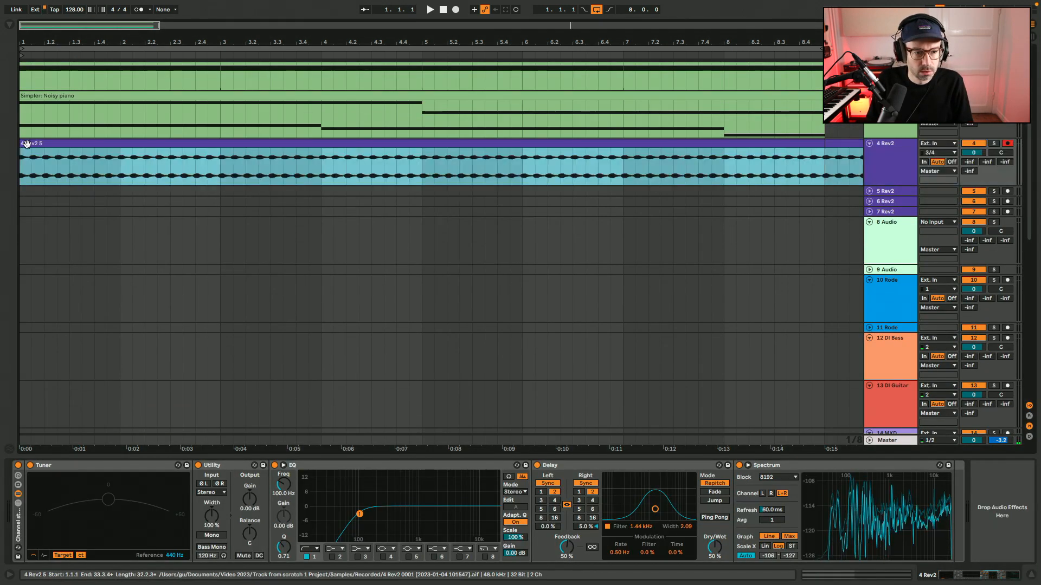
# Play the arrangement and examine the 4 Rev2 5 clip's waveform around its first two bars.
pyautogui.hotkey('shift', 'Tab')
pyautogui.hotkey('shift', 'Tab')
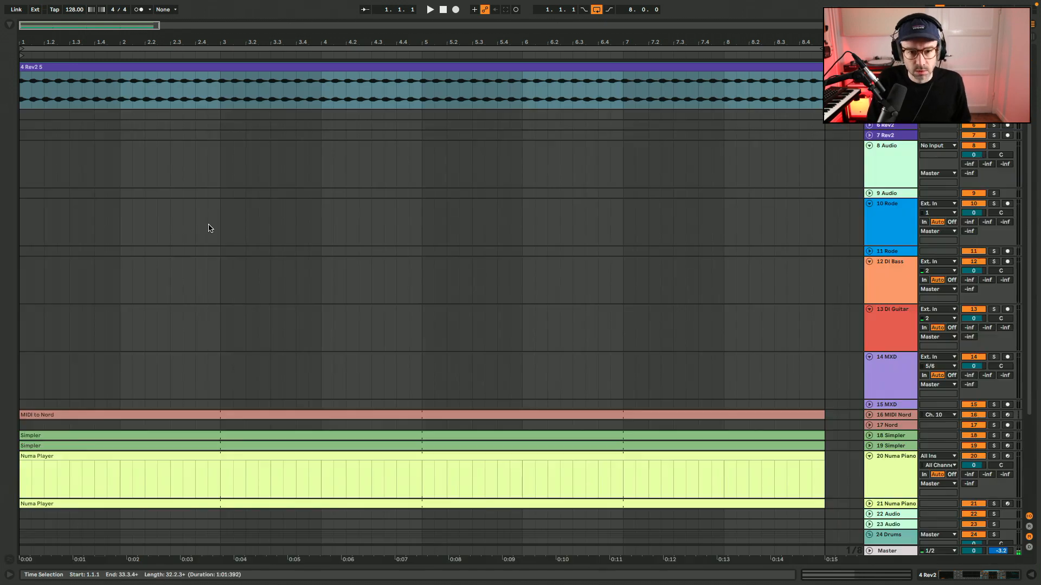
pyautogui.press('z')
pyautogui.scroll(4, 209, 228)
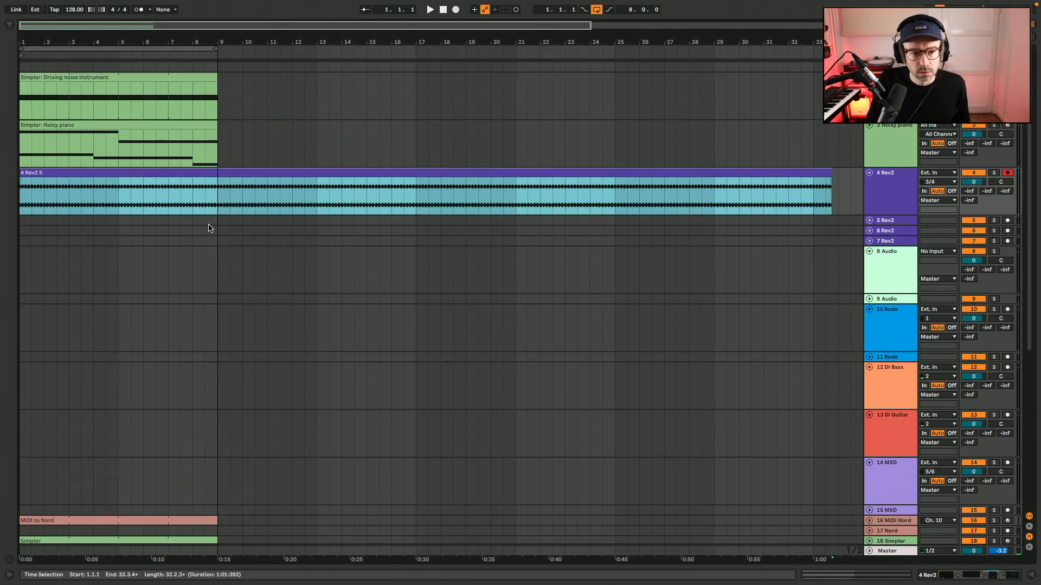
pyautogui.press('space')
pyautogui.click(52, 209)
pyautogui.scroll(10, 51, 210)
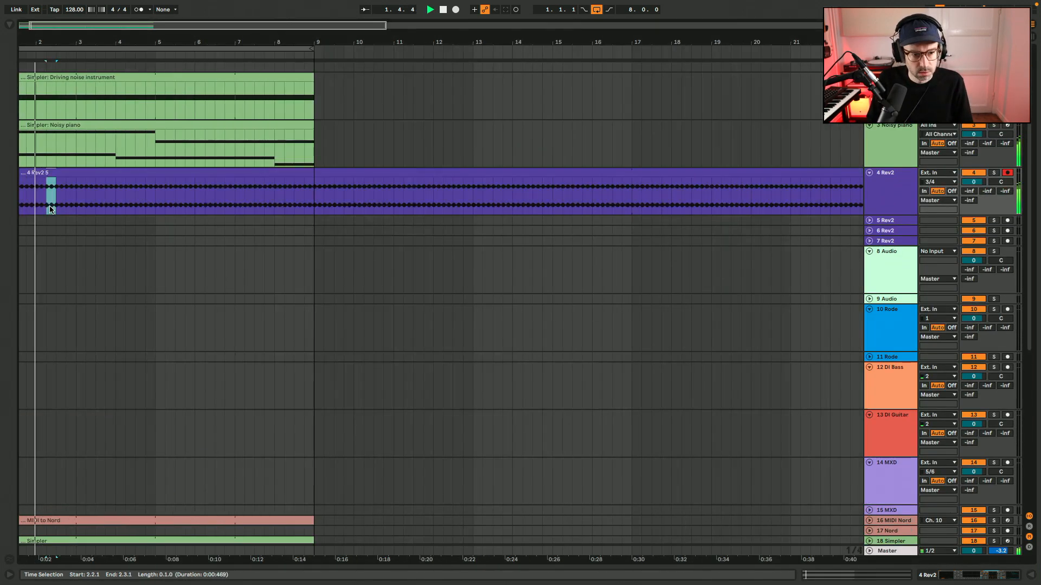
pyautogui.hscroll(-6, 51, 210)
pyautogui.doubleClick(51, 209)
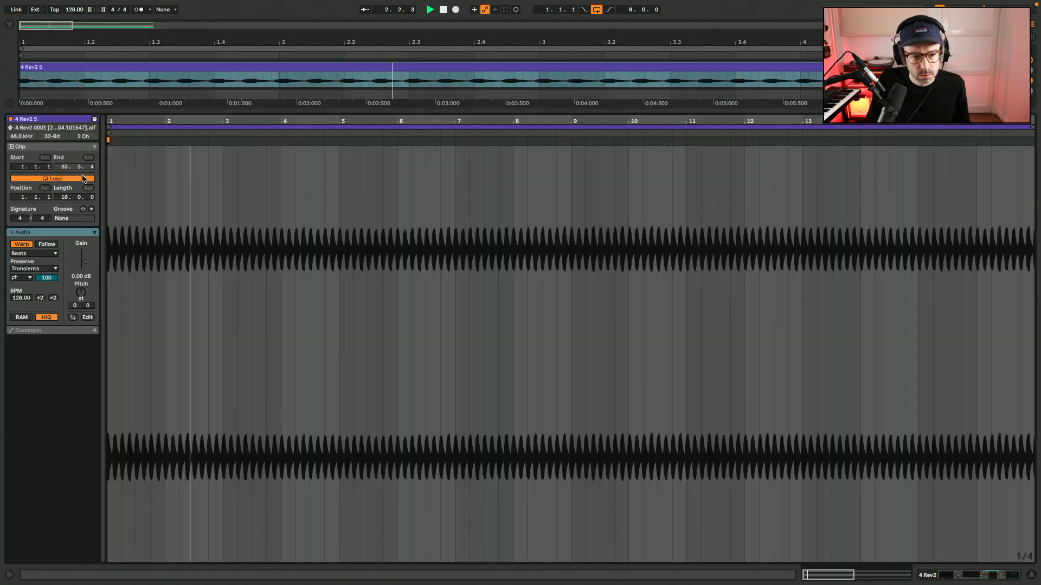
pyautogui.click(142, 182)
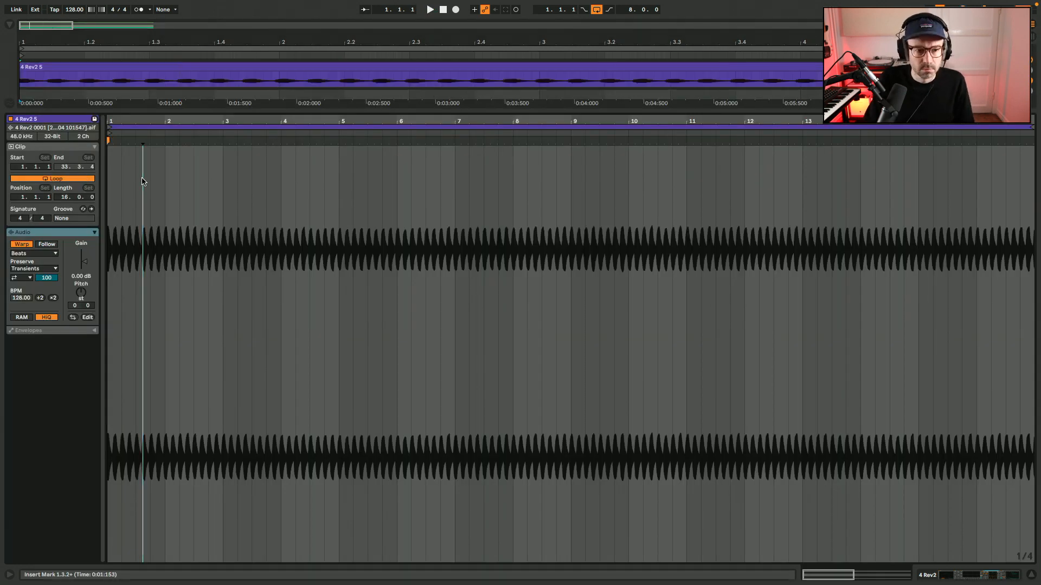
pyautogui.scroll(5, 142, 182)
pyautogui.press('space')
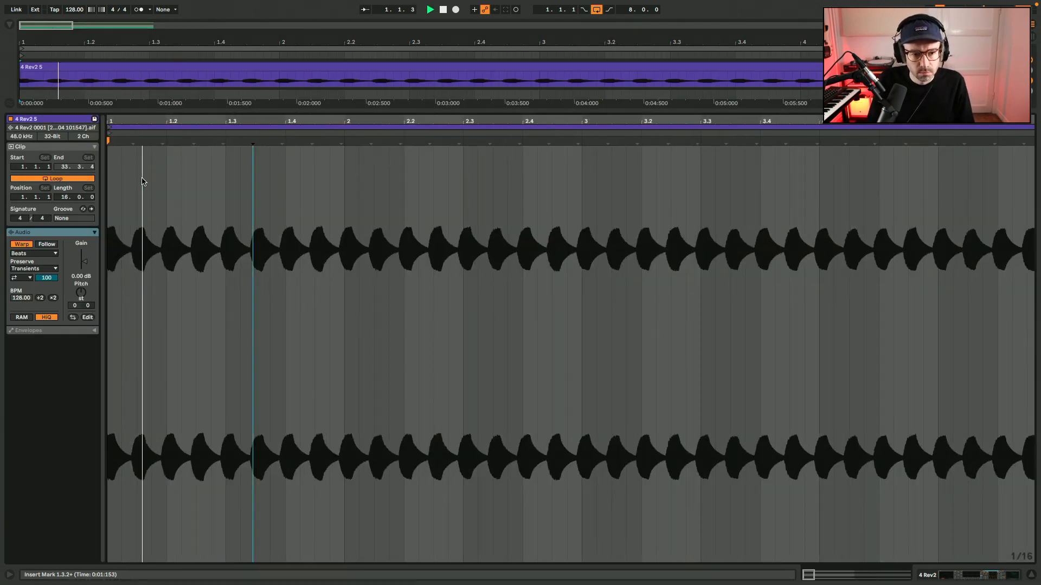
# Set 1.1.1 at the transient just before bar 2 of the 4 Rev2 5 clip and move the loop start there.
pyautogui.rightClick(341, 142)
pyautogui.click(379, 322)
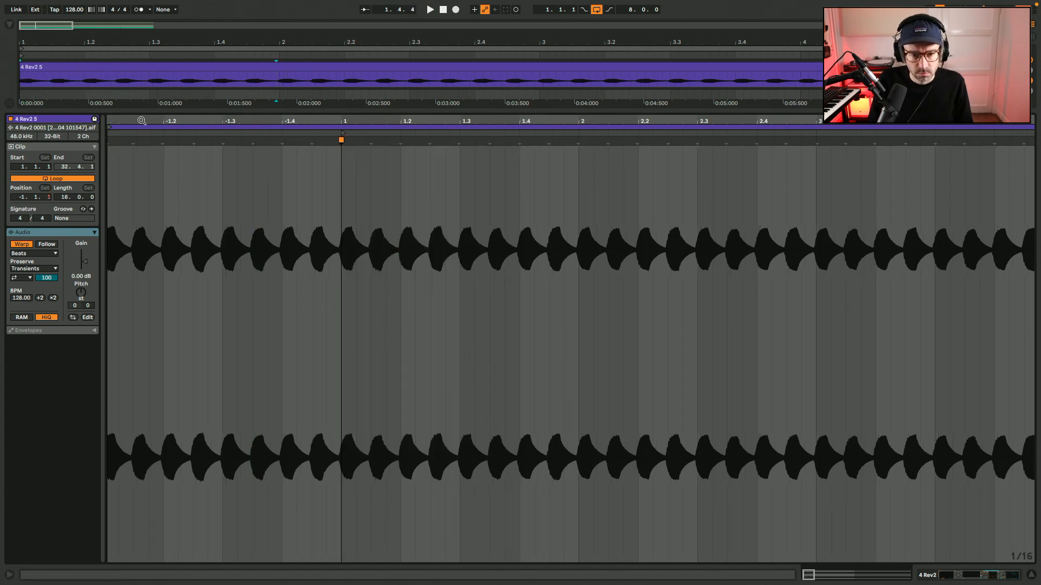
pyautogui.click(108, 127)
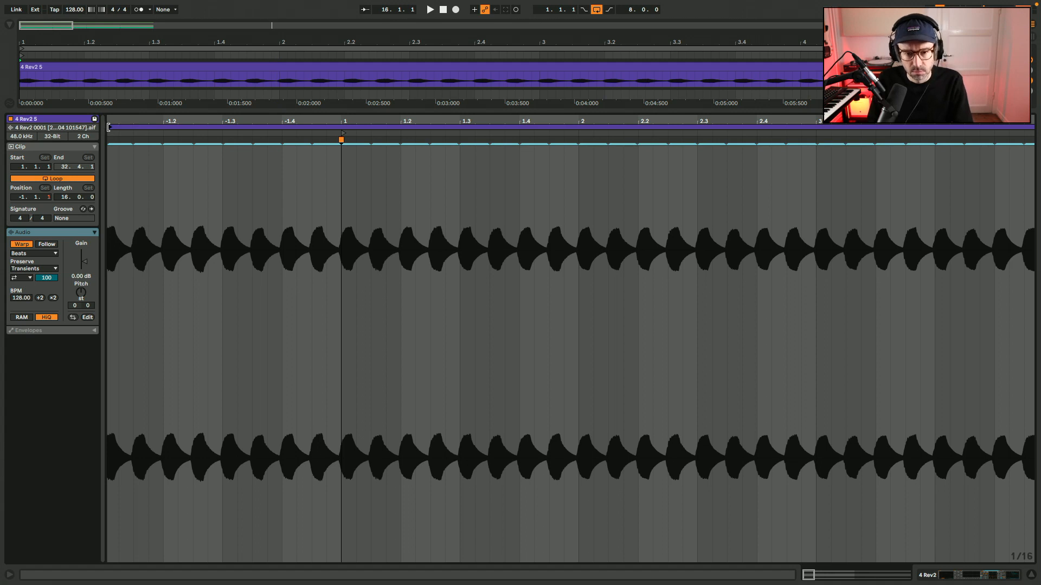
pyautogui.moveTo(109, 127); pyautogui.dragTo(347, 134)
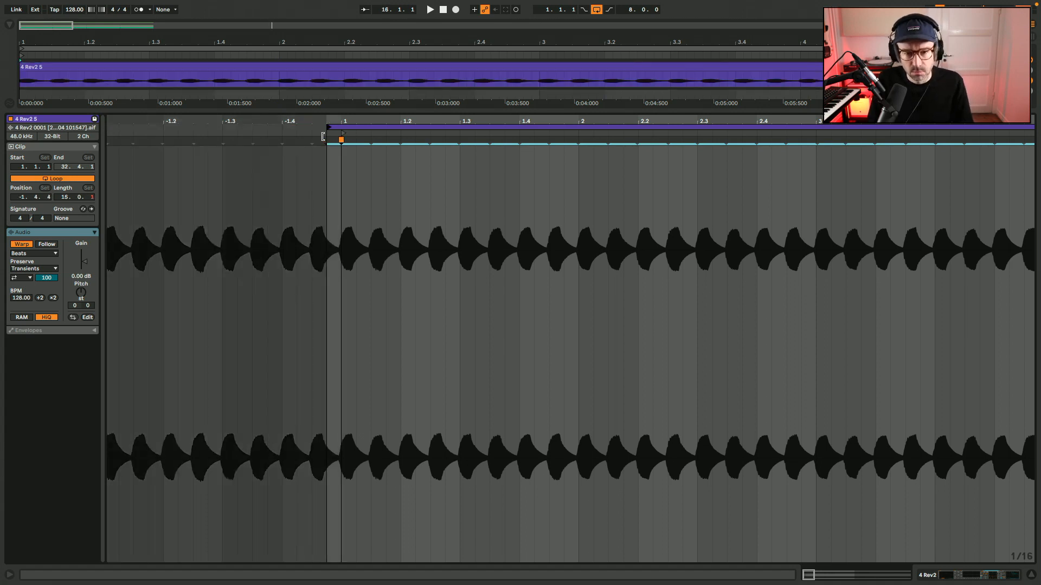
# Align the loop end of the 4 Rev2 5 clip with bar 16 and add a warp marker at 16.1.1 during playback.
pyautogui.press('space')
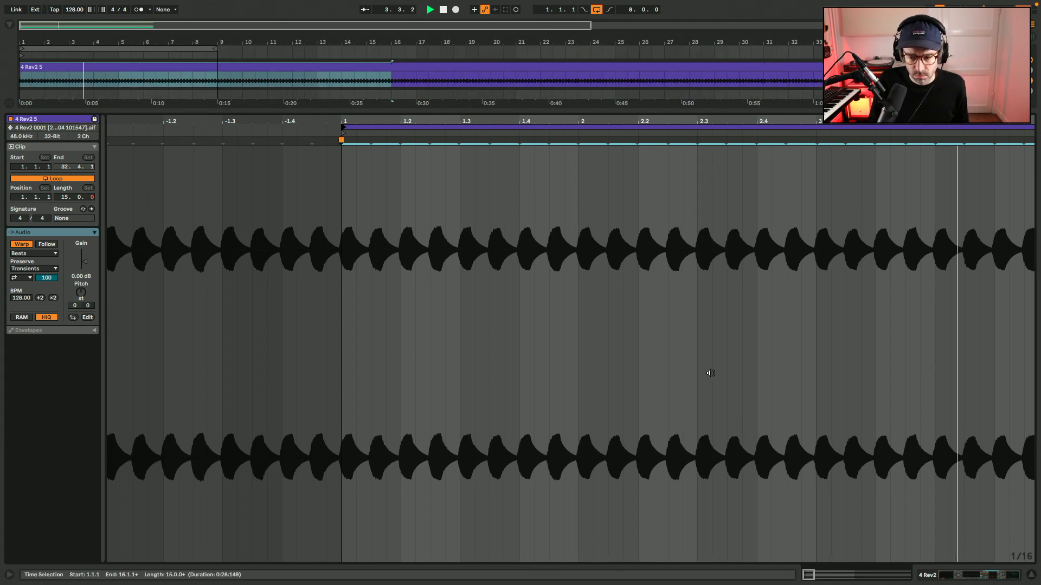
pyautogui.click(857, 577)
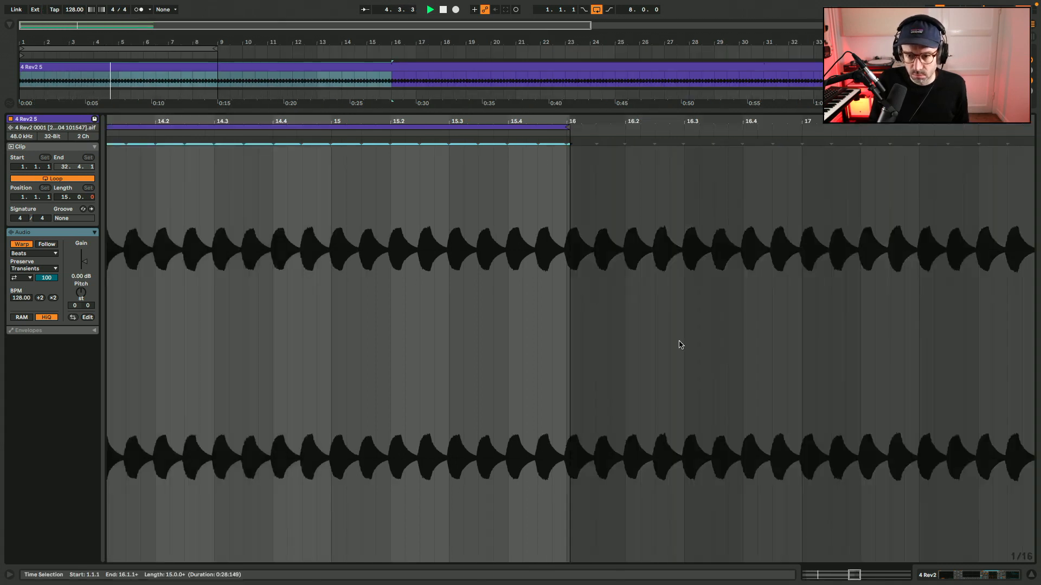
pyautogui.click(567, 126)
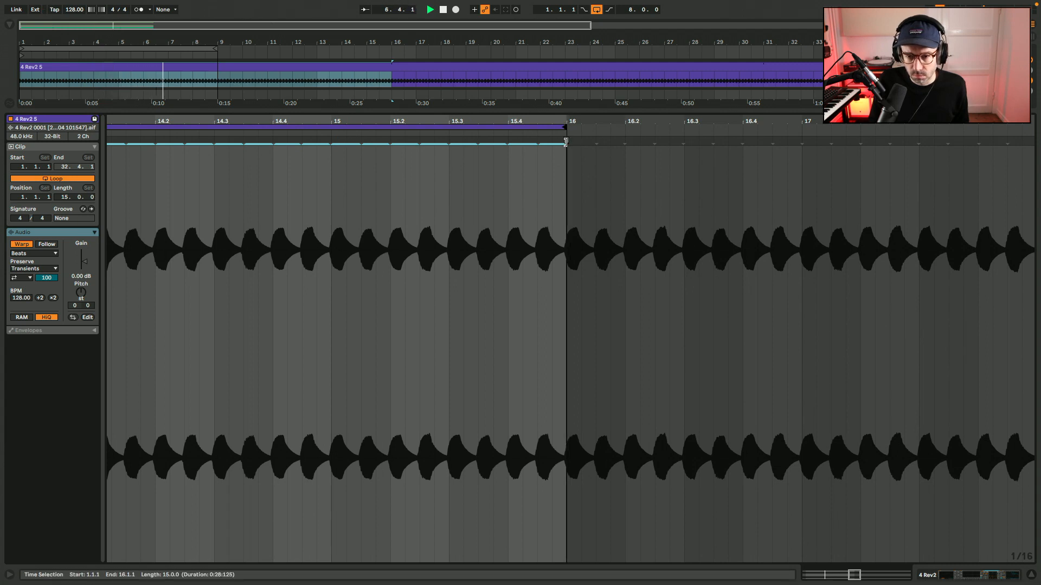
pyautogui.click(562, 142)
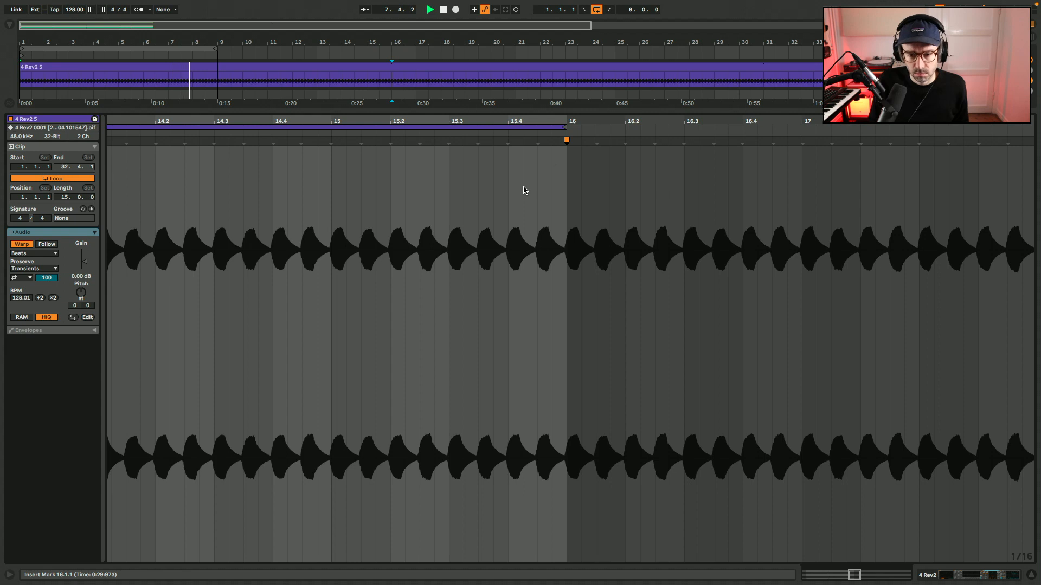
pyautogui.moveTo(851, 575); pyautogui.dragTo(692, 575)
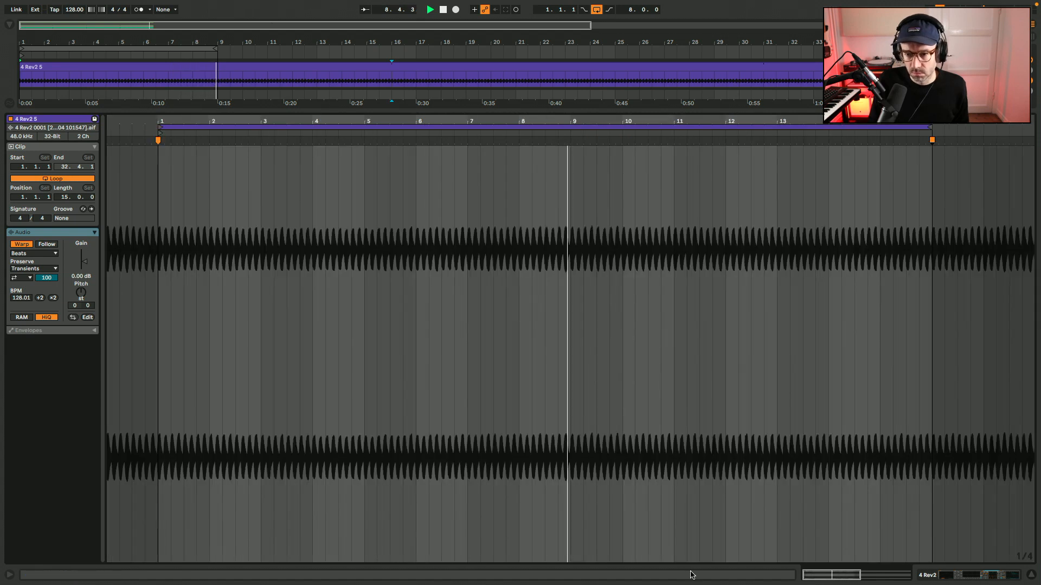
# Raise the EQ low cut on the 4 Rev2 track to 200 Hz, comparing the sound with the Delay bypassed and enabled.
pyautogui.press('x')
pyautogui.press('x')
pyautogui.press('super+alt+l')
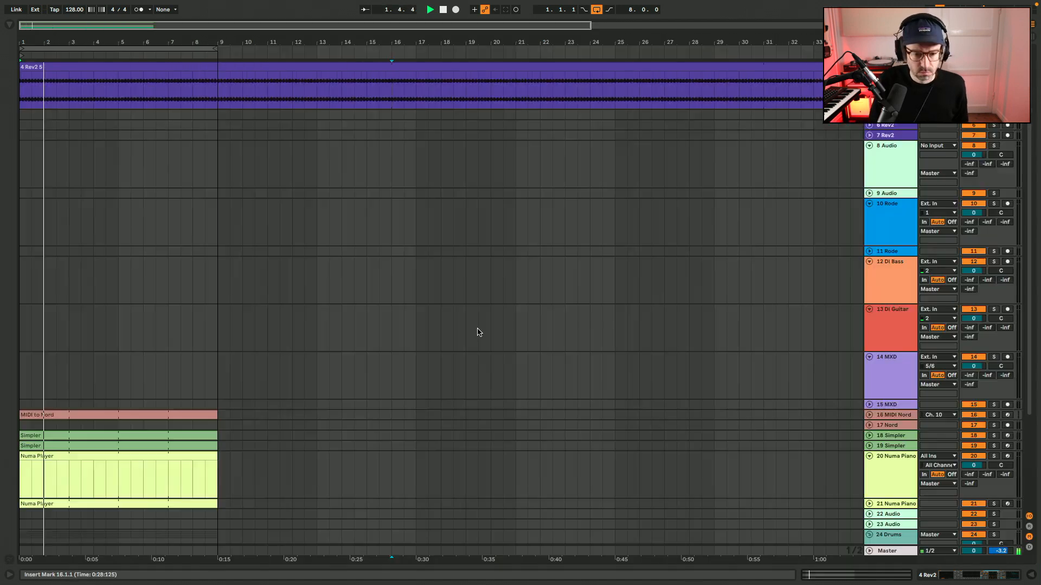
pyautogui.scroll(3, 479, 332)
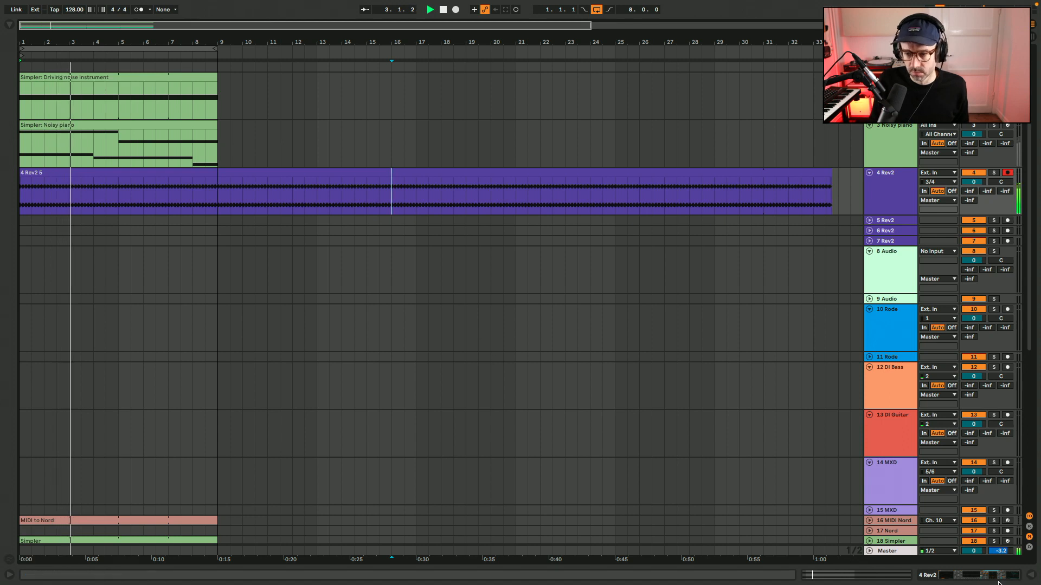
pyautogui.press('super+alt+l')
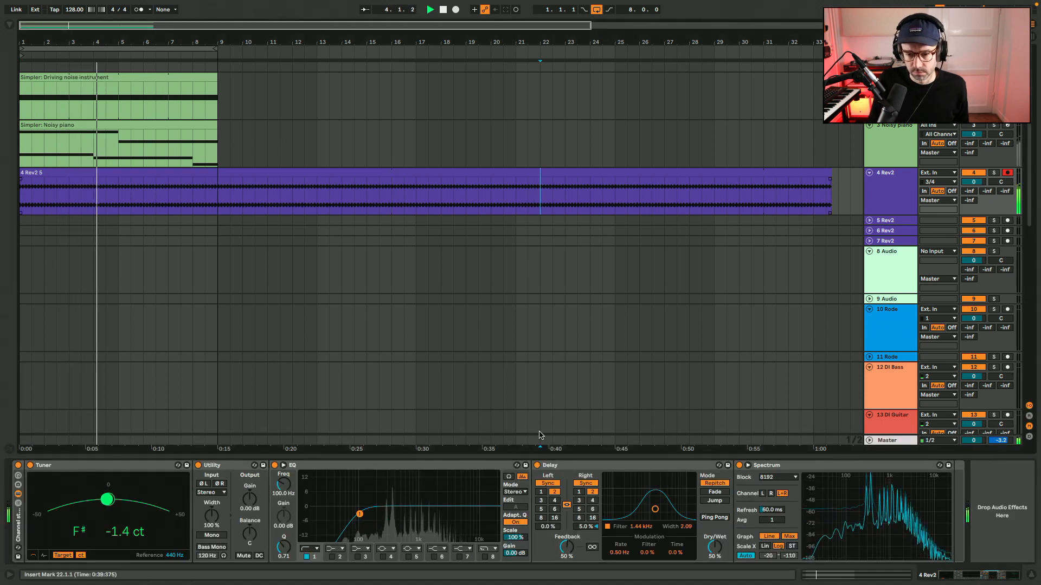
pyautogui.click(537, 465)
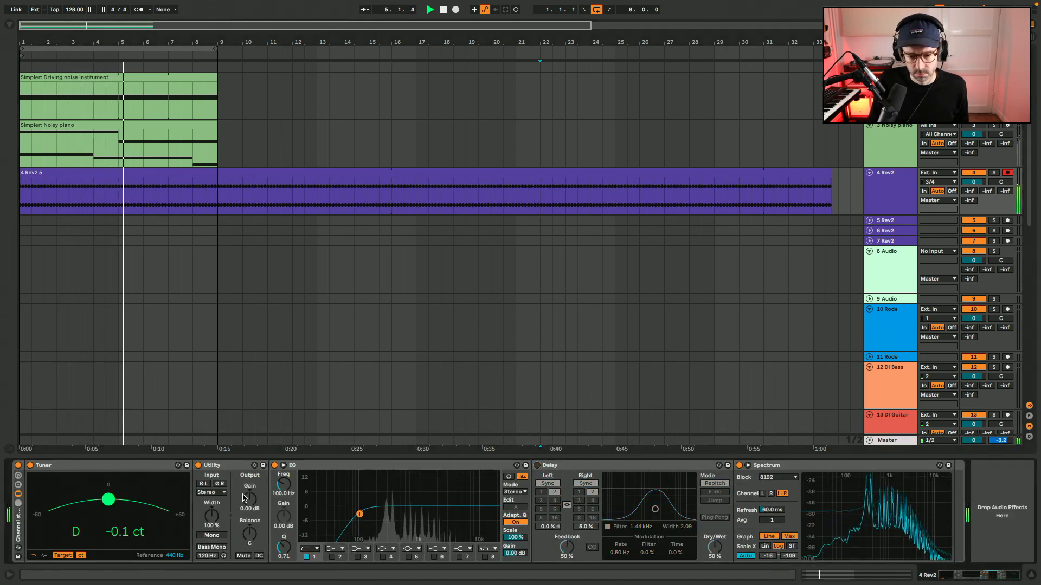
pyautogui.scroll(5, 287, 483)
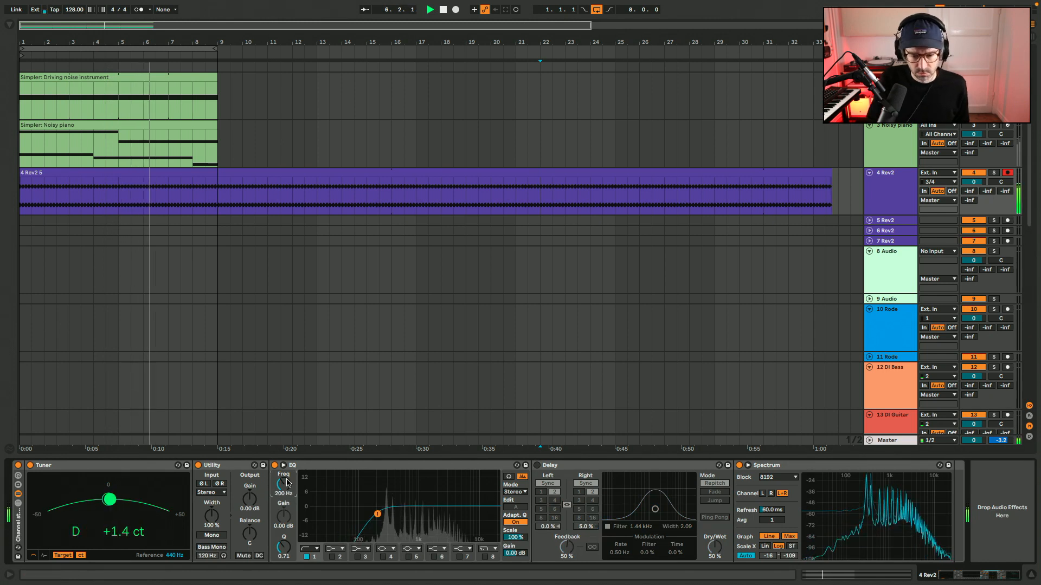
pyautogui.scroll(1, 287, 483)
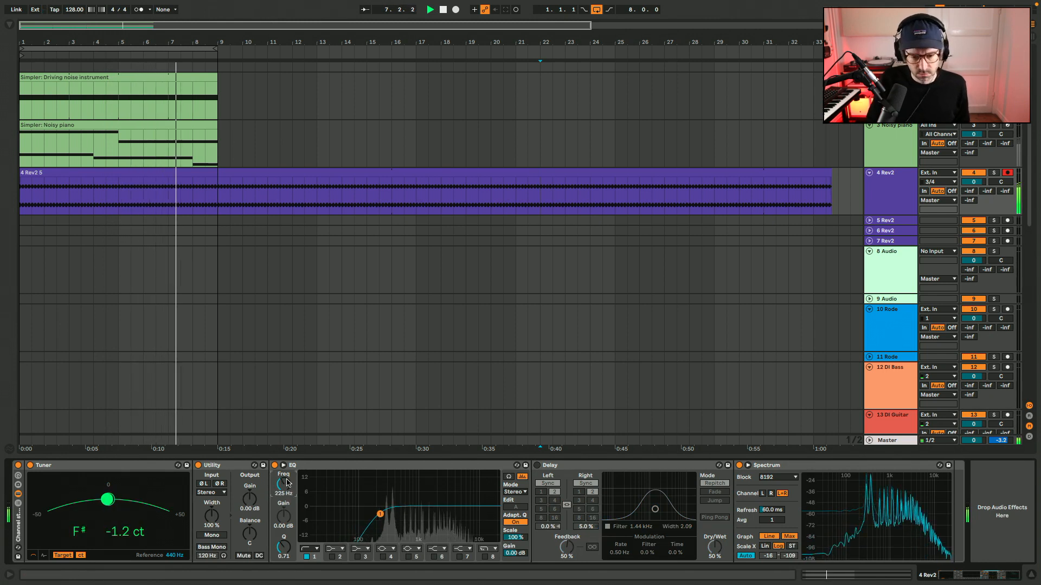
pyautogui.click(536, 465)
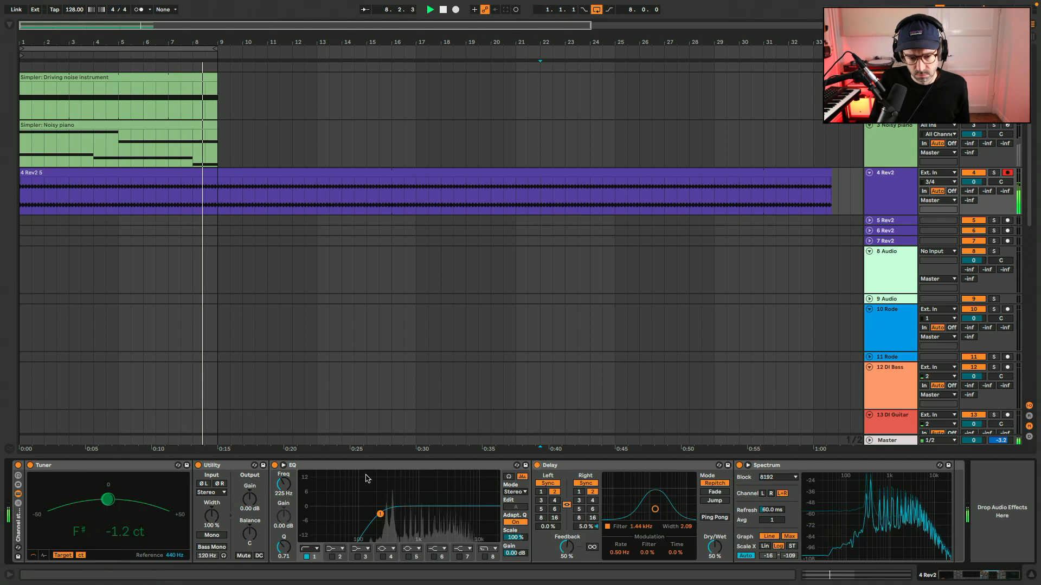
pyautogui.moveTo(287, 487); pyautogui.dragTo(286, 490)
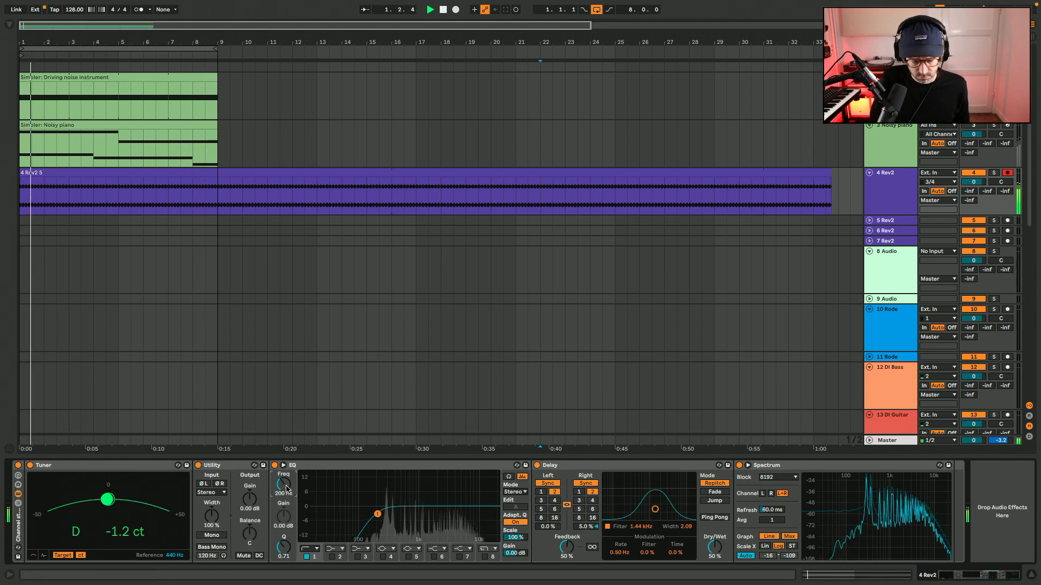
# Insert a Chorus-Ensemble between the EQ and Delay on the 4 Rev2 track and switch it to Vibrato mode.
pyautogui.press('alt+super+b')
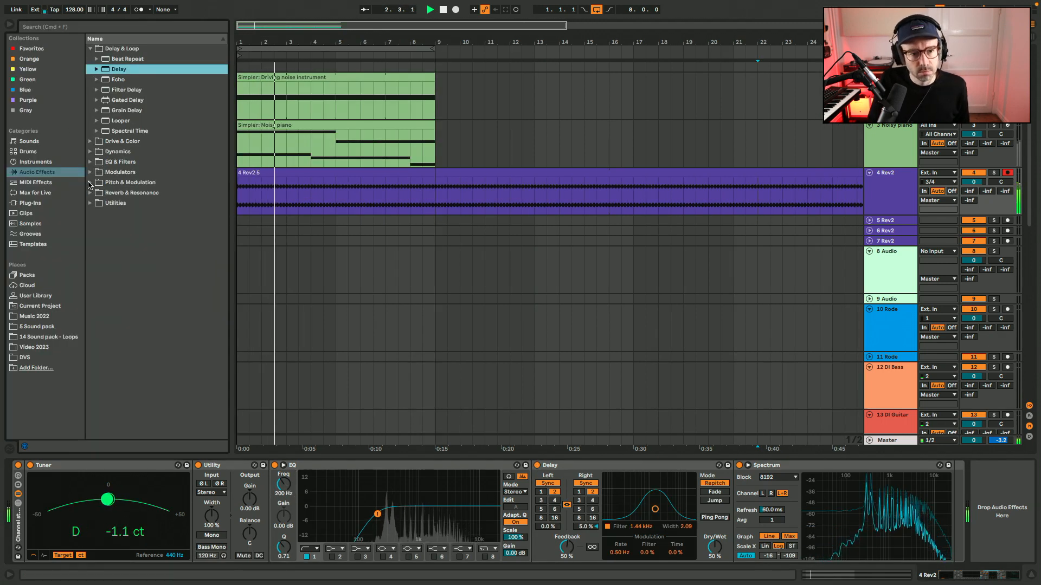
pyautogui.click(130, 182)
pyautogui.moveTo(134, 120); pyautogui.dragTo(603, 531)
pyautogui.click(615, 507)
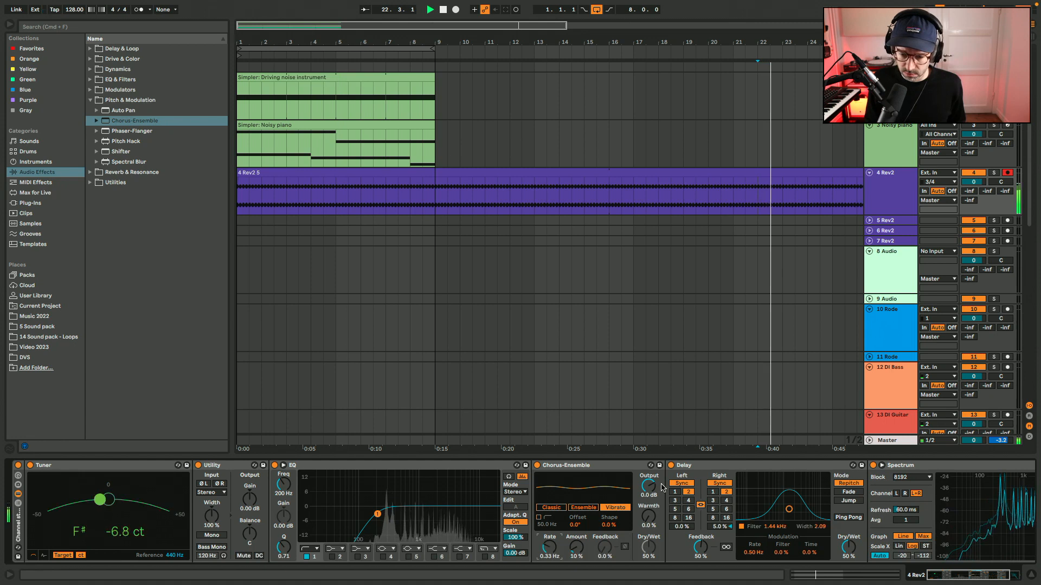
# Bypass the Delay, set the Chorus-Ensemble Amount to 15% while comparing it on and off, and select the Tuner.
pyautogui.click(671, 465)
pyautogui.click(539, 465)
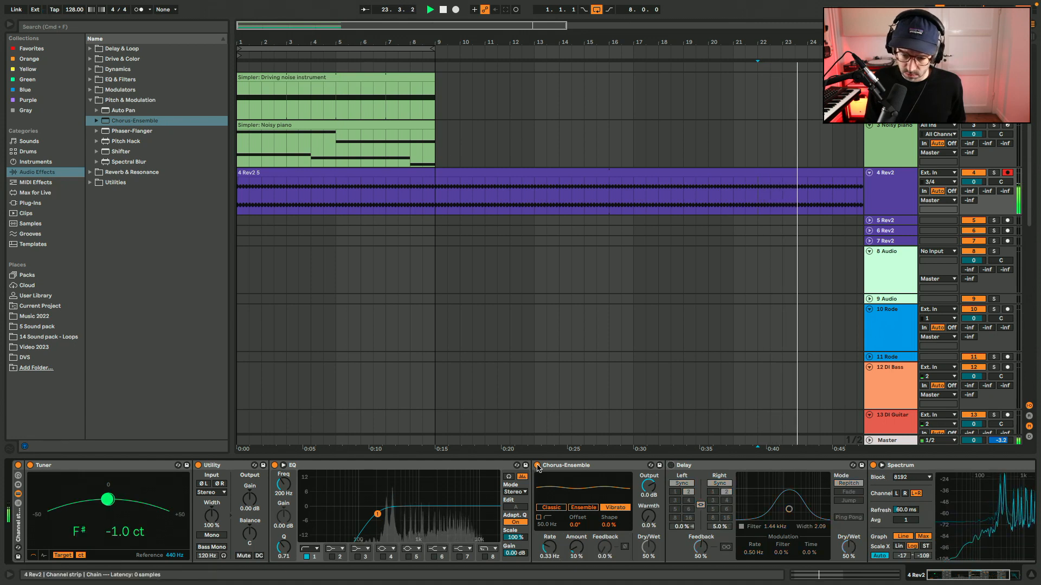
pyautogui.click(539, 466)
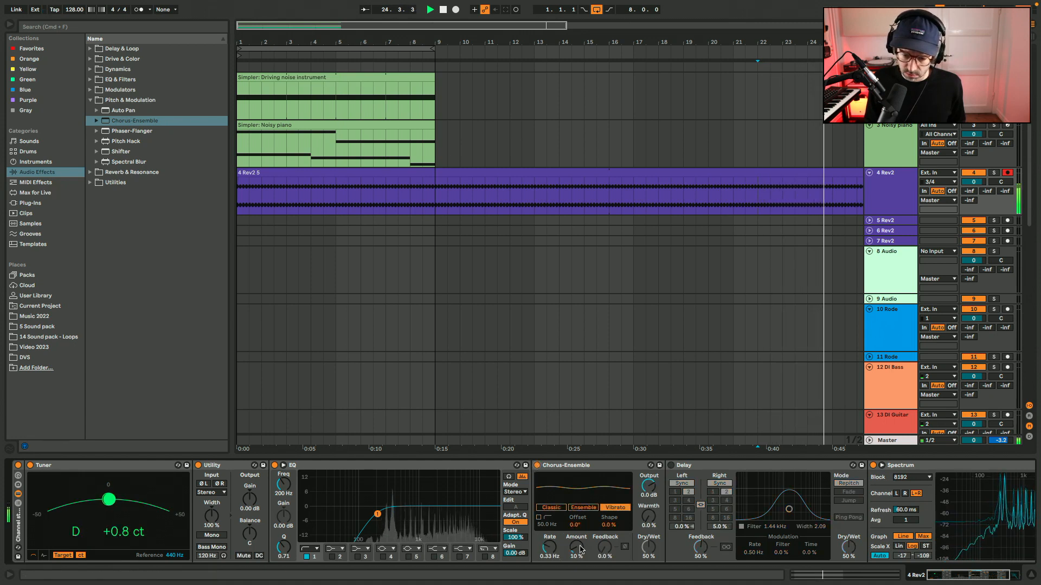
pyautogui.scroll(5, 581, 550)
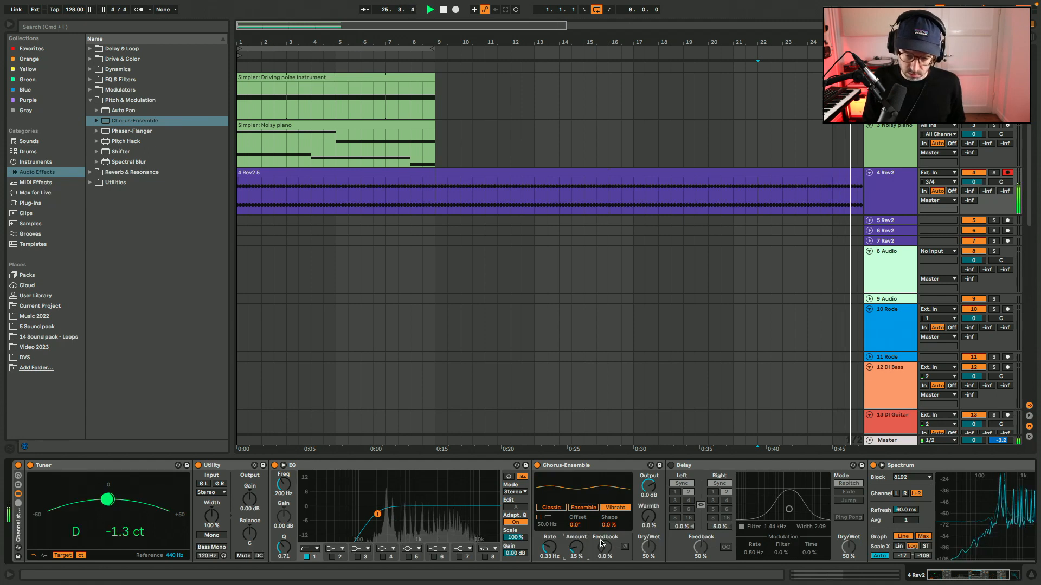
pyautogui.click(153, 465)
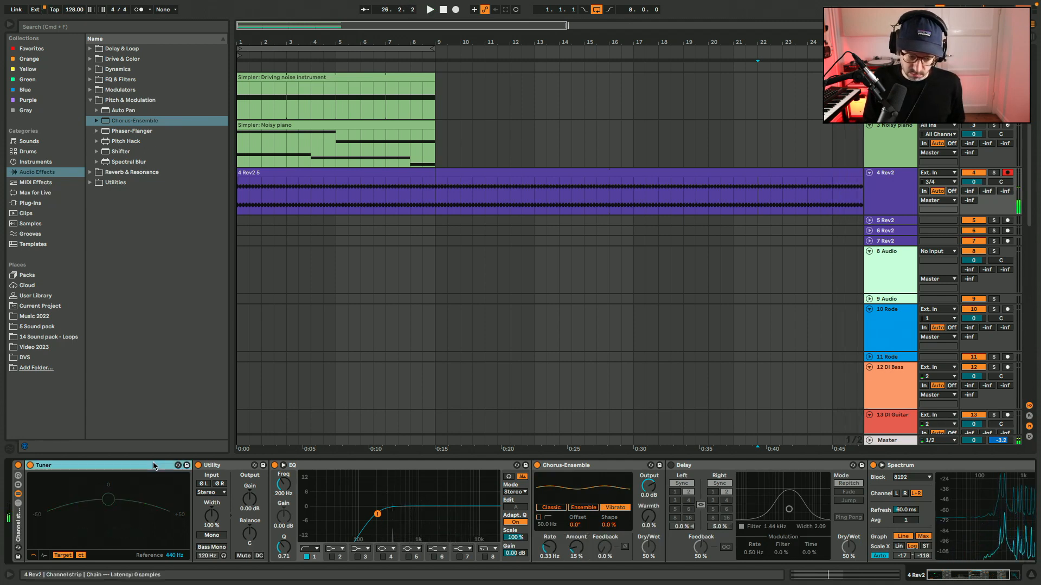
# Duplicate the Tuner on the 4 Rev2 track, place the copy between Chorus-Ensemble and Delay, and start playback.
pyautogui.press('super+d')
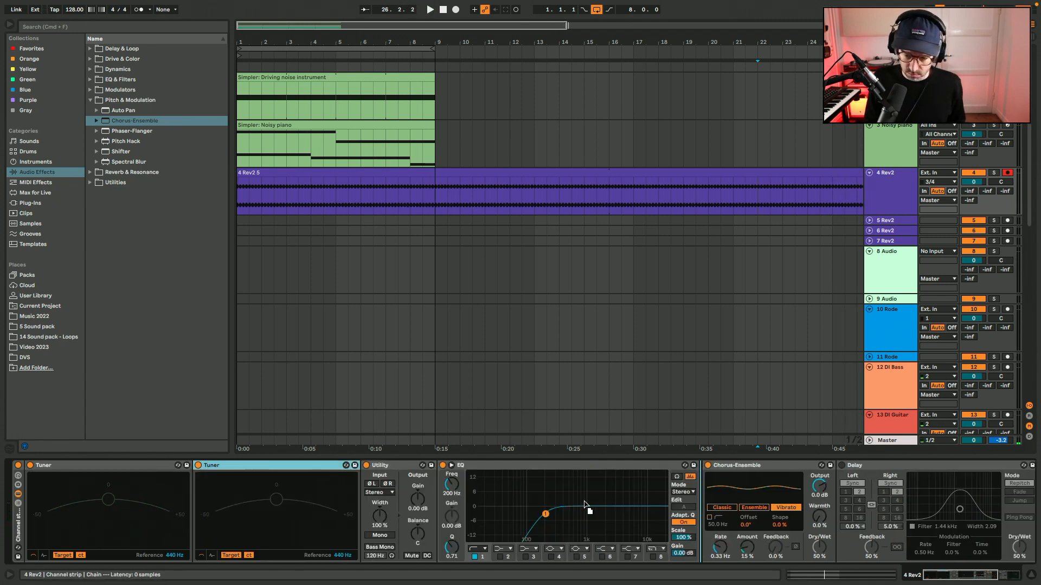
pyautogui.moveTo(860, 476); pyautogui.dragTo(861, 477)
pyautogui.press('space')
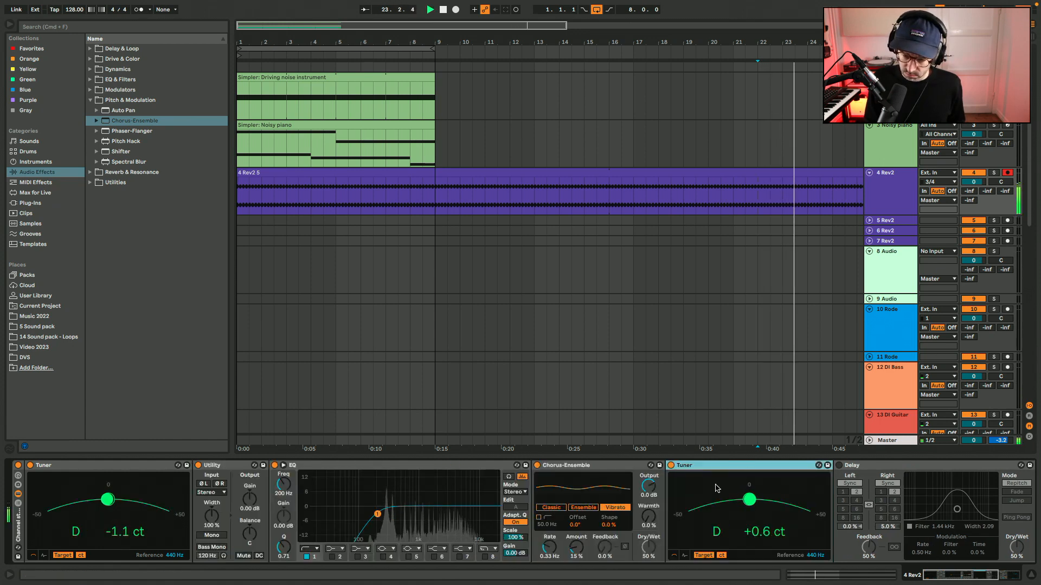
# Set the Chorus-Ensemble Amount to 20%, fold the second Tuner and enable the Delay.
pyautogui.moveTo(576, 550); pyautogui.dragTo(576, 549)
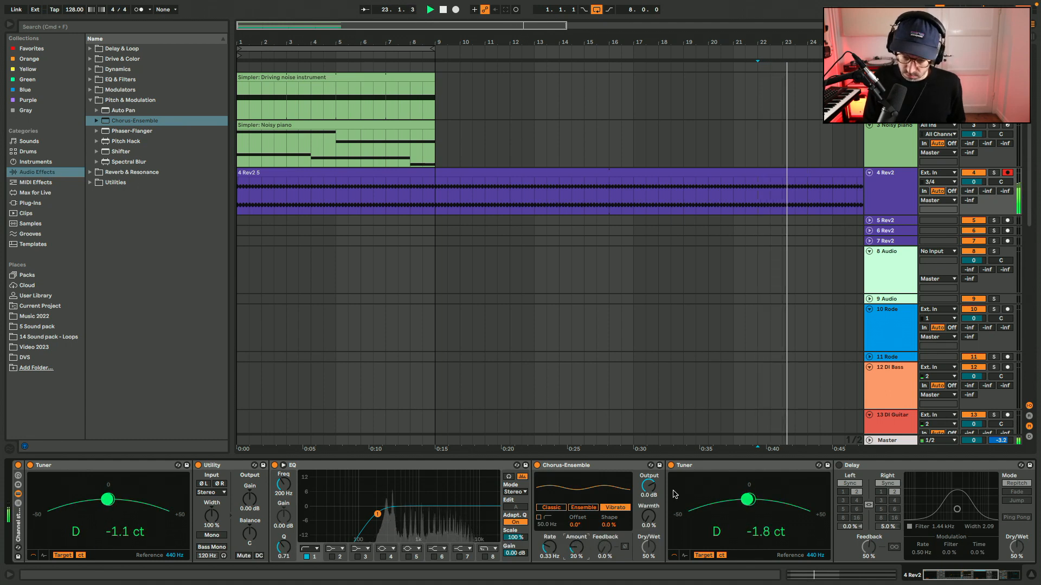
pyautogui.click(683, 466)
pyautogui.press('Delete')
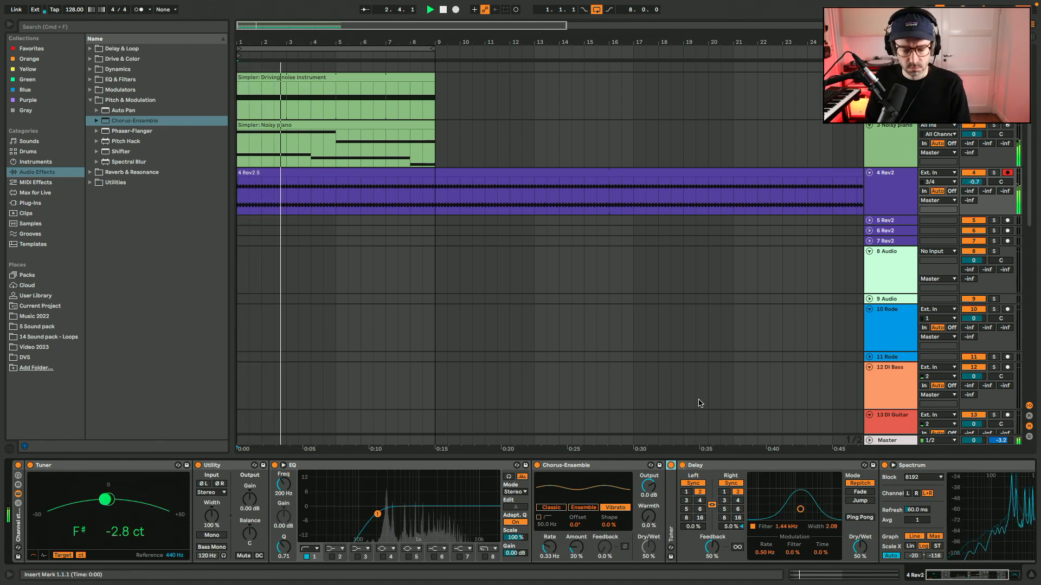
# Rename the 4 Rev2 track as Rev2 P20, keeping its number prefix.
pyautogui.click(557, 174)
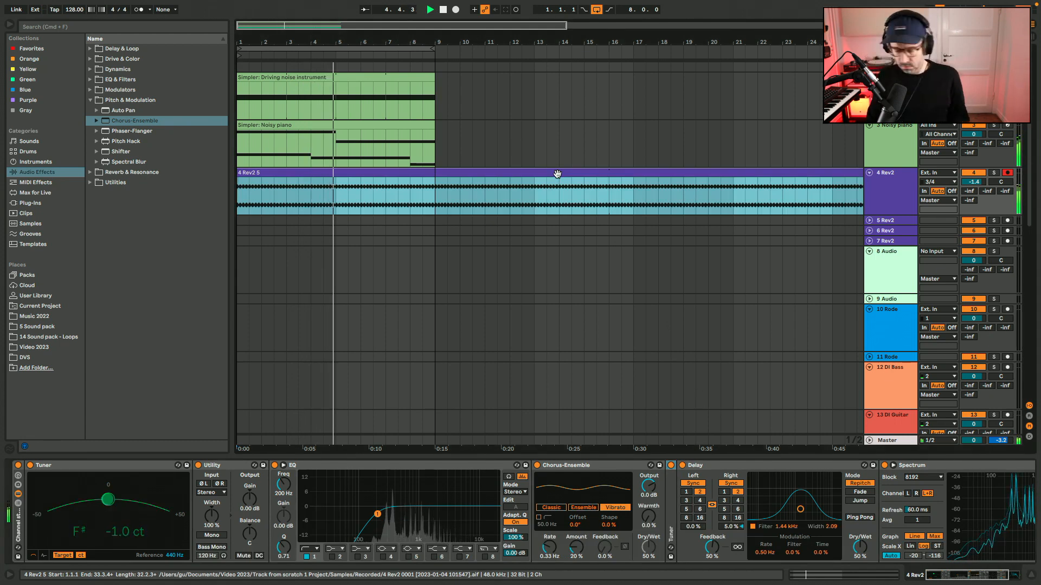
pyautogui.click(899, 200)
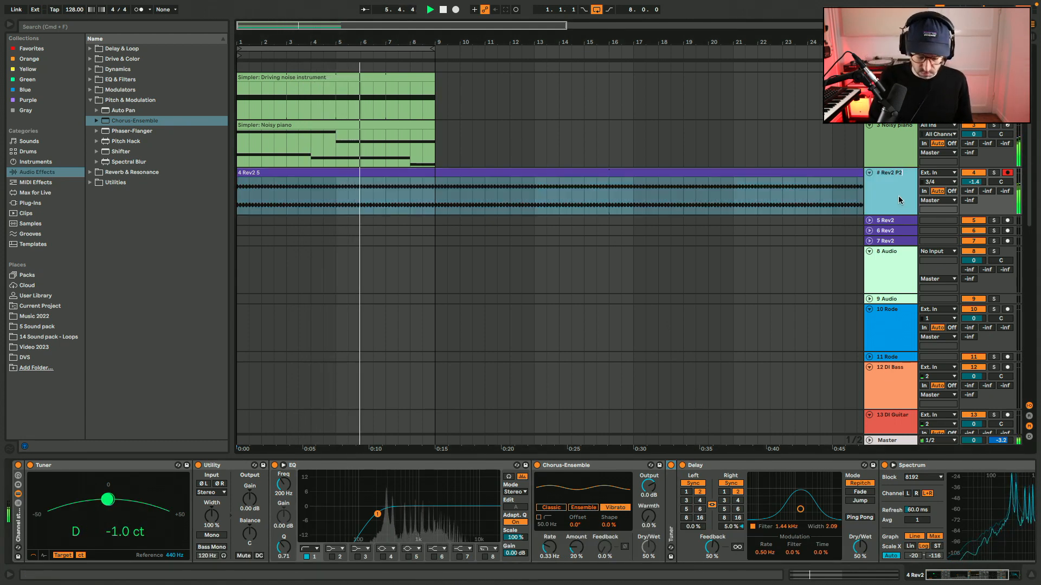
# Duplicate the driving noise and Noisy piano clips up to bar 17 and loop the resulting 16-bar section.
pyautogui.click(413, 77)
pyautogui.moveTo(431, 125); pyautogui.dragTo(636, 136)
pyautogui.press('super+l')
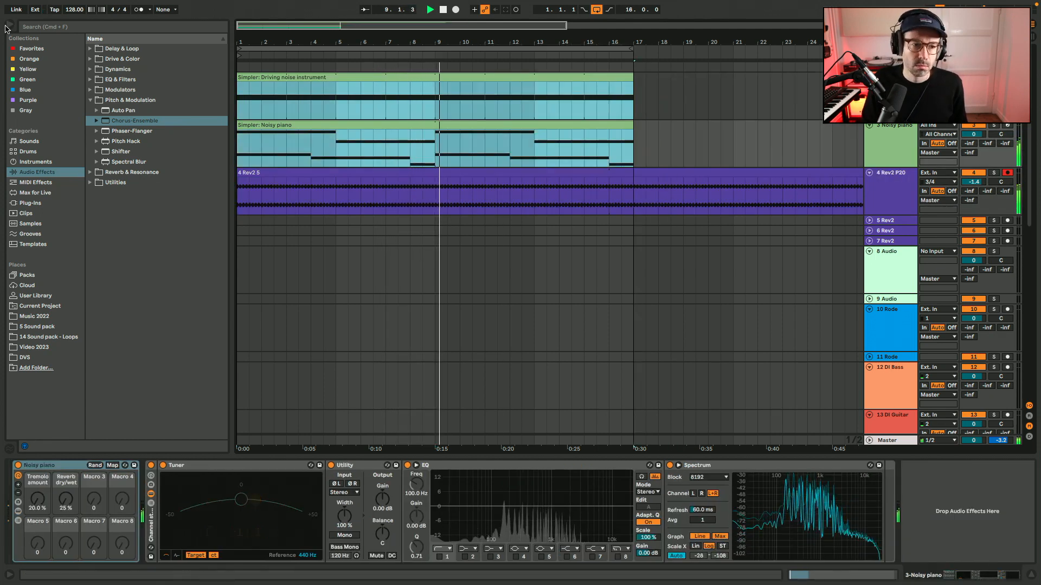
# Open the 4 Rev2 5 audio clip and set its loop length to 16 bars.
pyautogui.doubleClick(626, 174)
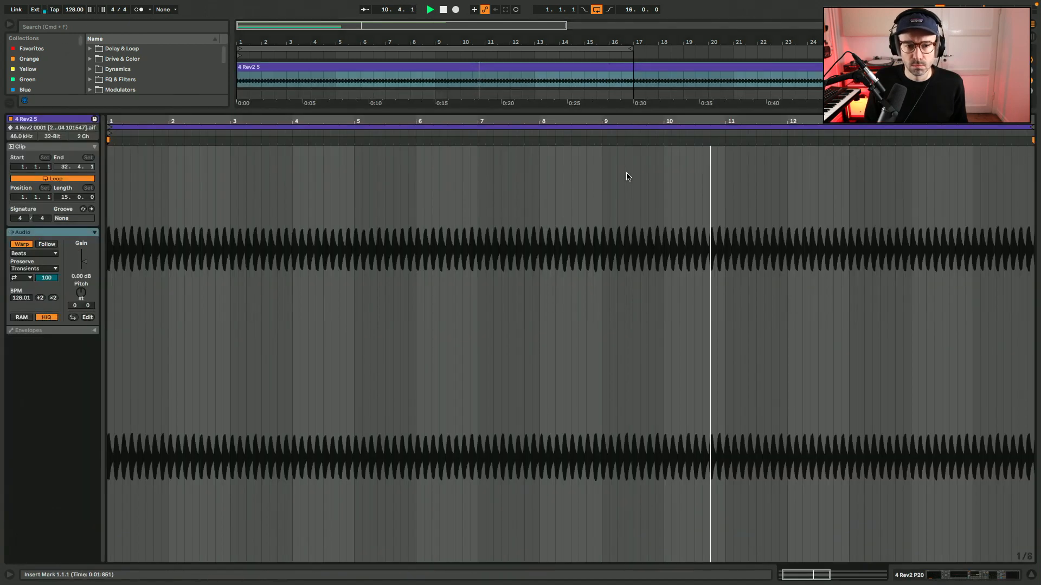
pyautogui.click(65, 198)
pyautogui.write('16')
pyautogui.press('Return')
# Add a warp marker at 17.1.1 in the 4 Rev2 5 clip and remove the marker at 16.1.1.
pyautogui.click(1002, 162)
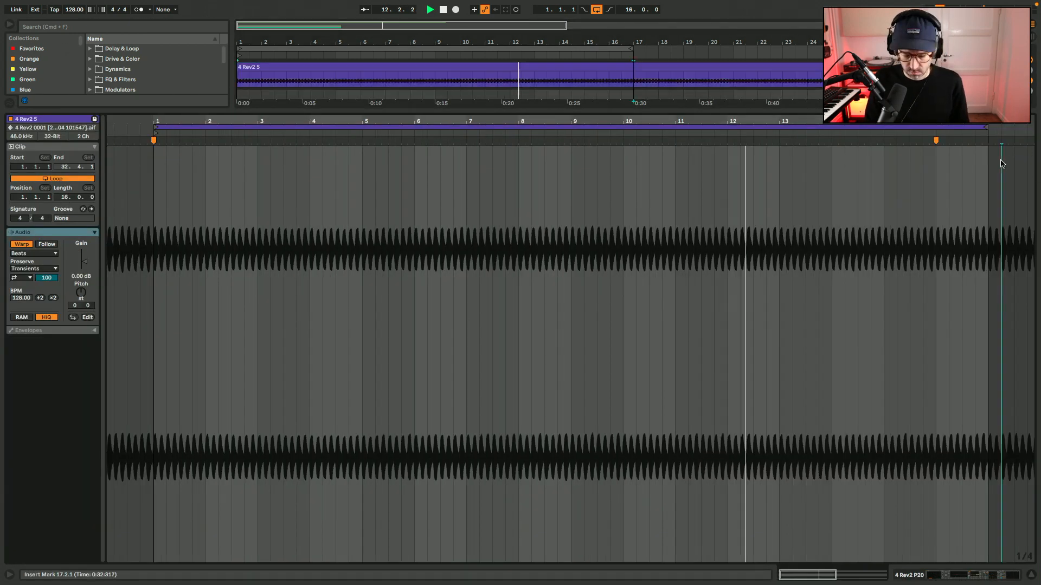
pyautogui.scroll(5, 1001, 161)
pyautogui.scroll(4, 976, 160)
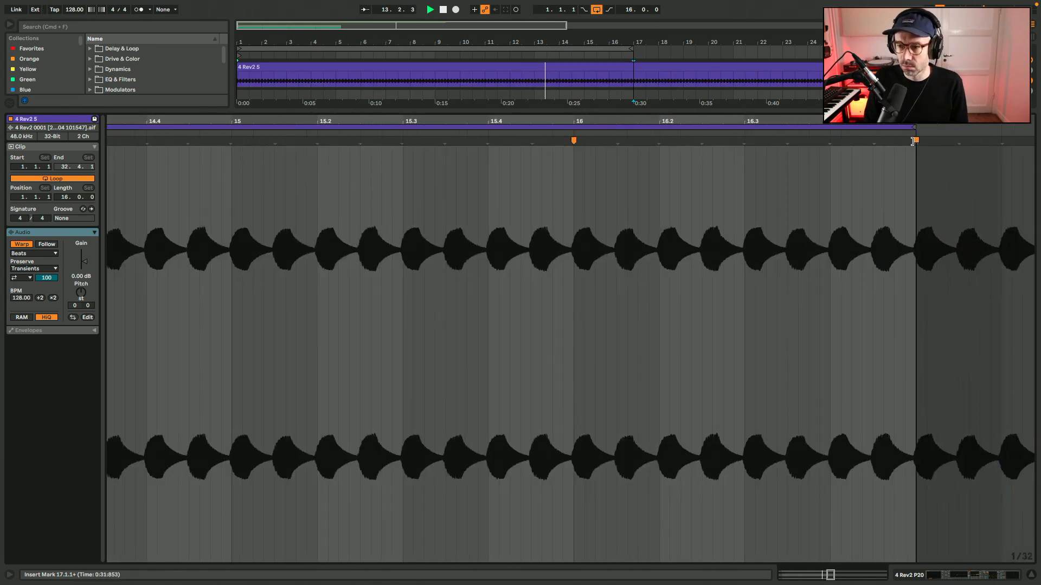
pyautogui.moveTo(914, 141); pyautogui.dragTo(912, 141)
pyautogui.moveTo(575, 141); pyautogui.dragTo(575, 141)
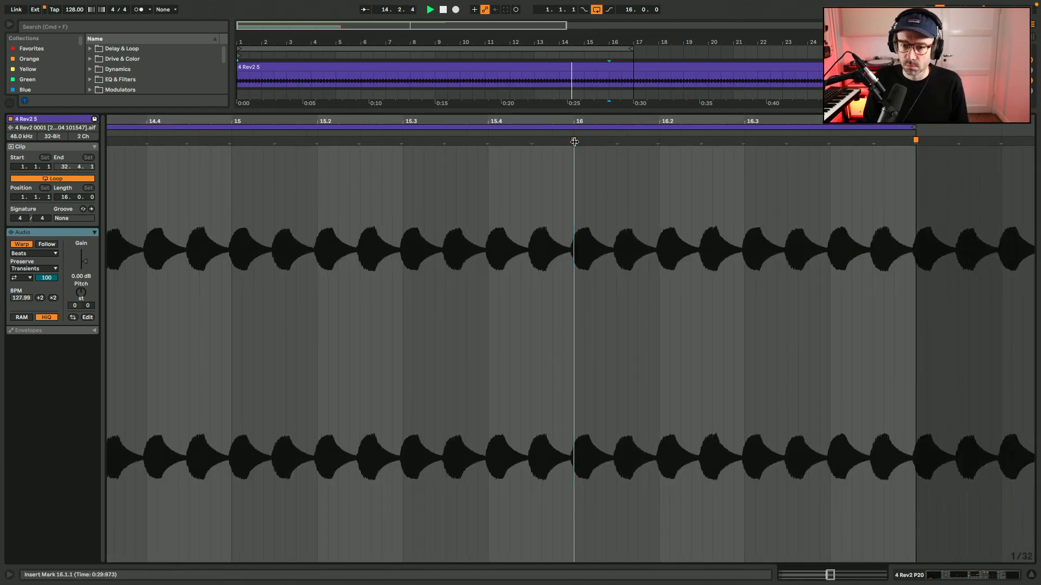
# Split the 4 Rev2 5 clip at bar 17 and delete the part after the split.
pyautogui.hotkey('shift', 'Tab')
pyautogui.click(634, 85)
pyautogui.press('super+e')
pyautogui.click(652, 66)
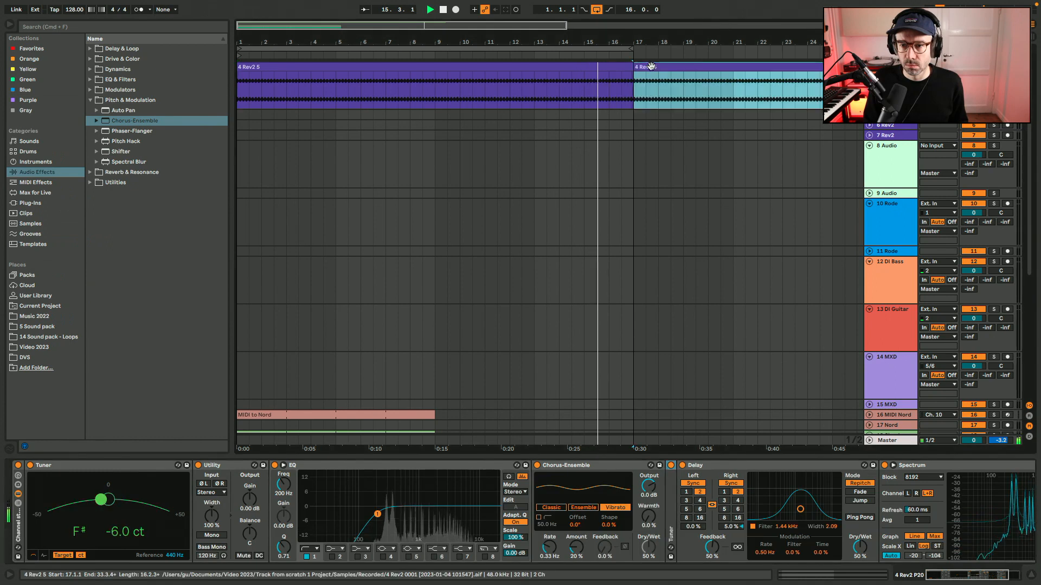
pyautogui.scroll(4, 648, 68)
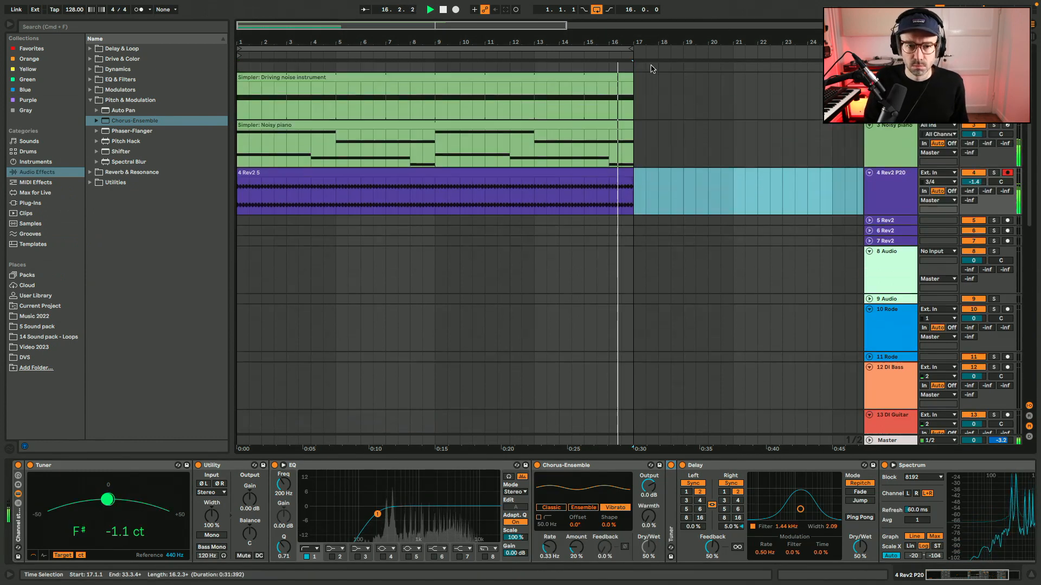
pyautogui.press('Delete')
# Rename the remaining Rev2 clip as 16 bar loop.
pyautogui.click(565, 174)
pyautogui.write('16 bar lo')
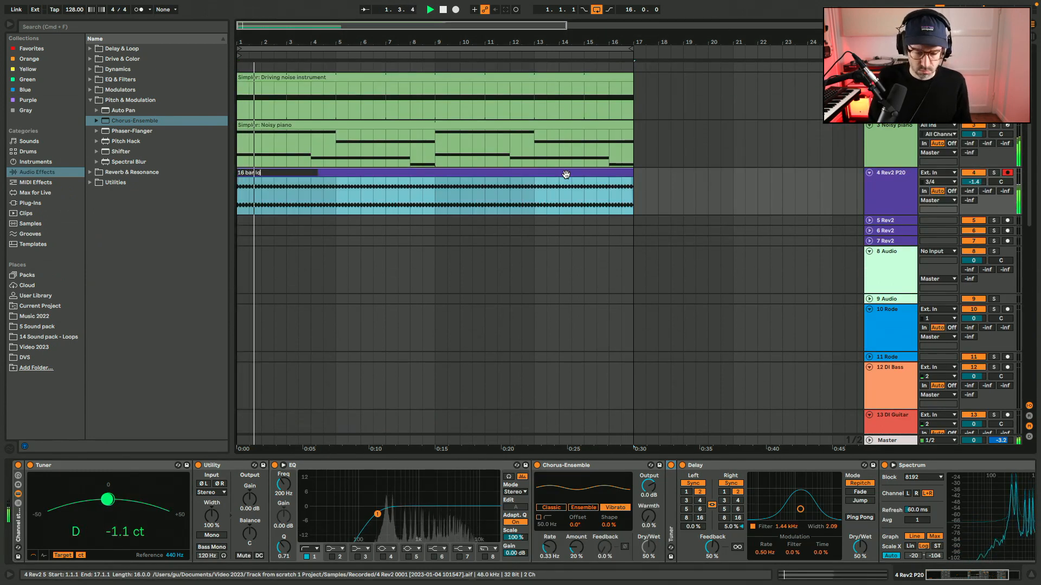
pyautogui.write('op')
pyautogui.press('Return')
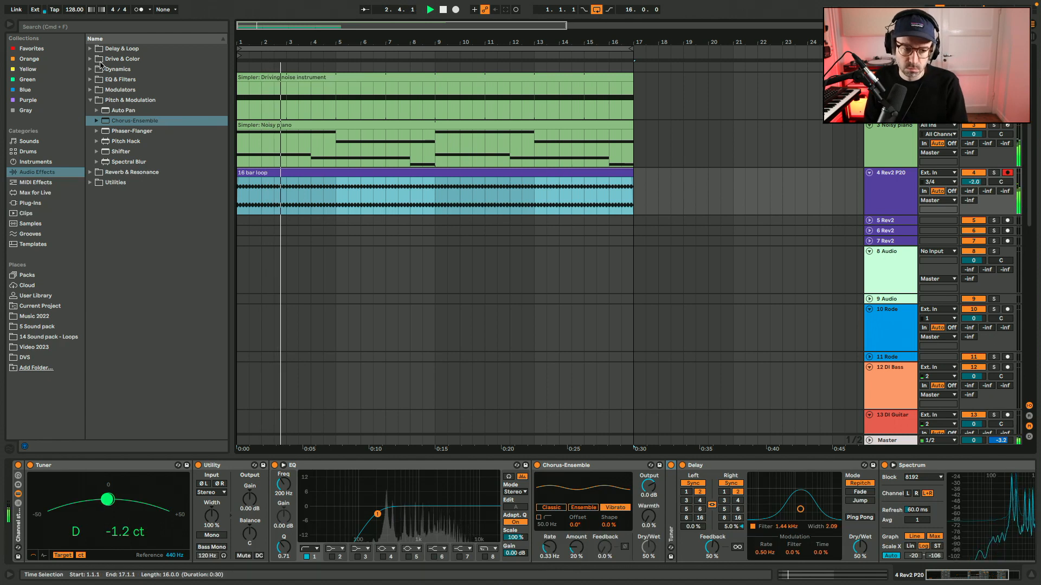
# Hide the browser and fit the 16-bar section across the arrangement.
pyautogui.press('super+alt+b')
pyautogui.press('z')
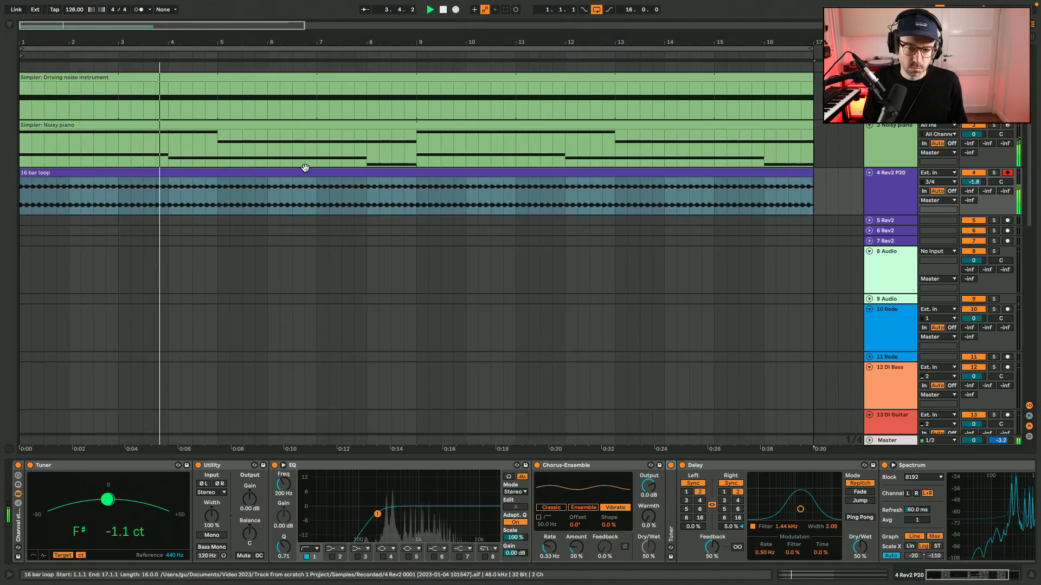
pyautogui.moveTo(304, 26); pyautogui.dragTo(294, 25)
pyautogui.click(779, 182)
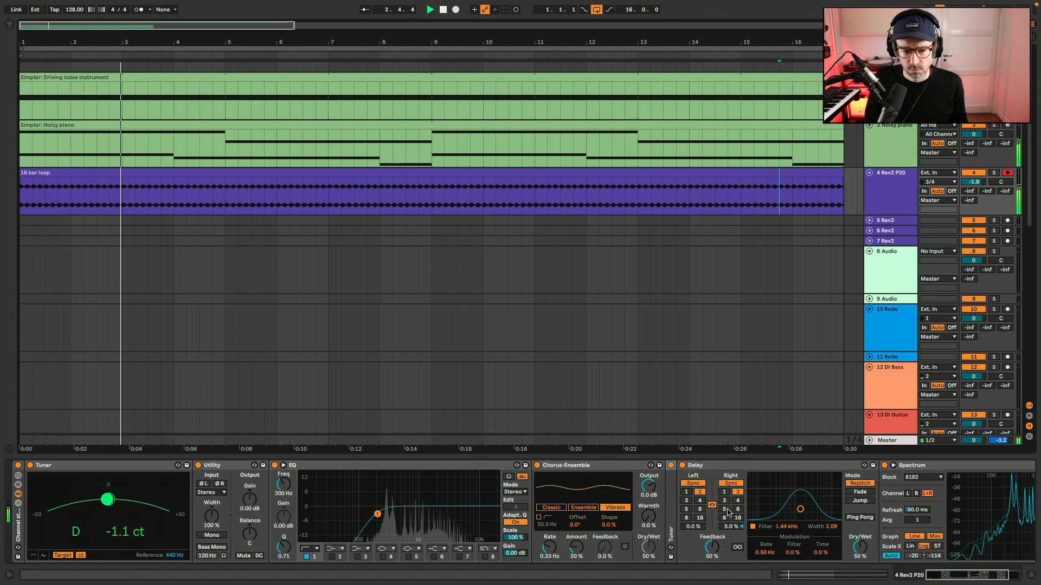
# Fold the Utility and lower the Delay filter frequency to 345 Hz, comparing the sound with the Delay bypassed and enabled.
pyautogui.doubleClick(219, 465)
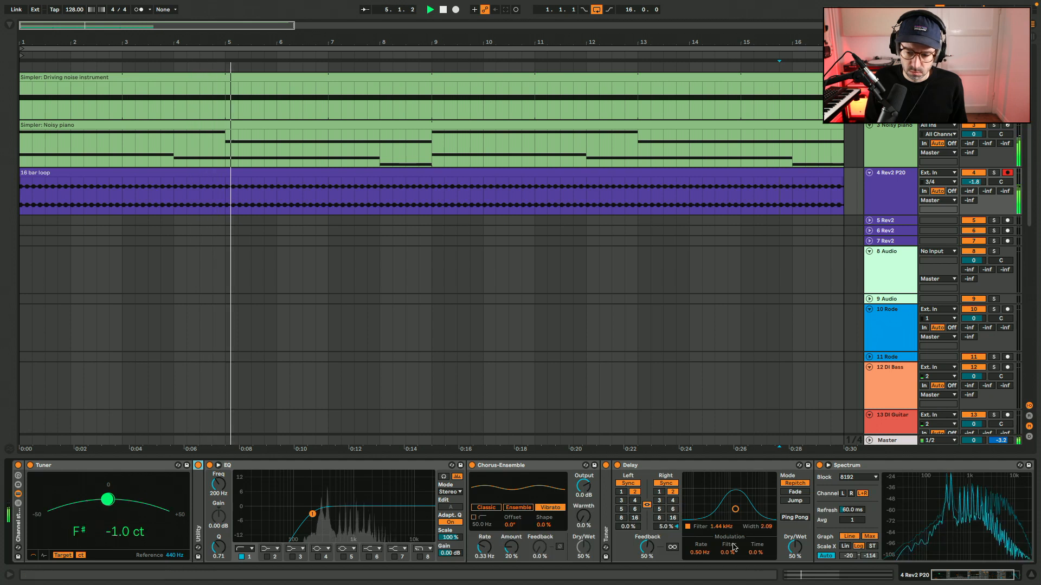
pyautogui.moveTo(721, 526)
pyautogui.mouseDown()
pyautogui.moveTo(721, 506)
pyautogui.moveTo(724, 544)
pyautogui.moveTo(724, 527)
pyautogui.mouseUp()
pyautogui.click(618, 465)
pyautogui.click(618, 465)
pyautogui.click(617, 466)
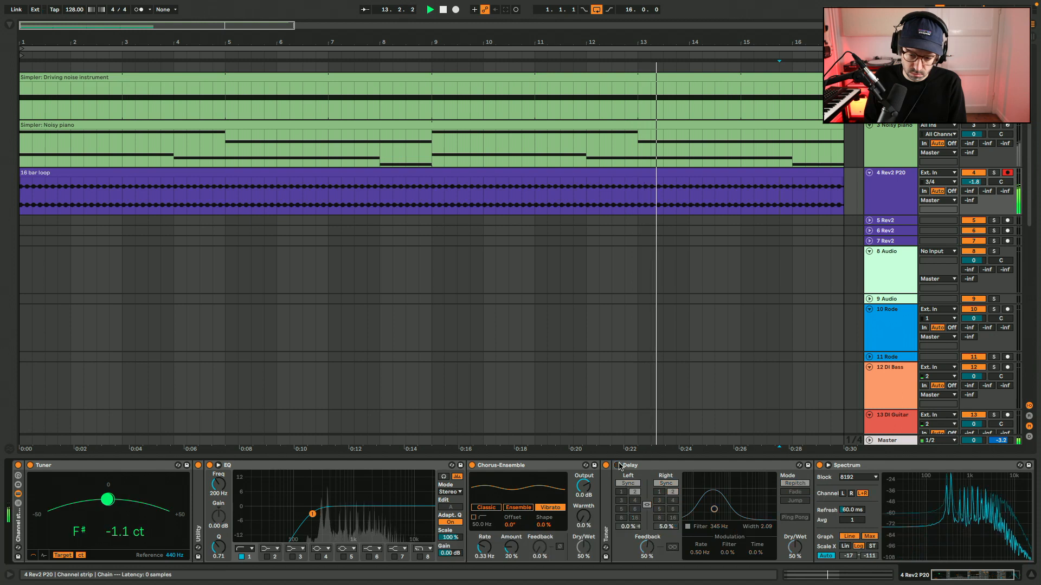
# Enable the Delay with both sides on division 3 and 0% offset, the filter at 720 Hz and Dry/Wet at 40%.
pyautogui.click(617, 466)
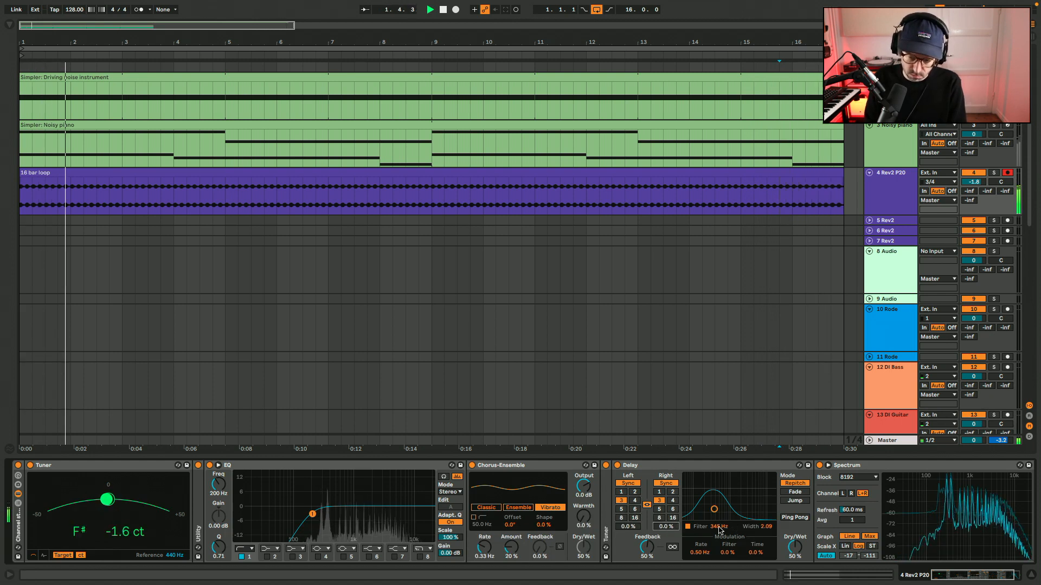
pyautogui.moveTo(718, 531); pyautogui.dragTo(719, 522)
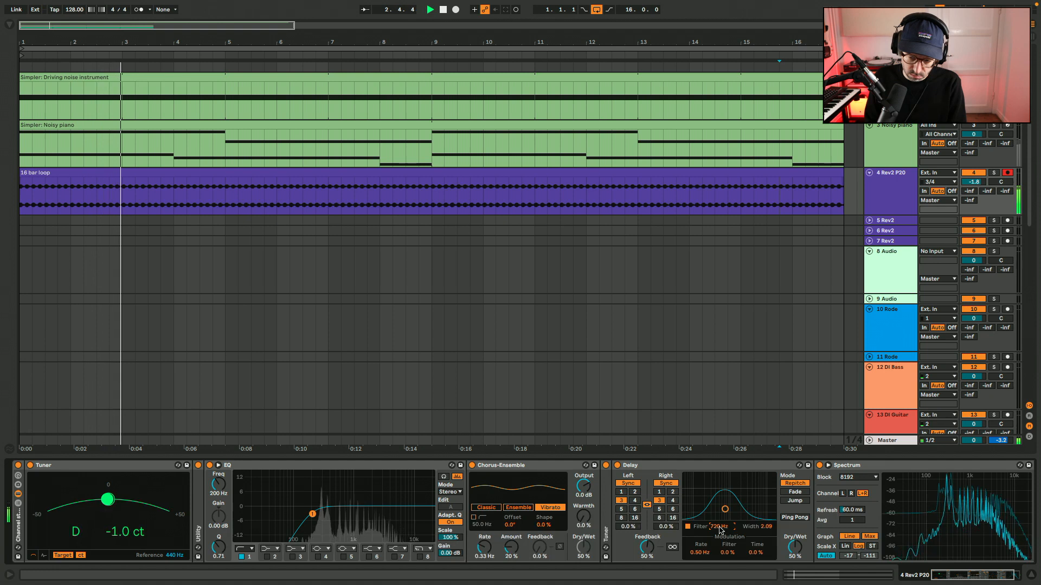
pyautogui.moveTo(799, 547); pyautogui.dragTo(798, 551)
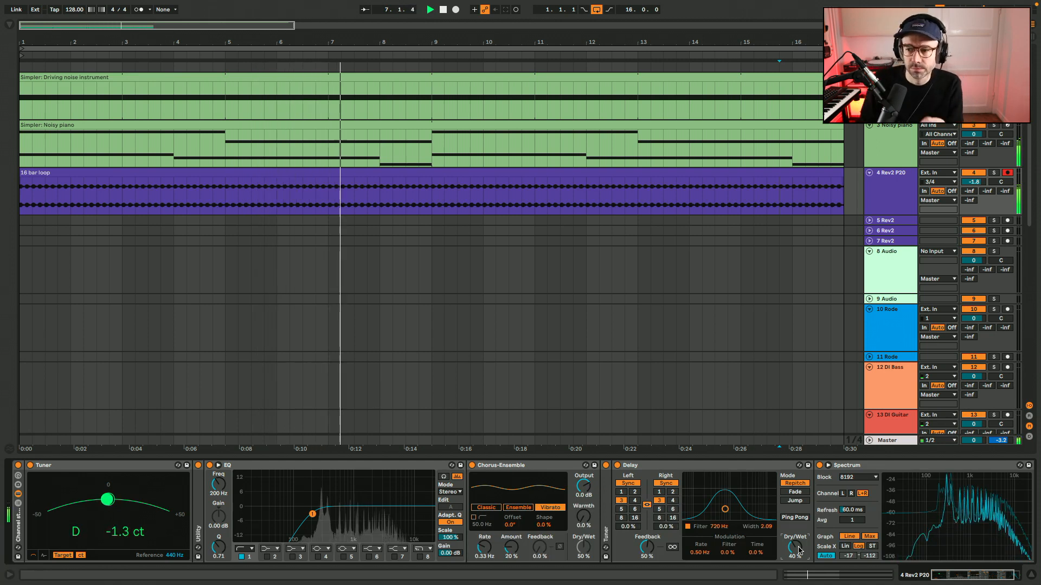
# Try transposing the 16 bar loop clip down 12 semitones and listen to it in playback.
pyautogui.doubleClick(755, 173)
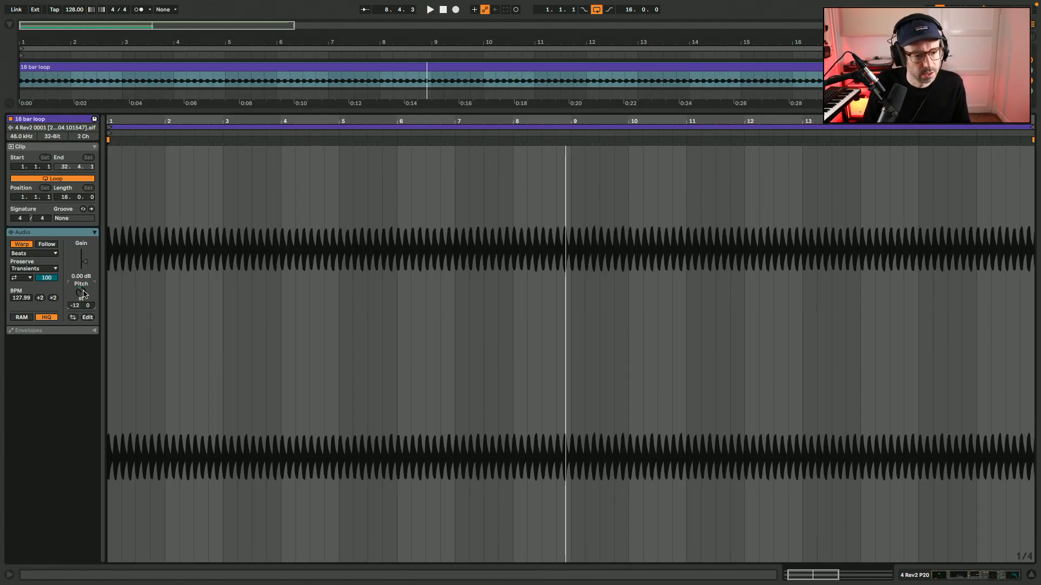
pyautogui.press('space')
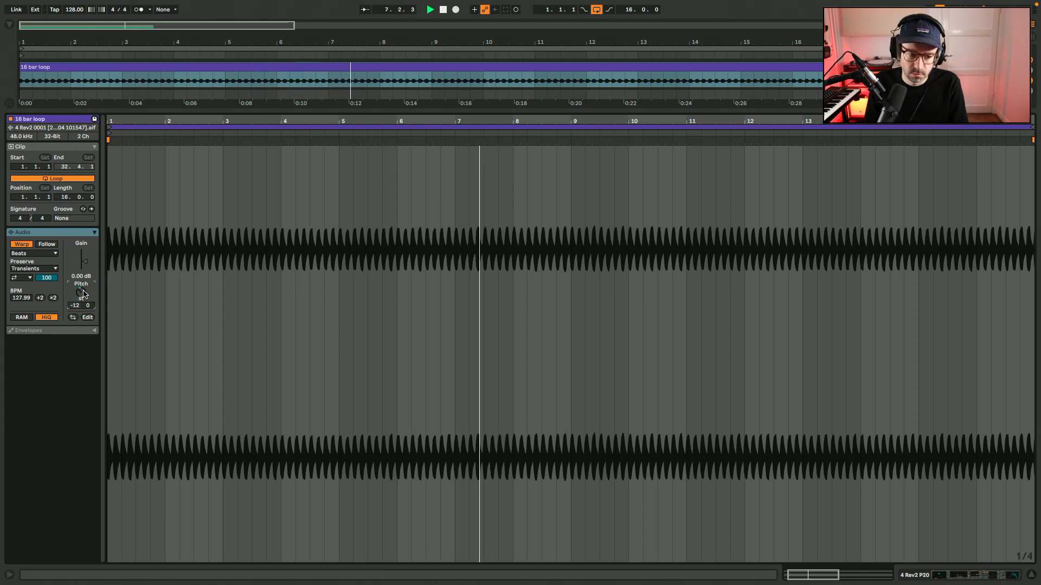
pyautogui.hotkey('ctrl', 'alt', 'l')
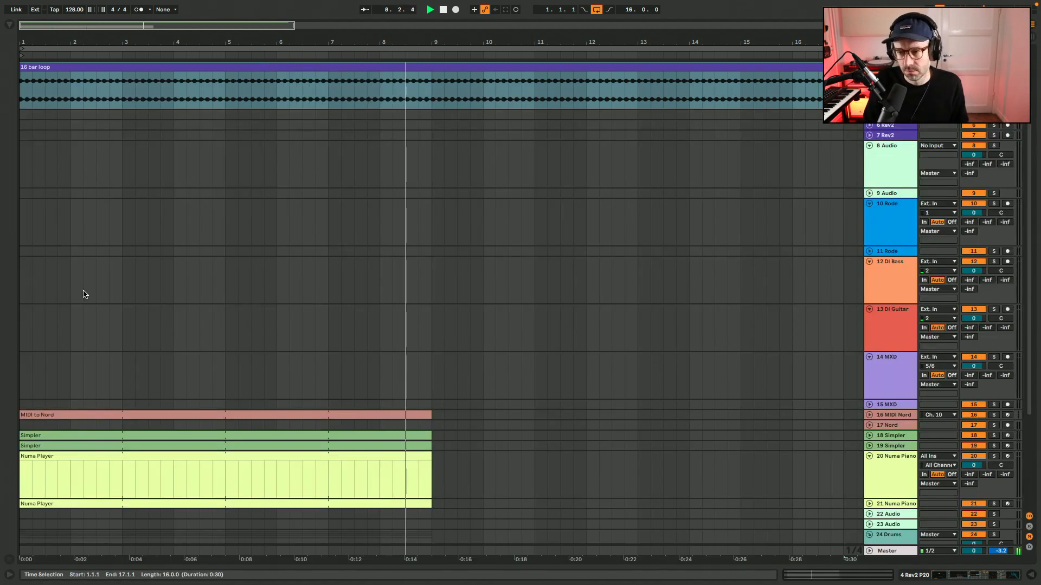
# Review the device chains of the Noisy piano track and the Rev2 P20 track during playback.
pyautogui.scroll(4, 167, 174)
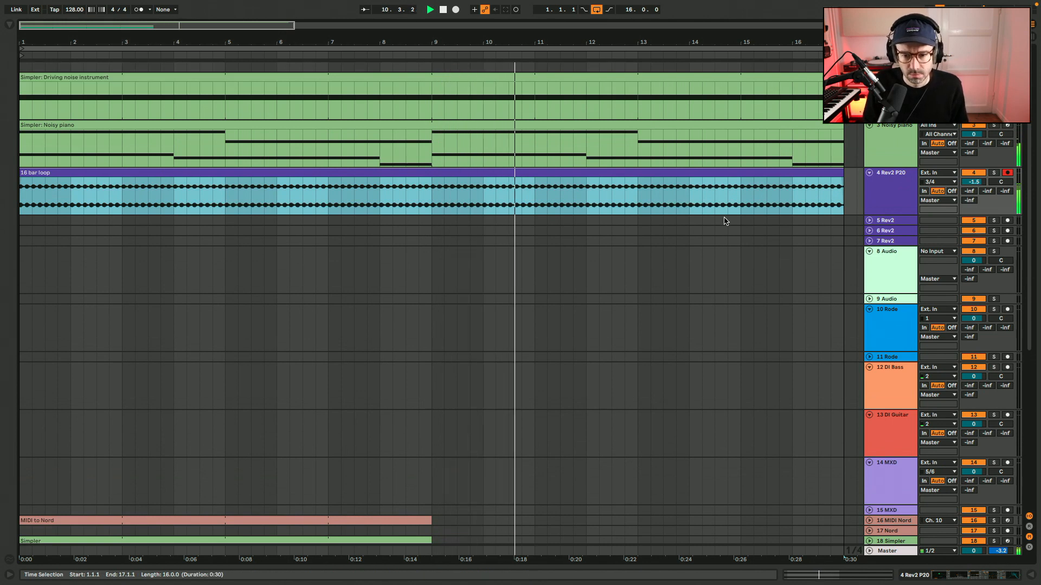
pyautogui.click(780, 147)
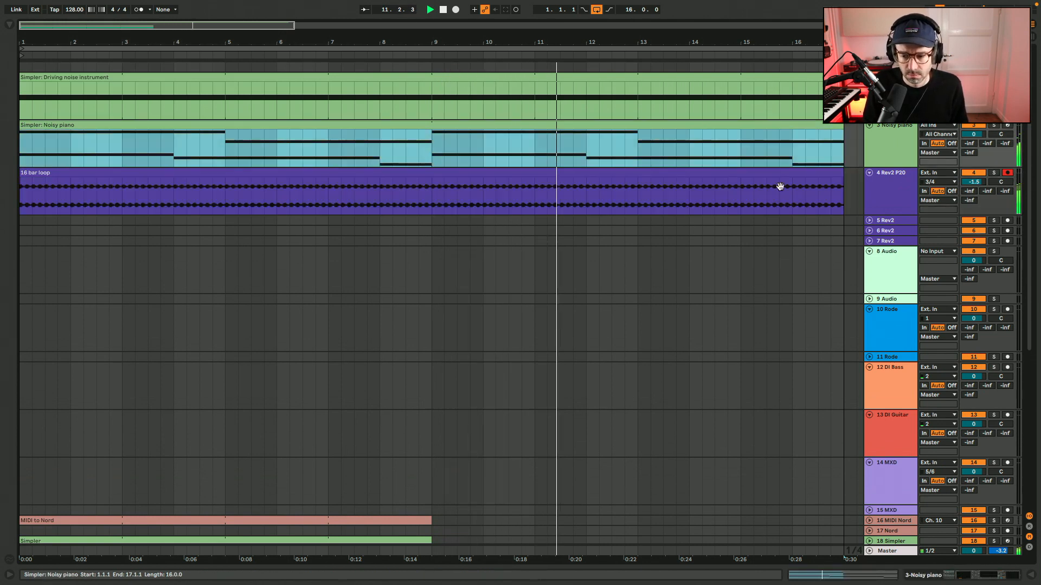
pyautogui.click(972, 569)
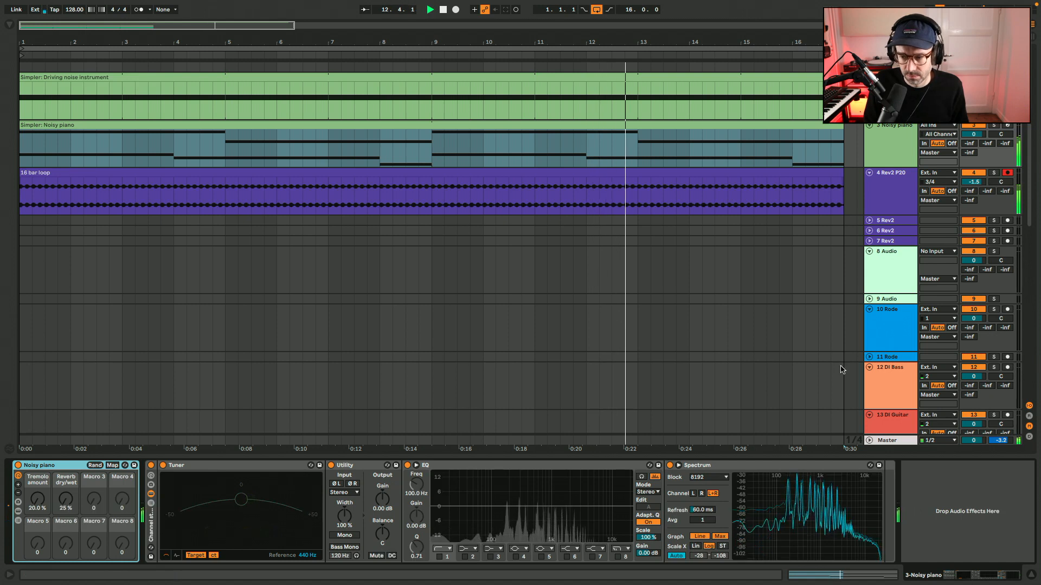
pyautogui.click(896, 187)
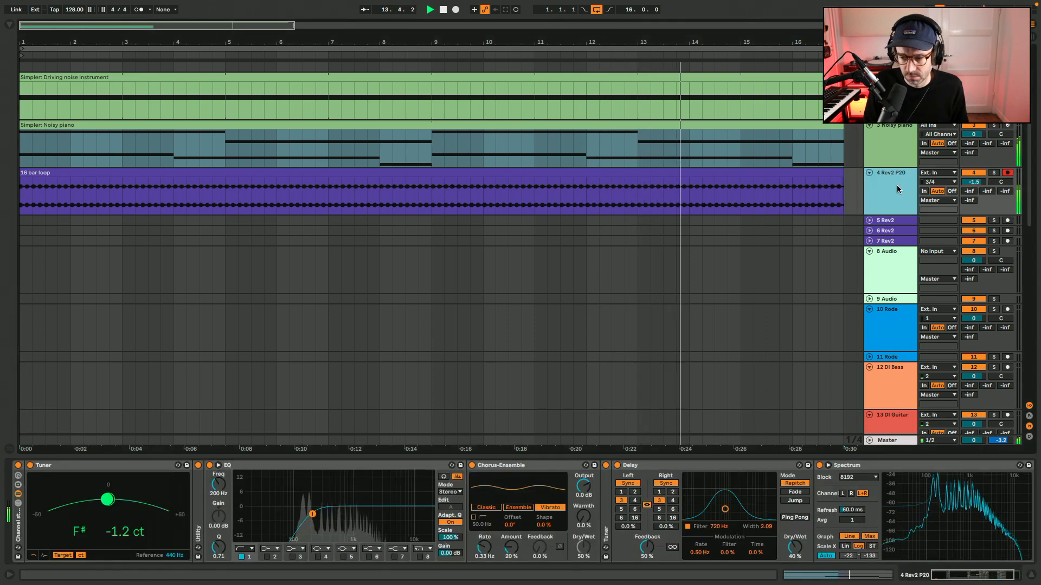
# Reopen the 16 bar loop clip and compare its original pitch with the 12-semitone downward transposition, restarting playback.
pyautogui.doubleClick(824, 170)
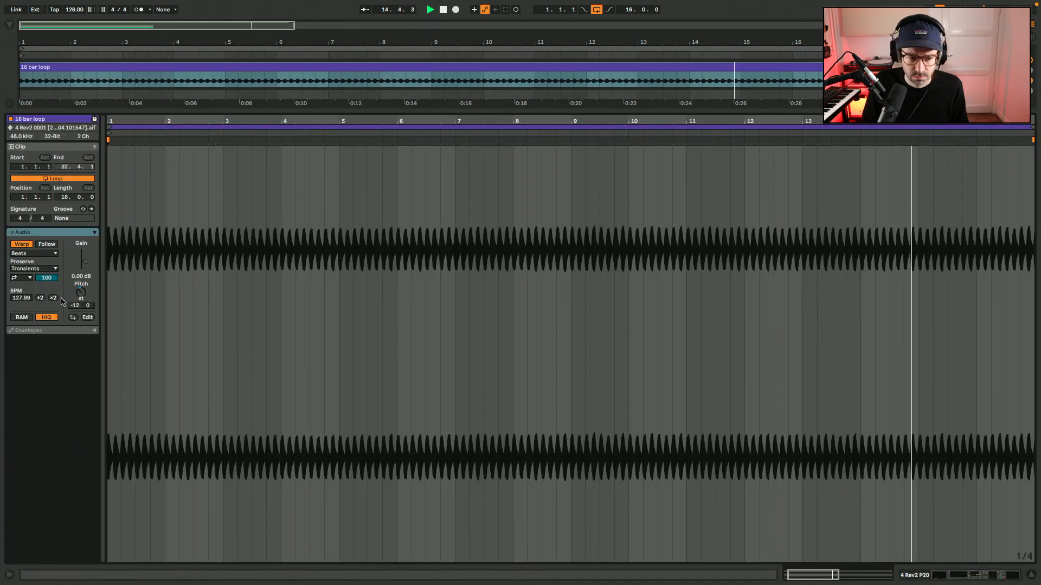
pyautogui.doubleClick(82, 292)
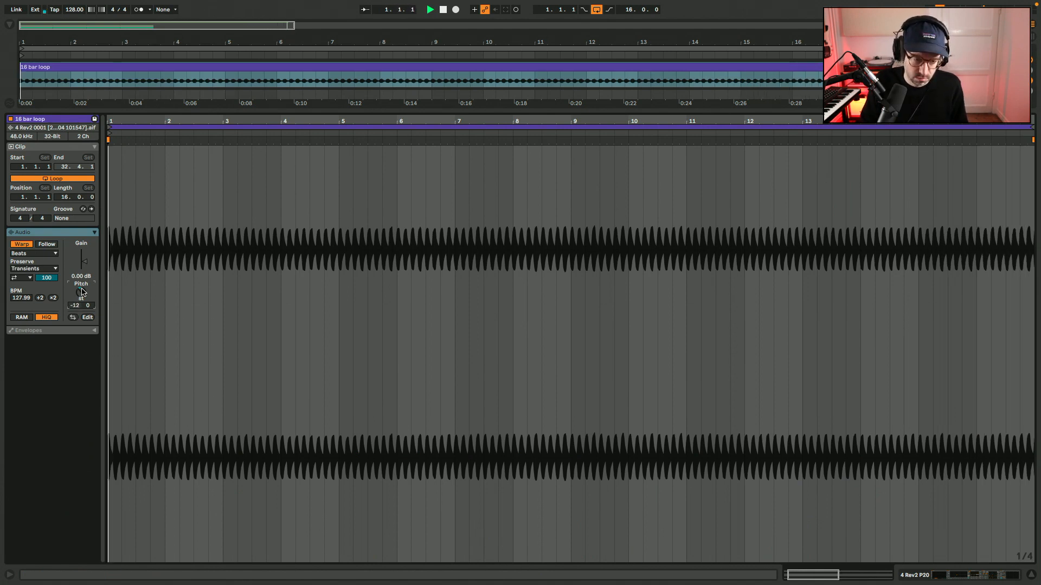
pyautogui.press('space')
pyautogui.press('space')
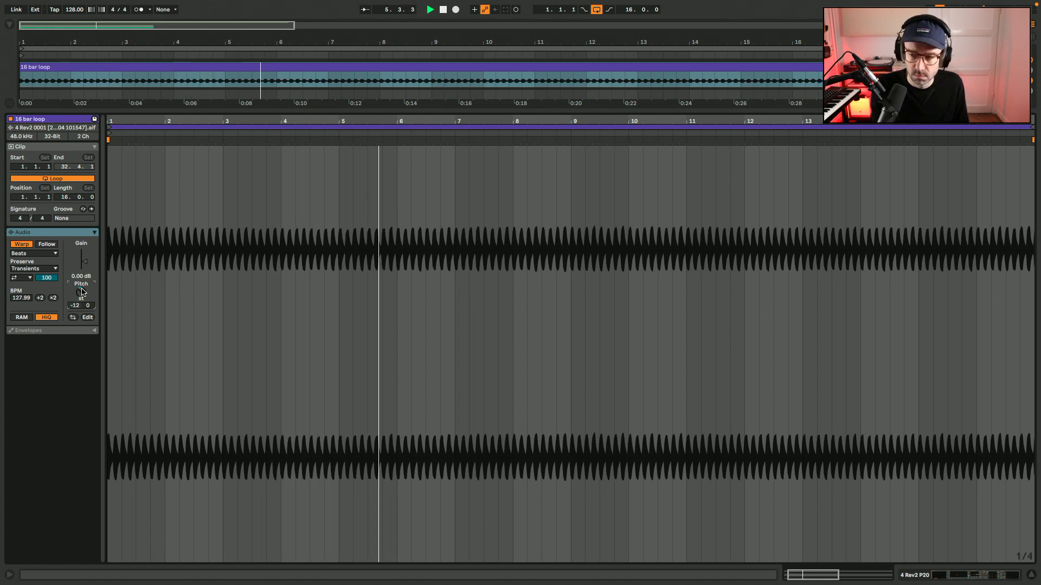
# Return to the arrangement and pan the Noisy piano track to 7L and the Rev2 P20 track to 7R.
pyautogui.press('super+alt+l')
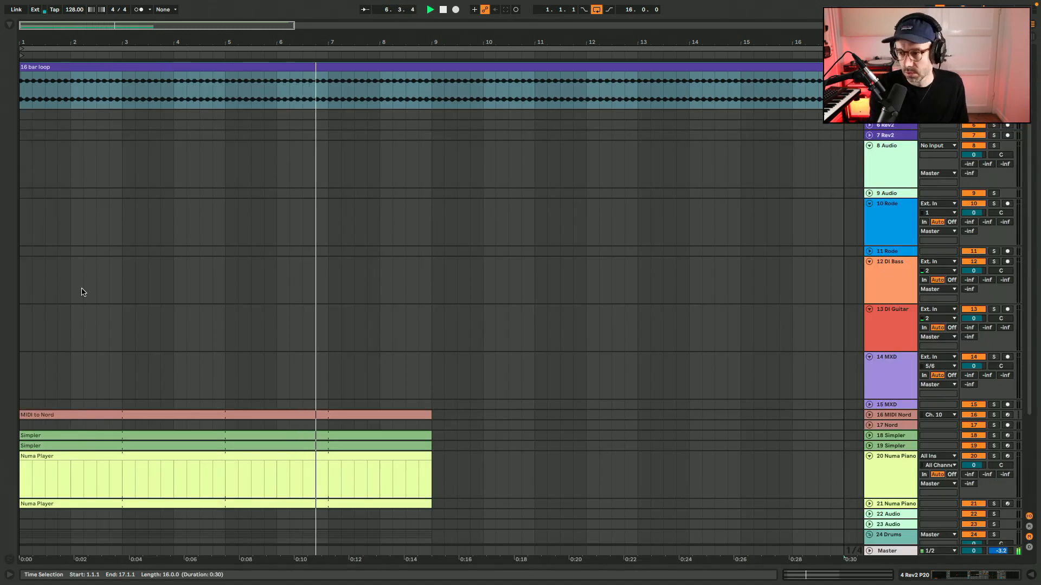
pyautogui.scroll(3, 81, 292)
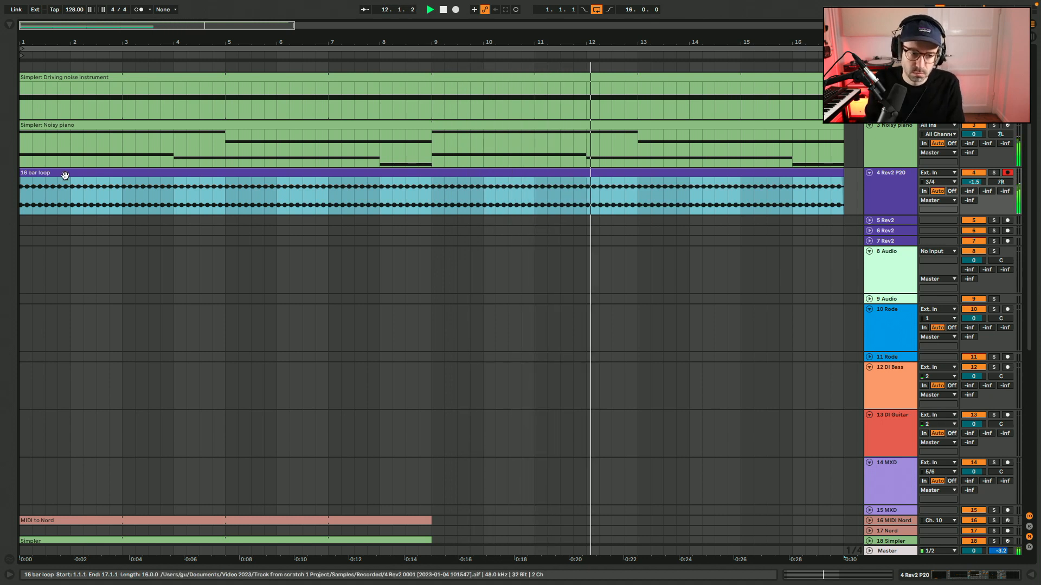
# Reset the 16 bar loop clip's pitch to 0 semitones and reverse its sample.
pyautogui.doubleClick(64, 173)
pyautogui.doubleClick(84, 293)
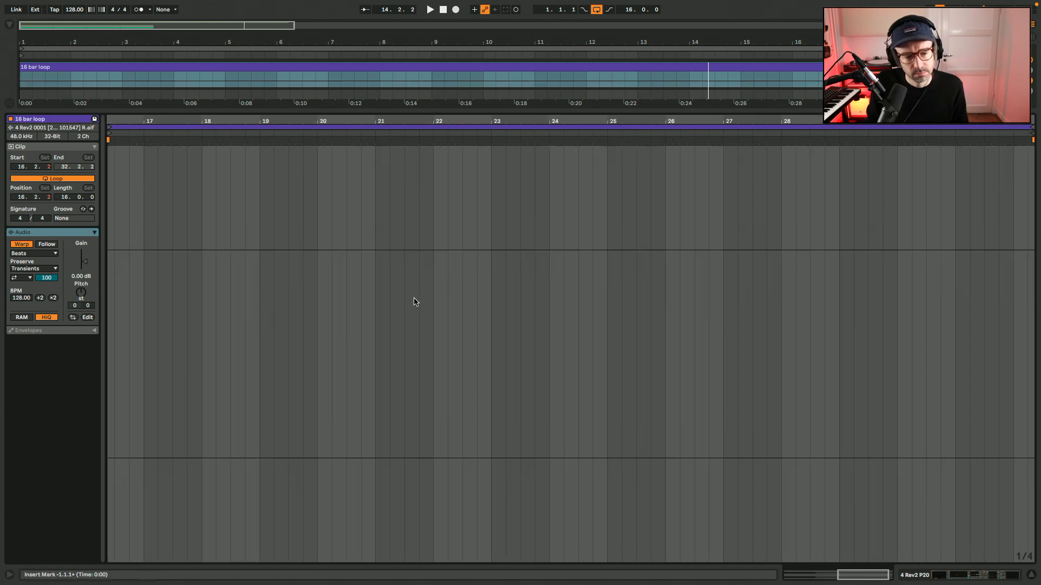
# Audition the reversed 16 bar loop, undo the reversal and play the original sample.
pyautogui.press('space')
pyautogui.press('space')
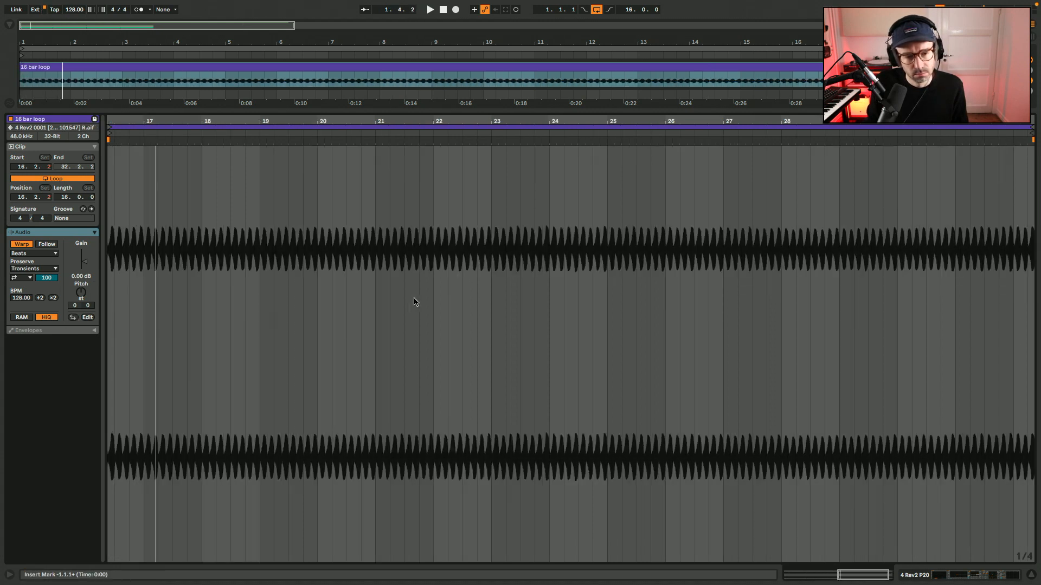
pyautogui.press('super+z')
pyautogui.press('Tab')
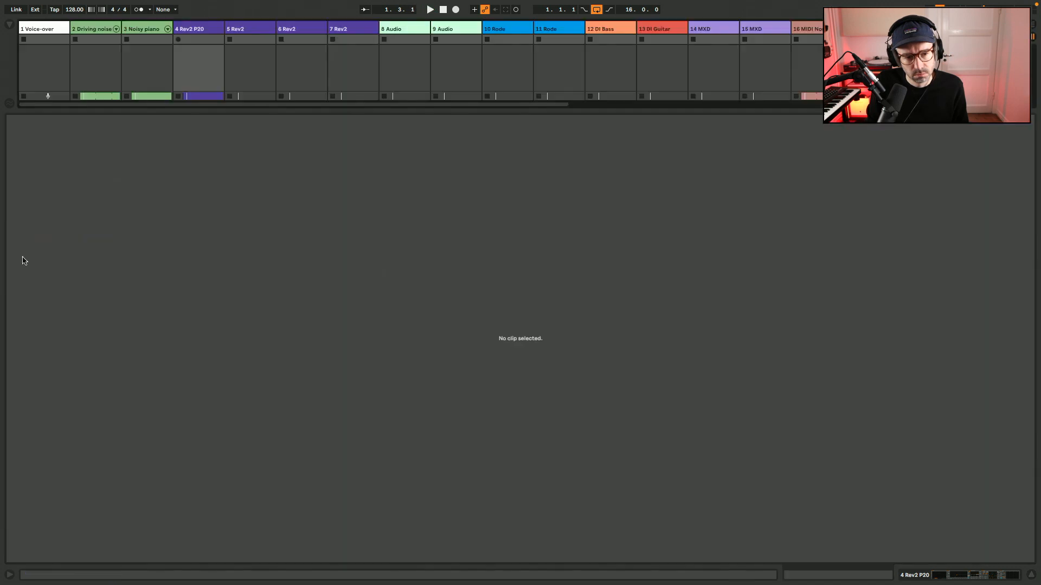
pyautogui.press('Tab')
pyautogui.press('space')
pyautogui.click(22, 277)
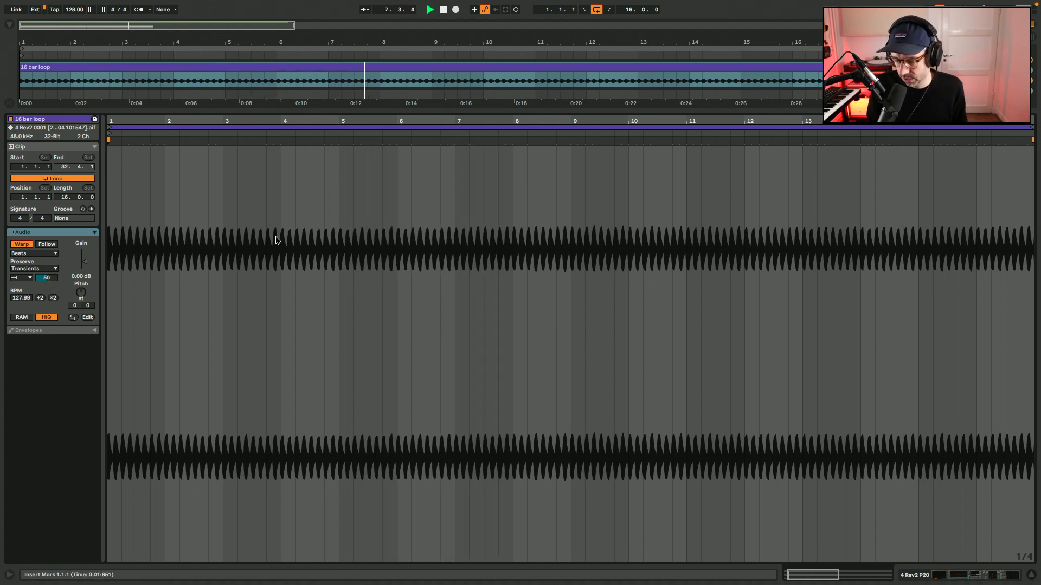
# Automate the Utility Gain on the Rev2 P20 track to fade in from -inf dB at bar 1 to 0 dB at bar 5.
pyautogui.hotkey('shift', 'Tab')
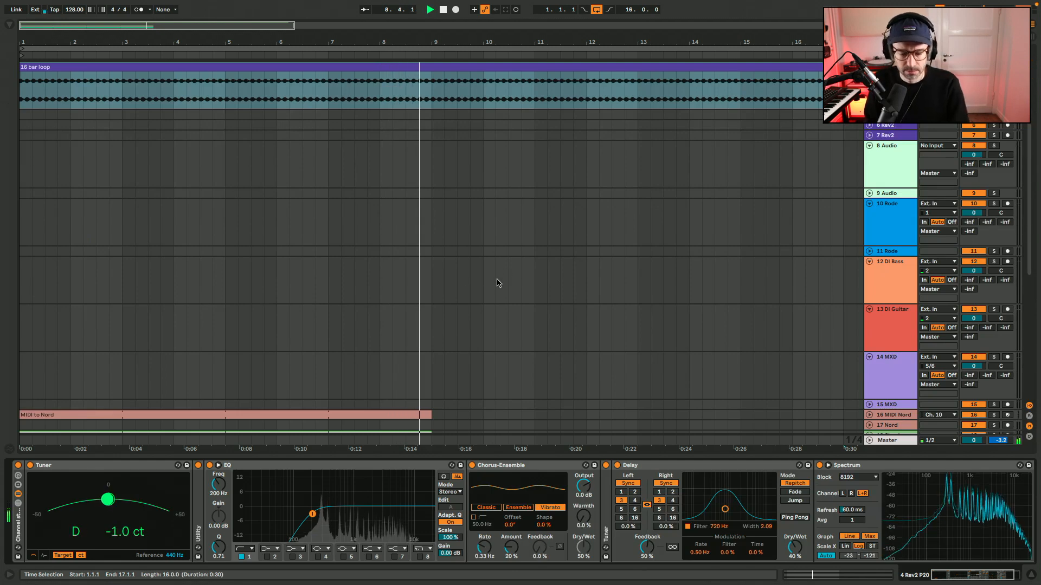
pyautogui.scroll(4, 511, 265)
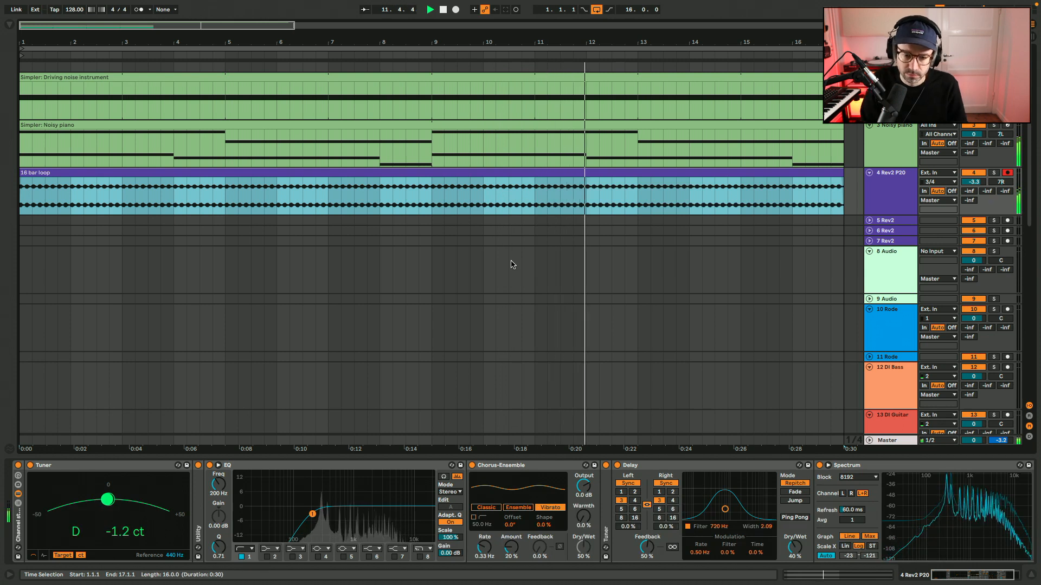
pyautogui.doubleClick(198, 505)
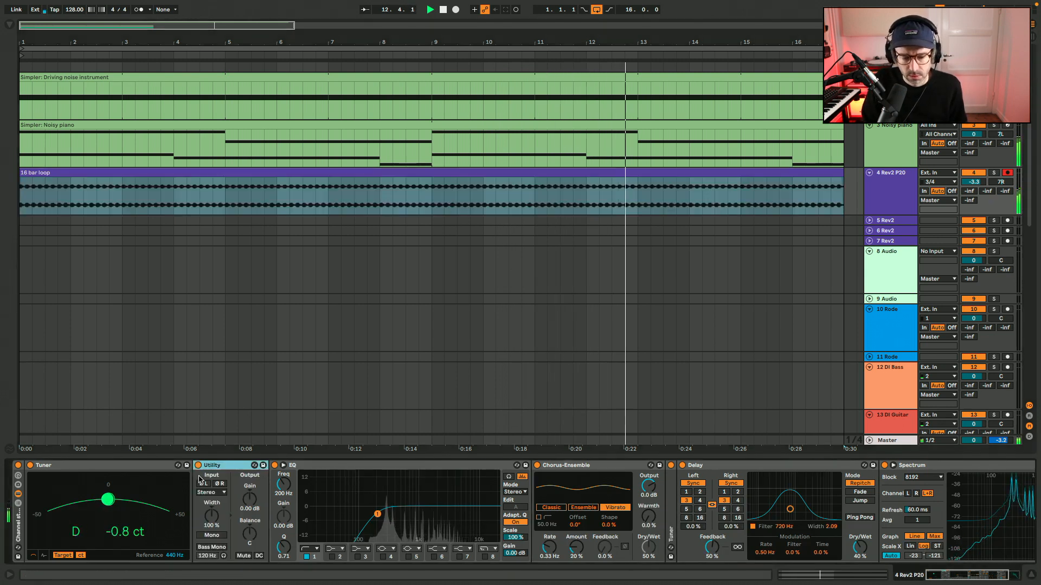
pyautogui.press('space')
pyautogui.rightClick(248, 500)
pyautogui.click(315, 319)
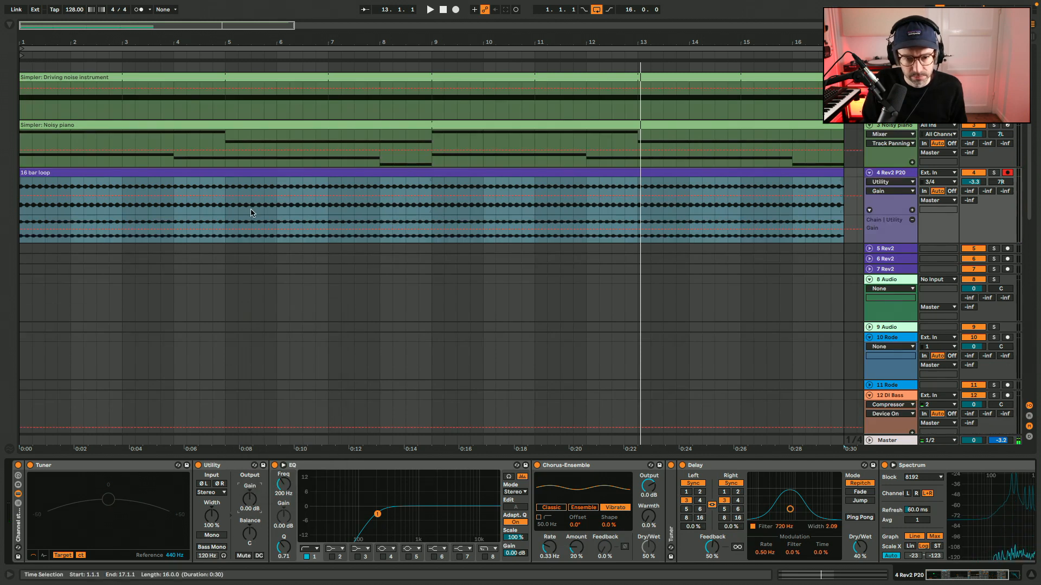
pyautogui.click(226, 230)
pyautogui.moveTo(20, 230); pyautogui.dragTo(20, 242)
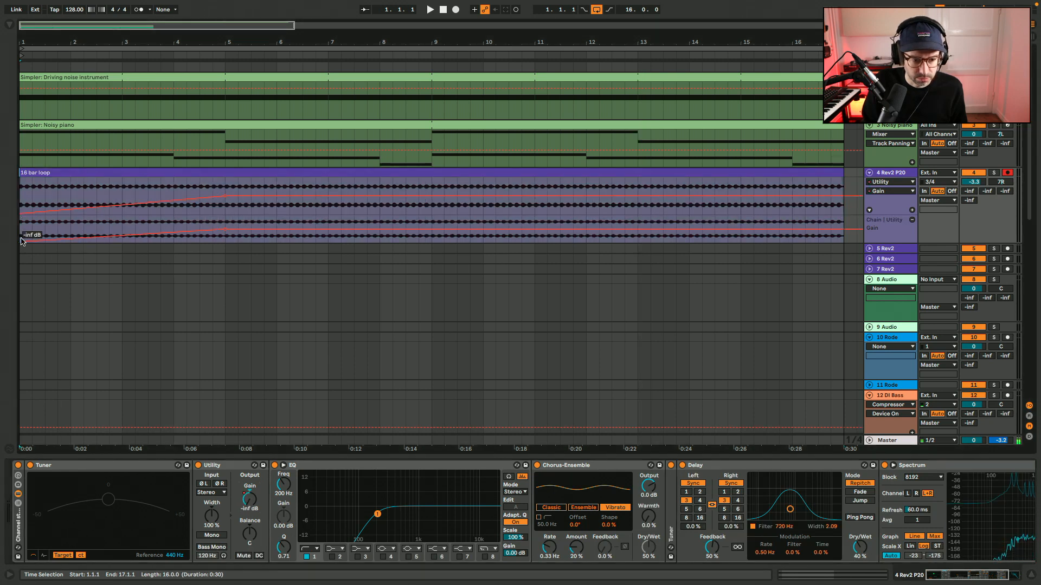
# Place a locator named "main" at bar 9 and rename the bar 1 locator "intro".
pyautogui.moveTo(22, 190); pyautogui.dragTo(222, 182)
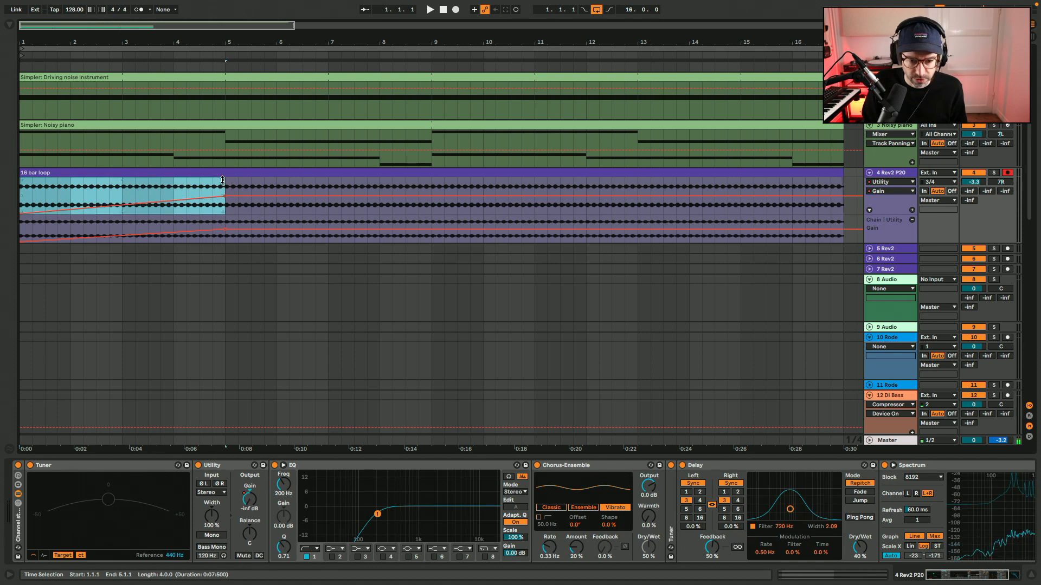
pyautogui.click(222, 181)
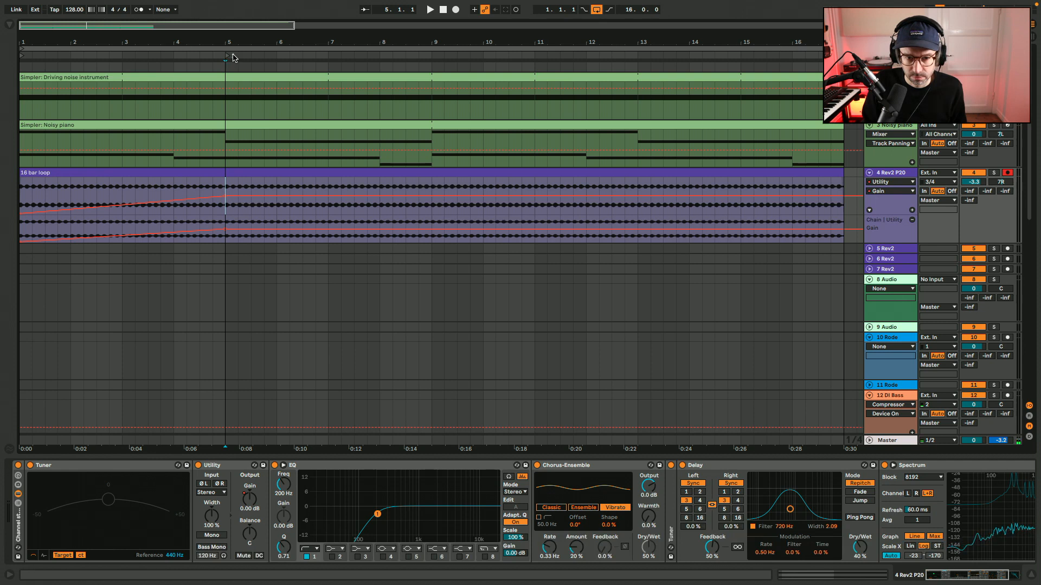
pyautogui.click(432, 109)
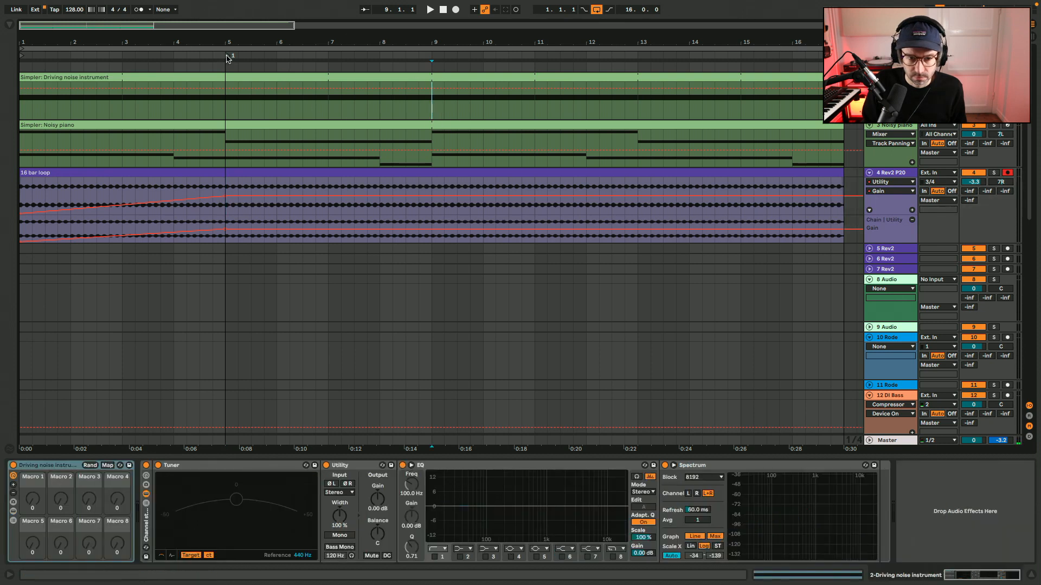
pyautogui.moveTo(228, 57); pyautogui.dragTo(433, 56)
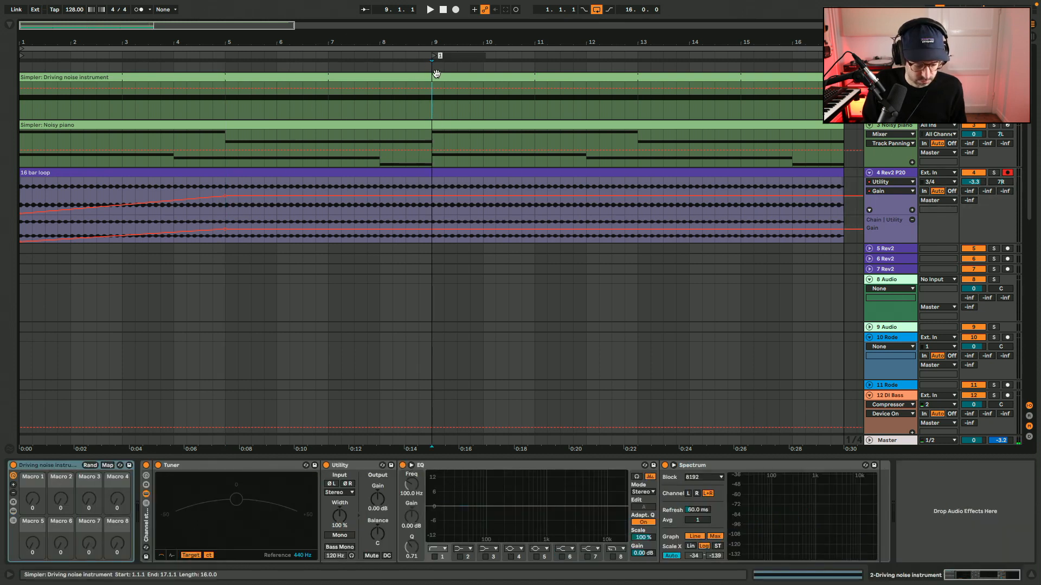
pyautogui.write('2')
pyautogui.rightClick(20, 57)
pyautogui.click(29, 67)
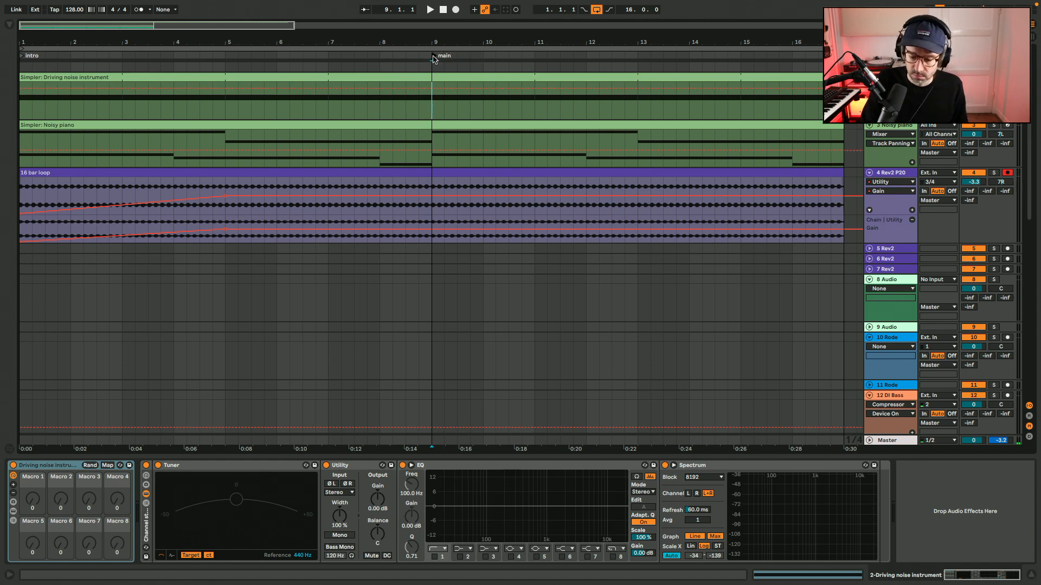
# Play the arrangement, save the set, and set the playback loop from bar 9 to bar 17.
pyautogui.press('space')
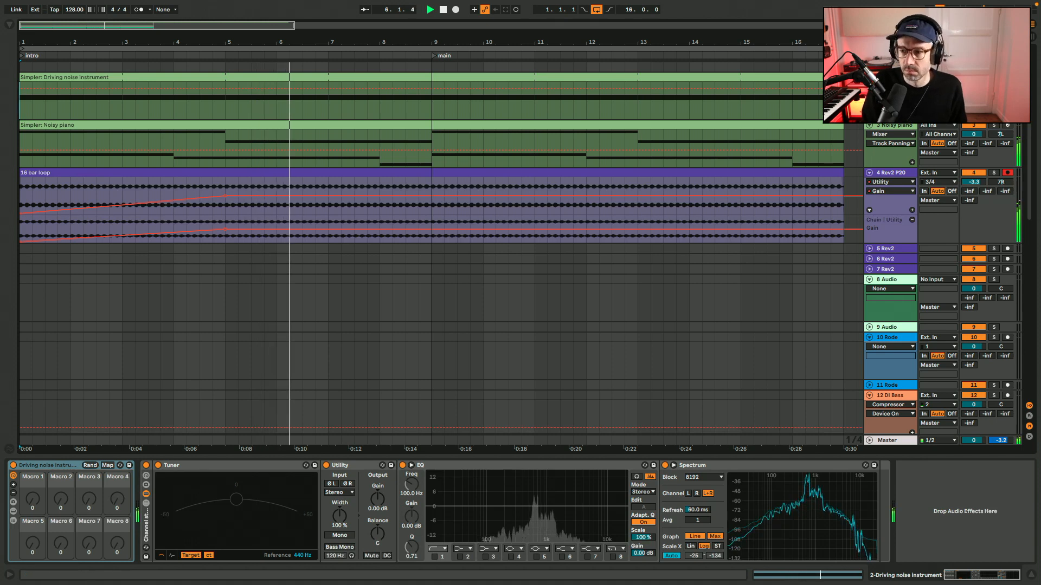
pyautogui.hotkey('ctrl', 's')
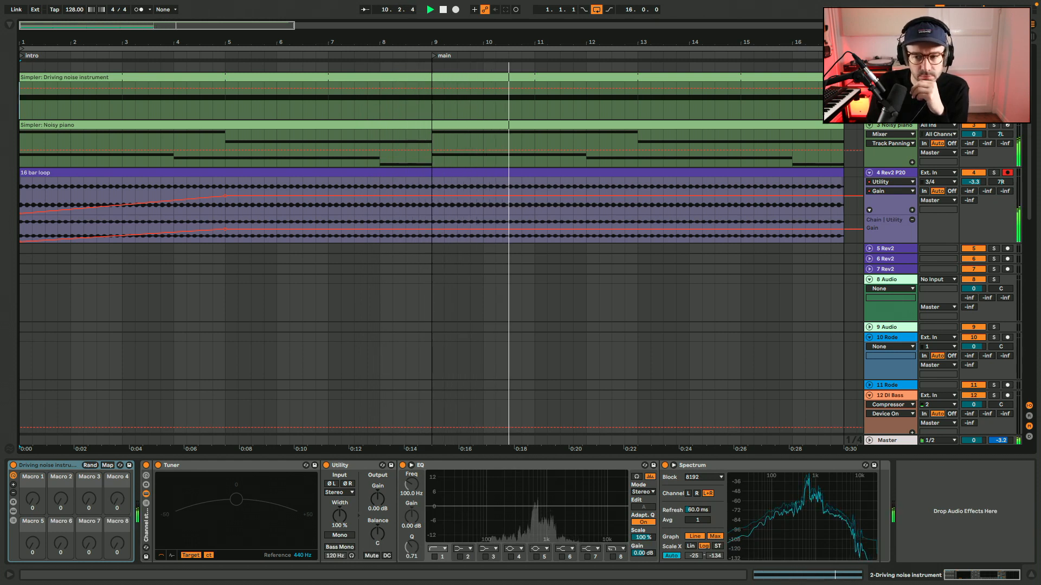
pyautogui.click(432, 234)
pyautogui.keyDown('shift'); pyautogui.click(845, 223); pyautogui.keyUp('shift')
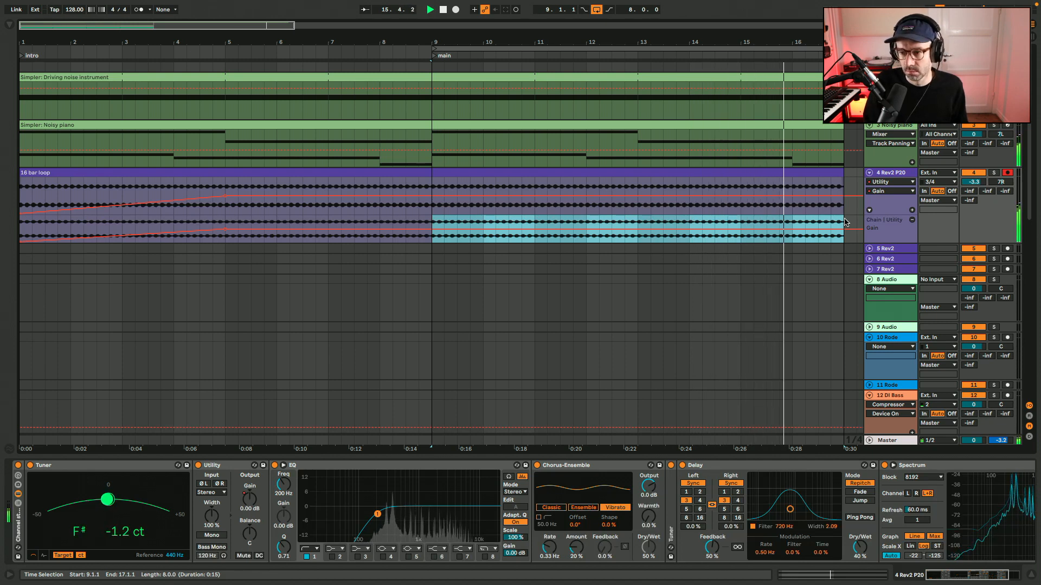
# Unfold and arm the 5 Rev2 track, place the insert marker on it at bar 9 and save the set.
pyautogui.click(869, 249)
pyautogui.click(916, 250)
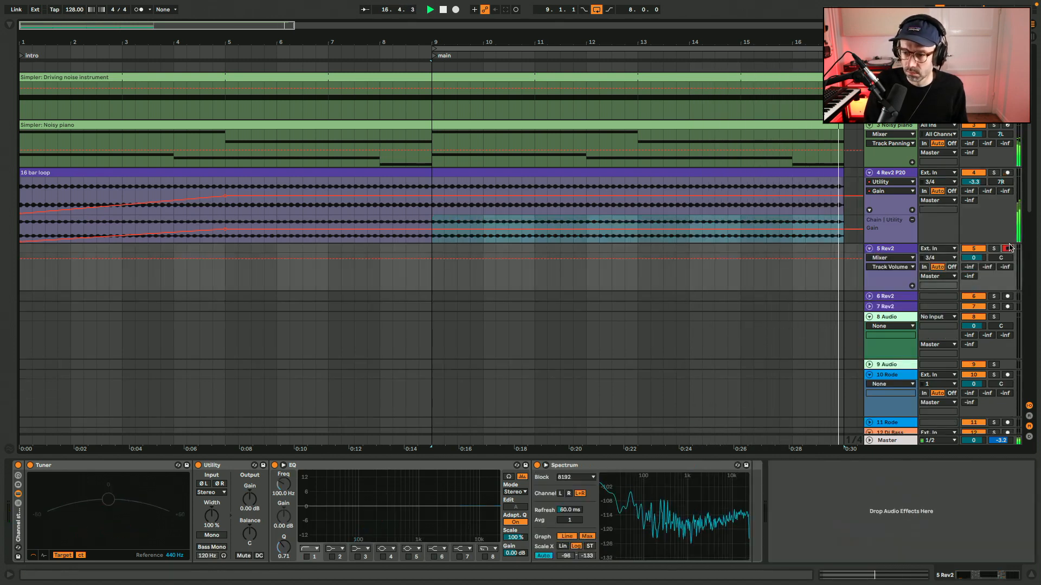
pyautogui.click(432, 282)
pyautogui.hotkey('ctrl', 's')
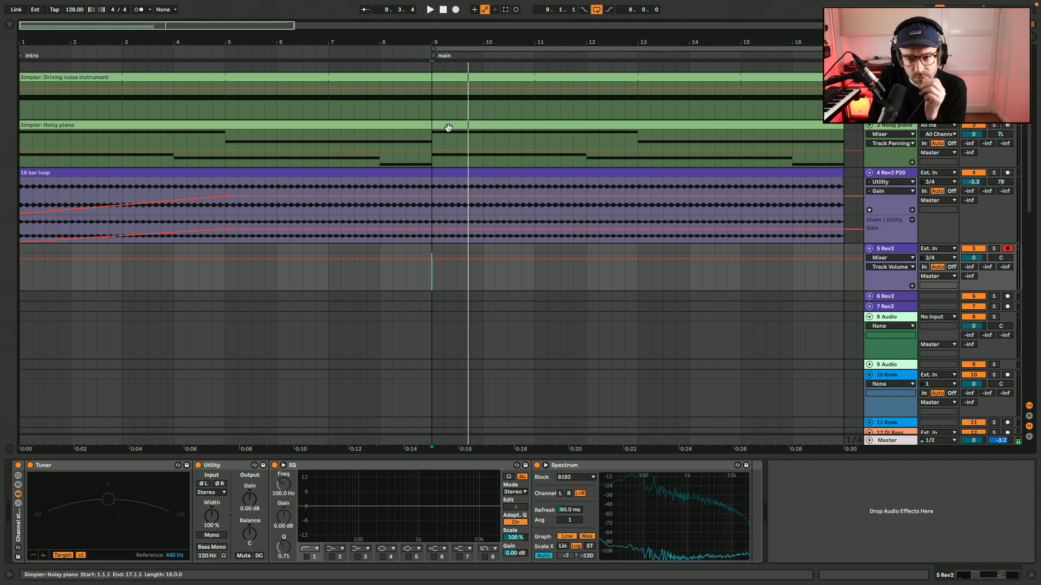
# Check the notes in the Noisy piano clip, and record three separate notes onto the 5 Rev2 track from bar 9.
pyautogui.doubleClick(449, 128)
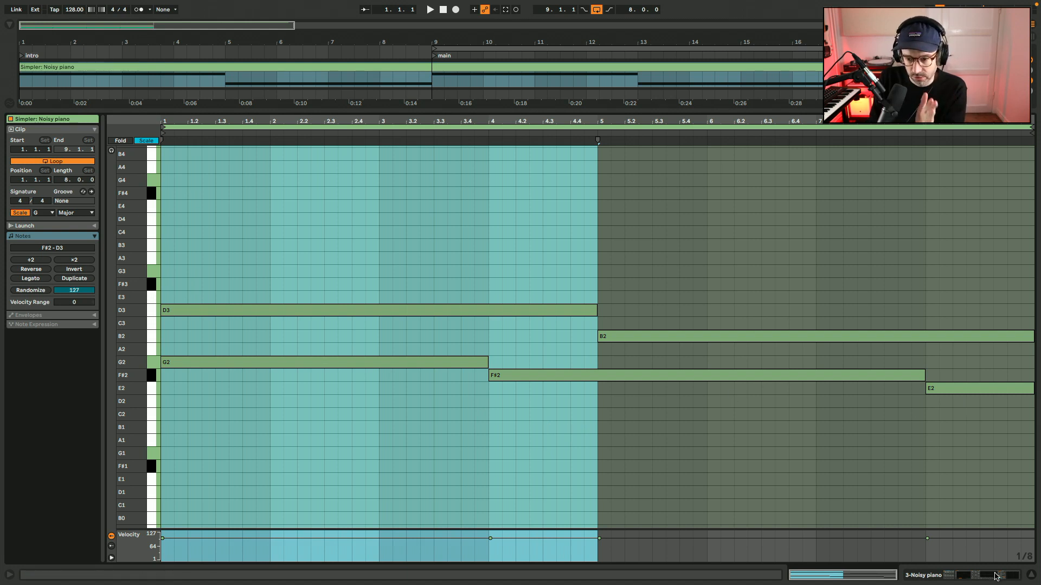
pyautogui.click(1034, 578)
pyautogui.click(436, 225)
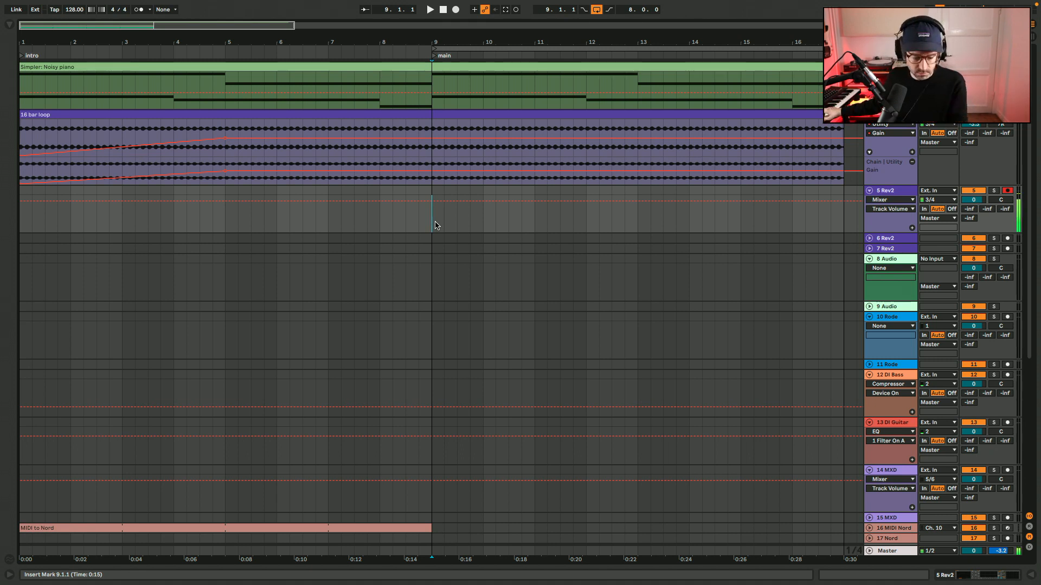
pyautogui.press('super+alt+l')
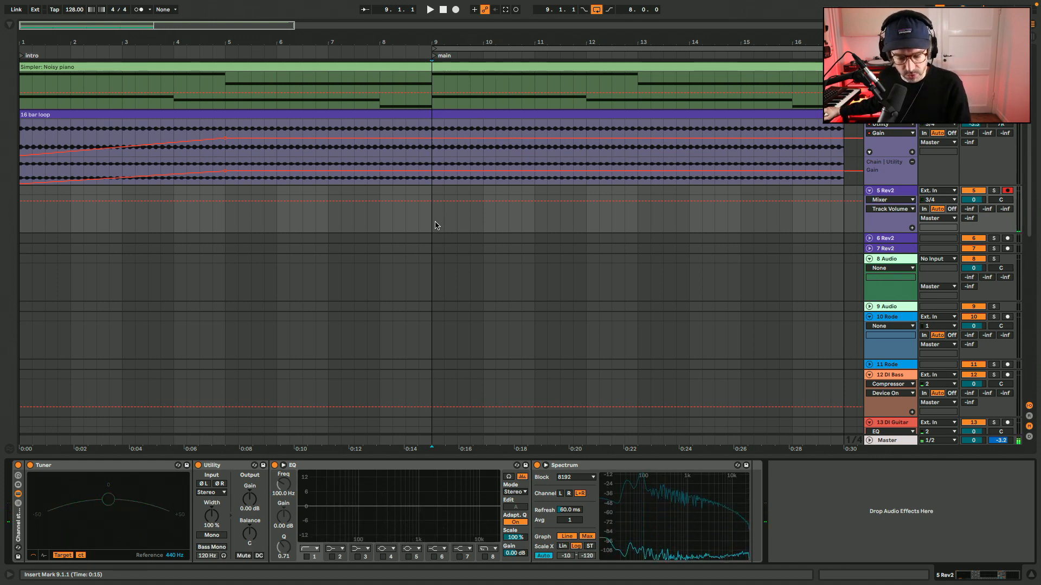
pyautogui.press('F9')
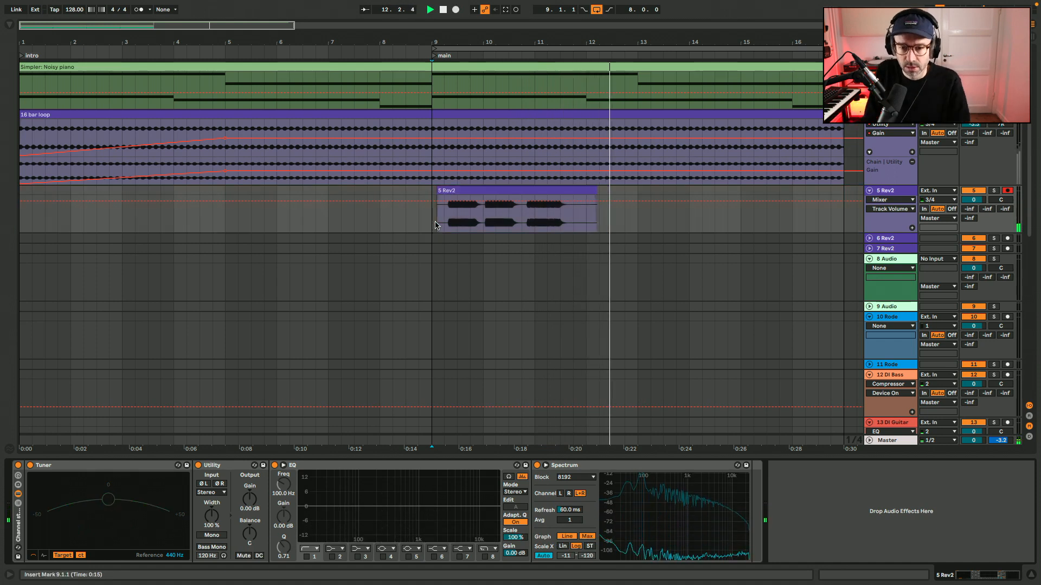
pyautogui.press('space')
# Split the 5 Rev2 recording between the notes to get three single-note clips.
pyautogui.click(532, 221)
pyautogui.hotkey('ctrl', 'e')
pyautogui.click(523, 219)
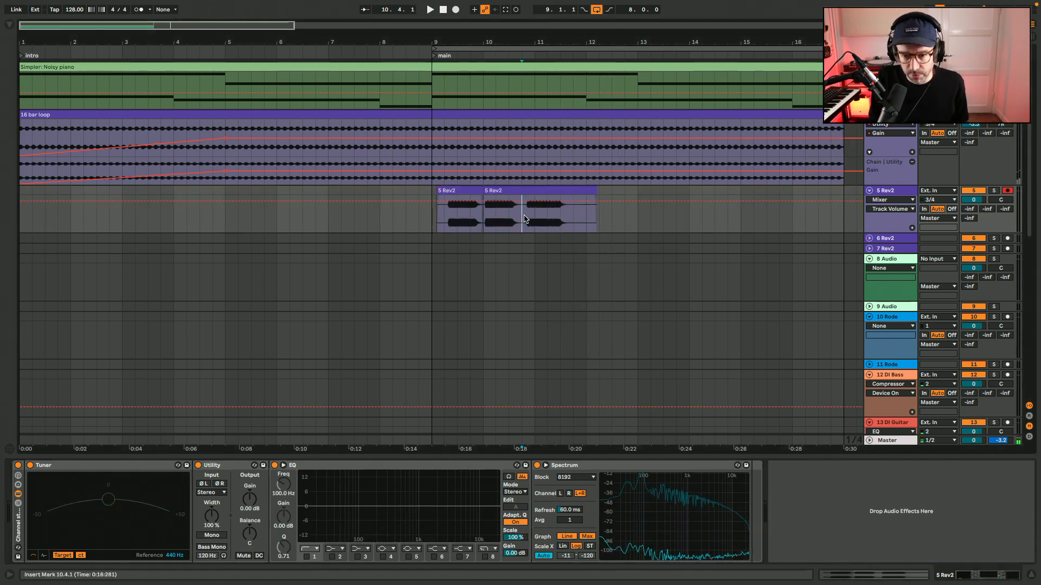
pyautogui.press('+')
pyautogui.press('+')
pyautogui.press('+')
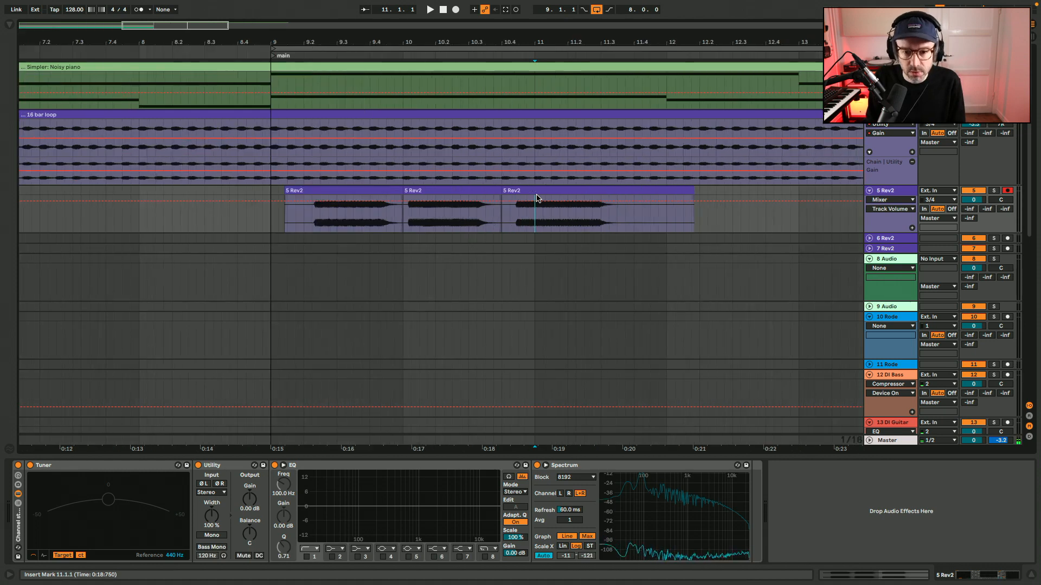
# Rename the three 5 Rev2 clips in order as G, F# and E.
pyautogui.click(258, 199)
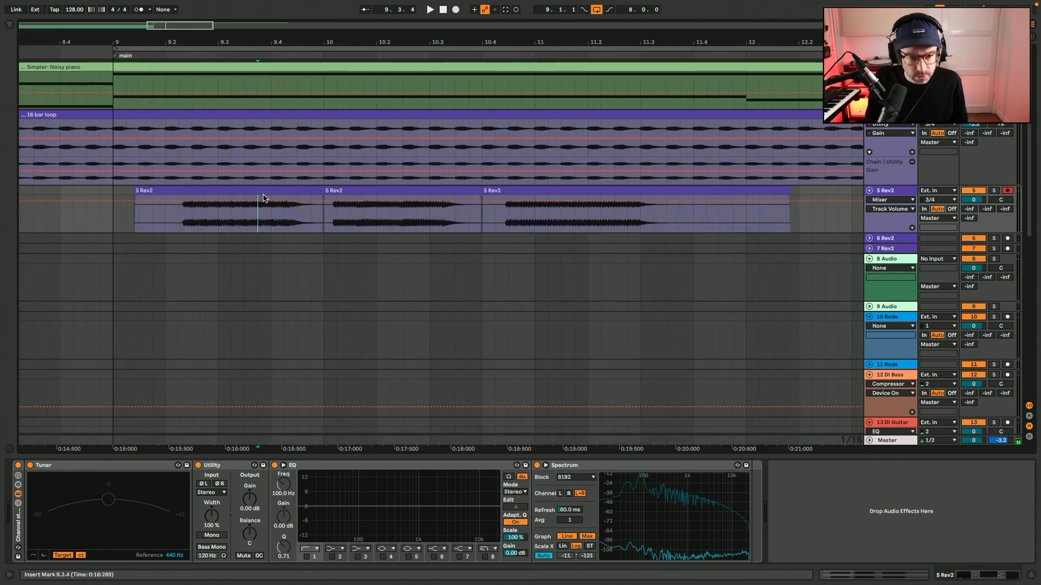
pyautogui.click(267, 193)
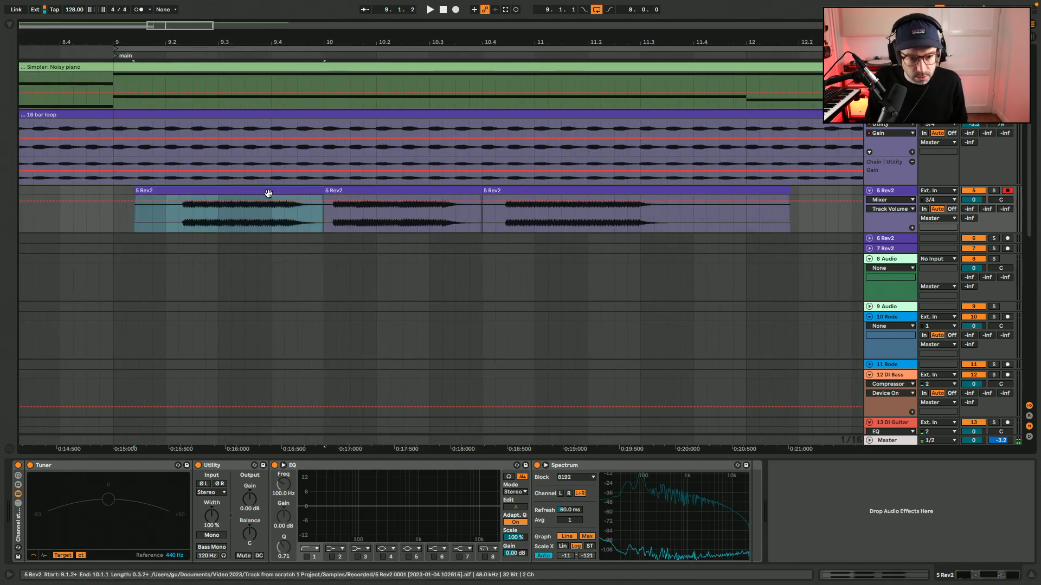
pyautogui.click(358, 192)
pyautogui.write('#')
pyautogui.click(523, 190)
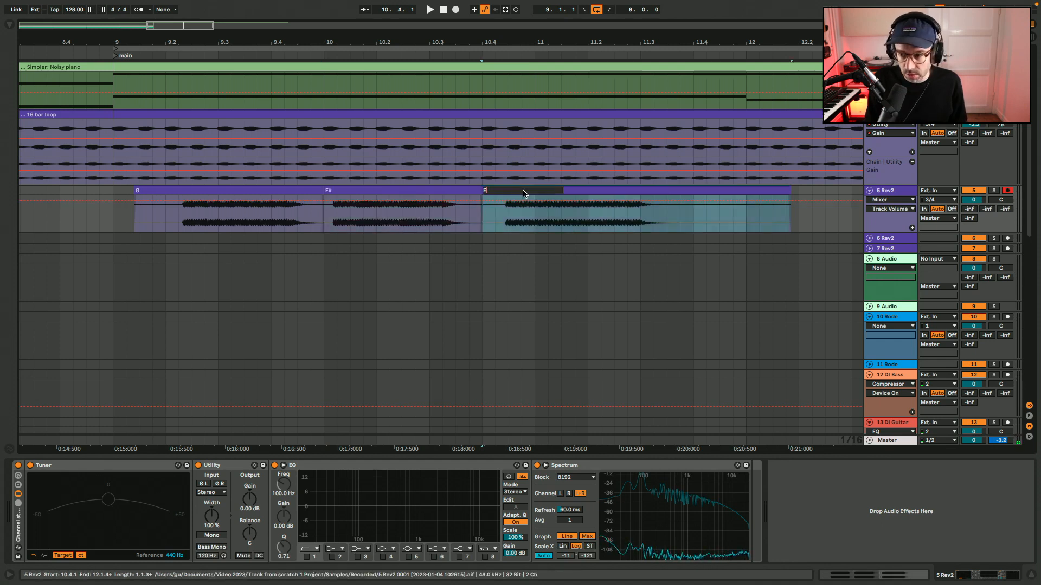
# Move the G clip to start at bar 9 and shift its start marker to the note's onset.
pyautogui.scroll(2, 304, 211)
pyautogui.hscroll(-3, 303, 211)
pyautogui.moveTo(276, 247); pyautogui.dragTo(256, 251)
pyautogui.doubleClick(248, 249)
pyautogui.moveTo(110, 135)
pyautogui.mouseDown()
pyautogui.moveTo(348, 135)
pyautogui.moveTo(345, 152)
pyautogui.mouseUp()
# Set 1.1.1 at the note onset in the G clip and audition it.
pyautogui.rightClick(348, 142)
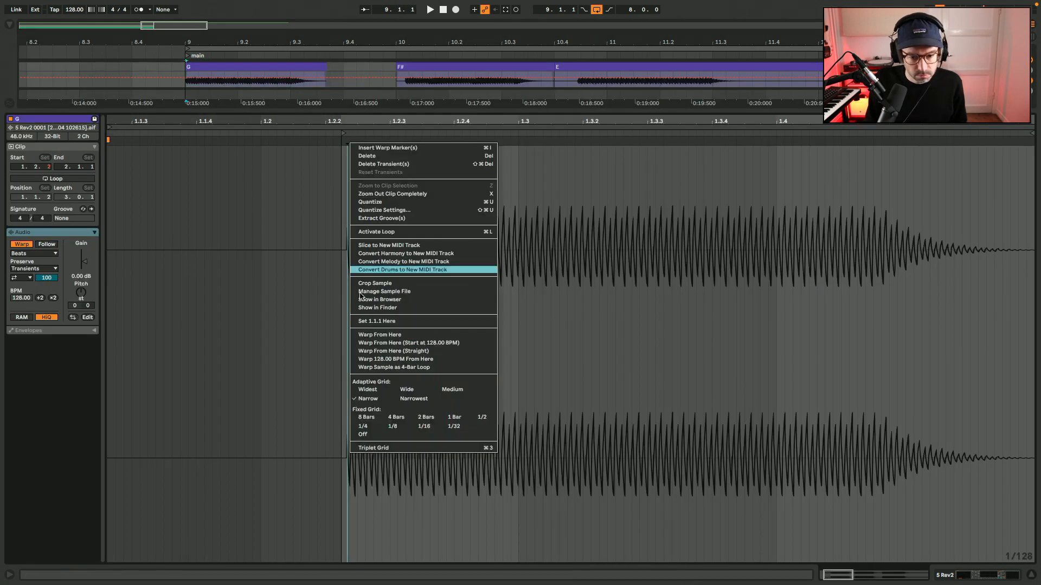
pyautogui.press('Escape')
pyautogui.rightClick(346, 141)
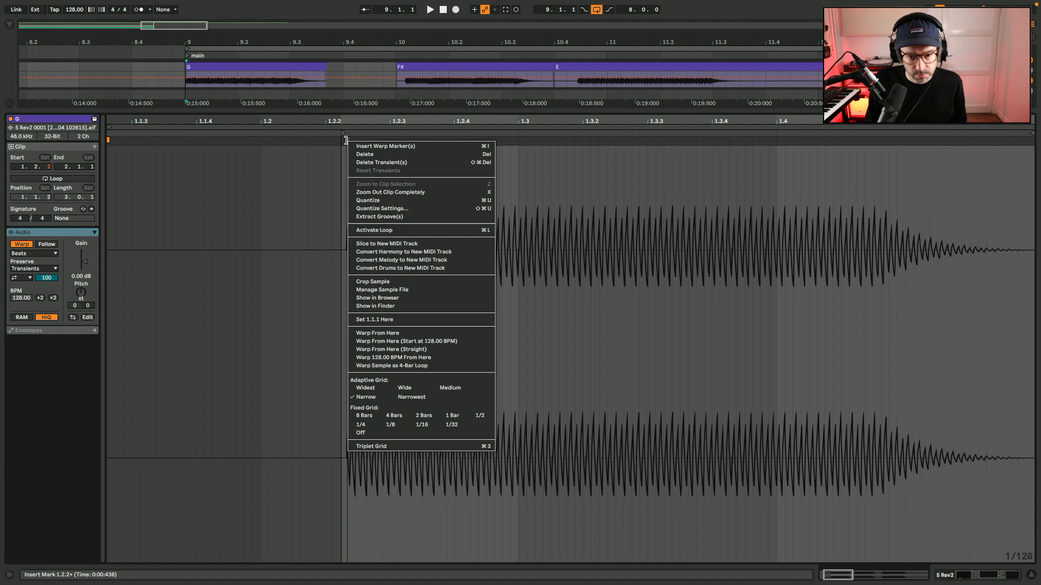
pyautogui.click(388, 319)
pyautogui.press('space')
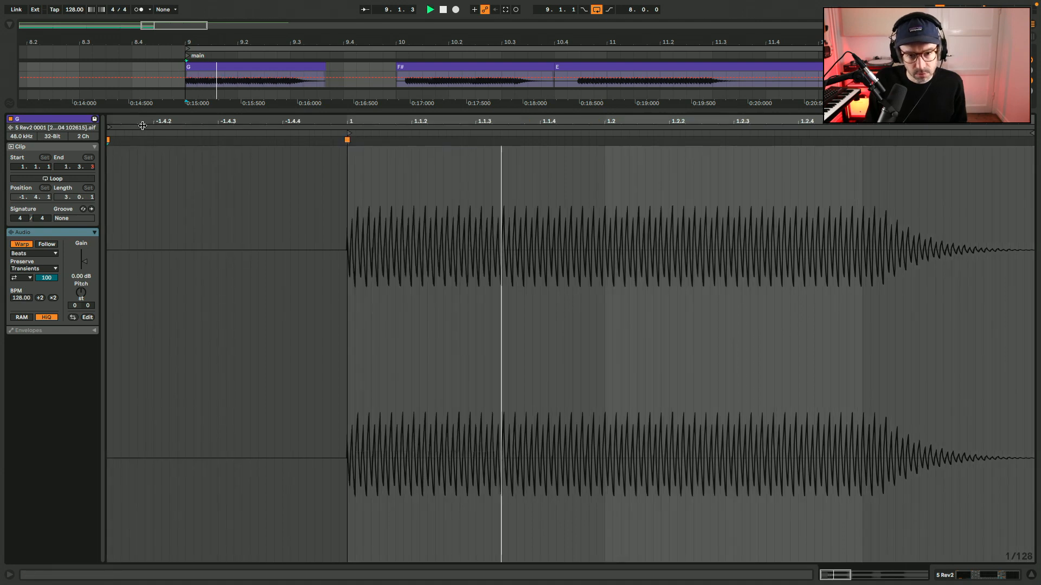
# Set 1.1.1 at the note onset in the F# clip and audition it.
pyautogui.click(488, 68)
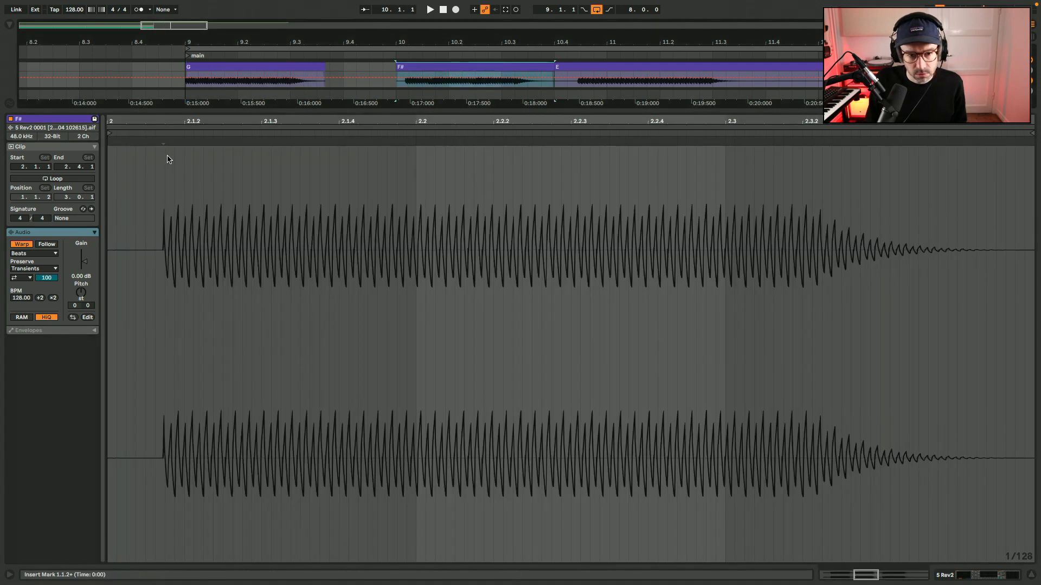
pyautogui.rightClick(162, 142)
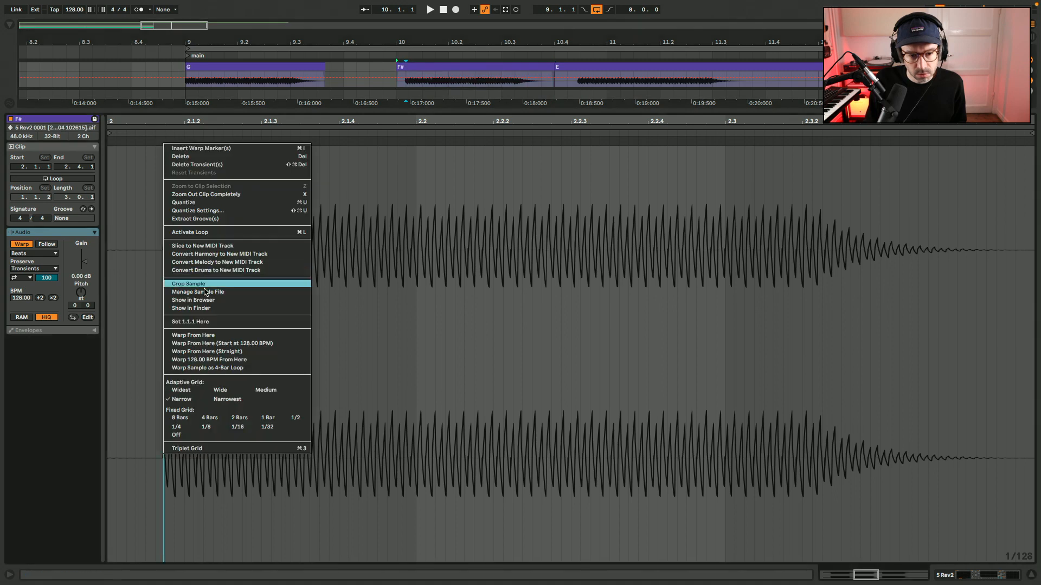
pyautogui.click(217, 320)
pyautogui.press('space')
# Set 1.1.1 at the note onset in the E clip and audition it.
pyautogui.click(578, 79)
pyautogui.press('space')
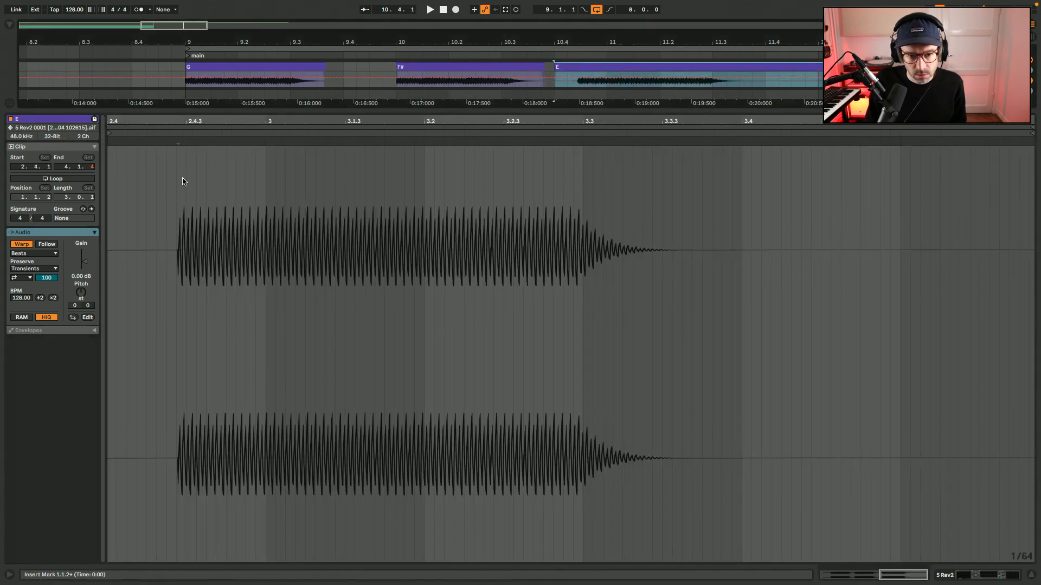
pyautogui.rightClick(177, 141)
pyautogui.click(206, 319)
pyautogui.press('space')
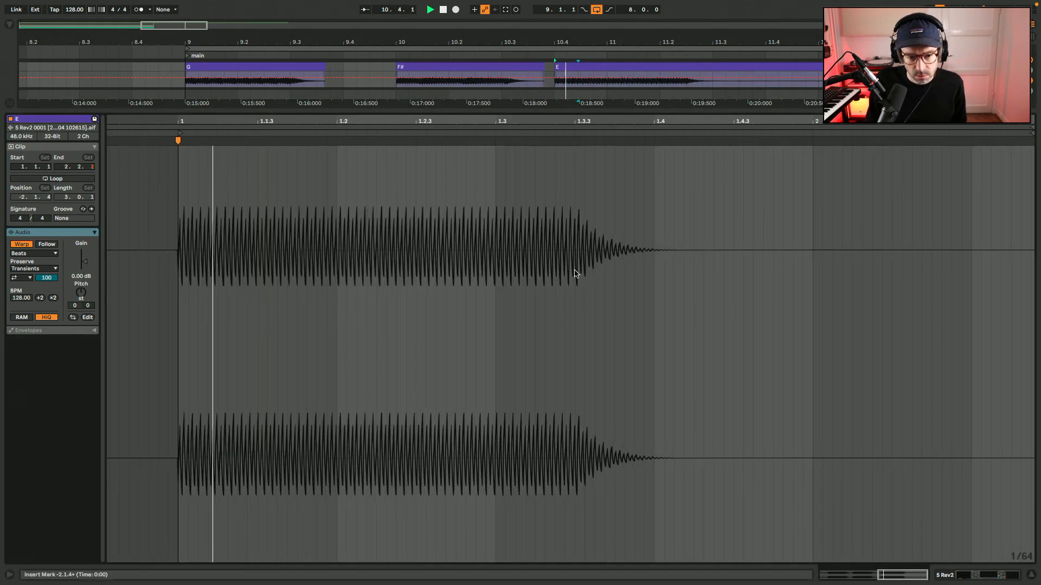
# Trim the silent tails off the E, F# and G clips on the 5 Rev2 track, ending the E clip at 11.3.1.
pyautogui.hotkey('shift', 'Tab')
pyautogui.scroll(5, 574, 270)
pyautogui.press('space')
pyautogui.click(709, 275)
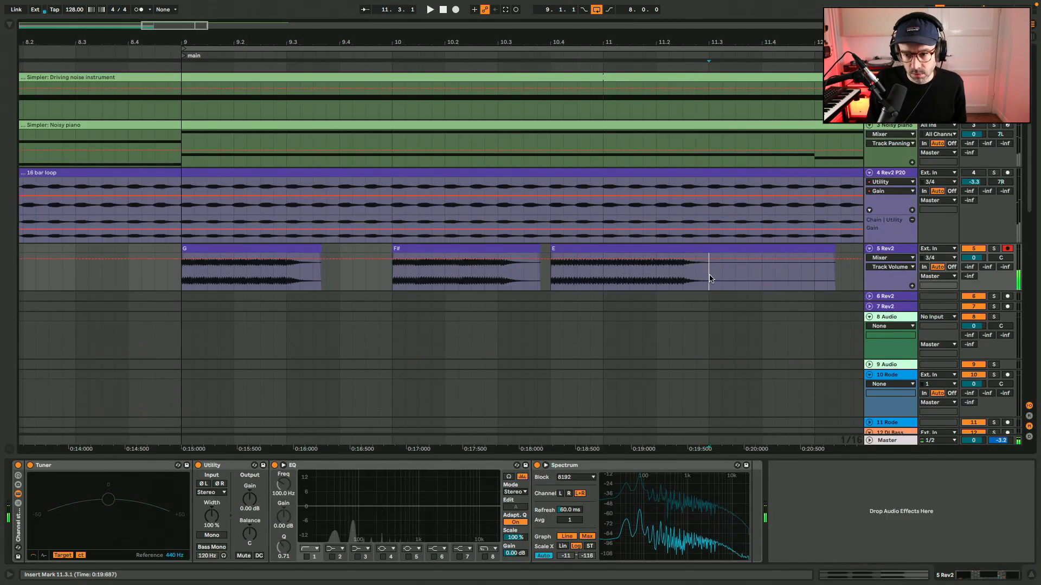
pyautogui.click(724, 251)
pyautogui.press('Delete')
pyautogui.moveTo(540, 251)
pyautogui.mouseDown()
pyautogui.moveTo(526, 250)
pyautogui.moveTo(536, 250)
pyautogui.mouseUp()
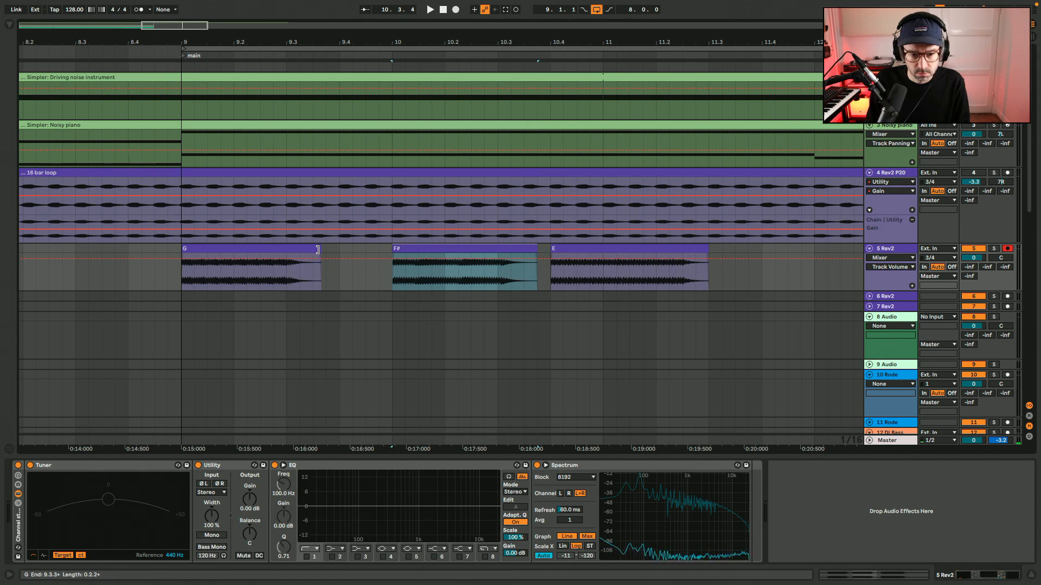
pyautogui.moveTo(319, 250); pyautogui.dragTo(310, 250)
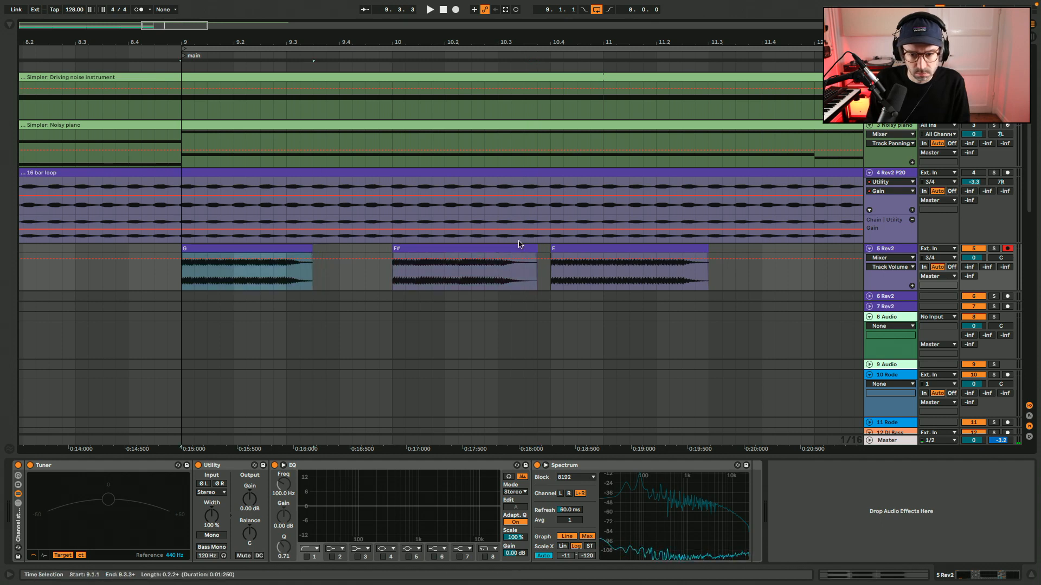
# Move the E clip to start at bar 16 and the F# clip to start at bar 12, matching the Noisy piano notes.
pyautogui.click(595, 247)
pyautogui.scroll(-5, 594, 249)
pyautogui.hscroll(5, 594, 249)
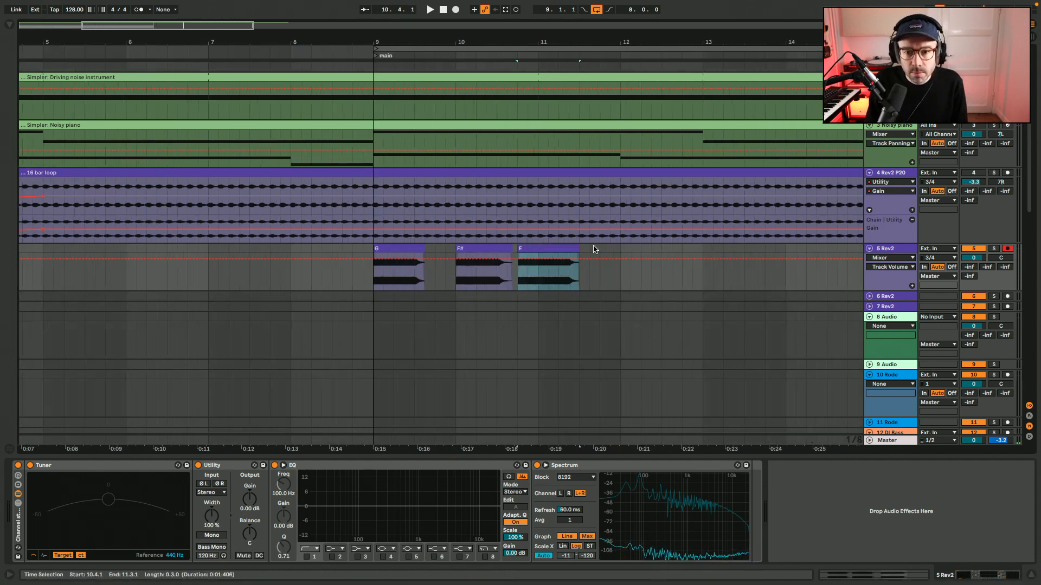
pyautogui.moveTo(343, 249); pyautogui.dragTo(777, 280)
pyautogui.moveTo(310, 244); pyautogui.dragTo(479, 258)
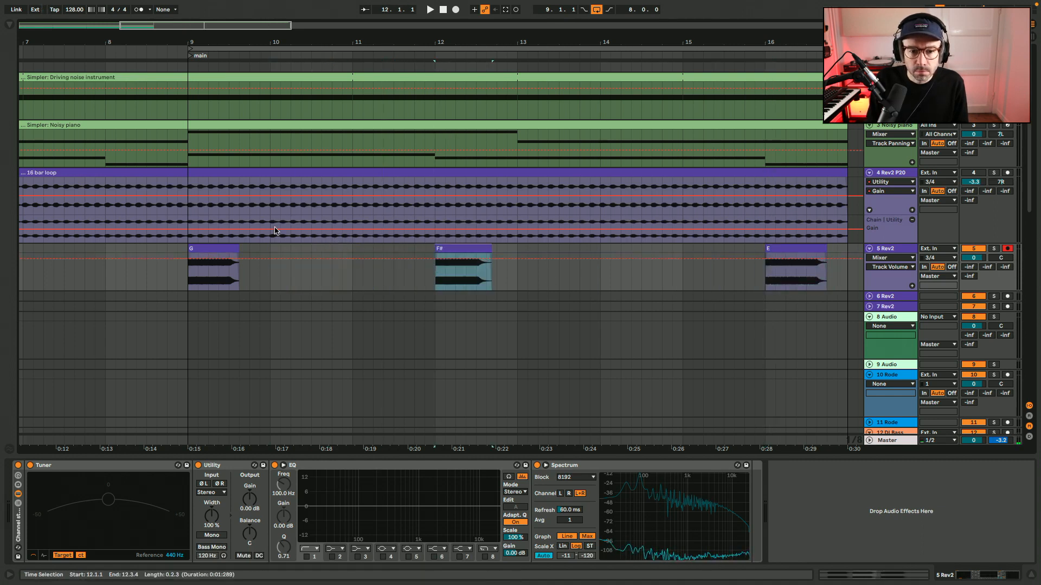
# Copy the G clip to the start of bars 10 and 11.
pyautogui.moveTo(217, 248); pyautogui.dragTo(298, 248)
pyautogui.moveTo(299, 248); pyautogui.dragTo(381, 260)
# Play the bass notes from bar 9 and lower the 5 Rev2 track's volume to -4.7 dB.
pyautogui.click(188, 282)
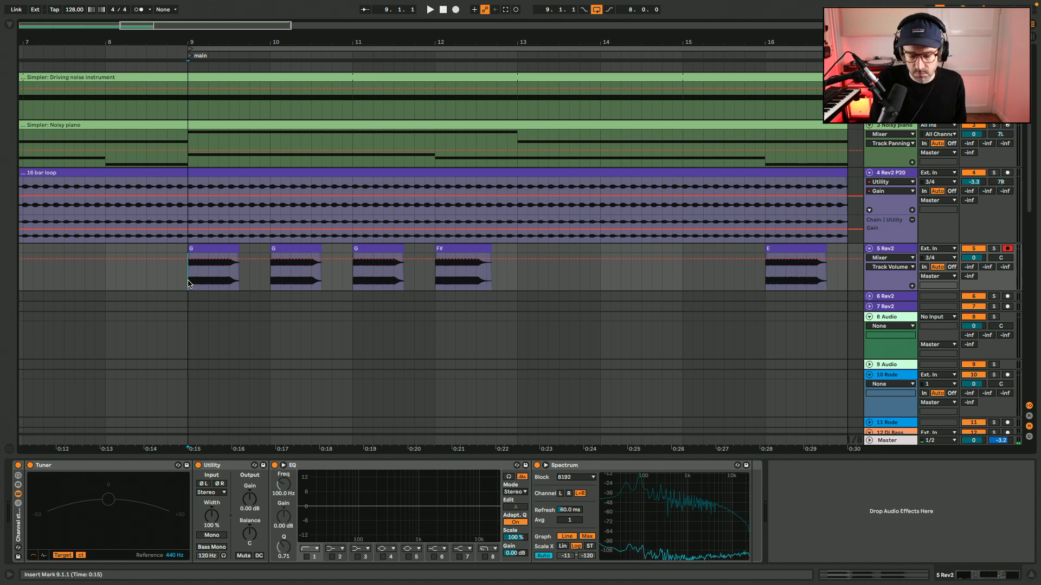
pyautogui.press('space')
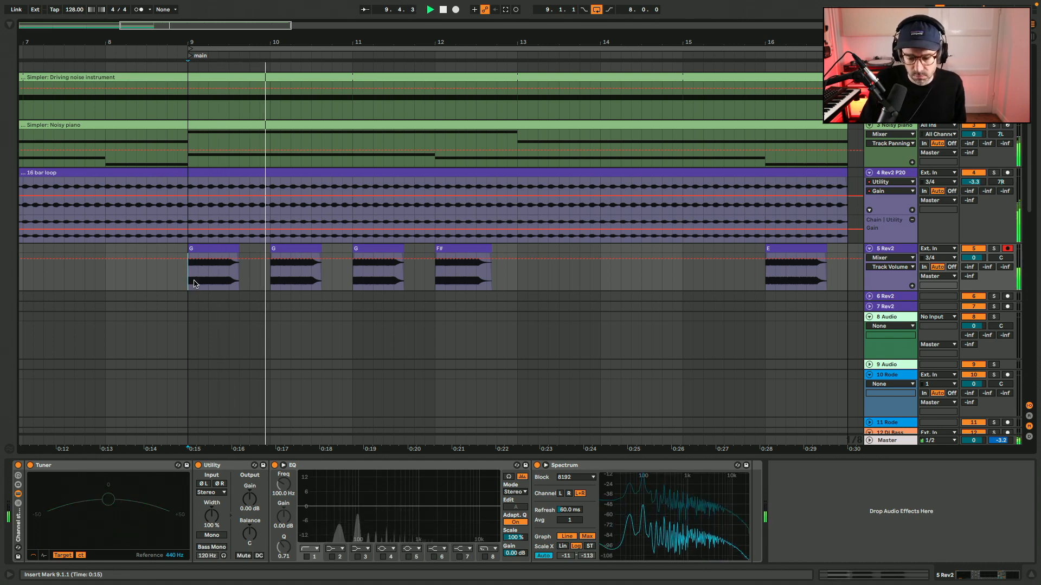
pyautogui.press('space')
pyautogui.press('space')
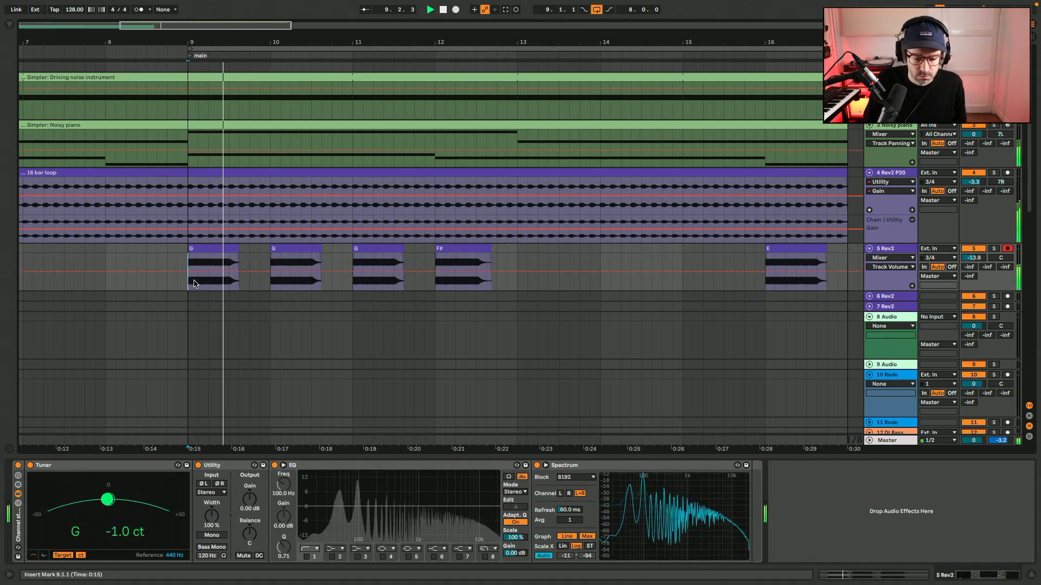
pyautogui.press('space')
pyautogui.press('space')
pyautogui.press('space')
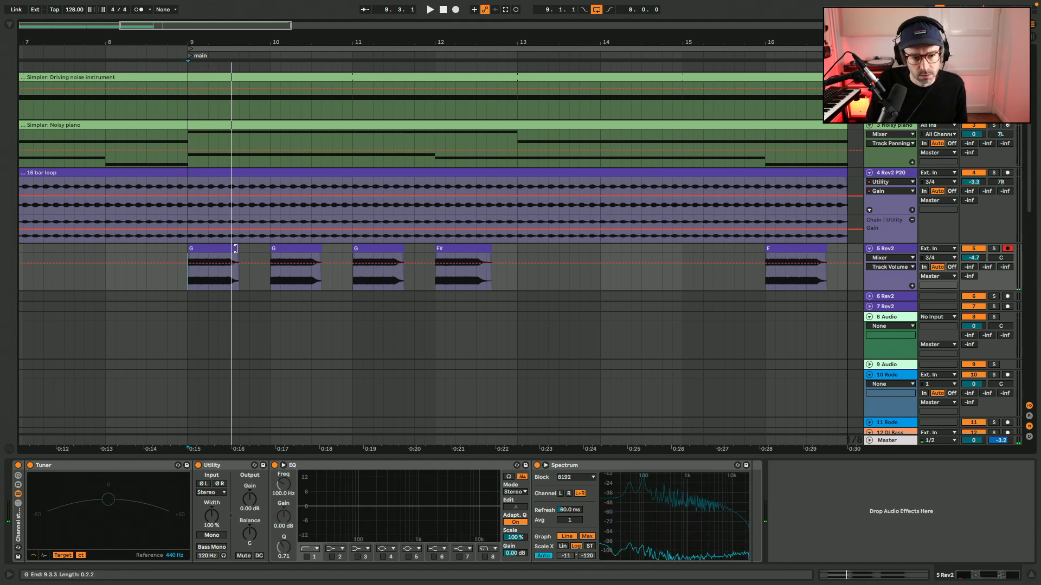
# Shorten the three G clips and the F# clip to one beat each.
pyautogui.moveTo(236, 248); pyautogui.dragTo(209, 249)
pyautogui.moveTo(321, 251); pyautogui.dragTo(291, 251)
pyautogui.moveTo(403, 251); pyautogui.dragTo(373, 251)
pyautogui.moveTo(485, 249); pyautogui.dragTo(456, 248)
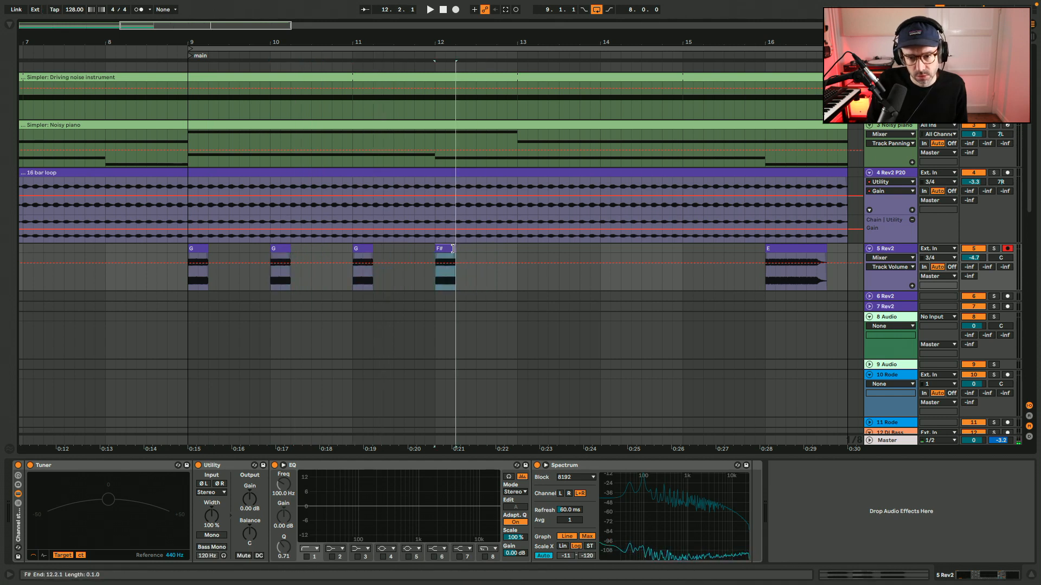
# Check the notes in the Noisy piano clip and recolour the F# and E clips in different lighter purples.
pyautogui.click(463, 120)
pyautogui.doubleClick(463, 120)
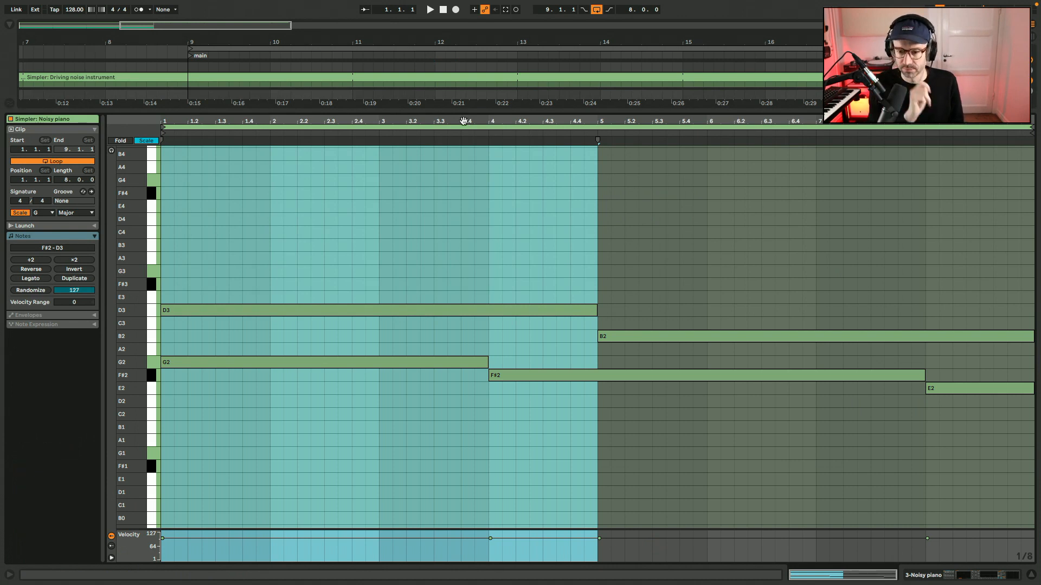
pyautogui.doubleClick(464, 121)
pyautogui.click(444, 249)
pyautogui.rightClick(443, 250)
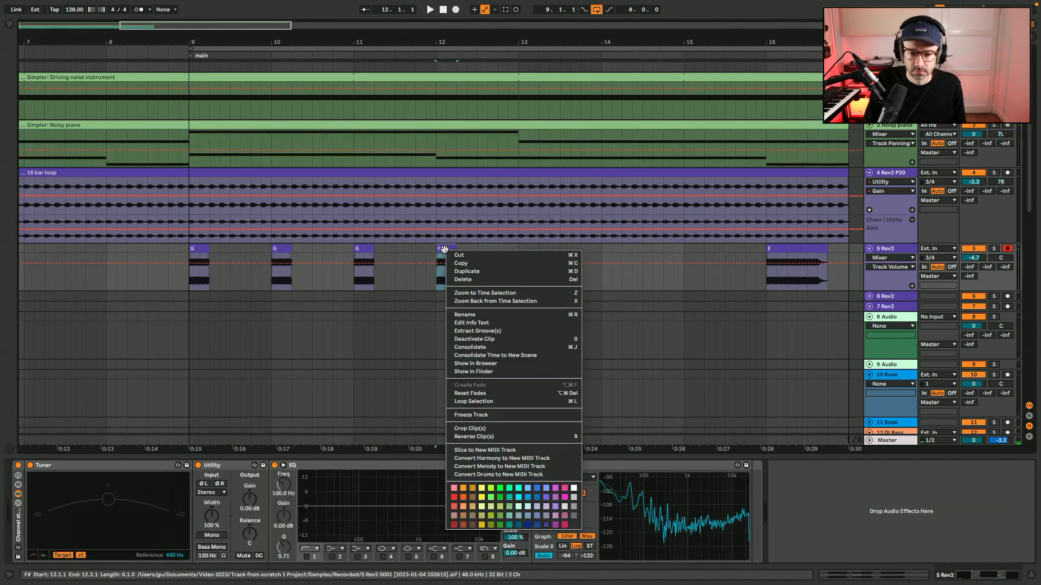
pyautogui.rightClick(804, 252)
pyautogui.click(906, 508)
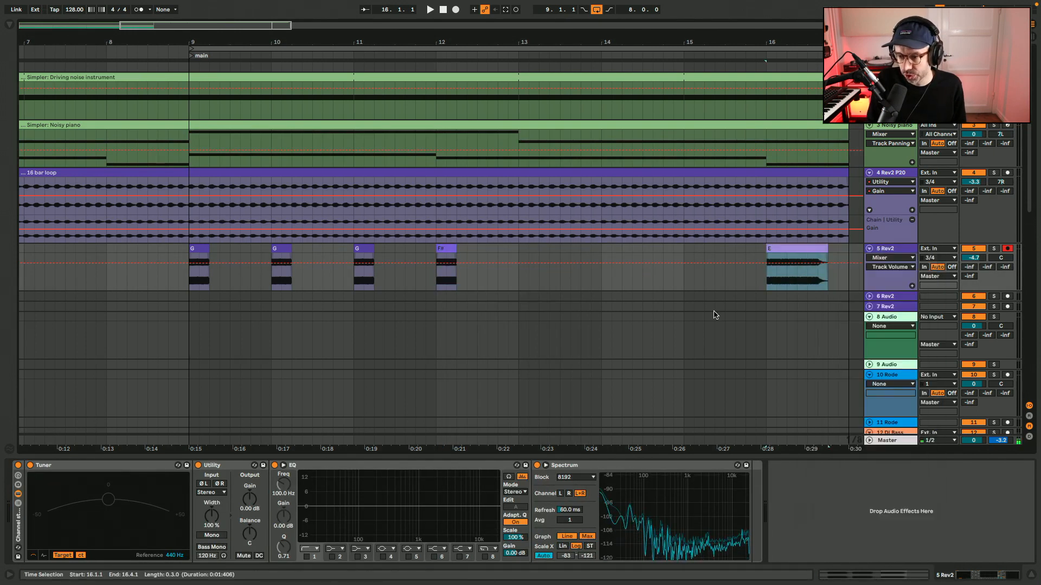
# Copy the F# clip to bars 13, 14 and 15, and shorten the E clip at bar 16 to one beat.
pyautogui.moveTo(446, 247); pyautogui.dragTo(528, 251)
pyautogui.moveTo(526, 249); pyautogui.dragTo(693, 253)
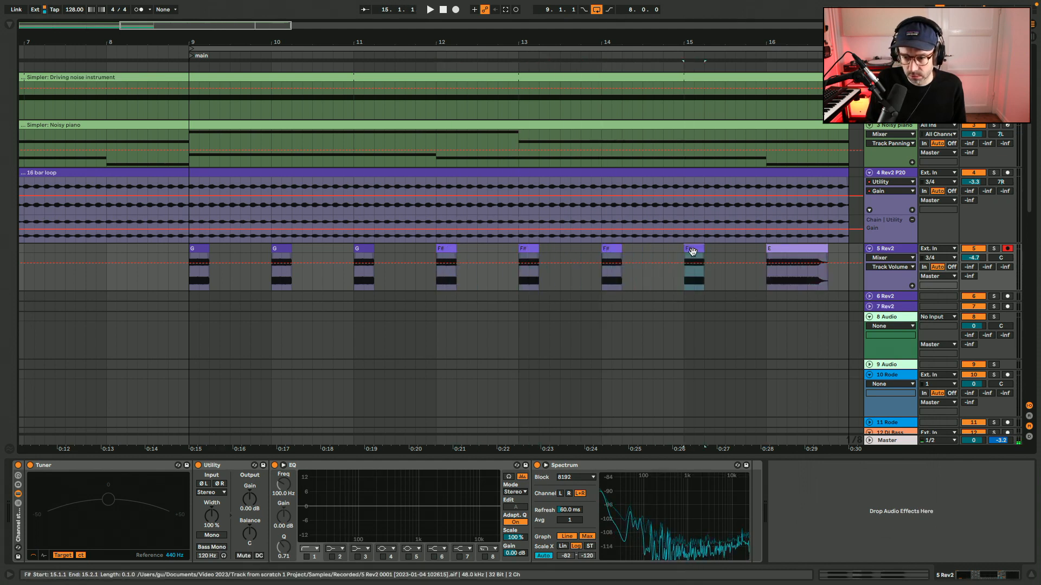
pyautogui.press('Delete')
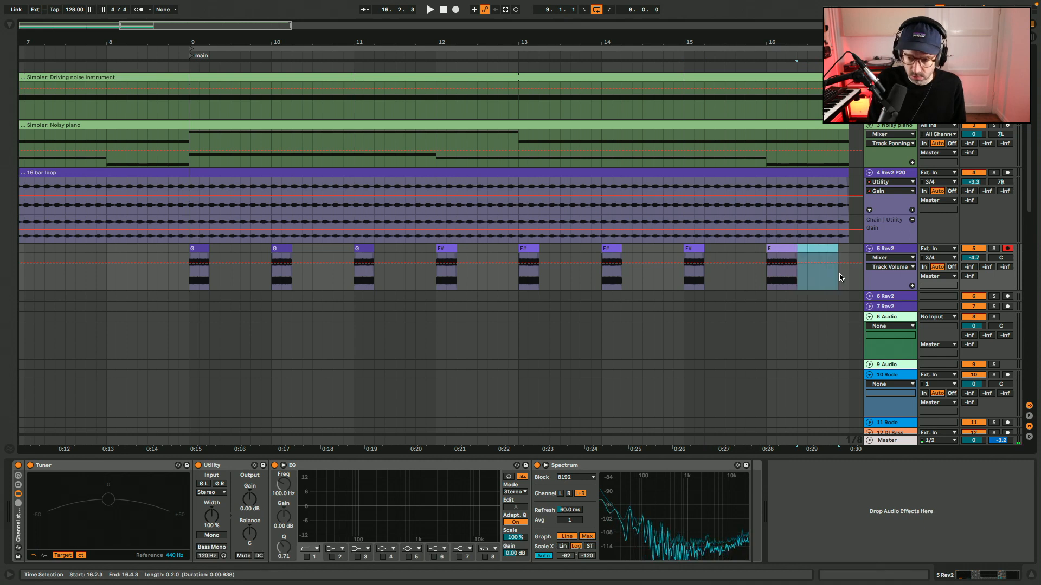
pyautogui.moveTo(797, 251); pyautogui.dragTo(786, 251)
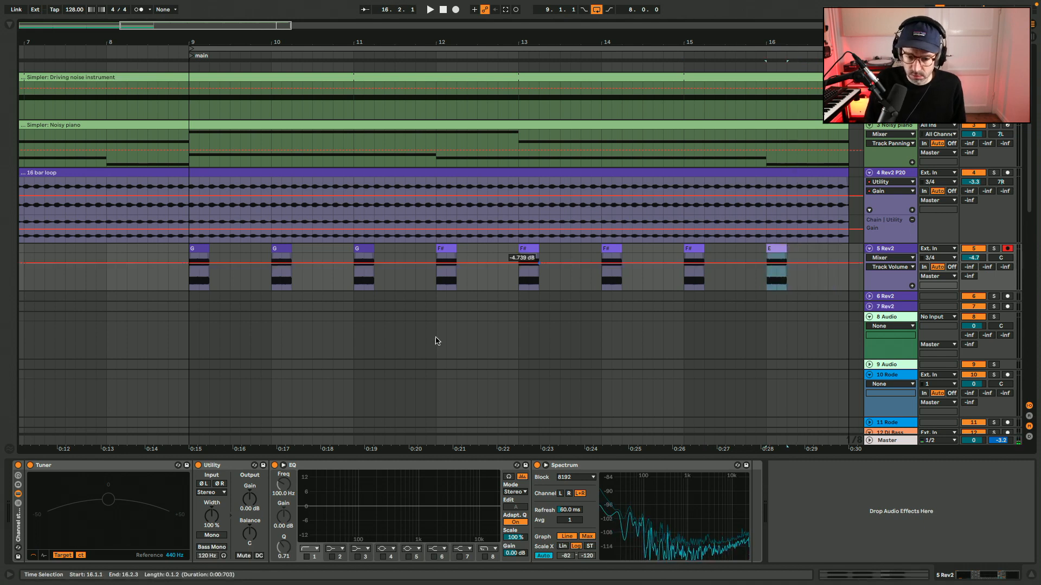
# Enable Mono in the 5 Rev2 track's Utility and play the bass part from bar 9.
pyautogui.click(210, 535)
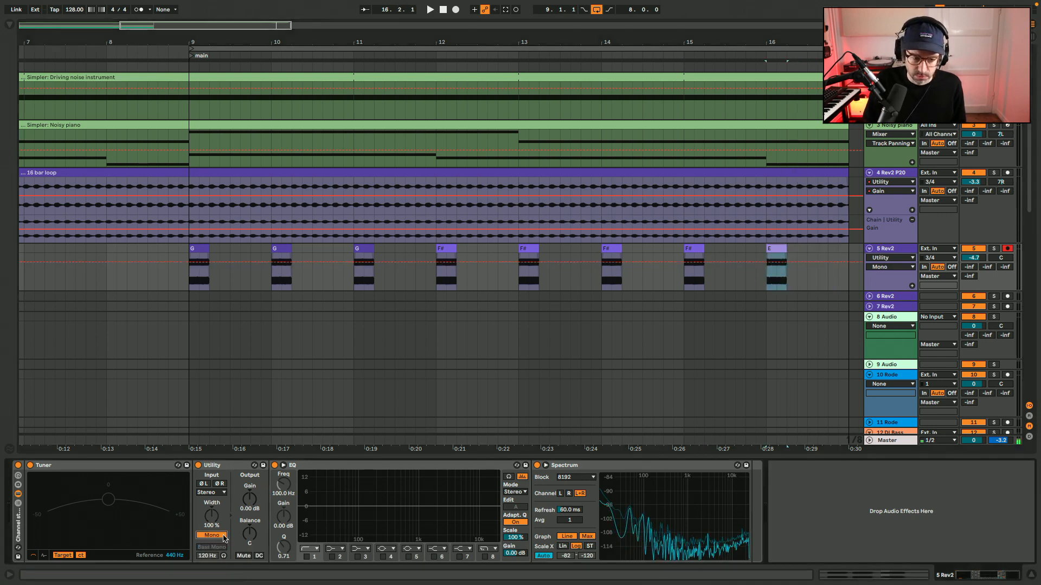
pyautogui.click(5, 24)
pyautogui.hscroll(-10, 282, 293)
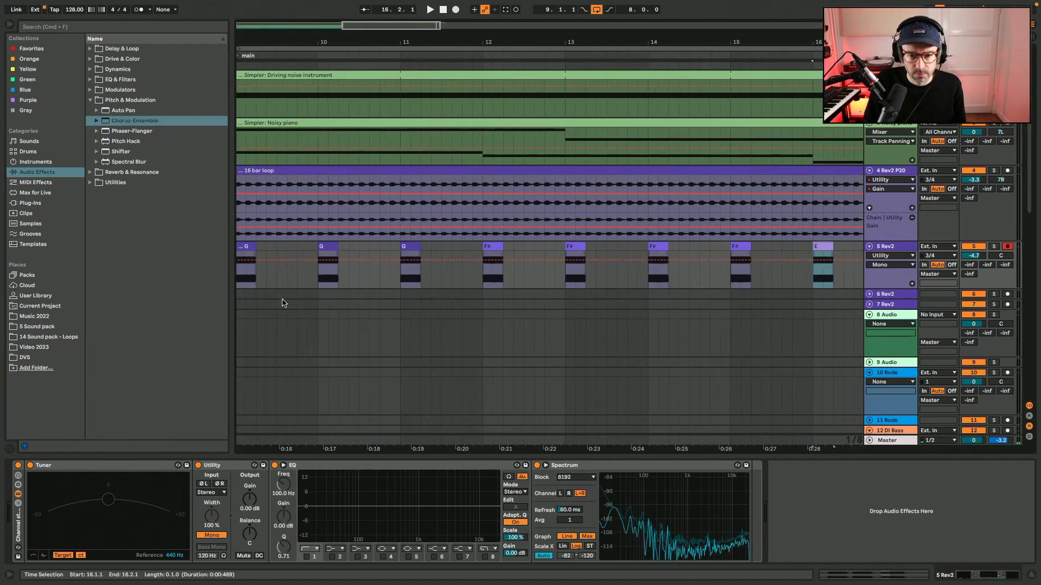
pyautogui.press('space')
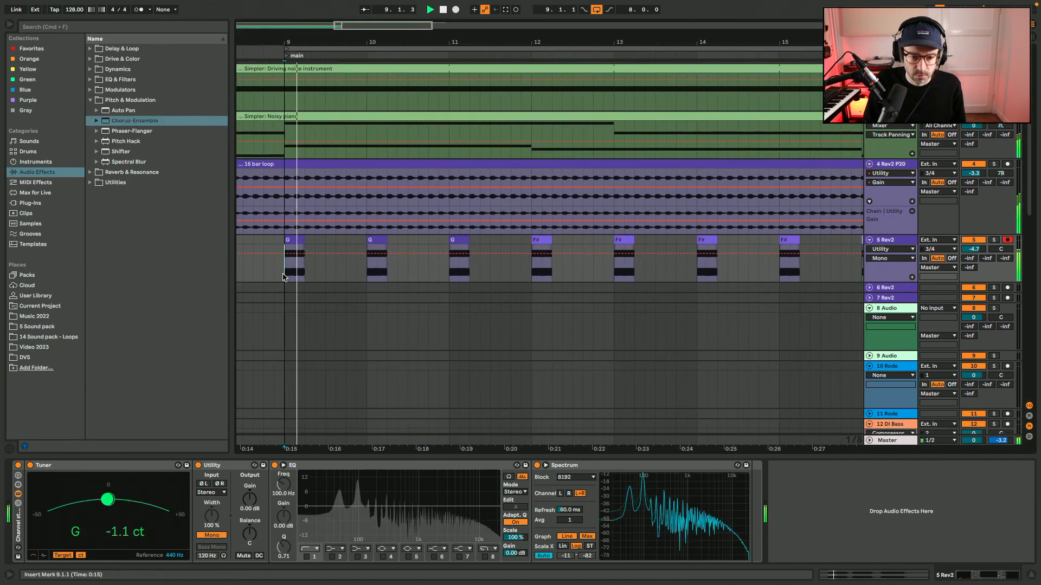
# Insert a Delay after the bass track's EQ with a time of 4 sixteenths, filter at 274 Hz and width 2.56.
pyautogui.click(90, 49)
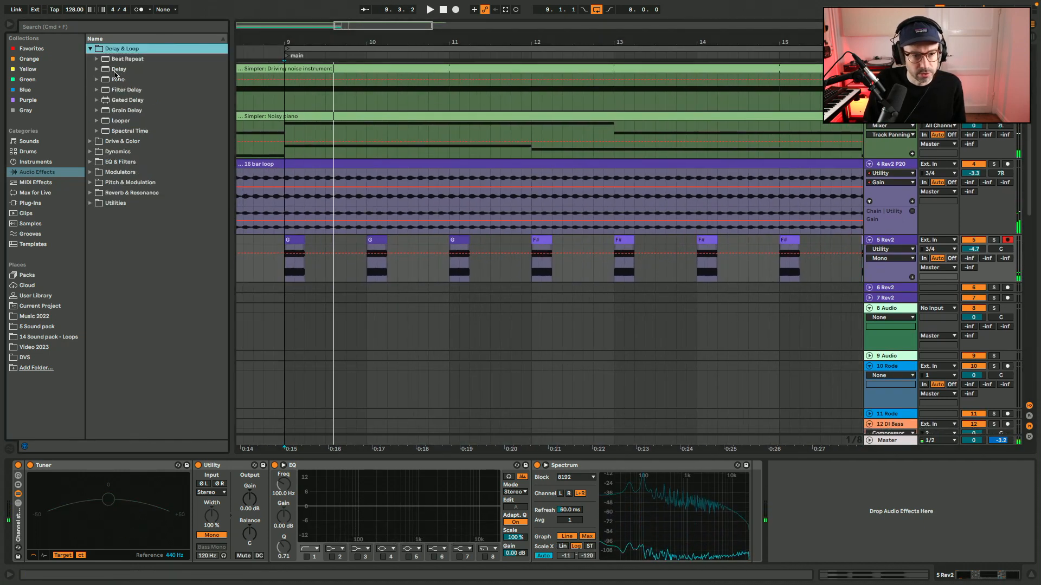
pyautogui.moveTo(117, 69); pyautogui.dragTo(541, 531)
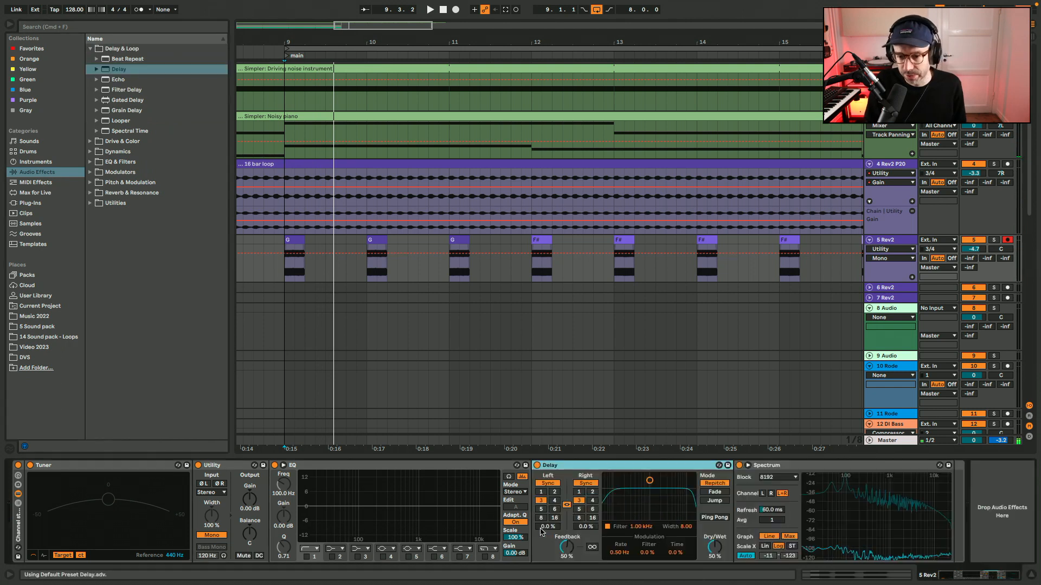
pyautogui.click(555, 493)
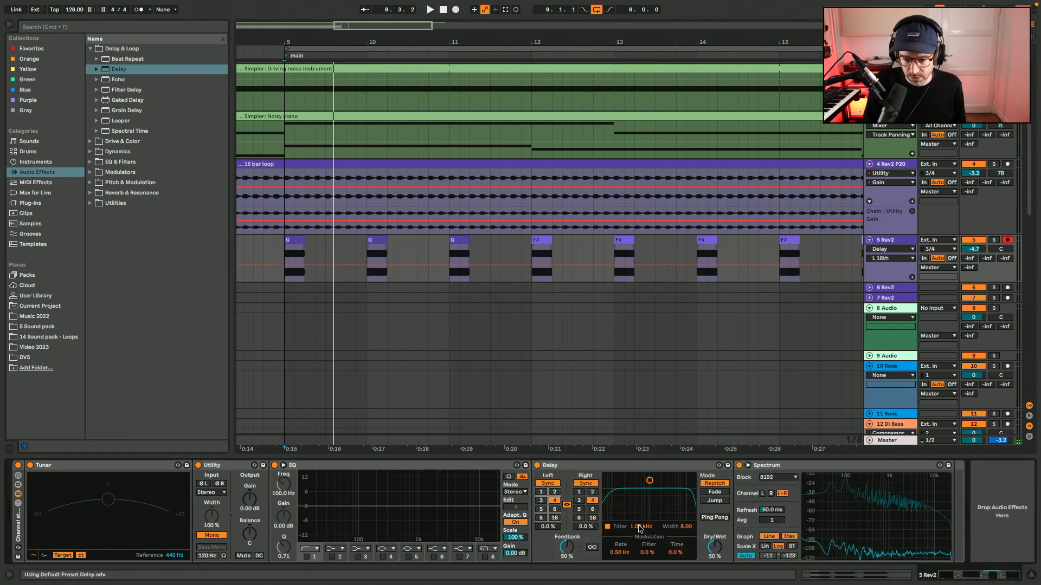
pyautogui.moveTo(682, 530); pyautogui.dragTo(682, 539)
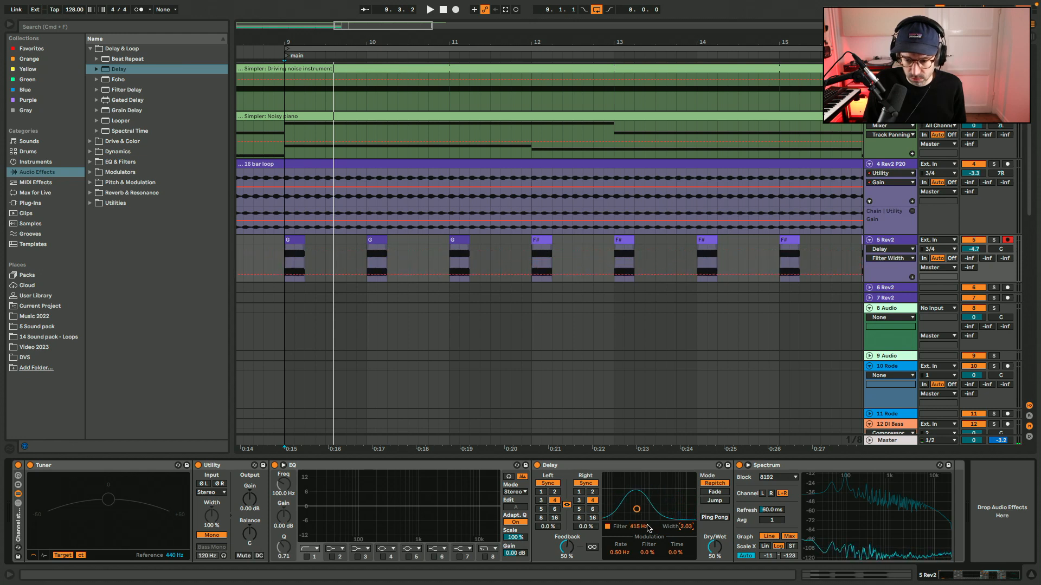
pyautogui.moveTo(684, 529); pyautogui.dragTo(684, 526)
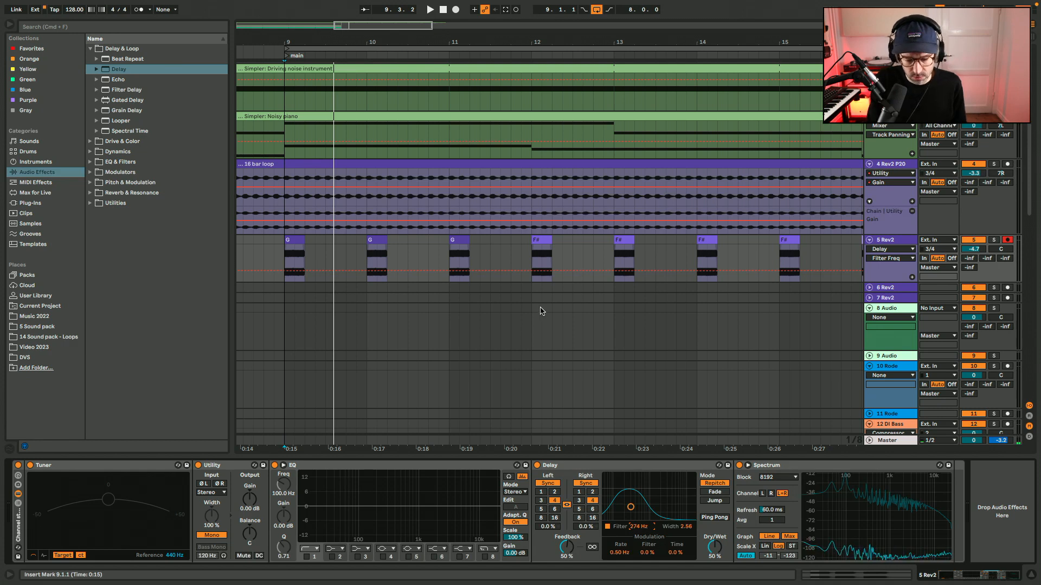
# Play the bass part, compare the Delay's filter off and on, and set the filter to 262 Hz with width 4.09.
pyautogui.press('space')
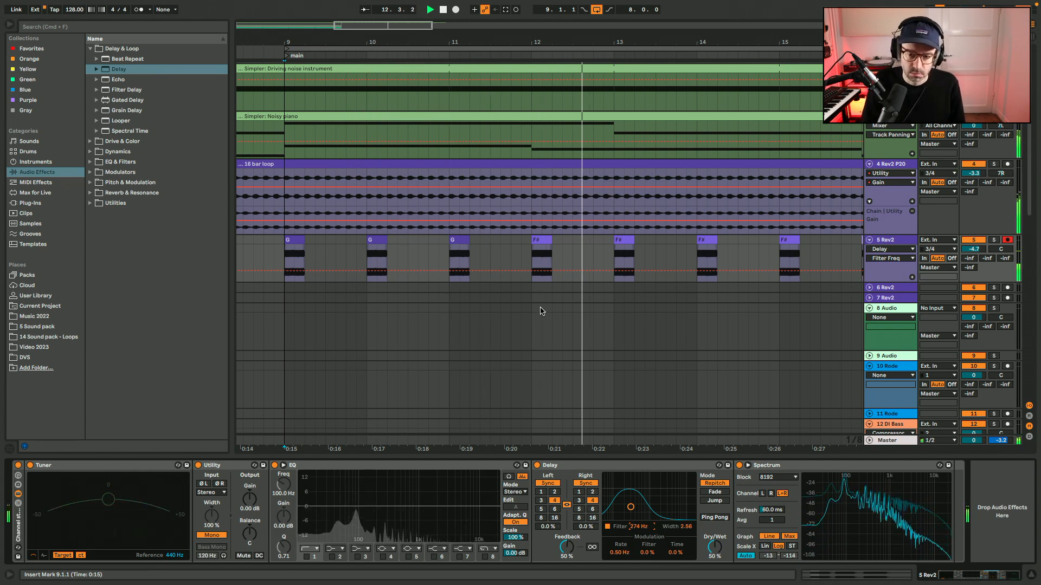
pyautogui.press('super+alt+b')
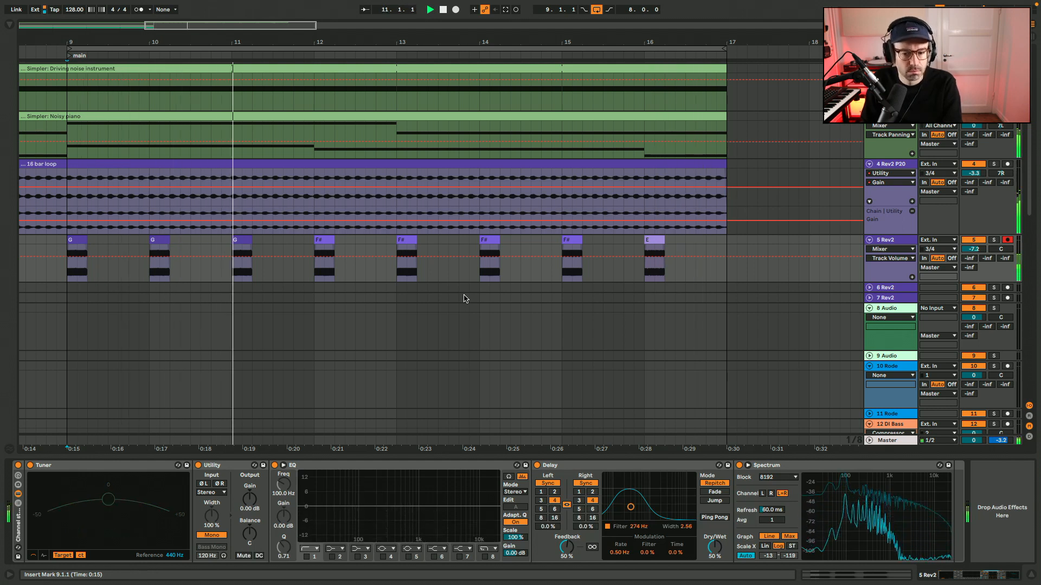
pyautogui.click(608, 527)
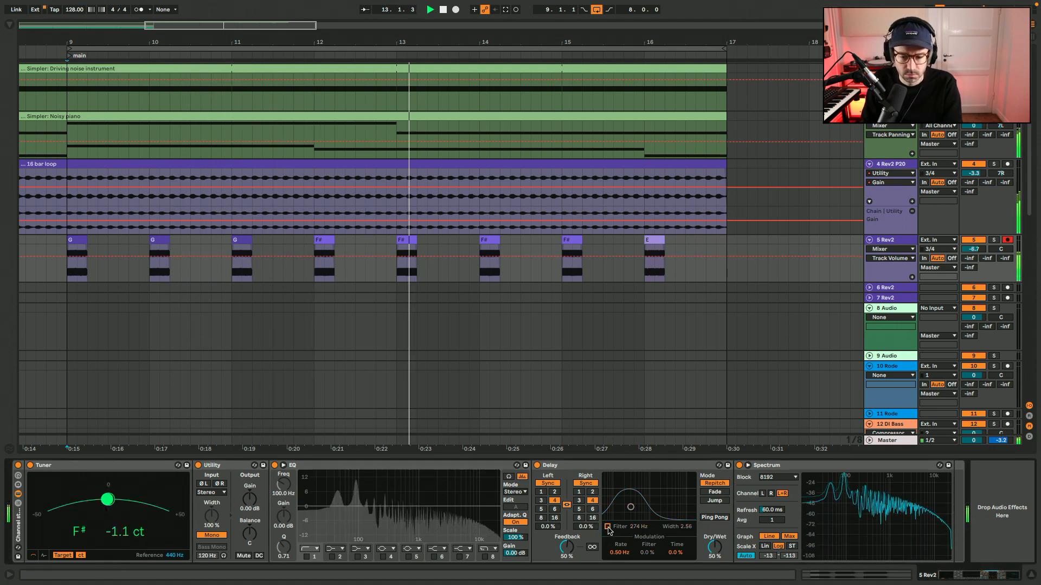
pyautogui.click(607, 527)
pyautogui.moveTo(638, 527)
pyautogui.mouseDown()
pyautogui.moveTo(686, 511)
pyautogui.moveTo(636, 534)
pyautogui.mouseUp()
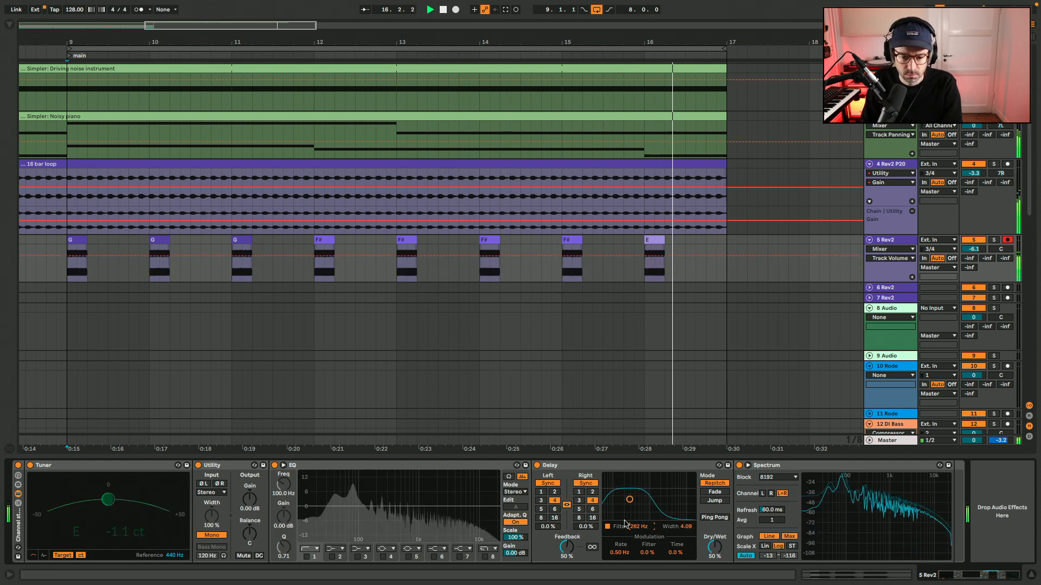
# Enable the EQ's band 7 high shelf at 918 Hz with -6.07 dB gain, and set the bass track's volume to -7.1 dB.
pyautogui.click(460, 557)
pyautogui.moveTo(492, 506); pyautogui.dragTo(415, 520)
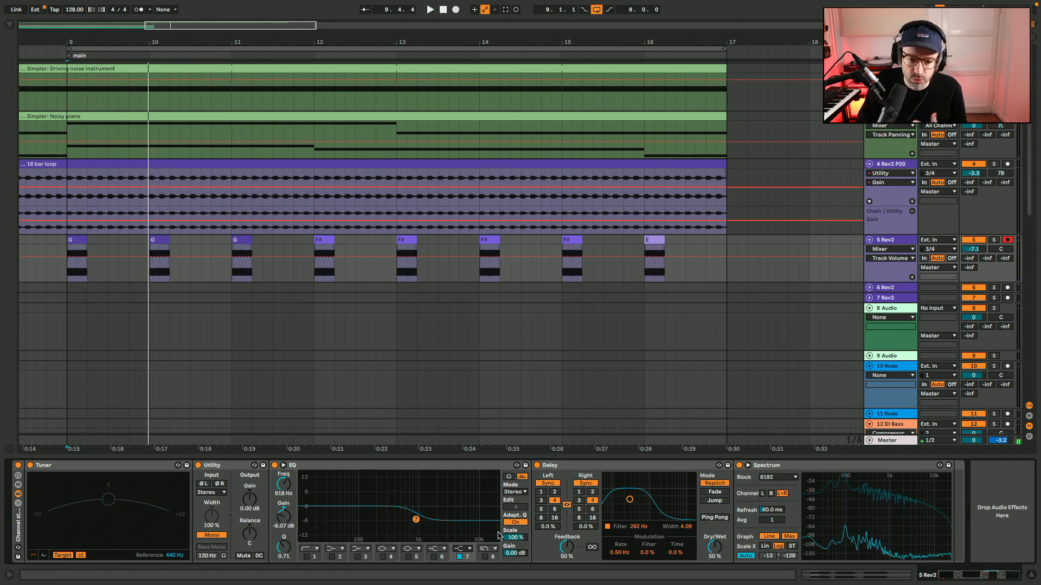
# Move the DS Kit track and the first Perc track out of the Drums group to directly beneath the 5 Rev2 bass track.
pyautogui.scroll(-10, 930, 330)
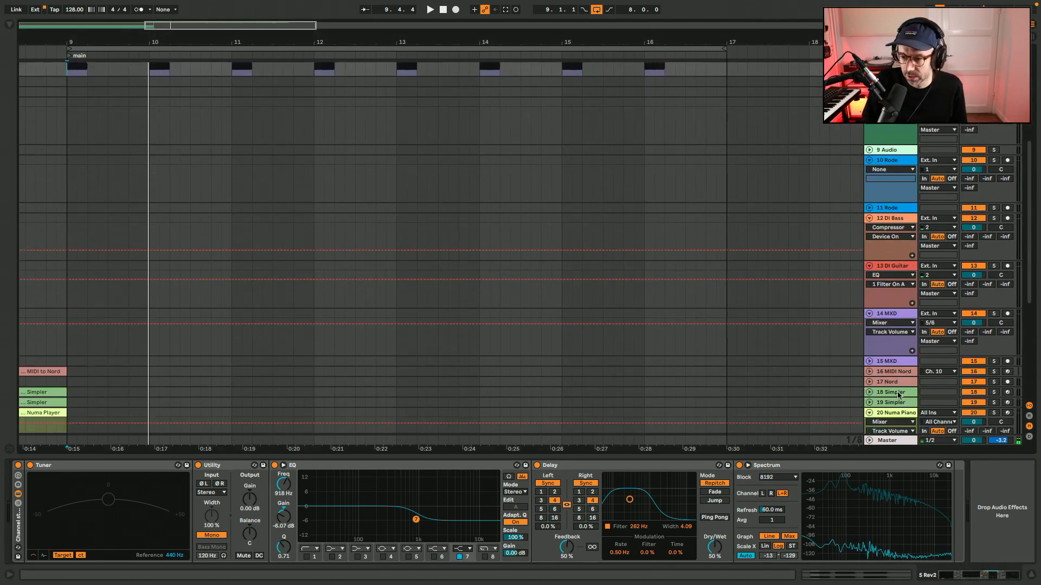
pyautogui.scroll(-5, 892, 406)
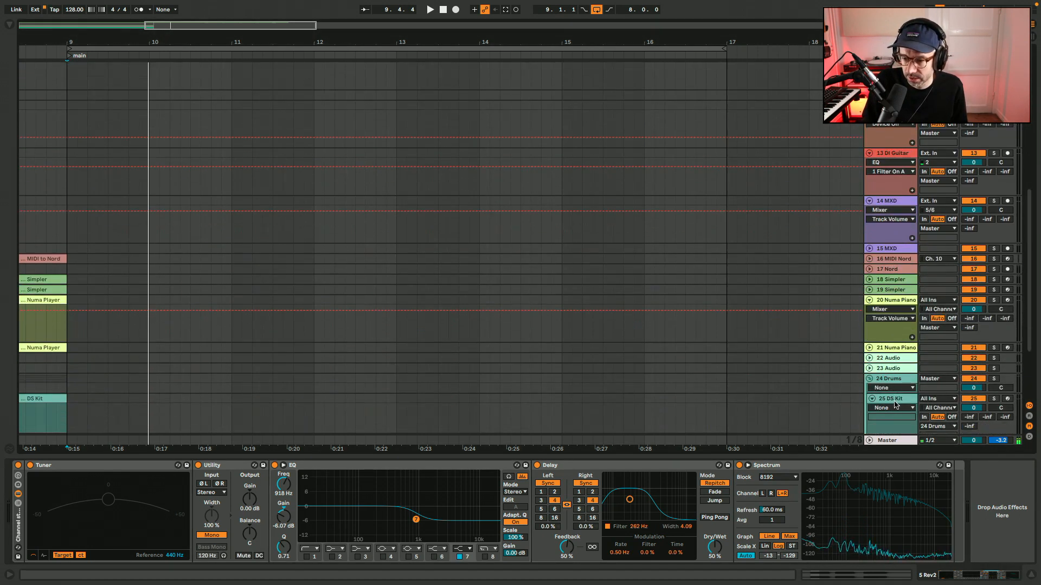
pyautogui.scroll(-2, 893, 402)
pyautogui.click(894, 412)
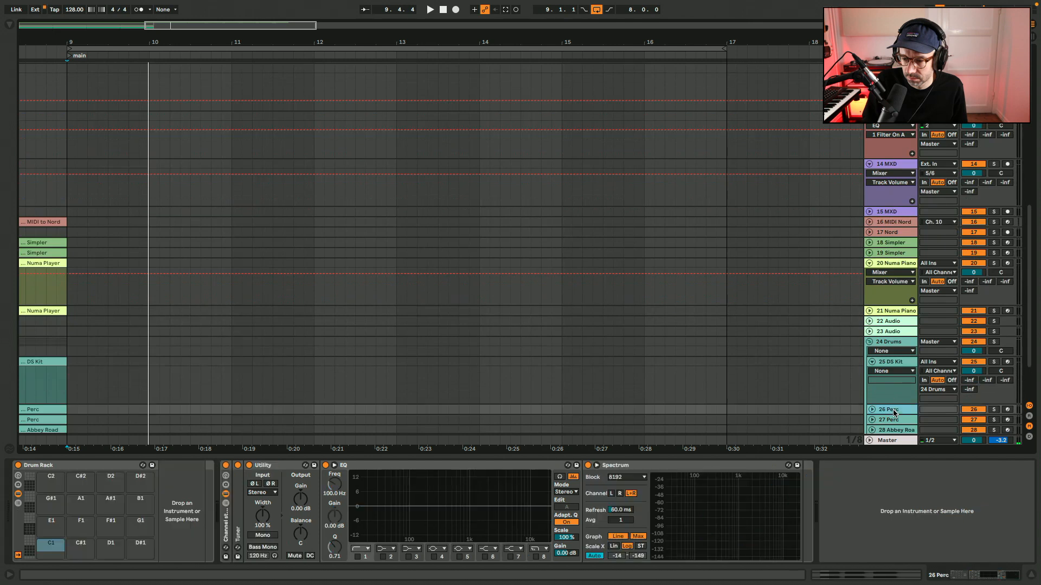
pyautogui.click(900, 362)
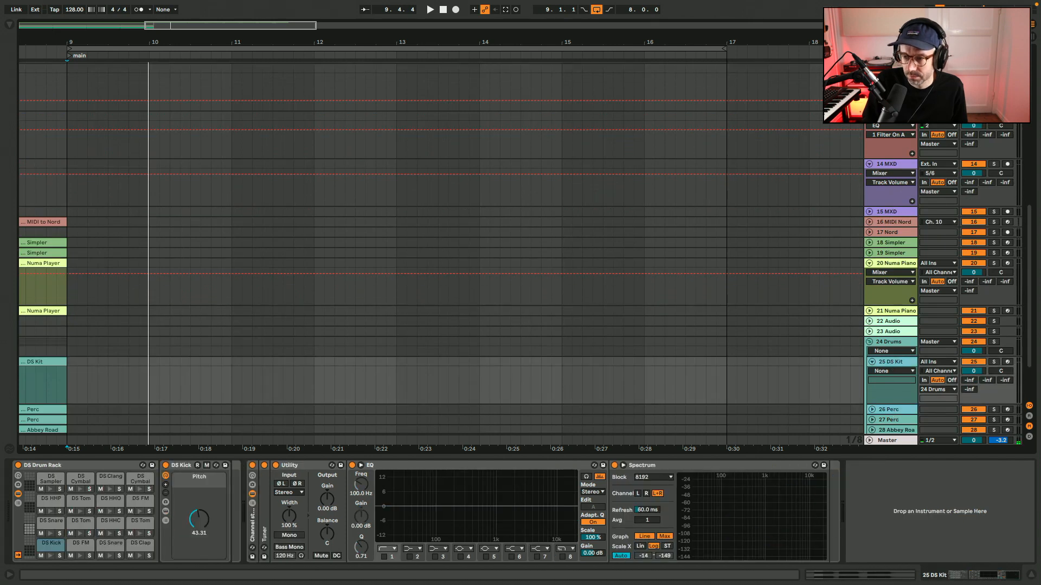
pyautogui.scroll(2, 900, 362)
pyautogui.scroll(10, 900, 362)
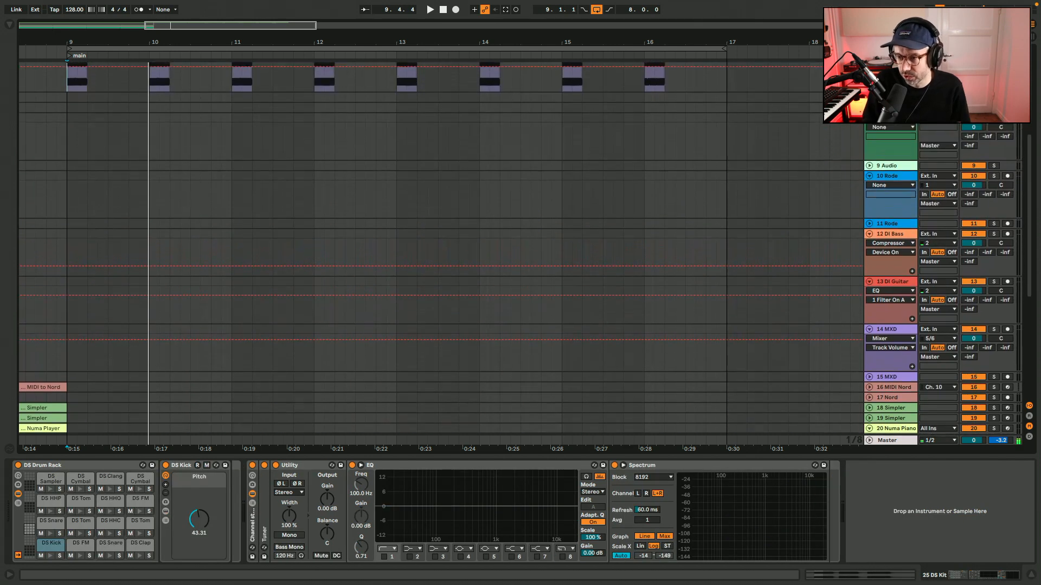
pyautogui.scroll(8, 521, 249)
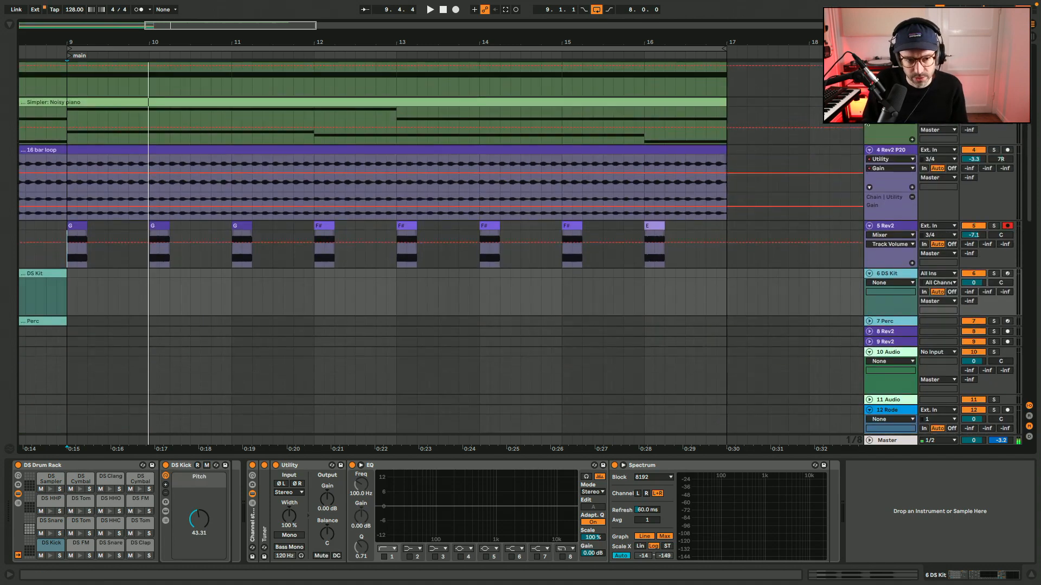
# Move the DS Kit and Perc clips so both span bars 9 to 17.
pyautogui.click(59, 322)
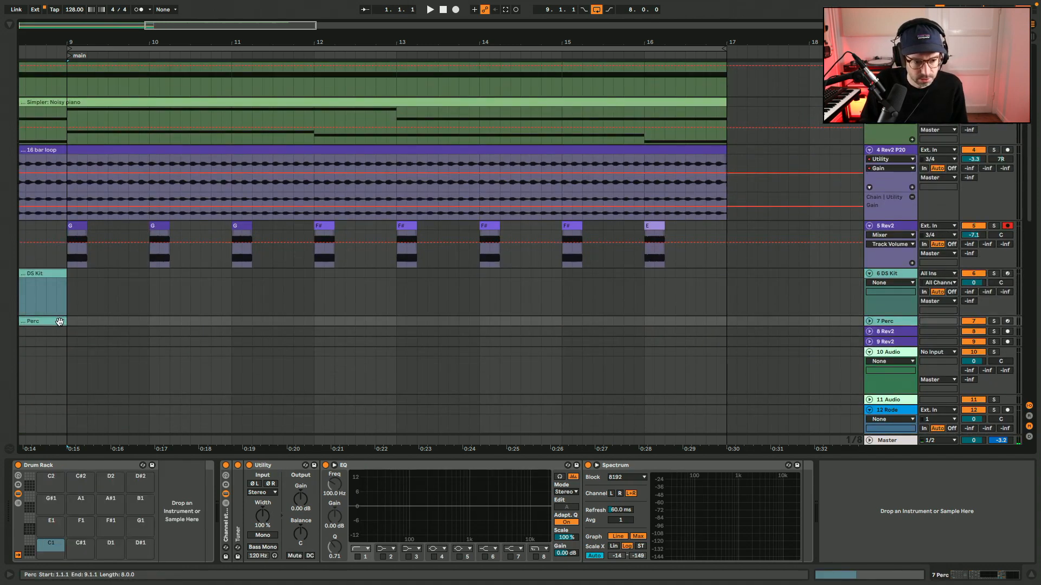
pyautogui.click(59, 292)
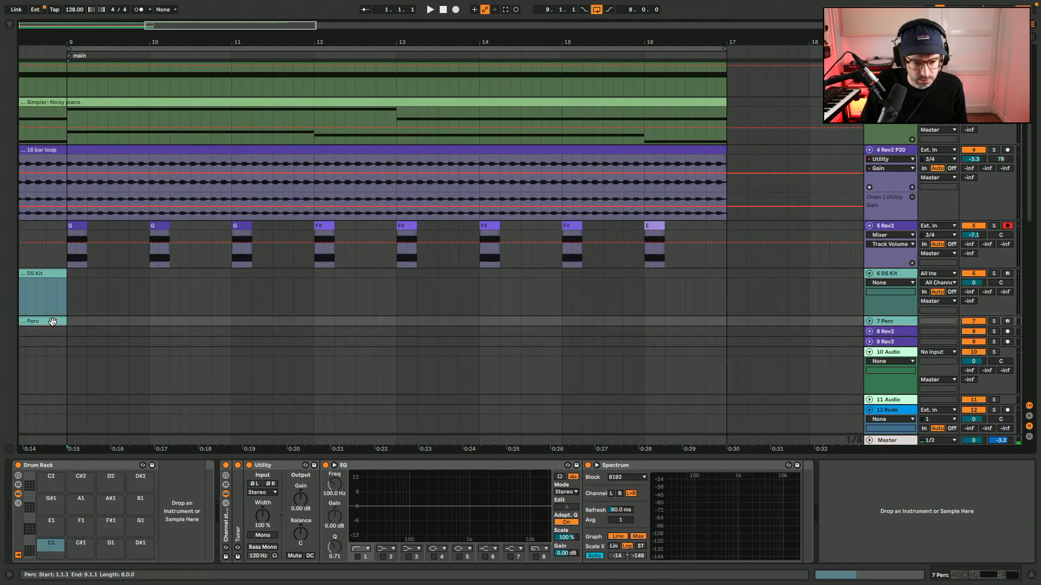
pyautogui.moveTo(54, 322); pyautogui.dragTo(713, 328)
pyautogui.click(695, 291)
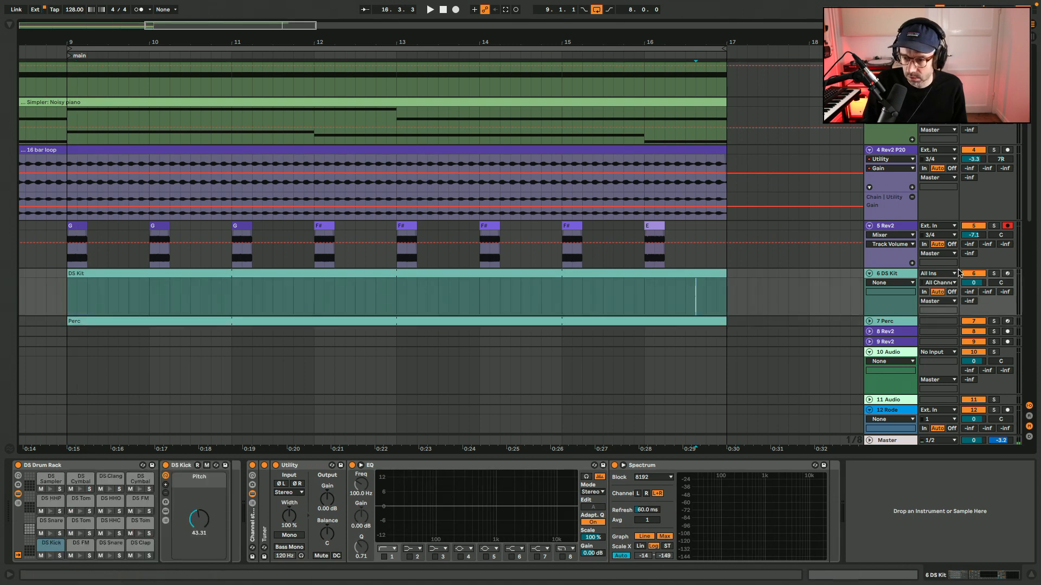
# Show the DS Kit track's devices, arm the track and audition the drum rack's sounds.
pyautogui.doubleClick(586, 275)
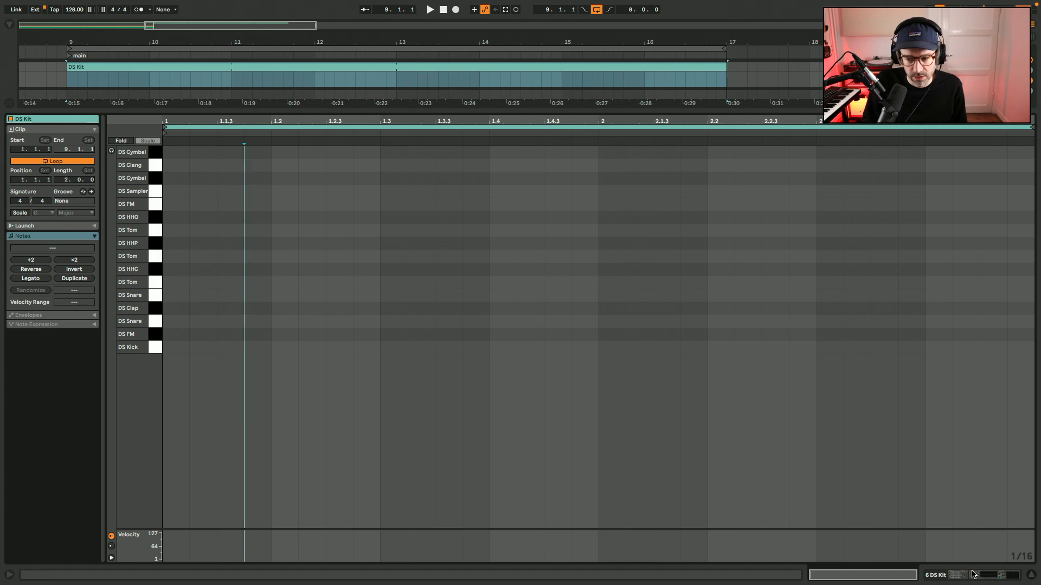
pyautogui.click(973, 575)
pyautogui.click(33, 467)
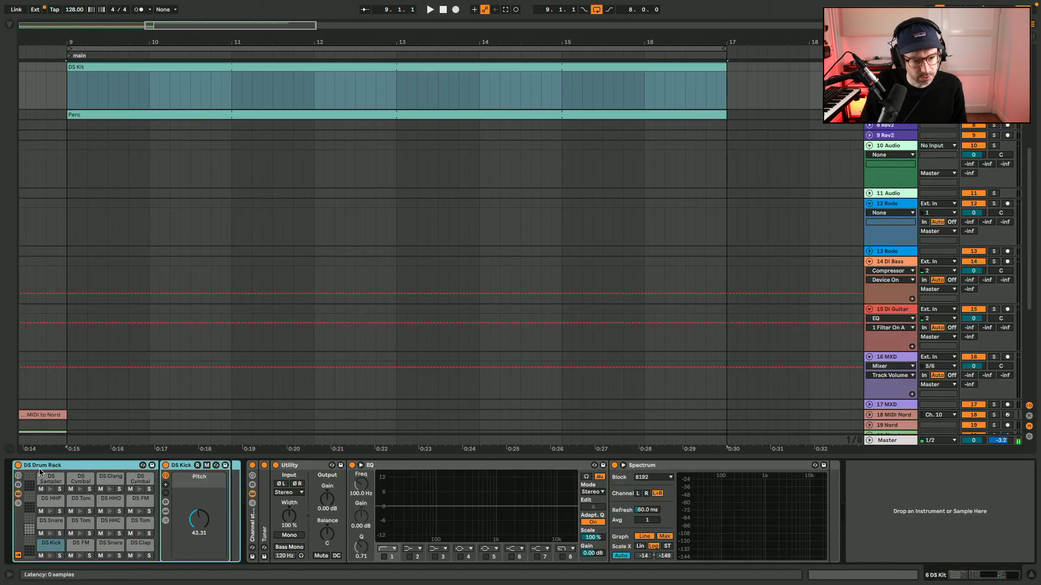
pyautogui.scroll(5, 297, 312)
pyautogui.hscroll(-2, 297, 312)
pyautogui.press('a')
pyautogui.press('z')
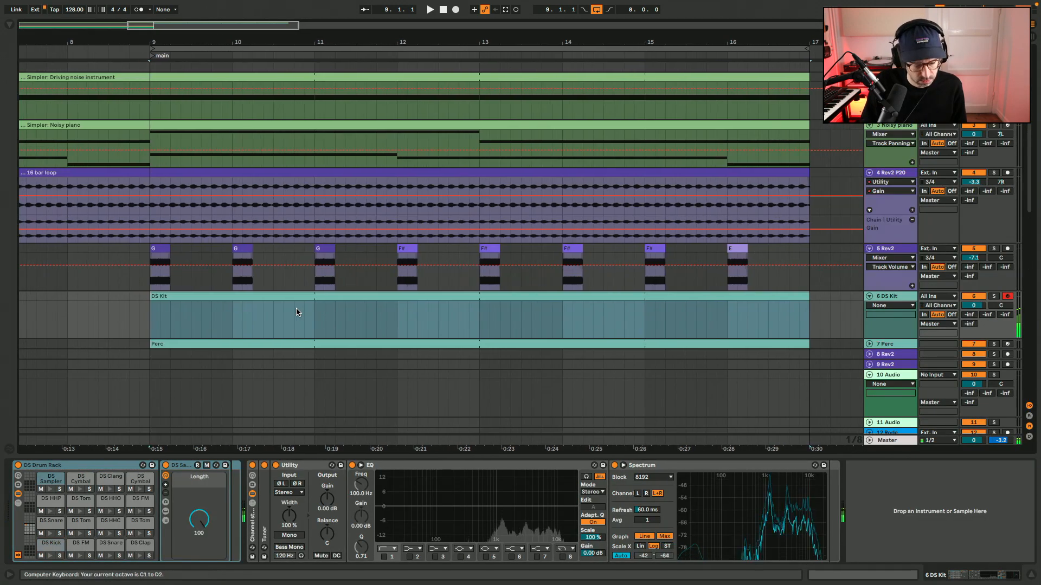
pyautogui.press('a')
# Add a DS Kick note at 1.1.1 in the DS Kit clip and repeat it on every beat of the two-bar loop.
pyautogui.doubleClick(261, 295)
pyautogui.doubleClick(183, 350)
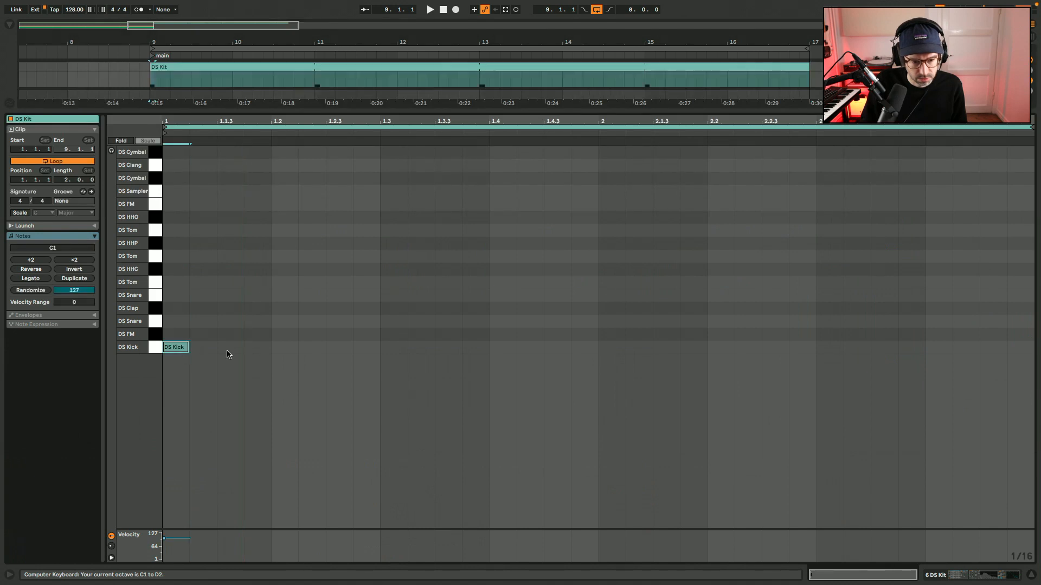
pyautogui.hotkey('ctrl', 'd')
pyautogui.hotkey('ctrl', 'd')
pyautogui.hotkey('ctrl', 'd')
pyautogui.hotkey('ctrl', 'd')
pyautogui.hotkey('ctrl', 'd')
pyautogui.hotkey('ctrl', 'd')
pyautogui.hotkey('ctrl', 'd')
pyautogui.hotkey('ctrl', 'd')
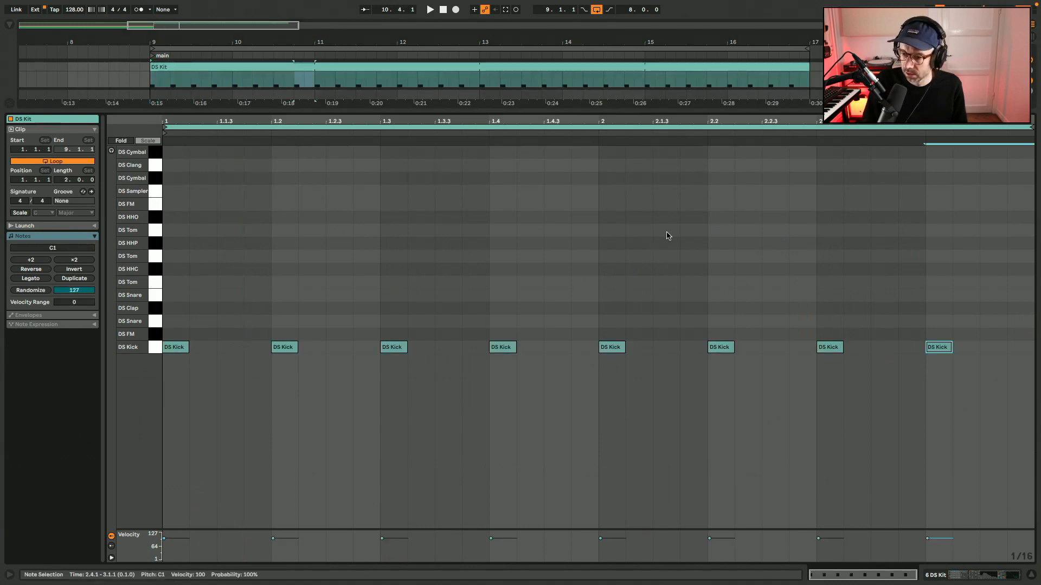
pyautogui.hotkey('ctrl', 'z')
# Set the DS Kick's decay to 29.0%, play from bar 9 and enable Mono in the DS Kit track's Utility.
pyautogui.hscroll(-1, 667, 236)
pyautogui.hotkey('shift', 'Tab')
pyautogui.hscroll(-5, 667, 236)
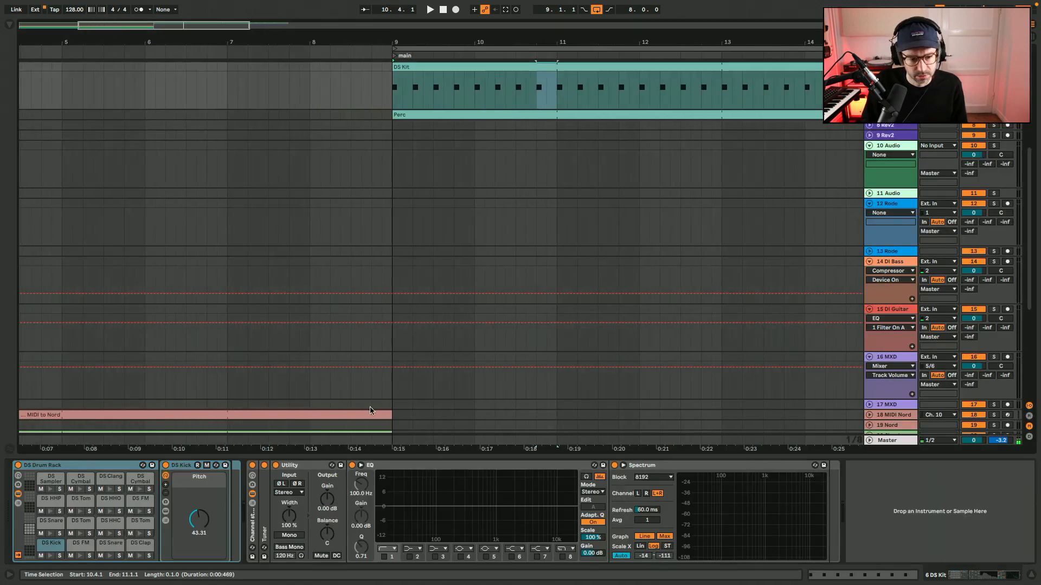
pyautogui.scroll(3, 370, 410)
pyautogui.hscroll(3, 371, 411)
pyautogui.scroll(3, 370, 411)
pyautogui.hscroll(2, 370, 410)
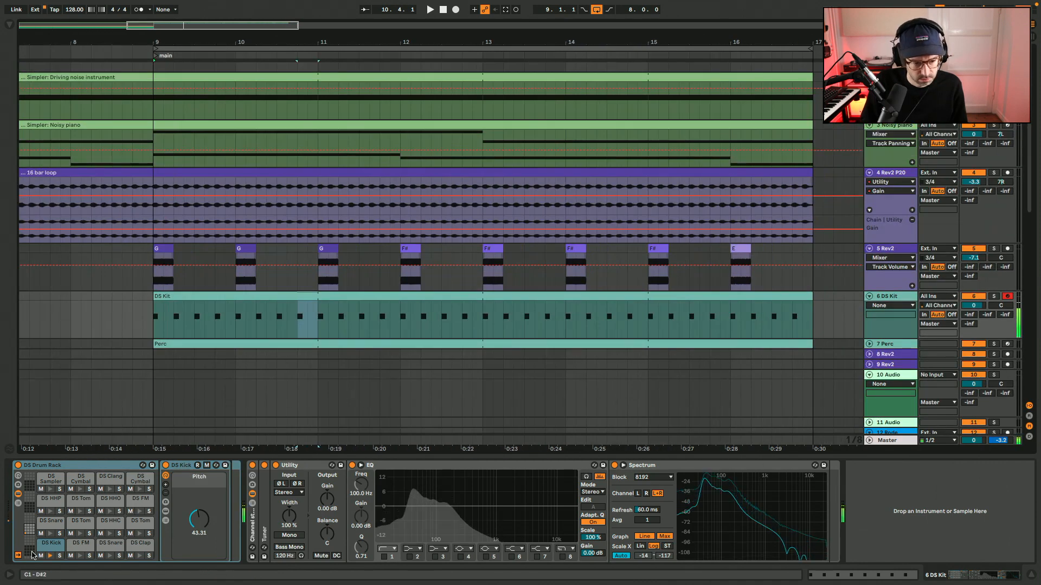
pyautogui.click(165, 508)
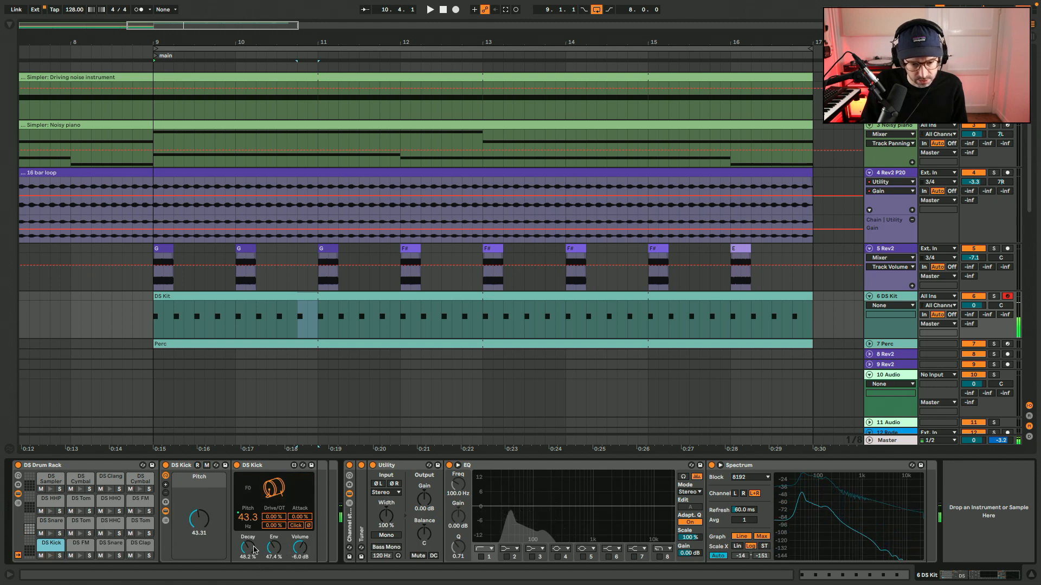
pyautogui.moveTo(255, 550); pyautogui.dragTo(255, 554)
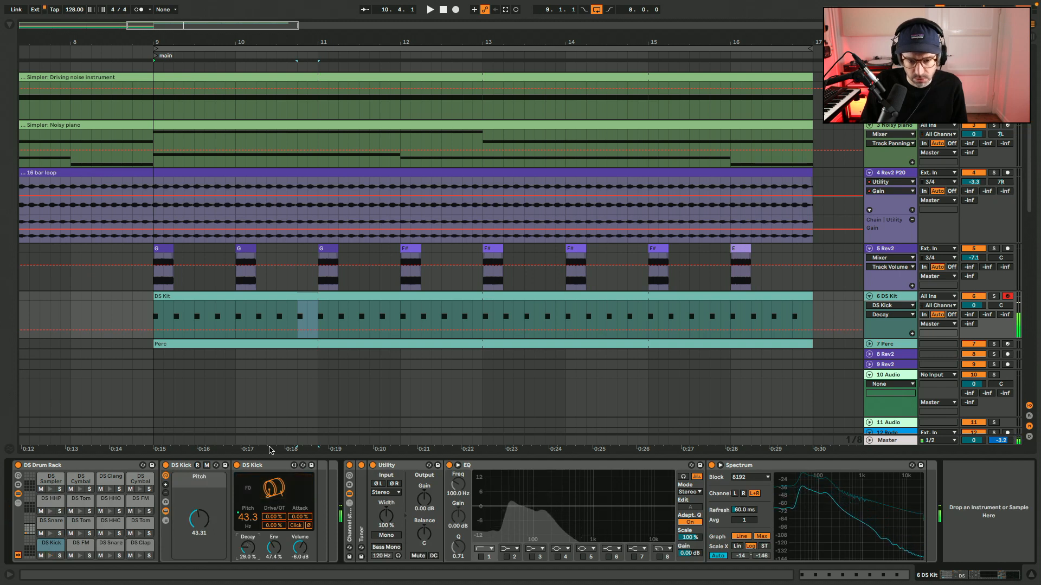
pyautogui.click(153, 317)
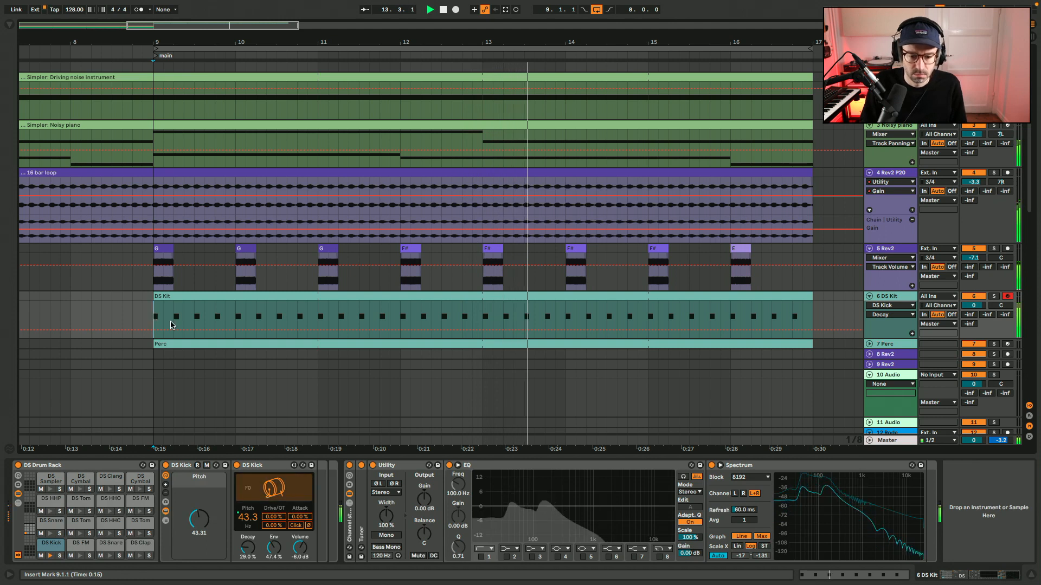
pyautogui.click(386, 536)
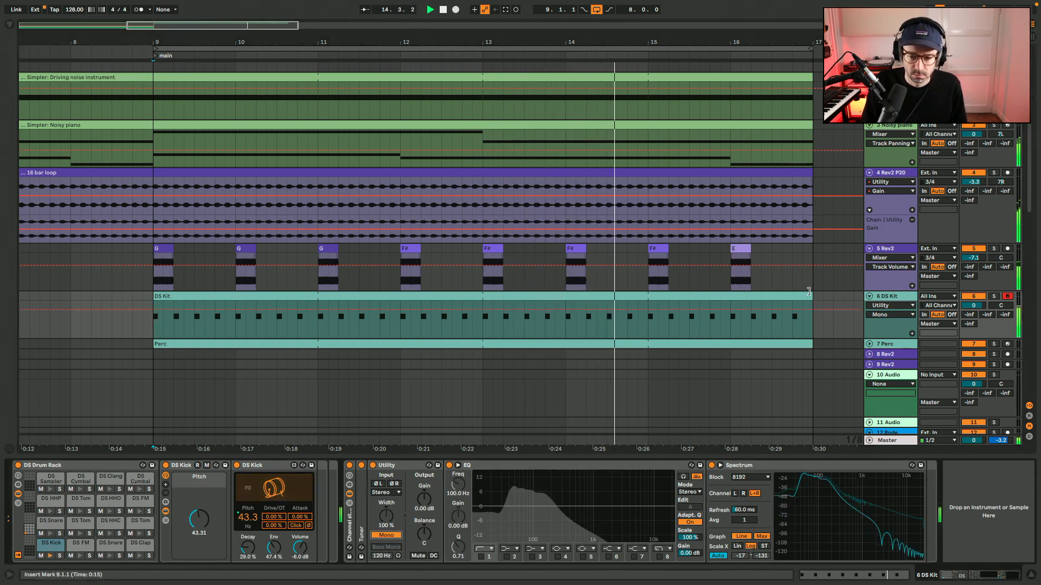
# Rename the DS Kit clip as "DS Kit - kick soft".
pyautogui.click(799, 296)
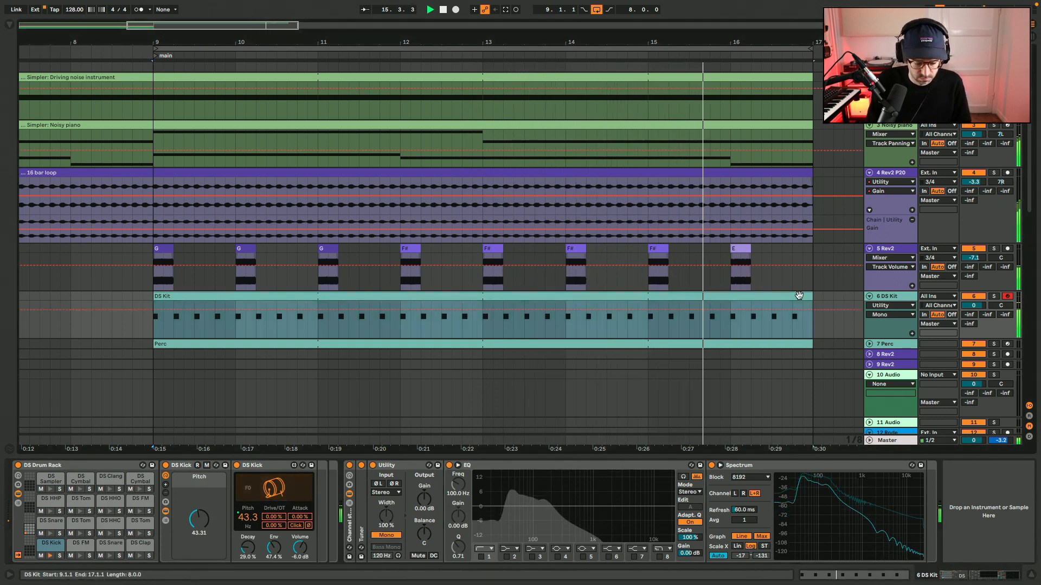
pyautogui.press('super+r')
pyautogui.press('Right')
pyautogui.write('- kick')
pyautogui.press('Return')
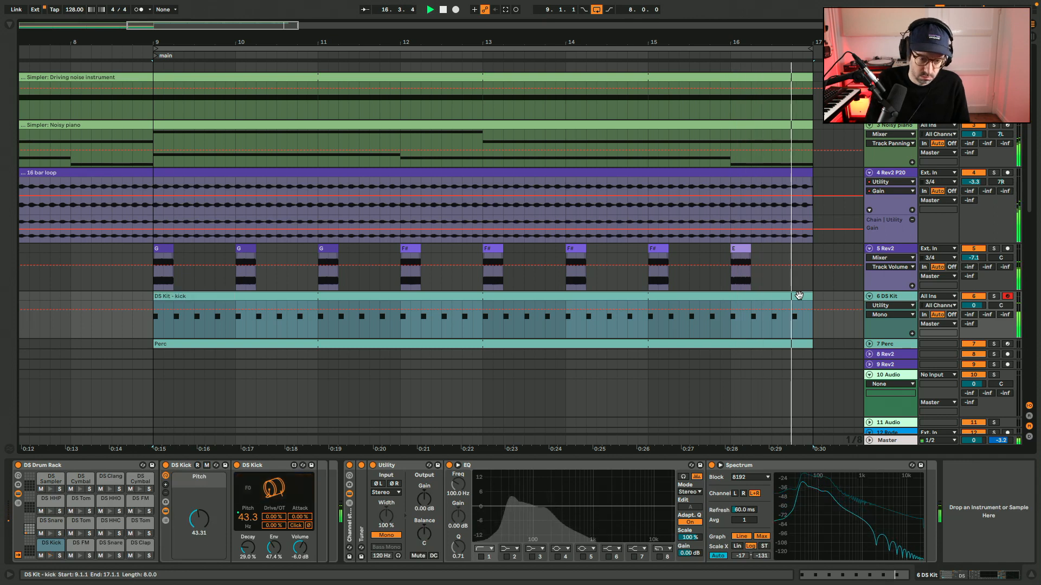
pyautogui.write('soft')
pyautogui.press('Return')
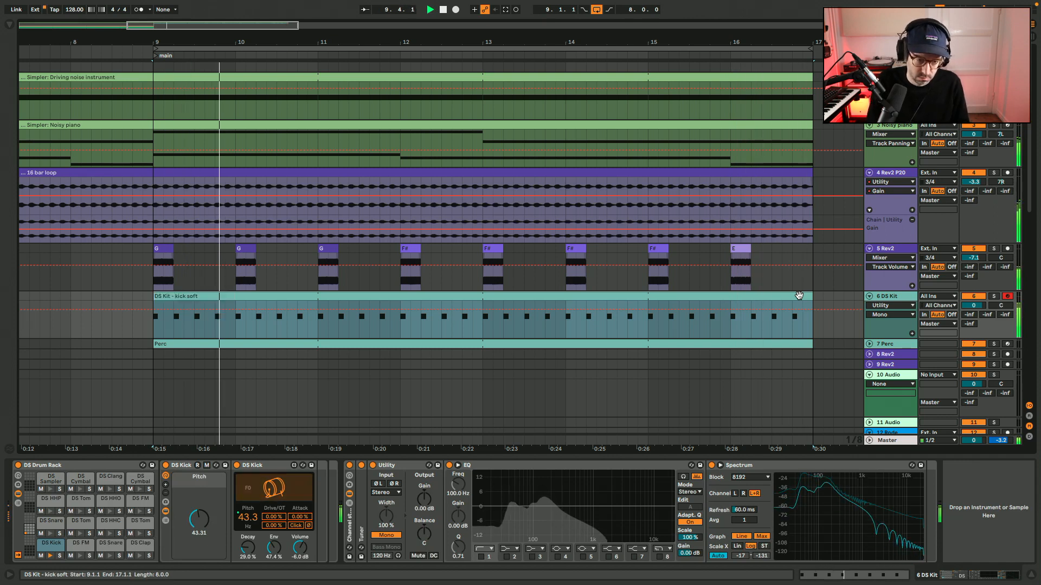
# Unfold and arm the Perc track, enable its EQ's band 1 low cut at 100 Hz, and stop playback.
pyautogui.click(869, 344)
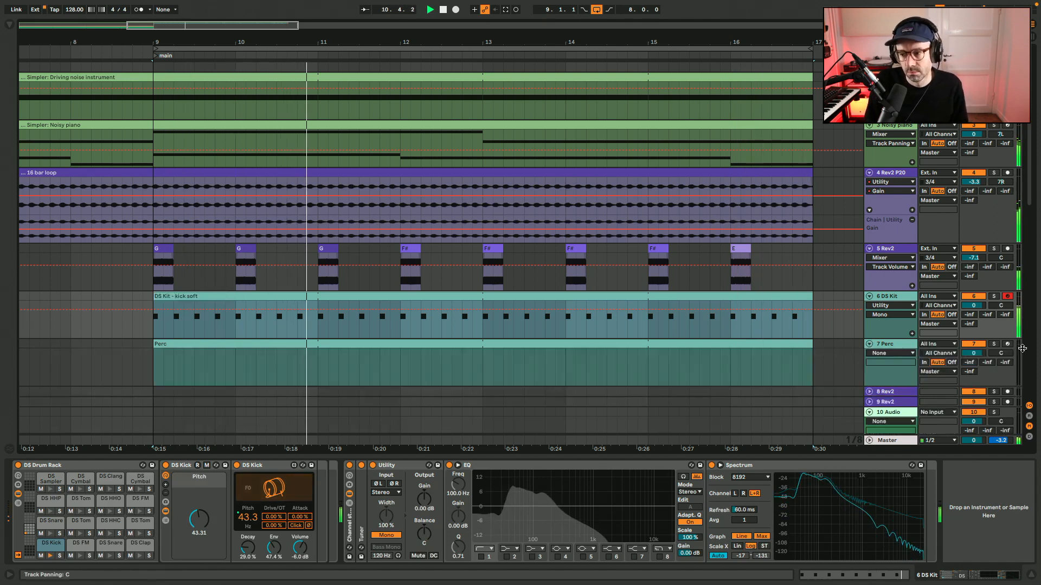
pyautogui.click(1008, 344)
pyautogui.click(358, 557)
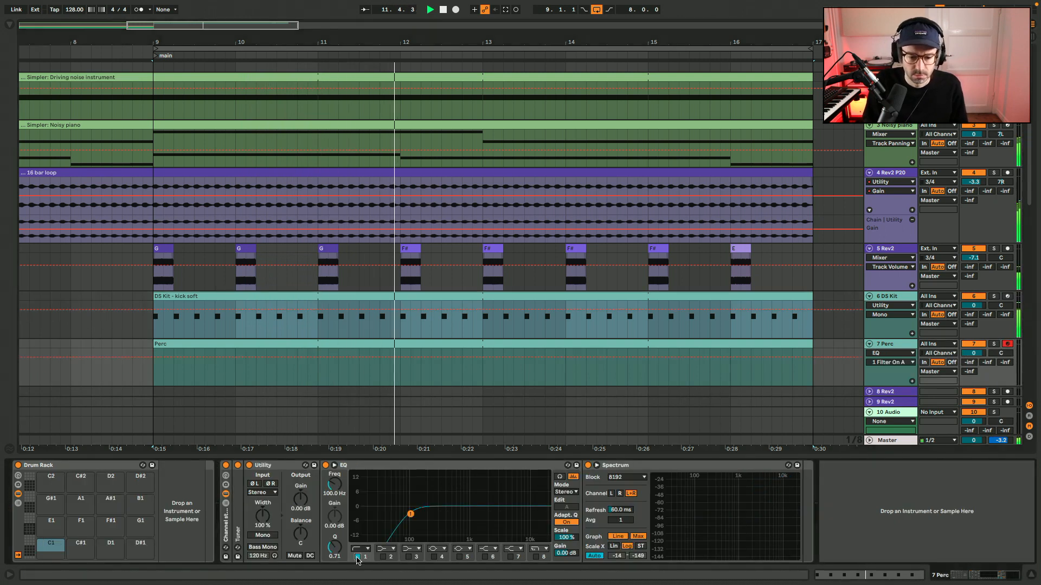
pyautogui.press('space')
# Browse the drum presets and load Acoustified Kit 19 onto the Perc track.
pyautogui.click(10, 26)
pyautogui.moveTo(459, 309); pyautogui.dragTo(398, 295)
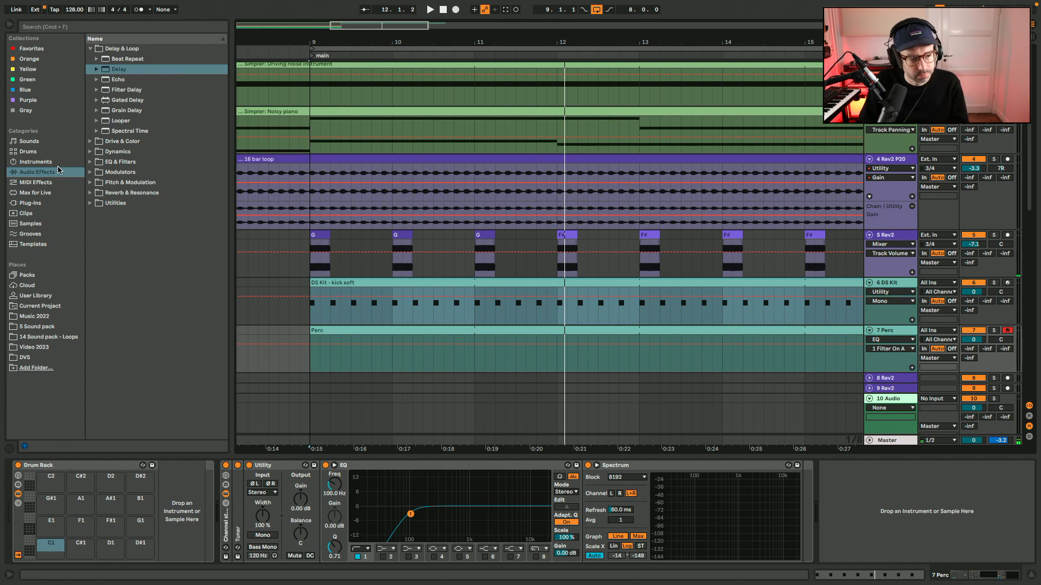
pyautogui.click(53, 154)
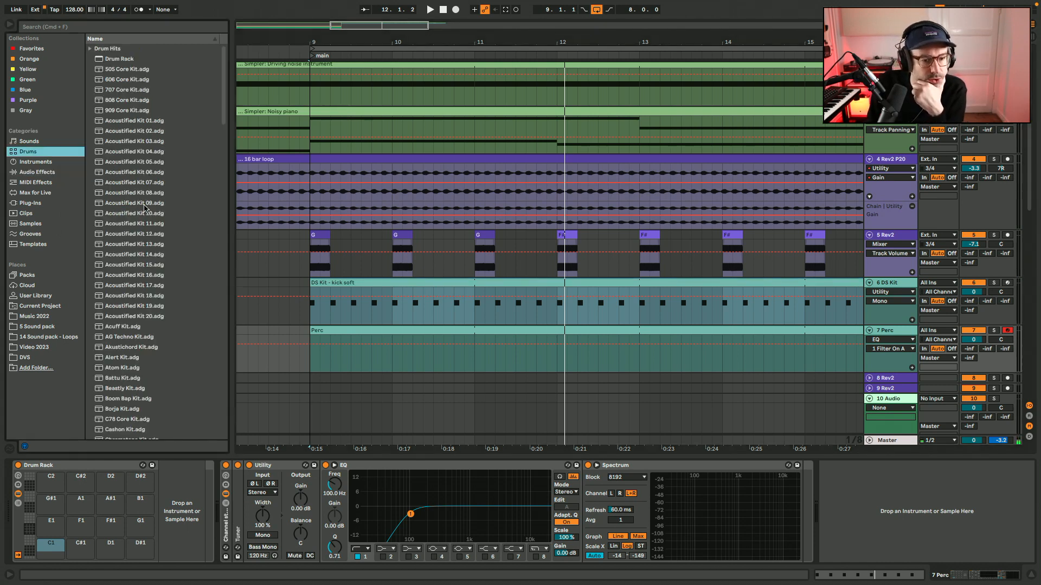
pyautogui.scroll(-5, 145, 208)
pyautogui.click(135, 175)
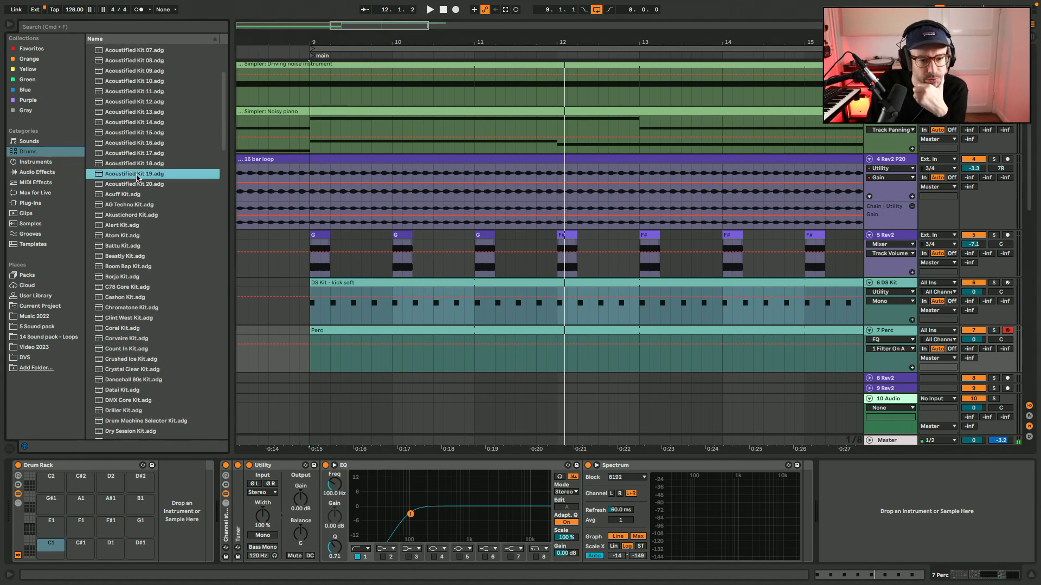
# Add Shaker notes on every offbeat eighth of the two-bar Perc loop, play it and enlarge the velocity lane.
pyautogui.doubleClick(353, 332)
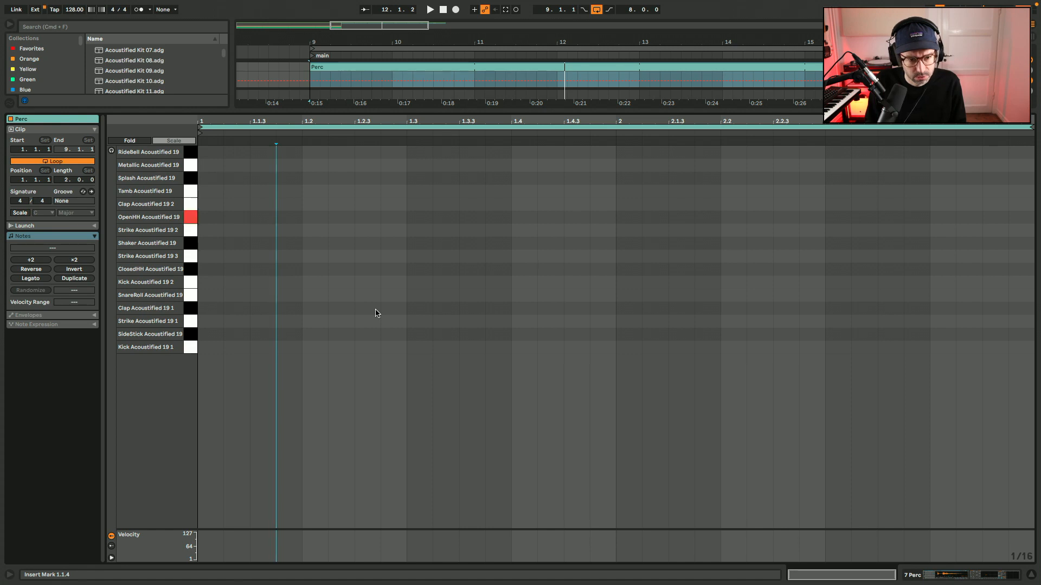
pyautogui.doubleClick(263, 243)
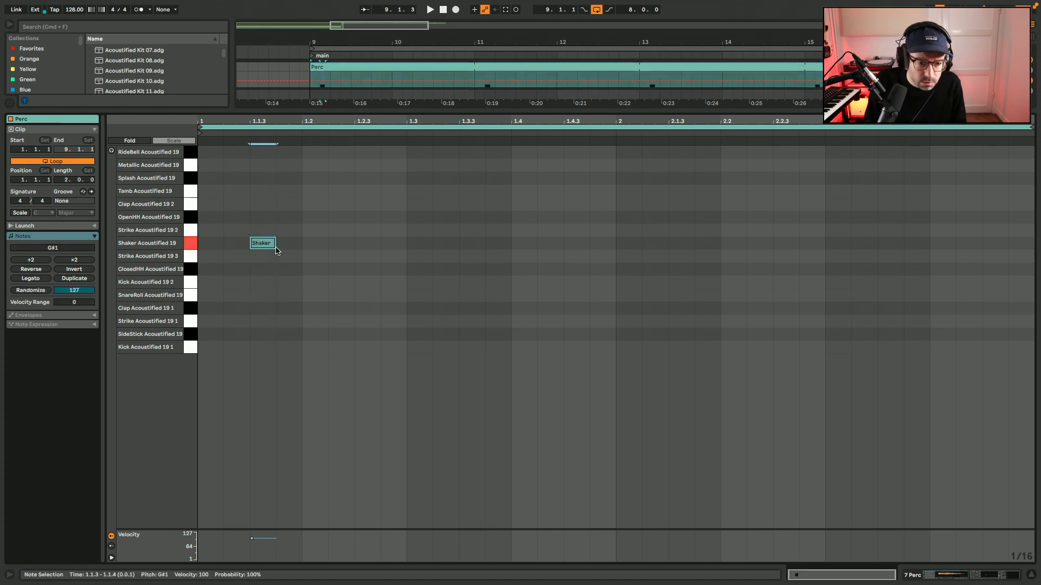
pyautogui.press('super+d')
pyautogui.press('super+d')
pyautogui.press('super+d')
pyautogui.press('super+d')
pyautogui.press('super+d')
pyautogui.press('super+d')
pyautogui.press('super+d')
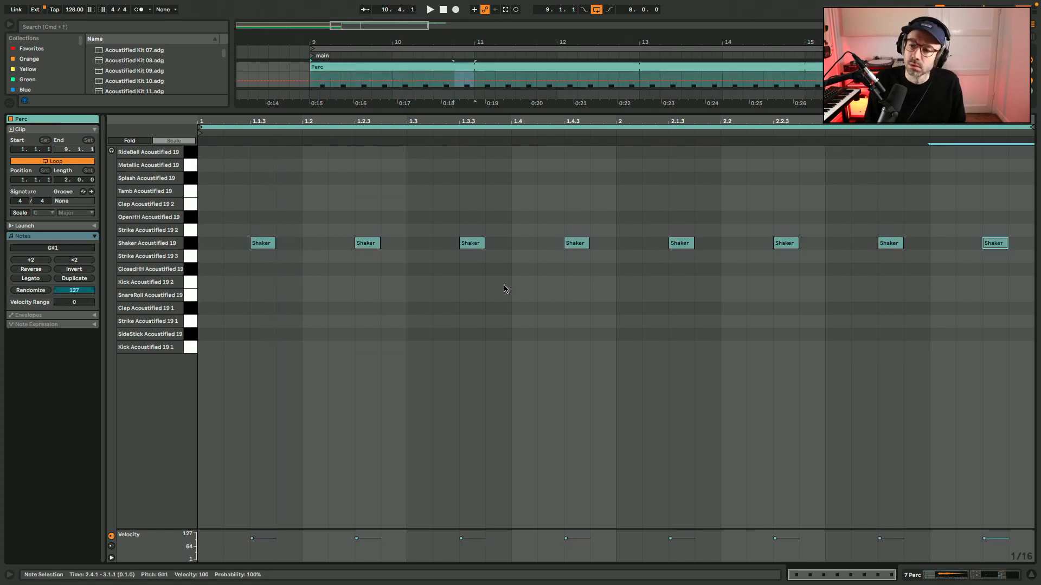
pyautogui.click(372, 532)
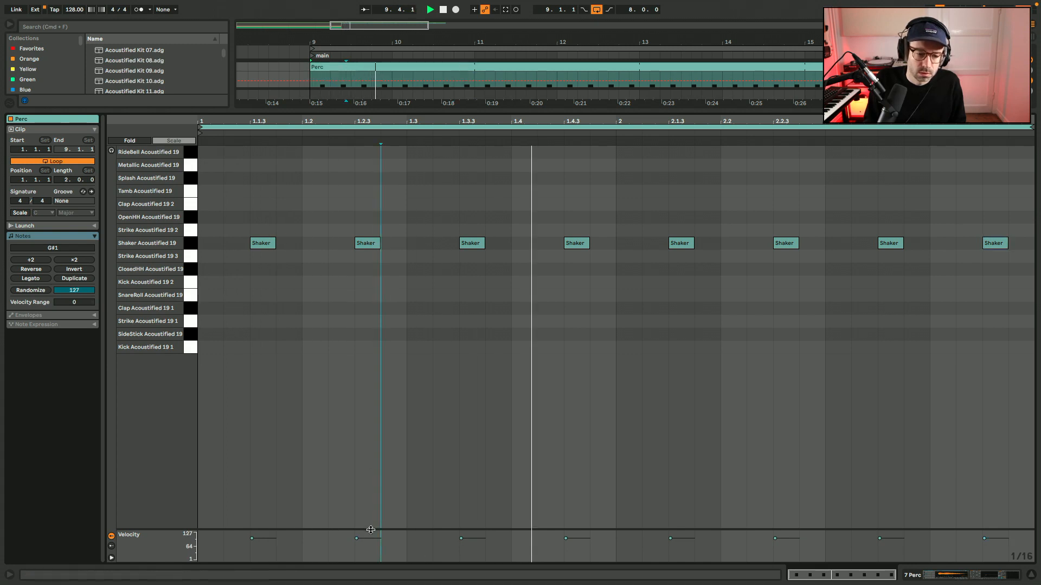
pyautogui.moveTo(371, 530); pyautogui.dragTo(371, 524)
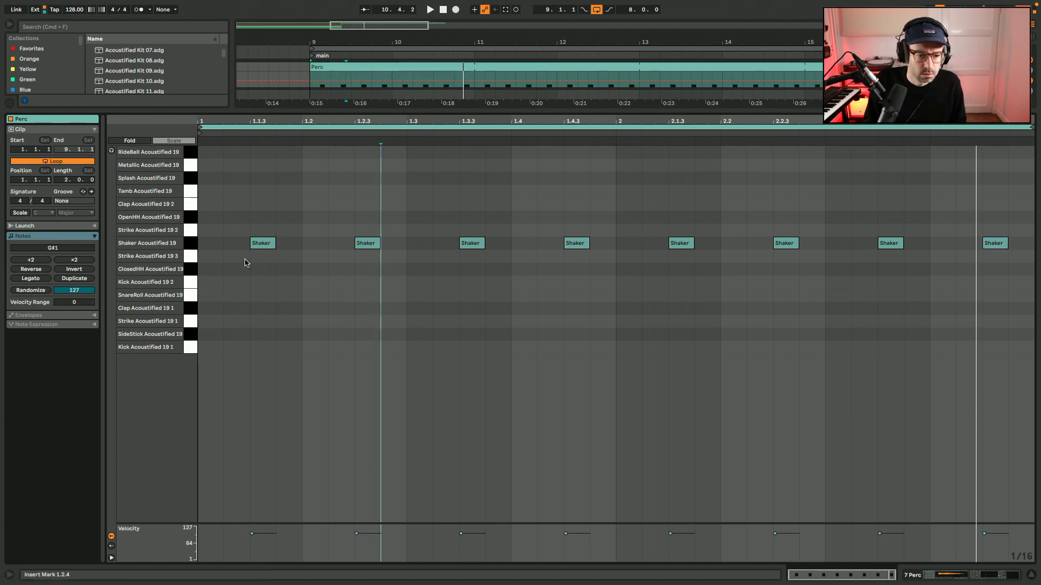
# Try the offbeat notes on the open hi-hat, move them all to ClosedHH Acoustified 19 (F#1), and play the loop.
pyautogui.moveTo(246, 263); pyautogui.dragTo(1020, 114)
pyautogui.press('space')
pyautogui.press('Up')
pyautogui.press('Up')
pyautogui.press('space')
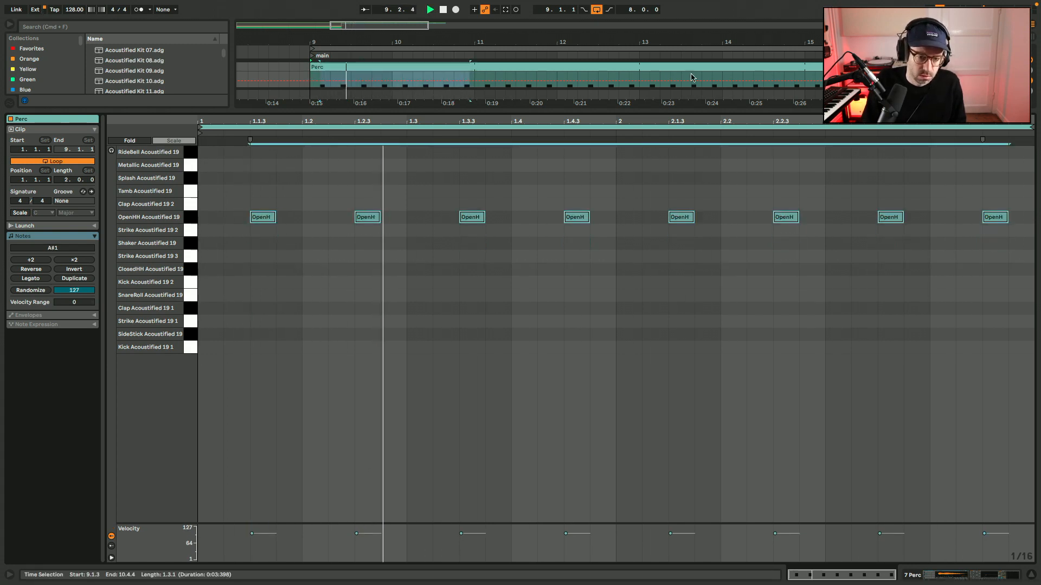
pyautogui.press('Down')
pyautogui.press('Down')
pyautogui.press('Down')
pyautogui.press('Down')
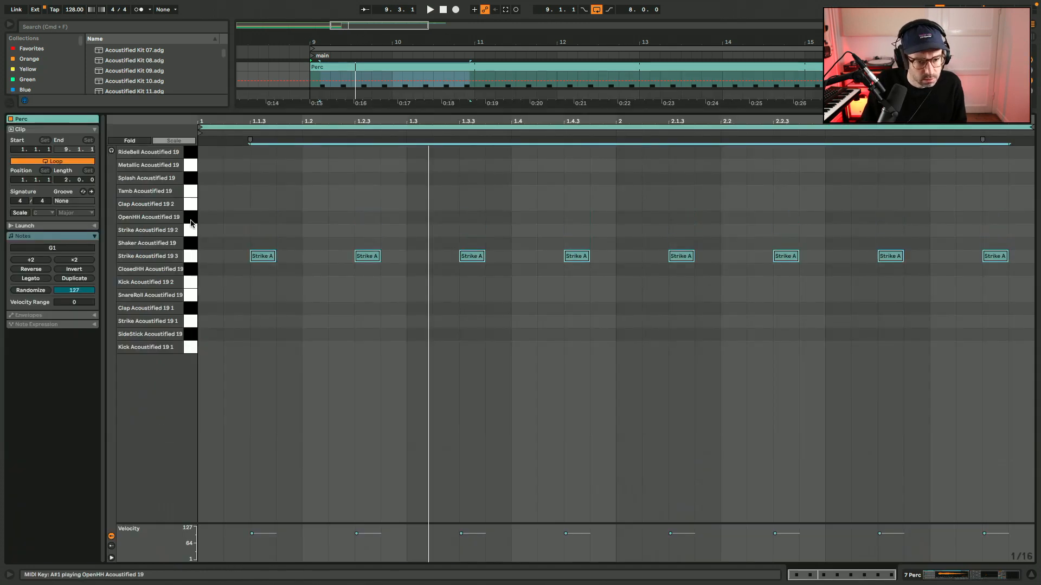
pyautogui.press('space')
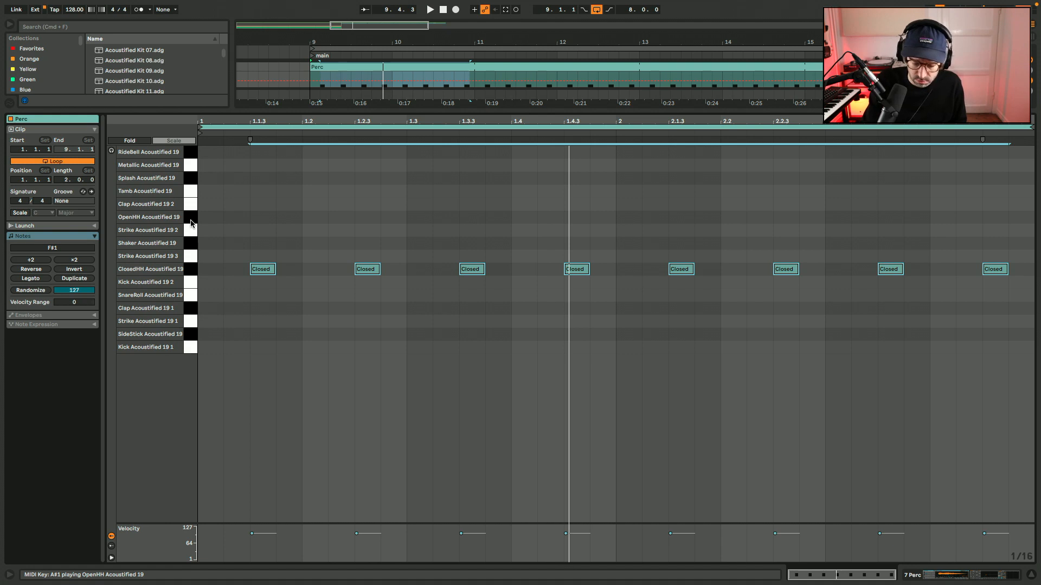
pyautogui.press('space')
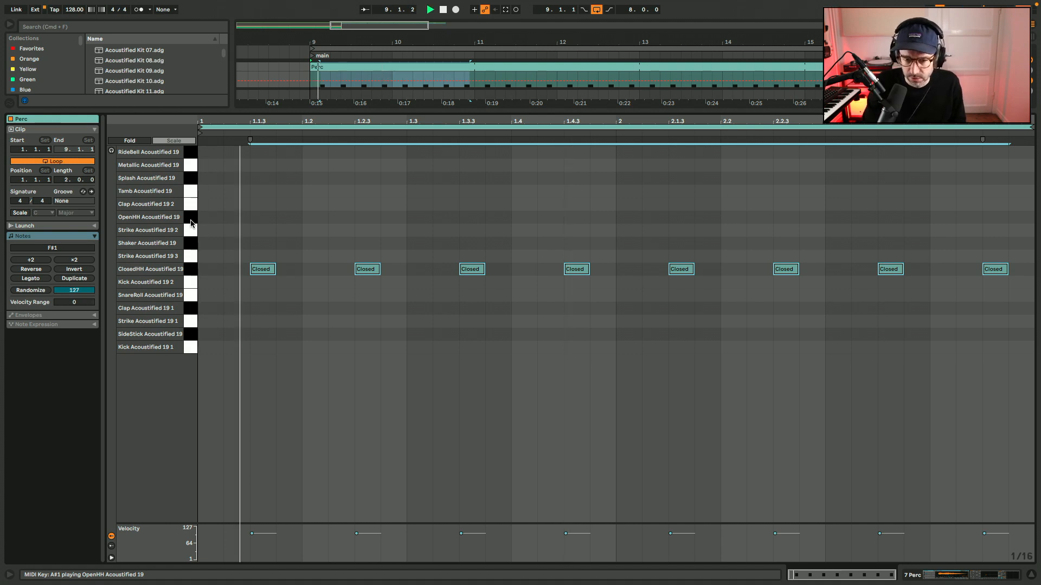
# Duplicate the closed hi-hat note at 1.4.3 to 1.4.4 and set the copy's velocity to 68.
pyautogui.click(483, 307)
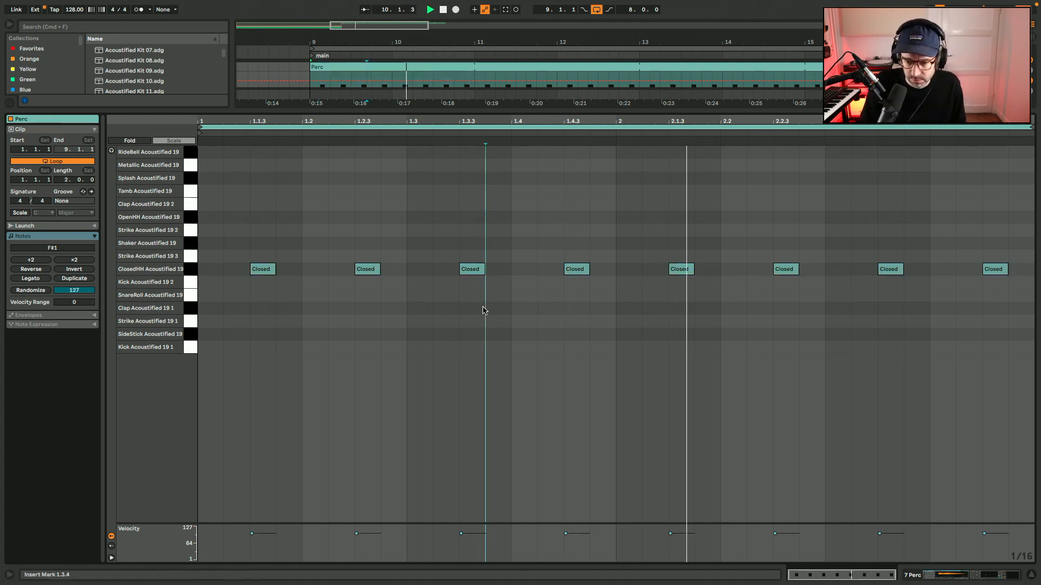
pyautogui.moveTo(549, 292); pyautogui.dragTo(605, 270)
pyautogui.press('super+d')
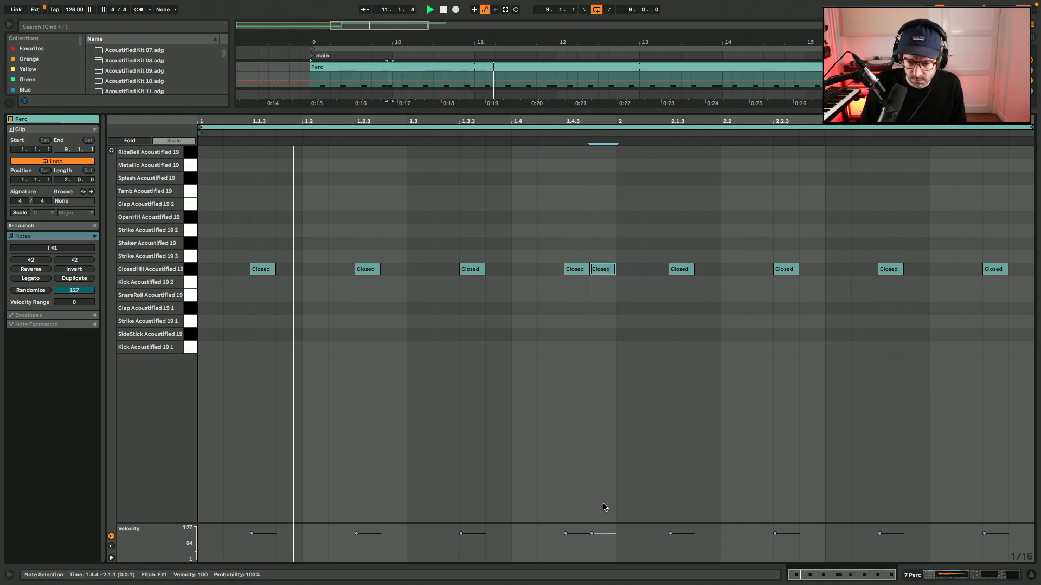
pyautogui.moveTo(609, 534); pyautogui.dragTo(602, 542)
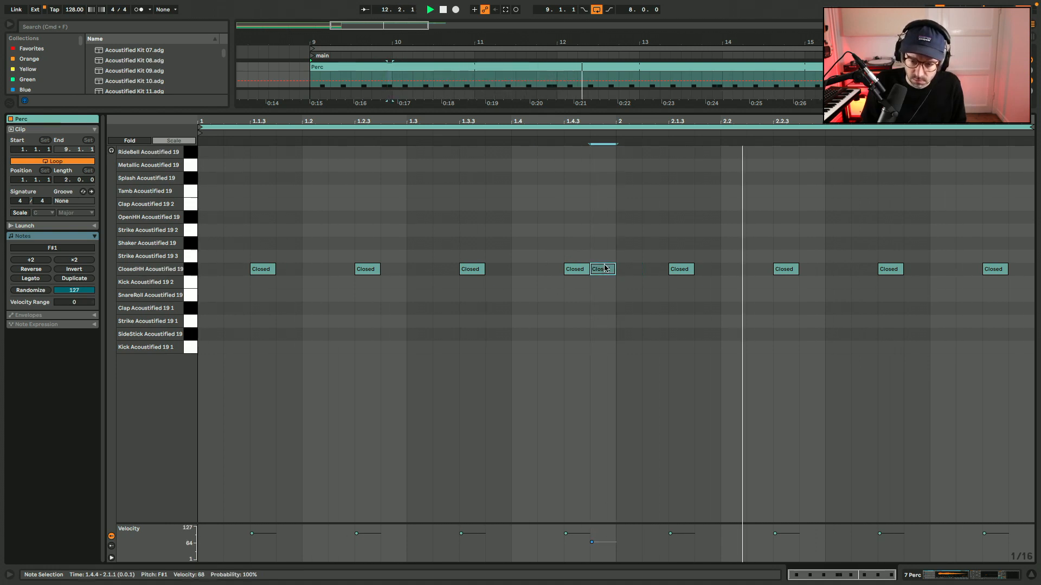
# Copy the softer closed hi-hat note to 1.4.1, and copy the notes from 1.4.1 to 1.4.4 to the same beat of bar two.
pyautogui.moveTo(601, 269); pyautogui.dragTo(522, 271)
pyautogui.moveTo(532, 542); pyautogui.dragTo(531, 554)
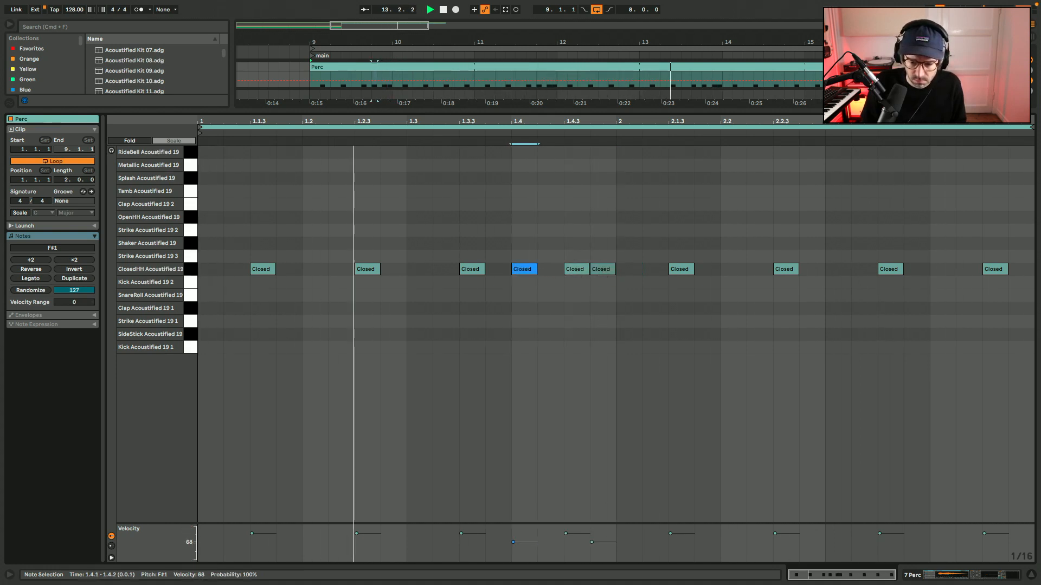
pyautogui.moveTo(515, 289); pyautogui.dragTo(607, 269)
pyautogui.moveTo(534, 274); pyautogui.dragTo(950, 279)
pyautogui.hotkey('shift', 'Tab')
pyautogui.hscroll(3, 635, 219)
pyautogui.scroll(2, 635, 220)
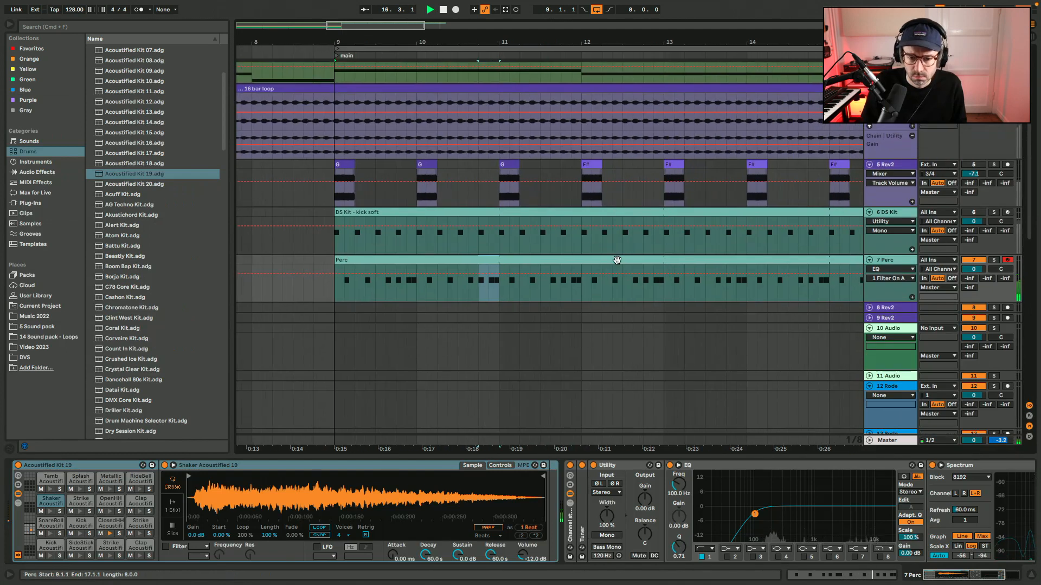
# Rename the Perc track's clip as hihat, hide the browser, and set the track's volume to -3.0 dB.
pyautogui.click(617, 261)
pyautogui.press('Return')
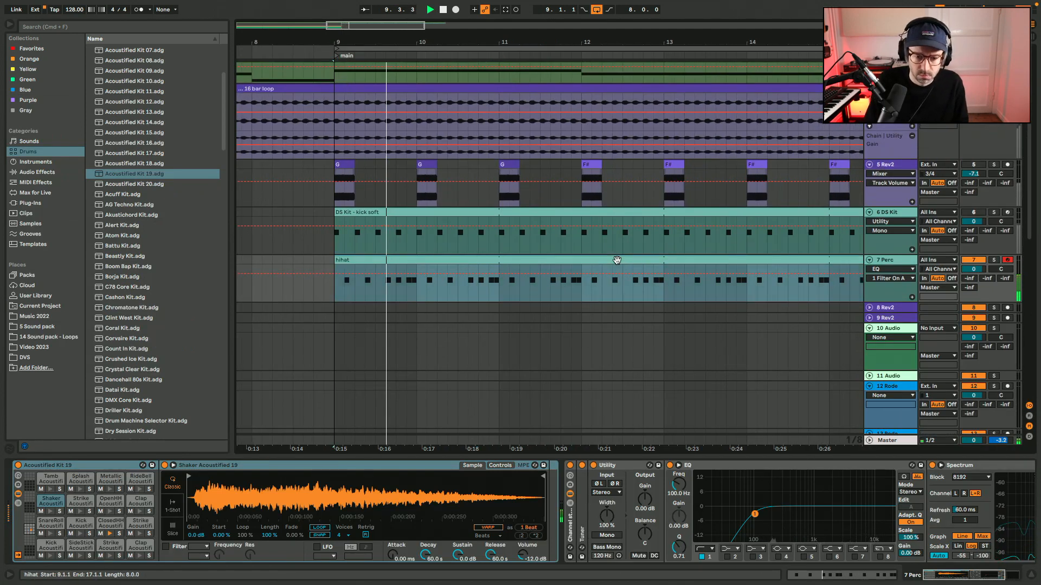
pyautogui.press('super+alt+b')
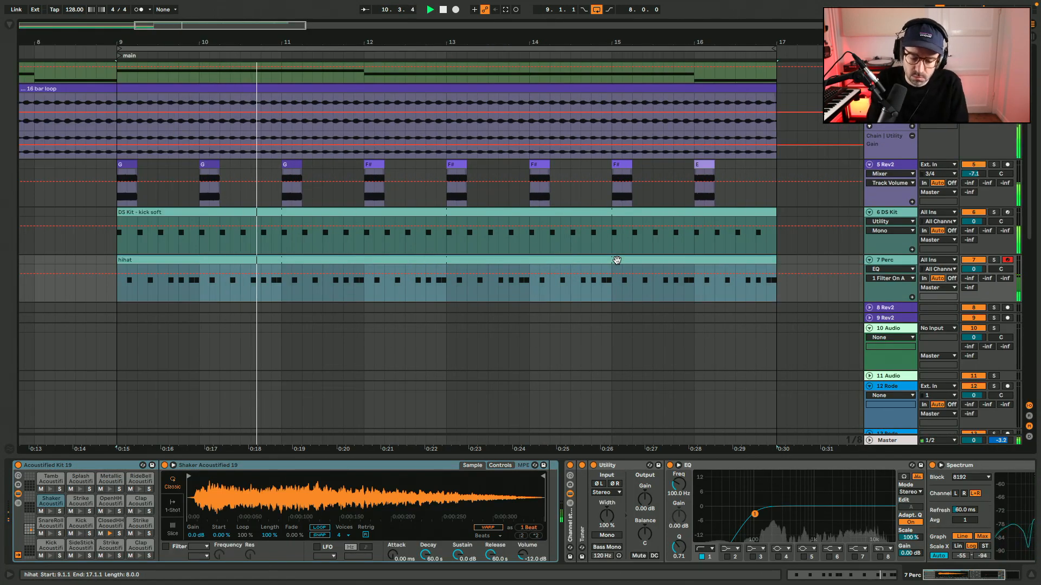
pyautogui.moveTo(965, 271); pyautogui.dragTo(965, 274)
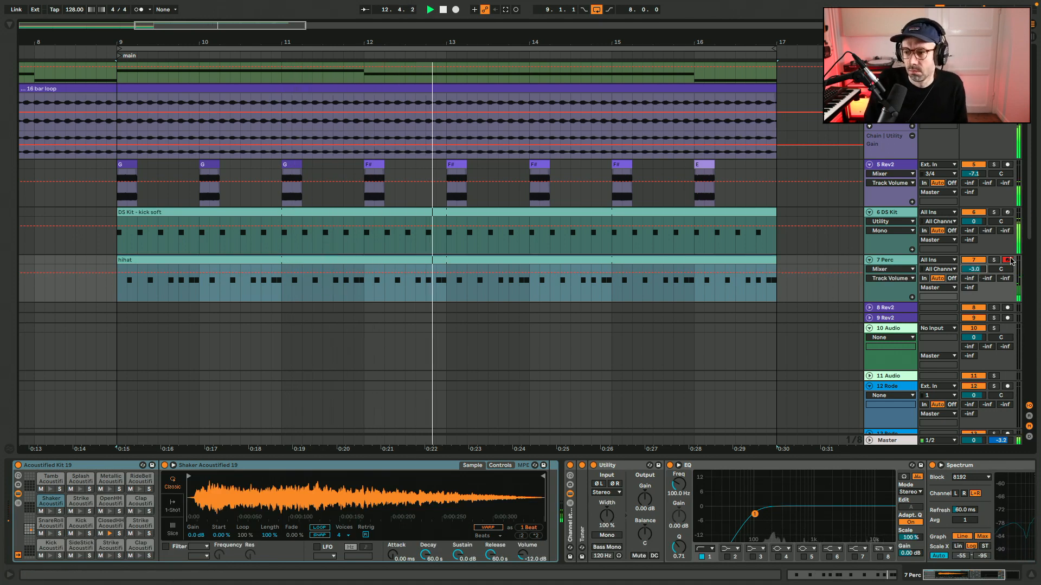
# Set the low-cut frequency of the Perc track's EQ to 250 Hz and hide the device view.
pyautogui.scroll(3, 896, 260)
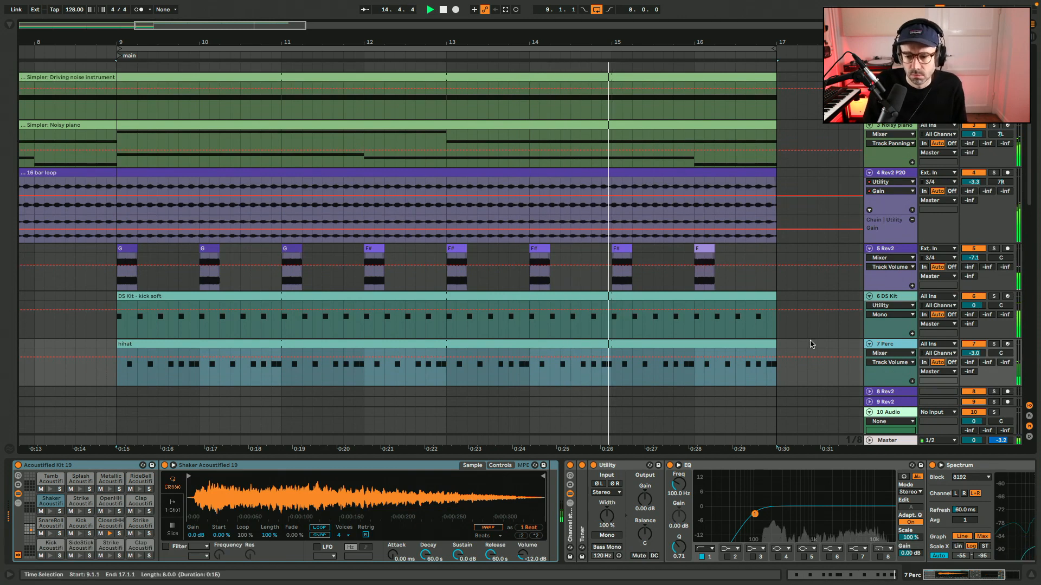
pyautogui.click(684, 486)
pyautogui.moveTo(685, 486); pyautogui.dragTo(686, 488)
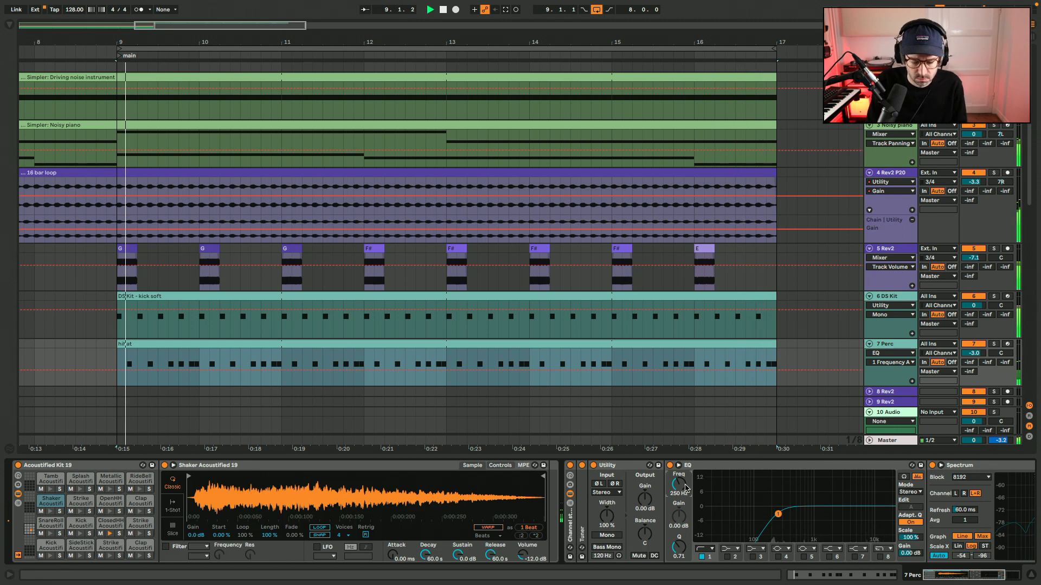
pyautogui.press('super+alt+l')
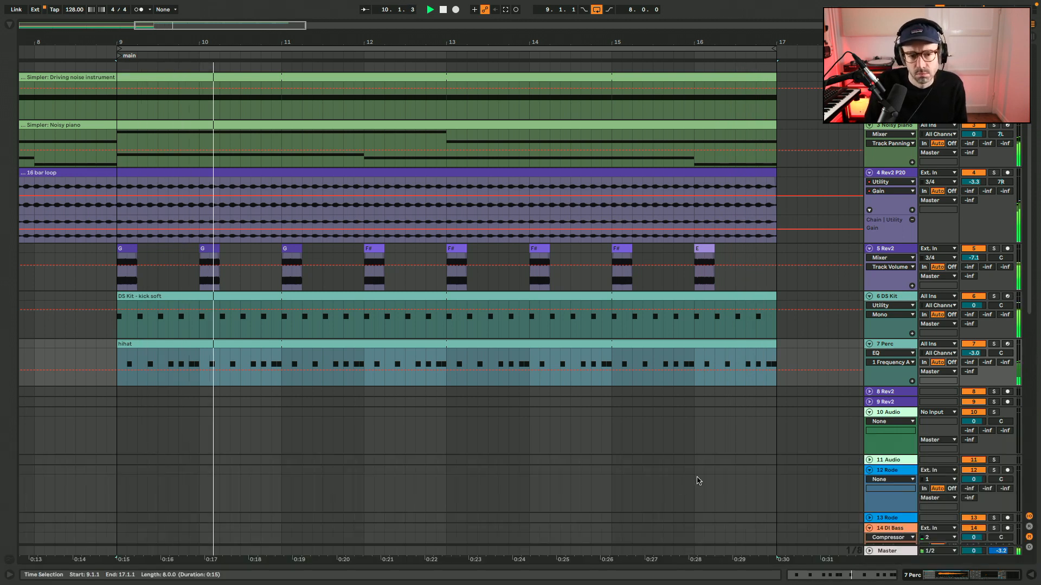
# Rename the clip on the Perc track as Hi-hat.
pyautogui.click(640, 345)
pyautogui.press('Left')
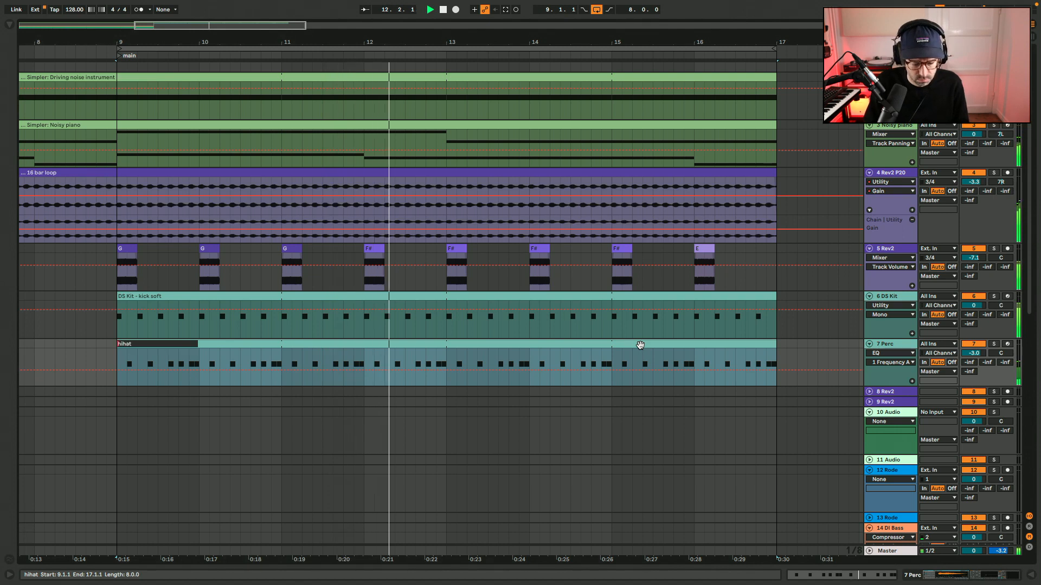
pyautogui.write('Hi')
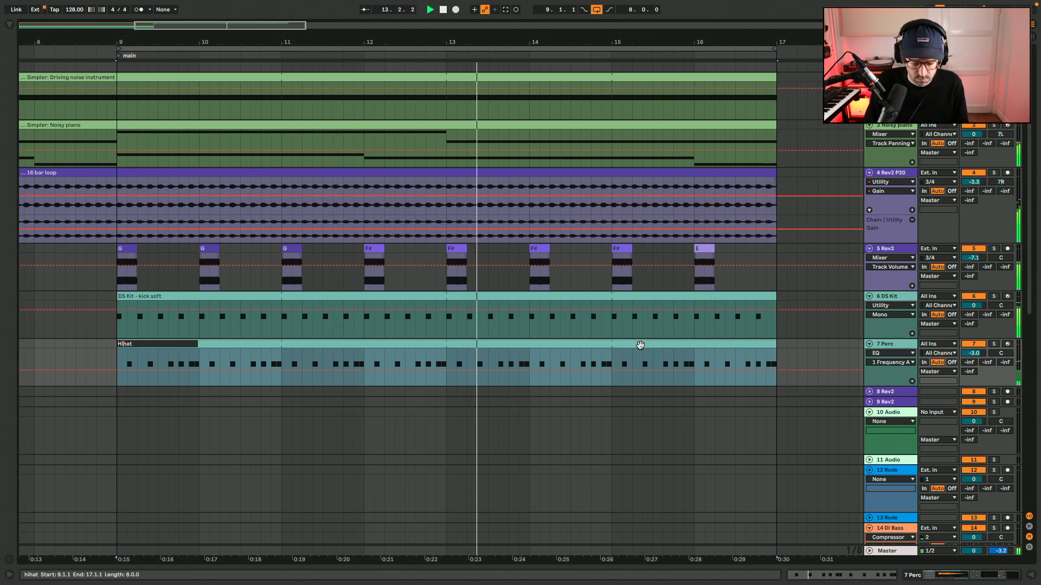
pyautogui.write('-')
pyautogui.press('Return')
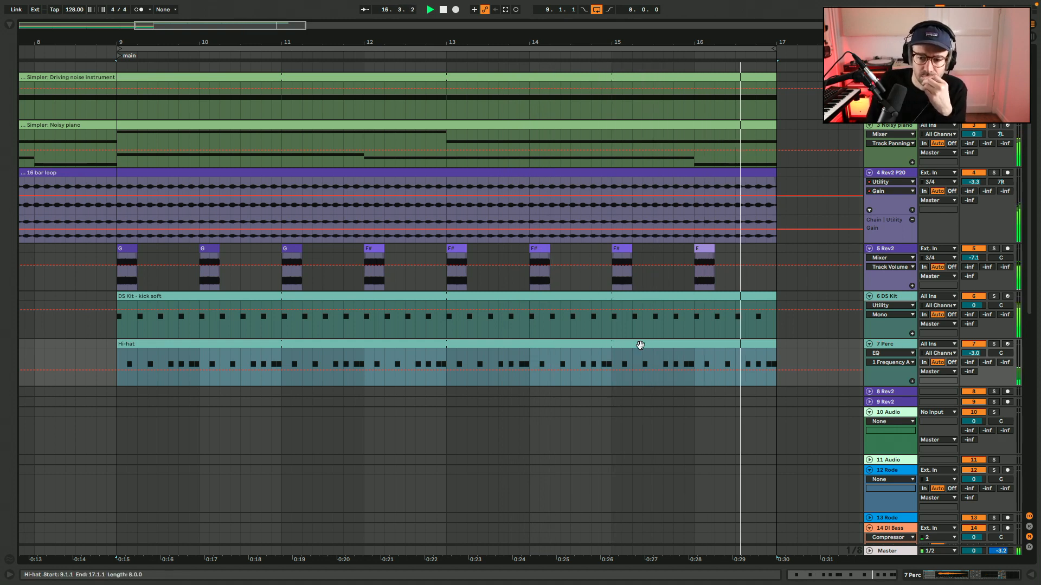
# Set the volume of track 5 Rev2 to -6.5 dB.
pyautogui.click(980, 260)
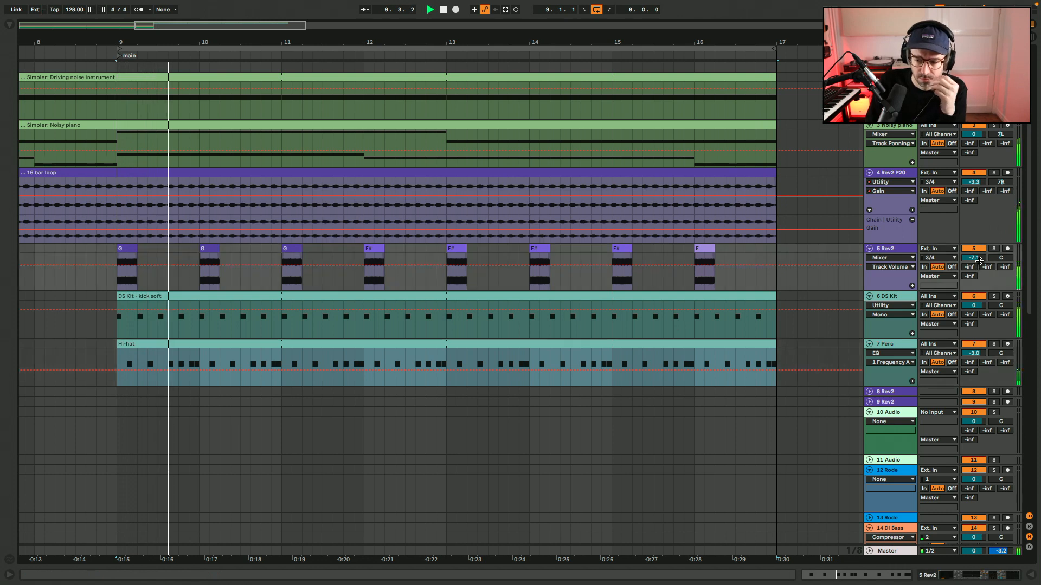
pyautogui.write('-6.5')
pyautogui.press('Return')
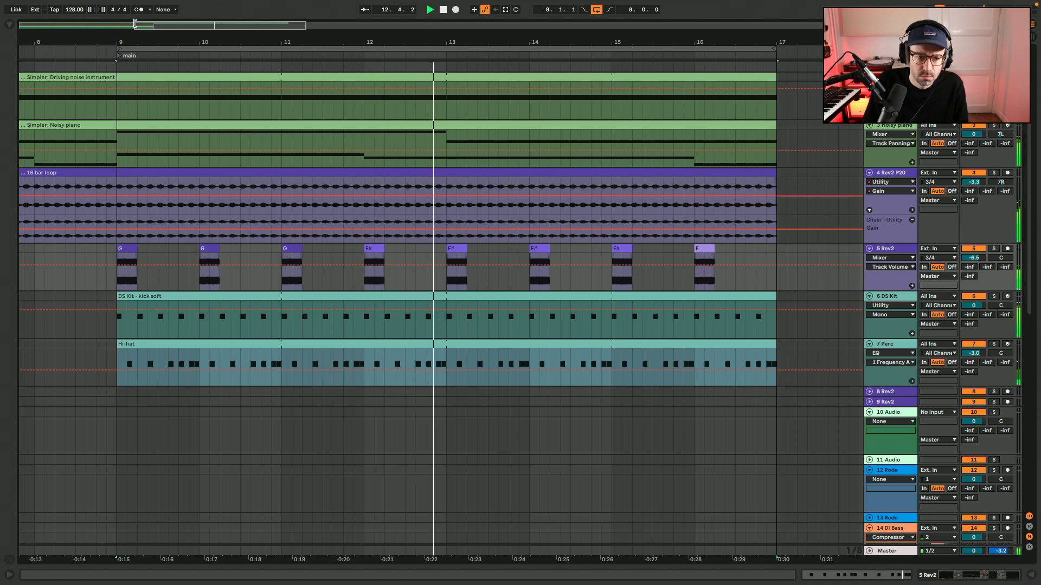
# Loop the arrangement over the full 16-bar length of the Driving noise instrument clip, starting at bar 1.
pyautogui.moveTo(134, 27); pyautogui.dragTo(40, 27)
pyautogui.click(426, 78)
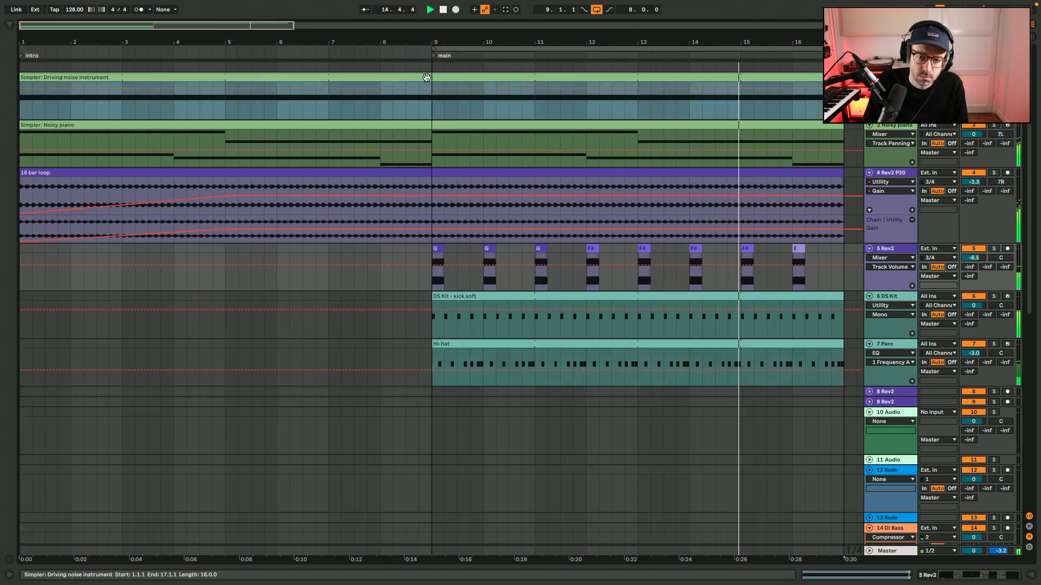
pyautogui.hotkey('ctrl', 'l')
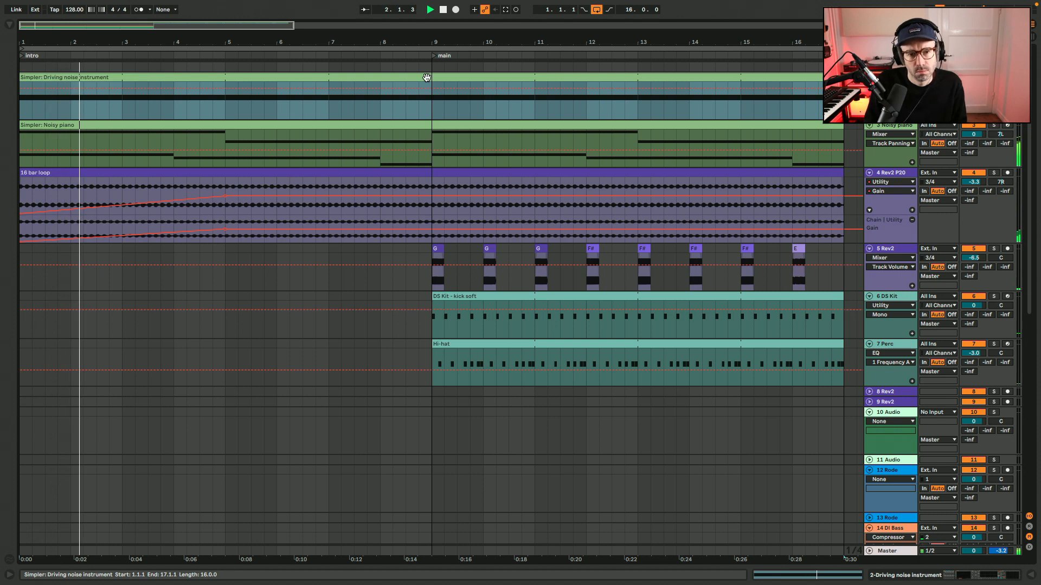
# Add a locator at bar 3 during playback and move it to bar 5.
pyautogui.press('l')
pyautogui.click(122, 56)
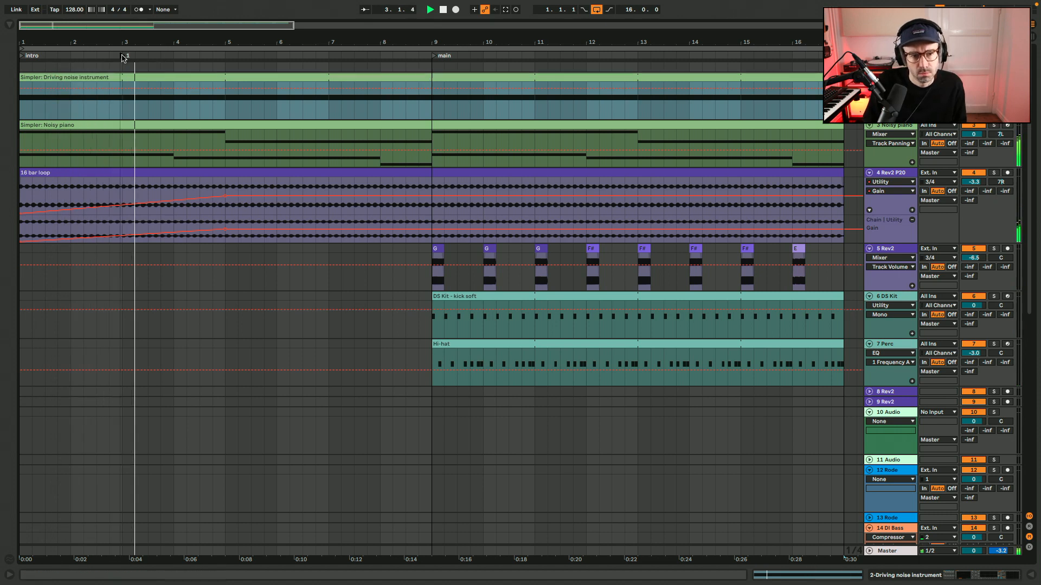
pyautogui.moveTo(123, 57); pyautogui.dragTo(228, 69)
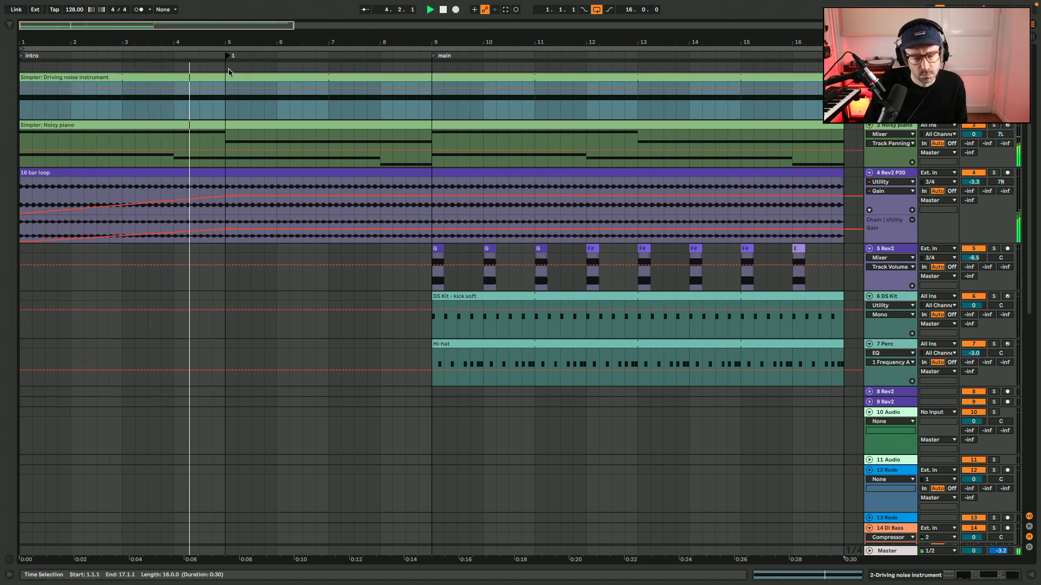
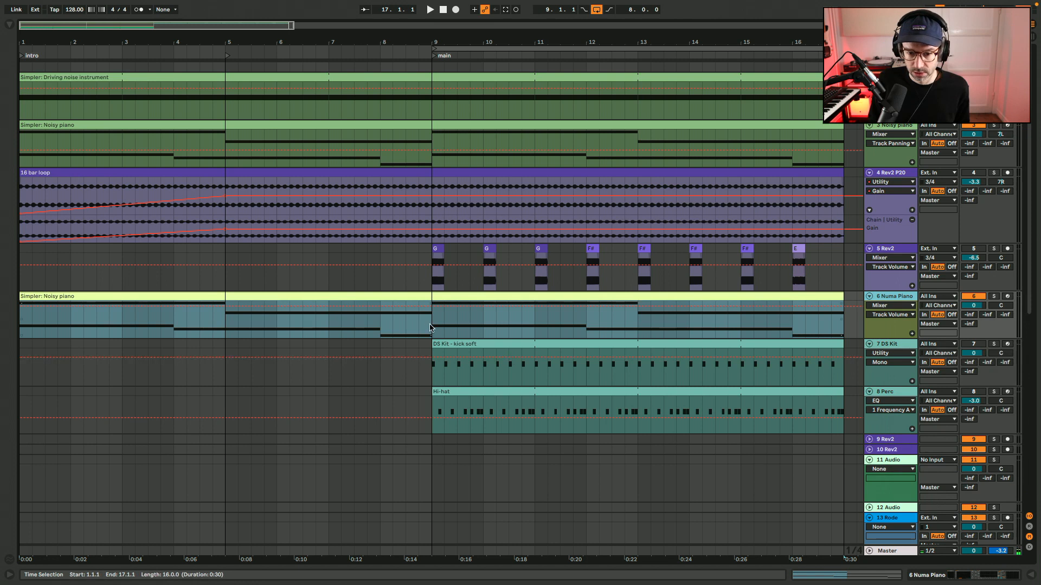
# Split the Noisy piano clip on the Numa Piano track at bar 9 and delete its part before bar 9.
pyautogui.click(430, 328)
pyautogui.hotkey('ctrl', 'e')
pyautogui.click(417, 295)
pyautogui.press('Delete')
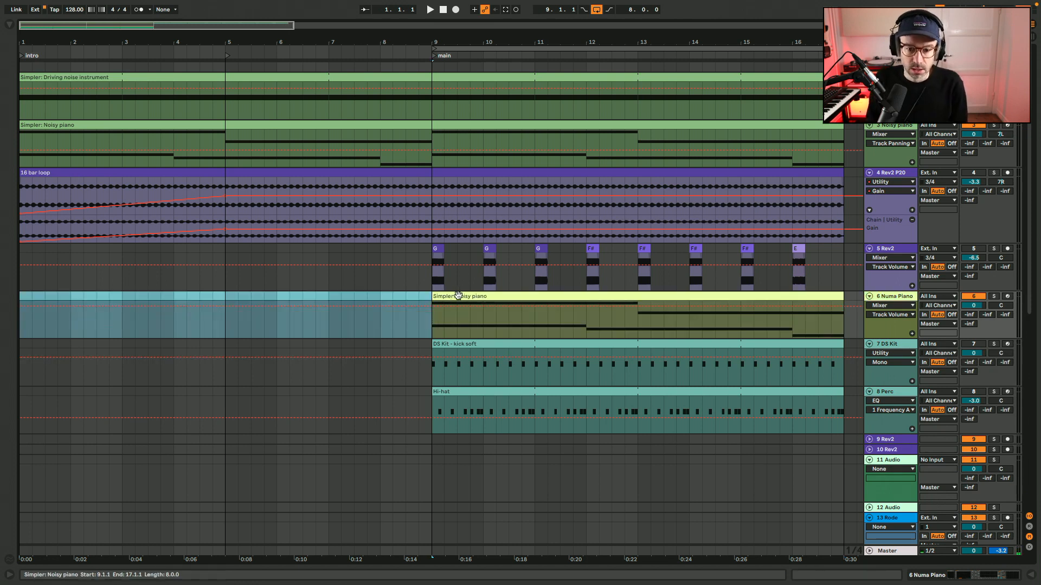
pyautogui.click(459, 296)
pyautogui.hscroll(4, 554, 271)
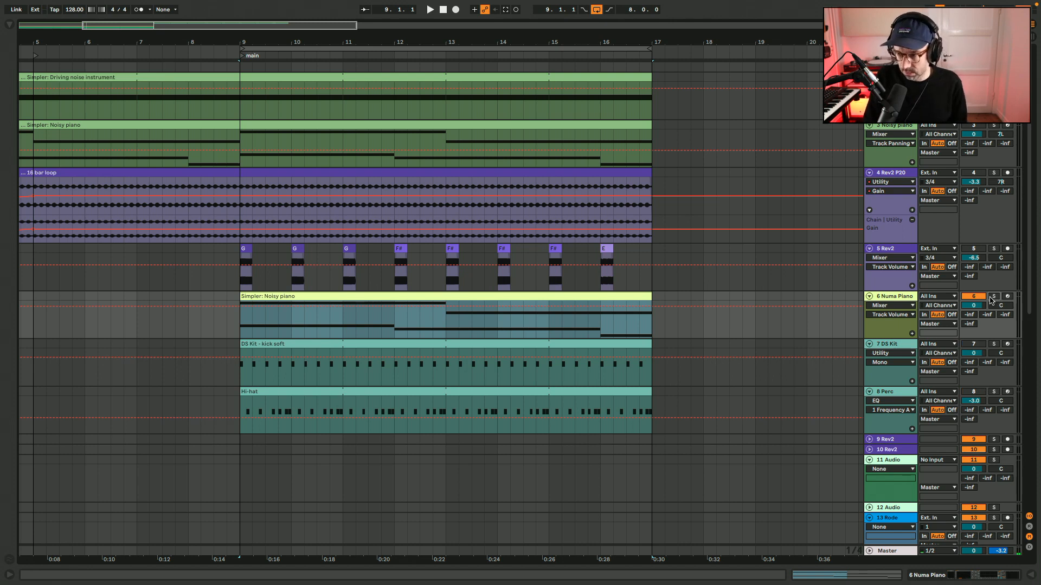
# Rename the clip on the Numa Piano track as Simpler: chords while the arrangement plays.
pyautogui.press('space')
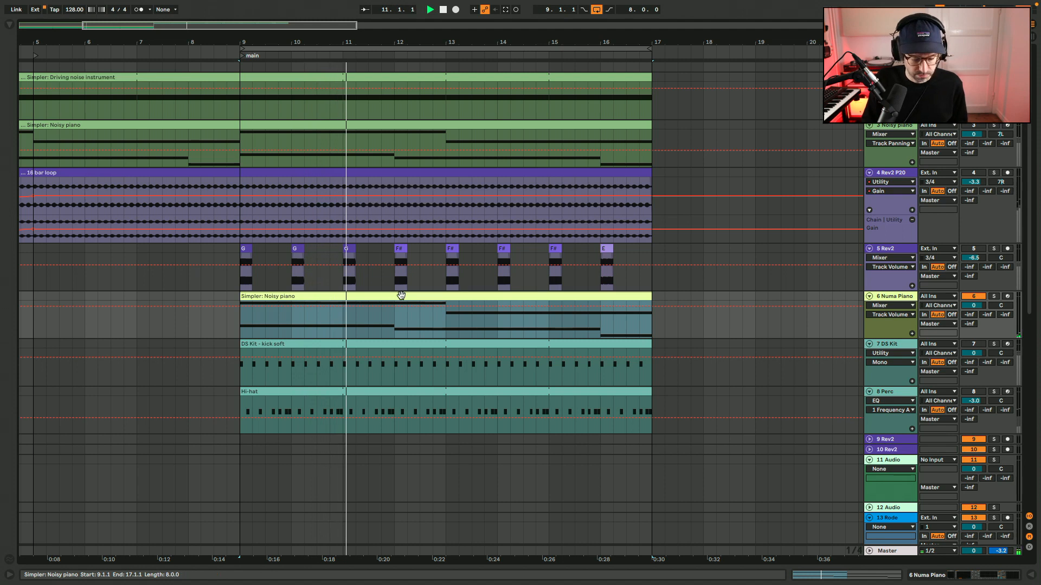
pyautogui.press('super+r')
pyautogui.press('Right')
pyautogui.press('BackSpace')
pyautogui.press('BackSpace')
pyautogui.press('BackSpace')
pyautogui.press('BackSpace')
pyautogui.press('BackSpace')
pyautogui.press('BackSpace')
pyautogui.press('BackSpace')
pyautogui.press('BackSpace')
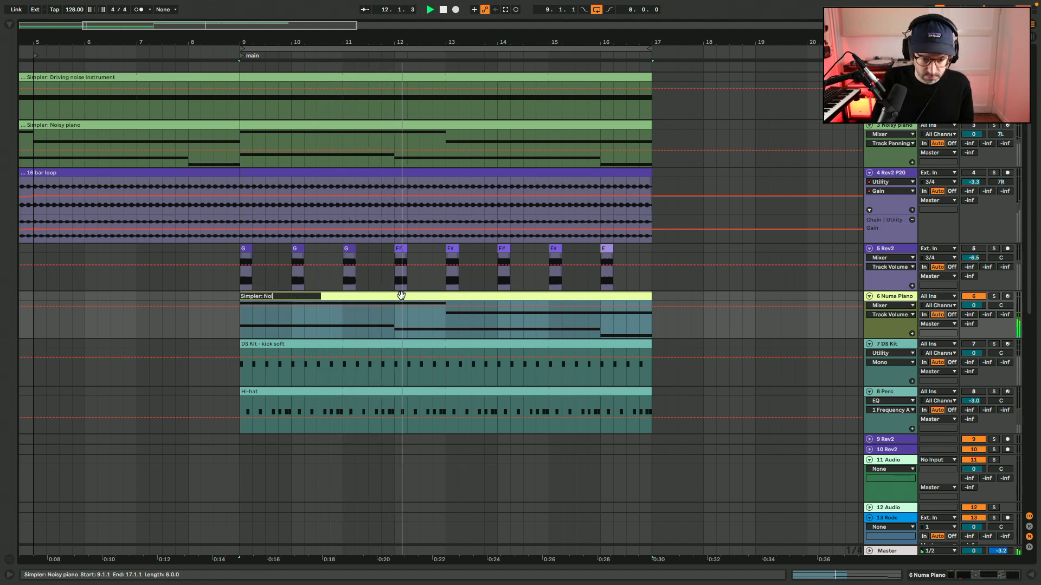
pyautogui.press('BackSpace')
pyautogui.press('BackSpace')
pyautogui.press('BackSpace')
pyautogui.write('chords')
pyautogui.press('Return')
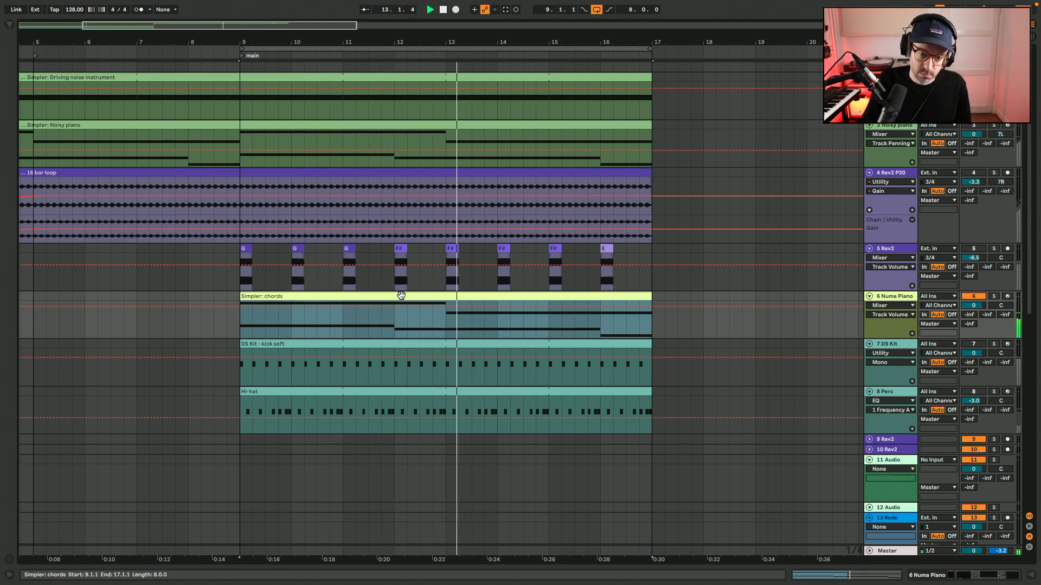
# Replace the clip name's prefix so that it reads Numa: chords.
pyautogui.press('super+r')
pyautogui.press('Left')
pyautogui.write('N')
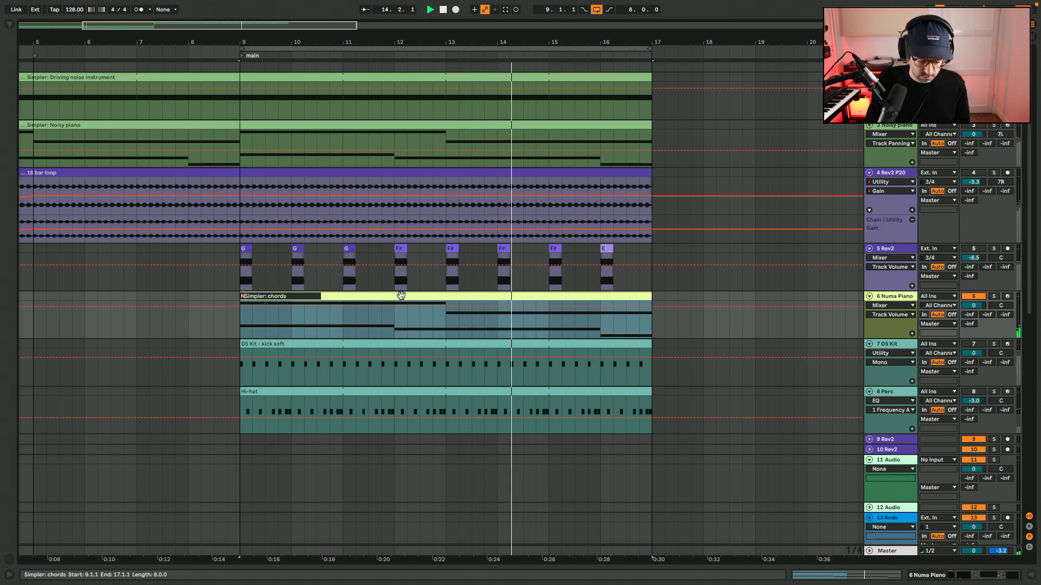
pyautogui.press('Delete')
pyautogui.press('Delete')
pyautogui.press('Delete')
pyautogui.press('Delete')
pyautogui.press('Delete')
pyautogui.press('Delete')
pyautogui.press('Delete')
pyautogui.write('uma')
pyautogui.press('Return')
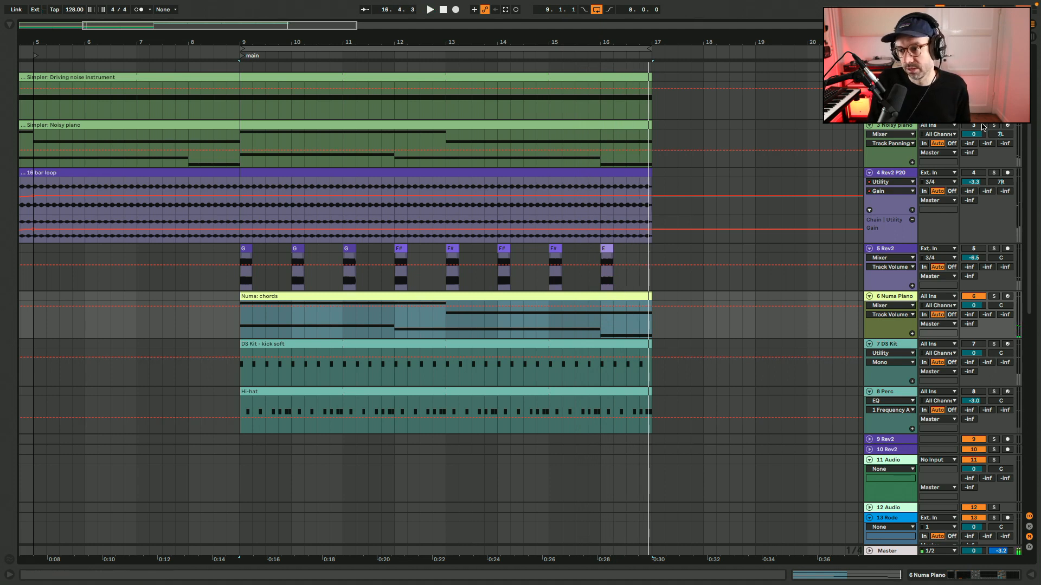
# Open the Numa: chords clip to look at its notes.
pyautogui.moveTo(606, 41); pyautogui.dragTo(752, 78)
pyautogui.doubleClick(353, 297)
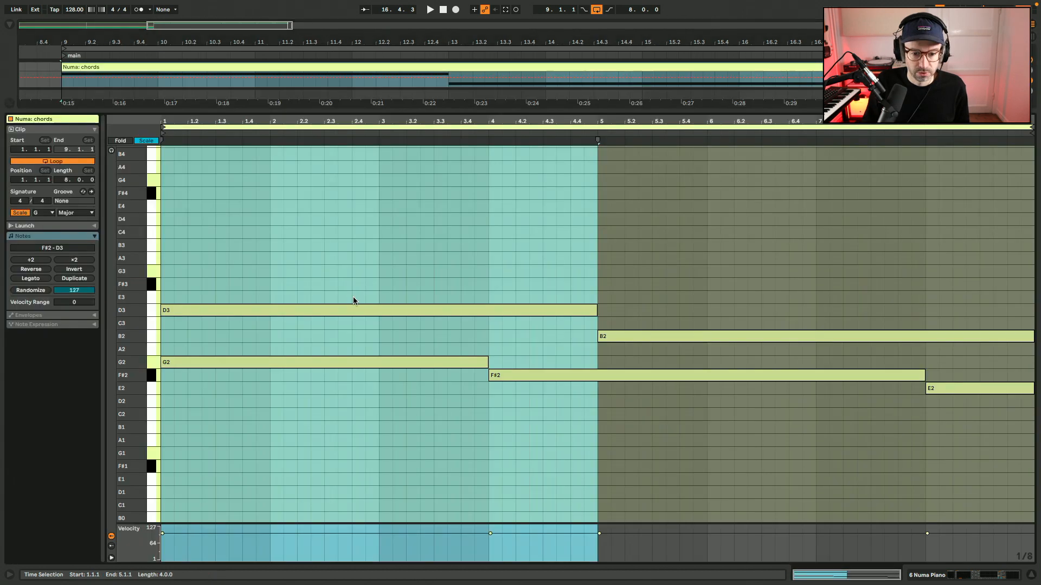
pyautogui.click(350, 275)
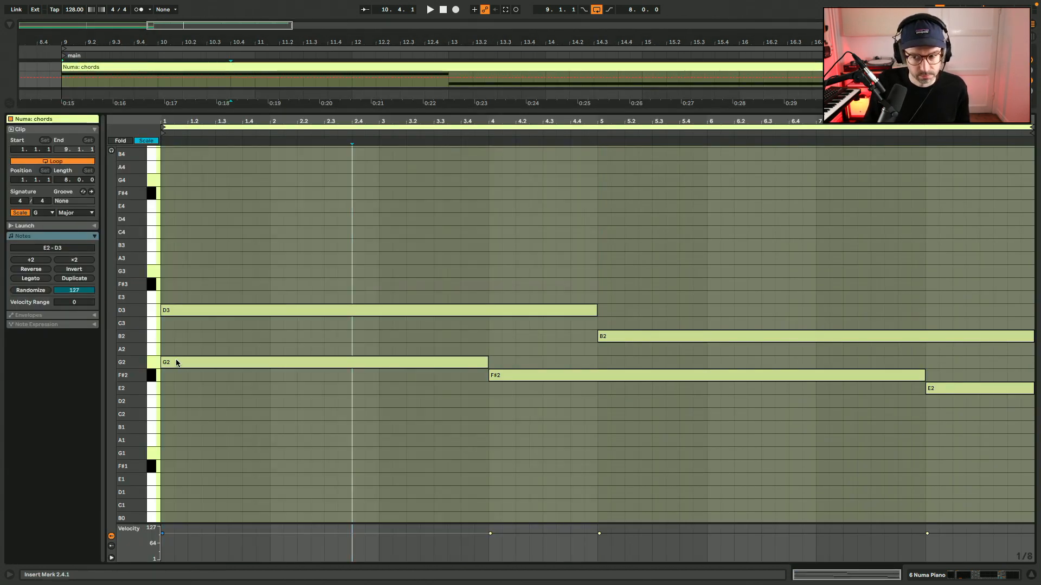
# Open the Numa Player instrument on the Numa Piano track and switch on its Electric Pianos zone.
pyautogui.click(950, 572)
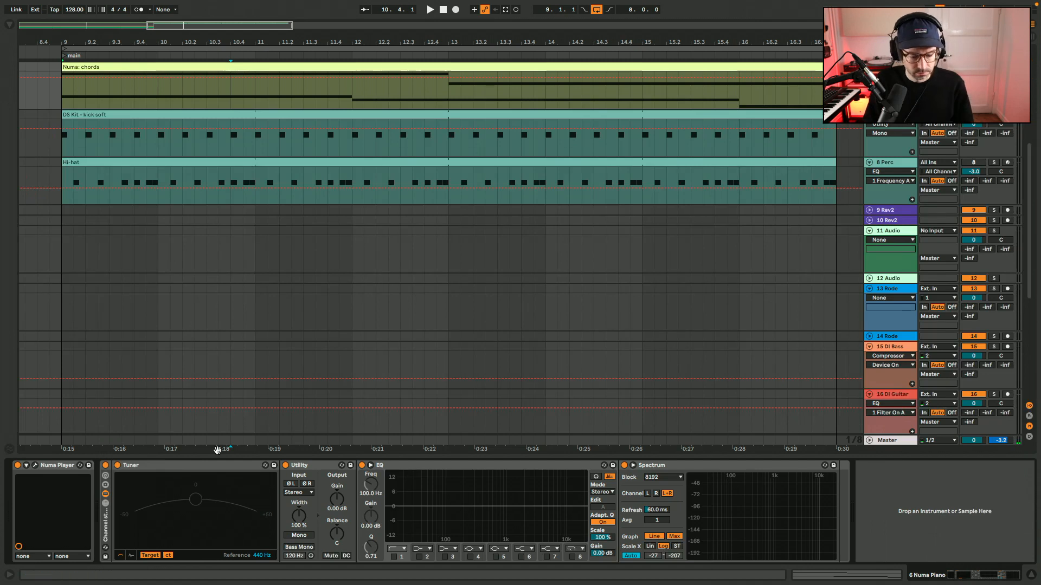
pyautogui.scroll(5, 591, 198)
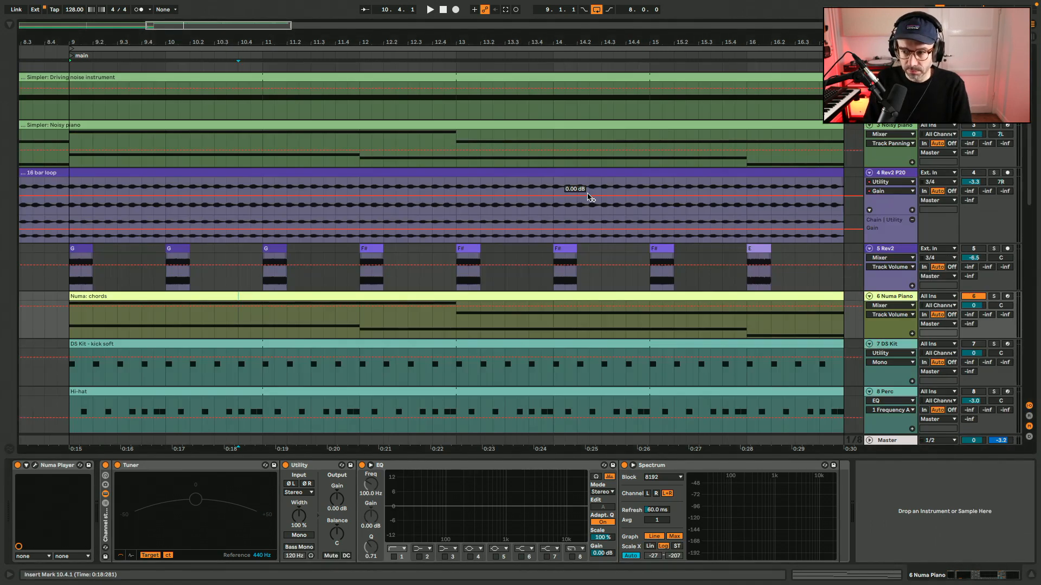
pyautogui.scroll(-8, 591, 198)
pyautogui.scroll(3, 587, 195)
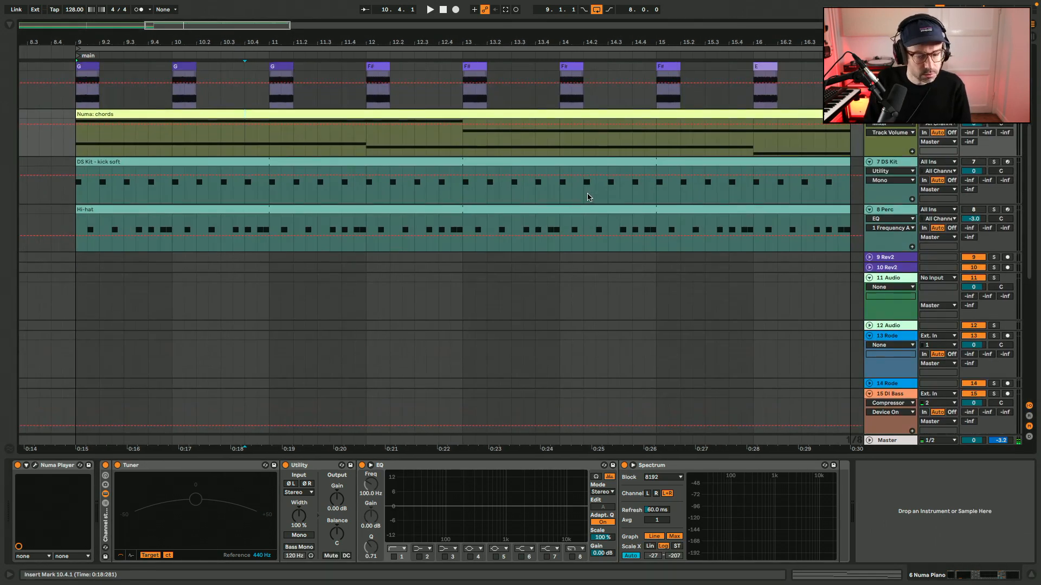
pyautogui.scroll(3, 258, 237)
pyautogui.click(160, 196)
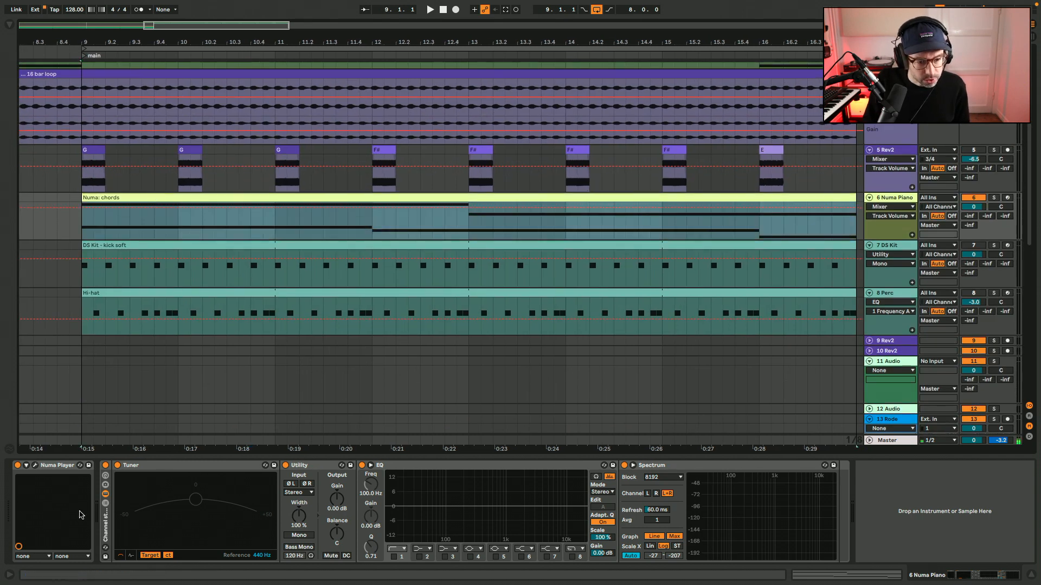
pyautogui.click(35, 466)
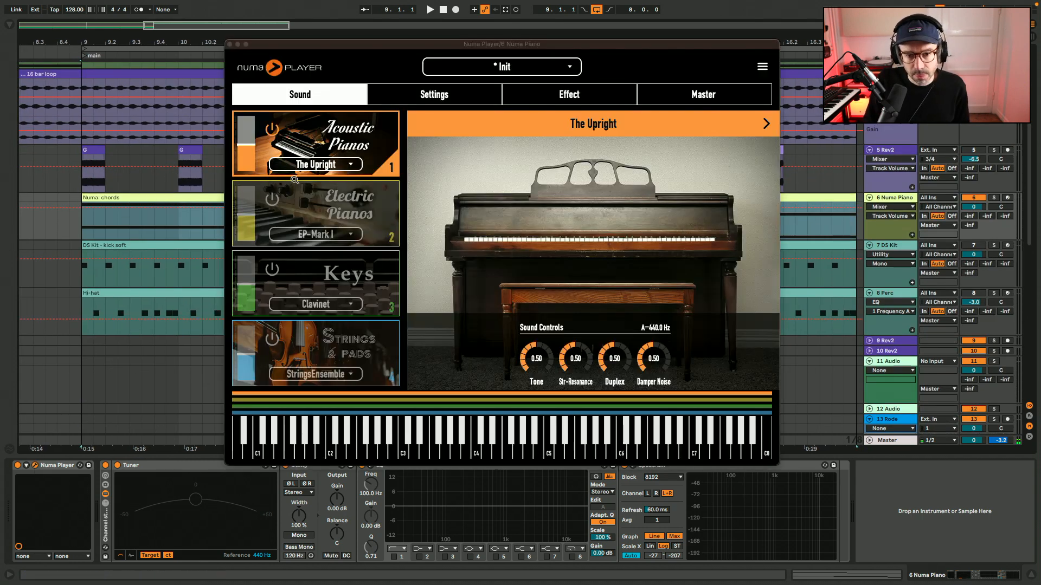
pyautogui.click(271, 199)
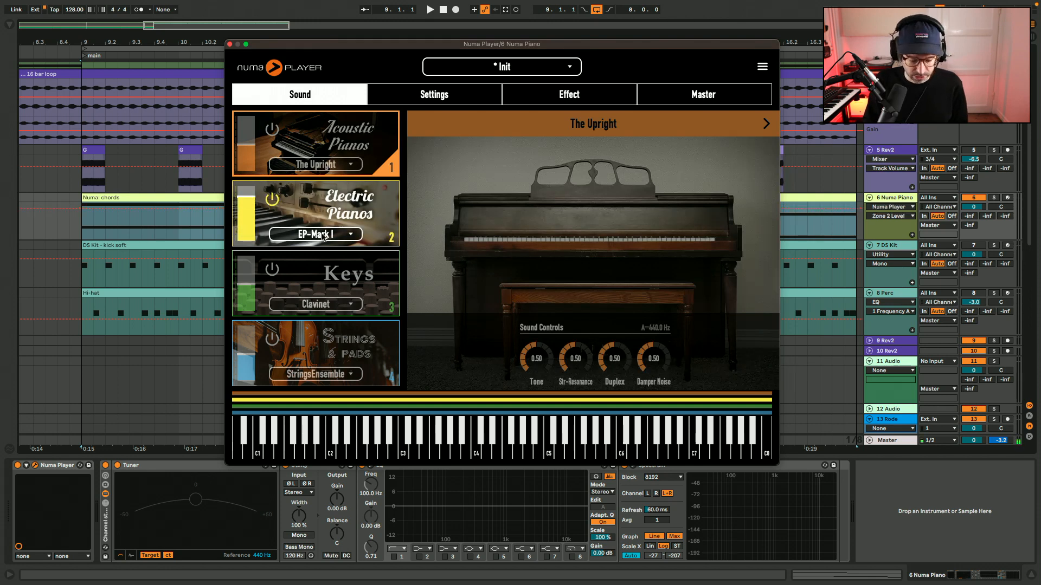
# Arm the Numa Piano track and play test notes with the EP-Mark I sound in different octaves.
pyautogui.click(1007, 197)
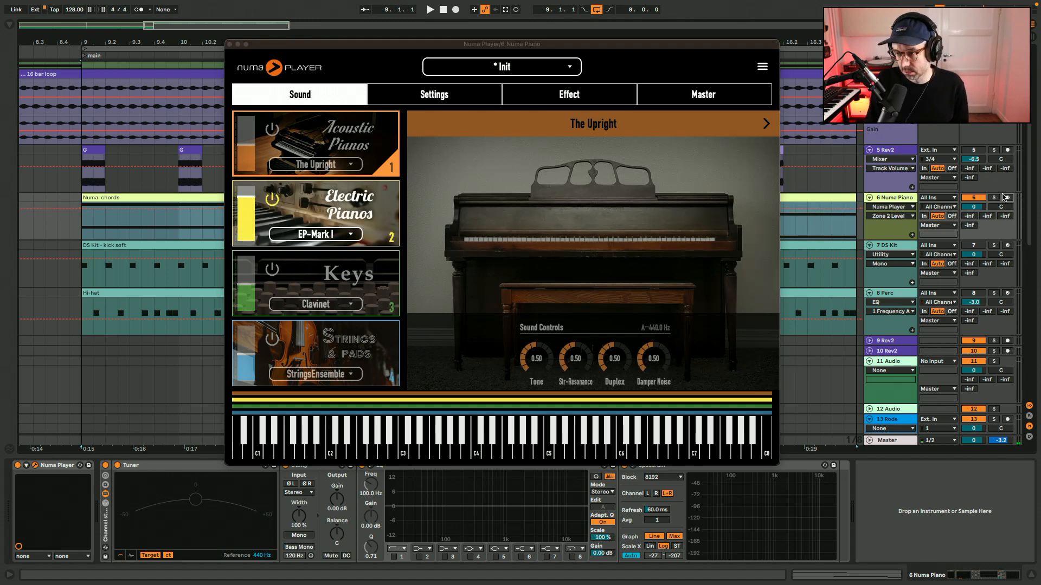
pyautogui.press('g')
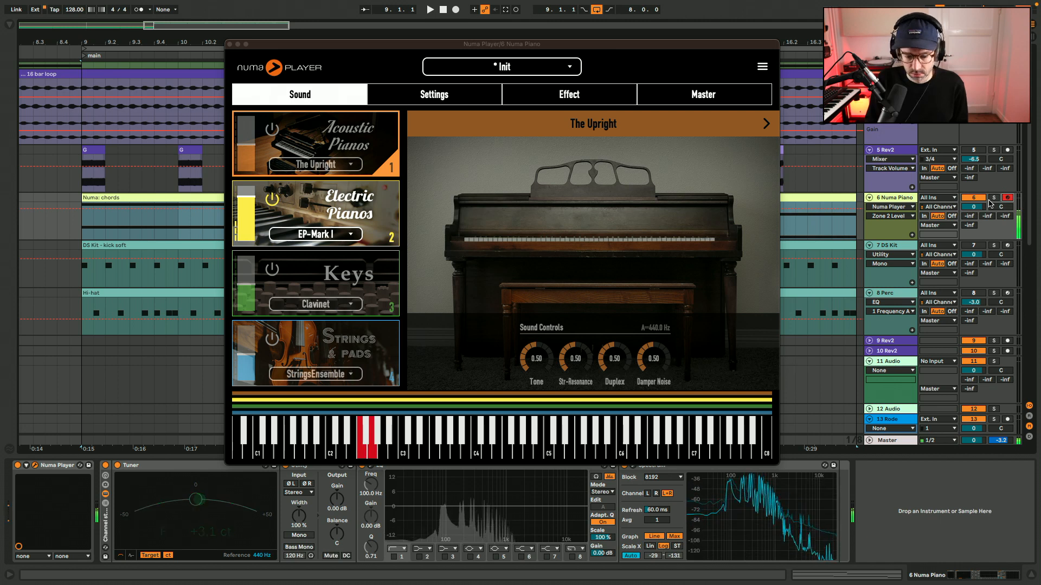
pyautogui.press('x')
pyautogui.press('j')
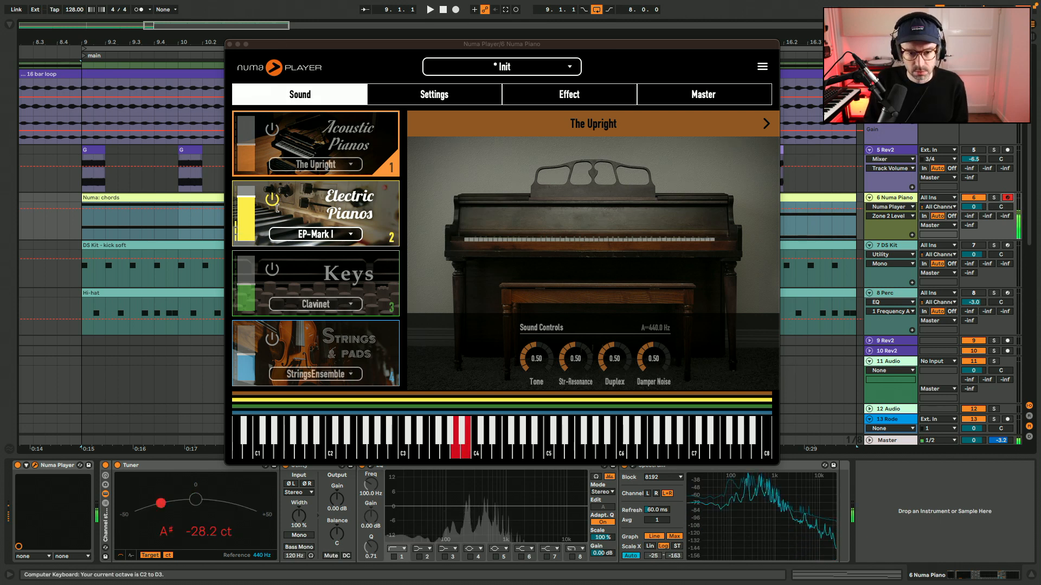
pyautogui.press('g')
# Raise the Electric Pianos level, change its sound to Wurly 200, and close the instrument window.
pyautogui.click(252, 194)
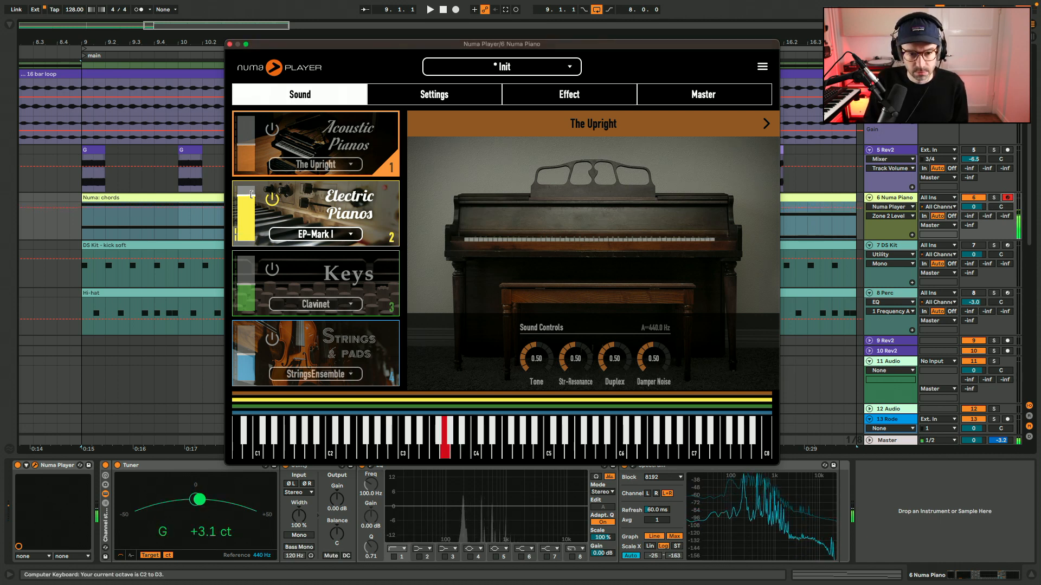
pyautogui.click(316, 238)
pyautogui.click(649, 168)
pyautogui.press('j')
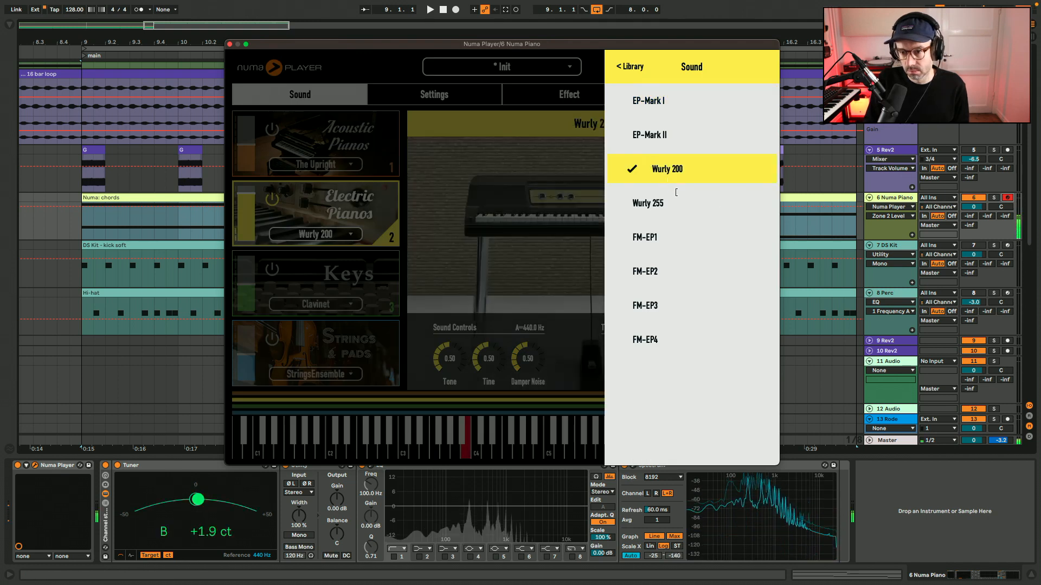
pyautogui.press('h')
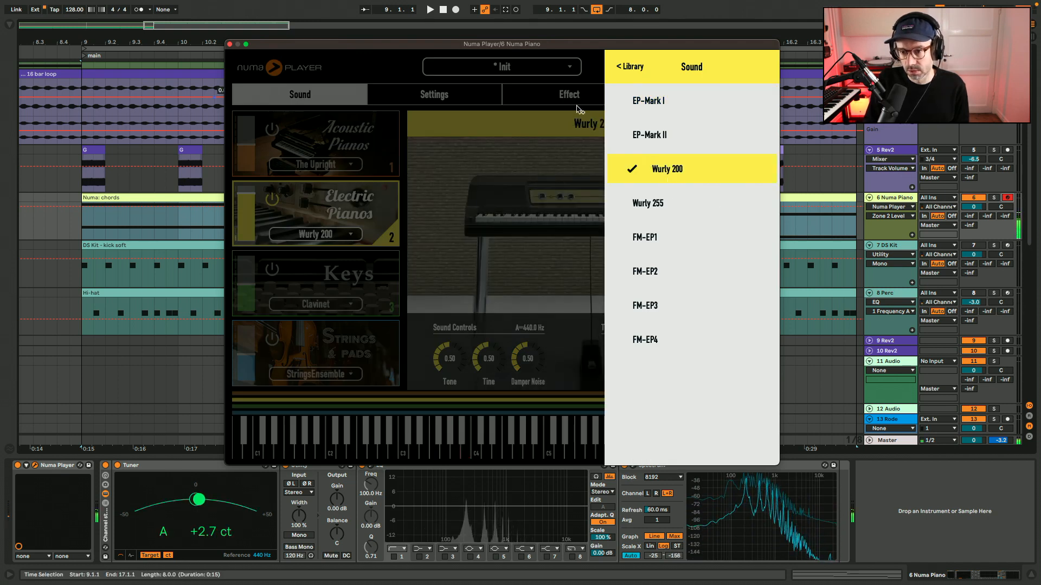
pyautogui.click(630, 67)
pyautogui.click(623, 66)
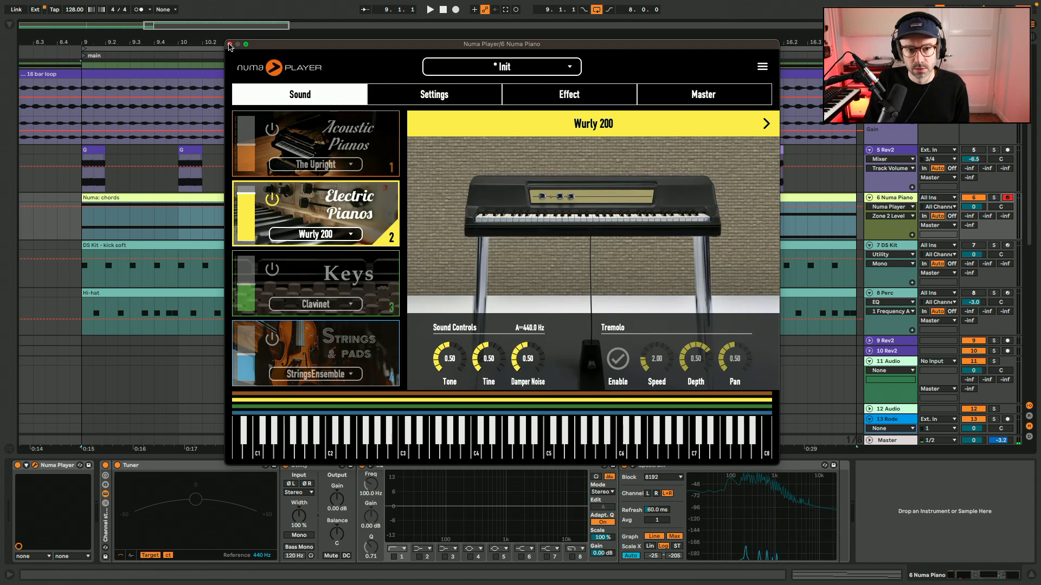
pyautogui.click(230, 44)
# Open the Numa: chords clip and copy the G2 note up to B2 across bars 1 to 3.
pyautogui.doubleClick(295, 197)
pyautogui.press('j')
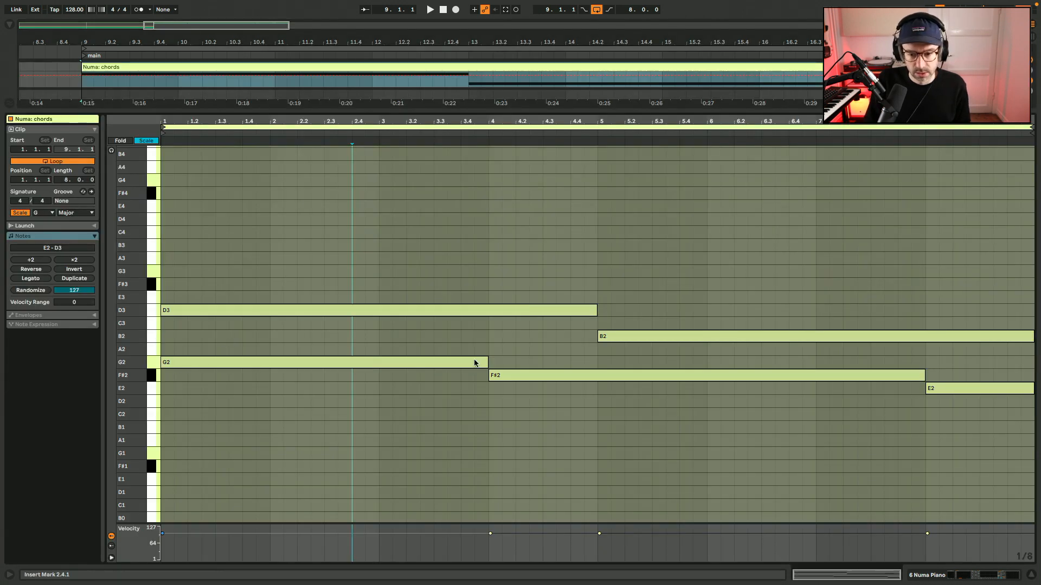
pyautogui.moveTo(485, 364); pyautogui.dragTo(483, 338)
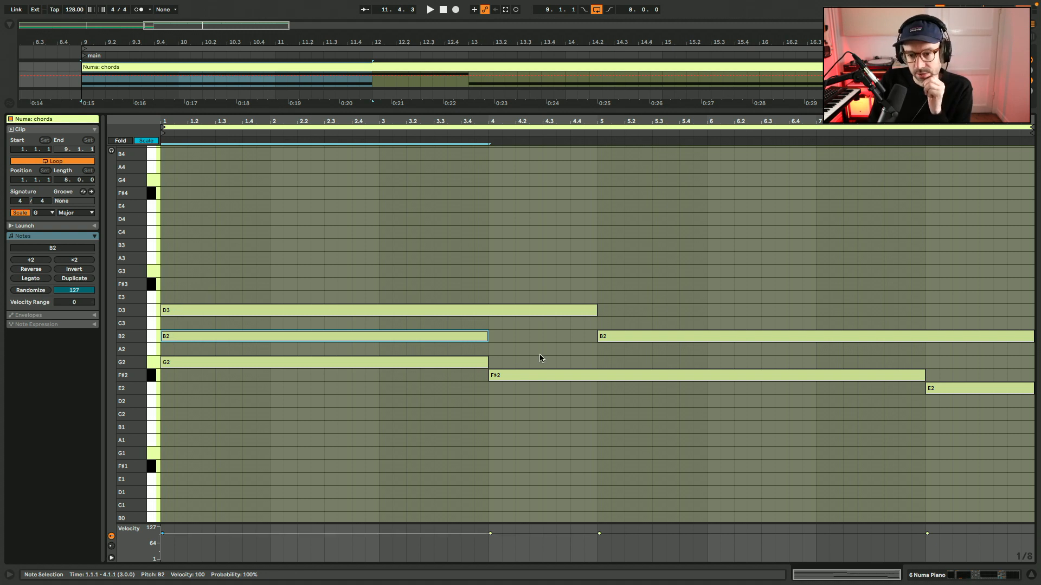
# Split the long D3 note at bar 4 and copy its one-bar second part down to A2.
pyautogui.moveTo(598, 311)
pyautogui.mouseDown()
pyautogui.moveTo(488, 311)
pyautogui.moveTo(597, 311)
pyautogui.mouseUp()
pyautogui.doubleClick(498, 311)
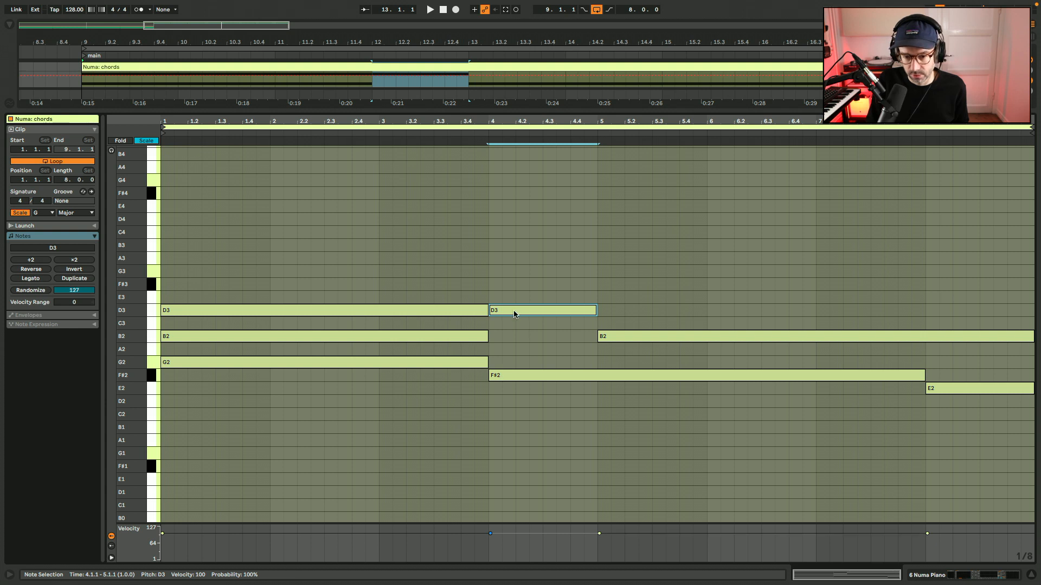
pyautogui.moveTo(514, 314); pyautogui.dragTo(517, 352)
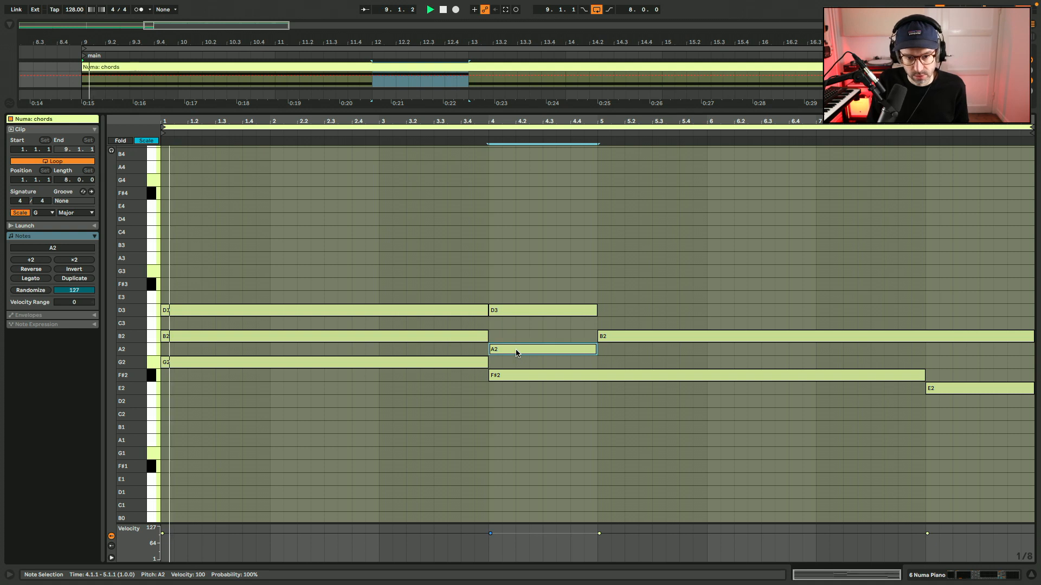
# Shorten the G2, B2 and D3 notes to one bar and duplicate the chord into bars 2 and 3.
pyautogui.moveTo(474, 379); pyautogui.dragTo(428, 296)
pyautogui.press('space')
pyautogui.moveTo(487, 307); pyautogui.dragTo(270, 307)
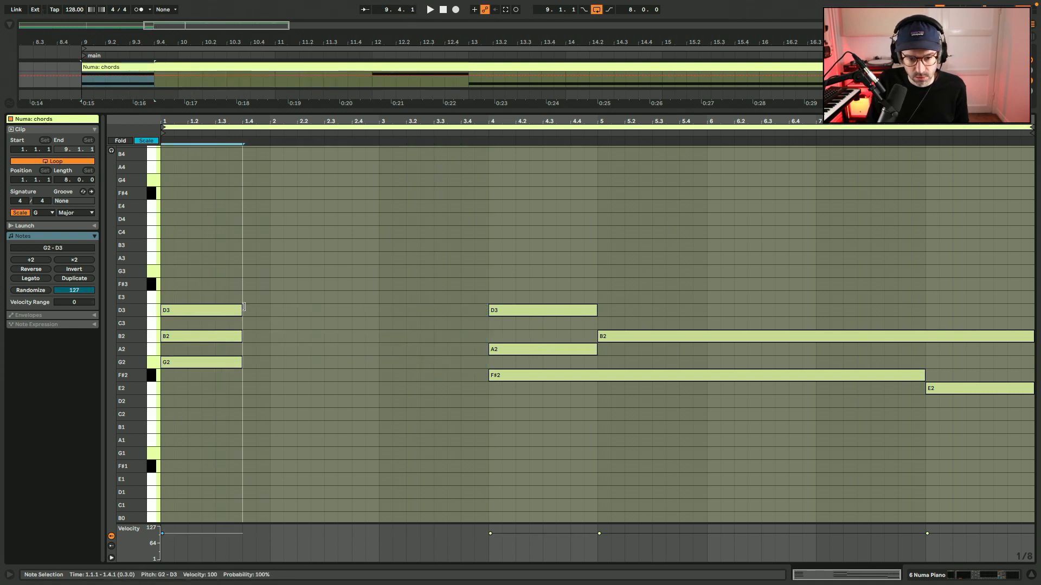
pyautogui.hotkey('ctrl', 'd')
pyautogui.hotkey('ctrl', 'd')
pyautogui.press('space')
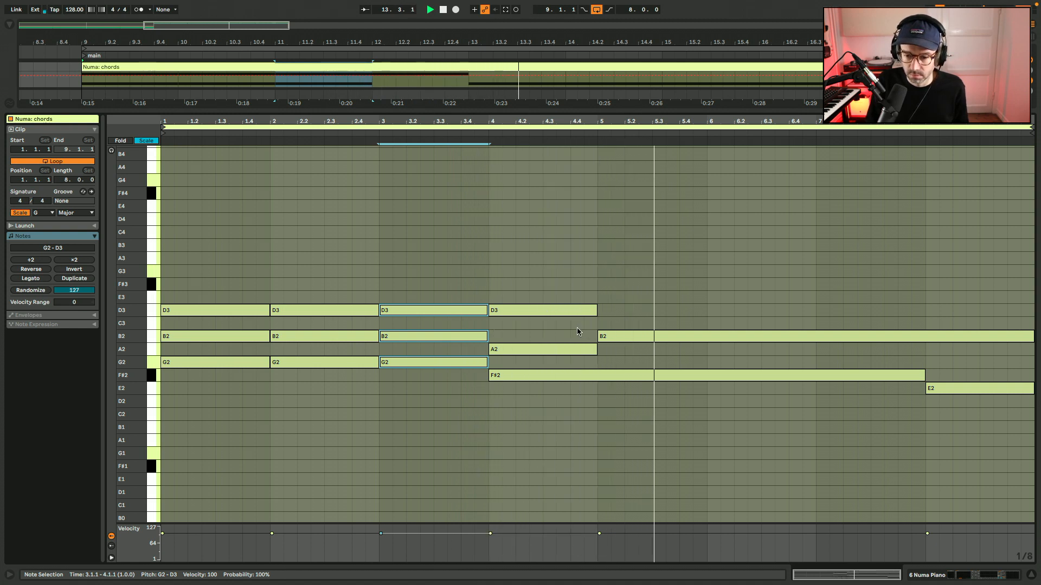
# Fill bars 5 to 7 with one-bar D3 notes and bars 5 to 8 with one-bar B2 notes.
pyautogui.press('space')
pyautogui.moveTo(521, 310); pyautogui.dragTo(743, 309)
pyautogui.hotkey('ctrl', 'd')
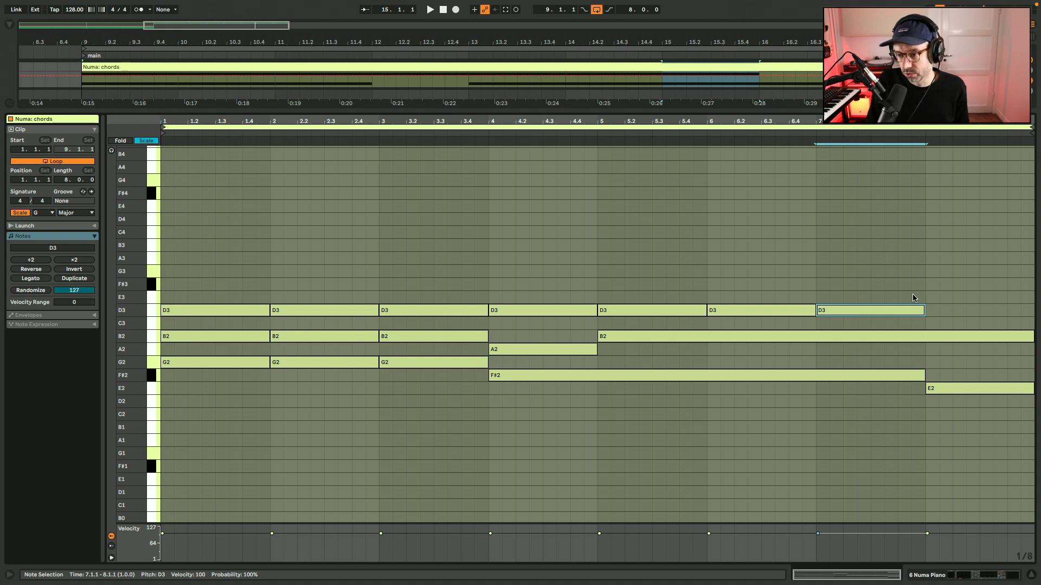
pyautogui.moveTo(820, 310); pyautogui.dragTo(750, 336)
pyautogui.hotkey('ctrl', 'd')
pyautogui.hotkey('ctrl', 'd')
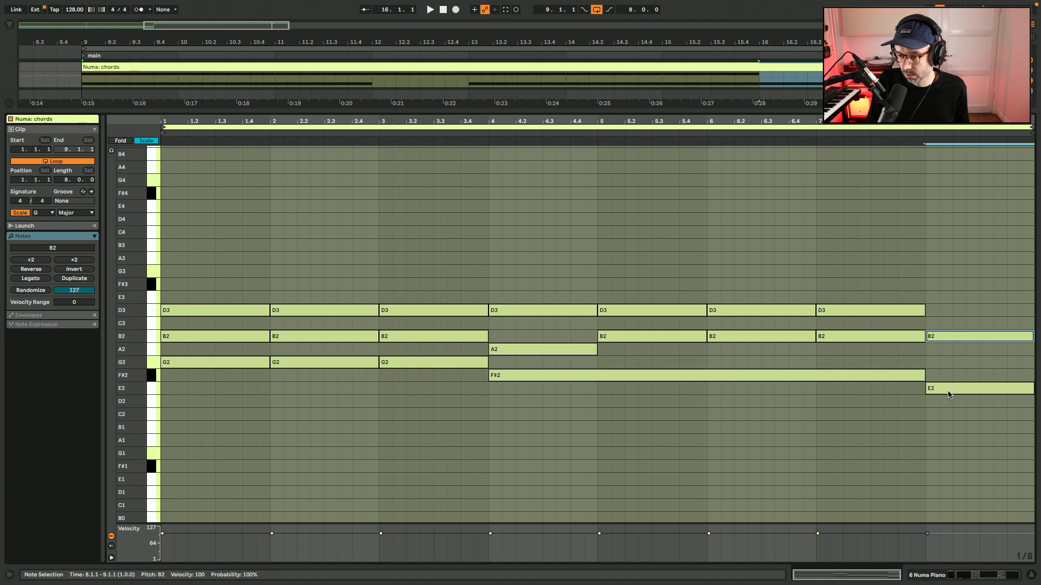
# Add a G2 note in bar 8 and replace the long F#2 with one-bar F#2 notes in bars 4 to 7.
pyautogui.moveTo(949, 394); pyautogui.dragTo(949, 366)
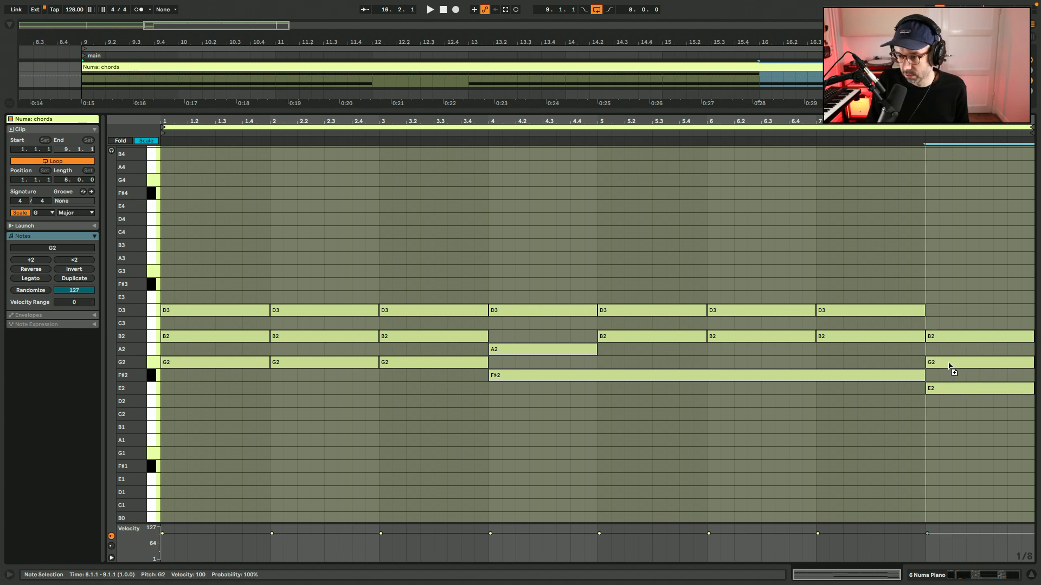
pyautogui.click(950, 289)
pyautogui.moveTo(560, 353); pyautogui.dragTo(562, 375)
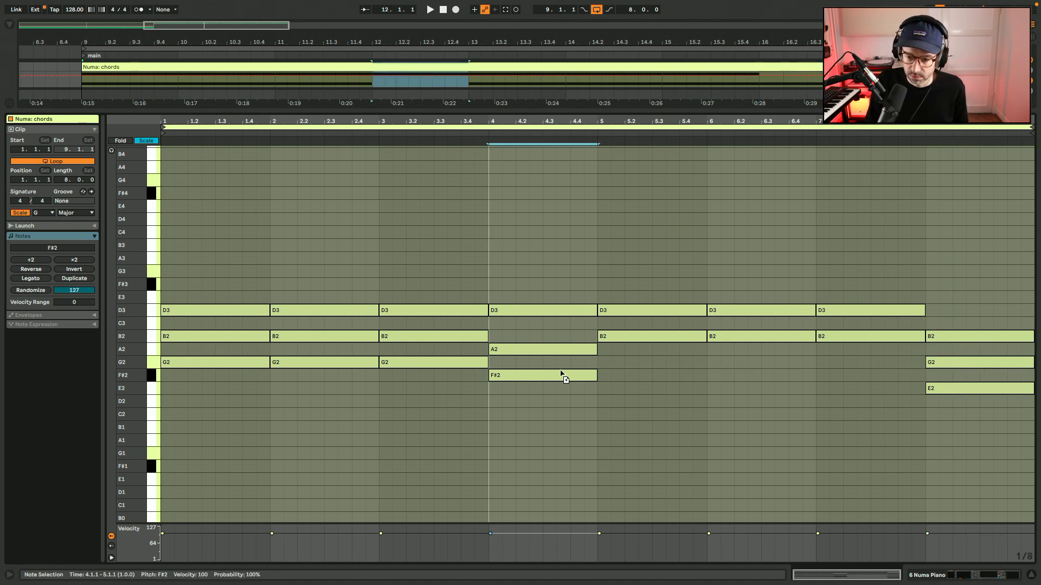
pyautogui.hotkey('ctrl', 'd')
pyautogui.hotkey('ctrl', 'd')
pyautogui.hotkey('ctrl', 'd')
pyautogui.click(570, 415)
pyautogui.press('space')
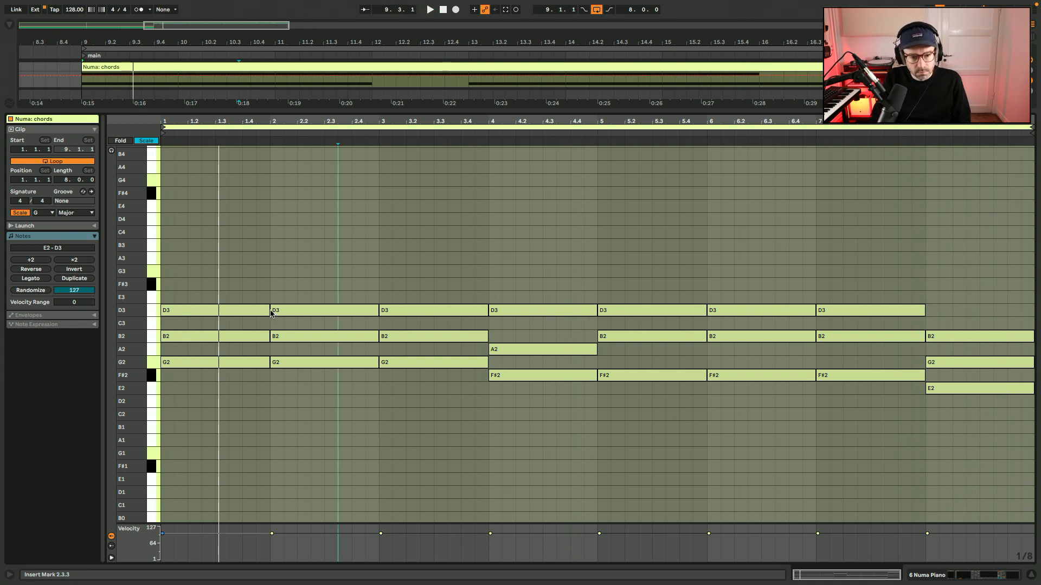
# Shorten all chord notes to two beats and start them on beat 3 of each bar, checking them in the arrangement.
pyautogui.press('space')
pyautogui.hotkey('ctrl', 'a')
pyautogui.moveTo(267, 309); pyautogui.dragTo(243, 317)
pyautogui.hotkey('shift', 'Tab')
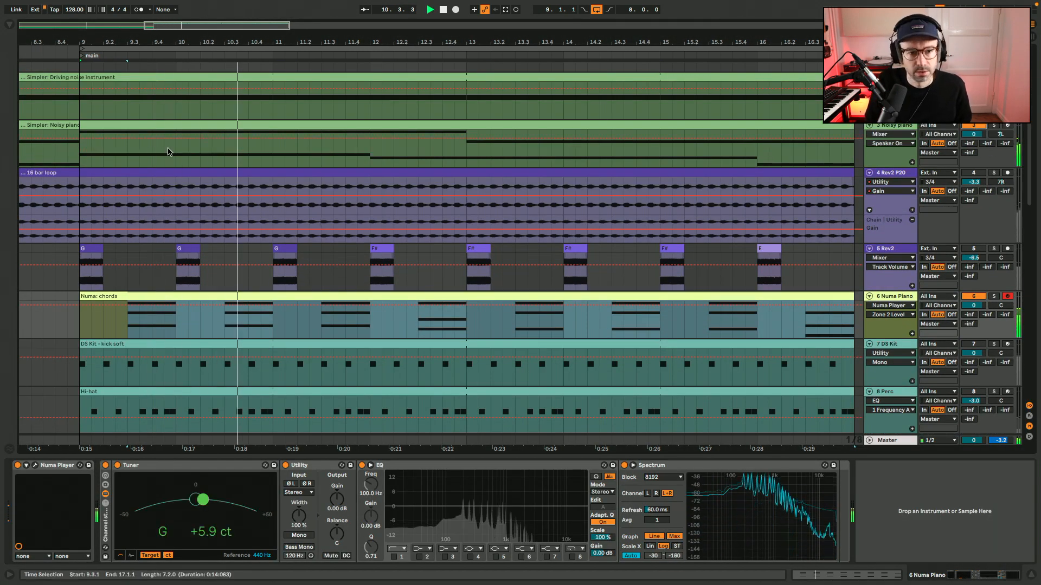
pyautogui.click(83, 157)
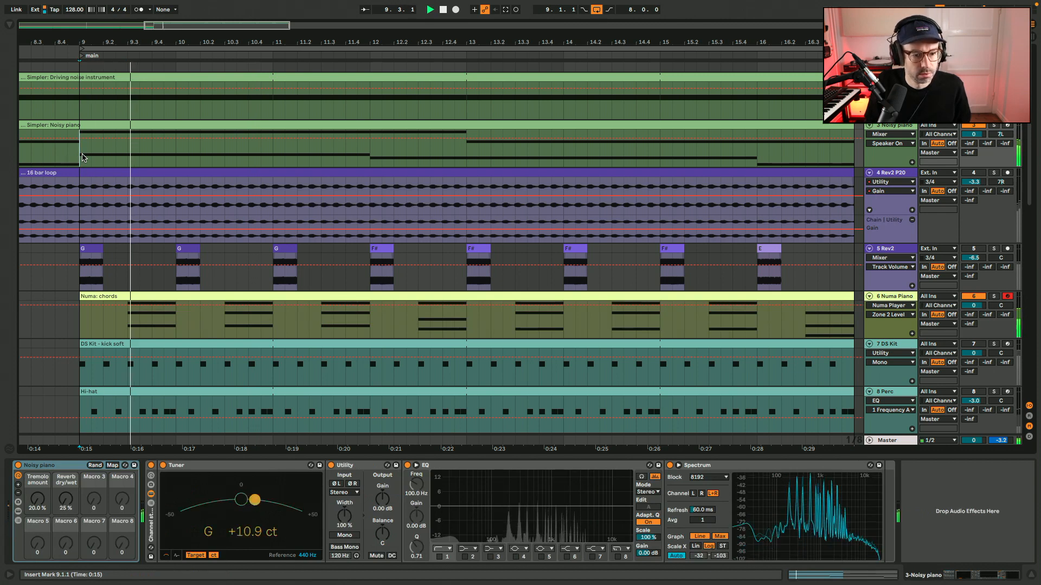
# Shift all notes in the Numa: chords clip one beat earlier so they start on beat 2 of each bar.
pyautogui.doubleClick(254, 296)
pyautogui.moveTo(241, 257); pyautogui.dragTo(1015, 448)
pyautogui.press('Left')
pyautogui.press('Left')
pyautogui.press('Left')
pyautogui.press('Right')
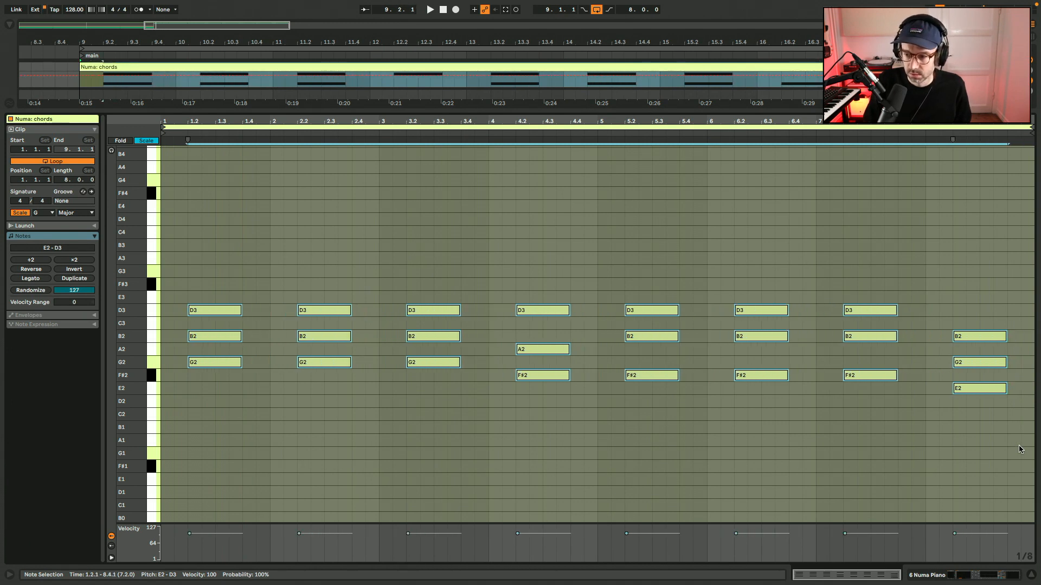
# Rework the Numa: chords clip so each chord plays twice per bar, on beats 1 and 3, with every note two beats long.
pyautogui.moveTo(1008, 337)
pyautogui.mouseDown()
pyautogui.moveTo(980, 336)
pyautogui.moveTo(1015, 339)
pyautogui.mouseUp()
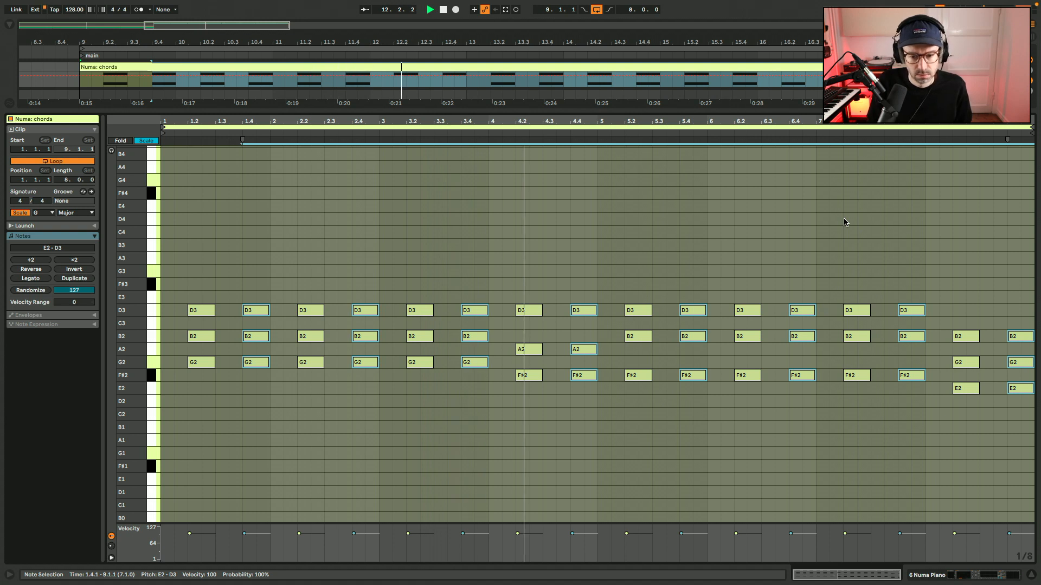
pyautogui.press('super+a')
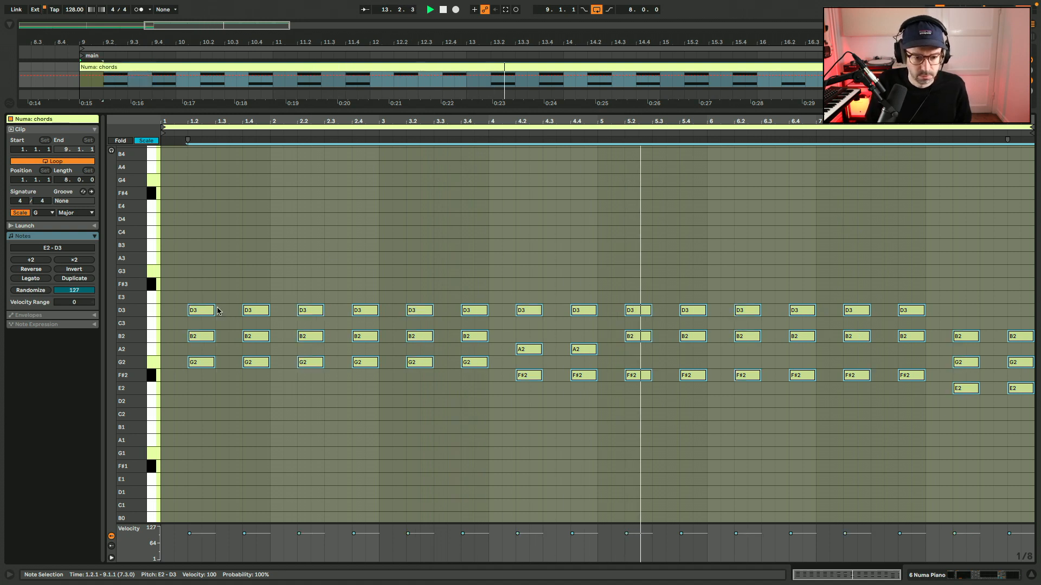
pyautogui.moveTo(196, 313); pyautogui.dragTo(174, 312)
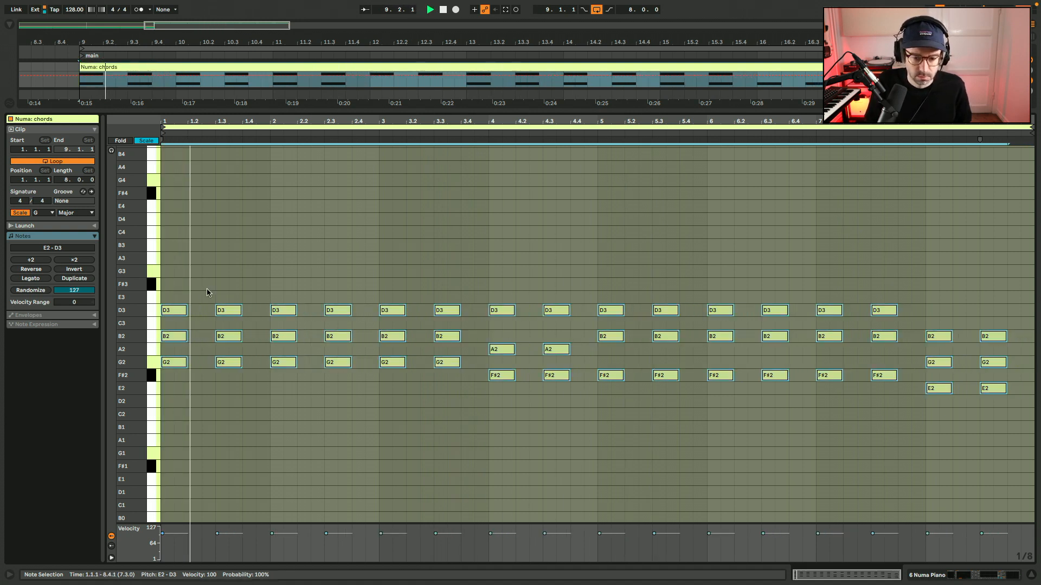
pyautogui.moveTo(187, 311); pyautogui.dragTo(214, 311)
pyautogui.press('space')
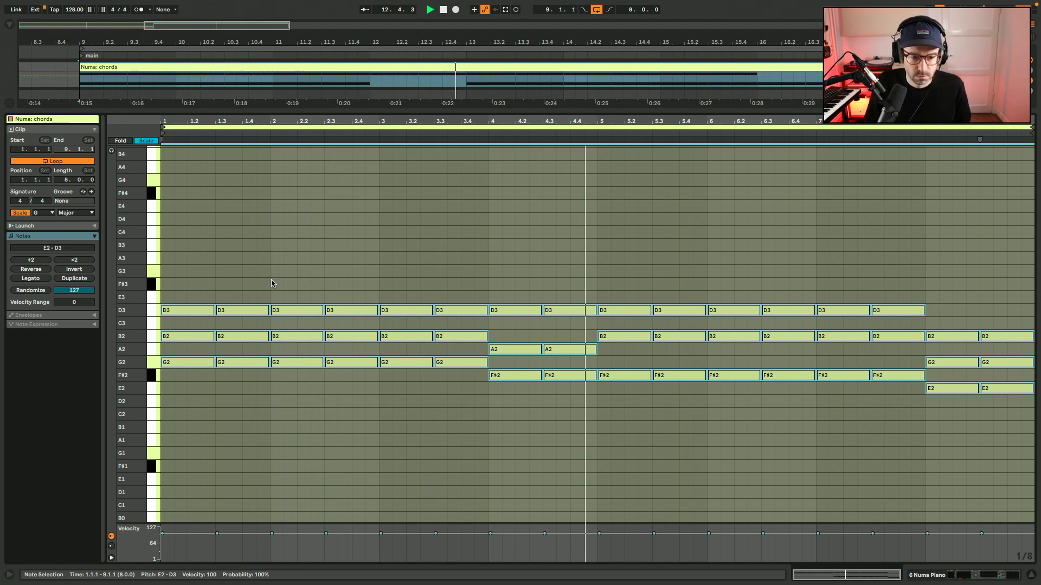
# Trim the second chord of every bar from its front so it starts on beat 4 and lasts one beat.
pyautogui.moveTo(239, 284); pyautogui.dragTo(240, 395)
pyautogui.press('space')
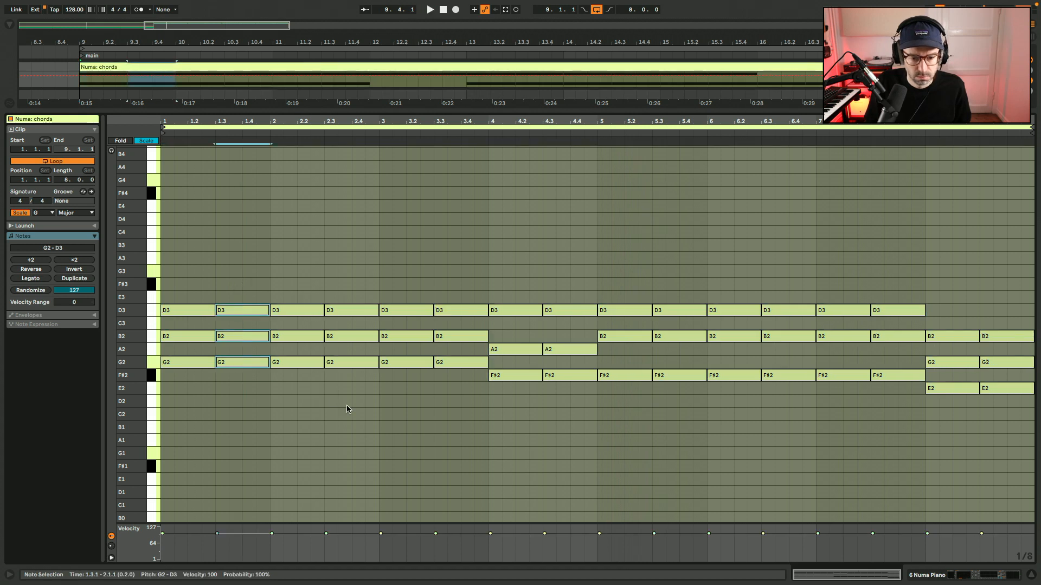
pyautogui.moveTo(347, 409); pyautogui.dragTo(365, 286)
pyautogui.moveTo(445, 261); pyautogui.dragTo(464, 451)
pyautogui.moveTo(574, 416); pyautogui.dragTo(578, 226)
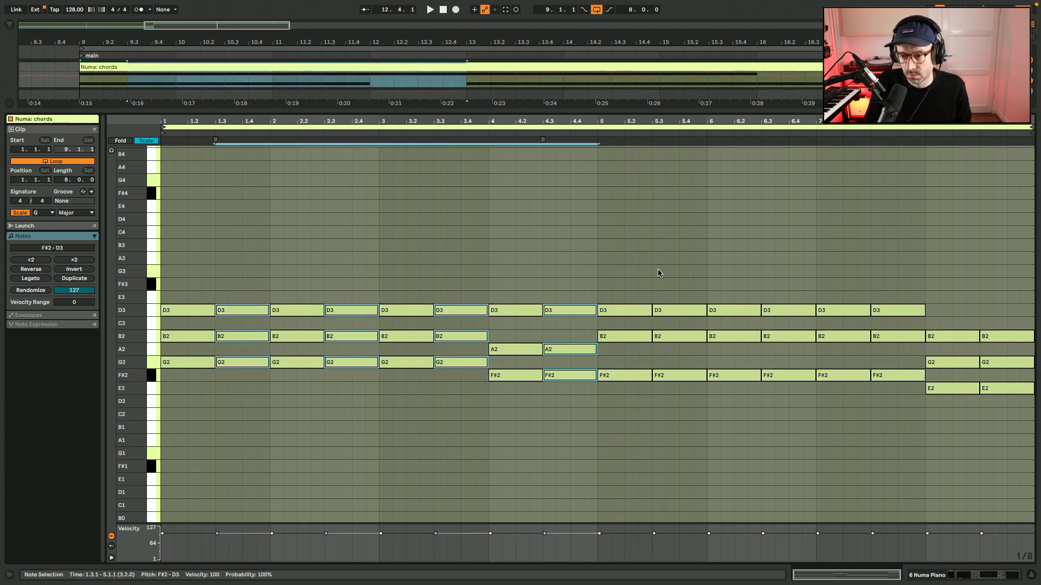
pyautogui.moveTo(679, 276); pyautogui.dragTo(687, 431)
pyautogui.moveTo(792, 421); pyautogui.dragTo(796, 287)
pyautogui.moveTo(885, 258); pyautogui.dragTo(893, 451)
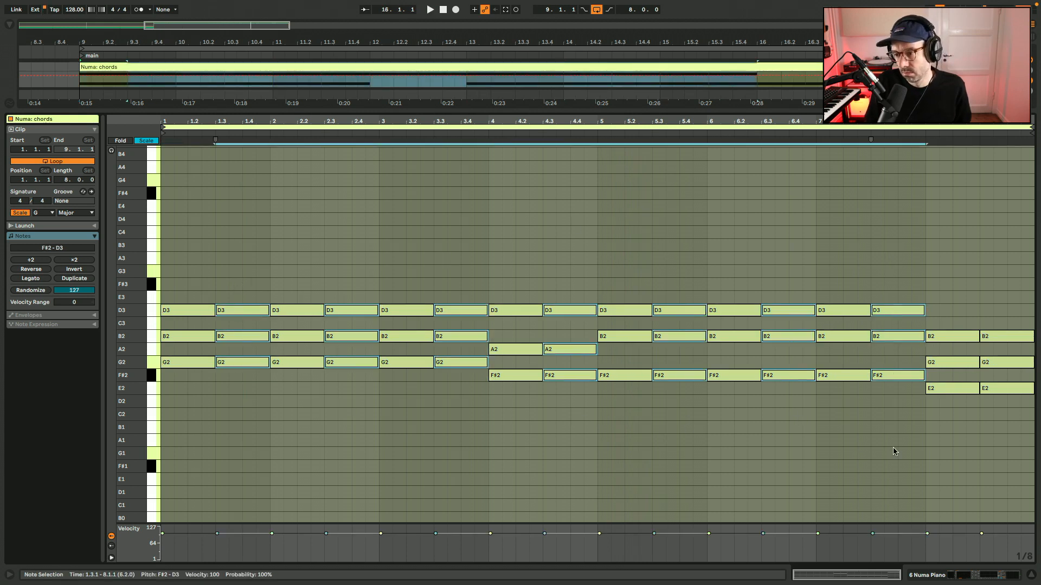
pyautogui.moveTo(989, 428); pyautogui.dragTo(935, 273)
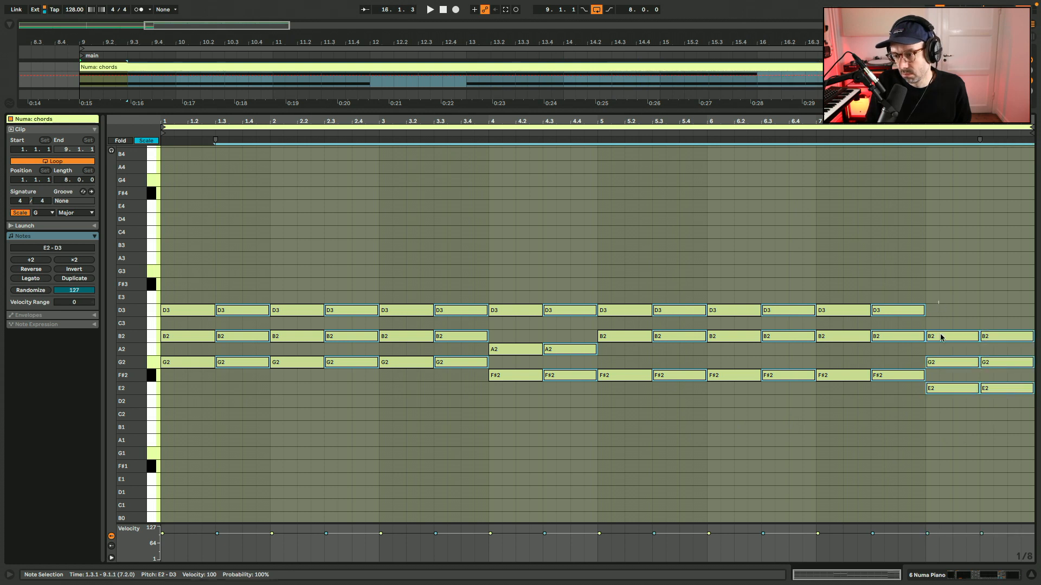
pyautogui.moveTo(872, 378); pyautogui.dragTo(898, 378)
pyautogui.press('space')
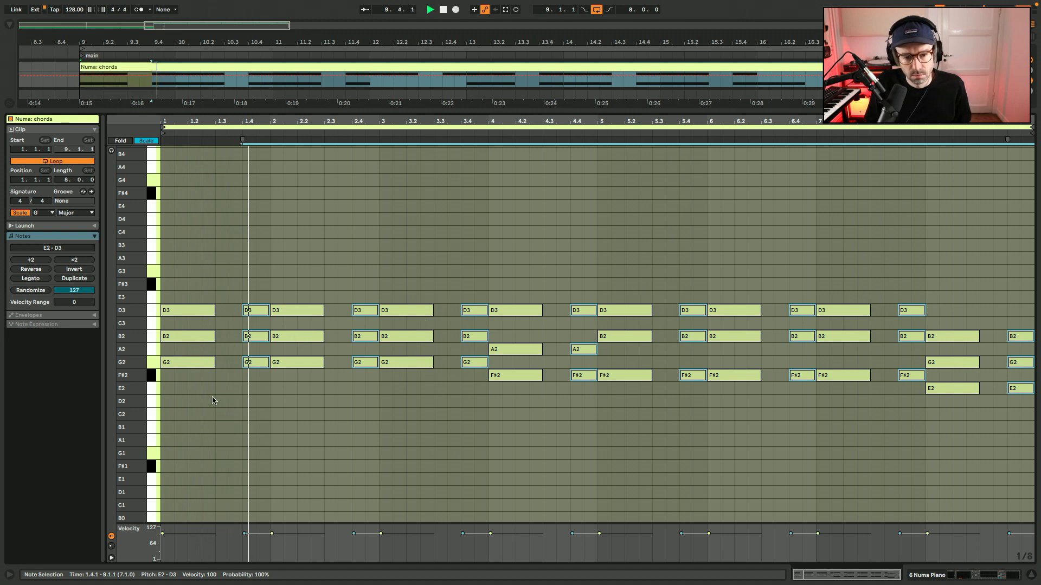
# Extend the first chord of every bar to three beats so it runs up to the beat 4 chord.
pyautogui.moveTo(214, 399); pyautogui.dragTo(191, 290)
pyautogui.moveTo(285, 265); pyautogui.dragTo(301, 377)
pyautogui.press('space')
pyautogui.moveTo(410, 394); pyautogui.dragTo(440, 251)
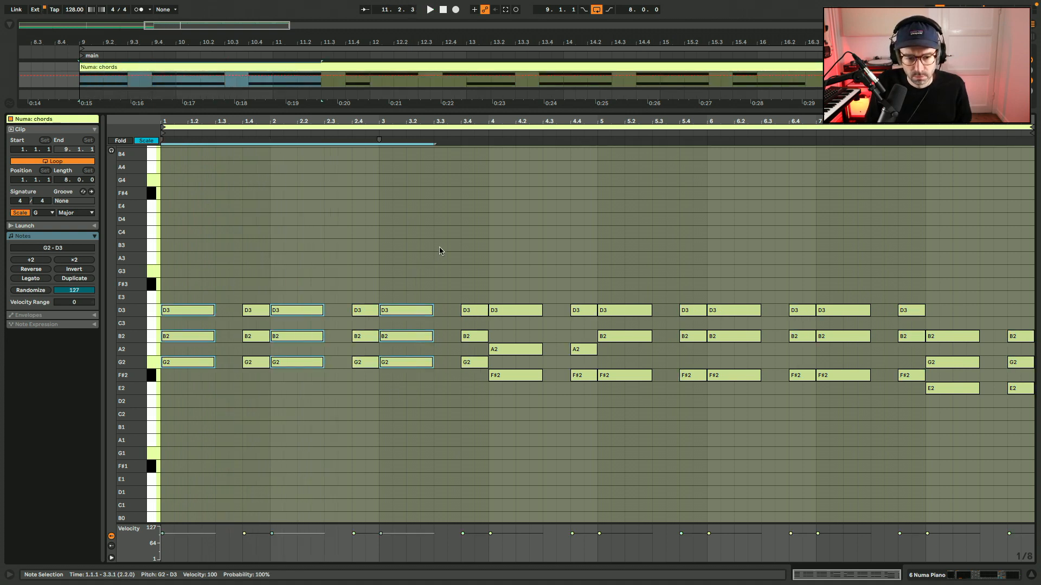
pyautogui.moveTo(527, 287); pyautogui.dragTo(532, 386)
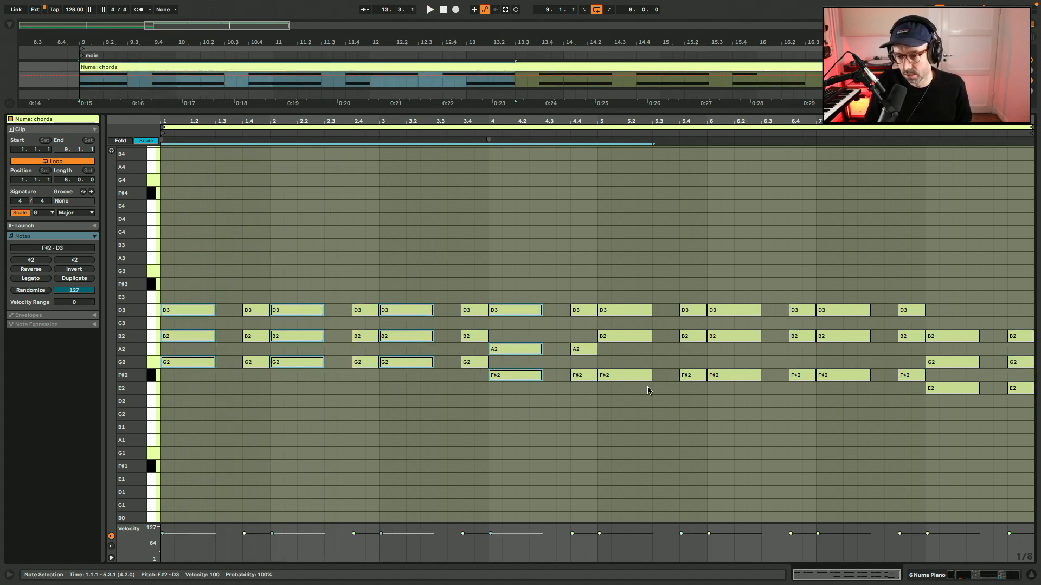
pyautogui.moveTo(736, 264); pyautogui.dragTo(737, 410)
pyautogui.moveTo(837, 409); pyautogui.dragTo(841, 304)
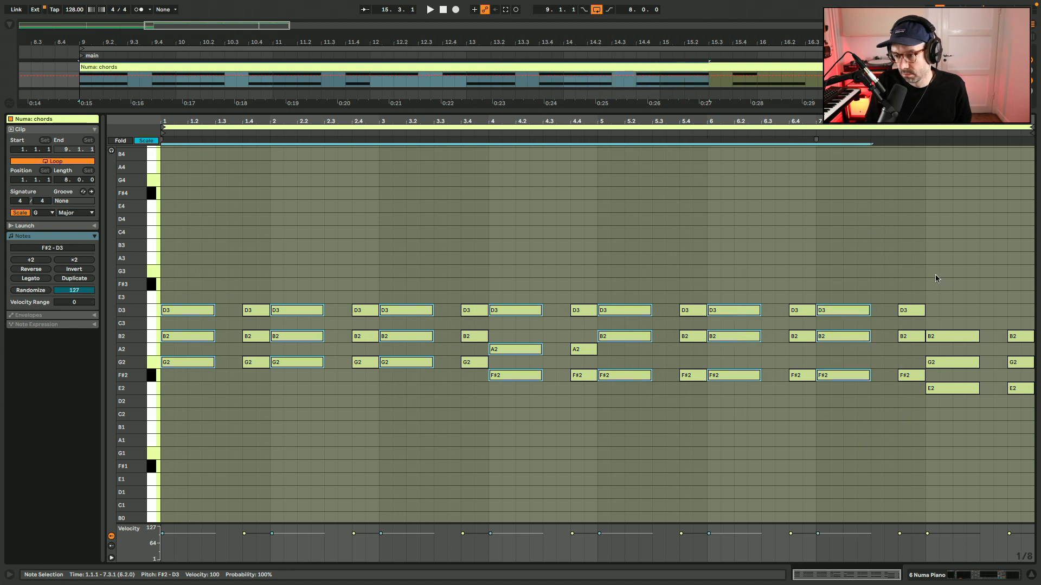
pyautogui.moveTo(936, 276); pyautogui.dragTo(953, 443)
pyautogui.moveTo(979, 338); pyautogui.dragTo(1006, 337)
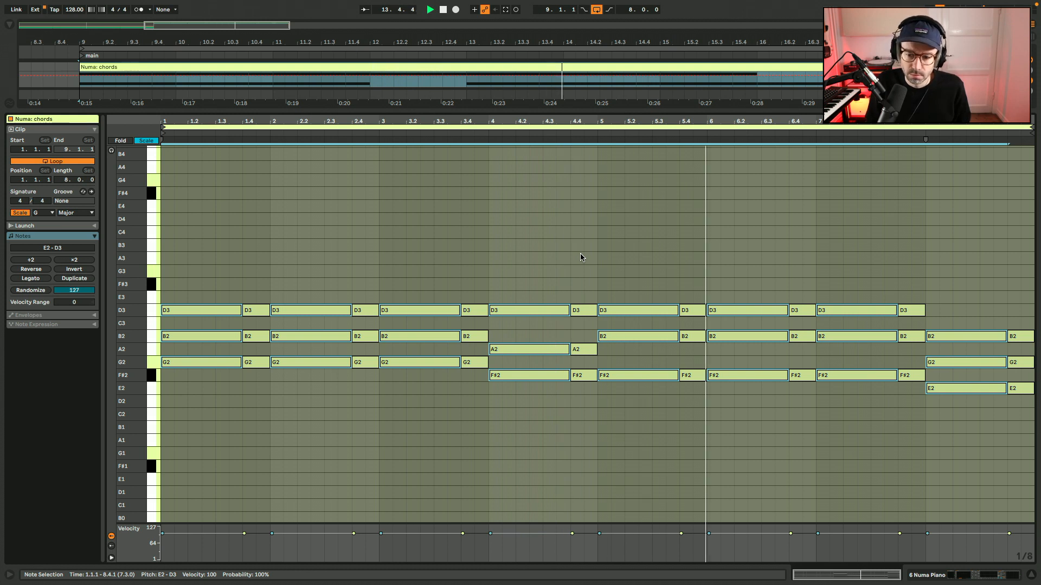
# Enable the 100 Hz low-cut band in the Numa Piano EQ and set the Utility gain to 2 dB.
pyautogui.hotkey('shift', 'Tab')
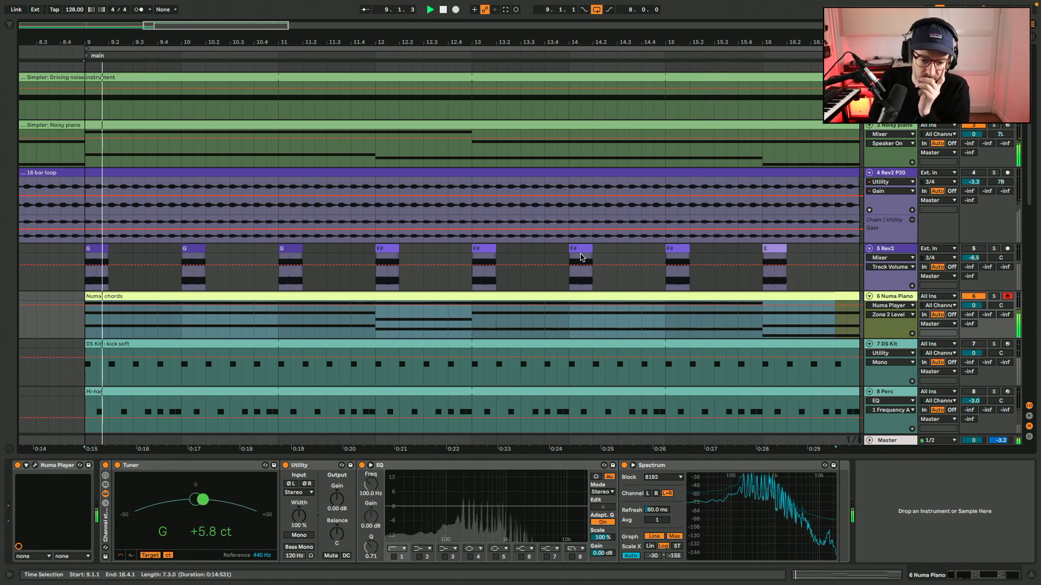
pyautogui.click(395, 558)
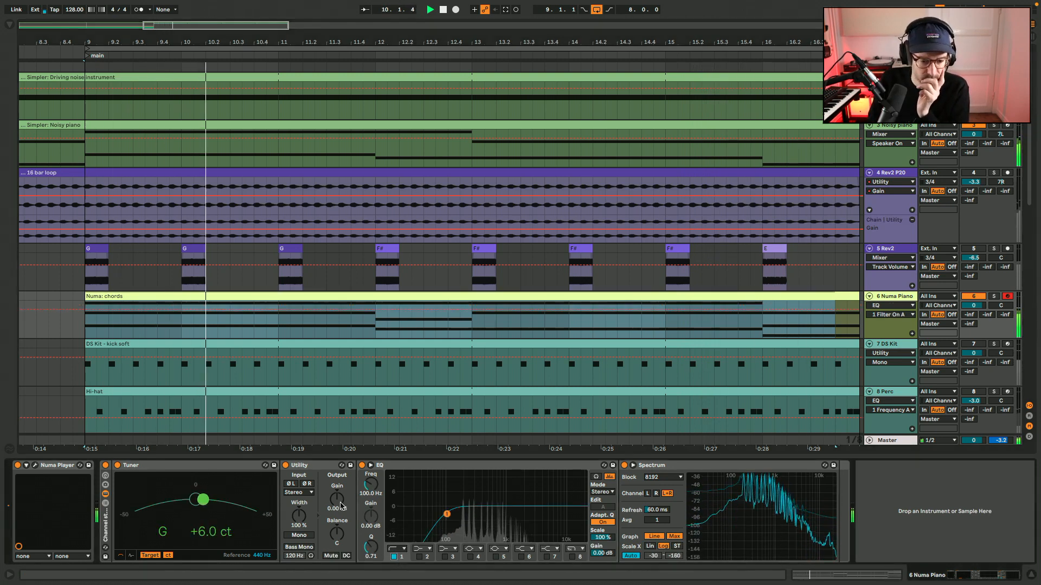
pyautogui.moveTo(342, 502); pyautogui.dragTo(342, 494)
pyautogui.write('3')
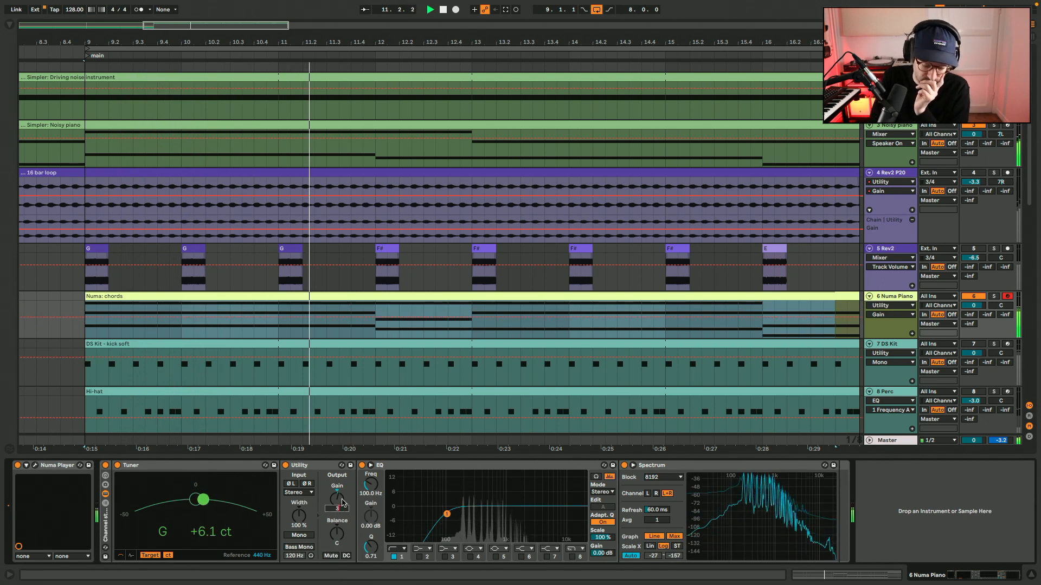
pyautogui.press('BackSpace')
pyautogui.write('2')
pyautogui.press('Return')
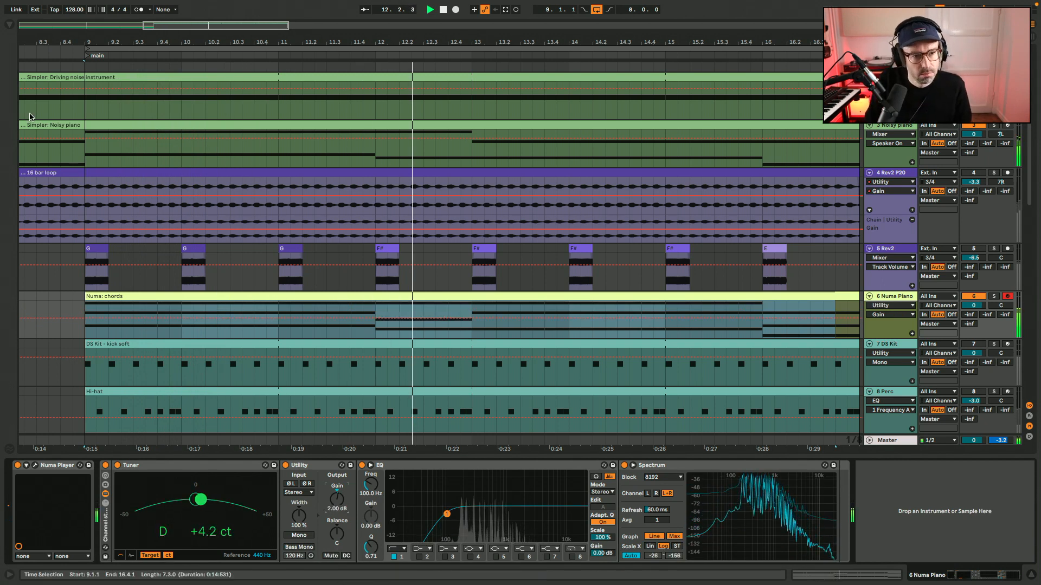
# Add an Auto Pan after the EQ on the Numa Piano track, with amount 25% and rate 0.30 Hz.
pyautogui.click(9, 24)
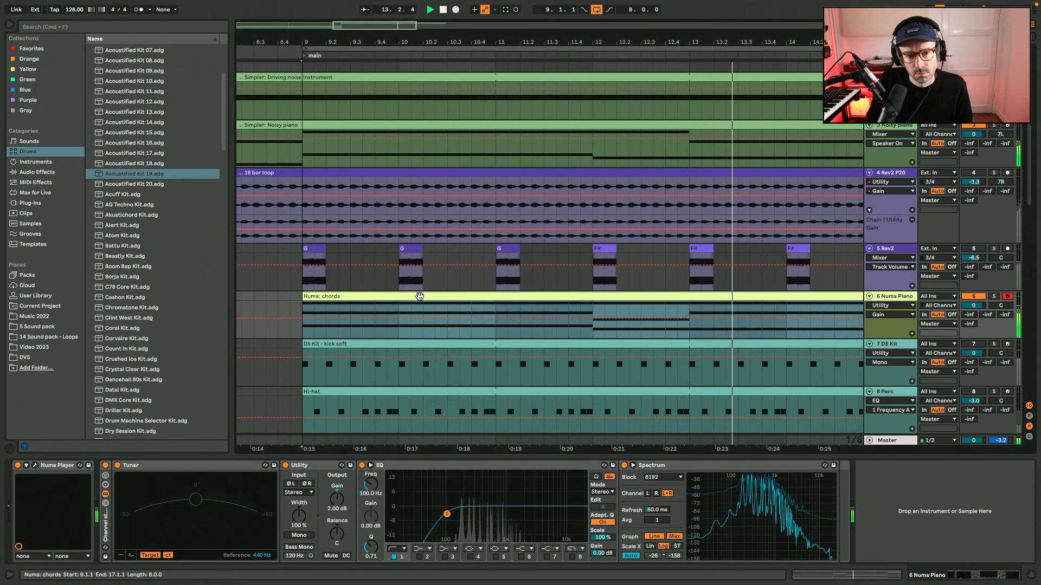
pyautogui.click(59, 173)
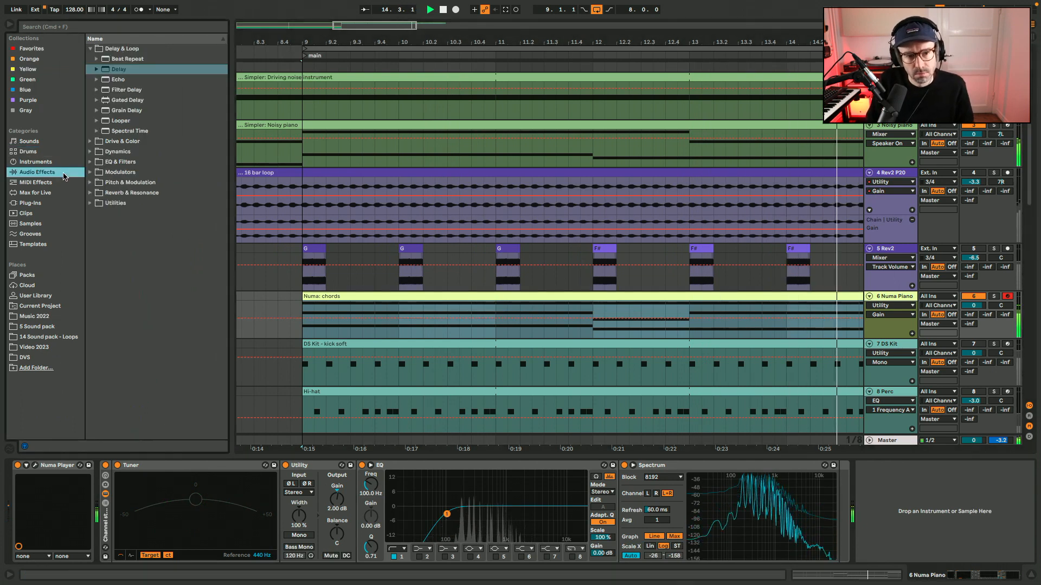
pyautogui.click(91, 184)
pyautogui.moveTo(130, 113)
pyautogui.mouseDown()
pyautogui.moveTo(646, 563)
pyautogui.moveTo(653, 546)
pyautogui.mouseUp()
pyautogui.click(895, 298)
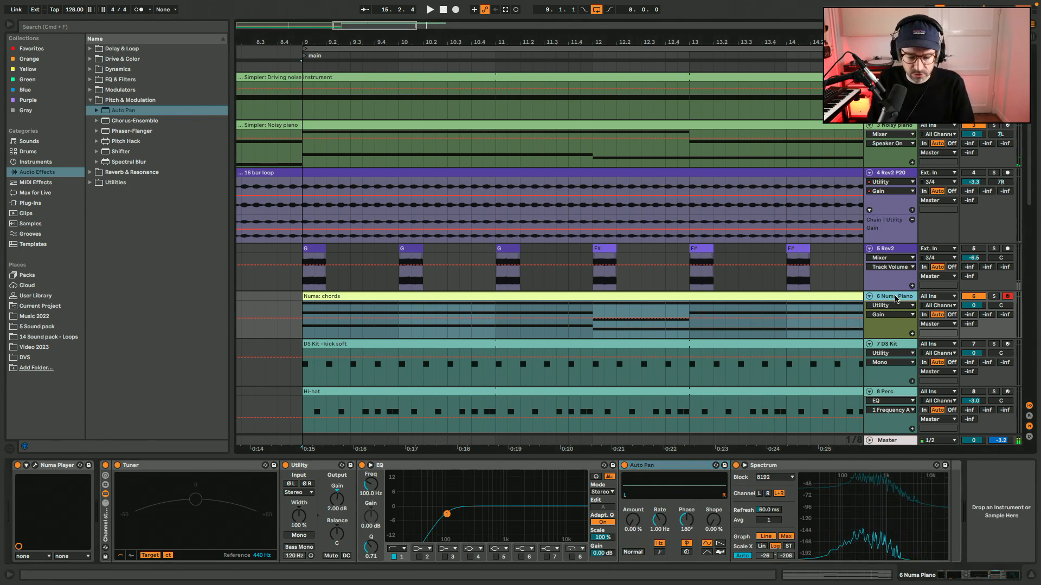
pyautogui.scroll(-1, 757, 428)
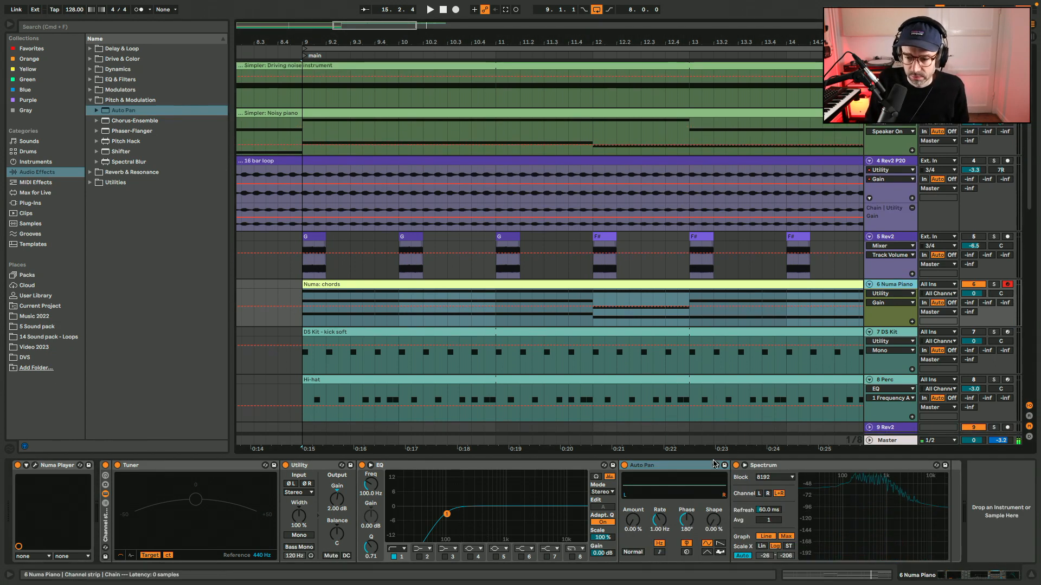
pyautogui.click(633, 519)
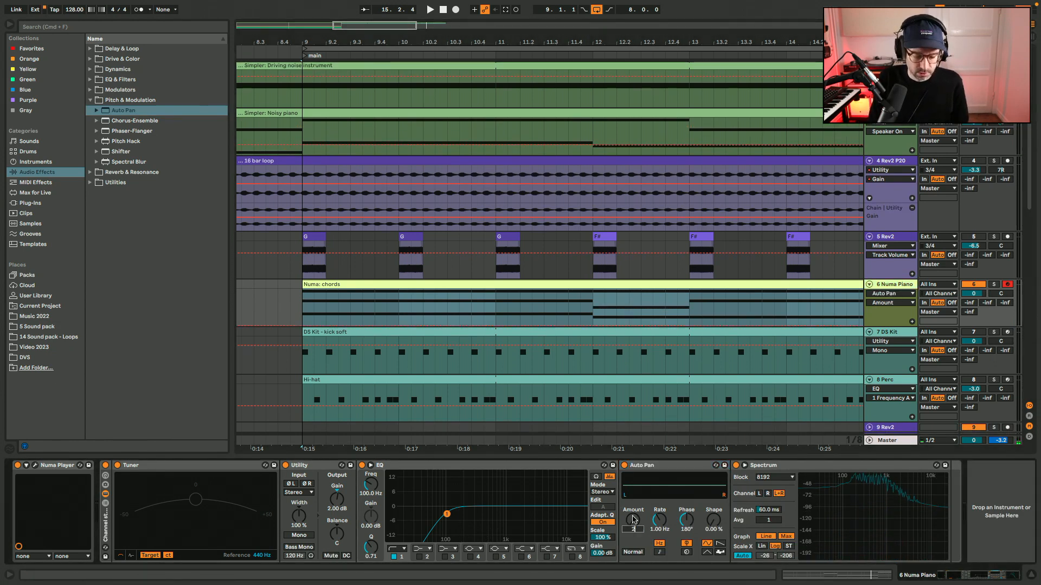
pyautogui.moveTo(660, 521); pyautogui.dragTo(660, 536)
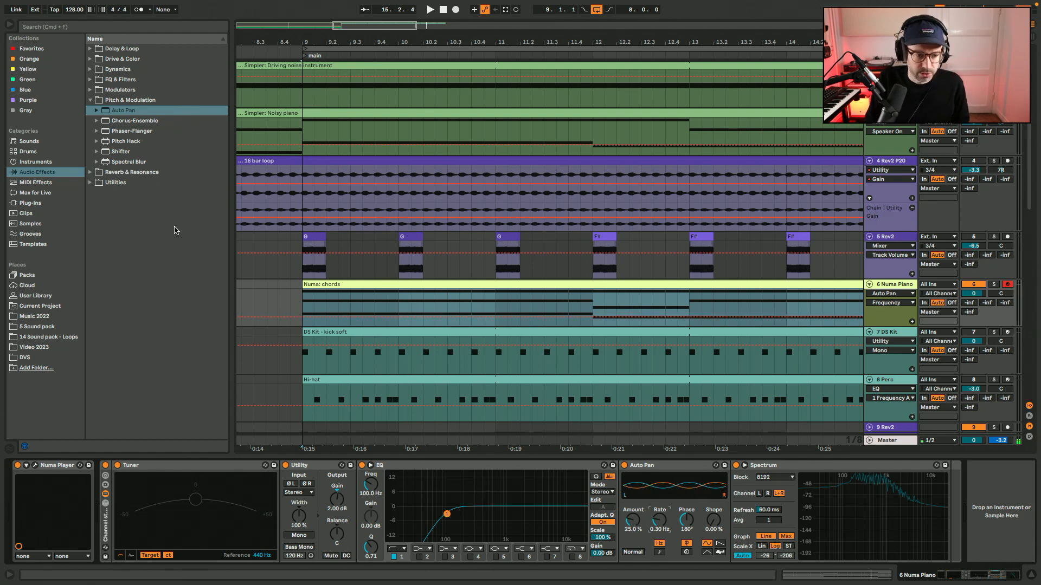
# Add a Reverb between the EQ and the Auto Pan on Numa Piano and set its density to High.
pyautogui.click(91, 172)
pyautogui.click(120, 152)
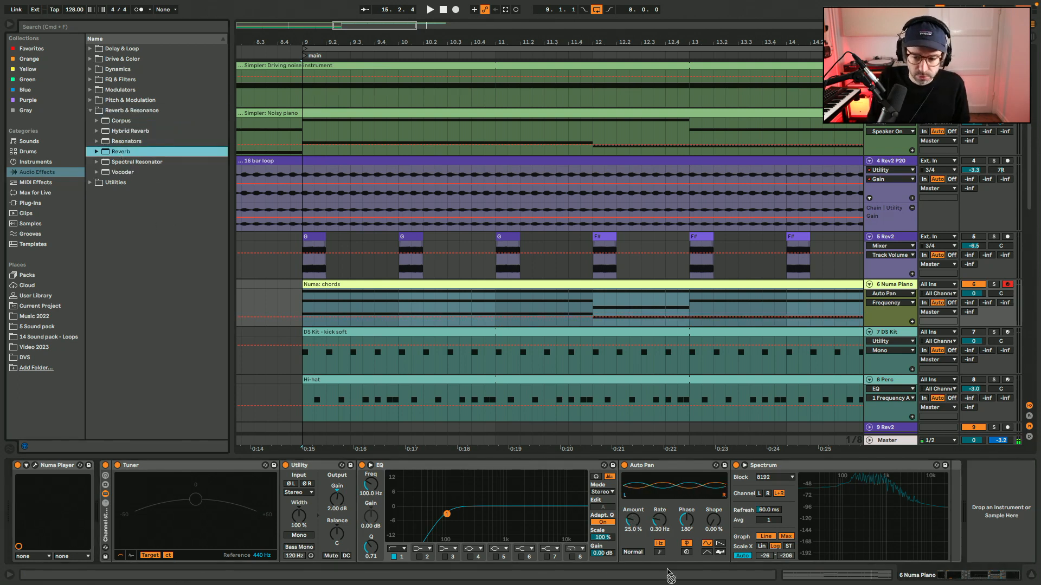
pyautogui.press('Return')
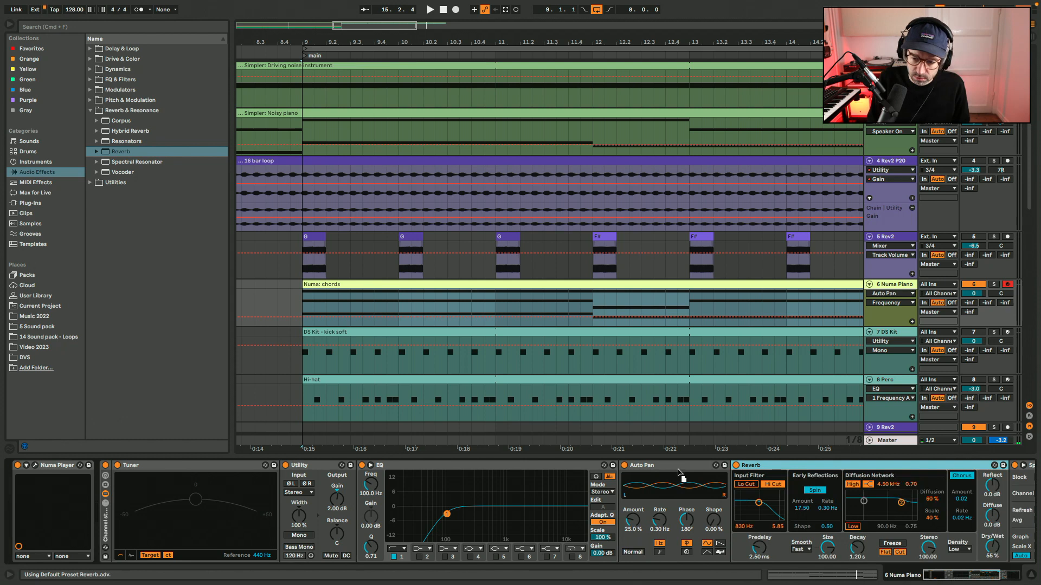
pyautogui.moveTo(678, 473); pyautogui.dragTo(1008, 472)
pyautogui.press('space')
pyautogui.click(849, 549)
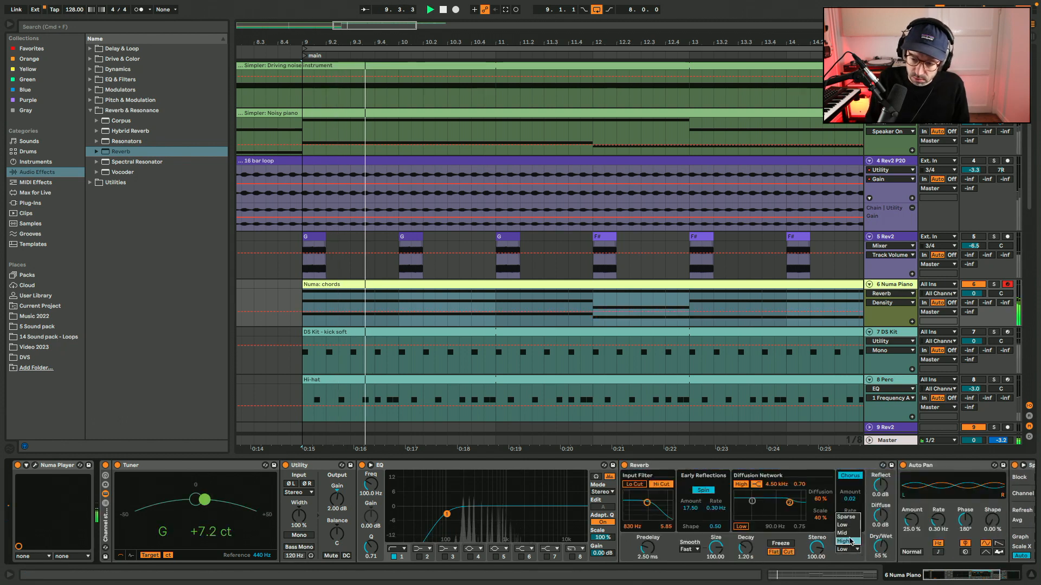
pyautogui.click(850, 541)
# Insert a Redux set to 10 bits between the EQ and the Reverb, and lengthen the Reverb's decay time.
pyautogui.click(116, 58)
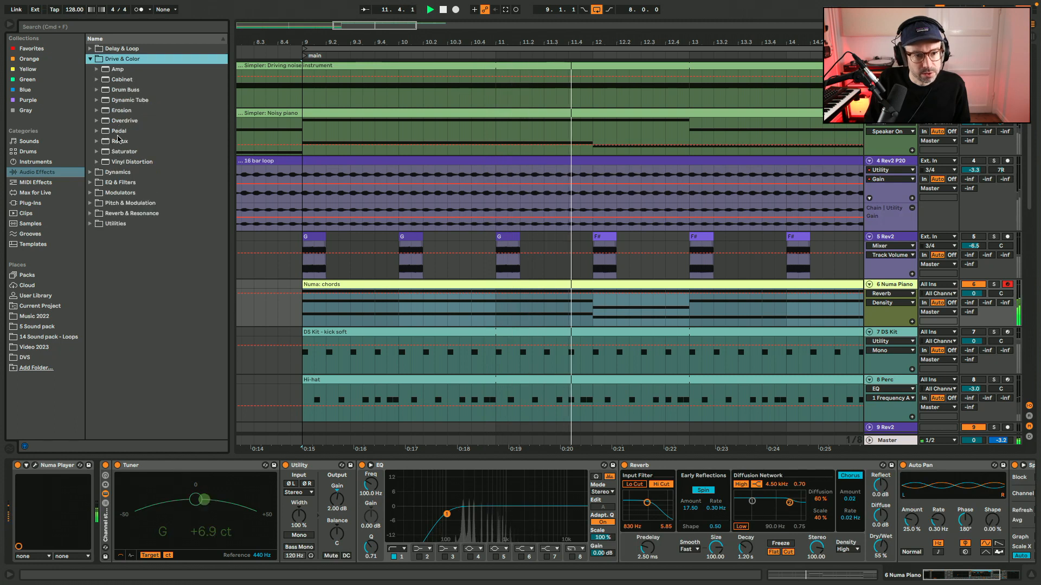
pyautogui.moveTo(120, 142); pyautogui.dragTo(591, 525)
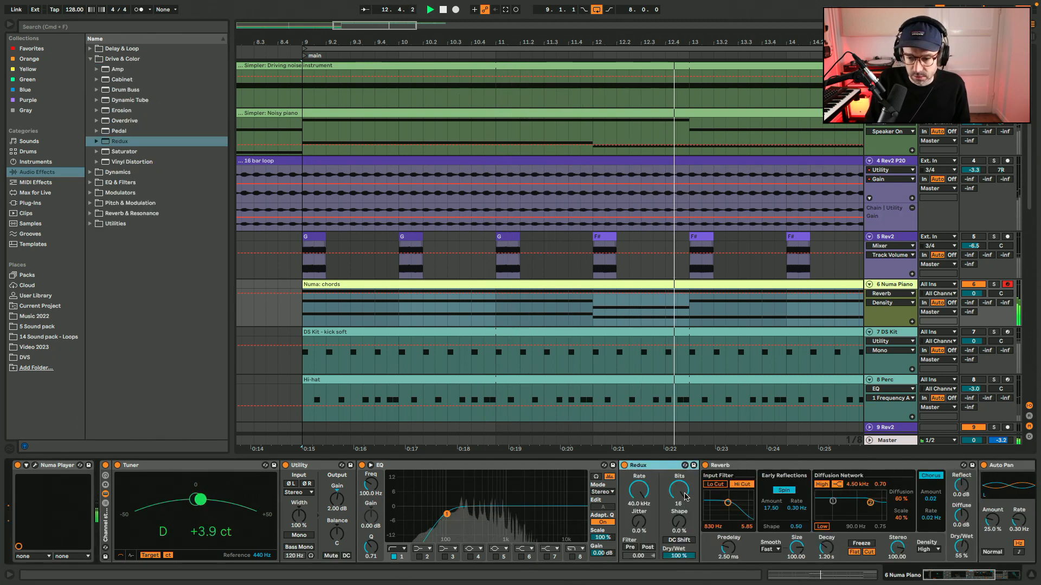
pyautogui.scroll(-2, 686, 497)
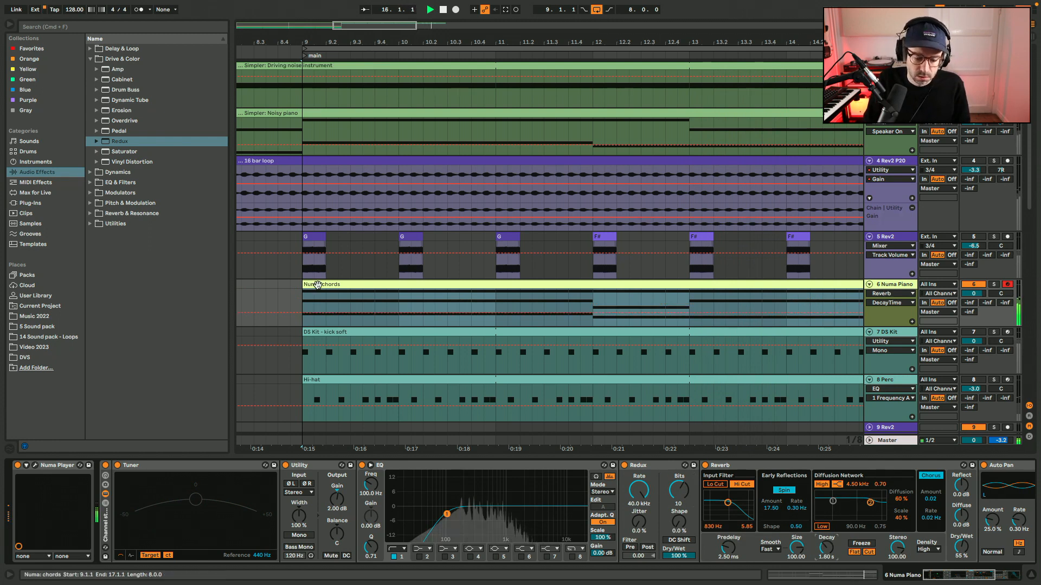
# Delete the Redux from the Numa Piano chain and unmute the Rev2 P20, Rev2, DS Kit and Perc tracks.
pyautogui.click(8, 25)
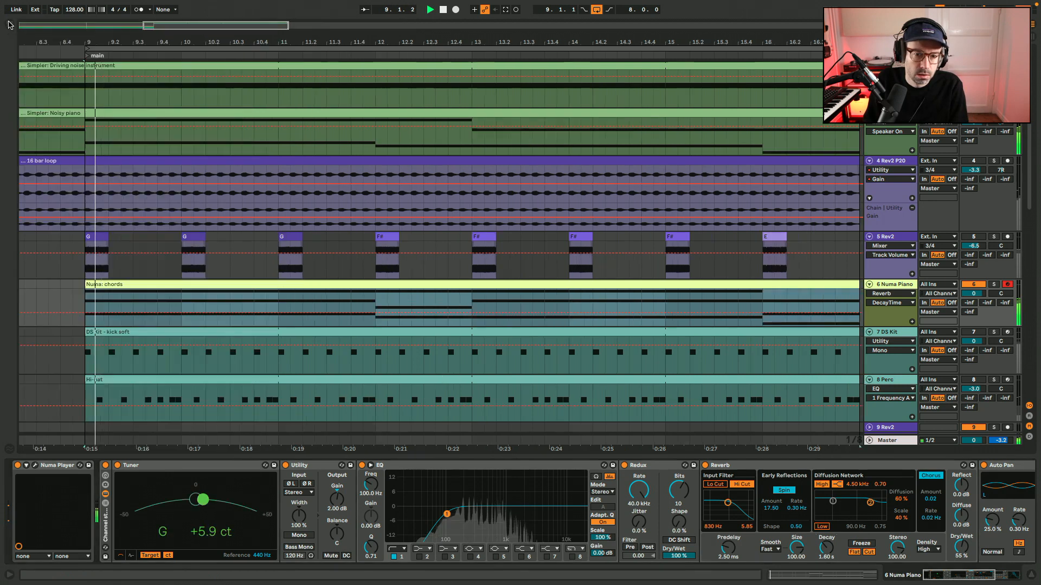
pyautogui.press('F3')
pyautogui.click(648, 468)
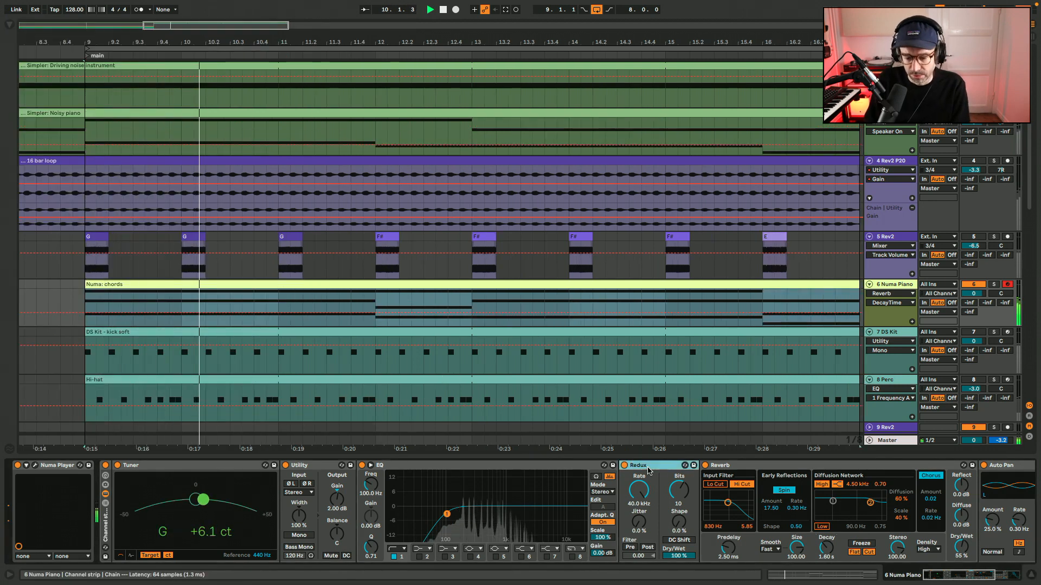
pyautogui.press('Delete')
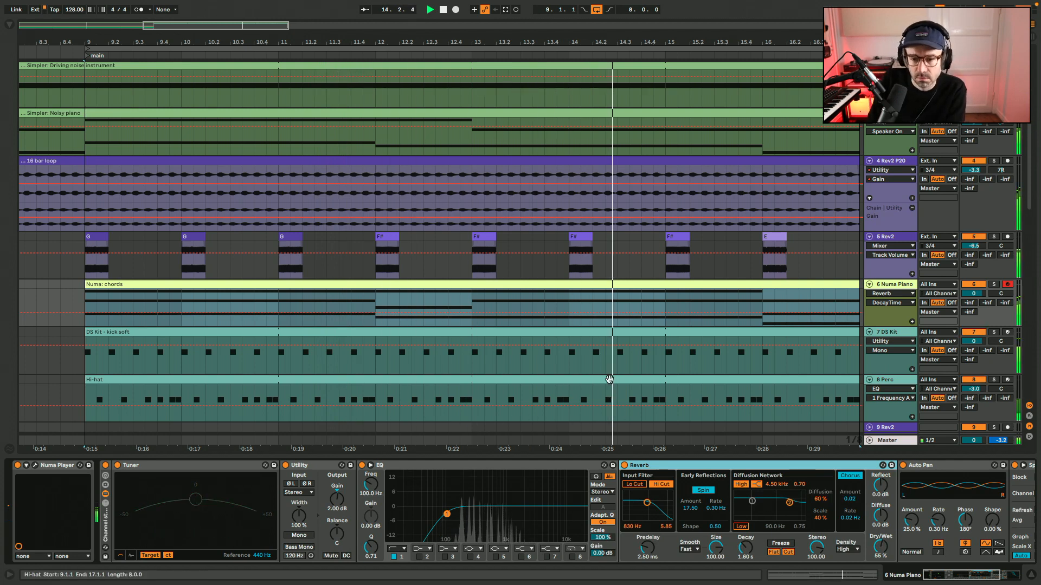
# Mute the DS Kit and Perc tracks and hide the device chain to show more of the arrangement.
pyautogui.moveTo(276, 29); pyautogui.dragTo(283, 28)
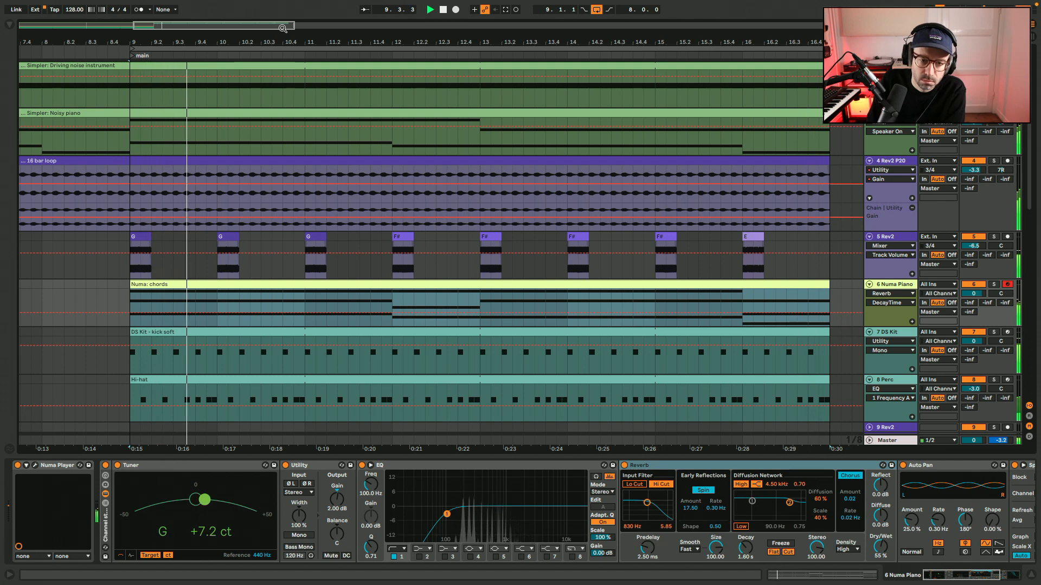
pyautogui.moveTo(282, 27); pyautogui.dragTo(283, 24)
pyautogui.hscroll(5, 351, 199)
pyautogui.press('F7')
pyautogui.press('F8')
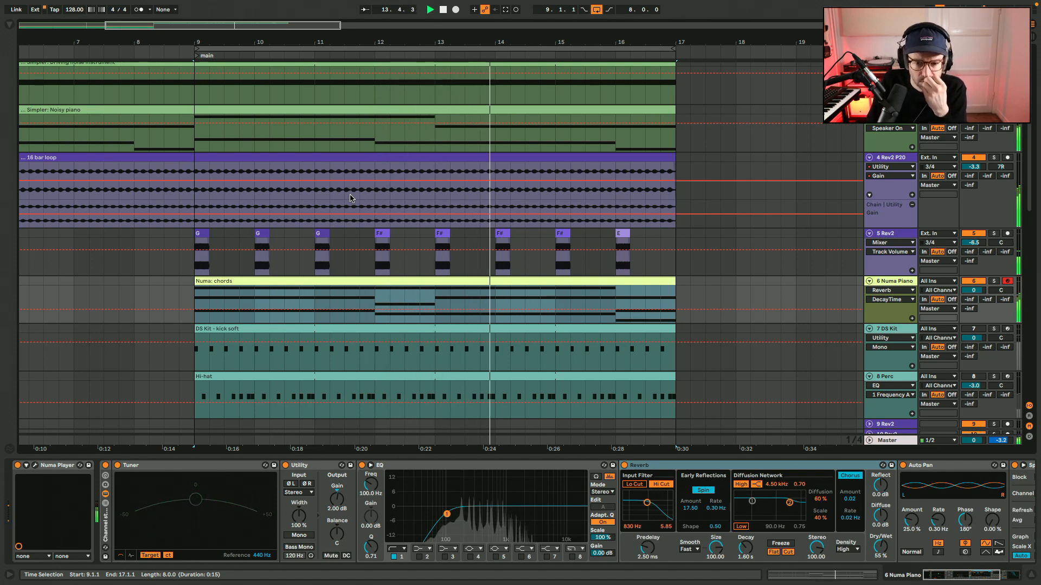
pyautogui.press('super+alt+l')
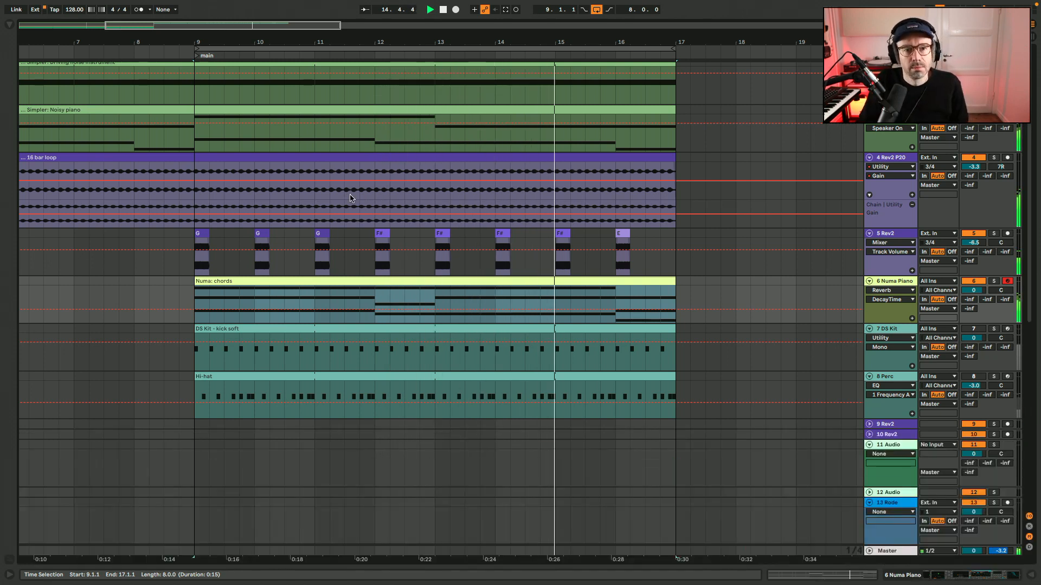
# Move the Numa chords clip to start at bar 17 and add a locator there named "part 2 chords".
pyautogui.scroll(1, 350, 199)
pyautogui.hscroll(4, 350, 199)
pyautogui.hscroll(-1, 351, 199)
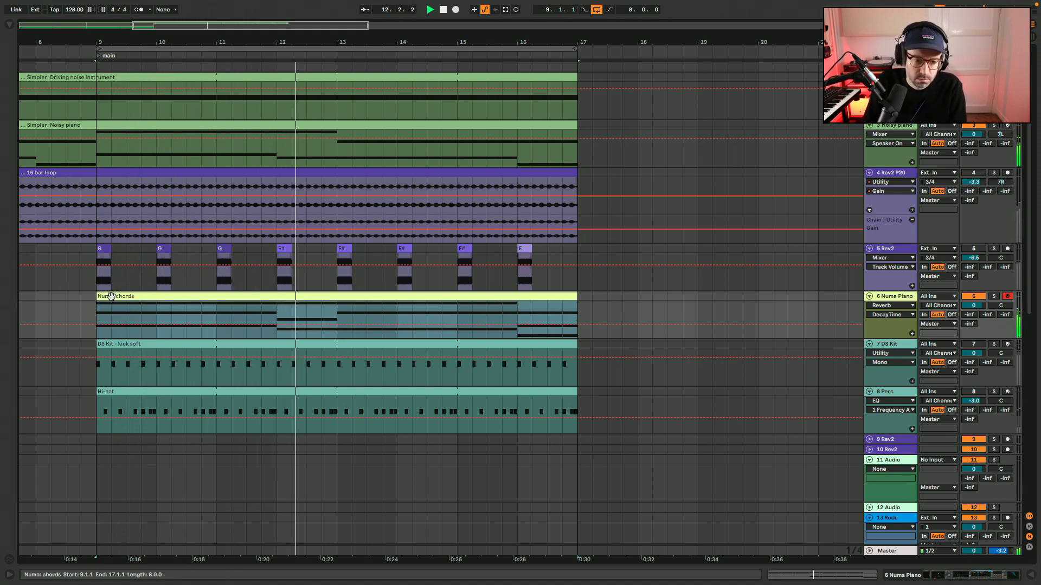
pyautogui.moveTo(111, 296); pyautogui.dragTo(593, 308)
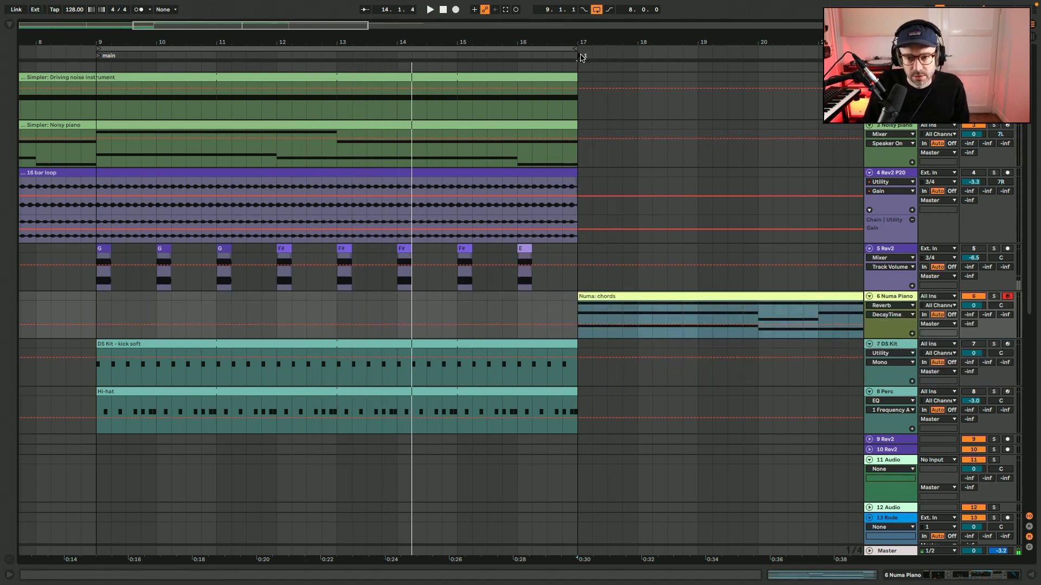
pyautogui.click(580, 57)
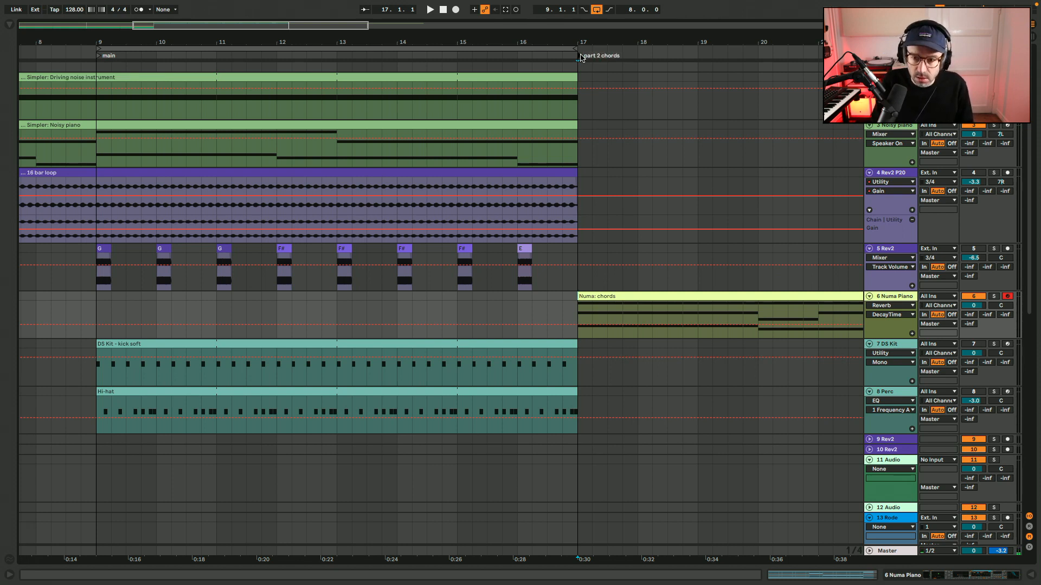
# Extend the Driving noise instrument and Noisy piano clips to bar 25, matching the end of the Numa chords clip.
pyautogui.moveTo(575, 76); pyautogui.dragTo(849, 77)
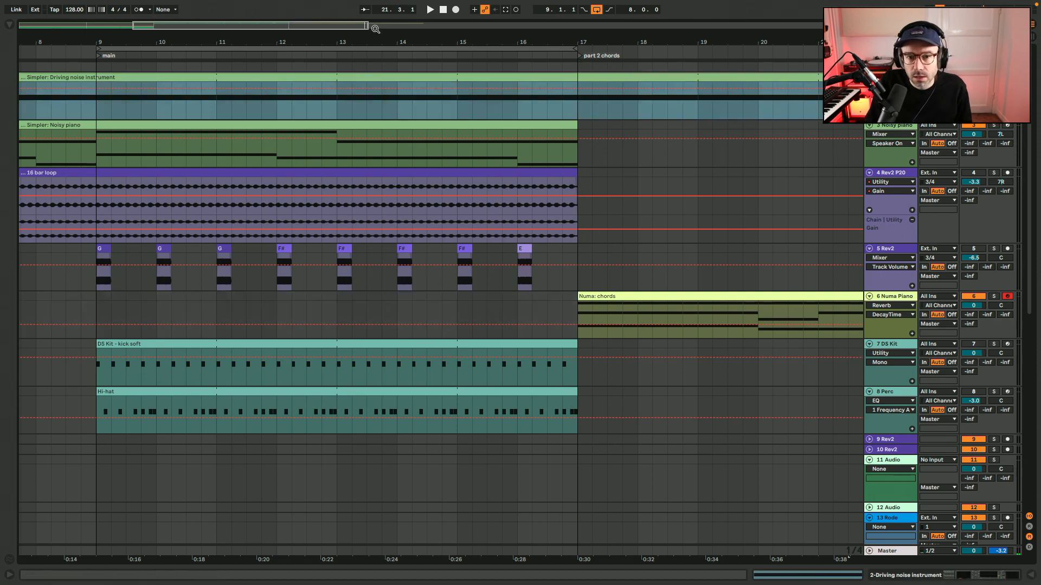
pyautogui.moveTo(365, 25); pyautogui.dragTo(431, 20)
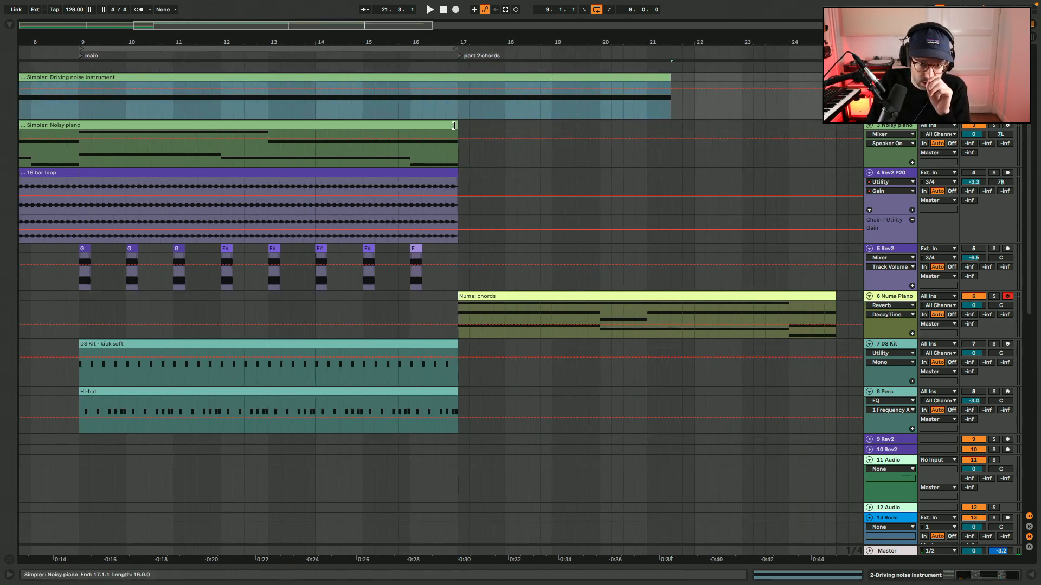
pyautogui.moveTo(454, 126); pyautogui.dragTo(838, 131)
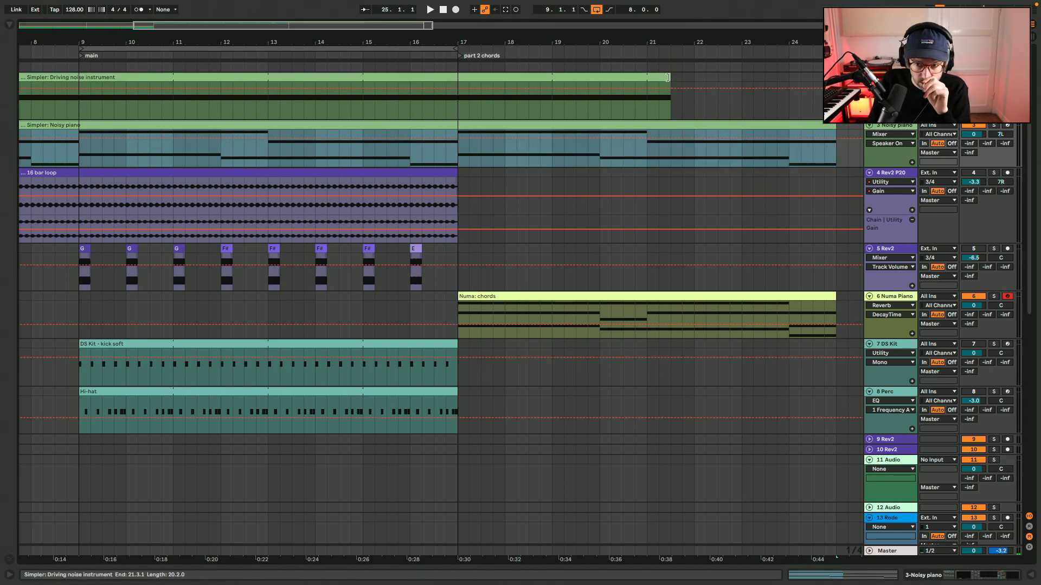
pyautogui.moveTo(668, 78); pyautogui.dragTo(836, 78)
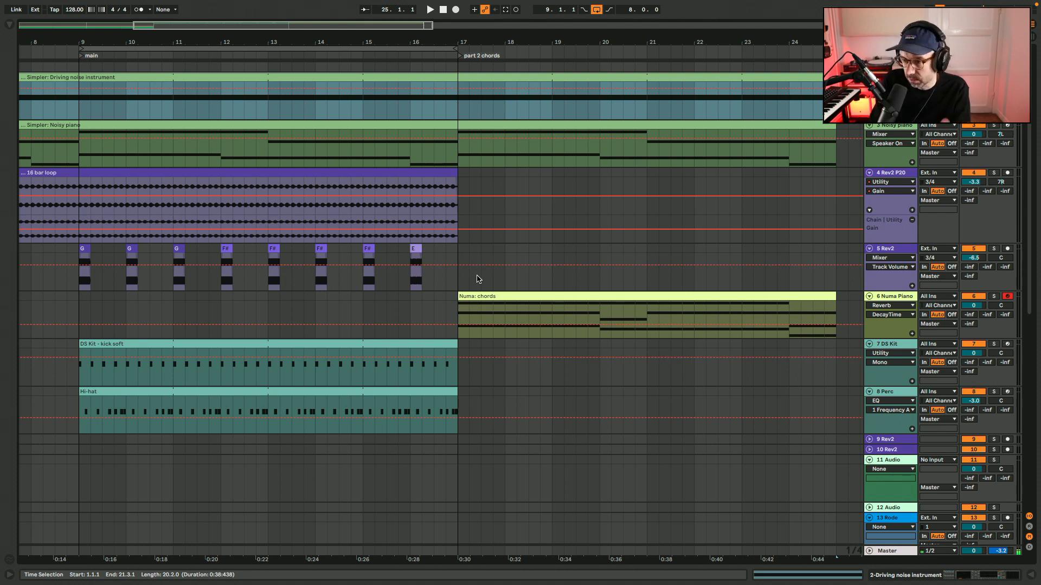
# Loop the Numa chords clip from bar 17 to bar 25 and listen to the section.
pyautogui.click(433, 309)
pyautogui.press('space')
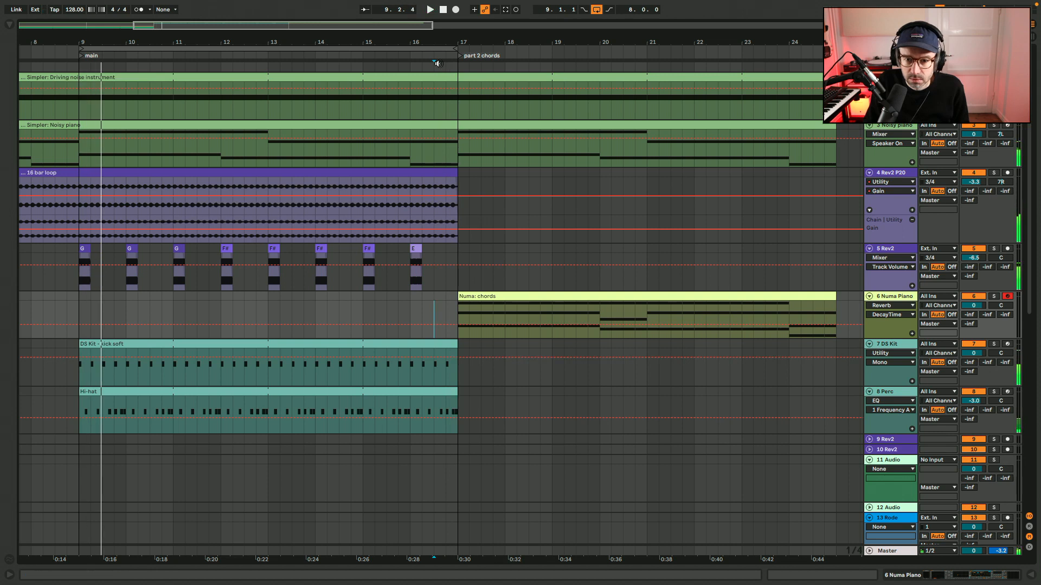
pyautogui.click(537, 292)
pyautogui.hotkey('ctrl', 'l')
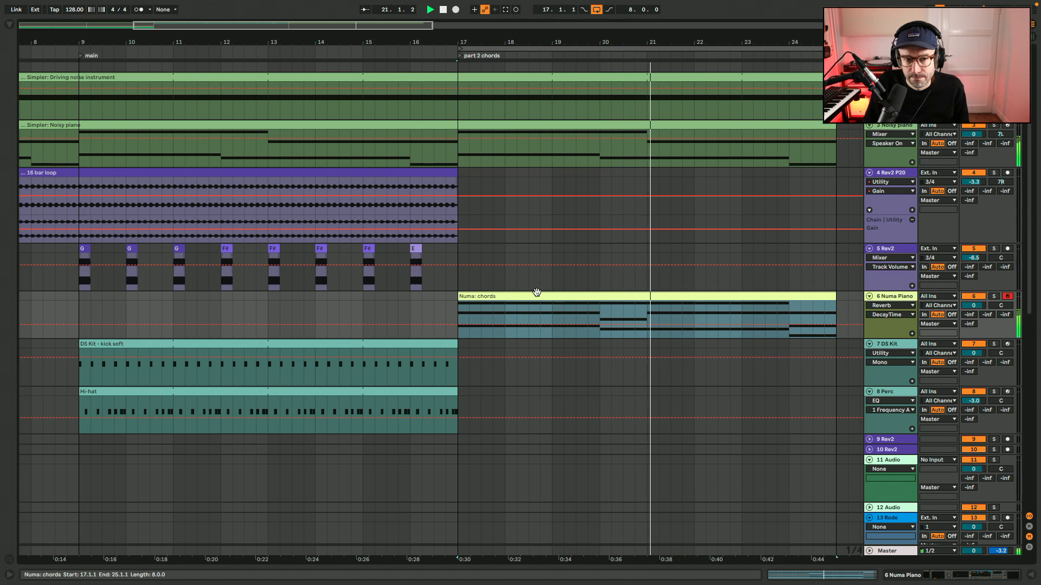
pyautogui.press('w')
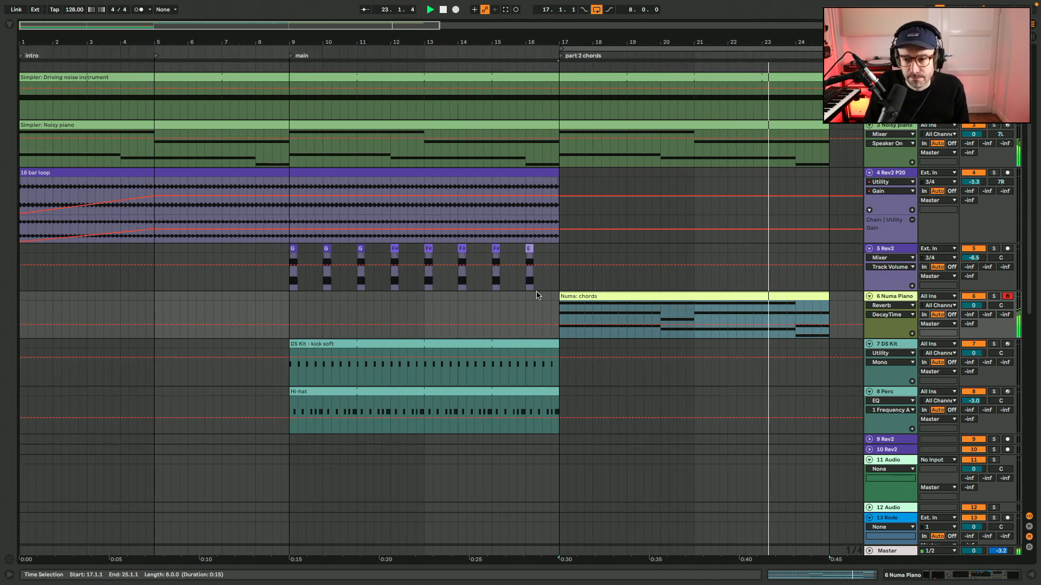
pyautogui.rightClick(510, 306)
pyautogui.click(529, 399)
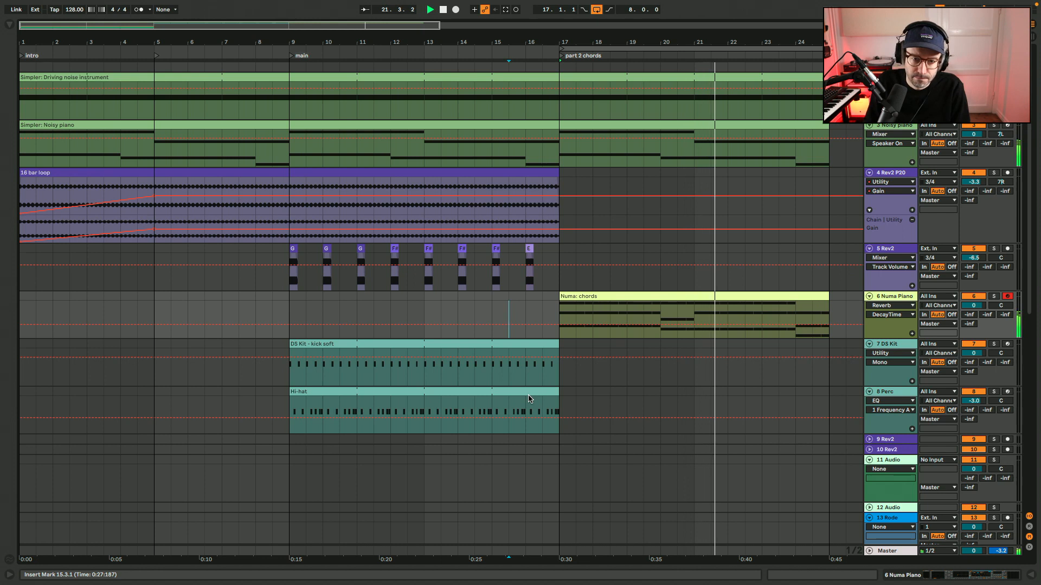
# Rename the "main" locator at bar 9 as "main: bass and drums".
pyautogui.rightClick(292, 56)
pyautogui.click(295, 69)
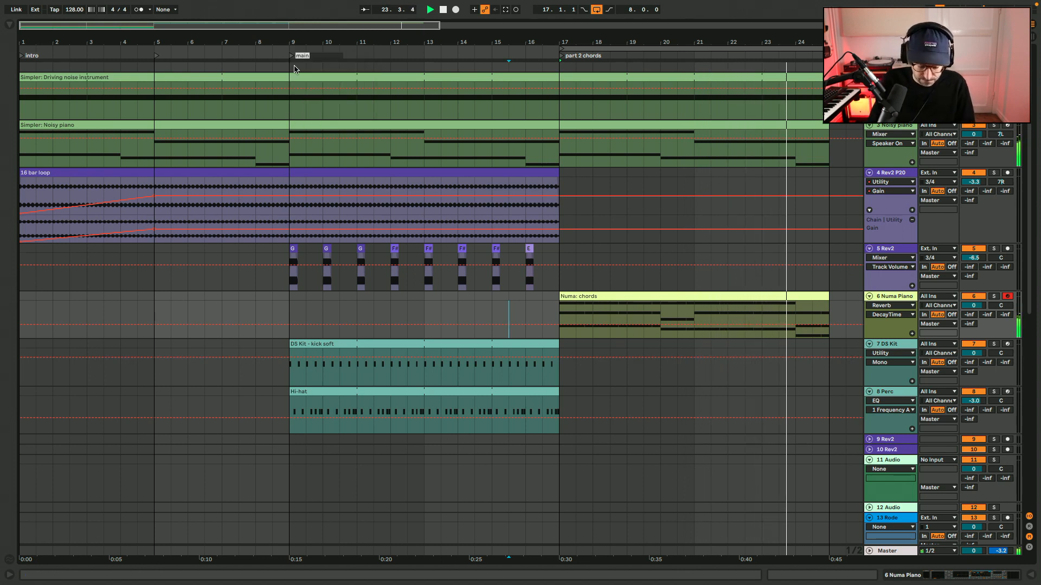
pyautogui.write('bass and ')
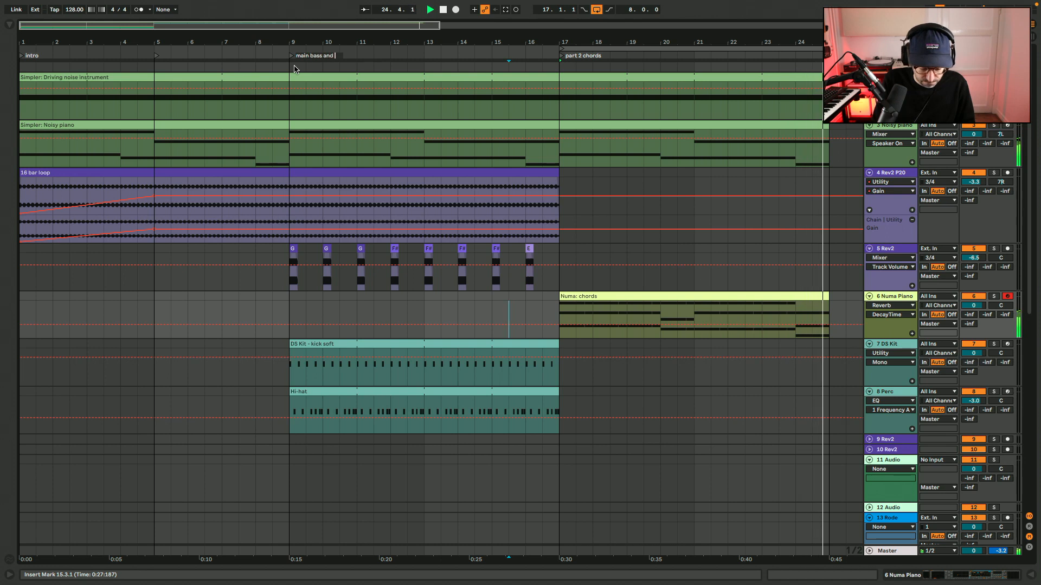
pyautogui.write('drun')
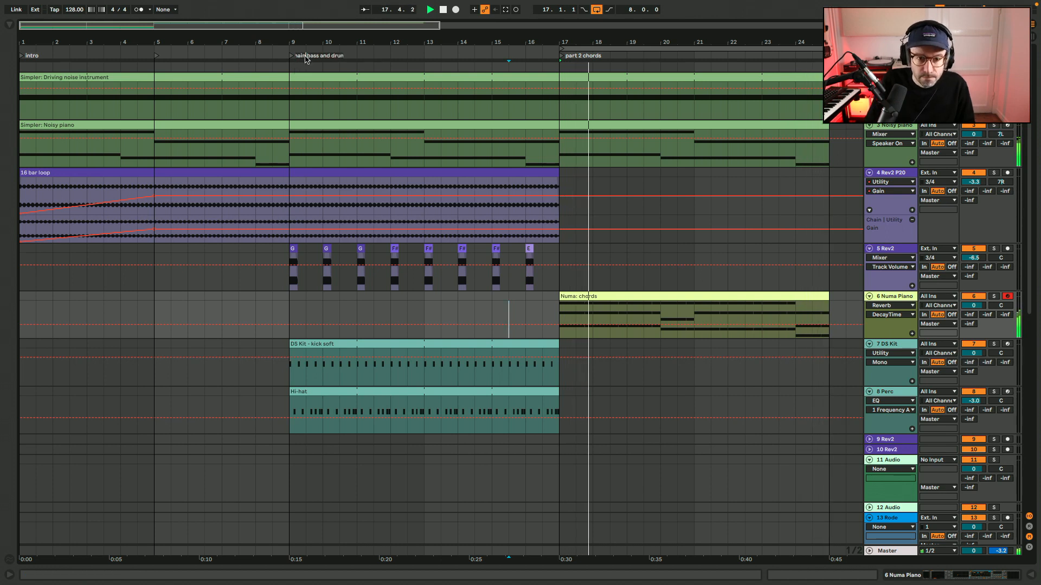
pyautogui.write('s')
pyautogui.press('Return')
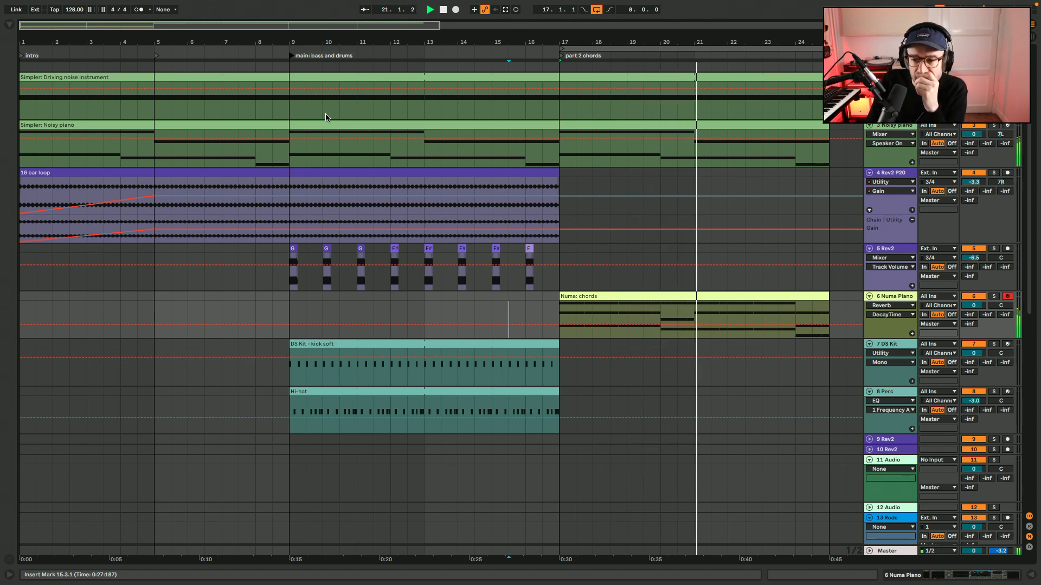
# Lower the velocity of the short beat-four chord notes in all eight bars of the Numa chords clip and play it.
pyautogui.doubleClick(618, 297)
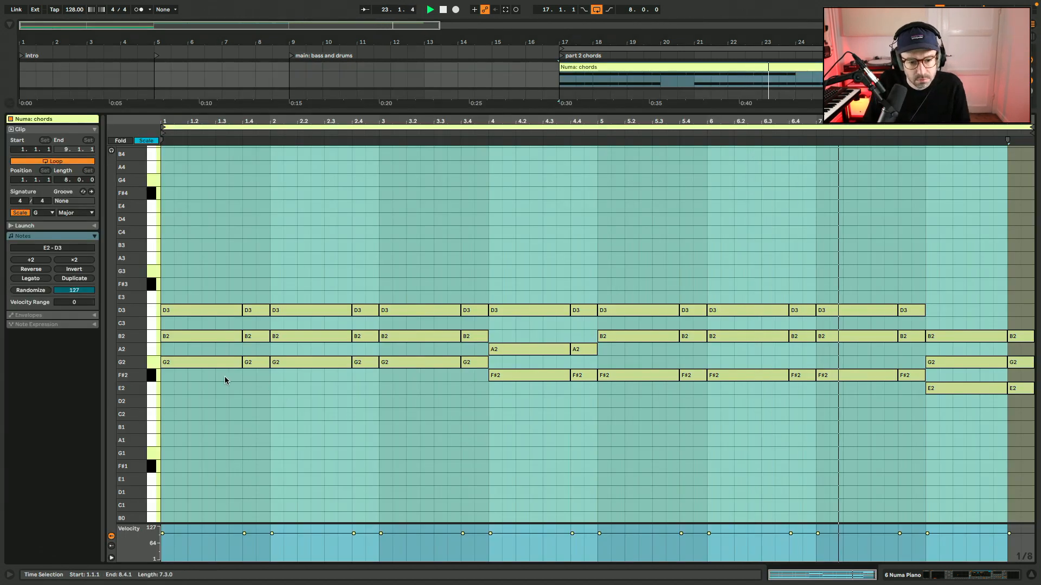
pyautogui.press('space')
pyautogui.moveTo(251, 372); pyautogui.dragTo(262, 310)
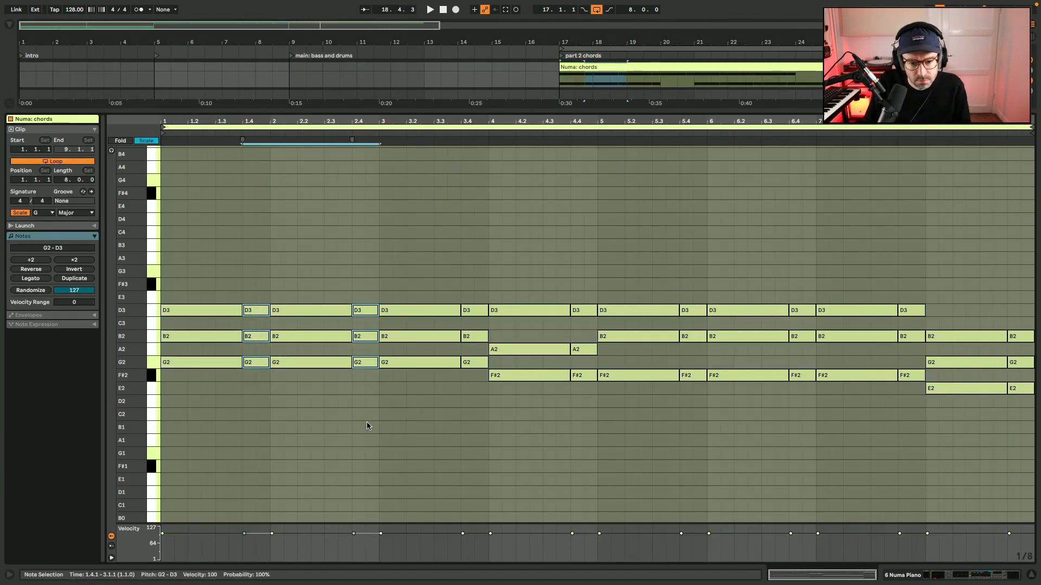
pyautogui.moveTo(583, 287); pyautogui.dragTo(585, 400)
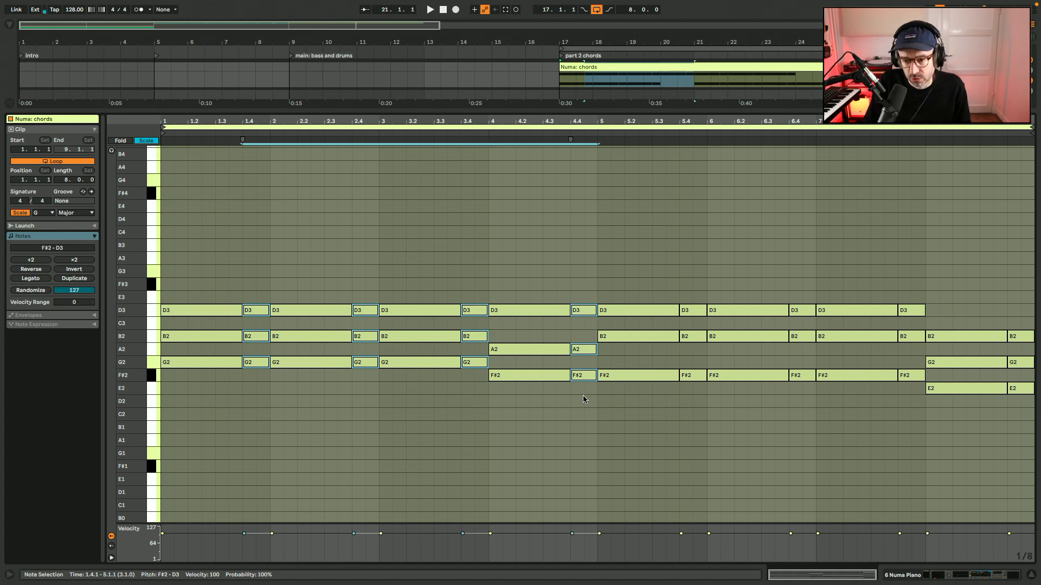
pyautogui.moveTo(699, 406); pyautogui.dragTo(699, 257)
pyautogui.moveTo(803, 288); pyautogui.dragTo(805, 407)
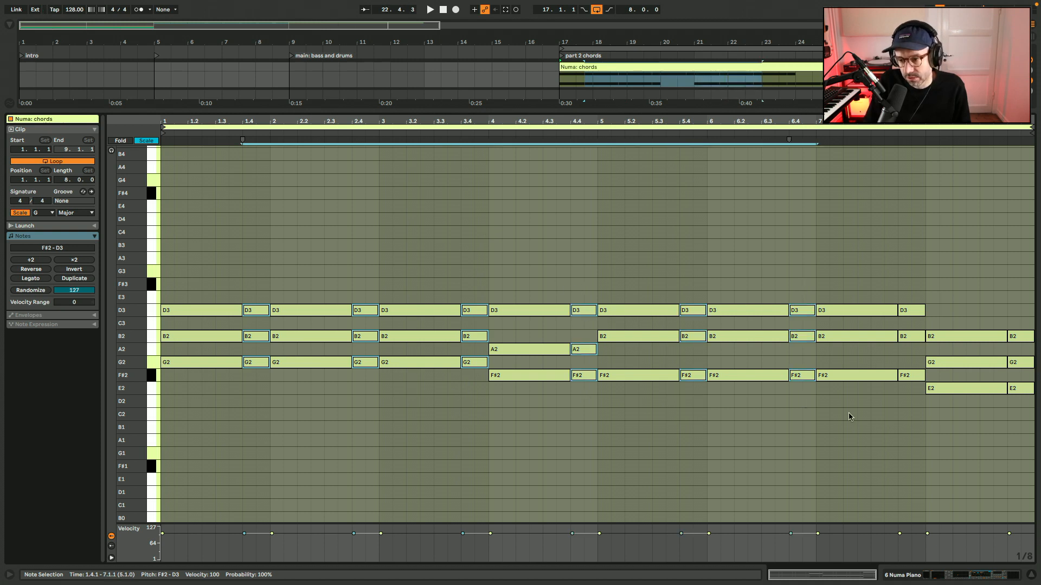
pyautogui.moveTo(1020, 311); pyautogui.dragTo(1020, 406)
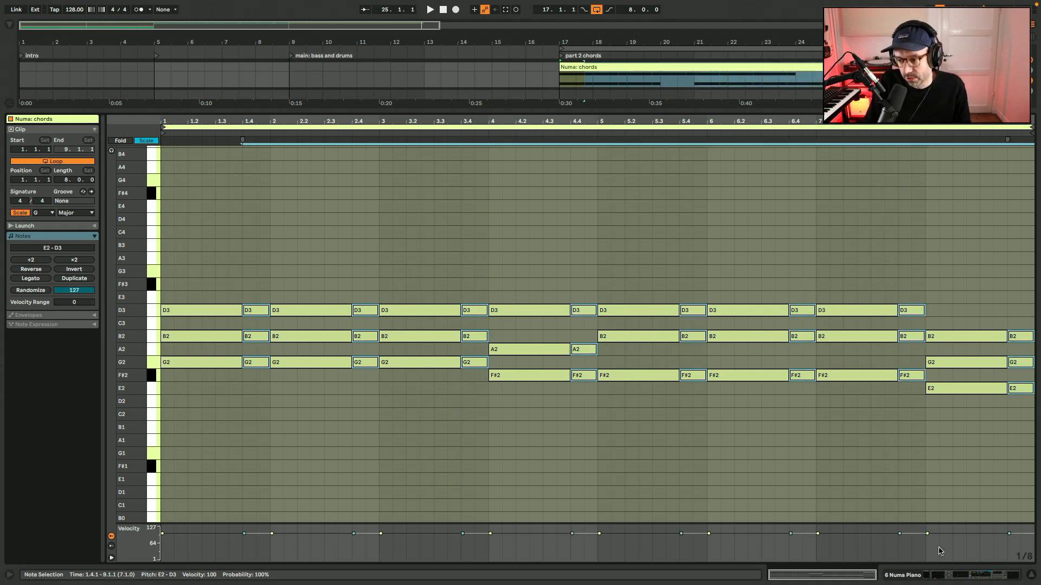
pyautogui.moveTo(1008, 534); pyautogui.dragTo(1009, 539)
pyautogui.click(378, 427)
pyautogui.press('space')
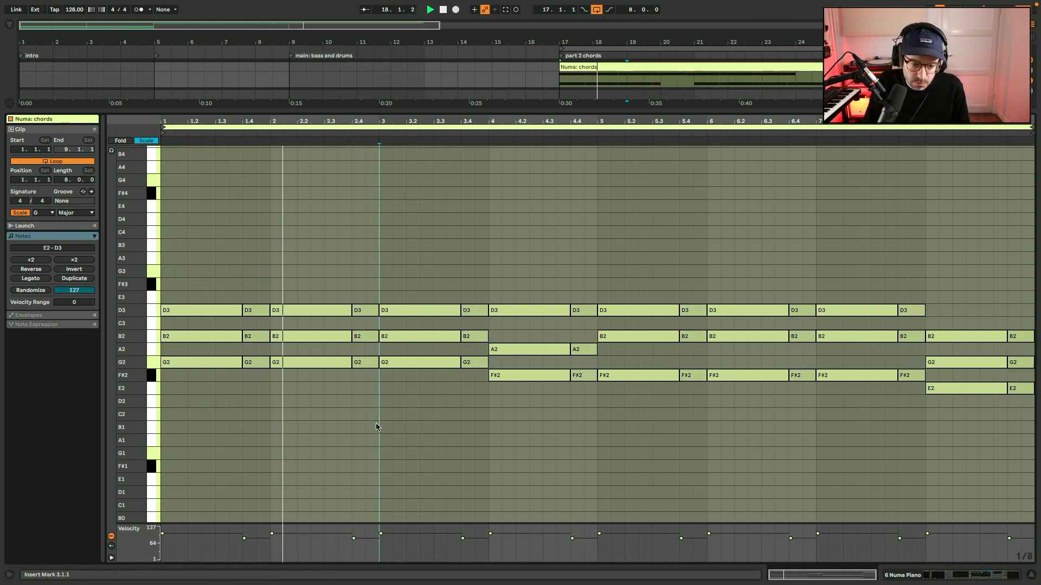
# Extend the loop start back to bar 9 to cover bars 9 to 25, and play the section.
pyautogui.hotkey('shift', 'Tab')
pyautogui.hscroll(3, 805, 235)
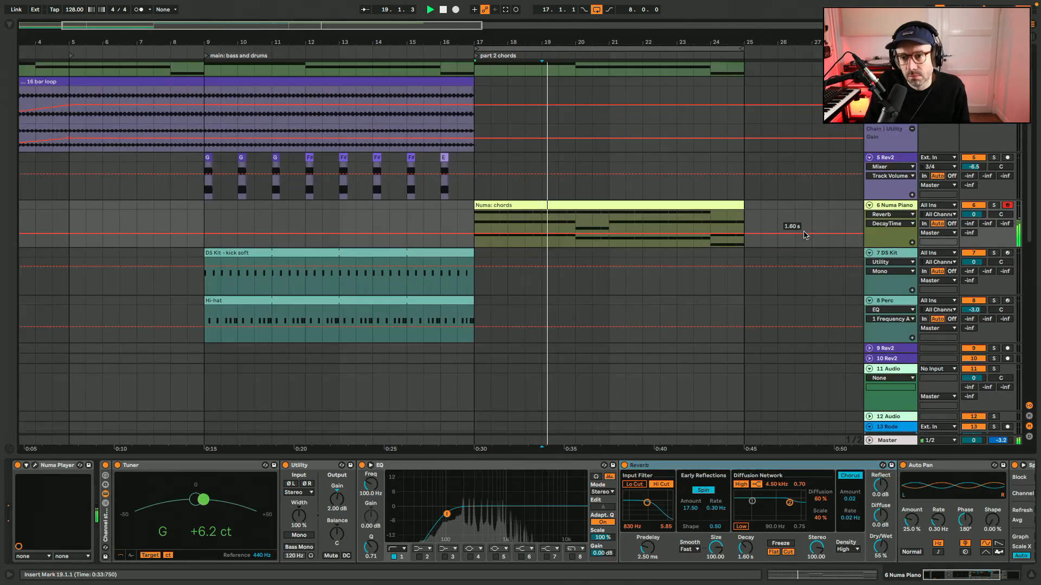
pyautogui.scroll(3, 805, 234)
pyautogui.hscroll(2, 805, 234)
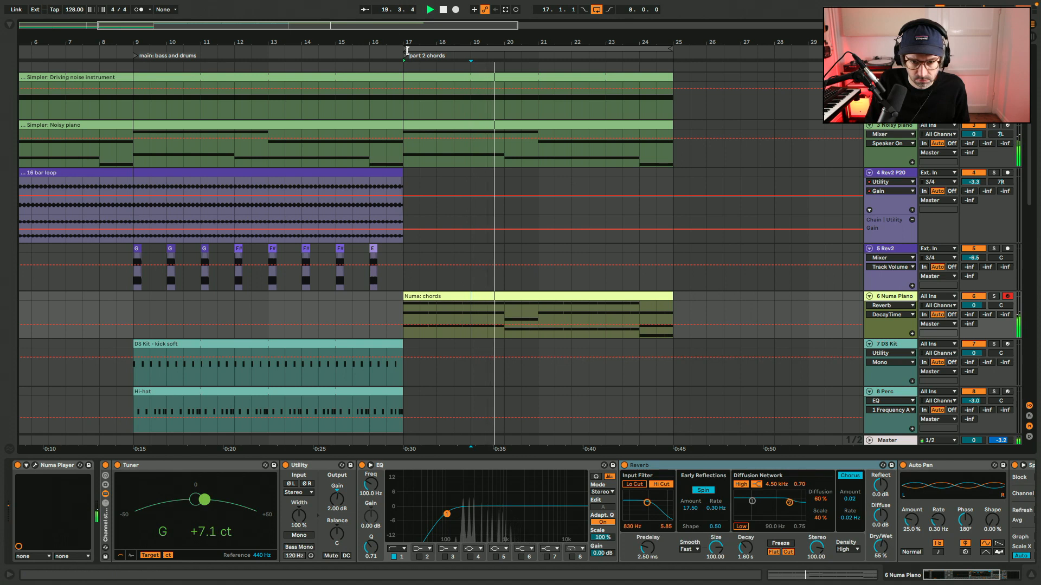
pyautogui.press('space')
pyautogui.moveTo(407, 50); pyautogui.dragTo(136, 54)
pyautogui.click(639, 160)
pyautogui.press('space')
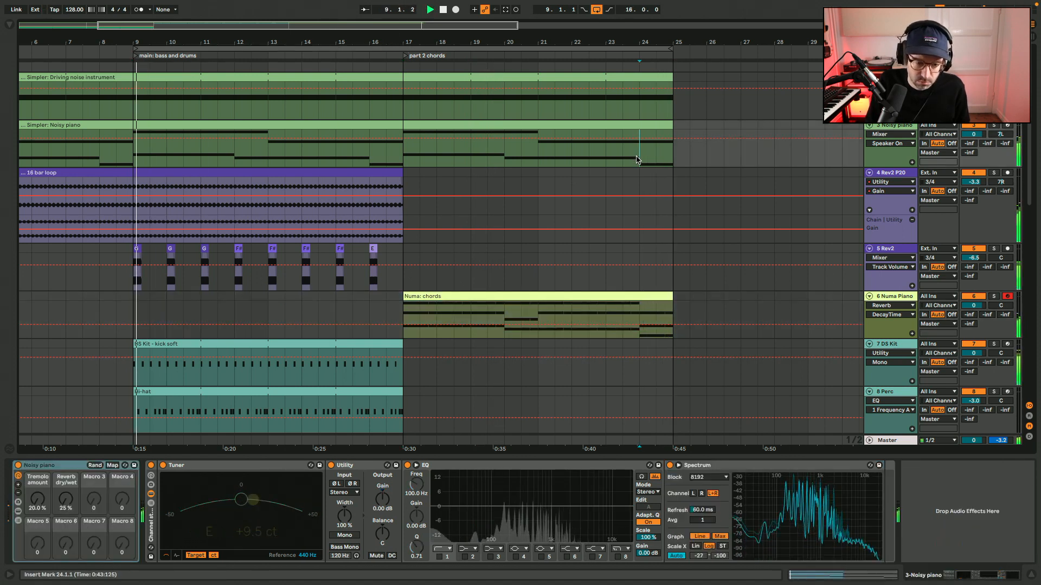
pyautogui.press('super+alt+l')
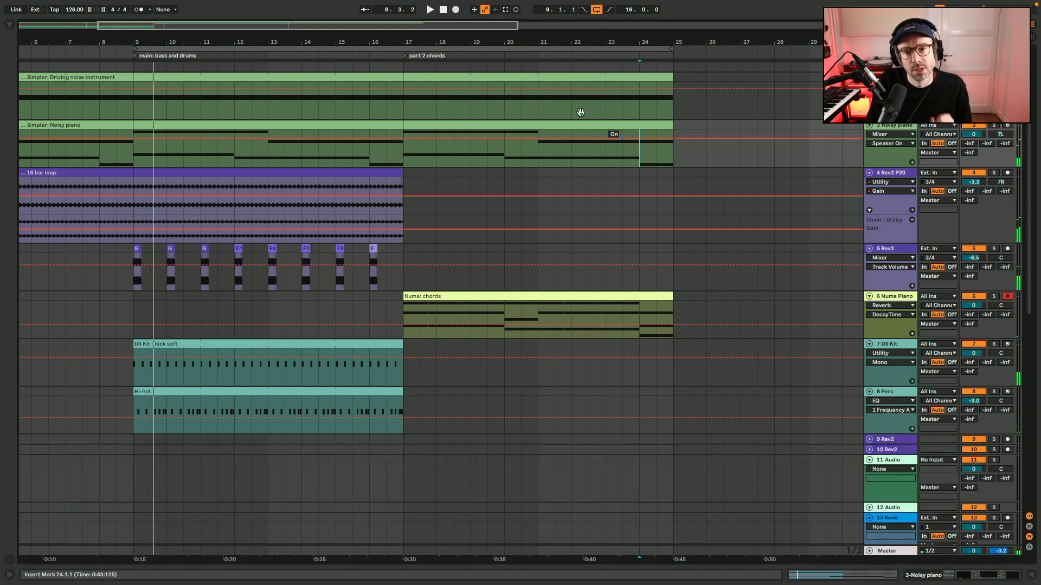
# Audition the loop from bar 9 with the DS Kit and Perc tracks muted.
pyautogui.moveTo(429, 27); pyautogui.dragTo(352, 27)
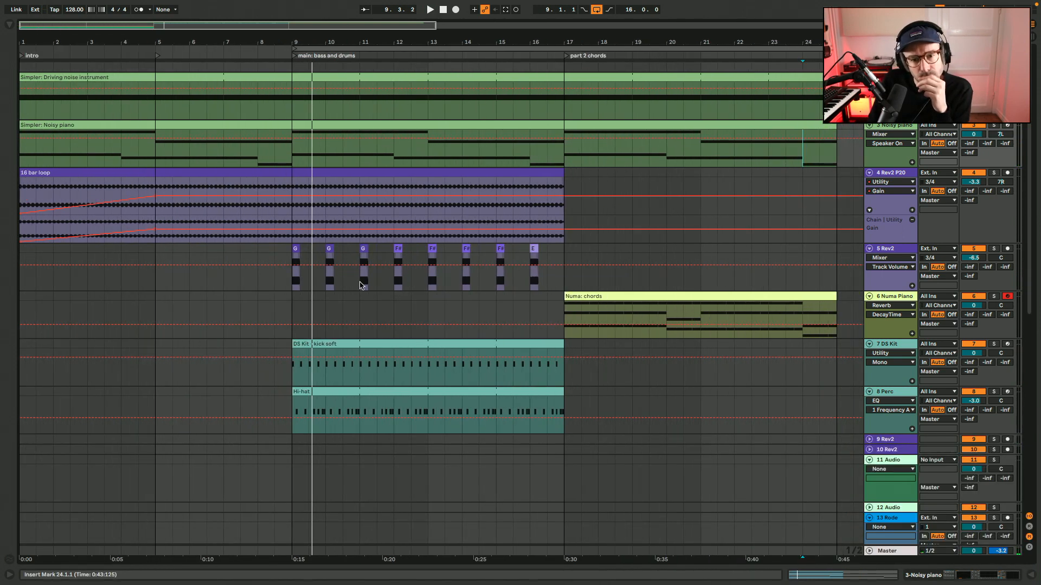
pyautogui.moveTo(290, 312); pyautogui.dragTo(837, 271)
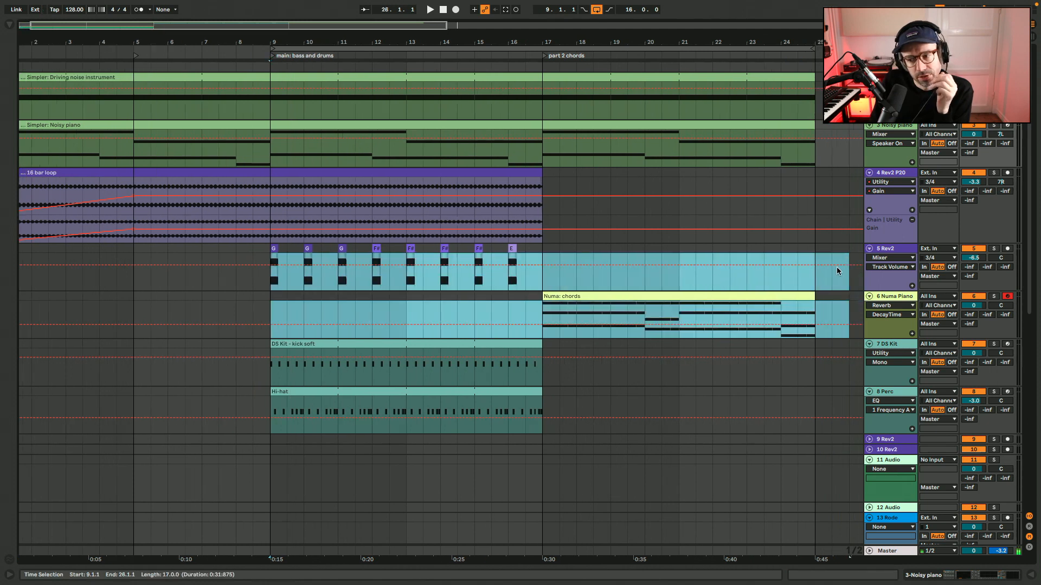
pyautogui.click(808, 284)
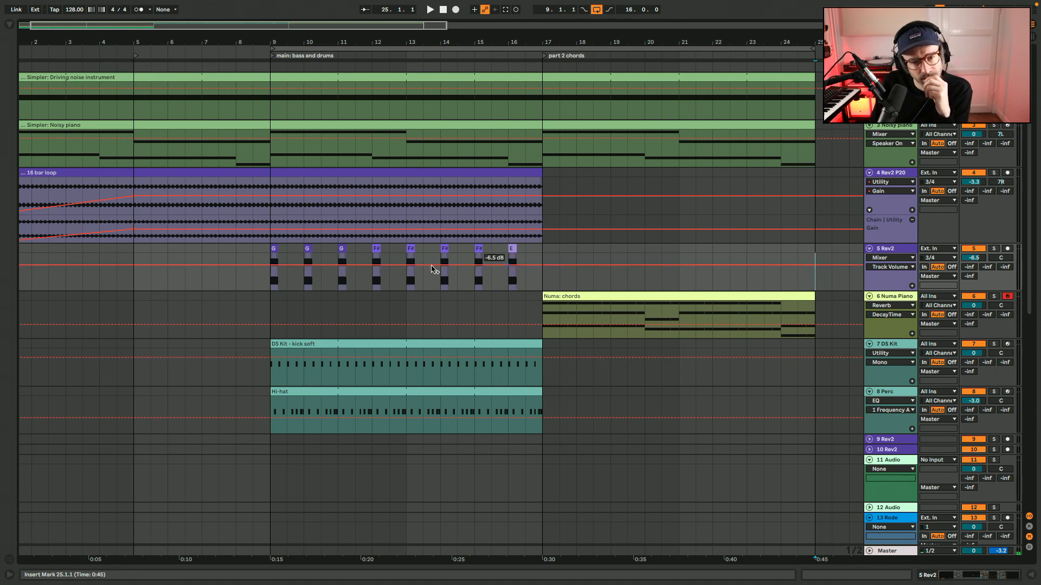
pyautogui.click(245, 296)
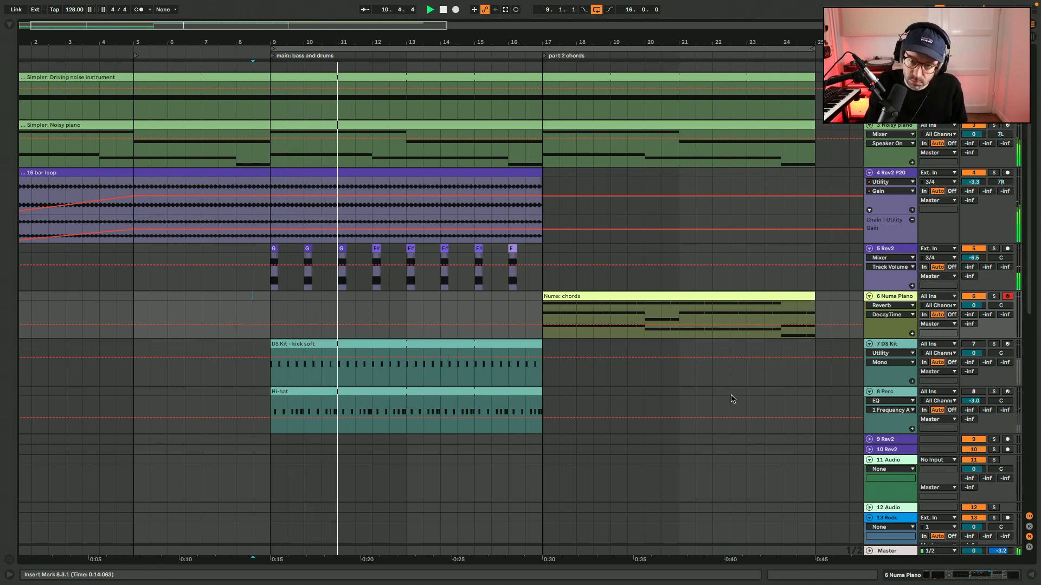
# Insert 8 bars of empty time at bar 17 and move the kick soft and Hi-hat clips to start there.
pyautogui.click(545, 379)
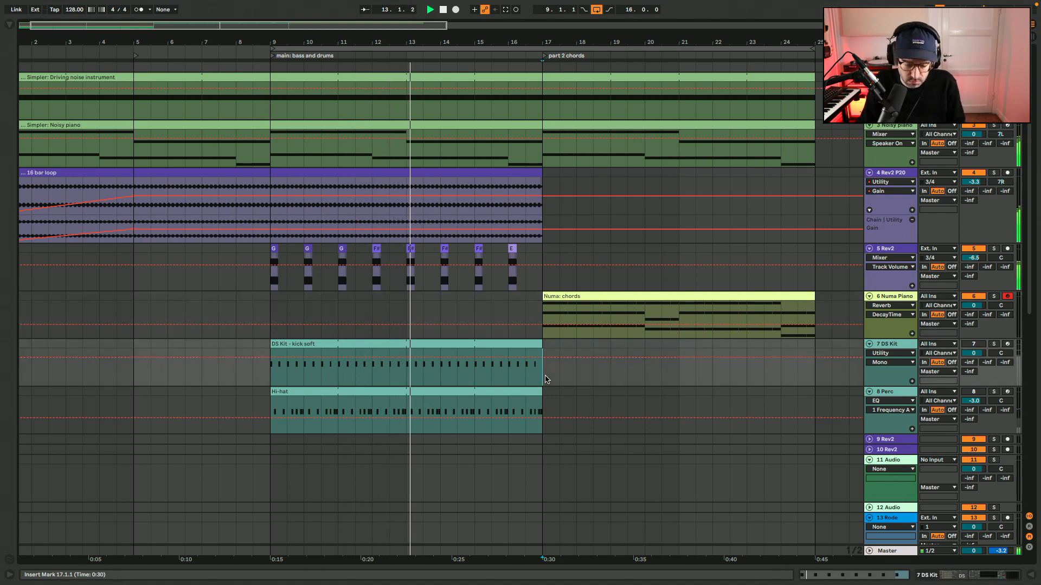
pyautogui.press('super+i')
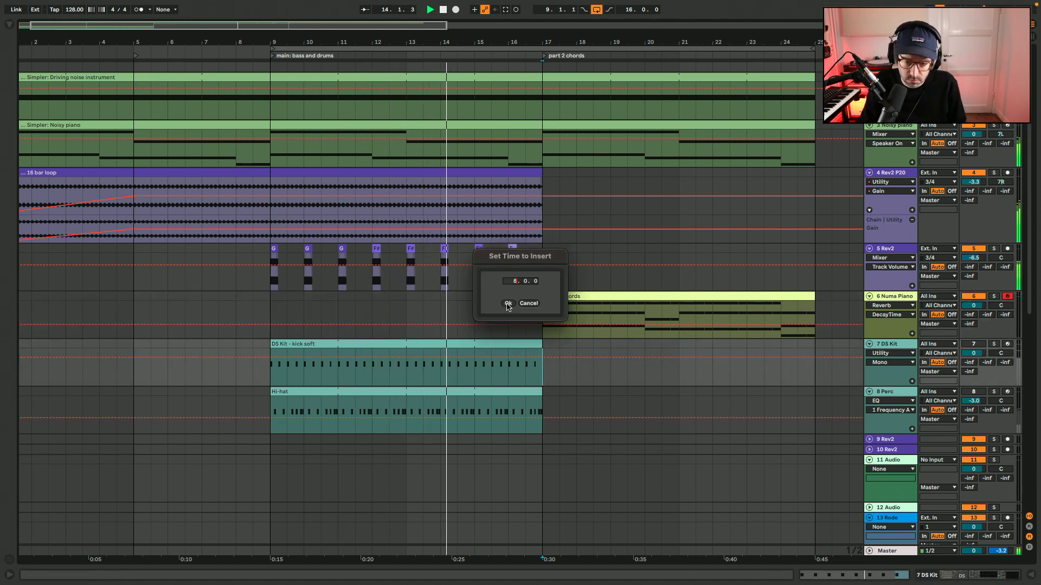
pyautogui.click(508, 304)
pyautogui.press('space')
pyautogui.click(534, 344)
pyautogui.moveTo(529, 393); pyautogui.dragTo(803, 399)
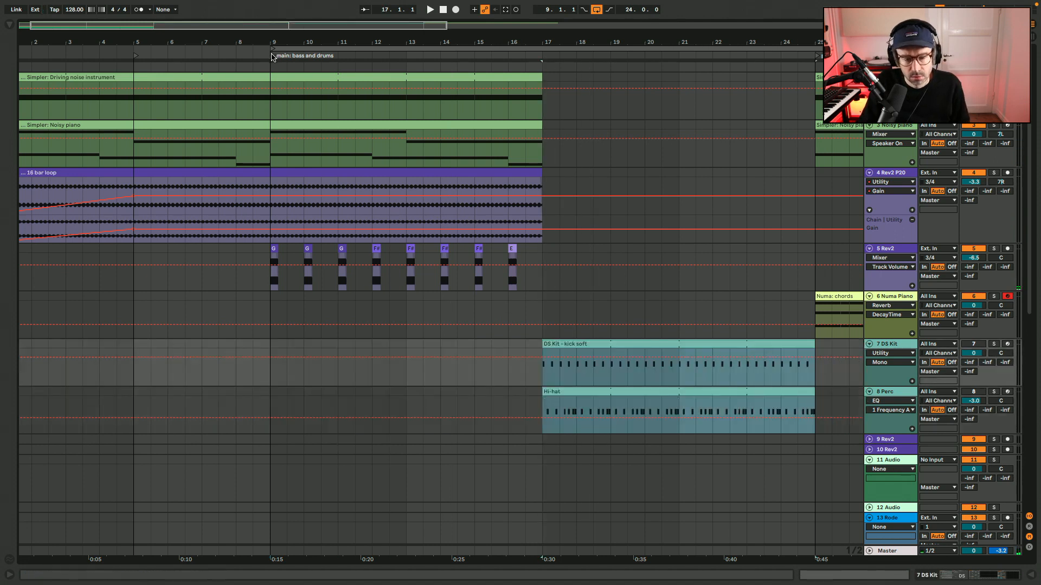
# Rename the bar 9 locator as "1 bass" and add a locator named "2 drums" at bar 17.
pyautogui.click(273, 56)
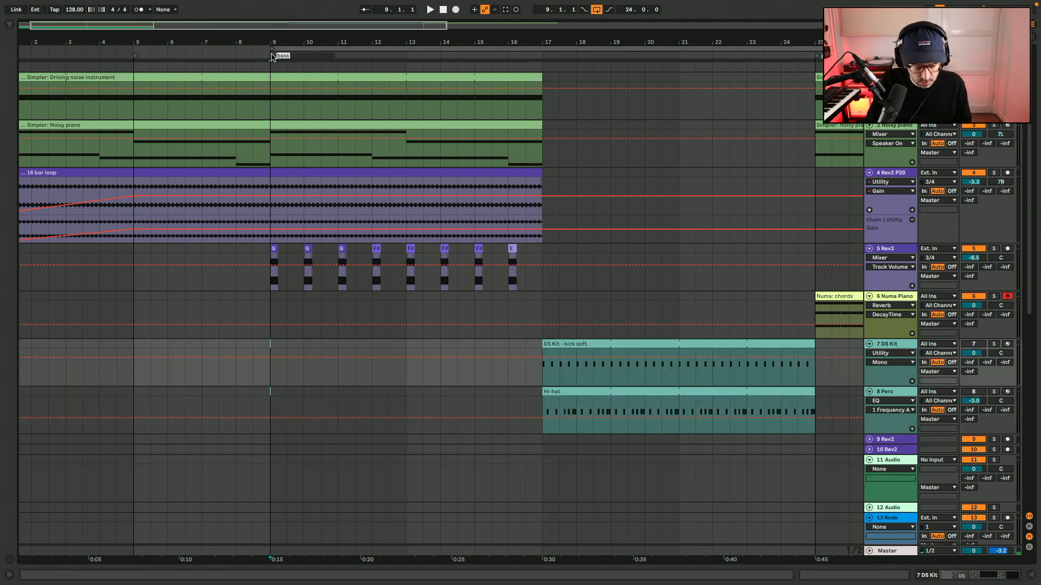
pyautogui.click(543, 70)
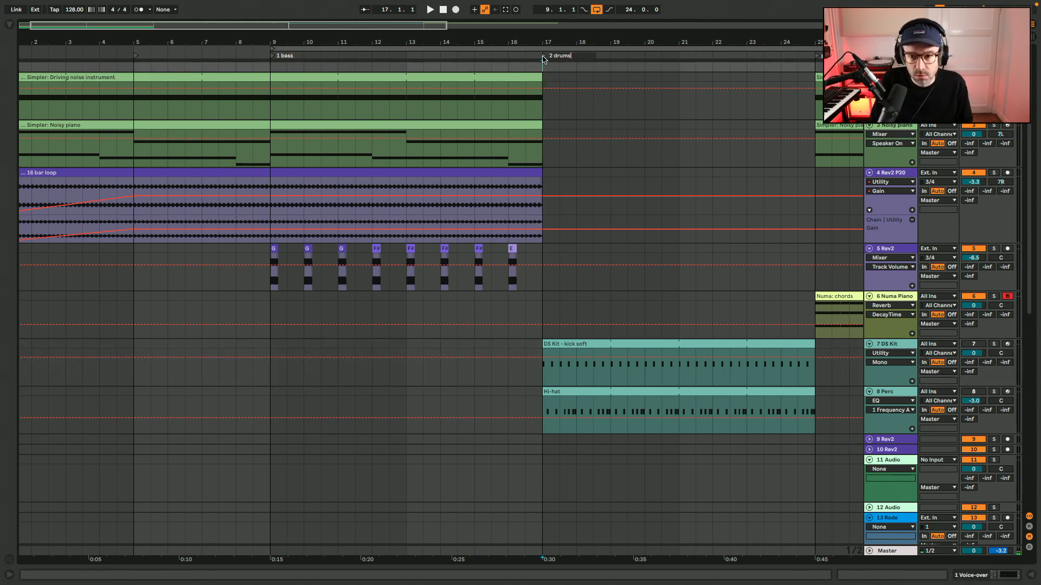
# Extend the Driving noise instrument and Noisy piano clips through the empty bars so both run continuously to bar 33.
pyautogui.moveTo(539, 77); pyautogui.dragTo(817, 106)
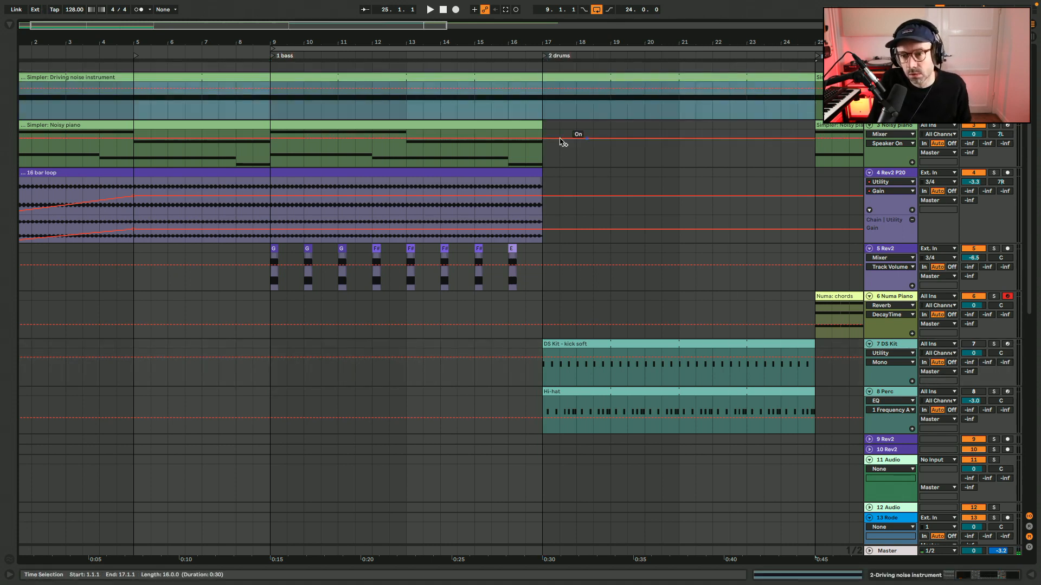
pyautogui.moveTo(539, 124); pyautogui.dragTo(778, 132)
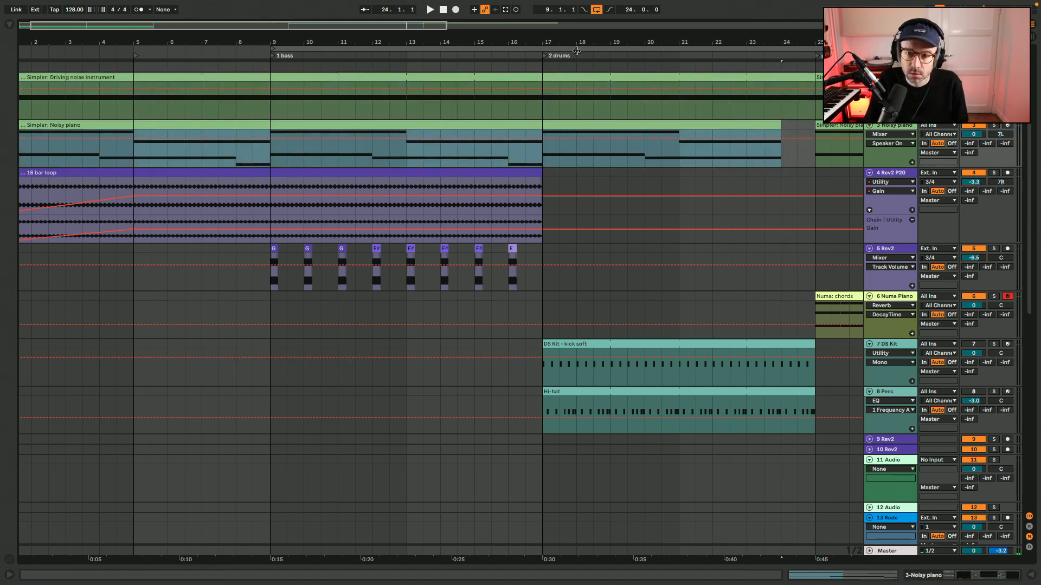
pyautogui.hscroll(8, 515, 93)
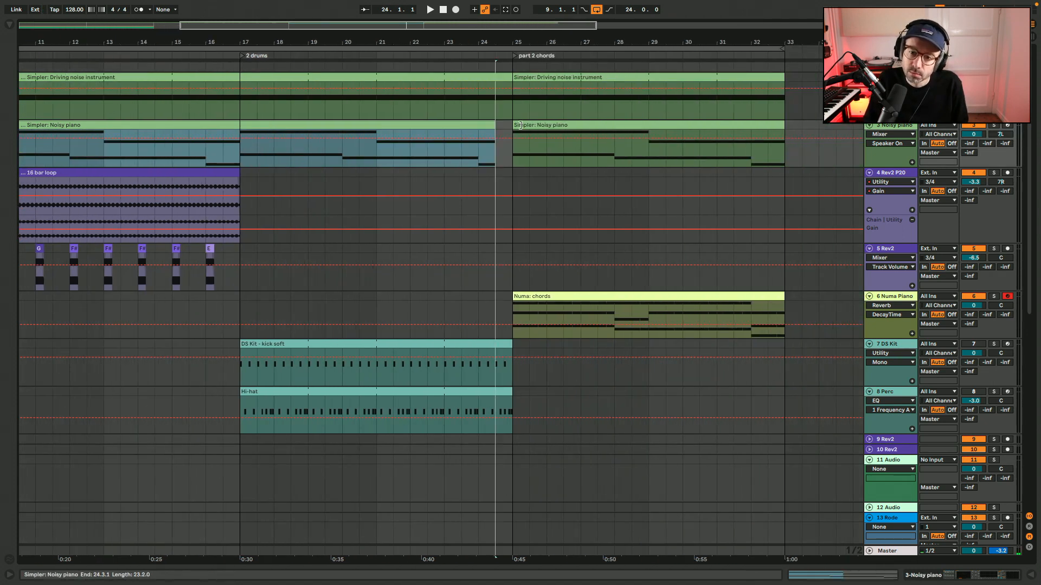
pyautogui.moveTo(519, 125); pyautogui.dragTo(787, 129)
pyautogui.moveTo(510, 77); pyautogui.dragTo(778, 87)
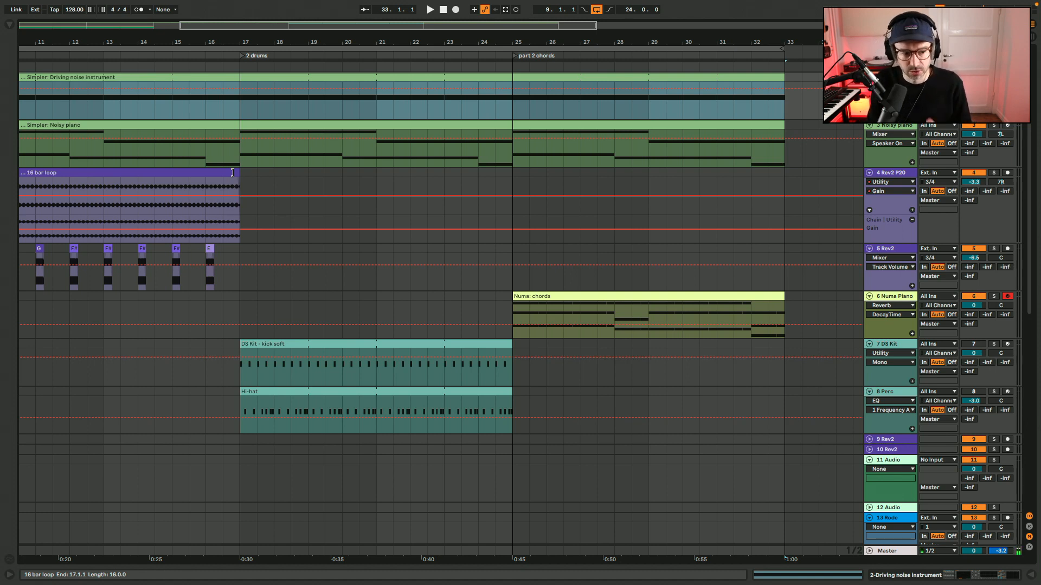
# Extend the Rev2 P20 16 bar loop to bar 25 and duplicate the Rev2 bass clips of bars 9 to 17 at bar 17.
pyautogui.hscroll(-5, 233, 173)
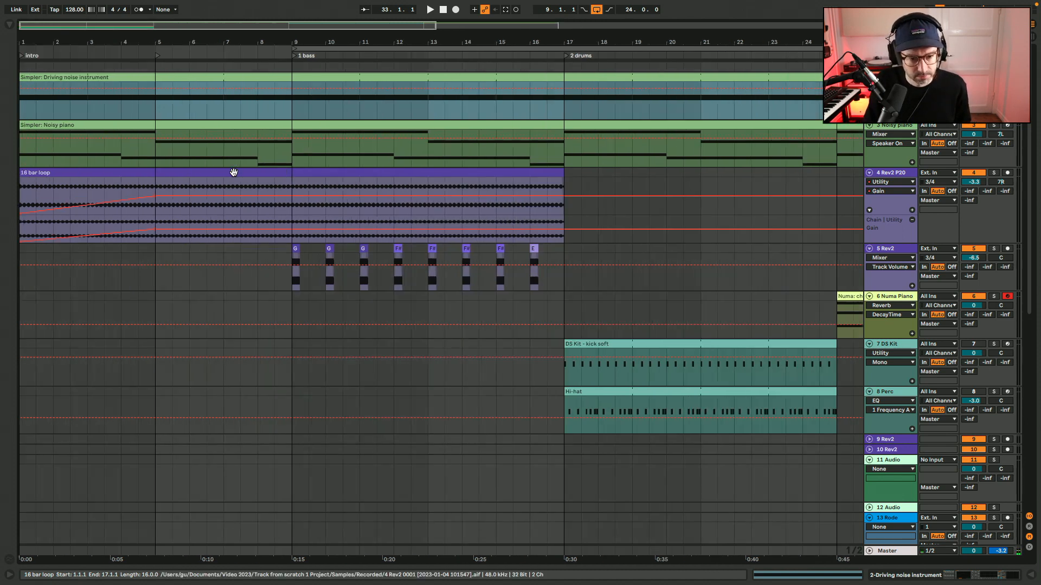
pyautogui.moveTo(572, 170); pyautogui.dragTo(825, 182)
pyautogui.click(540, 257)
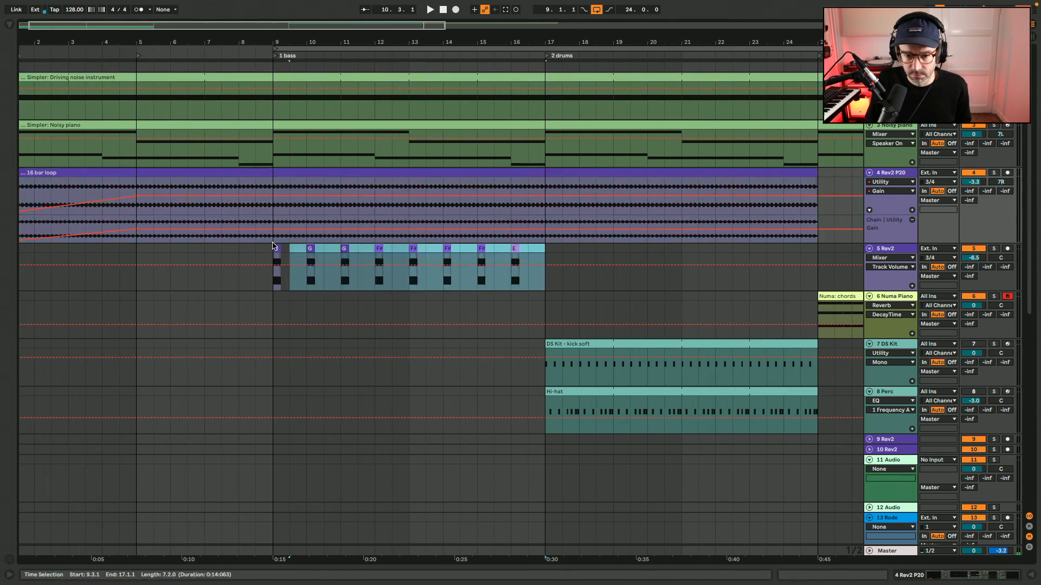
pyautogui.hotkey('ctrl', 'd')
# Play from bar 15 and deactivate the Hi-hat part between bars 17 and 21.
pyautogui.click(481, 306)
pyautogui.press('space')
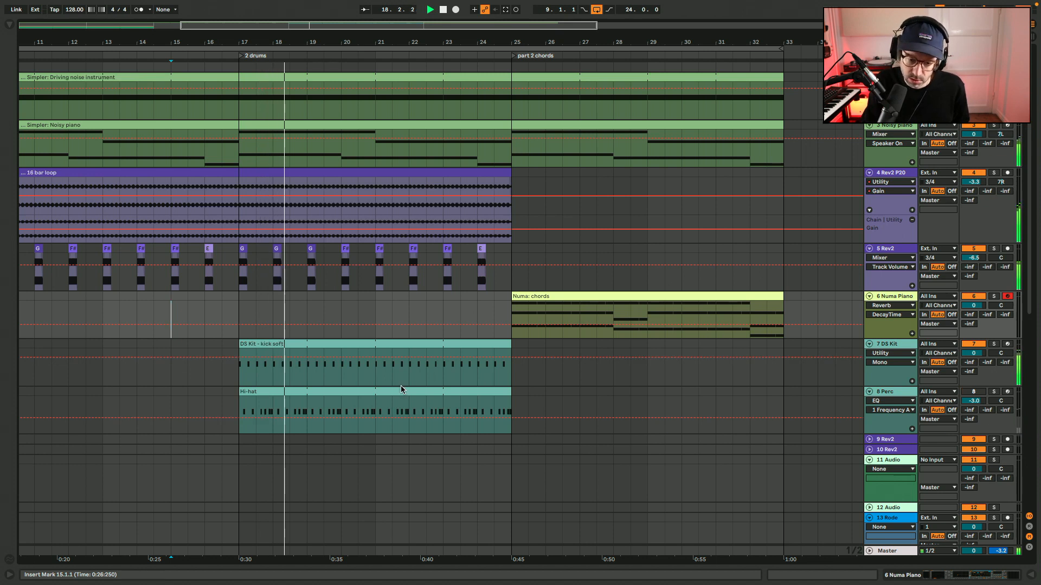
pyautogui.moveTo(376, 413); pyautogui.dragTo(224, 404)
pyautogui.press('0')
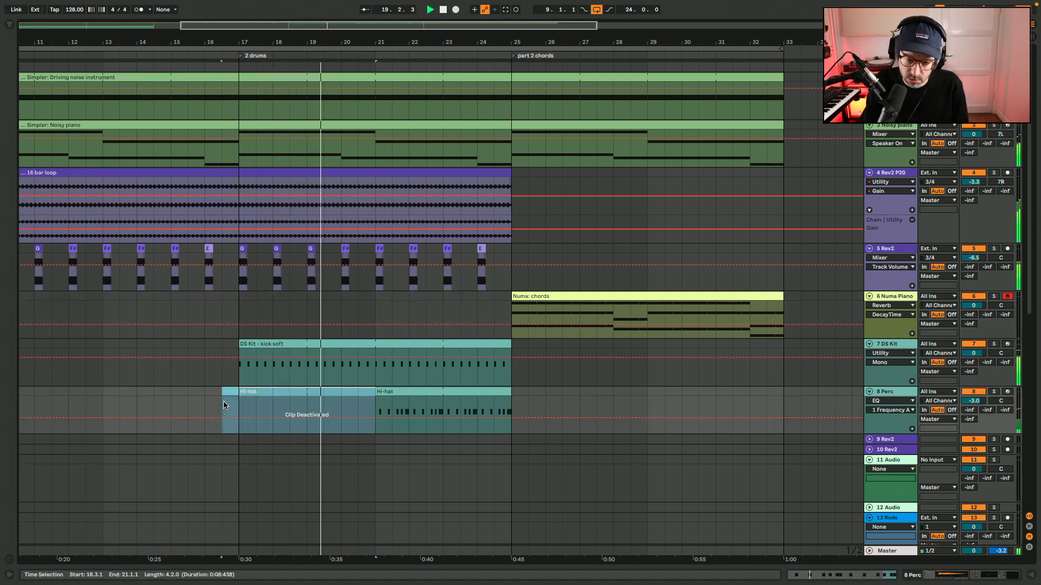
pyautogui.click(336, 401)
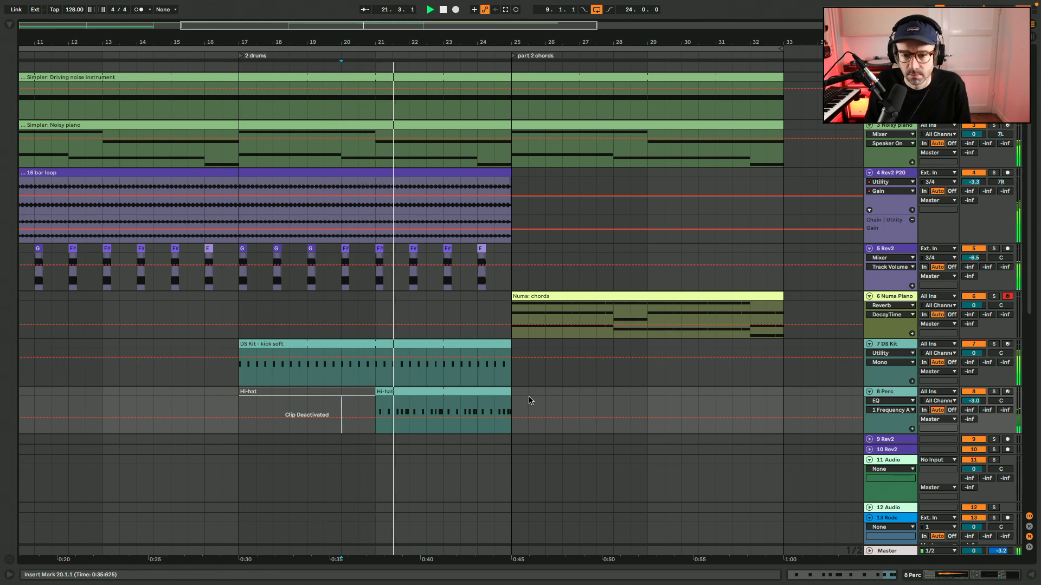
# Extend the kick soft and Hi-hat clips to bar 29 and move the Numa chords clip to start there.
pyautogui.moveTo(511, 351); pyautogui.dragTo(656, 351)
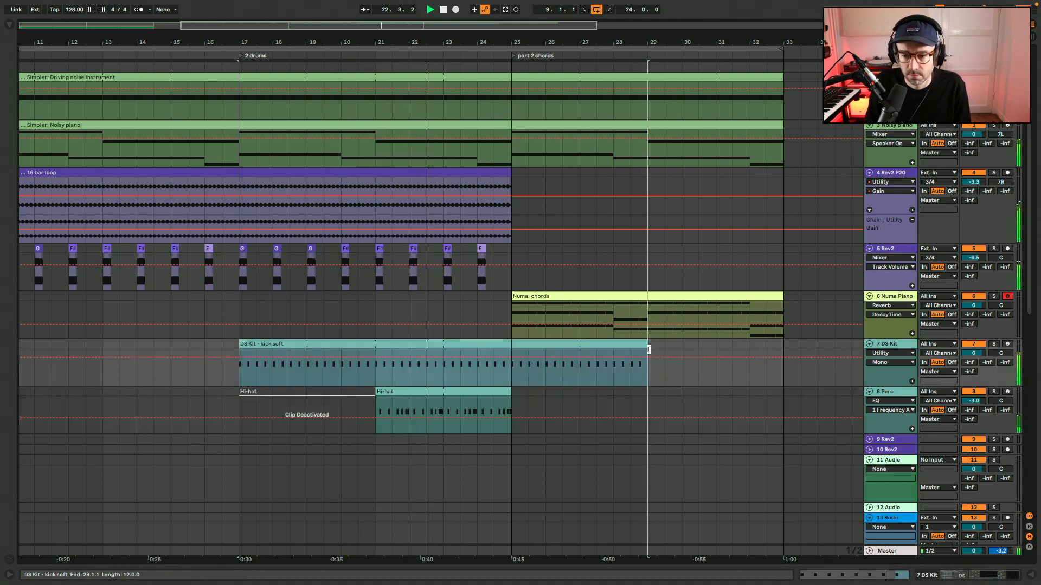
pyautogui.moveTo(592, 302); pyautogui.dragTo(728, 302)
pyautogui.moveTo(510, 400); pyautogui.dragTo(646, 400)
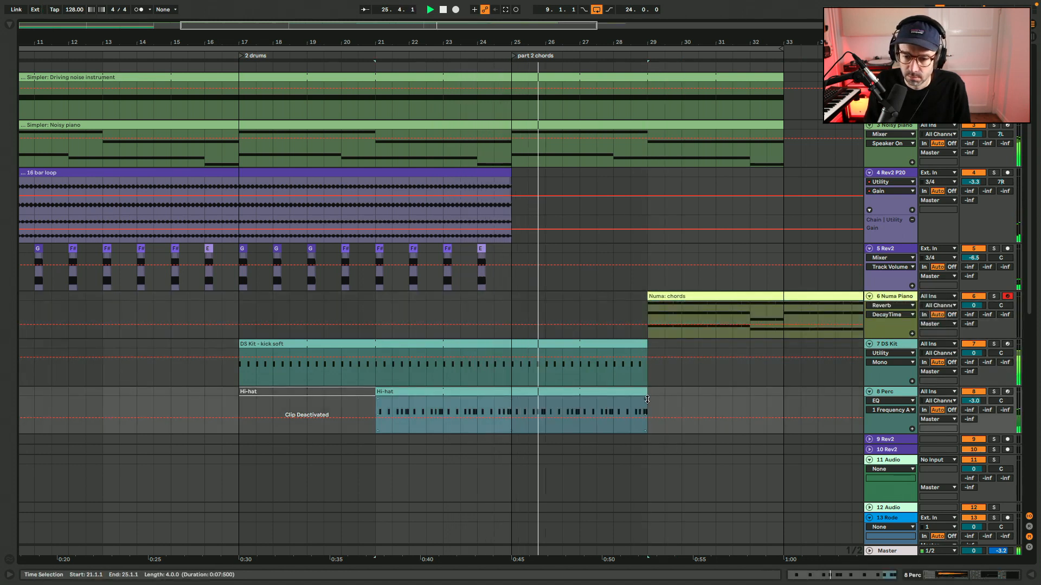
# Move the Numa chords clip to end at bar 41, extend its start back to bar 29, and lengthen the kick soft clip to bar 33.
pyautogui.hscroll(5, 676, 381)
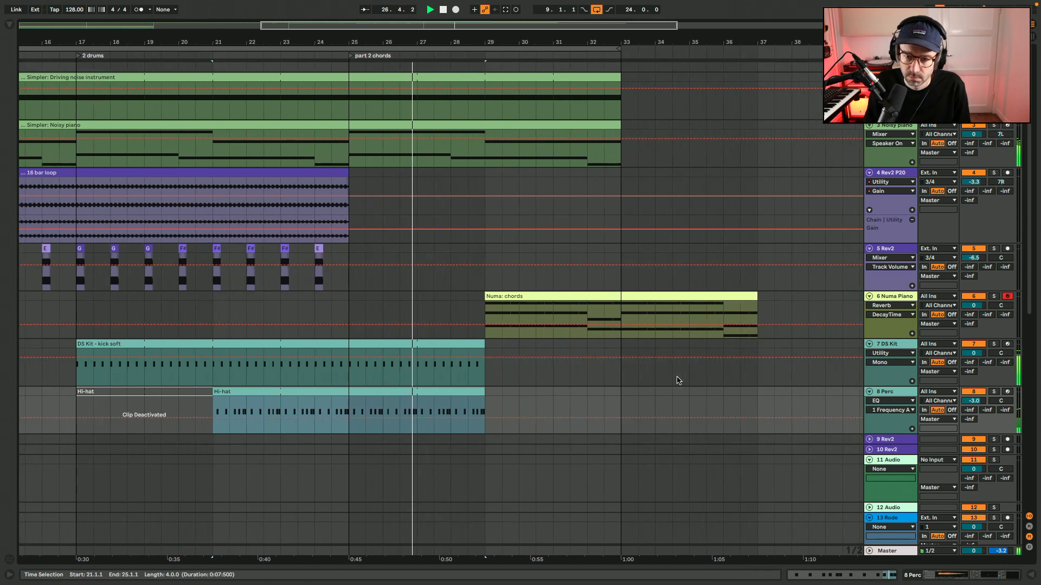
pyautogui.hscroll(5, 645, 139)
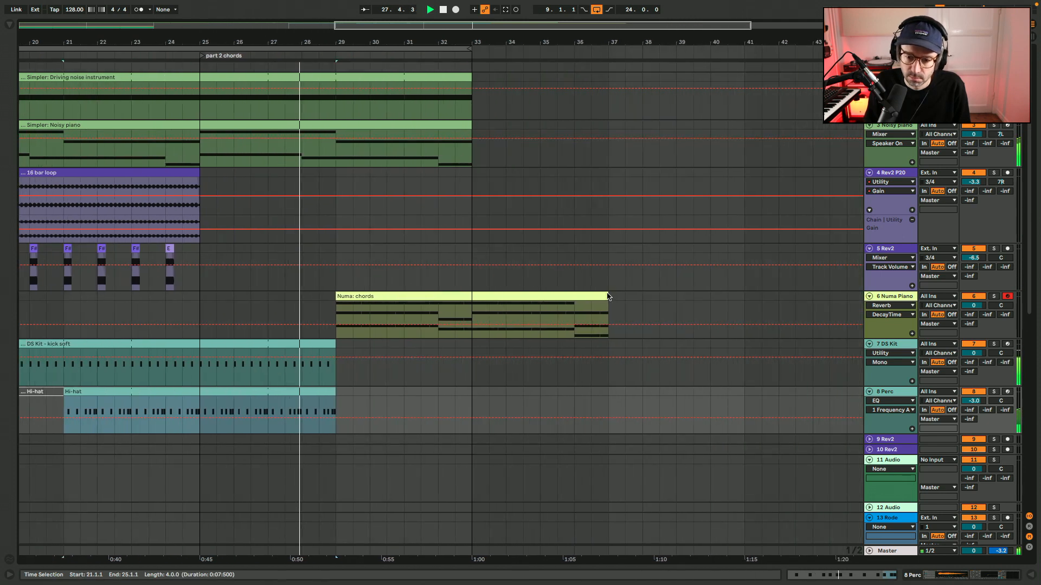
pyautogui.moveTo(599, 302); pyautogui.dragTo(735, 302)
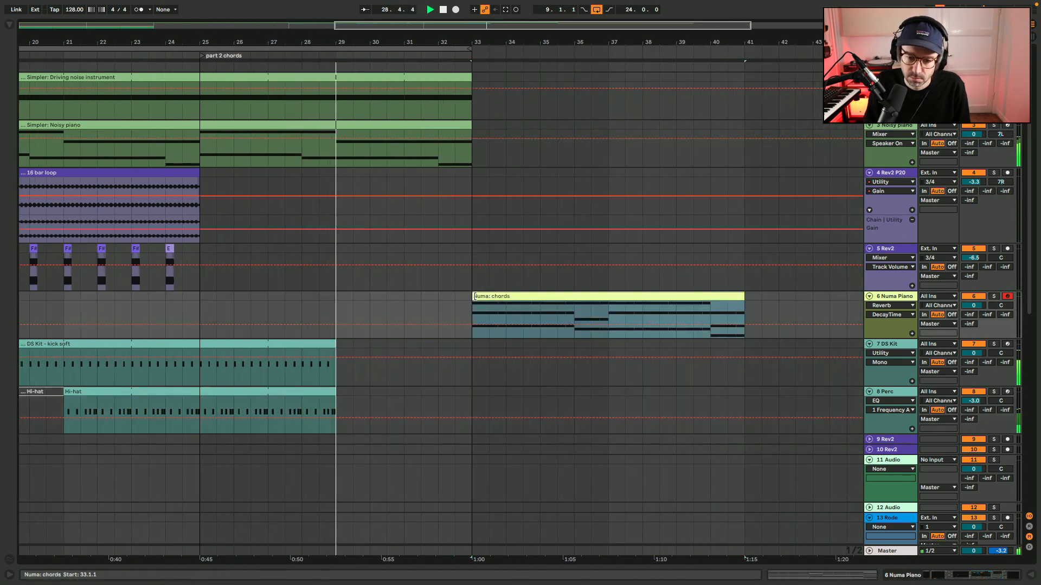
pyautogui.moveTo(472, 326); pyautogui.dragTo(472, 348)
# Extend the Noisy piano and Driving noise instrument clips to bar 41 and set the arrangement loop to span bars 9 to 41.
pyautogui.moveTo(470, 126); pyautogui.dragTo(744, 125)
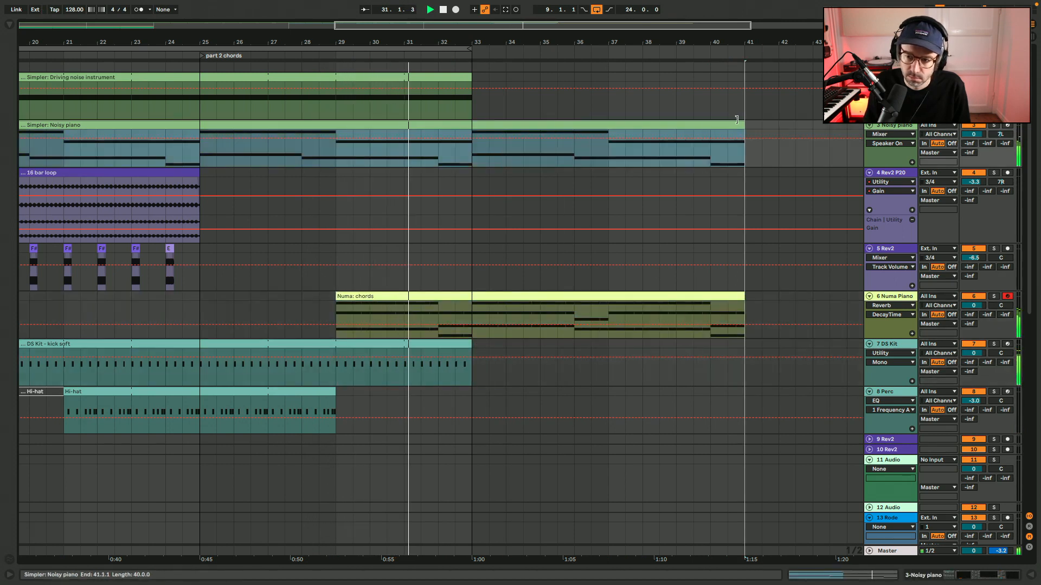
pyautogui.moveTo(471, 48); pyautogui.dragTo(729, 49)
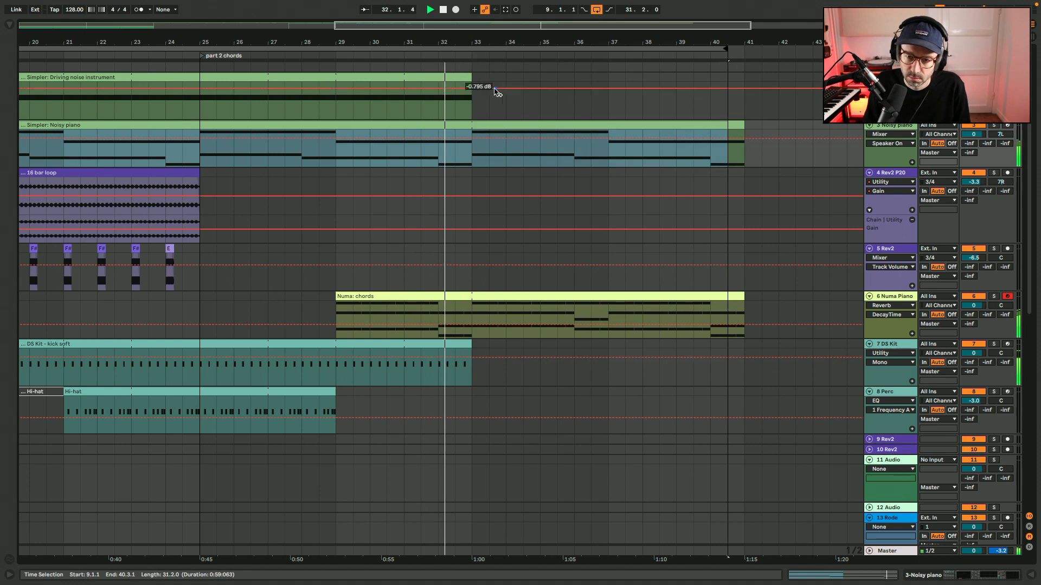
pyautogui.moveTo(471, 87); pyautogui.dragTo(743, 48)
pyautogui.press('l')
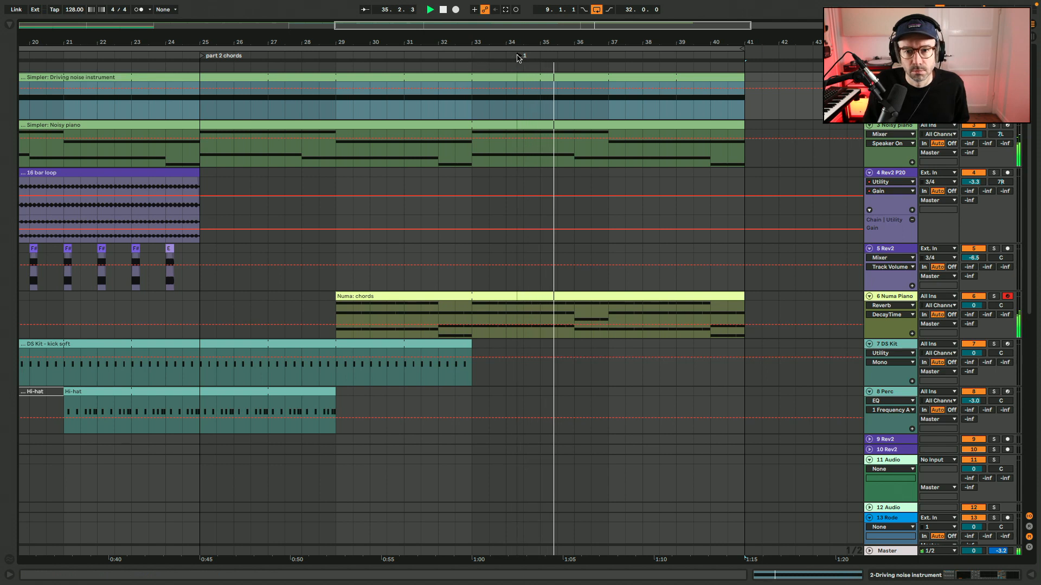
# Move the new locator to bar 33 and rename the bar 25 locator as "3 transition".
pyautogui.moveTo(519, 57); pyautogui.dragTo(475, 57)
pyautogui.rightClick(206, 58)
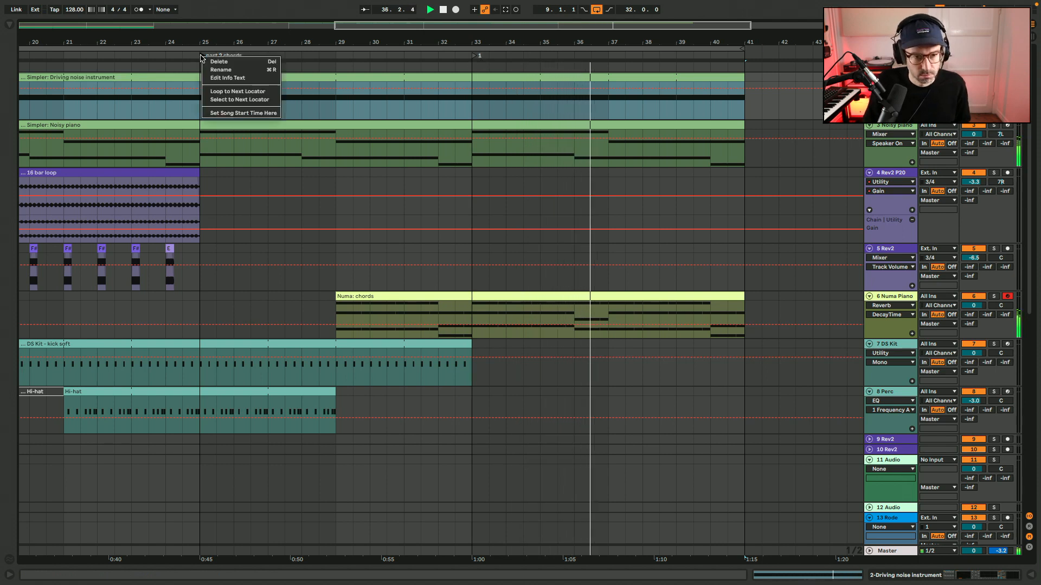
pyautogui.click(209, 68)
pyautogui.write('3 cho')
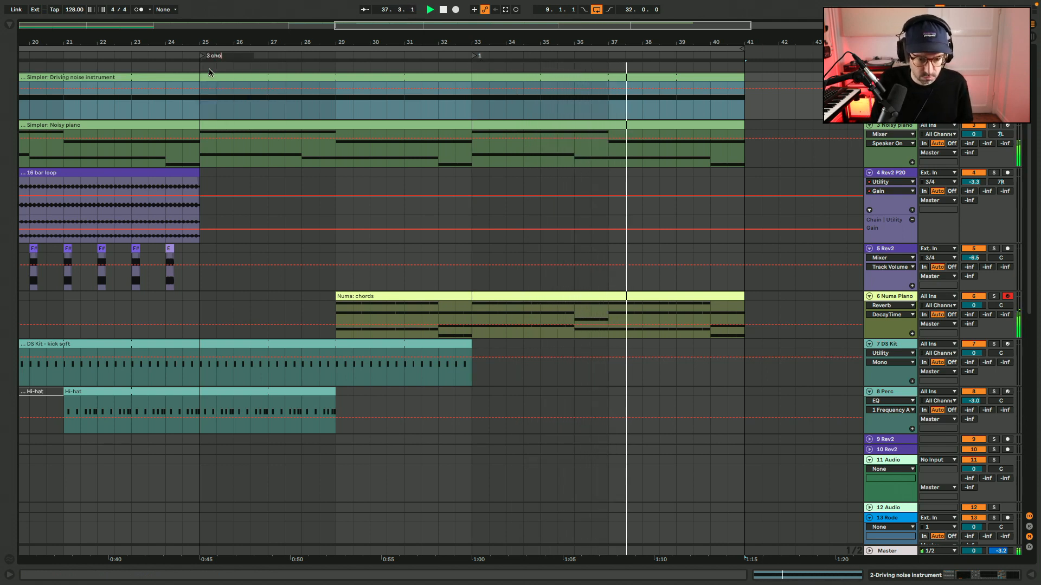
pyautogui.write(' c')
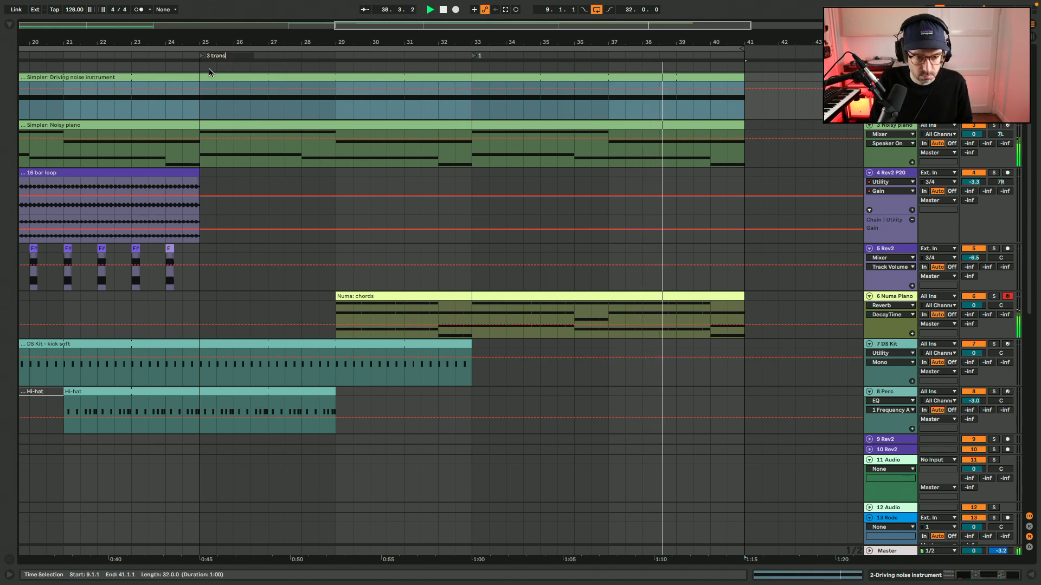
pyautogui.write('ransition')
pyautogui.press('Return')
# Rename the bar 33 locator as "4 chords epiano".
pyautogui.rightClick(477, 57)
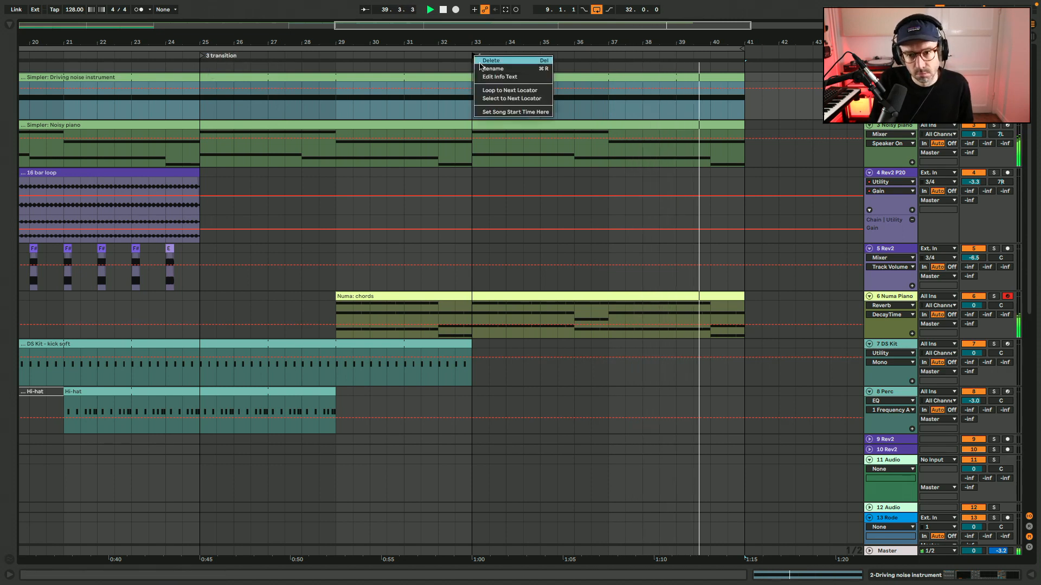
pyautogui.click(481, 68)
pyautogui.write('4 chords epiano')
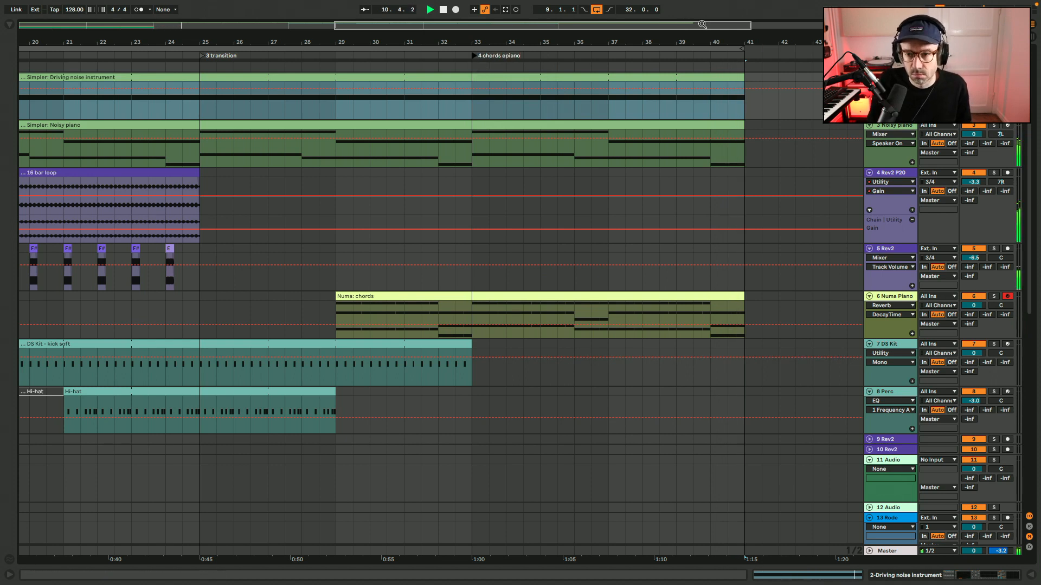
# Extend the active Hi-hat clip to end at bar 33, in line with the kick soft clip.
pyautogui.moveTo(708, 25); pyautogui.dragTo(707, 6)
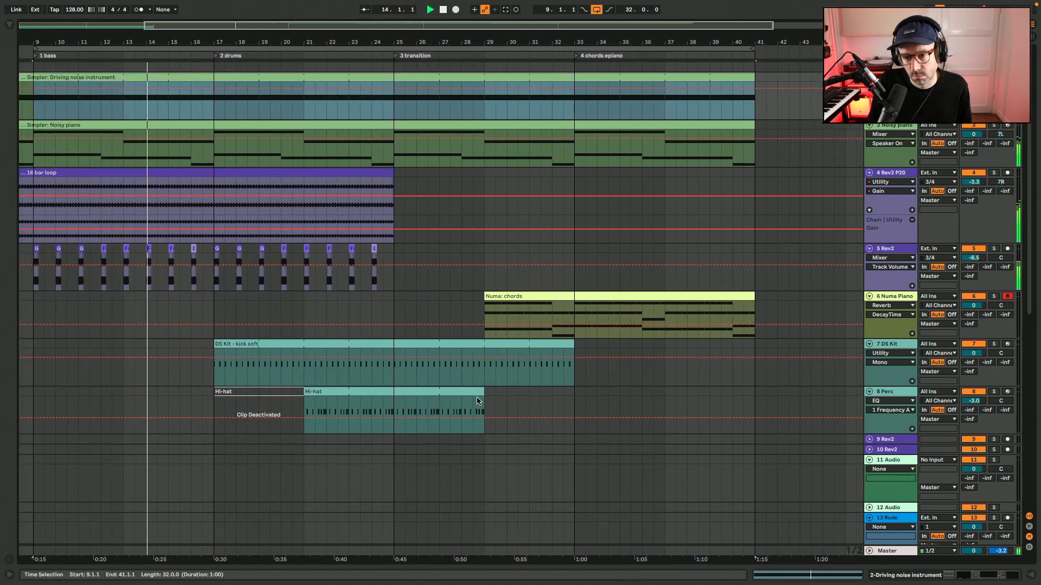
pyautogui.hscroll(-4, 477, 402)
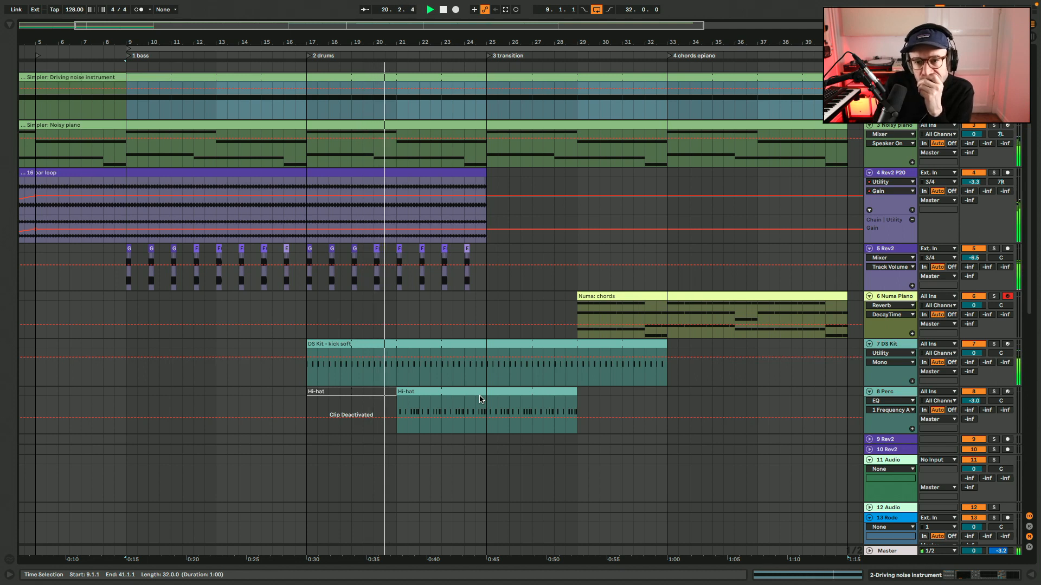
pyautogui.hscroll(-3, 480, 400)
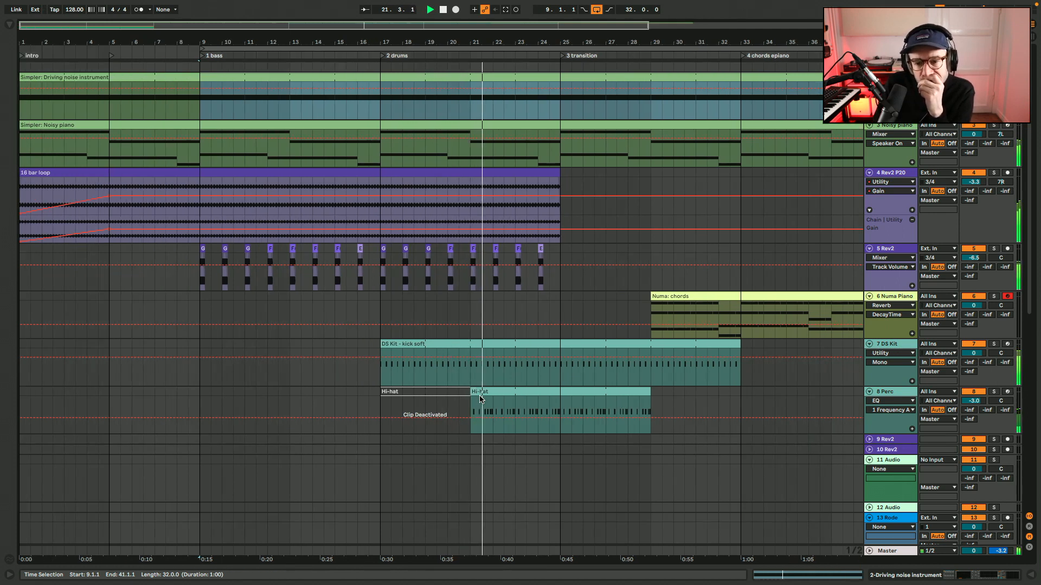
pyautogui.moveTo(644, 391); pyautogui.dragTo(734, 391)
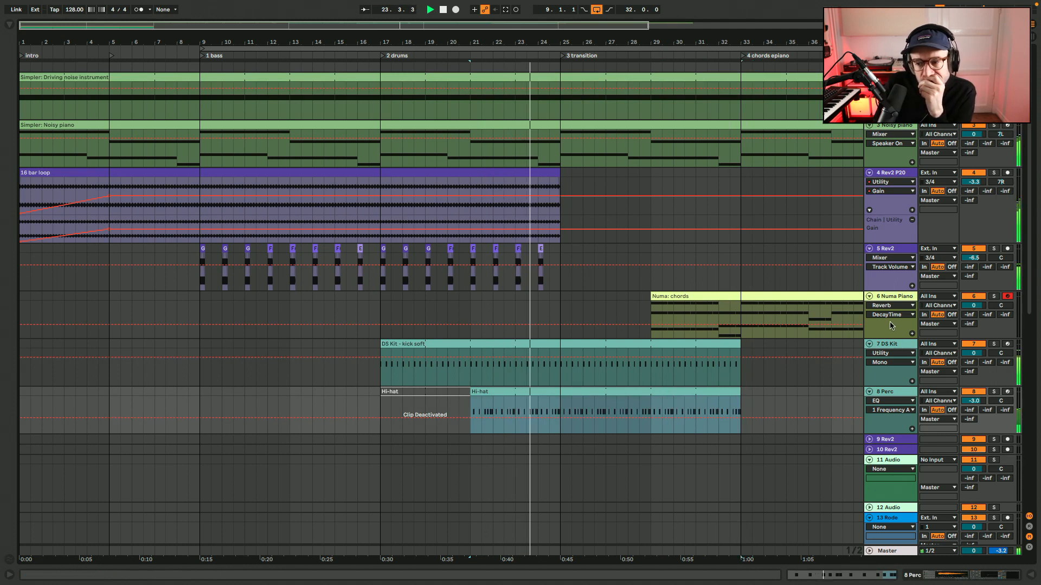
# Show the Utility device's Gain automation on the Numa Piano track and hide the device view again.
pyautogui.click(892, 324)
pyautogui.click(984, 576)
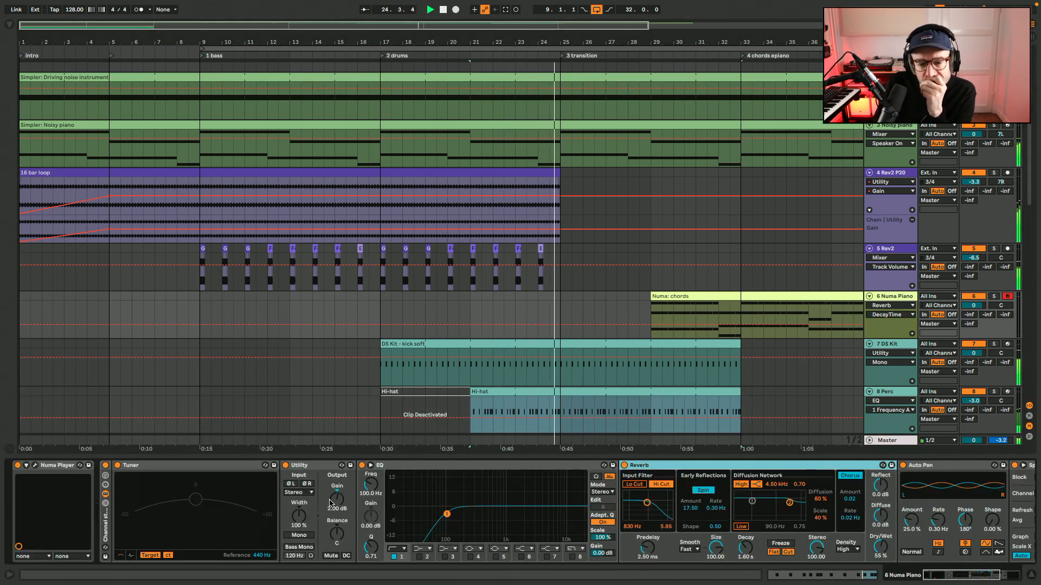
pyautogui.rightClick(336, 503)
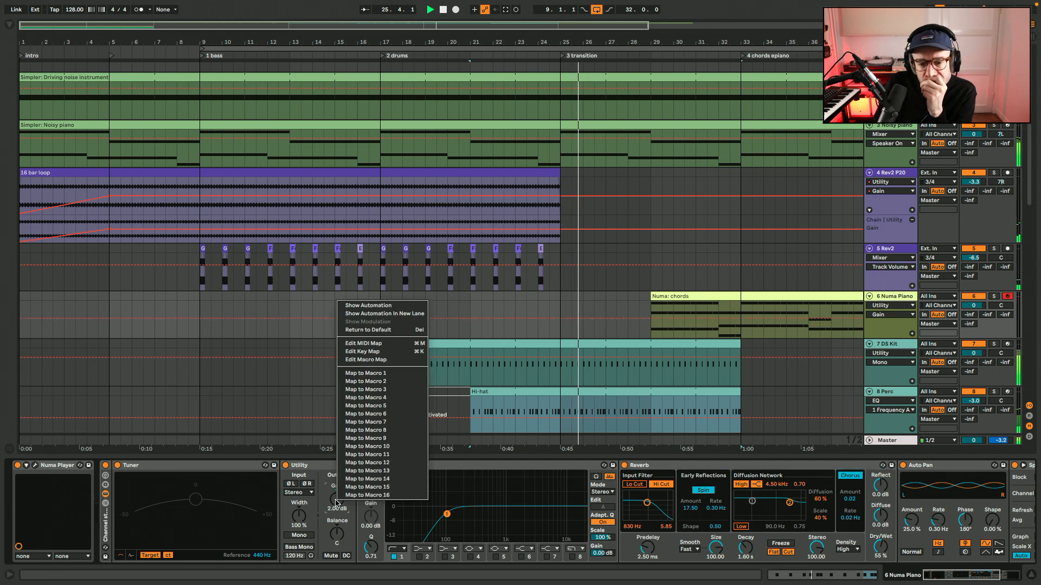
pyautogui.click(325, 483)
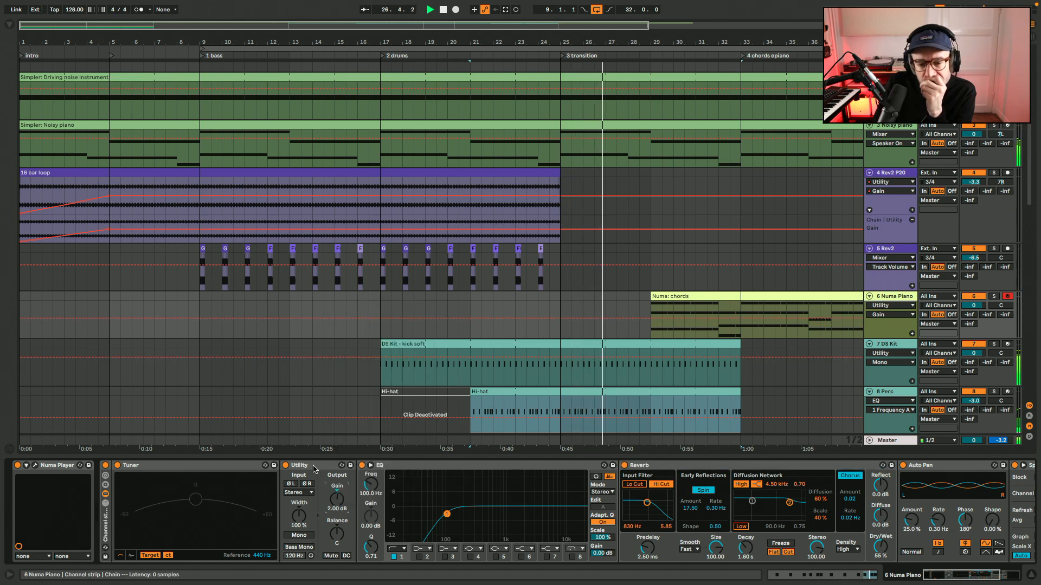
pyautogui.click(1031, 578)
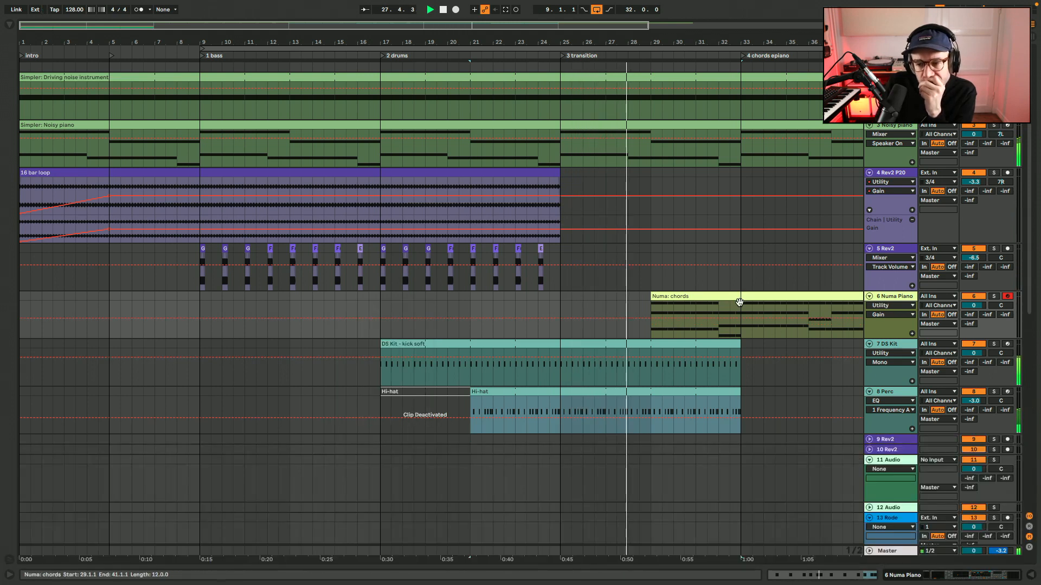
# Split the Numa chords clip at bar 33 and check the notes of its first part.
pyautogui.click(742, 310)
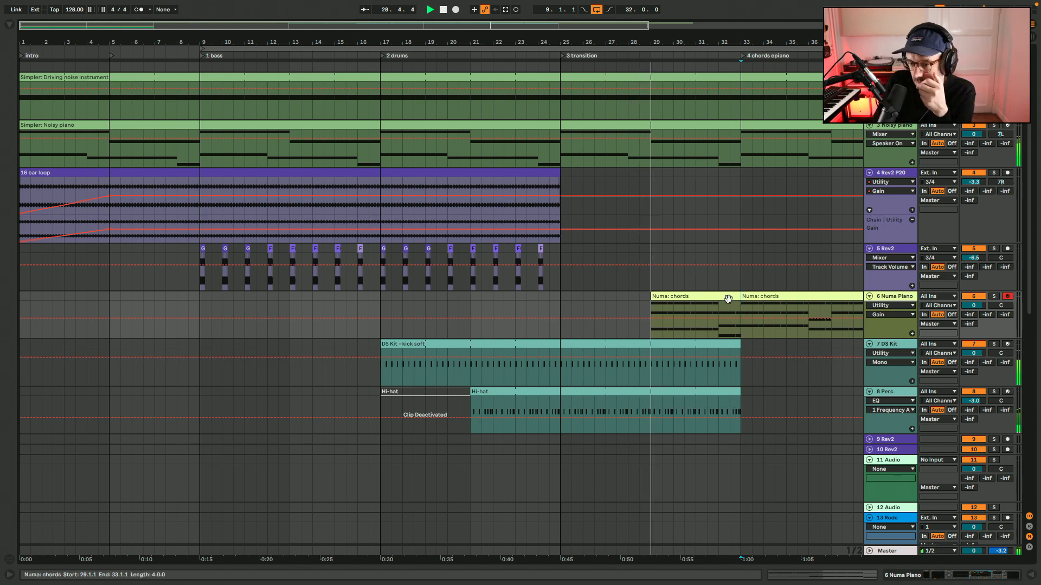
pyautogui.doubleClick(726, 298)
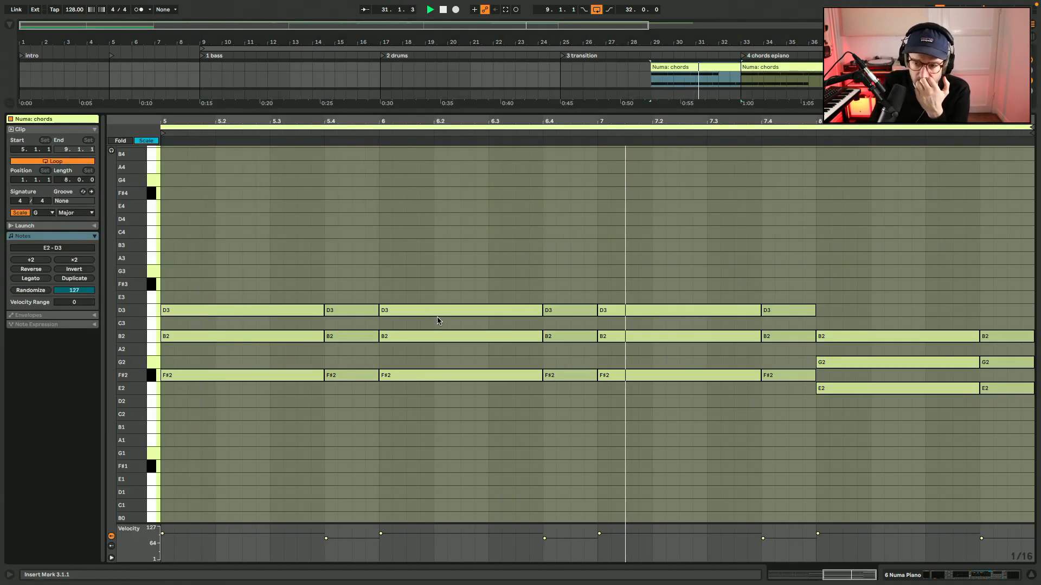
pyautogui.press('alt+super+l')
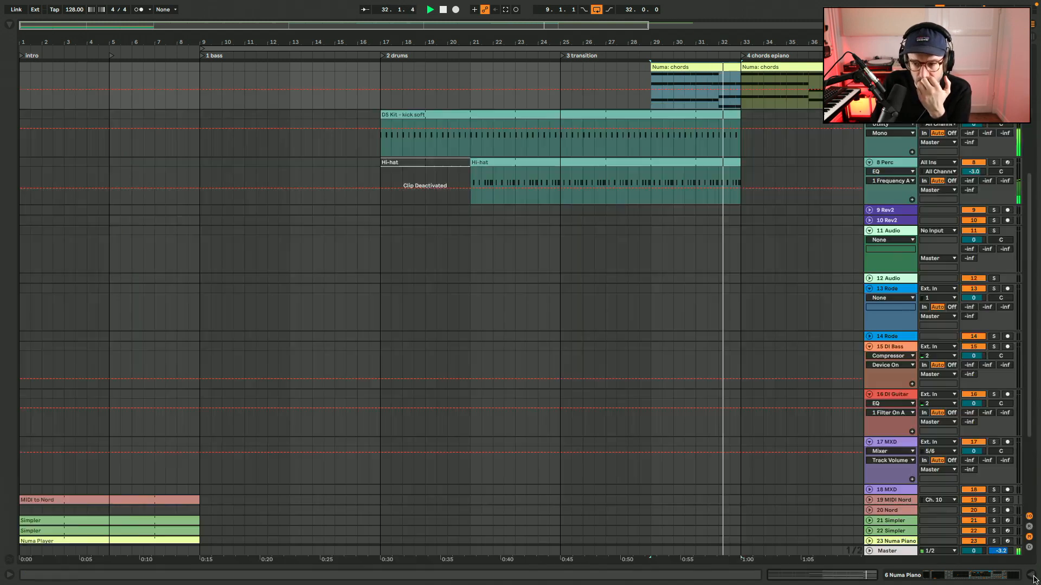
# Solo the Numa Piano track while the "4 chords epiano" section plays.
pyautogui.hscroll(4, 737, 304)
pyautogui.scroll(2, 736, 304)
pyautogui.hscroll(2, 737, 304)
pyautogui.scroll(5, 737, 304)
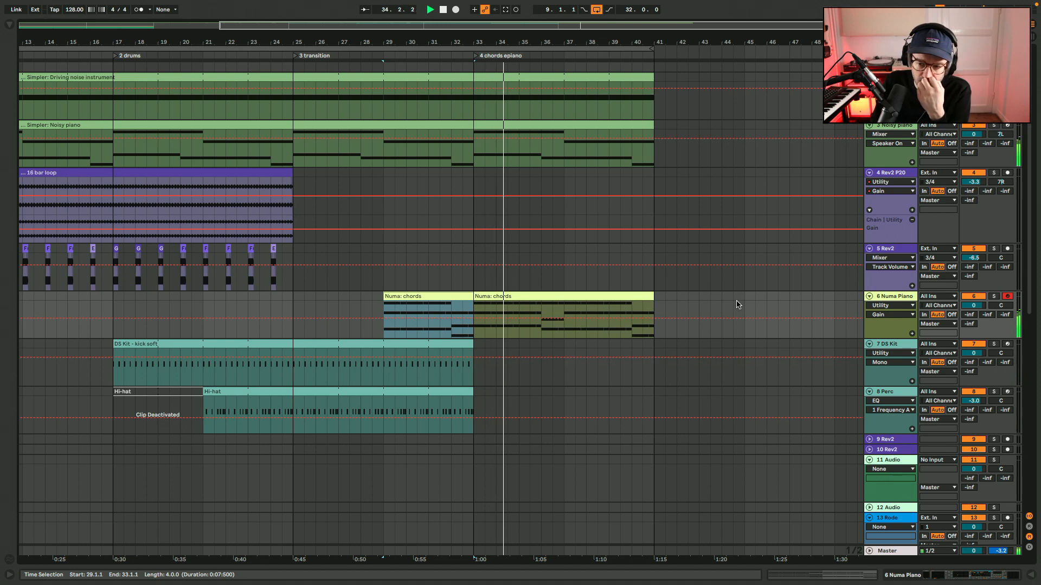
pyautogui.click(995, 297)
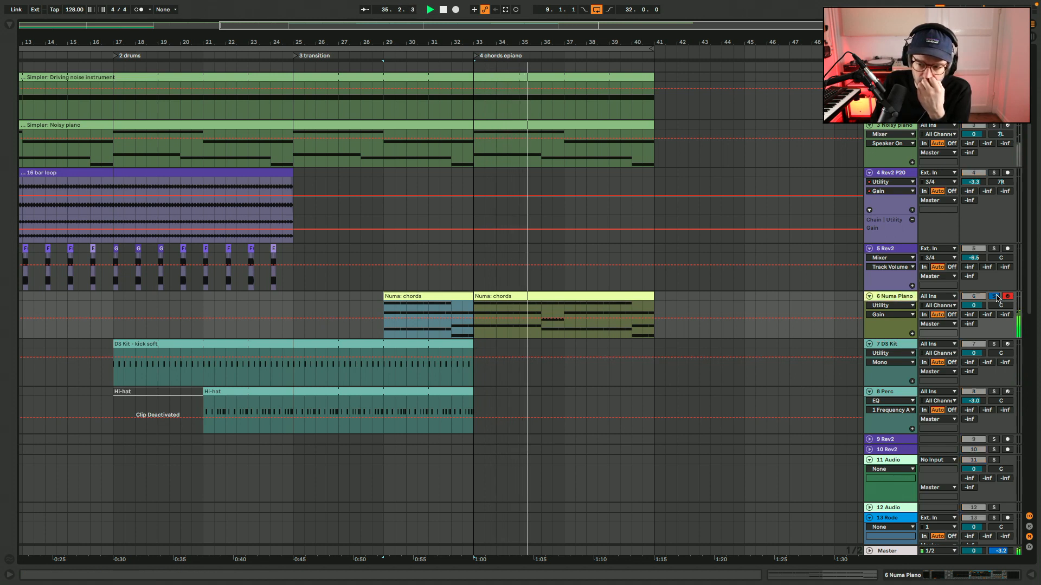
# Raise the Utility gain on the Numa Piano track to 4.00 dB, unsolo the track and hide its devices.
pyautogui.click(1006, 573)
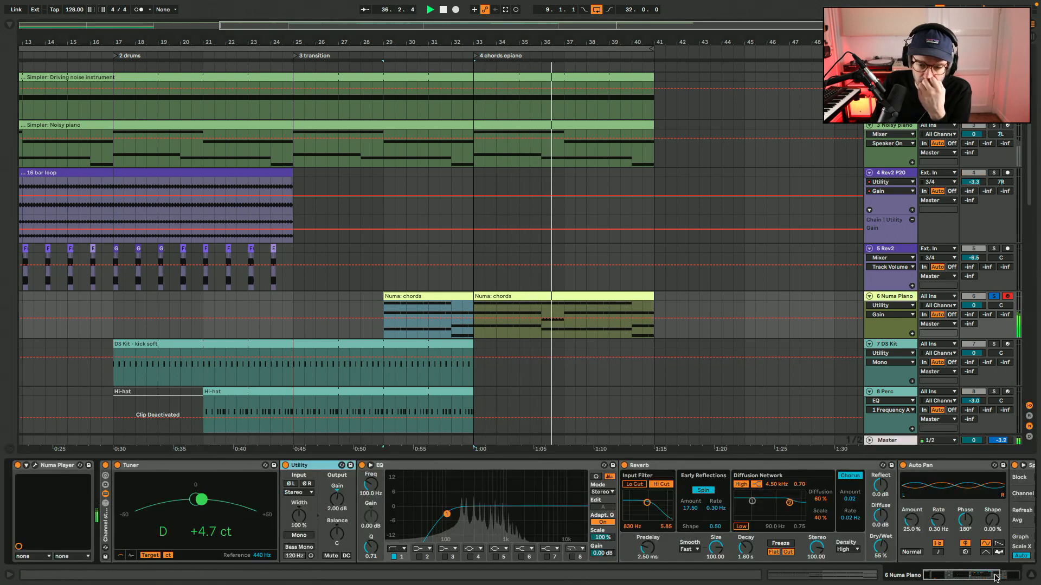
pyautogui.moveTo(334, 501); pyautogui.dragTo(334, 495)
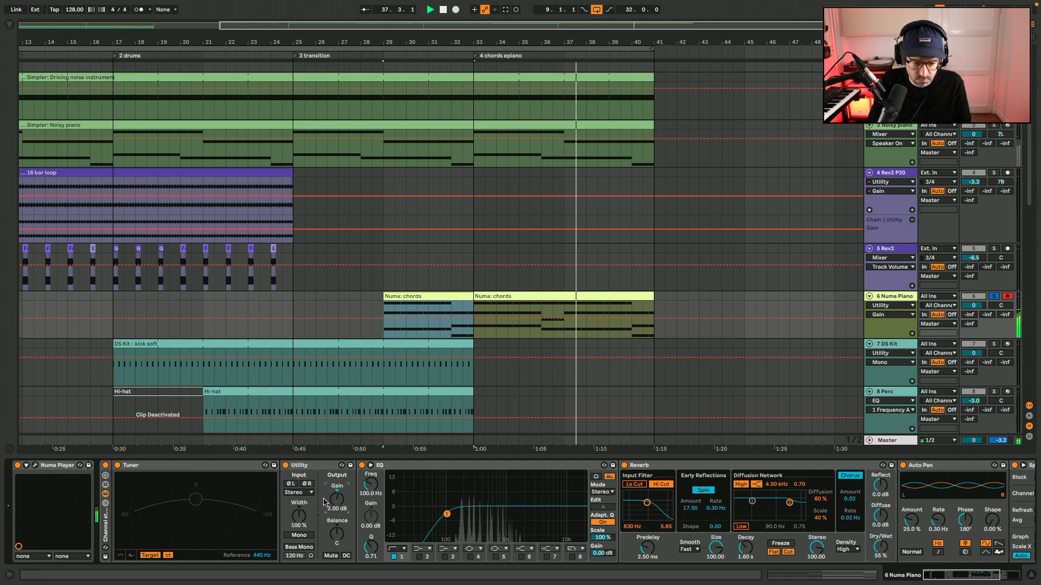
pyautogui.press('s')
pyautogui.press('super+alt+l')
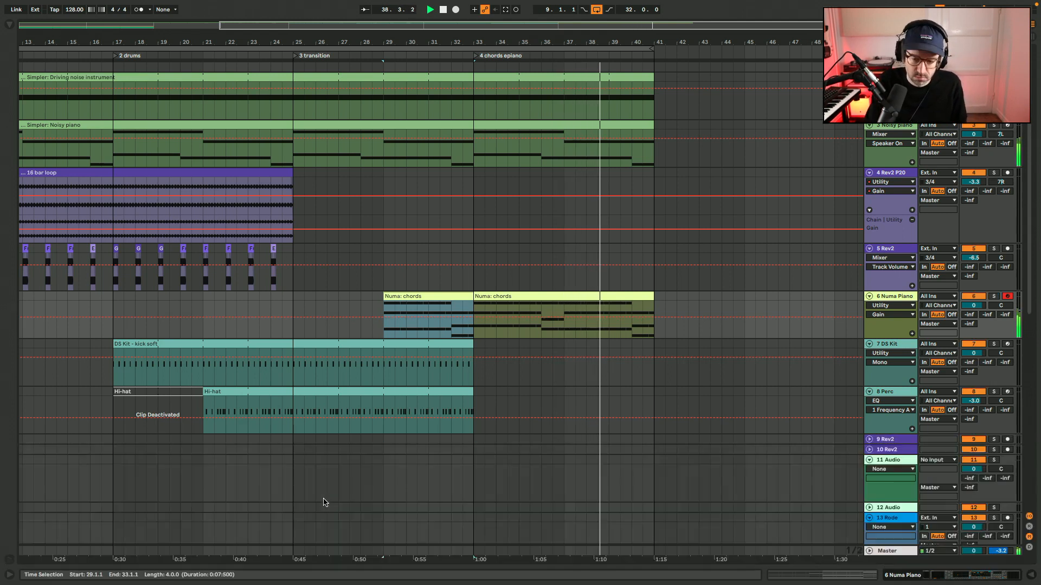
# Duplicate the bass clips of bars 17 to 25 on the 5 Rev2 track into bars 25 to 33.
pyautogui.hscroll(-5, 499, 394)
pyautogui.click(498, 392)
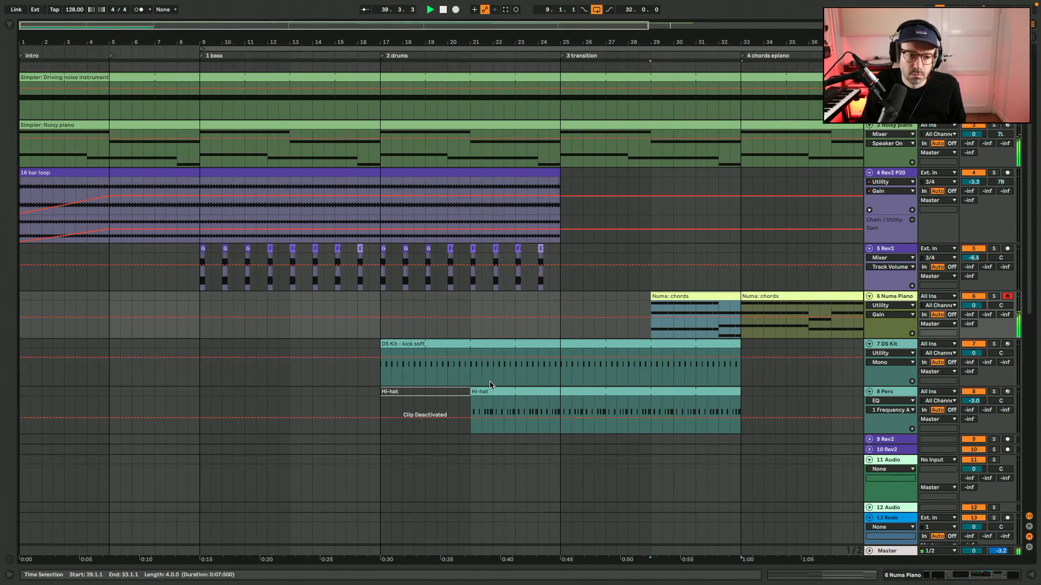
pyautogui.hscroll(3, 490, 382)
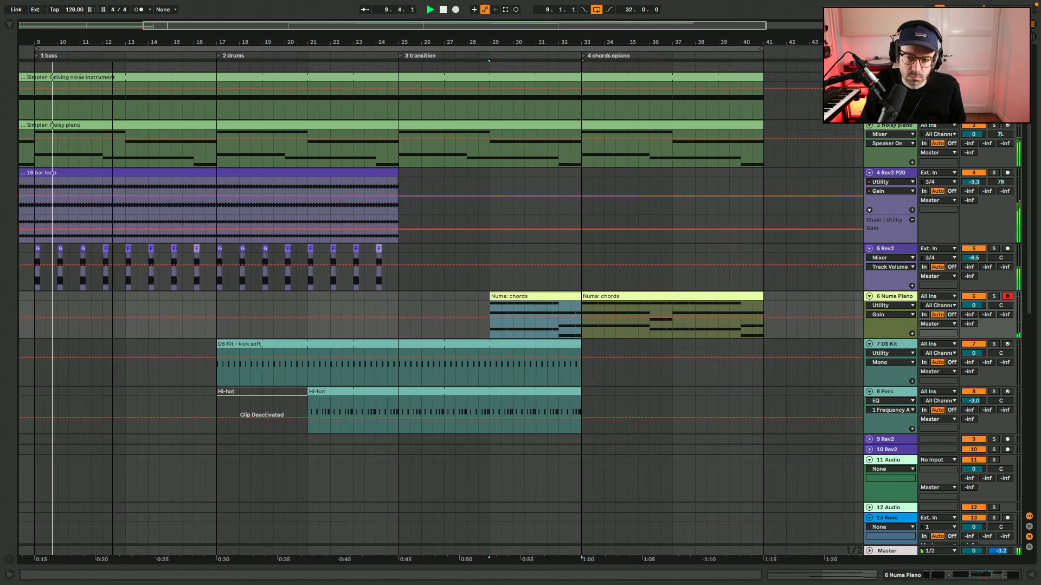
pyautogui.moveTo(112, 42); pyautogui.dragTo(112, 55)
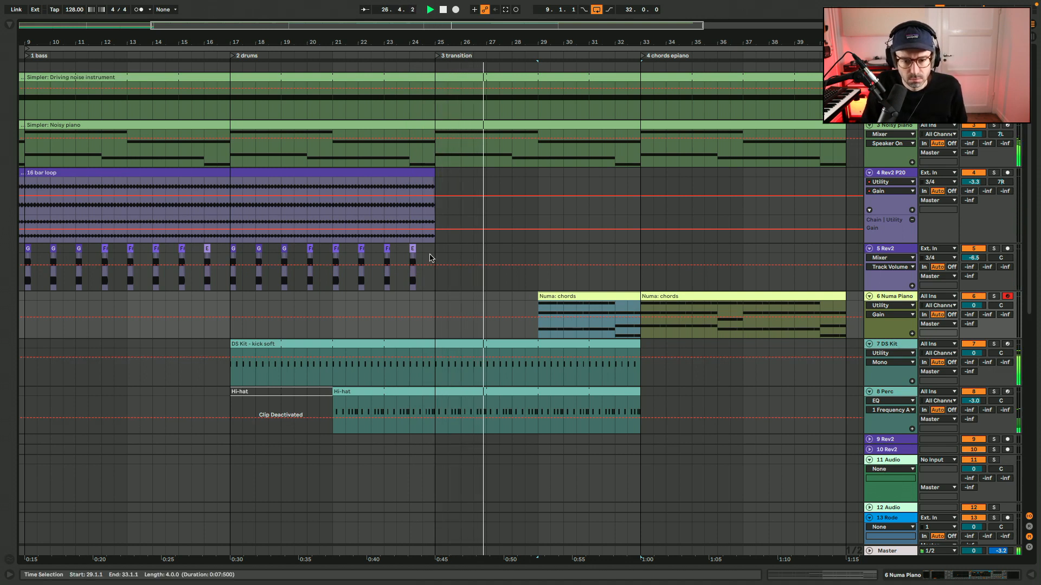
pyautogui.press('space')
pyautogui.moveTo(436, 255); pyautogui.dragTo(236, 256)
pyautogui.hotkey('ctrl', 'd')
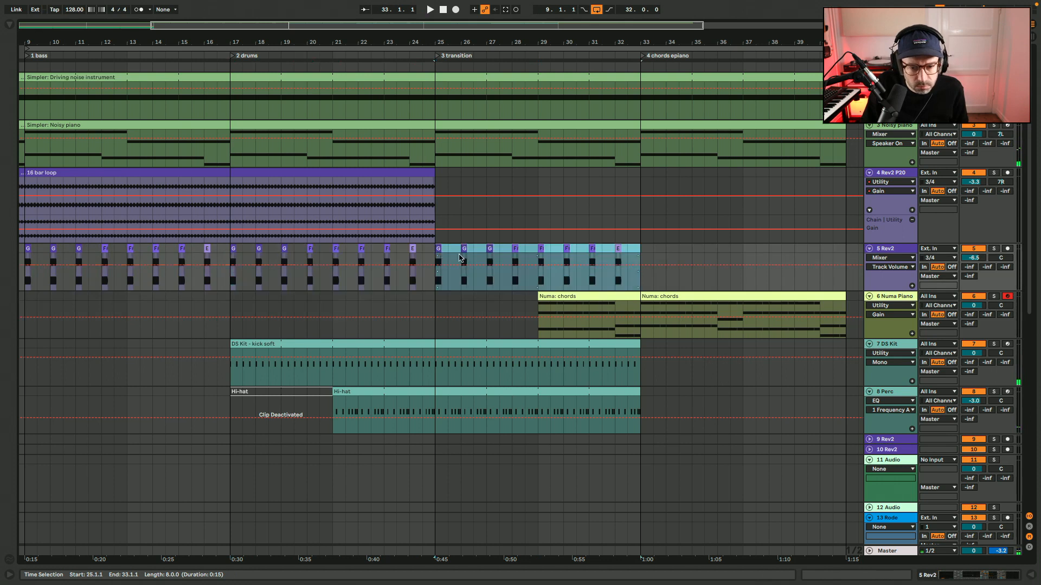
# Play from just before bar 25 through the transition and check the notes and devices of the first Numa chords clip.
pyautogui.click(425, 253)
pyautogui.press('space')
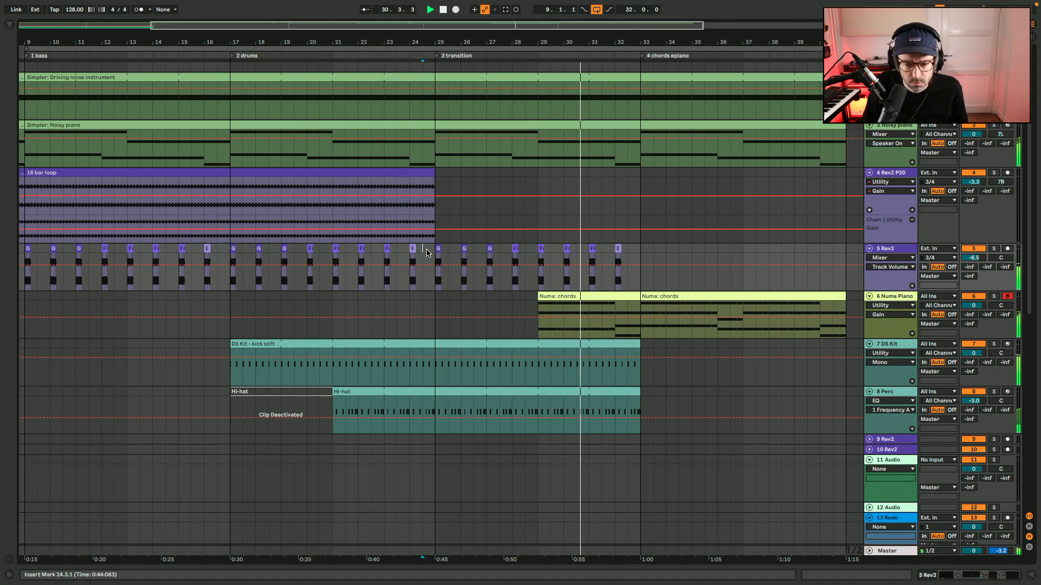
pyautogui.doubleClick(568, 294)
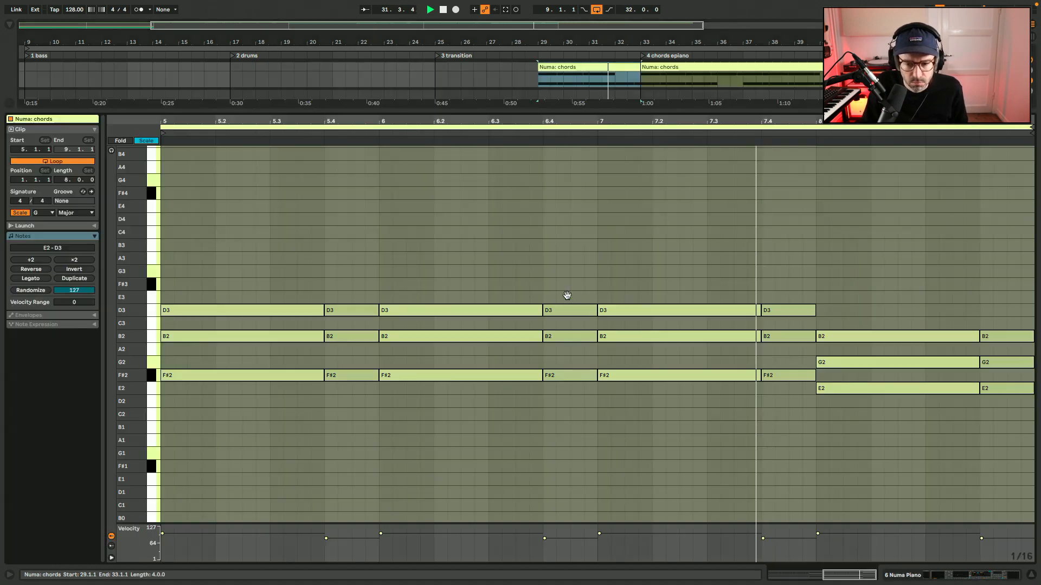
pyautogui.hotkey('shift', 'Tab')
pyautogui.scroll(5, 567, 298)
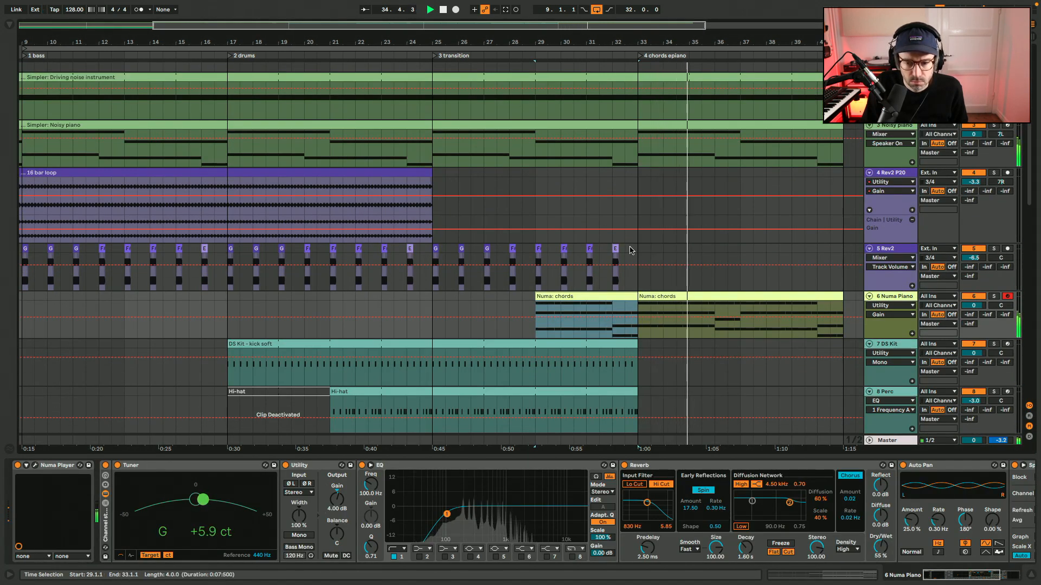
pyautogui.scroll(-3, 630, 250)
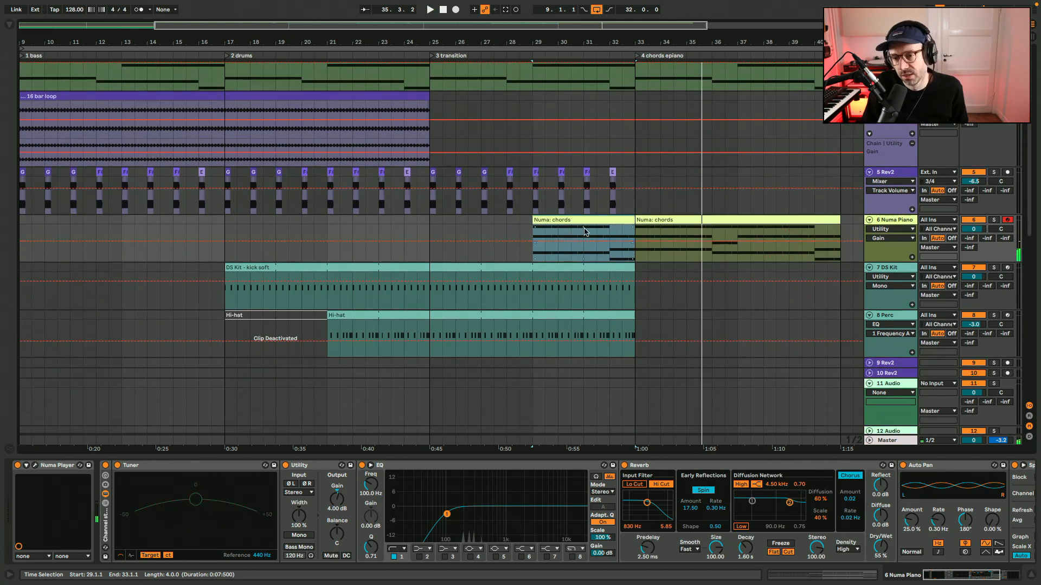
# Rename the locator at bar 25 to "3" and play from there into the e-piano section.
pyautogui.click(432, 56)
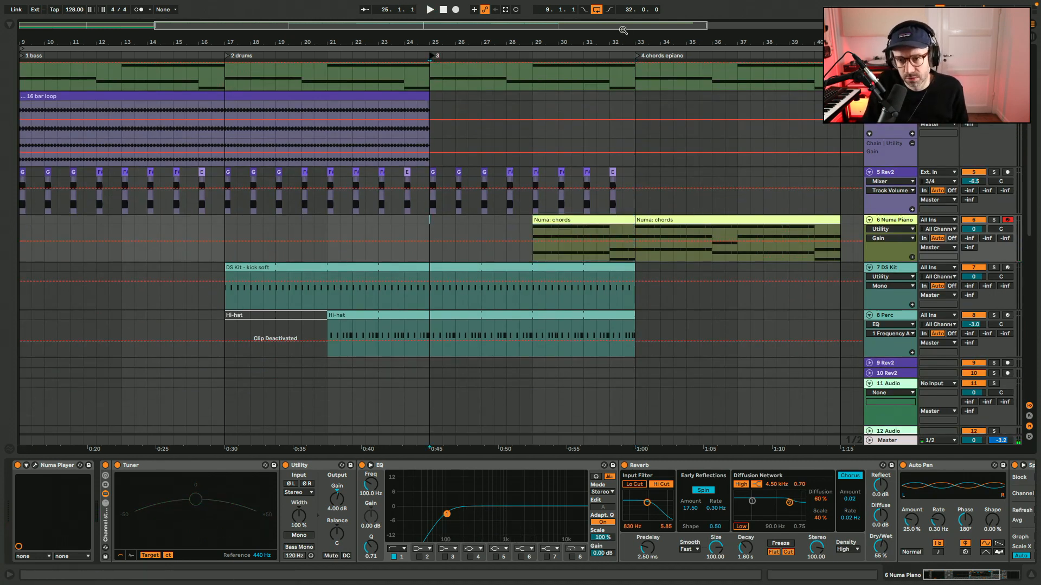
pyautogui.moveTo(623, 30); pyautogui.dragTo(623, 60)
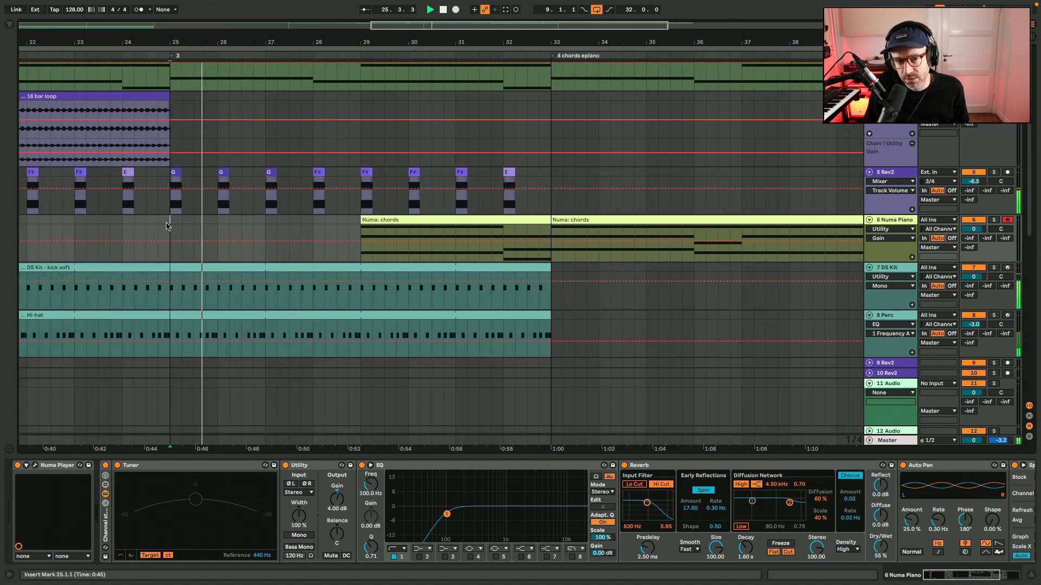
pyautogui.scroll(3, 167, 226)
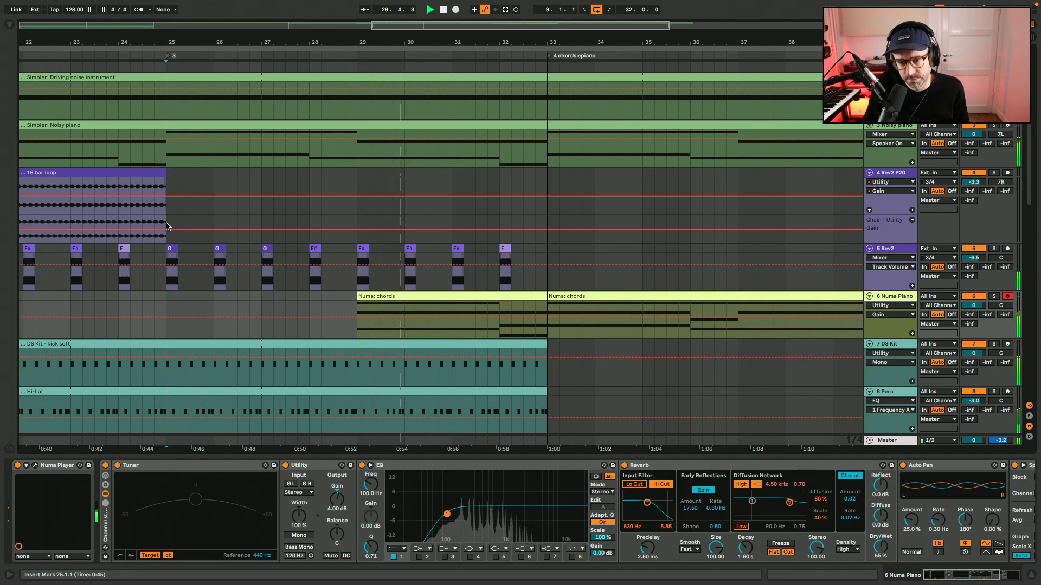
pyautogui.hscroll(4, 167, 224)
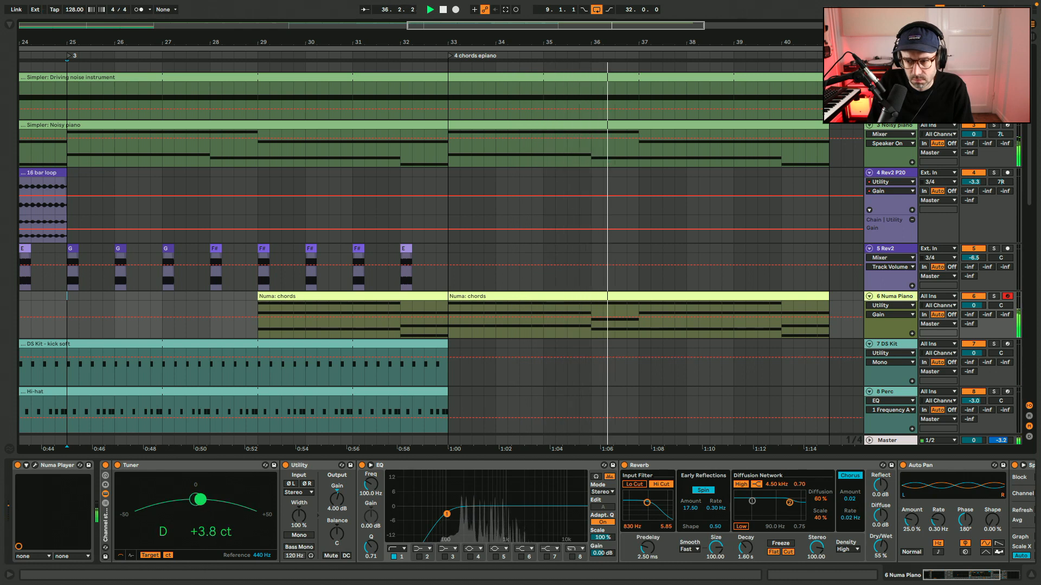
pyautogui.press('space')
# Deactivate the Driving noise instrument part from bar 33 to its end and split the Noisy piano clip at bar 33.
pyautogui.moveTo(449, 101); pyautogui.dragTo(853, 103)
pyautogui.press('0')
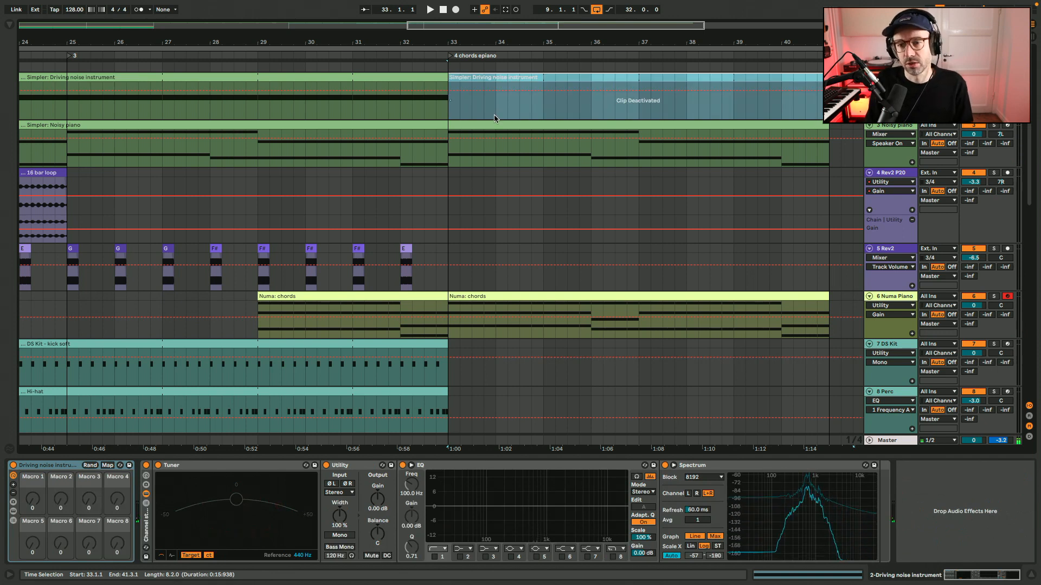
pyautogui.click(446, 165)
pyautogui.click(485, 125)
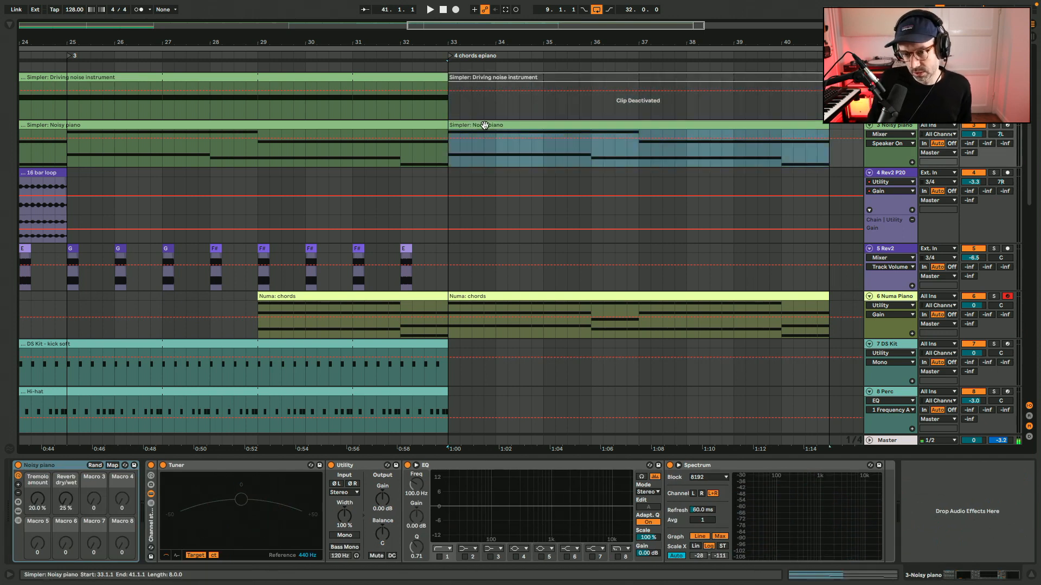
# Deactivate the upper D3 and B2 notes in the Noisy piano clip that starts at bar 33.
pyautogui.doubleClick(484, 125)
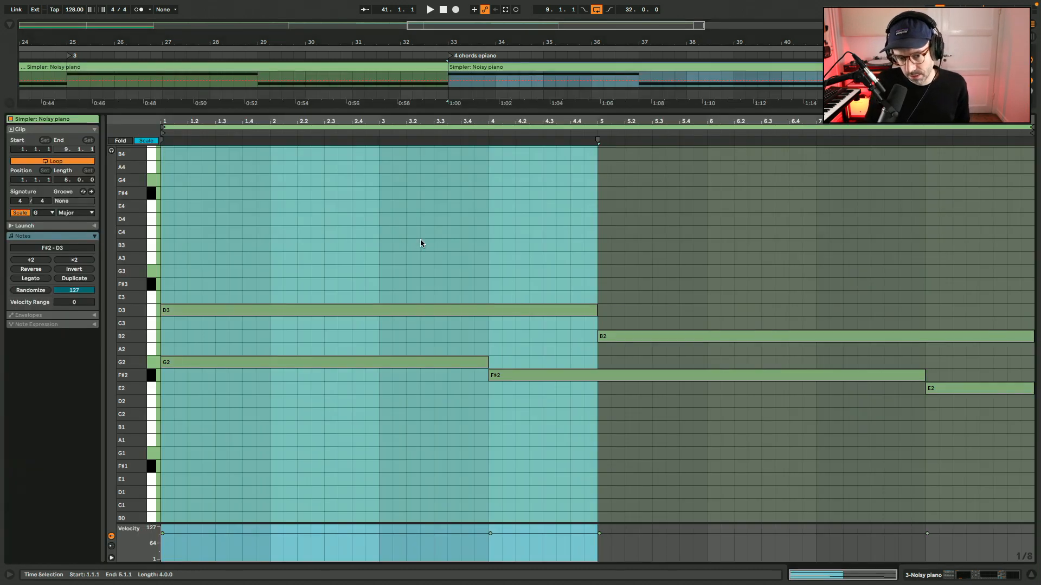
pyautogui.click(341, 312)
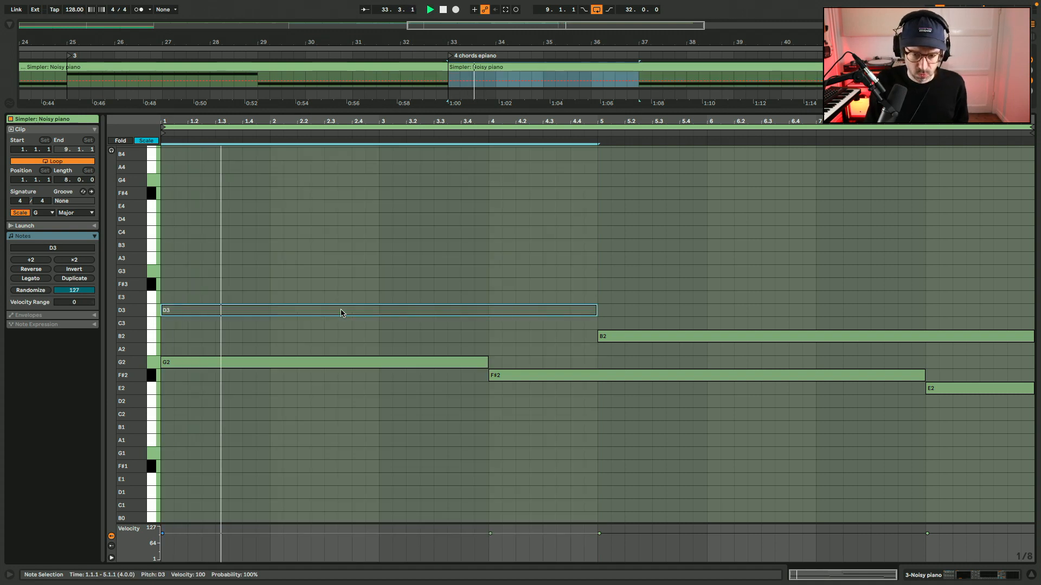
pyautogui.click(651, 335)
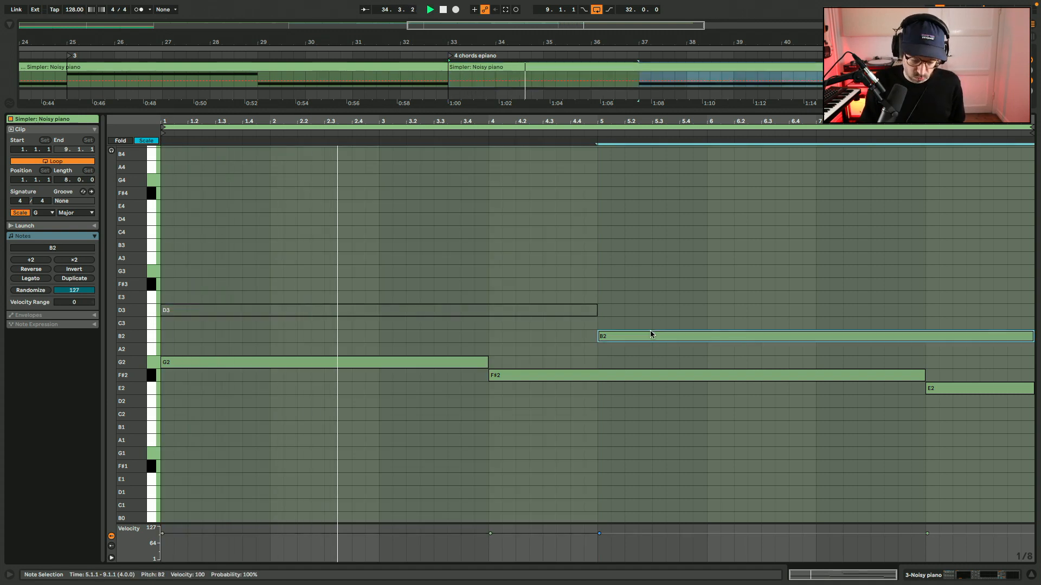
pyautogui.hotkey('shift', 'Tab')
# Recolor the Noisy piano clip at bar 33 light mint green and stop playback.
pyautogui.rightClick(573, 68)
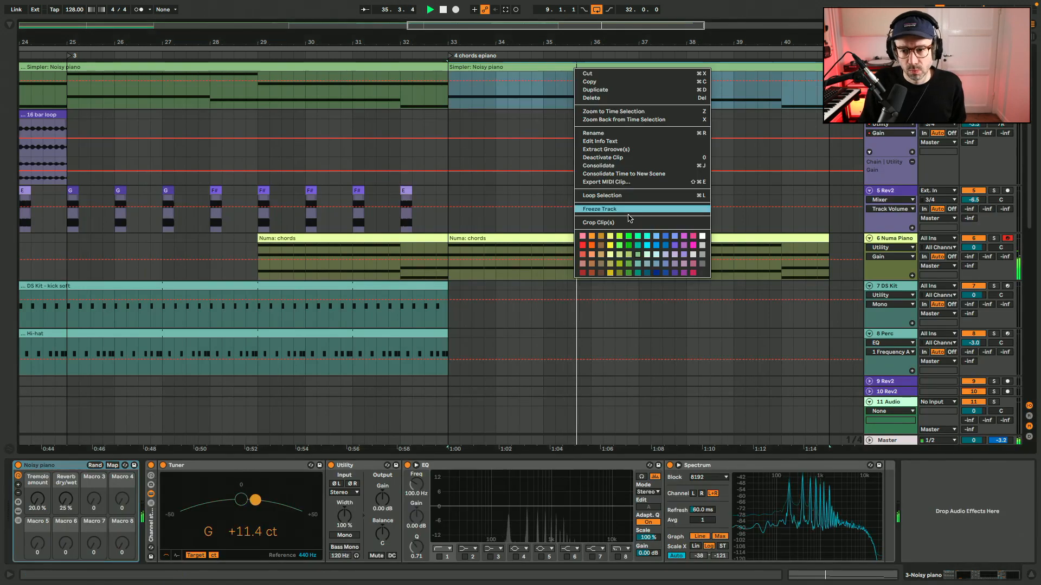
pyautogui.click(646, 254)
pyautogui.press('space')
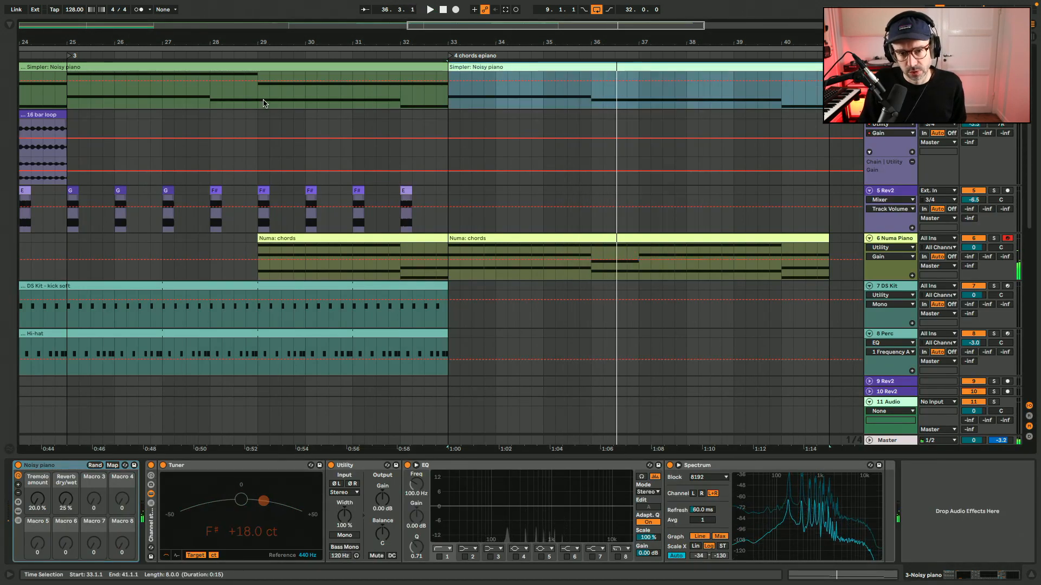
# Play the arrangement from bar 29 through the e-piano section with the device view hidden.
pyautogui.click(265, 100)
pyautogui.click(259, 101)
pyautogui.scroll(2, 259, 101)
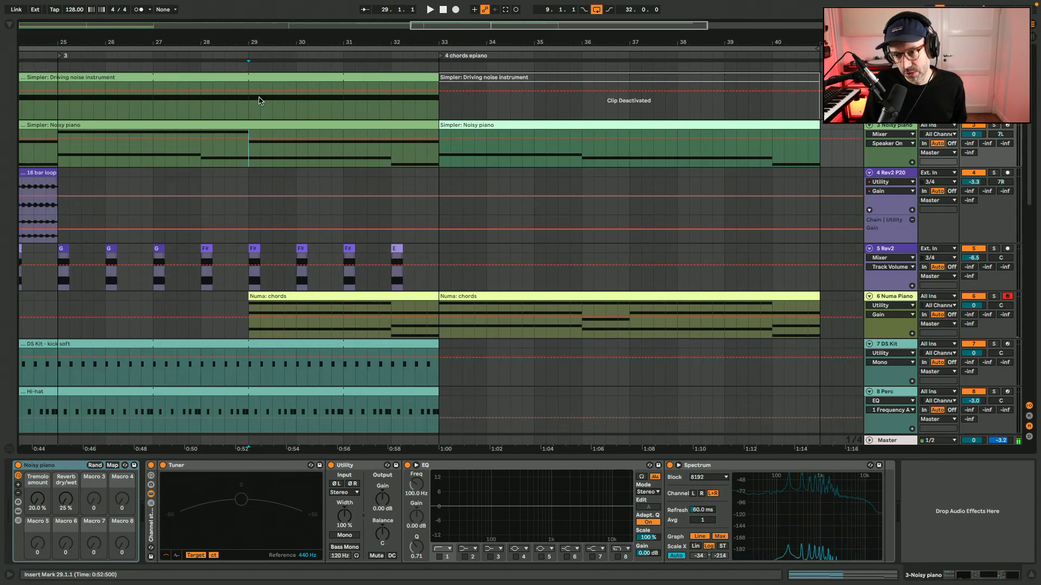
pyautogui.press('space')
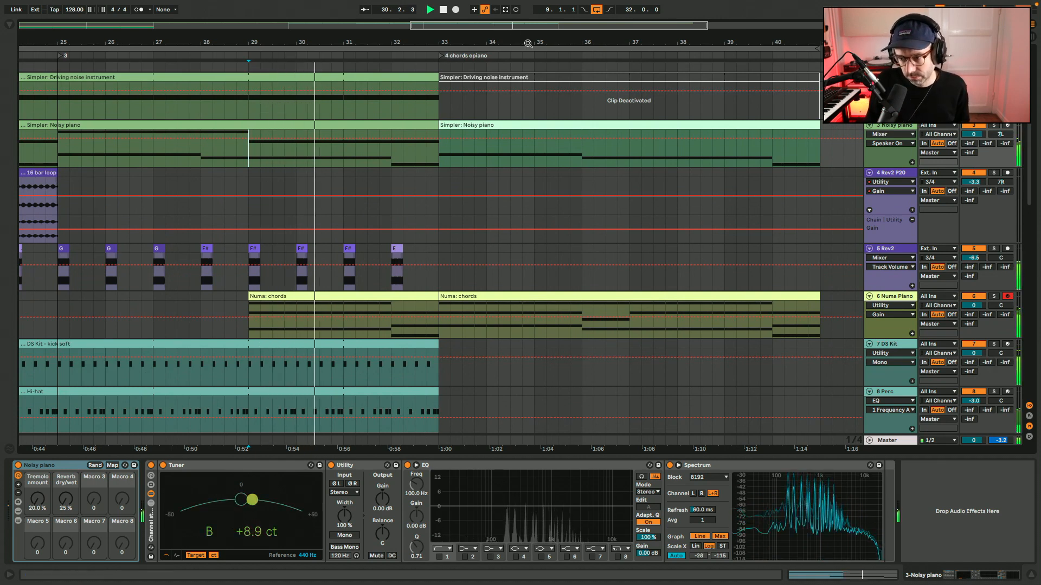
pyautogui.hotkey('ctrl', 'alt', 'l')
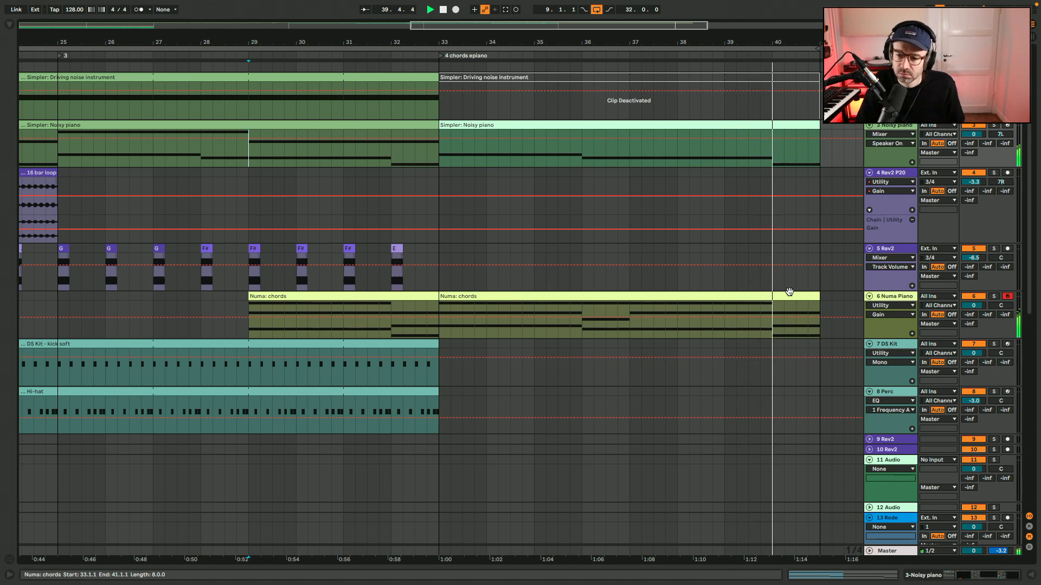
pyautogui.hscroll(10, 789, 293)
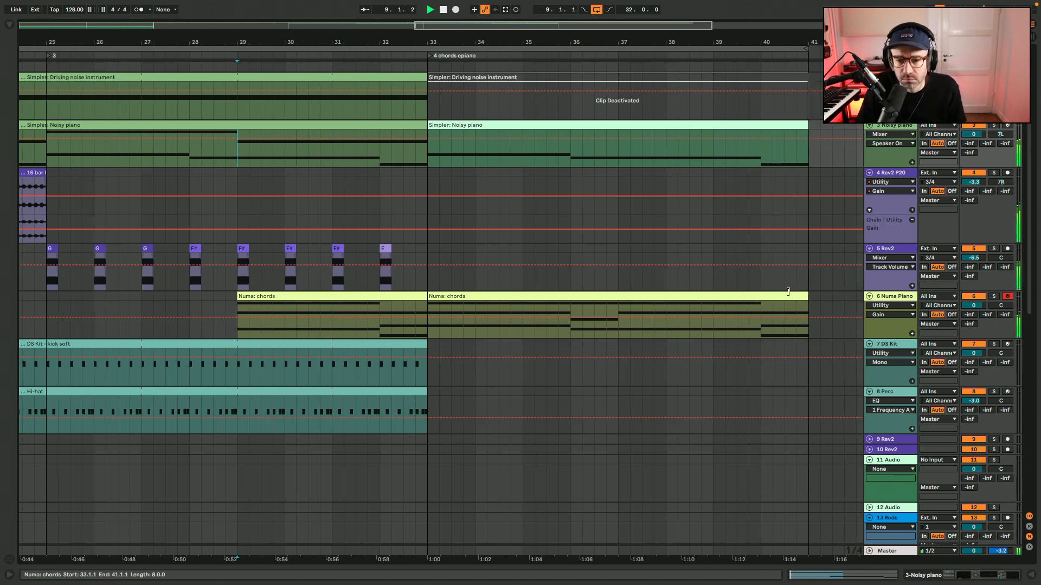
pyautogui.hscroll(-7, 789, 296)
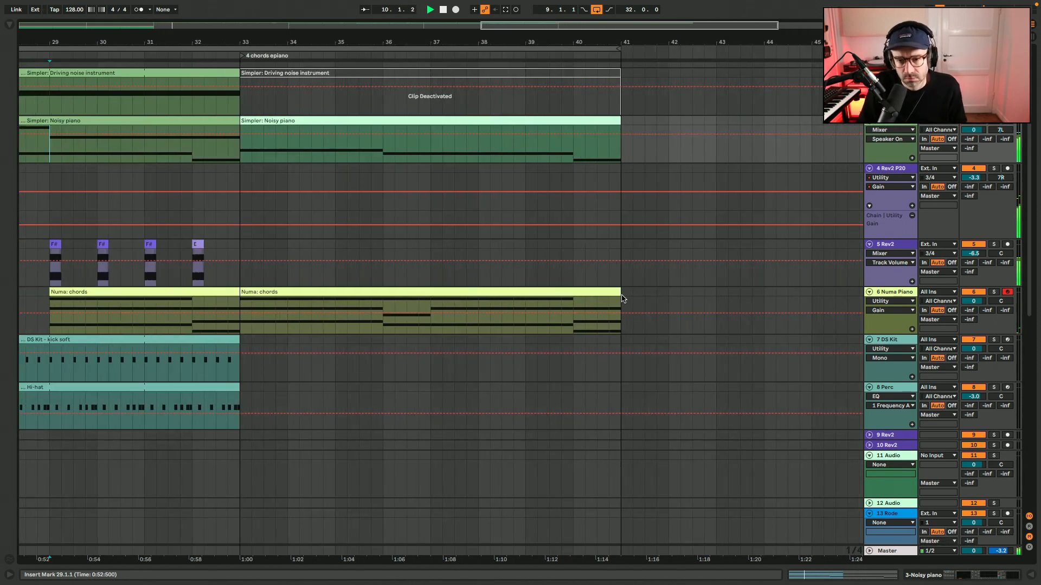
# Extend the Numa chords and Noisy piano clips that start at bar 33, along with the arrangement loop, to bar 49.
pyautogui.hscroll(2, 622, 298)
pyautogui.moveTo(544, 297); pyautogui.dragTo(789, 298)
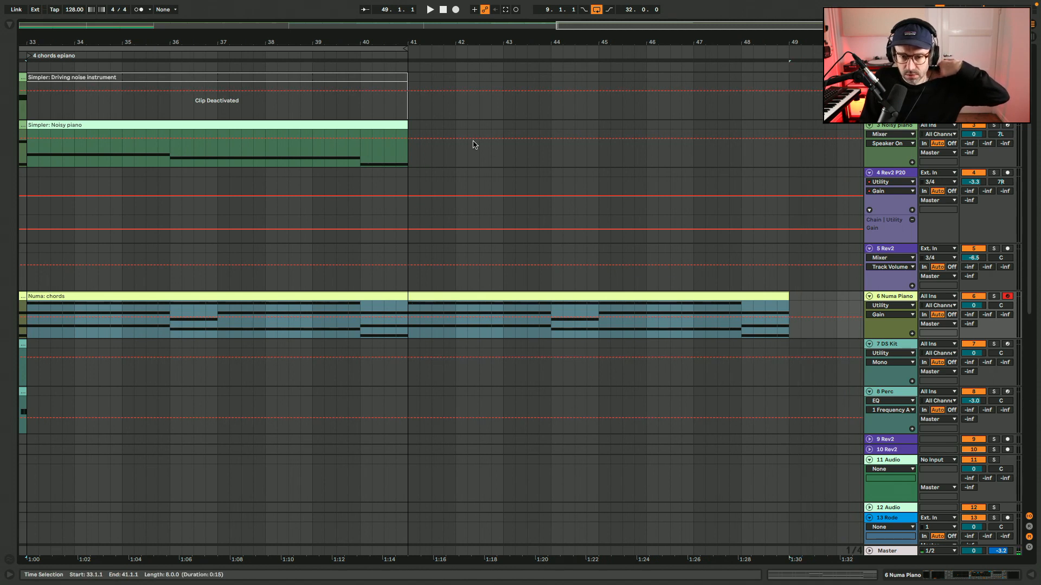
pyautogui.moveTo(398, 122); pyautogui.dragTo(782, 125)
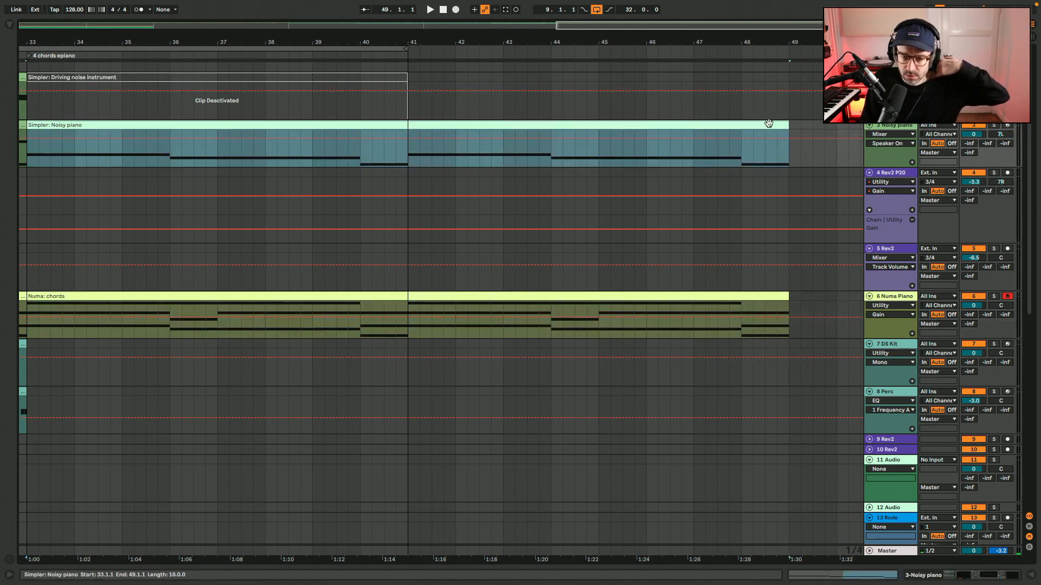
pyautogui.moveTo(404, 48); pyautogui.dragTo(788, 51)
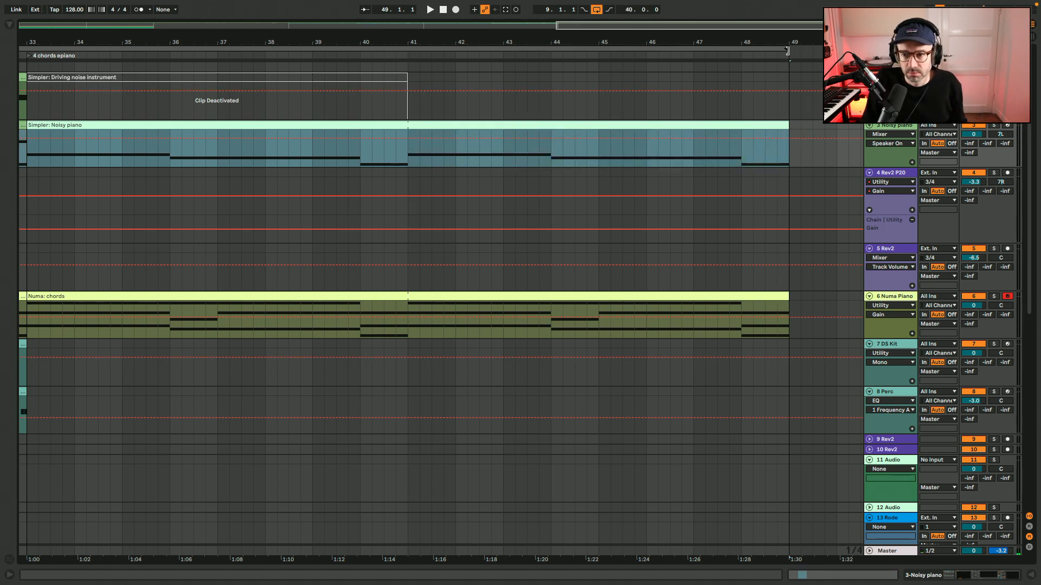
# Add a locator named "5" at bar 41 and play from bar 40 into the new section.
pyautogui.click(418, 82)
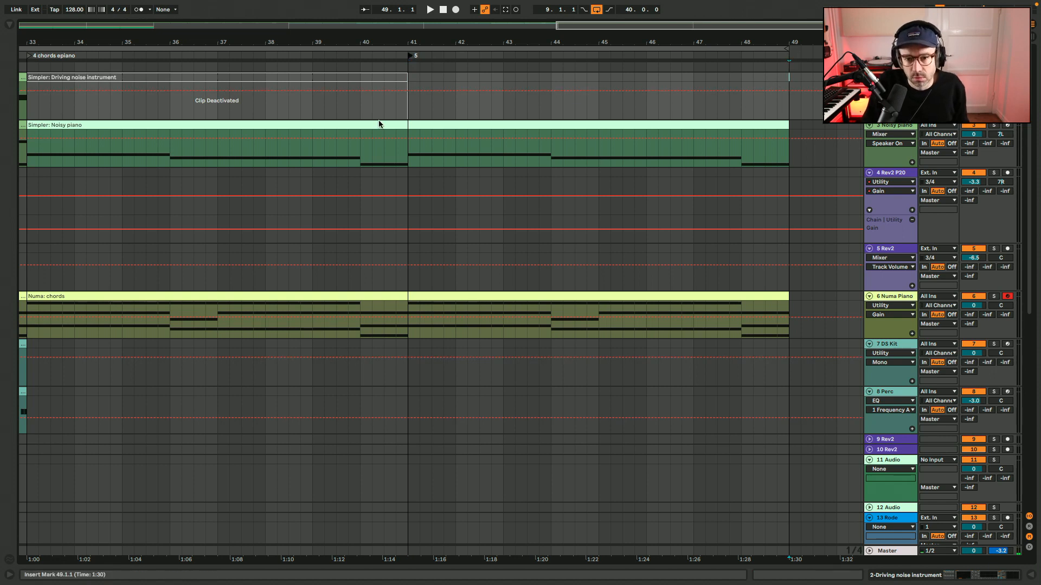
pyautogui.click(361, 156)
pyautogui.press('space')
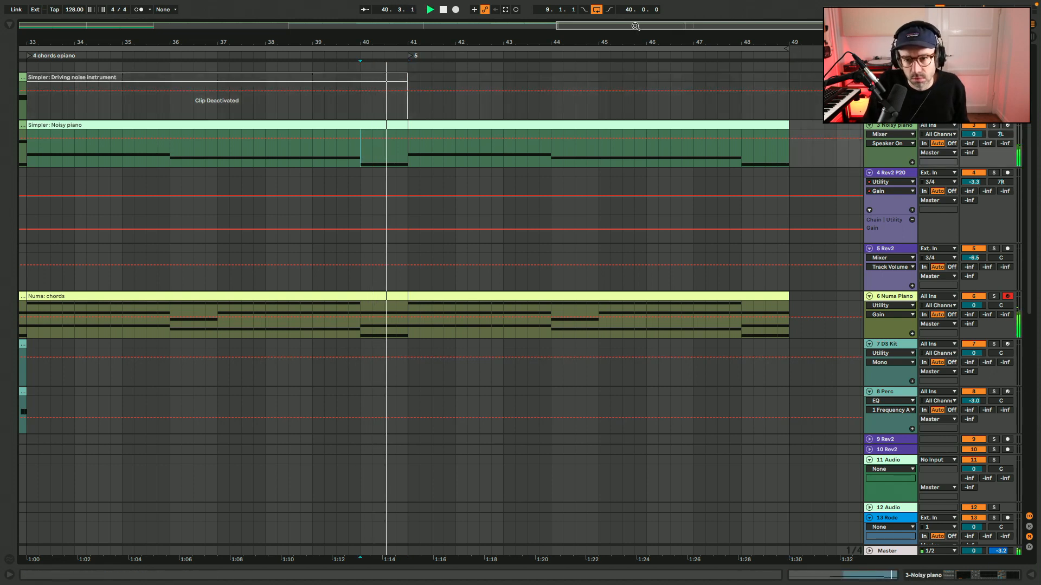
pyautogui.press('-')
pyautogui.moveTo(243, 42); pyautogui.dragTo(372, 49)
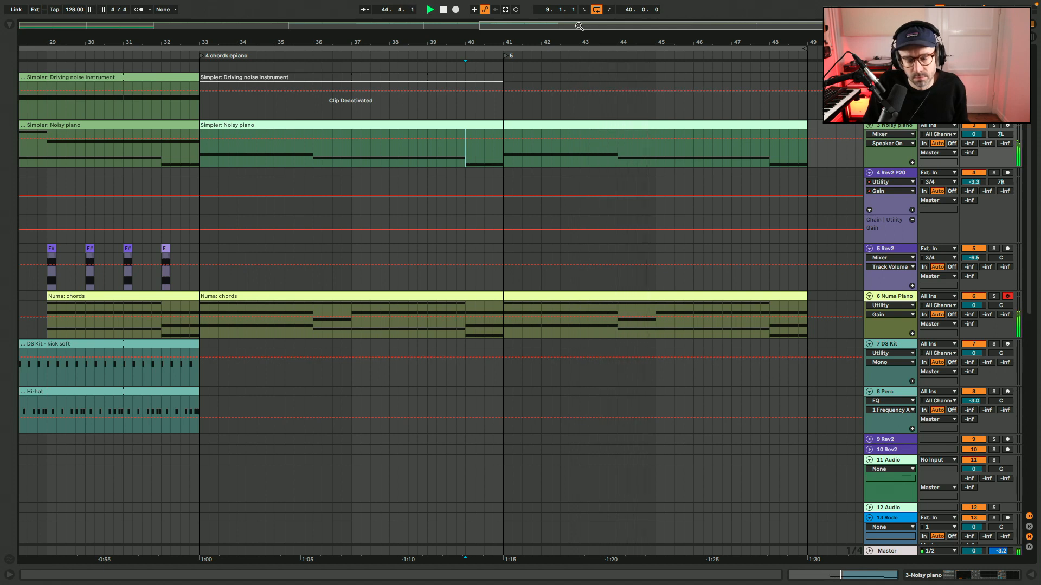
# Stop playback and place the insert marker at bar 41 on the DS Kit track.
pyautogui.click(501, 374)
pyautogui.press('space')
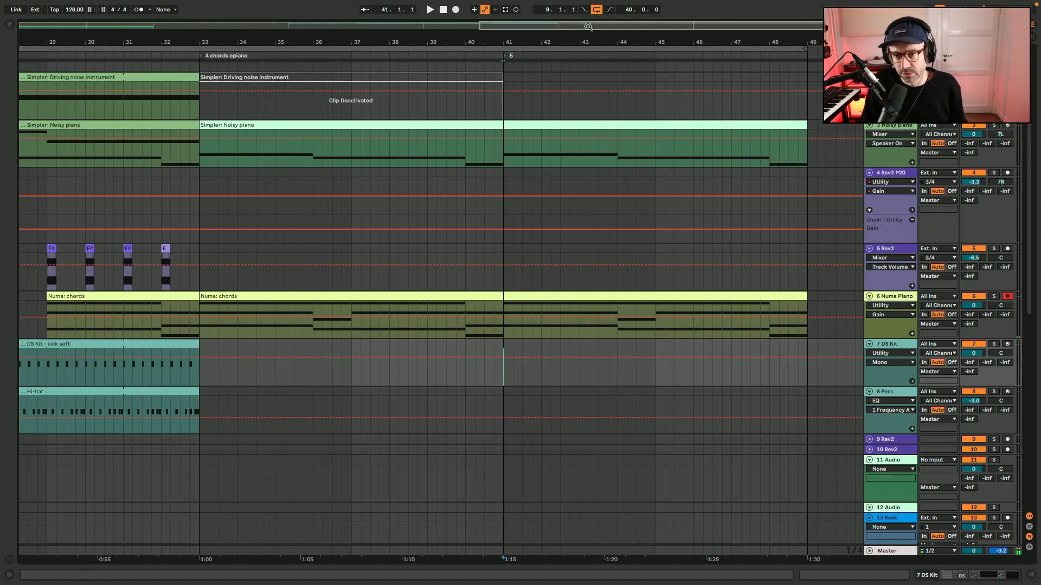
pyautogui.moveTo(589, 26); pyautogui.dragTo(657, 49)
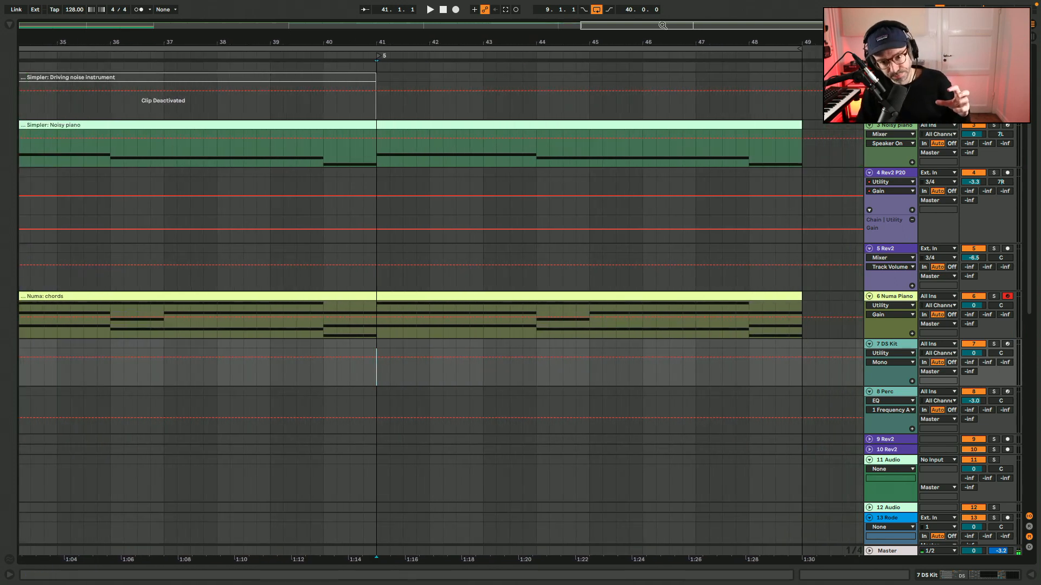
# Unfold the 9 Rev2 track and arm it for recording.
pyautogui.click(375, 333)
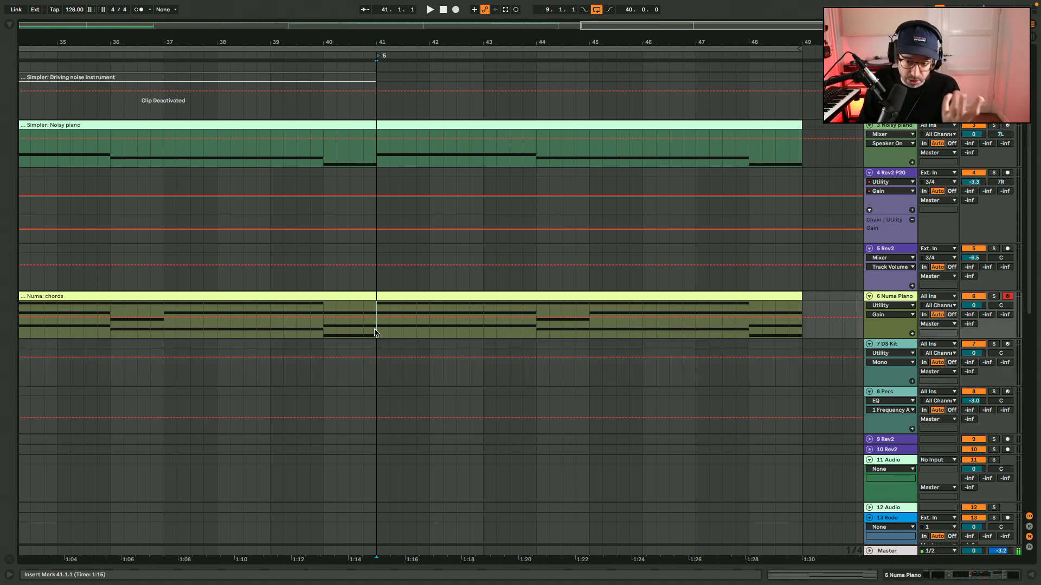
pyautogui.click(869, 440)
pyautogui.click(1005, 439)
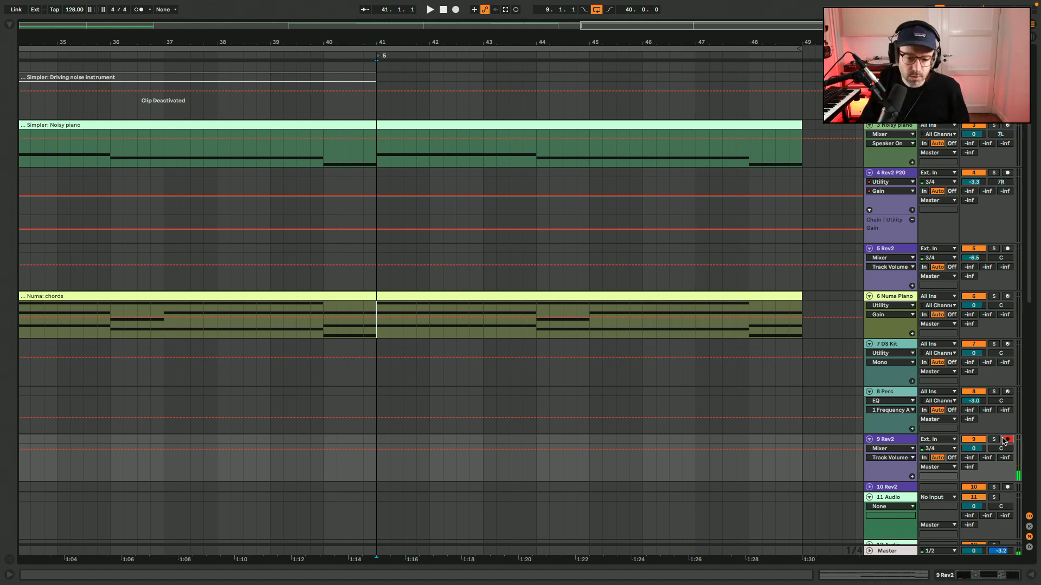
# Play the arrangement from about bar 22 with the bass loop, and section 5 from bar 45.
pyautogui.press('-')
pyautogui.press('-')
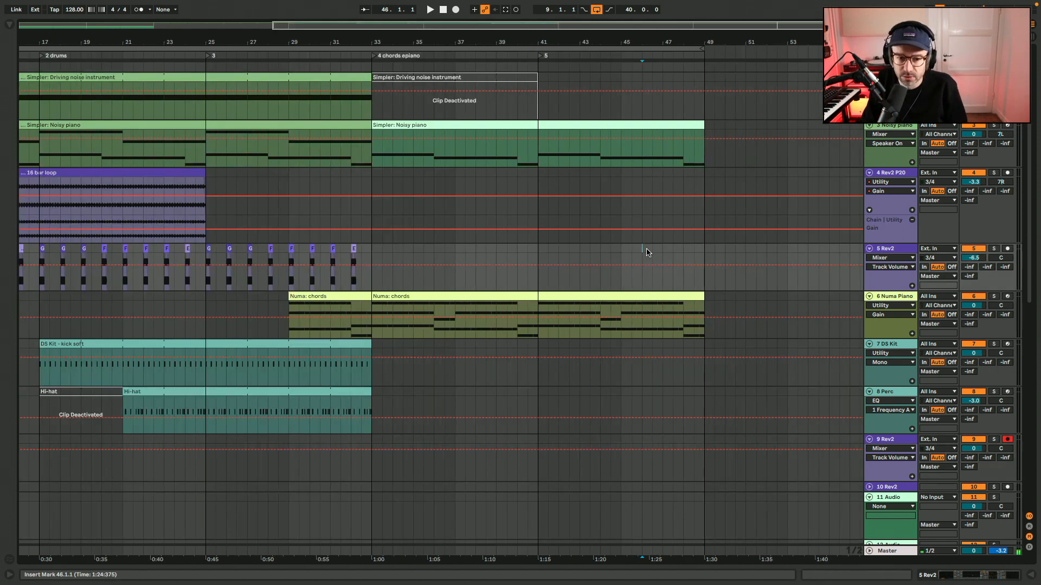
pyautogui.click(158, 212)
pyautogui.press('space')
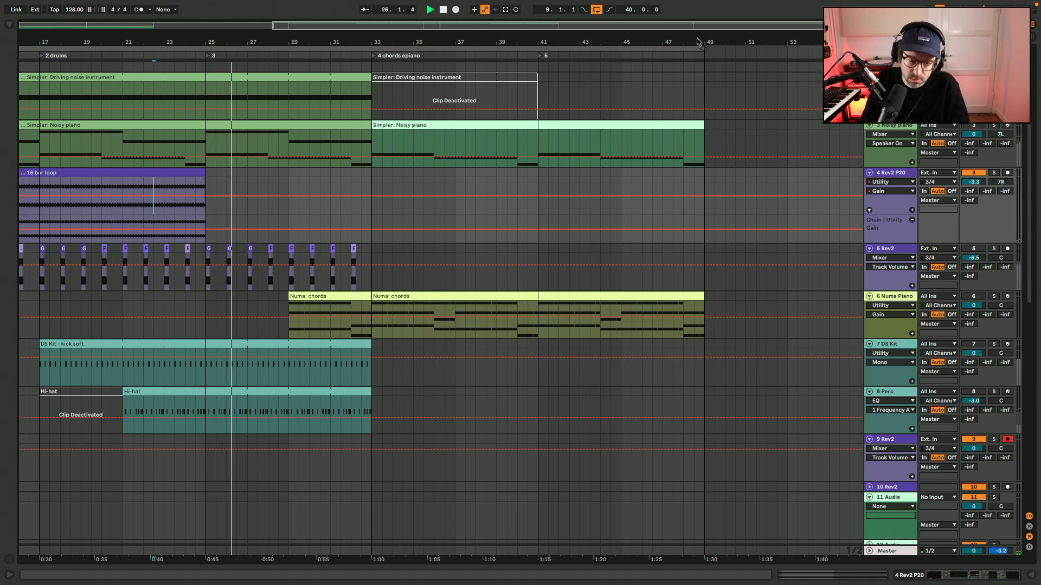
pyautogui.press('space')
pyautogui.press('space')
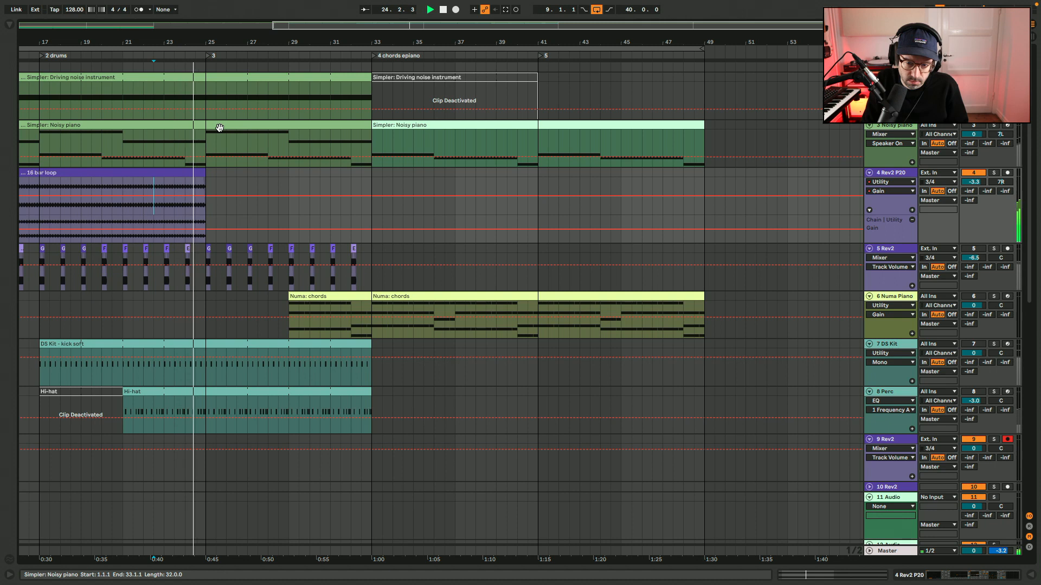
pyautogui.press('space')
pyautogui.click(620, 343)
pyautogui.press('space')
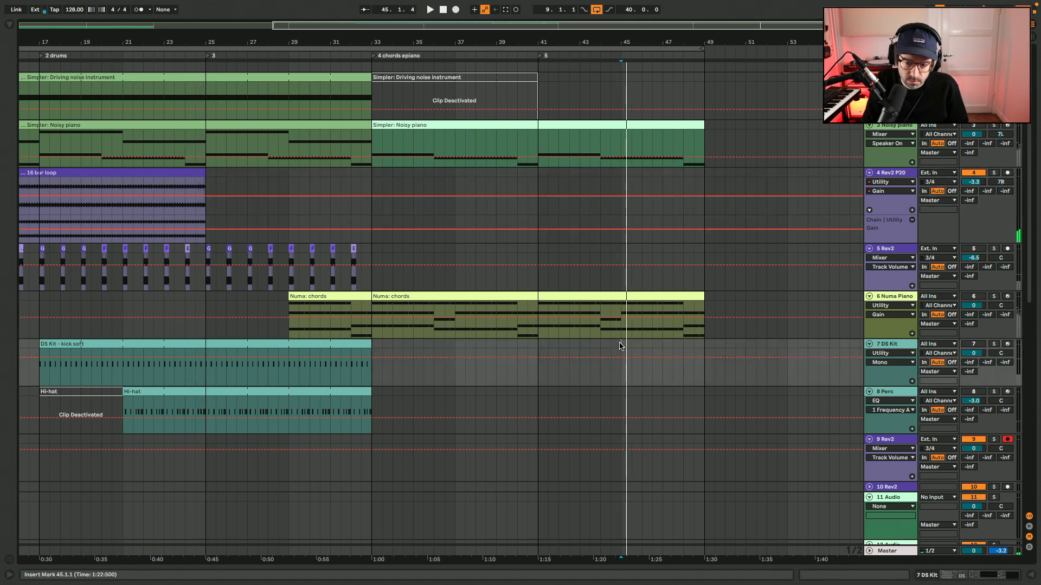
# Arm the 4 Rev2 P20 track for recording and review the notes in the Numa chords clip that starts at bar 33.
pyautogui.click(981, 298)
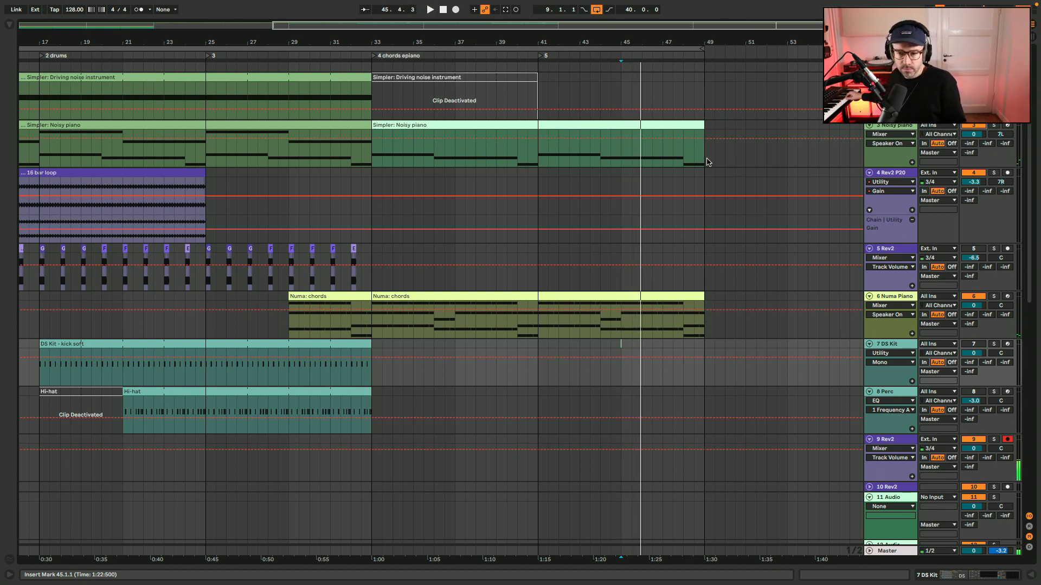
pyautogui.click(1006, 173)
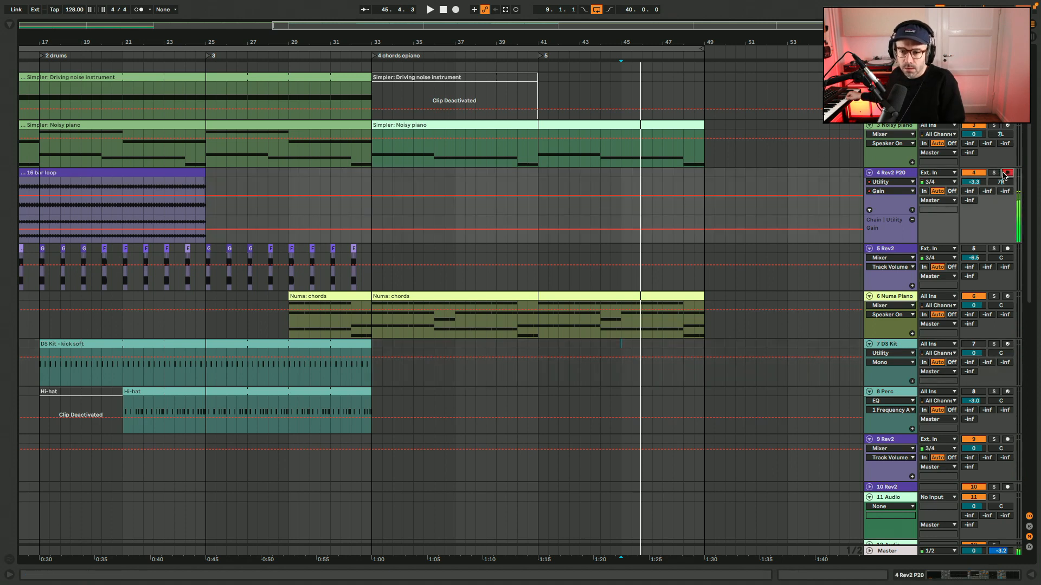
pyautogui.doubleClick(626, 297)
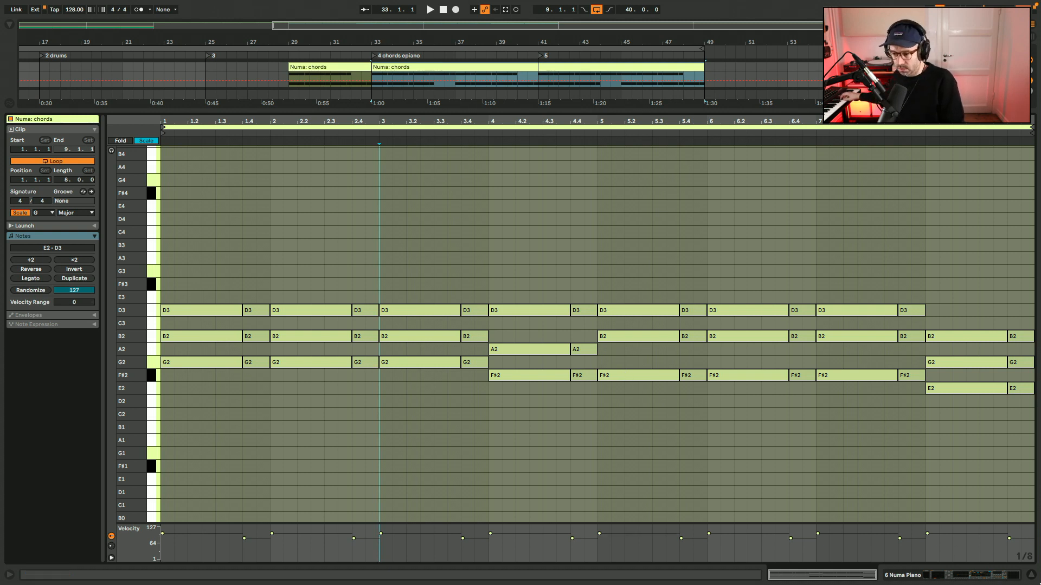
pyautogui.click(1029, 577)
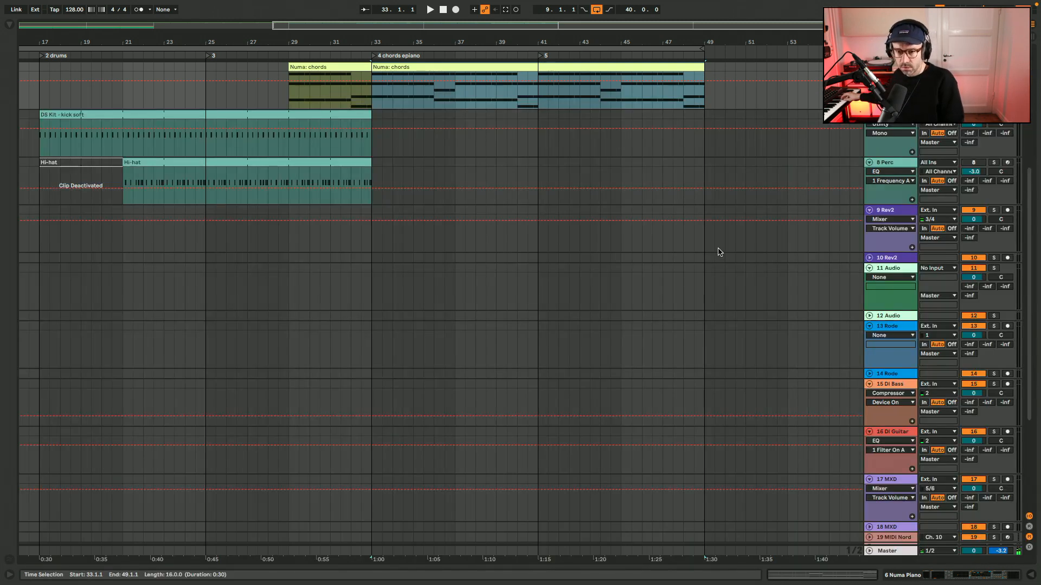
pyautogui.scroll(5, 718, 252)
pyautogui.scroll(4, 617, 188)
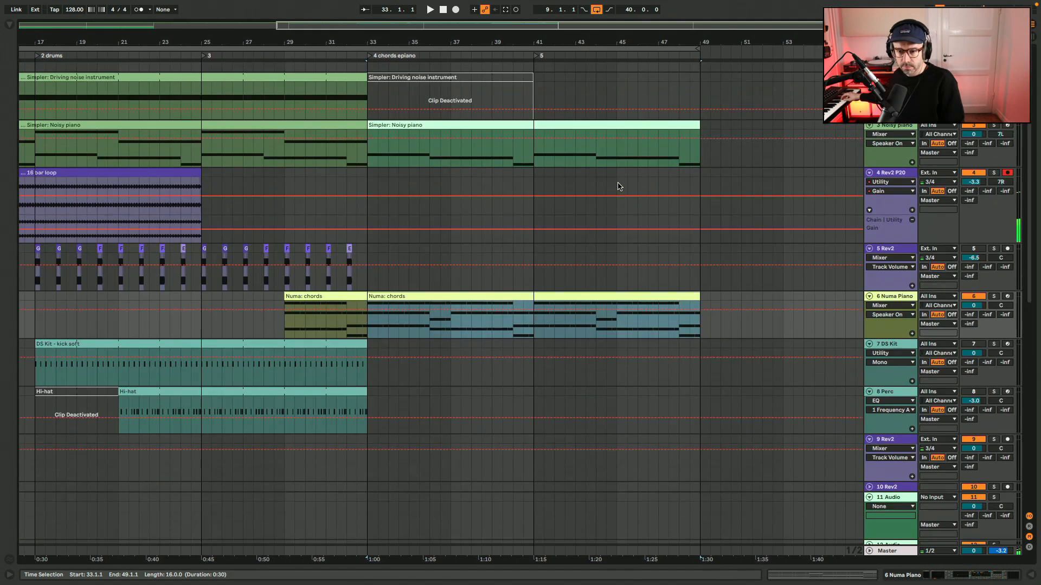
# Record a four-bar synth take on the 4 Rev2 P20 track from bar 45 to bar 49.
pyautogui.click(618, 187)
pyautogui.press('+')
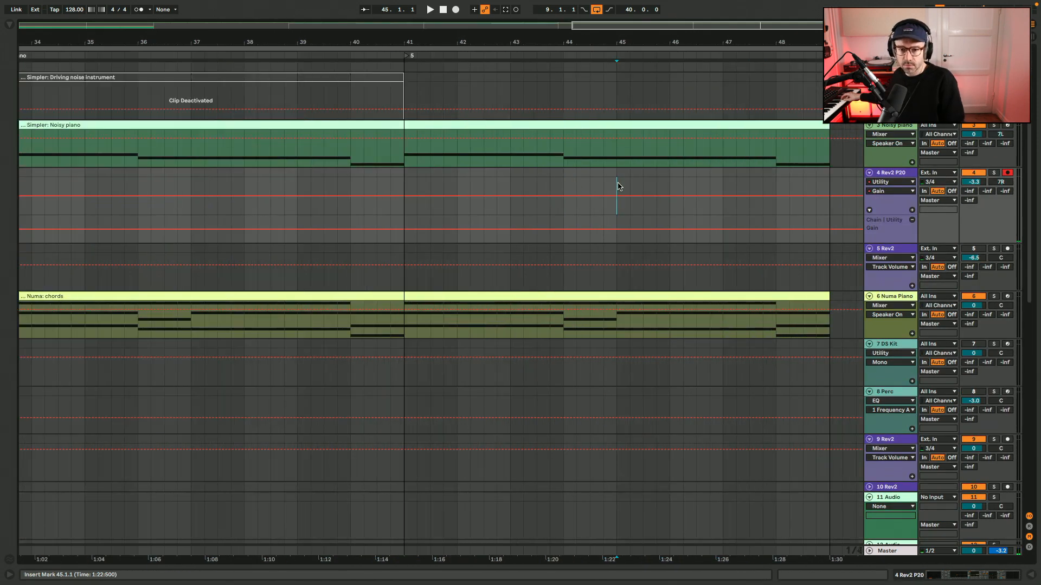
pyautogui.hscroll(4, 618, 186)
pyautogui.press('space')
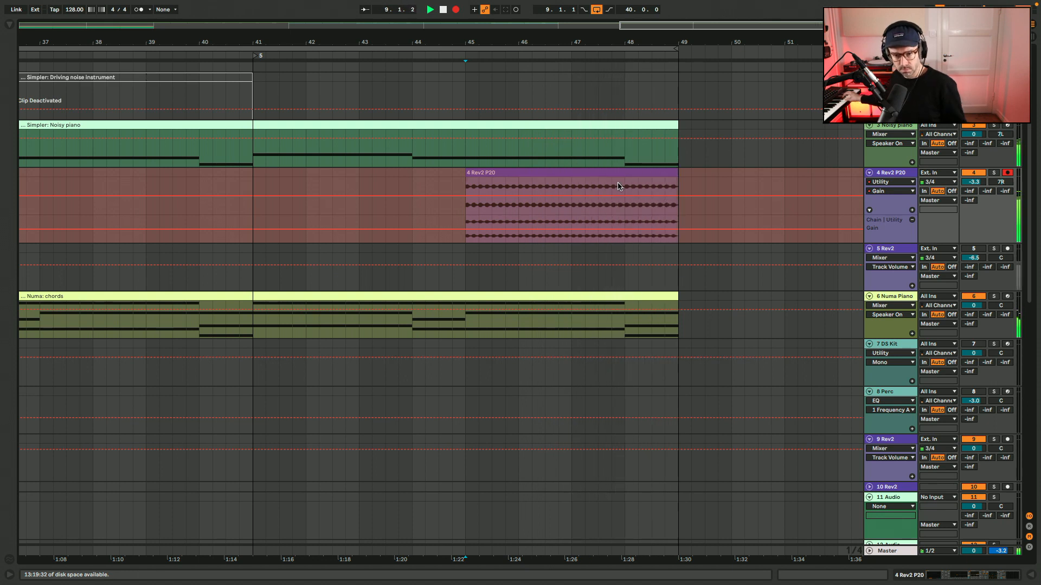
pyautogui.press('space')
pyautogui.hscroll(-20, 620, 186)
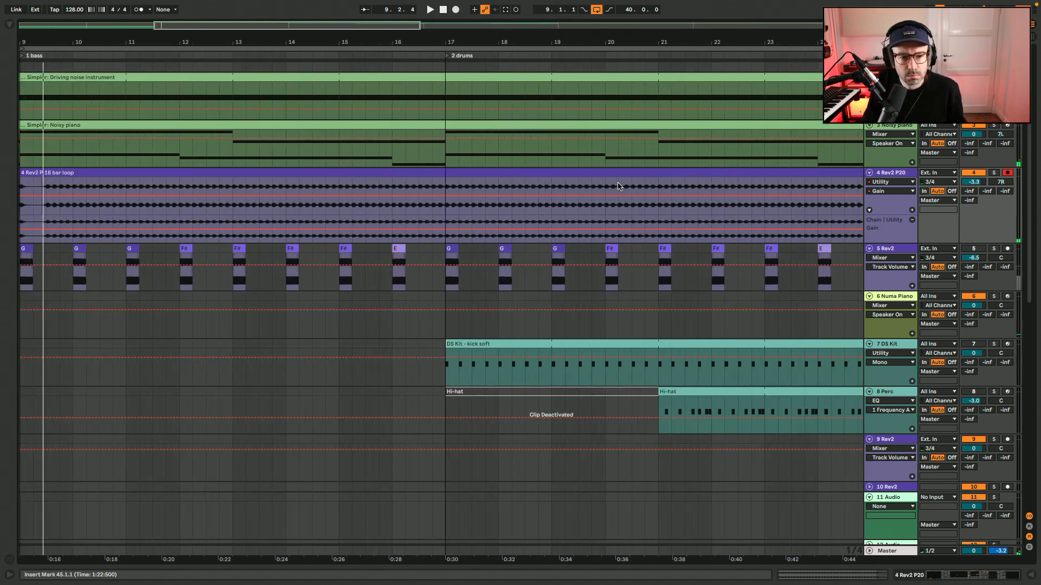
pyautogui.hscroll(20, 618, 186)
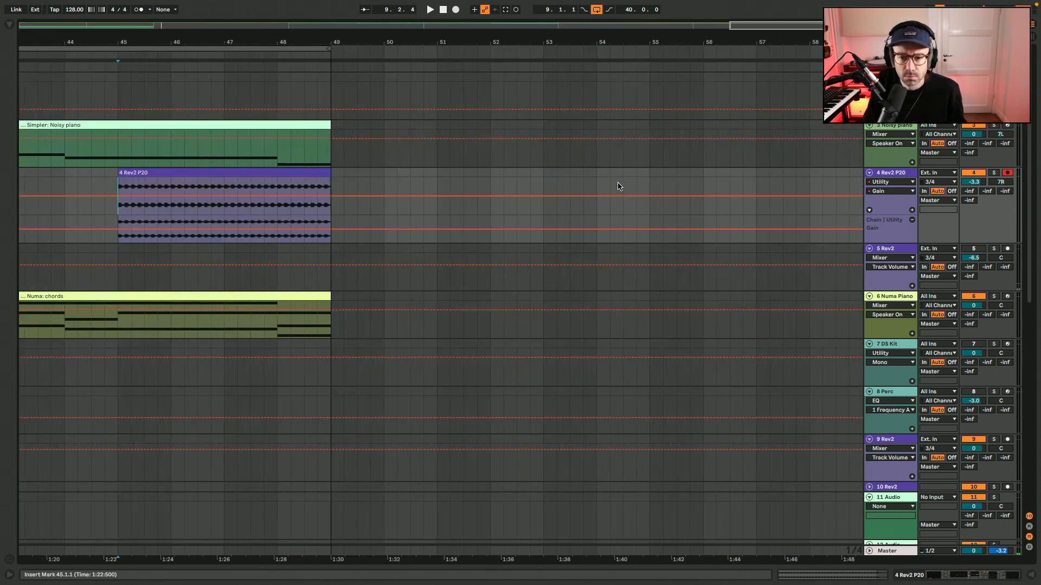
# Color the recorded 4 Rev2 P20 clip at bar 45 pink and open its clip properties.
pyautogui.rightClick(492, 173)
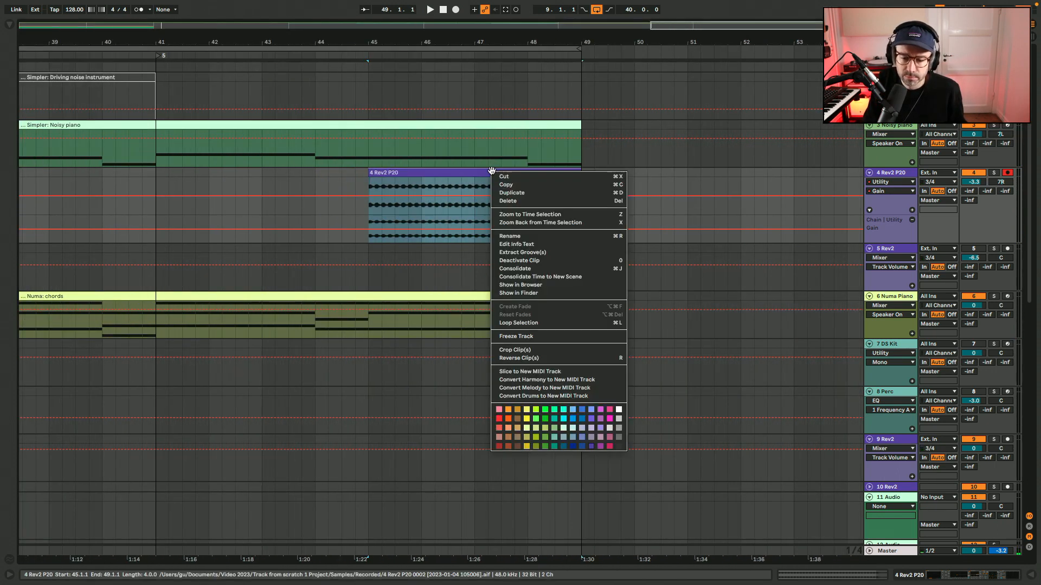
pyautogui.click(609, 437)
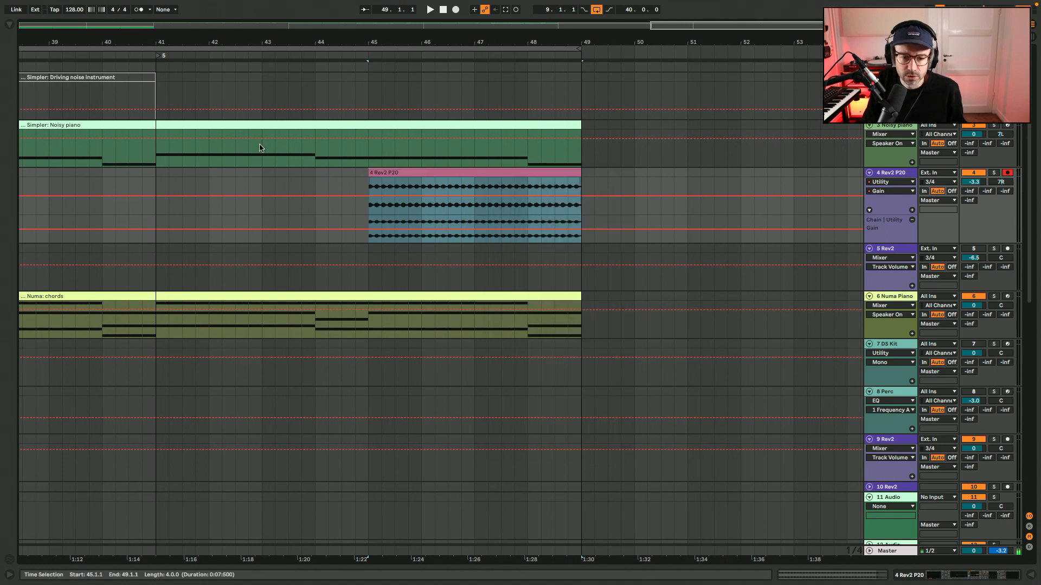
pyautogui.doubleClick(427, 173)
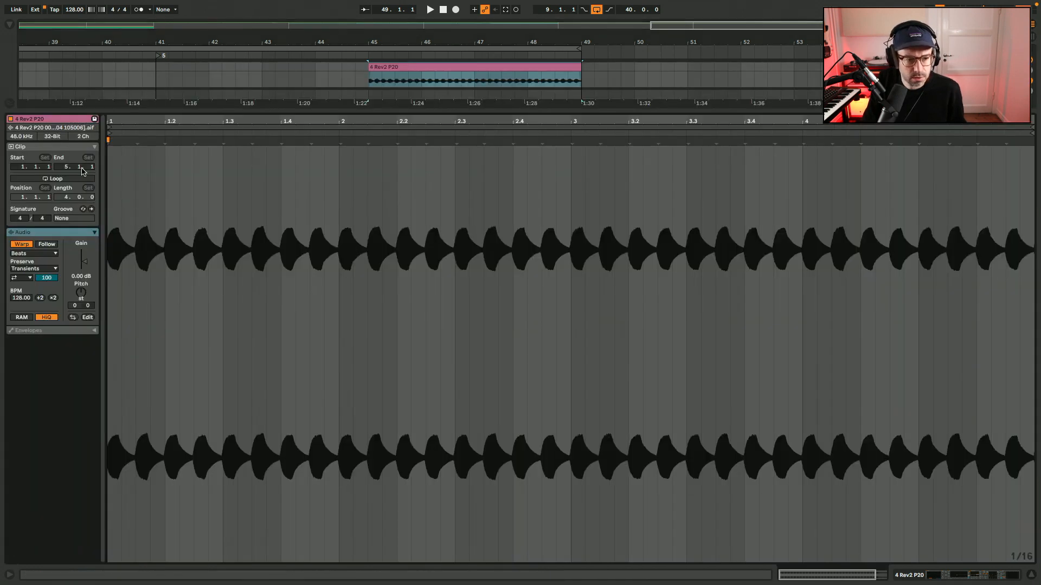
# Automate the Utility gain on 4 Rev2 P20 to fade in from -inf dB at bar 45 to 0 dB at about bar 48.
pyautogui.hotkey('shift', 'Tab')
pyautogui.scroll(4, 473, 206)
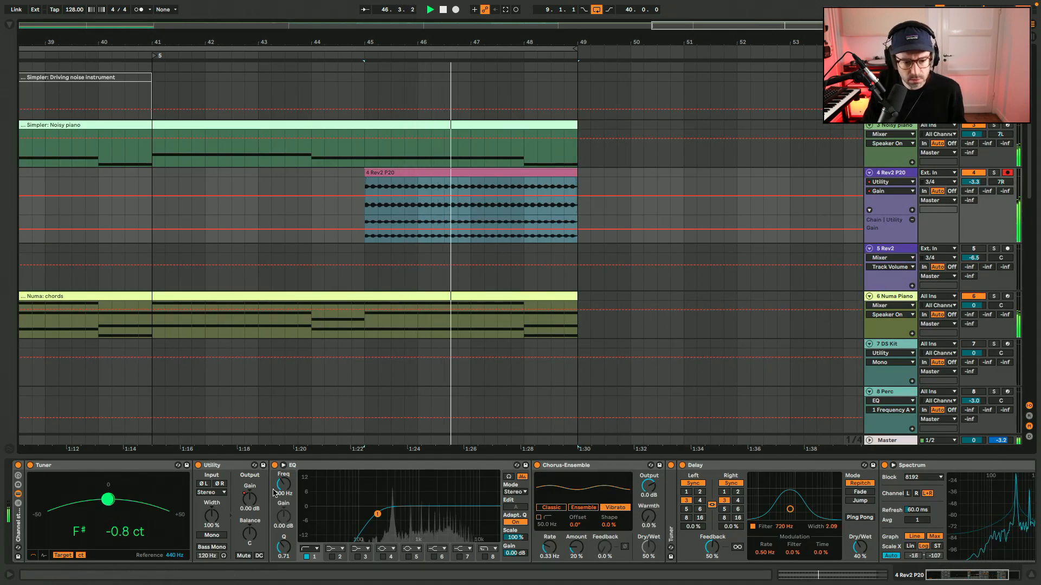
pyautogui.rightClick(252, 498)
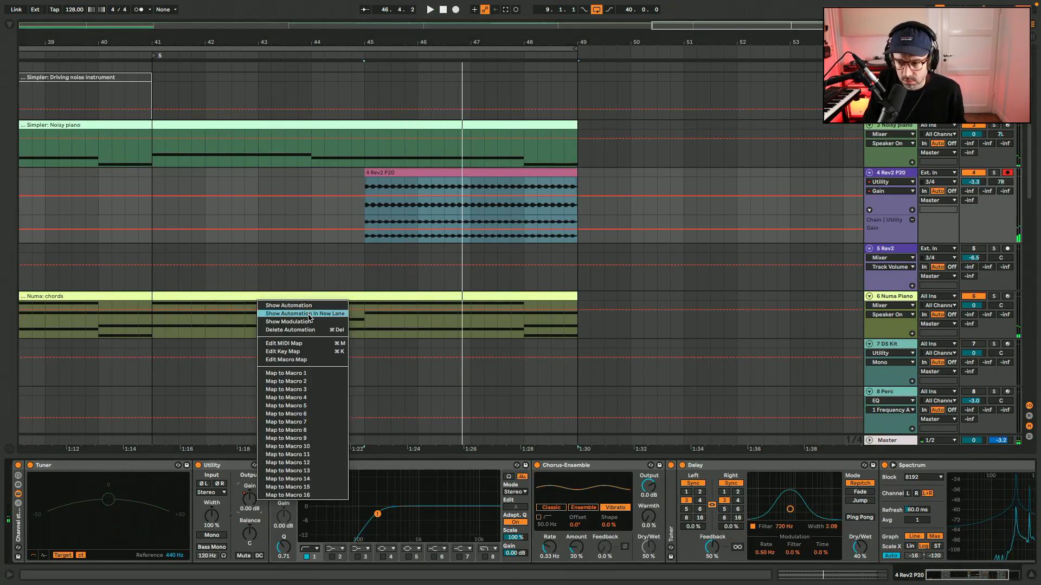
pyautogui.click(357, 218)
pyautogui.click(362, 231)
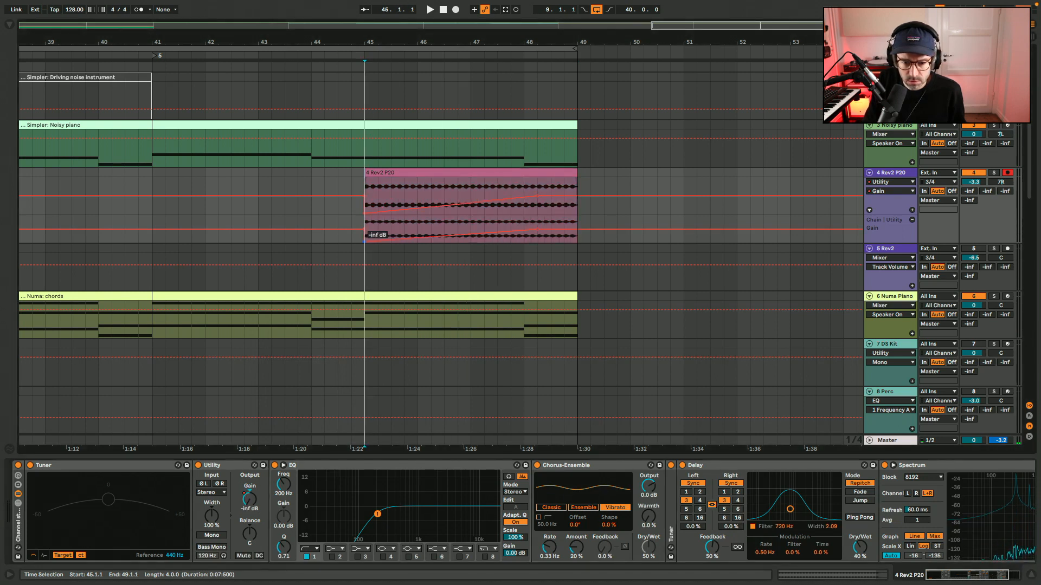
pyautogui.click(323, 222)
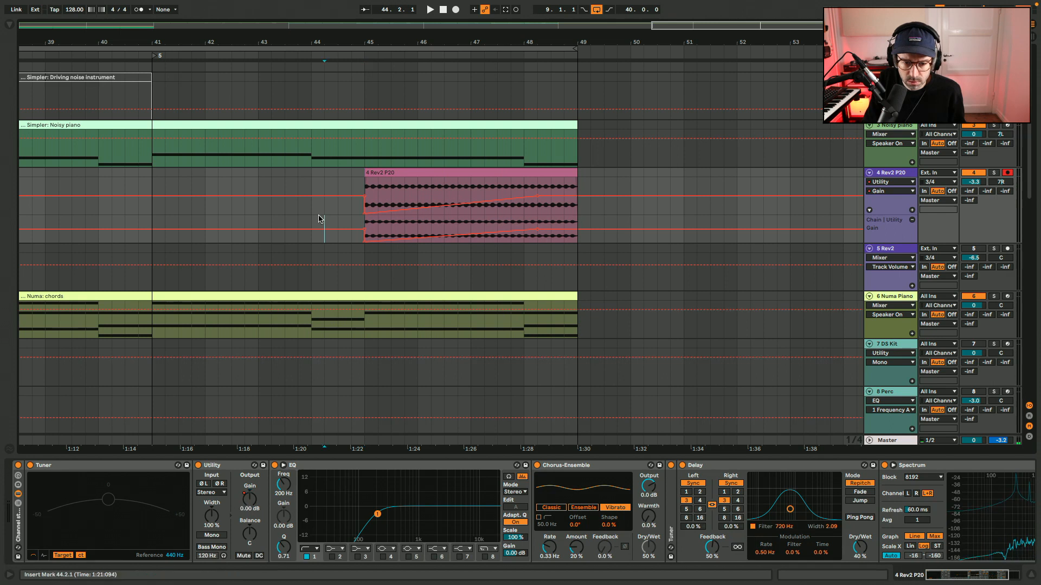
# Rename the recorded clip at bar 45 to "F# E" and stop playback.
pyautogui.click(396, 174)
pyautogui.press('super+r')
pyautogui.write('F# E')
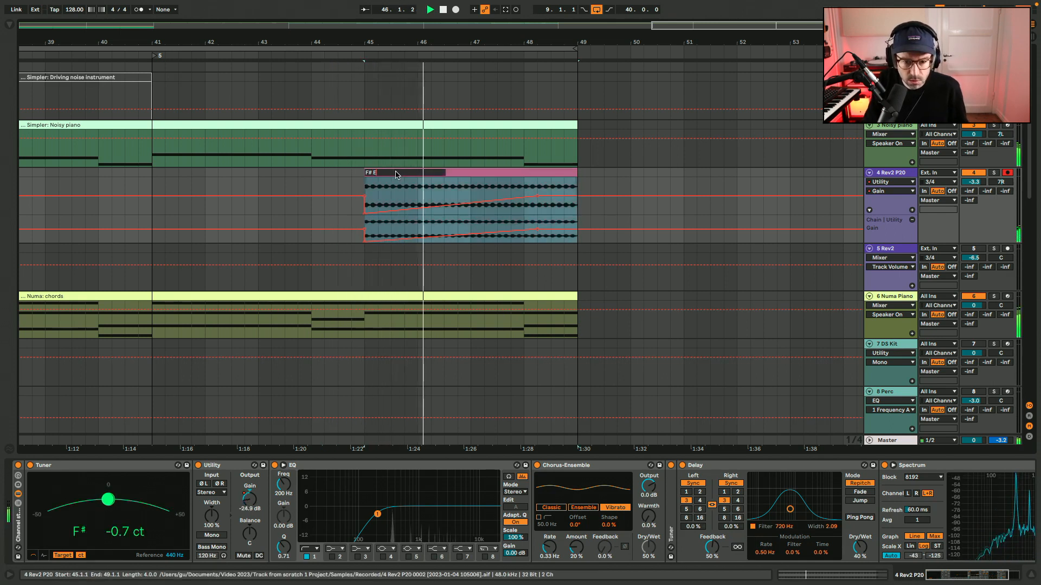
pyautogui.press('Return')
pyautogui.press('space')
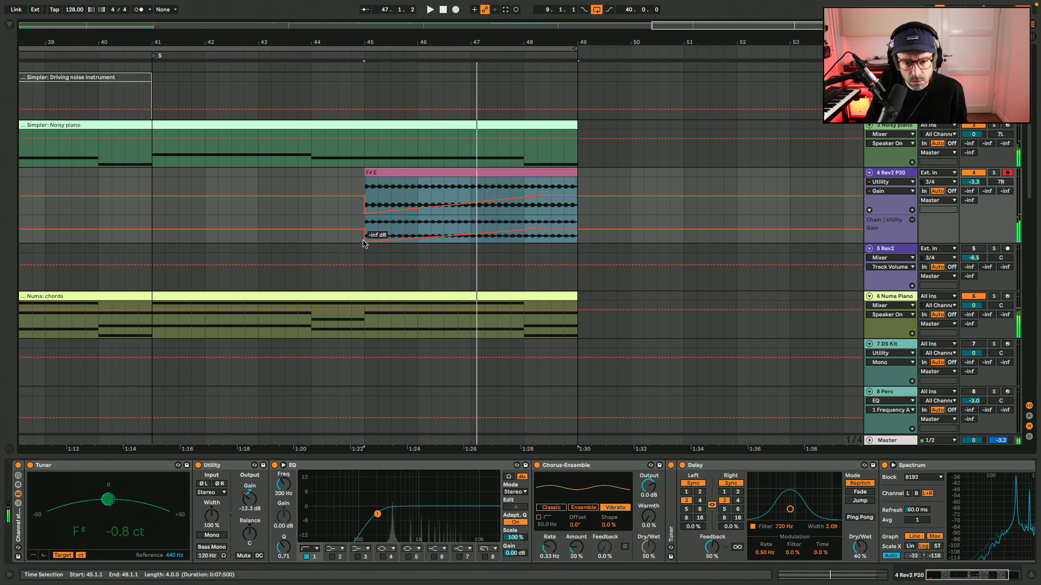
# Play from bar 44.4 and shorten the gain fade-in so it reaches 0 dB at about bar 47.5.
pyautogui.click(352, 231)
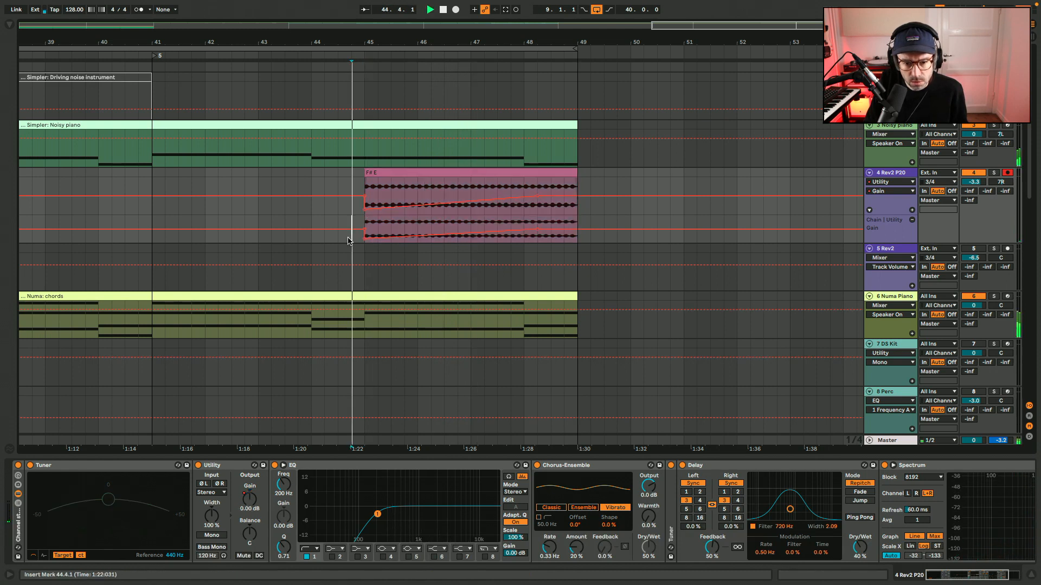
pyautogui.press('space')
pyautogui.moveTo(538, 229); pyautogui.dragTo(497, 230)
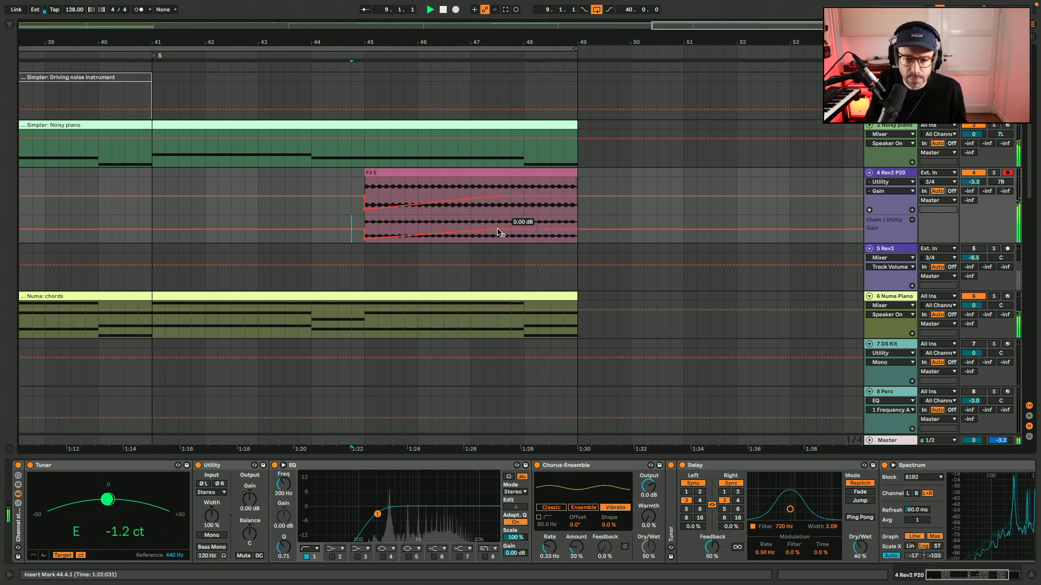
# Transpose the F# E clip by -12 semitones and play it with the device view showing.
pyautogui.doubleClick(474, 171)
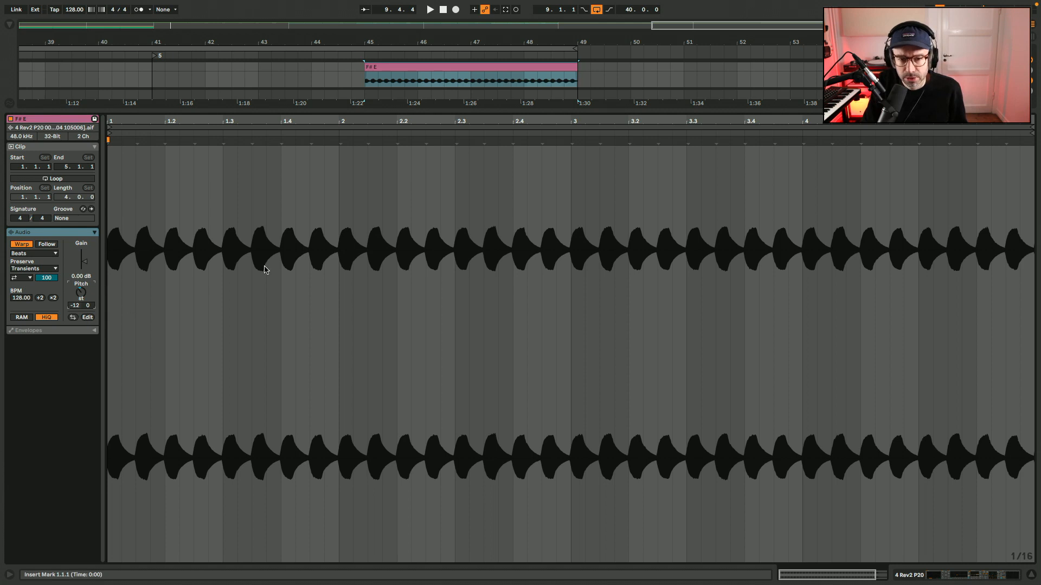
pyautogui.hotkey('shift', 'Tab')
pyautogui.press('space')
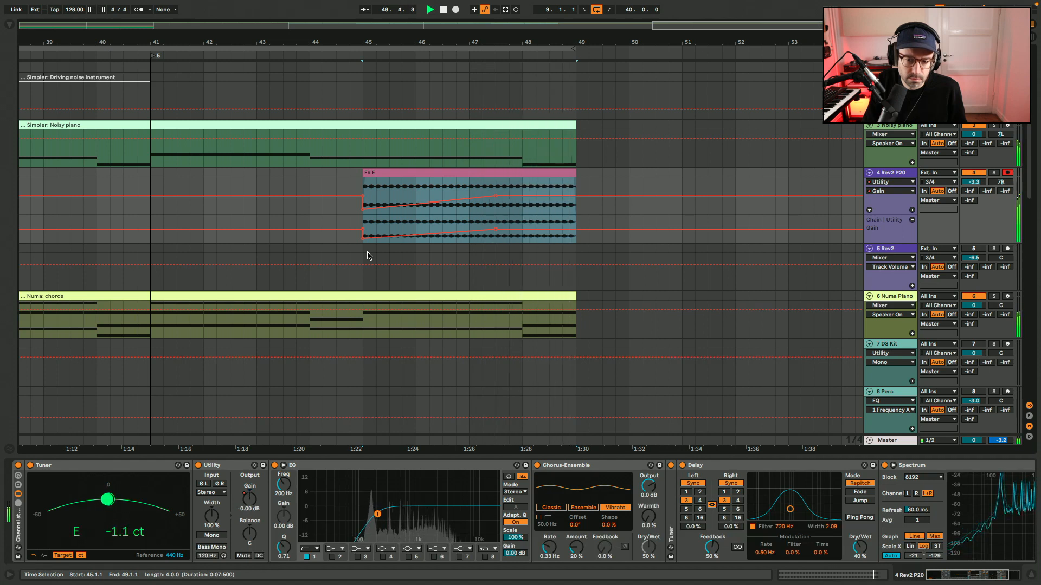
pyautogui.press('space')
# Shorten the gain fade-in further so it ends at about bar 46.5, and play from bar 44.2.
pyautogui.moveTo(497, 232); pyautogui.dragTo(443, 233)
pyautogui.click(323, 228)
pyautogui.press('space')
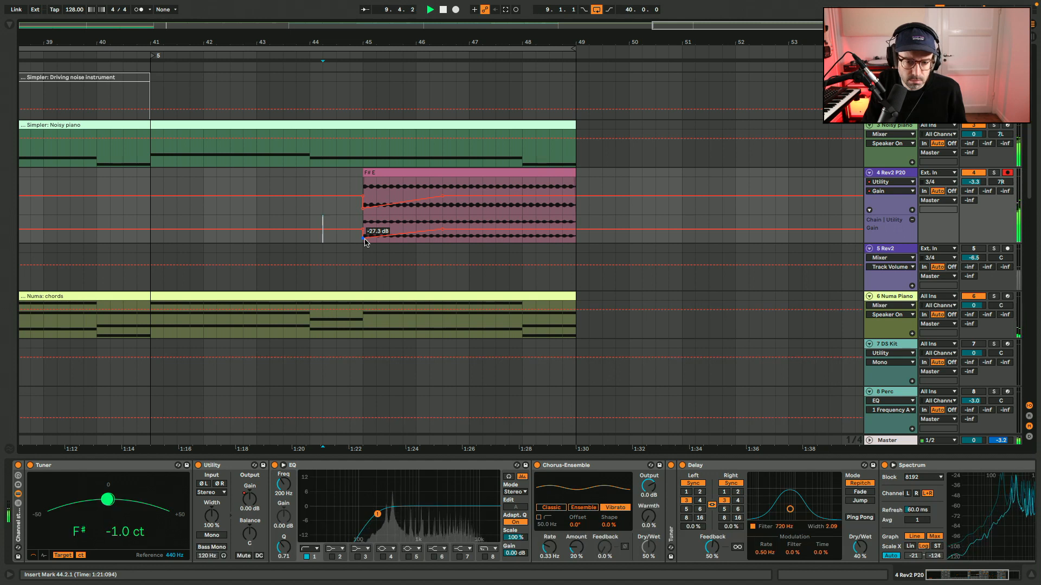
# Move the 11 Audio track up to sit between the 8 Perc and 9 Rev2 tracks.
pyautogui.scroll(-5, 773, 358)
pyautogui.scroll(-1, 774, 358)
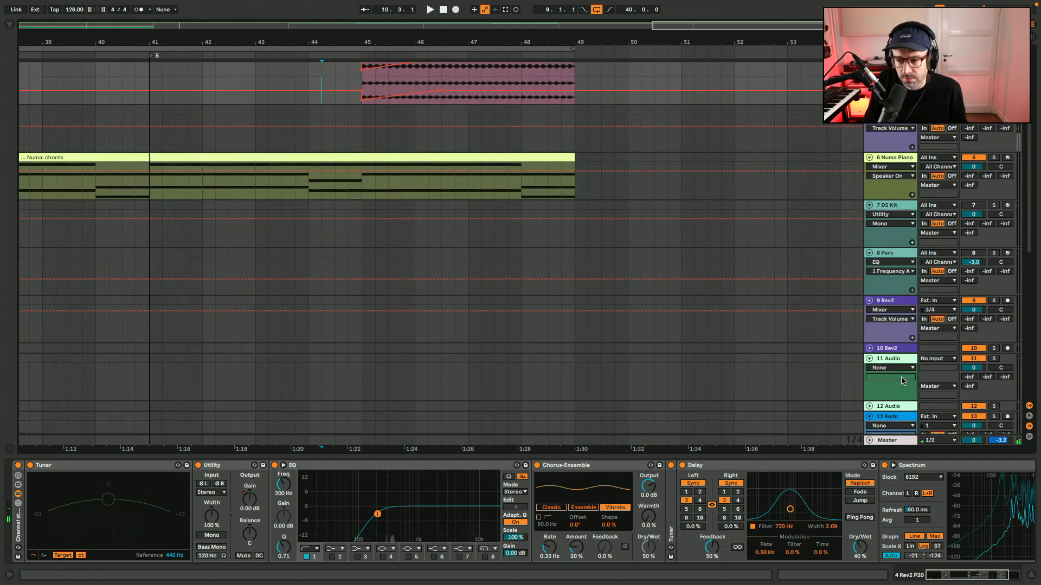
pyautogui.click(896, 362)
pyautogui.moveTo(895, 362); pyautogui.dragTo(895, 304)
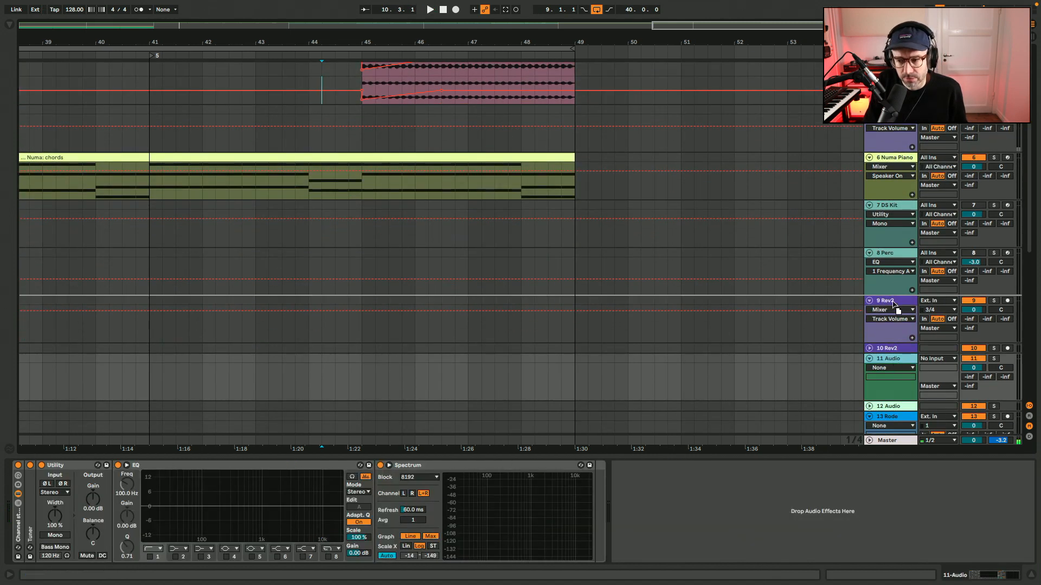
pyautogui.moveTo(819, 330); pyautogui.dragTo(533, 320)
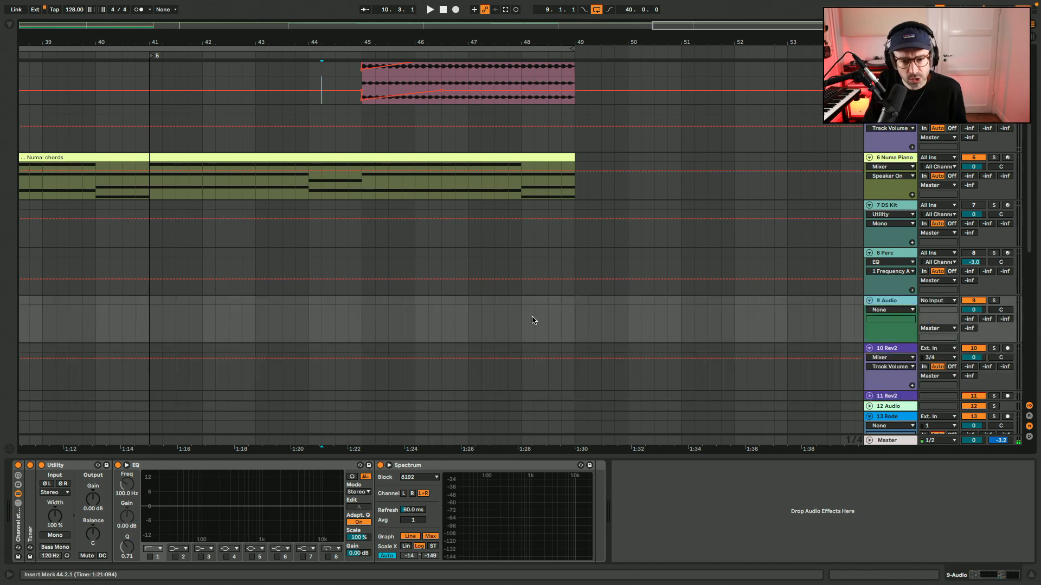
# Find Crash Acoustified 11.aif among the cymbal drum hits and place it reversed on track 9 in bar 48.
pyautogui.click(9, 26)
pyautogui.hscroll(3, 583, 242)
pyautogui.scroll(1, 583, 243)
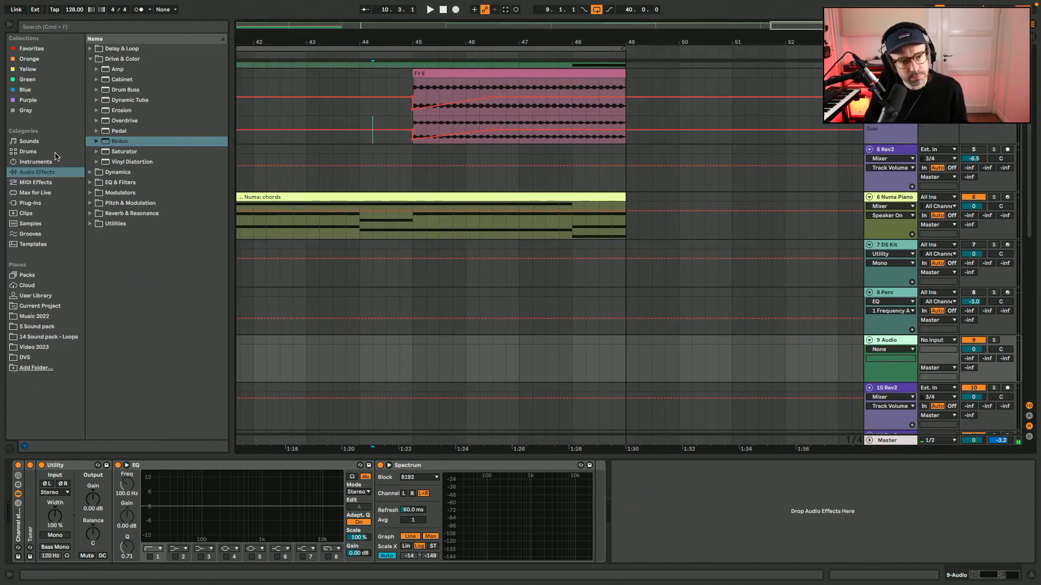
pyautogui.click(55, 152)
pyautogui.click(90, 49)
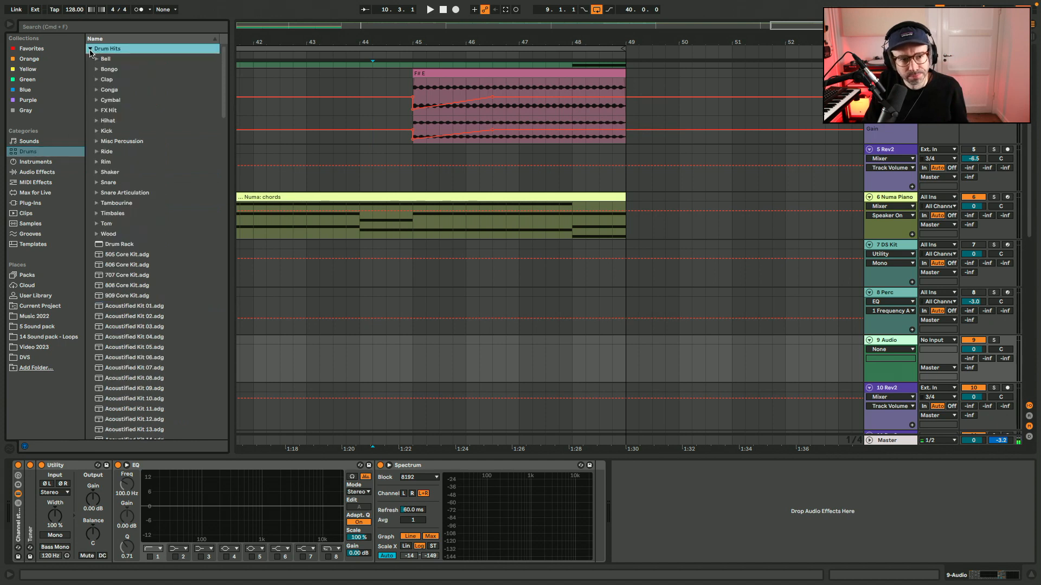
pyautogui.click(97, 101)
pyautogui.click(151, 246)
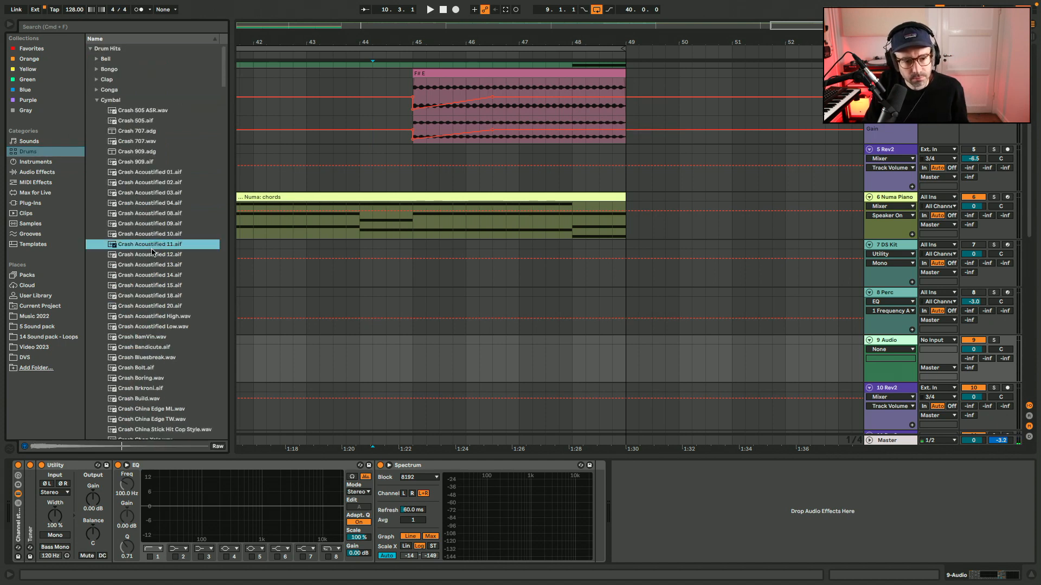
pyautogui.moveTo(153, 249); pyautogui.dragTo(571, 362)
# Play from bar 47.3, set the crash track volume to -16 dB and enable its EQ low cut at 326 Hz.
pyautogui.click(546, 349)
pyautogui.press('space')
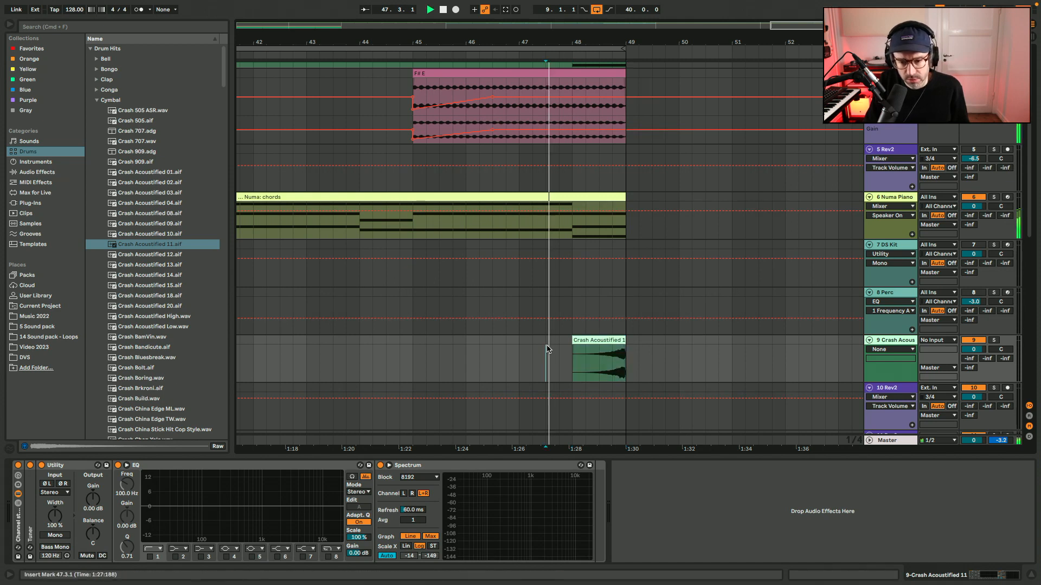
pyautogui.moveTo(973, 349); pyautogui.dragTo(974, 384)
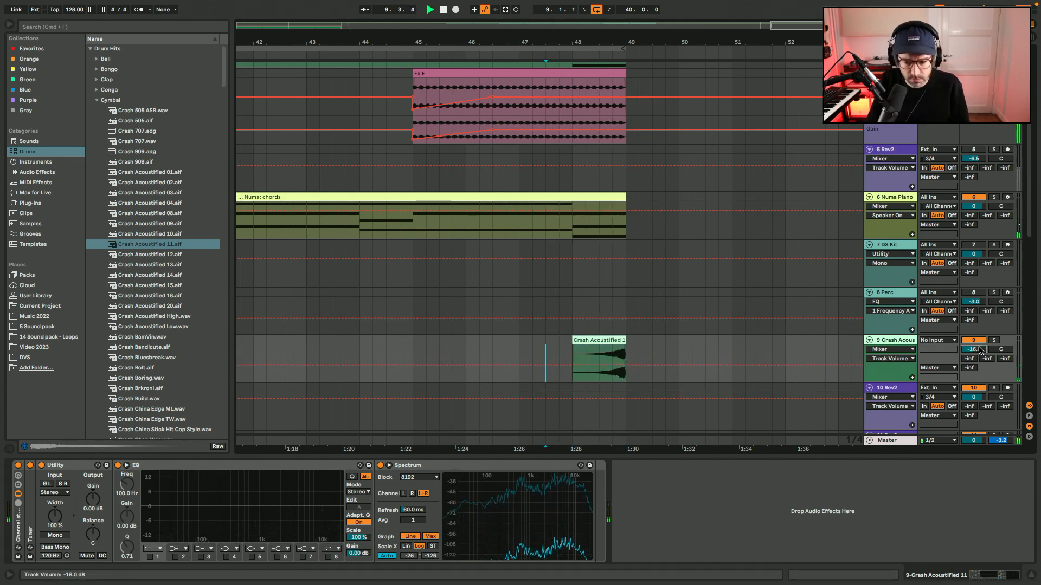
pyautogui.click(150, 557)
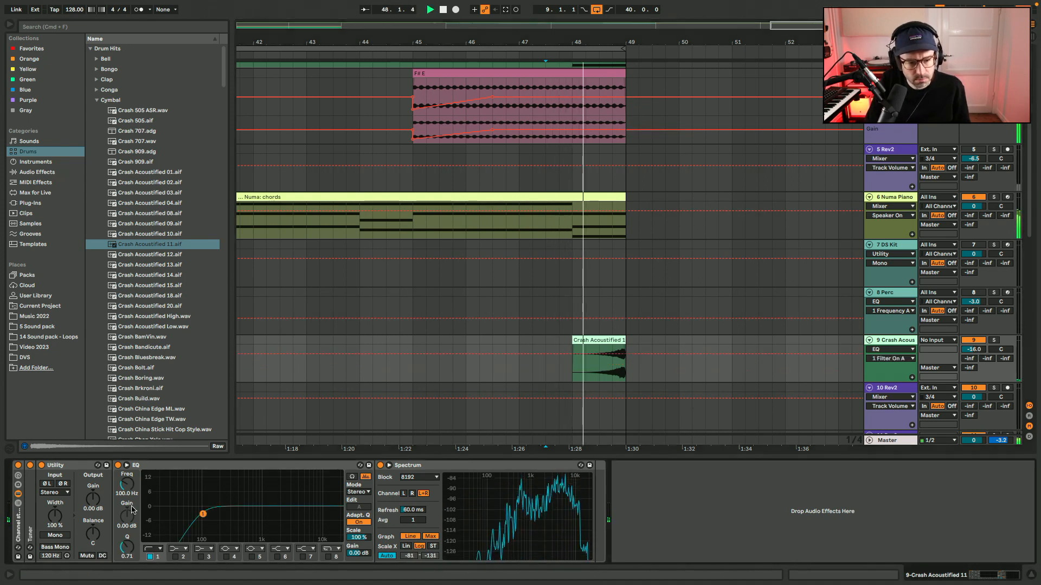
pyautogui.moveTo(127, 484); pyautogui.dragTo(127, 467)
pyautogui.press('space')
# Add Hybrid Reverb after the EQ on the crash track, set its decay to 6.29 s and play the result.
pyautogui.click(61, 173)
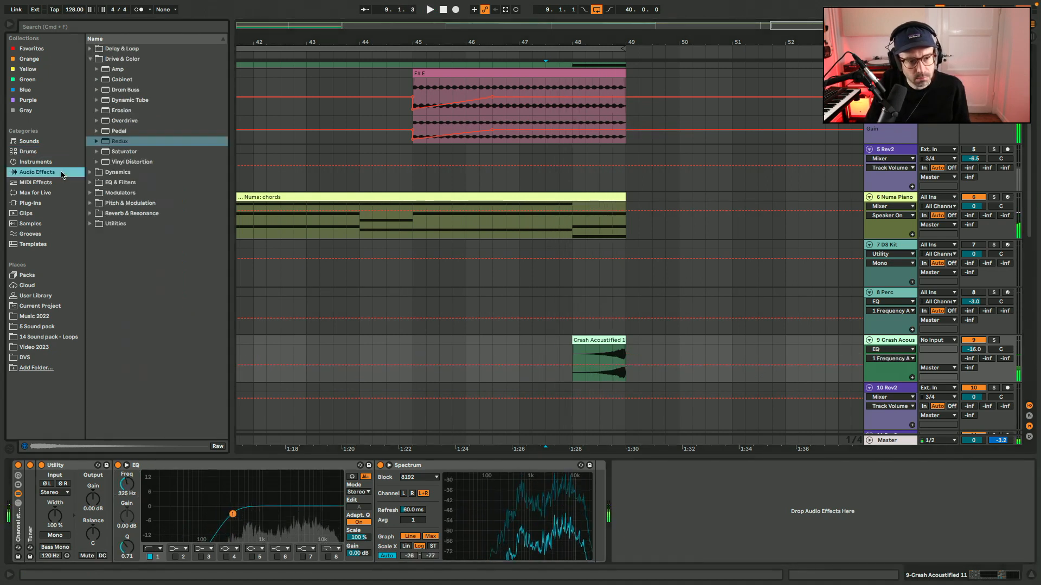
pyautogui.click(130, 214)
pyautogui.moveTo(130, 131); pyautogui.dragTo(403, 493)
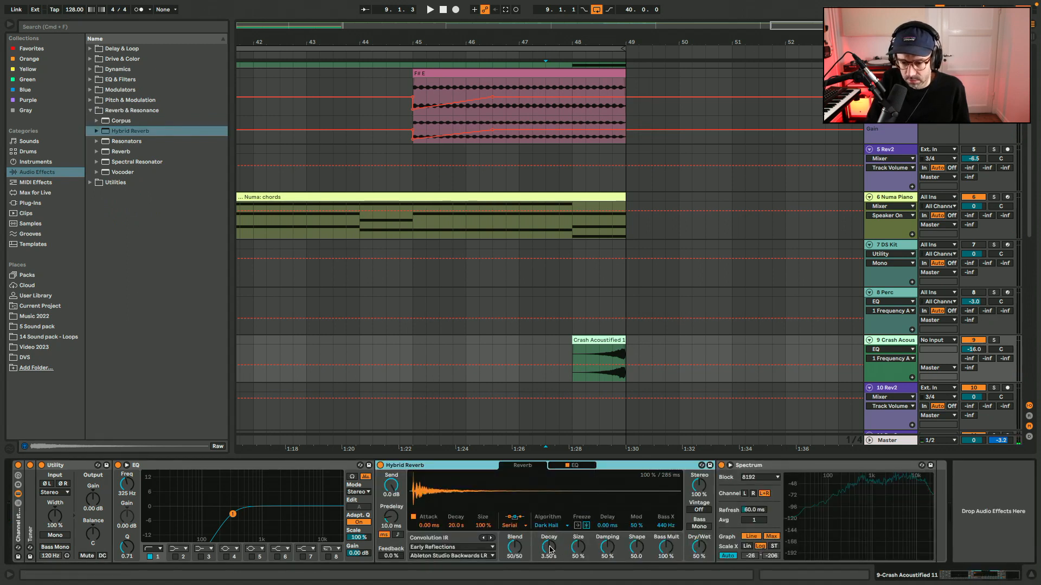
pyautogui.moveTo(550, 550); pyautogui.dragTo(554, 545)
pyautogui.press('space')
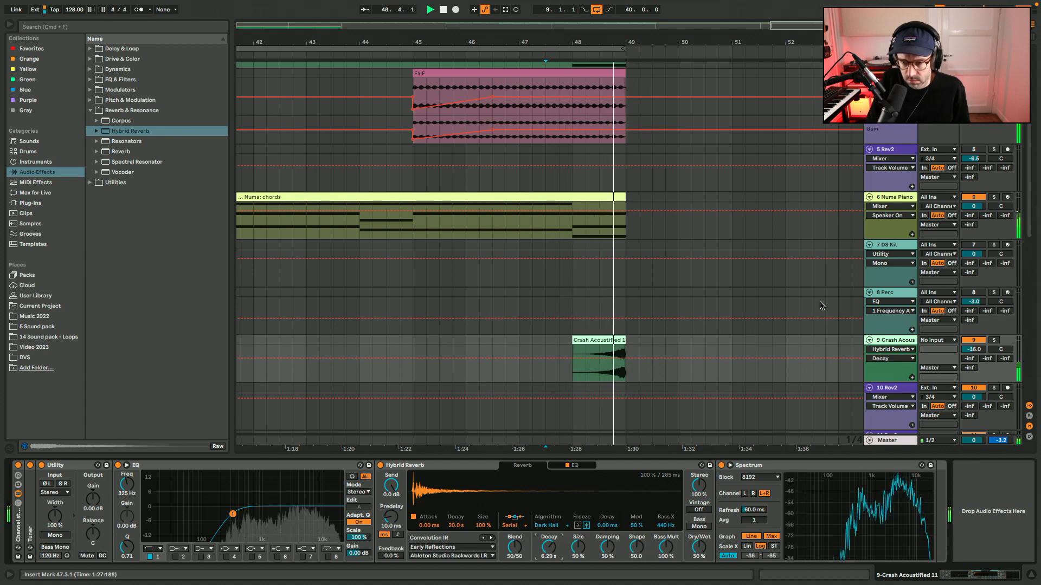
pyautogui.press('space')
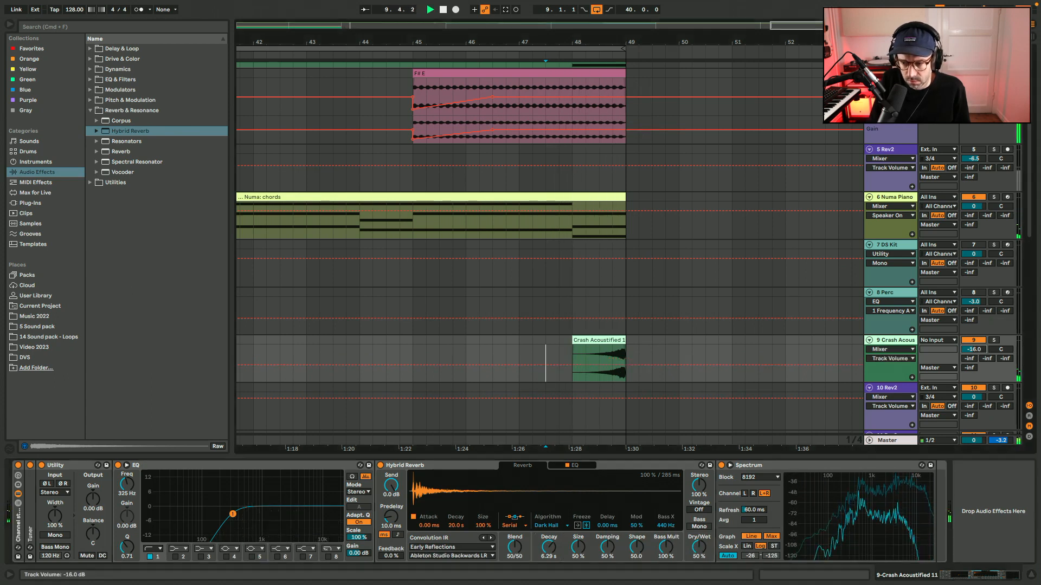
# Transpose the Crash Acoustified 11 clip by -5 semitones and play it with the device view showing.
pyautogui.doubleClick(611, 344)
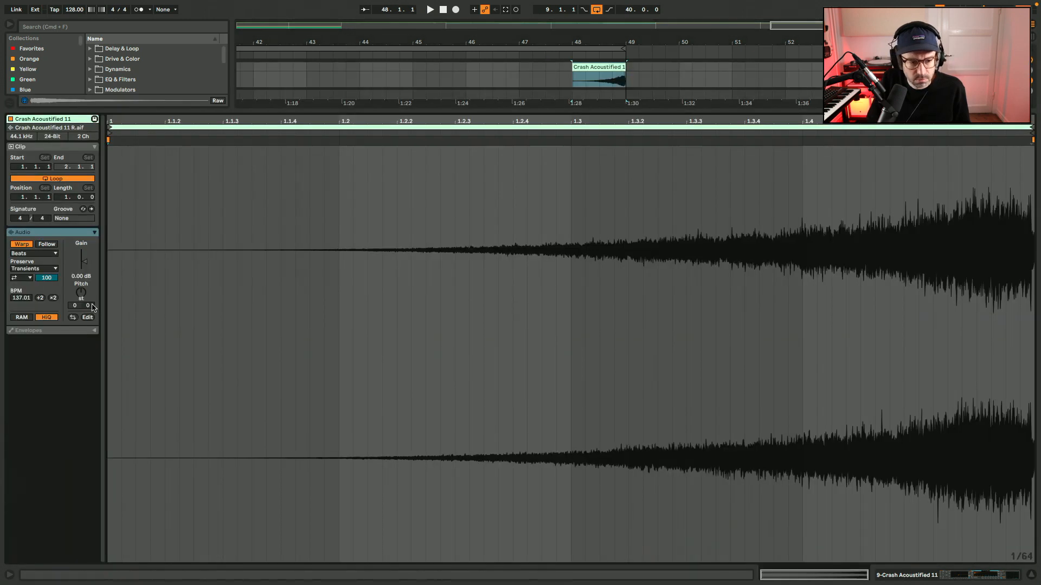
pyautogui.press('space')
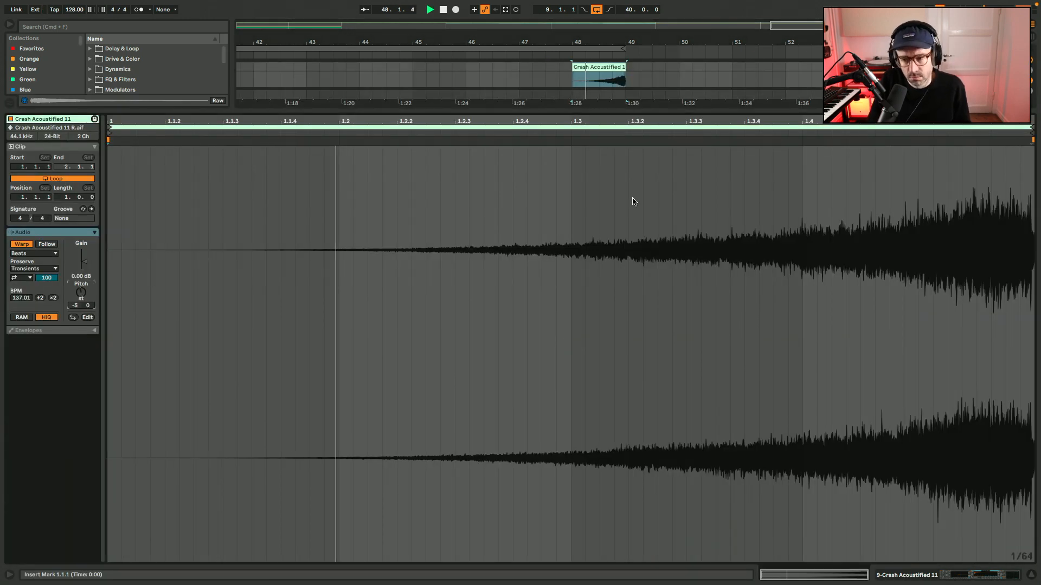
pyautogui.hotkey('shift', 'Tab')
pyautogui.press('space')
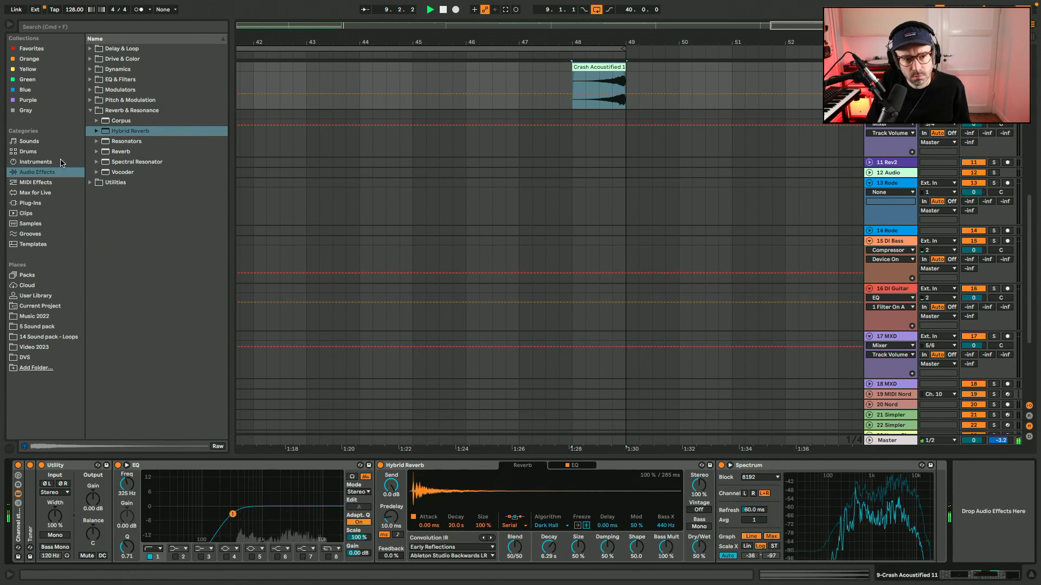
# Audition other crash samples, replace the clip in bar 48 with a reversed Crash Kindified 07 at -17.9 dB track volume and play it.
pyautogui.click(28, 151)
pyautogui.scroll(-5, 122, 190)
pyautogui.click(121, 185)
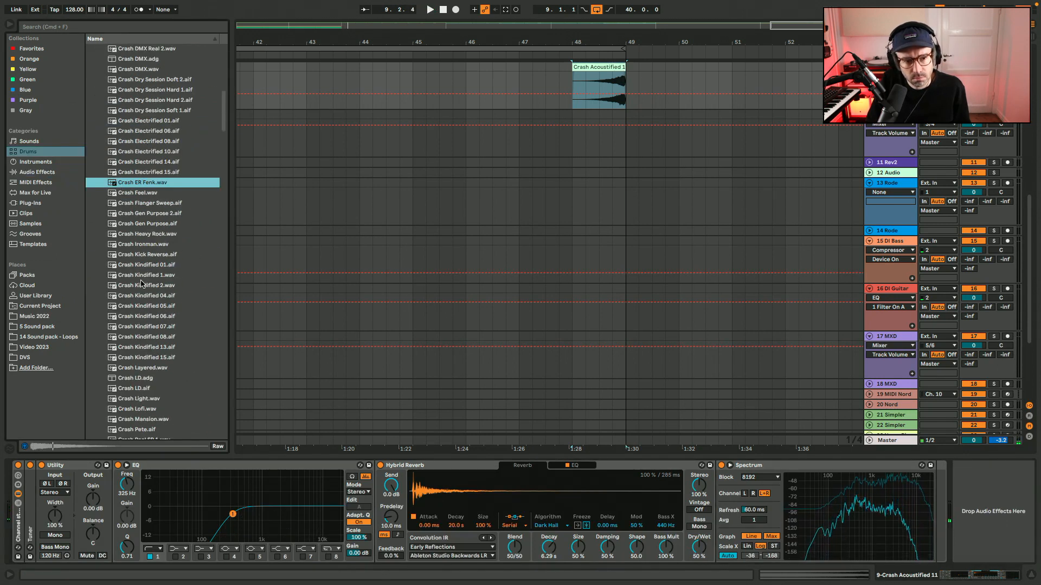
pyautogui.click(122, 286)
pyautogui.click(129, 326)
pyautogui.scroll(-5, 128, 326)
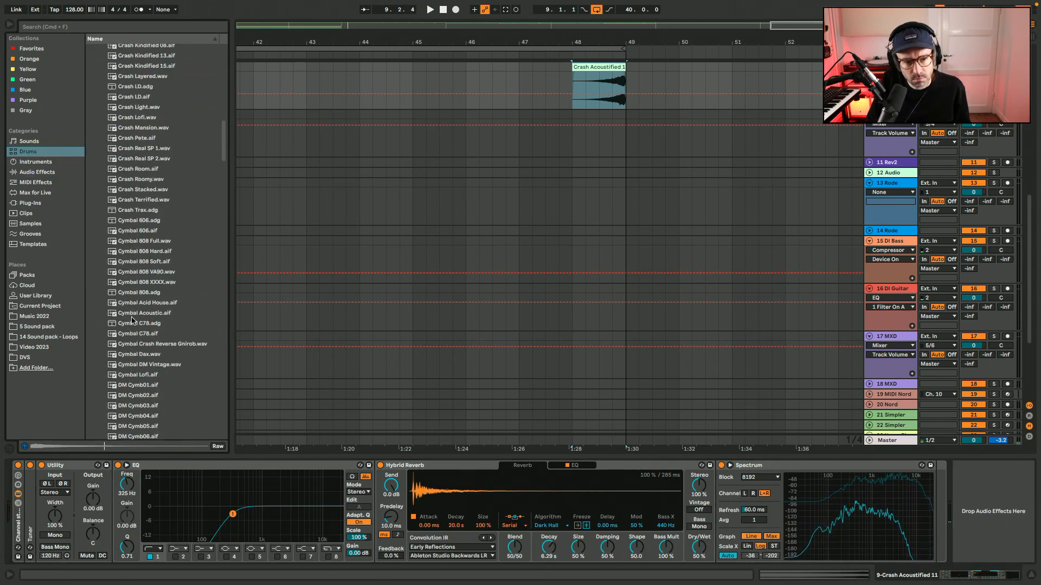
pyautogui.scroll(5, 132, 321)
pyautogui.moveTo(158, 372); pyautogui.dragTo(568, 84)
pyautogui.scroll(5, 569, 84)
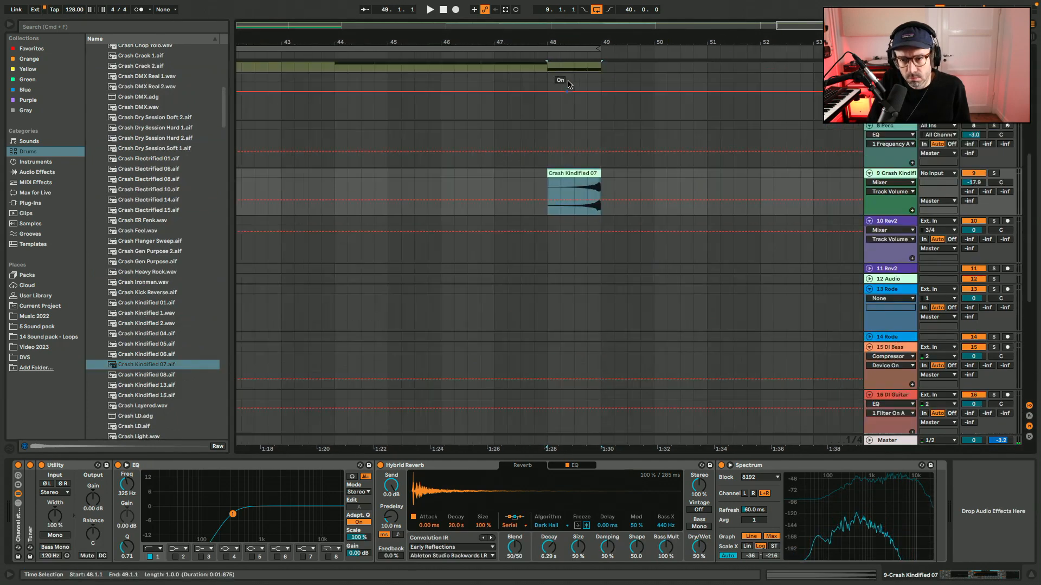
pyautogui.press('space')
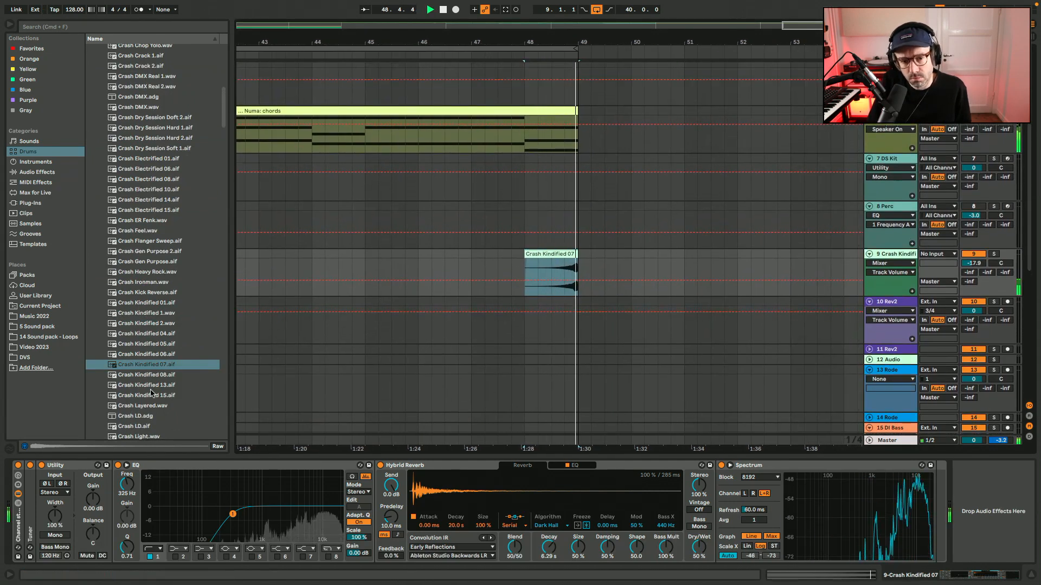
pyautogui.press('space')
# Replace the crash with a reversed Crash Kindified 01 spanning bars 47 to 49 and play it.
pyautogui.click(164, 304)
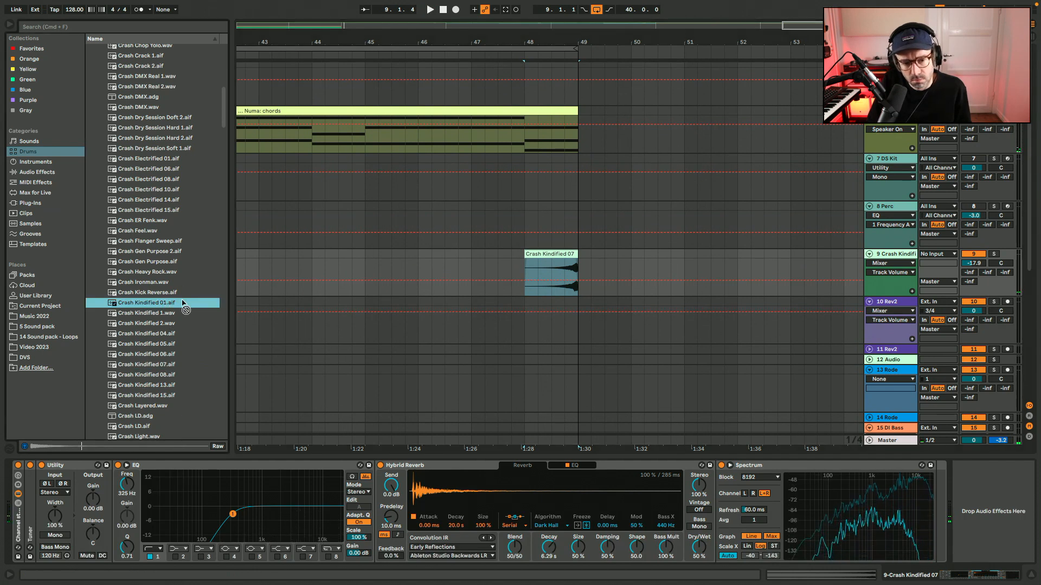
pyautogui.moveTo(184, 307); pyautogui.dragTo(469, 279)
pyautogui.press('space')
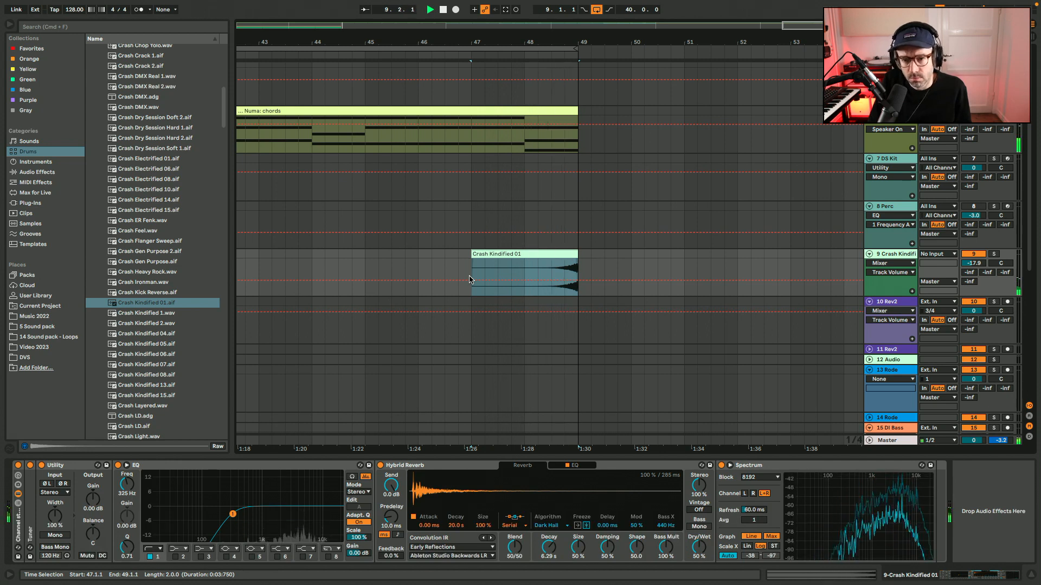
# Raise the crash track volume to -7.0 dB while listening.
pyautogui.moveTo(985, 262); pyautogui.dragTo(985, 259)
pyautogui.press('space')
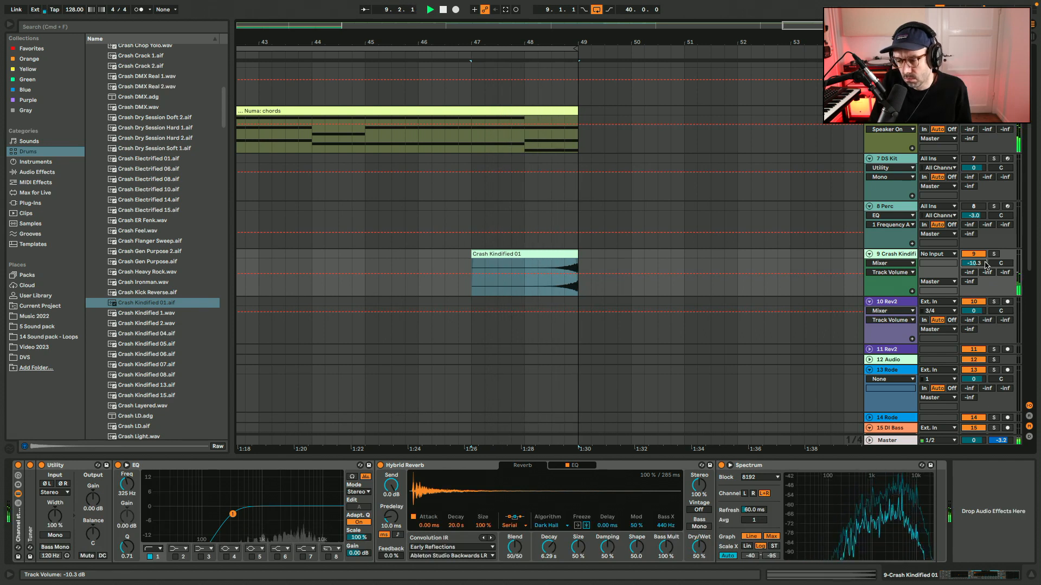
pyautogui.rightClick(985, 264)
pyautogui.click(985, 266)
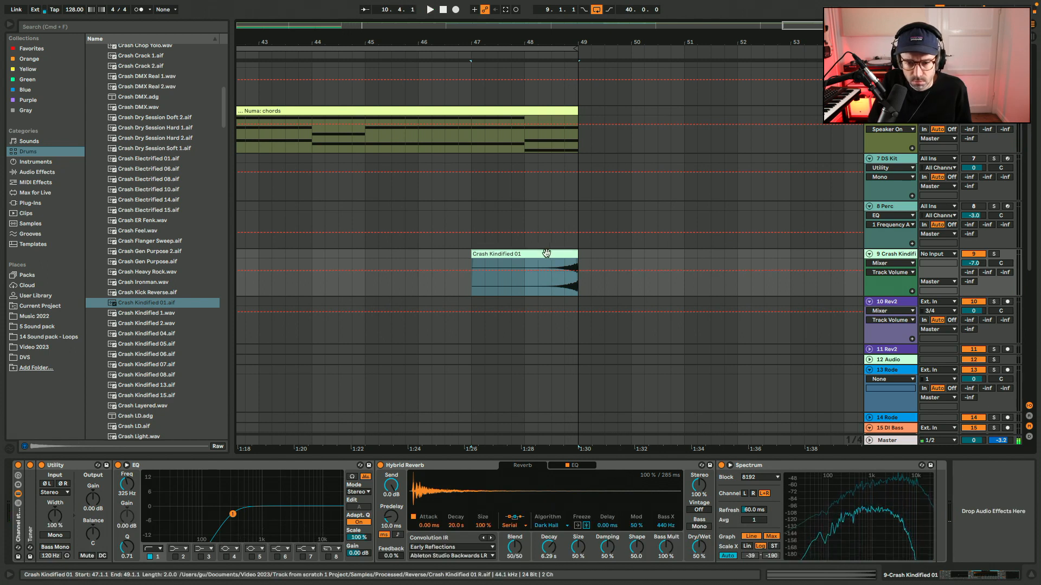
# Move the Crash Kindified 01 clip to start at bar 45, play it, and hide the browser and detail view.
pyautogui.moveTo(546, 253); pyautogui.dragTo(437, 253)
pyautogui.scroll(5, 437, 253)
pyautogui.press('space')
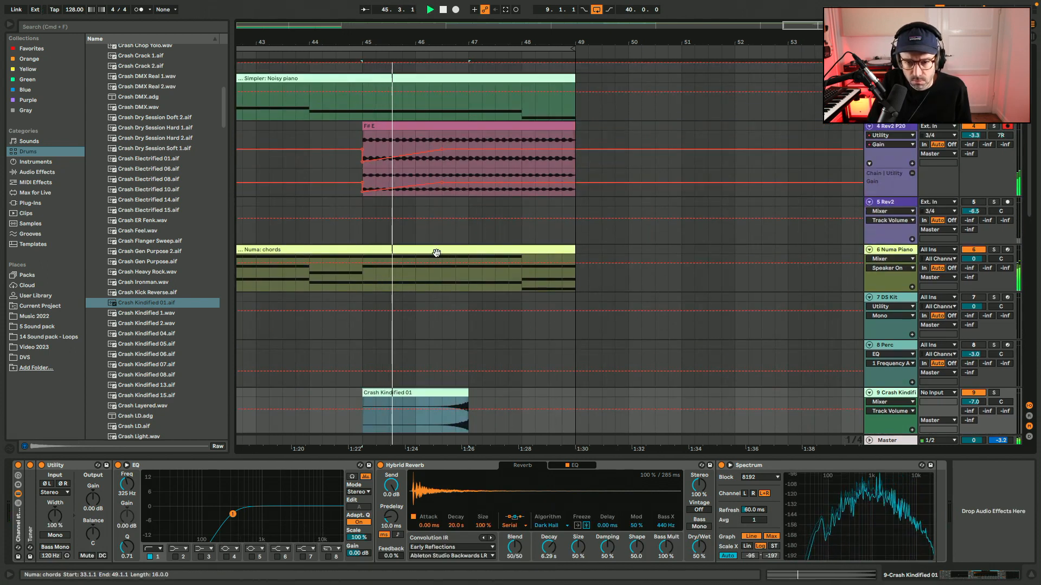
pyautogui.press('super+alt+b')
pyautogui.press('super+alt+l')
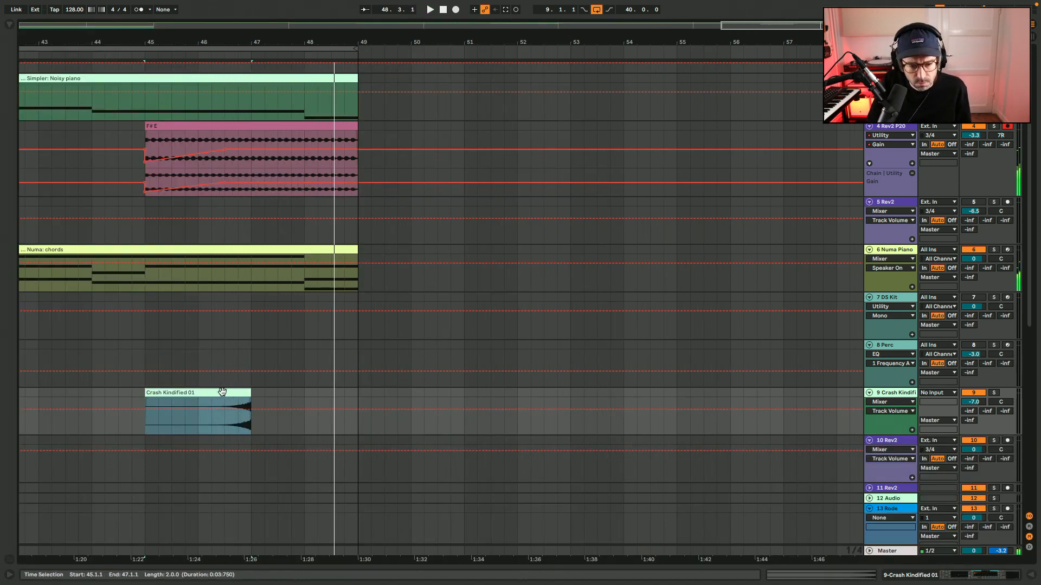
# Copy the last bar of the Crash Kindified 01 clip to bar 47 and play from bar 45.
pyautogui.press('space')
pyautogui.moveTo(206, 403)
pyautogui.mouseDown()
pyautogui.moveTo(266, 391)
pyautogui.moveTo(219, 391)
pyautogui.mouseUp()
pyautogui.press('space')
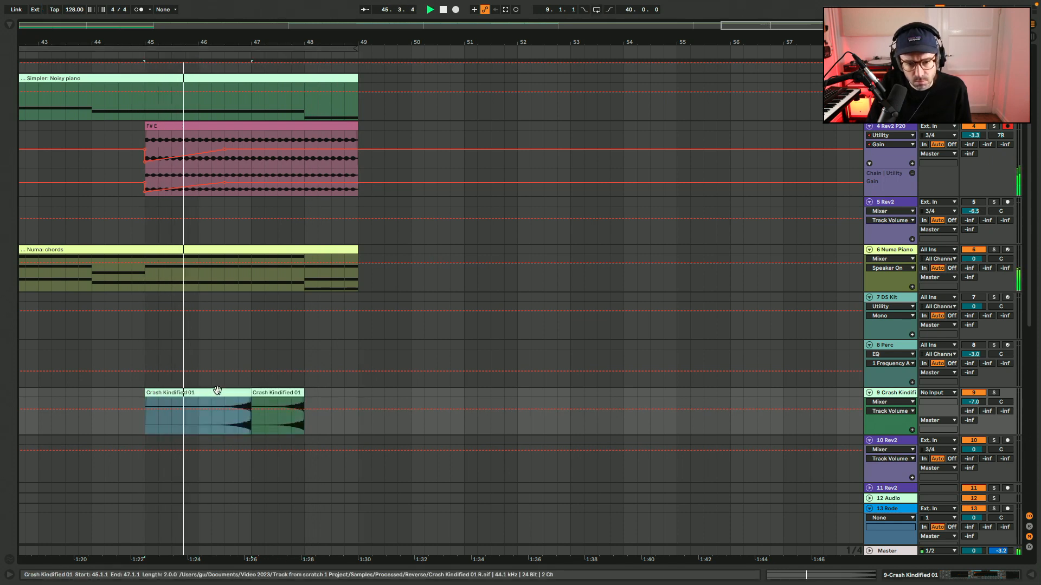
# Copy the last two bars of the DS Kit kick soft clip, bars 31 to 33, to bar 47.
pyautogui.press('w')
pyautogui.moveTo(539, 326); pyautogui.dragTo(568, 325)
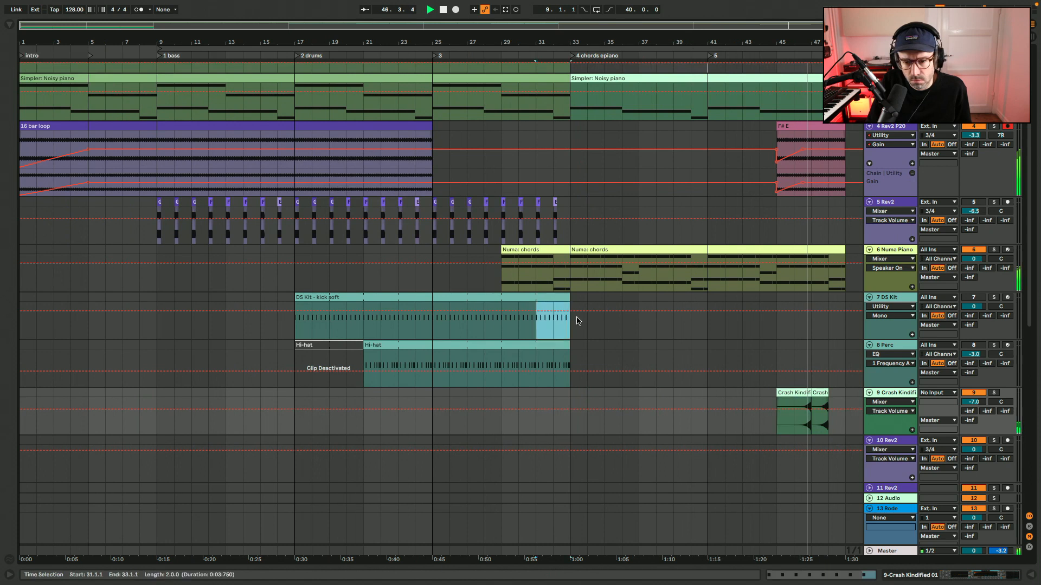
pyautogui.hscroll(4, 576, 320)
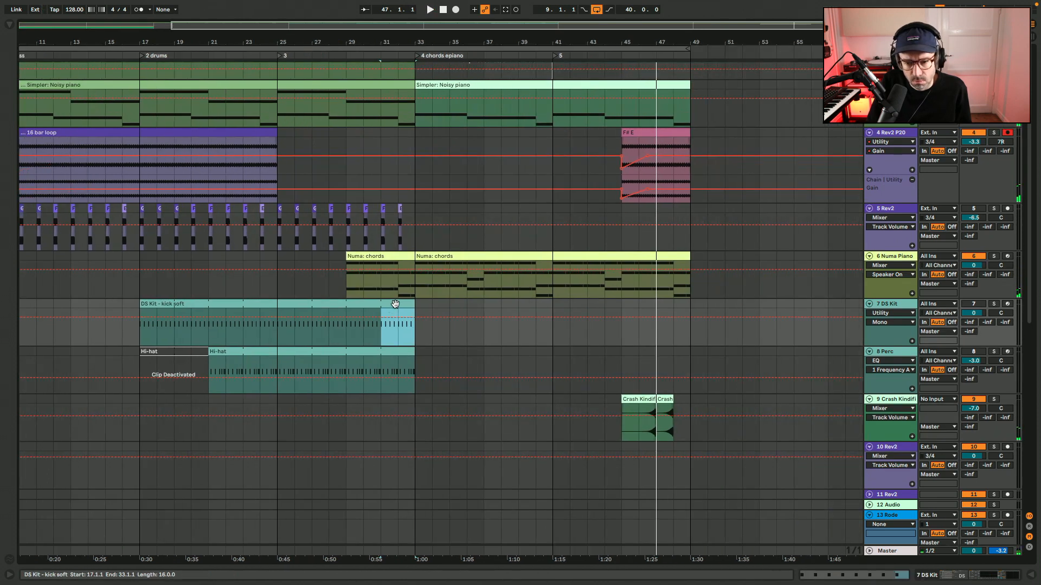
pyautogui.moveTo(396, 305); pyautogui.dragTo(664, 303)
# Play from bar 45 and unmute the 7 DS Kit track.
pyautogui.click(623, 305)
pyautogui.press('space')
pyautogui.scroll(6, 623, 305)
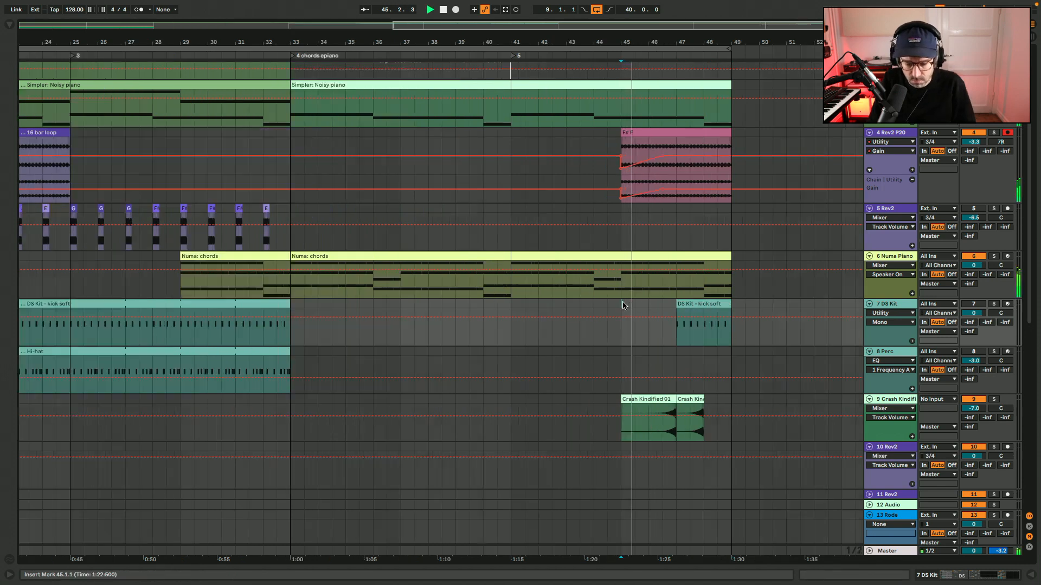
pyautogui.hscroll(5, 623, 306)
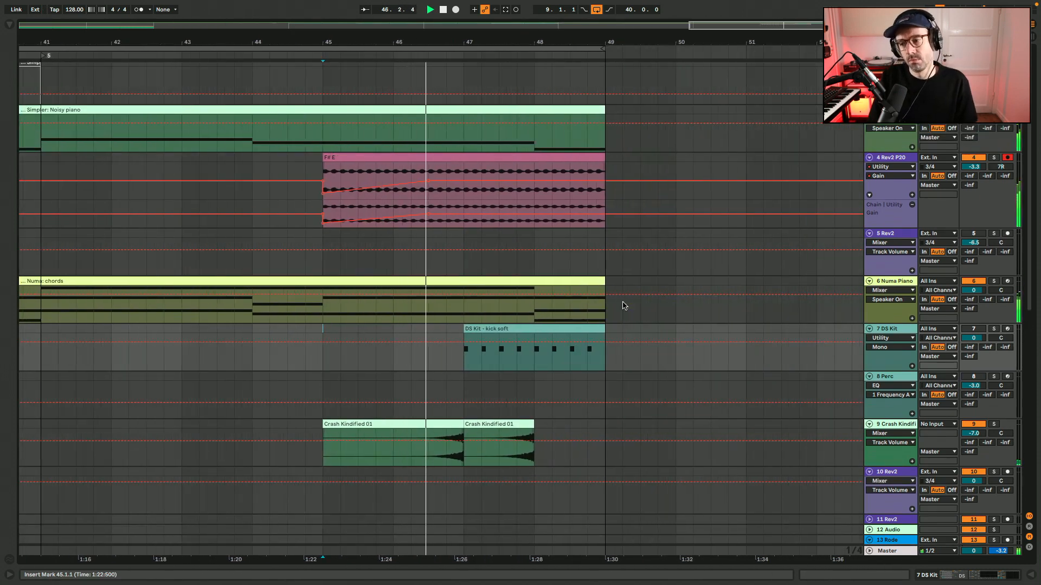
pyautogui.click(971, 329)
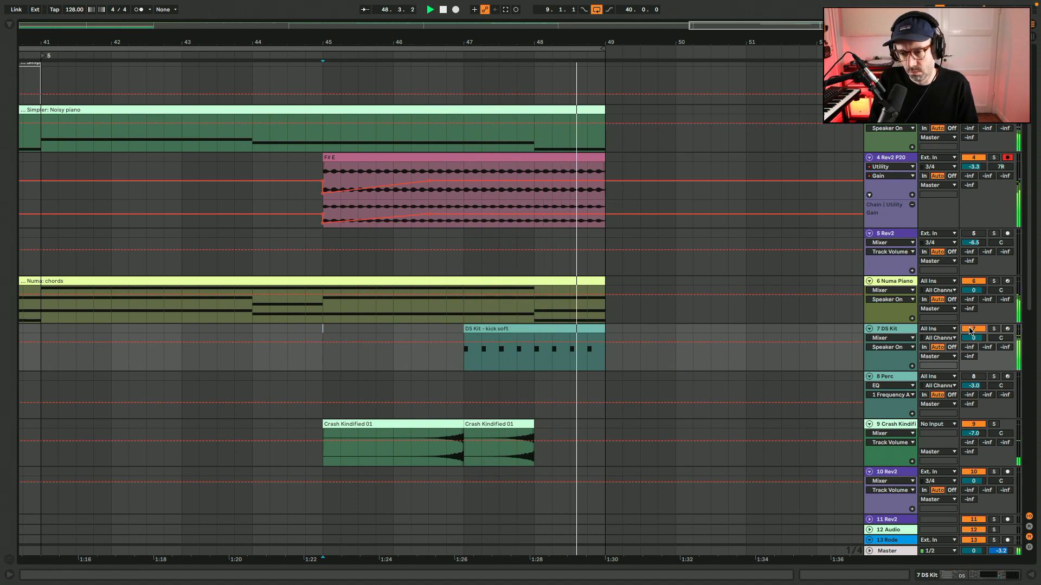
# Deactivate the DS Kit kick in bar 47 and unmute the 5 Rev2 and 8 Perc tracks while playing from bar 45.
pyautogui.moveTo(539, 360); pyautogui.dragTo(408, 361)
pyautogui.press('0')
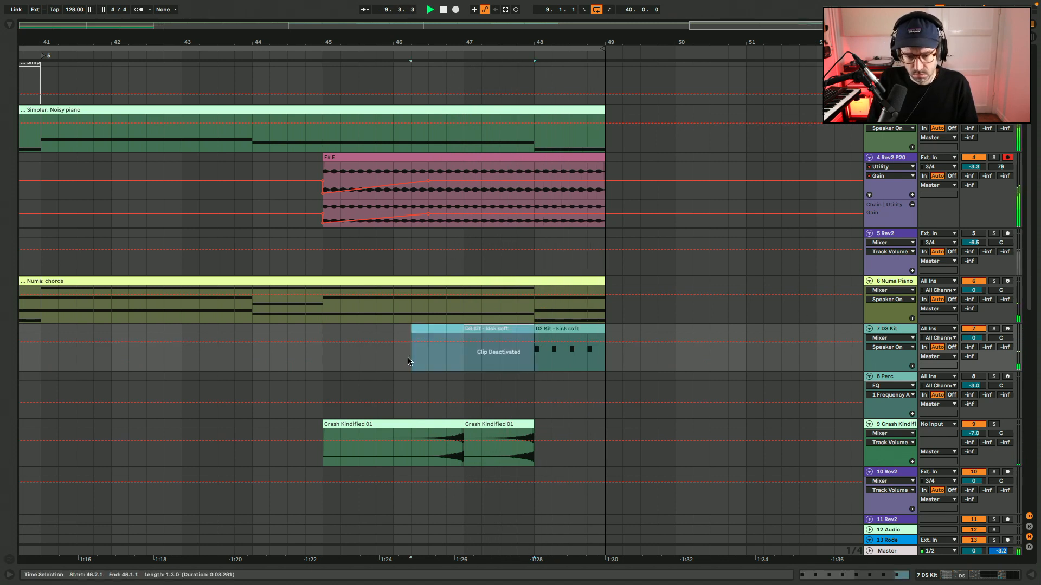
pyautogui.click(327, 363)
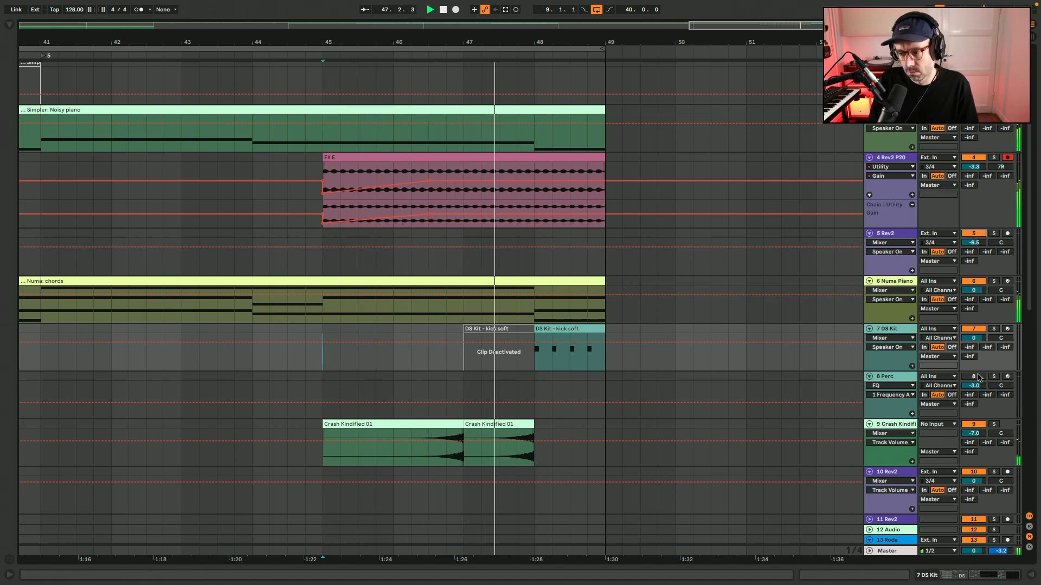
pyautogui.scroll(1, 973, 235)
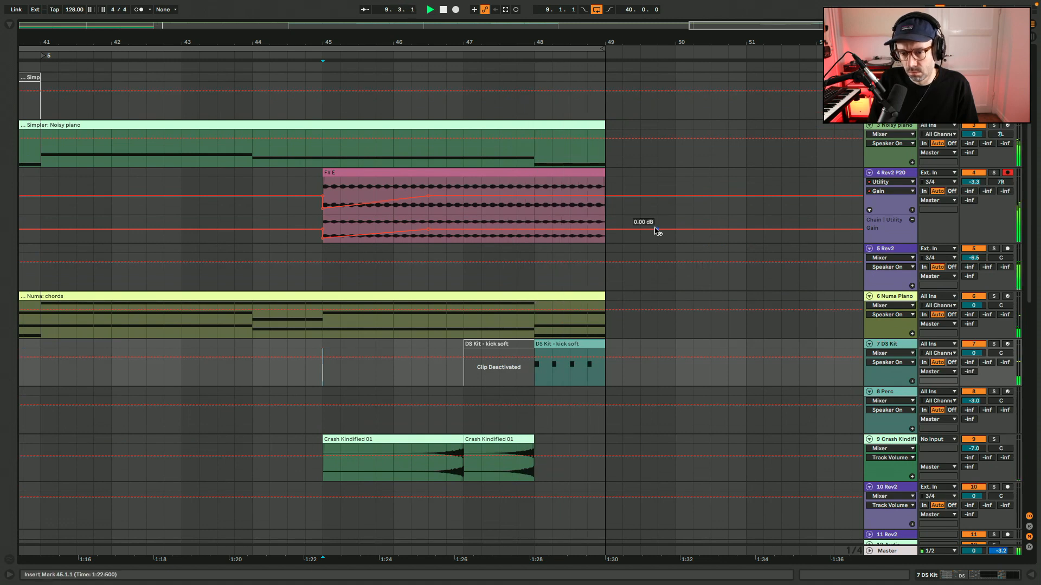
# Delete the deactivated kick clip at bar 47, and deactivate the bar 48 kick clip and the crash clip at bar 45.
pyautogui.click(525, 342)
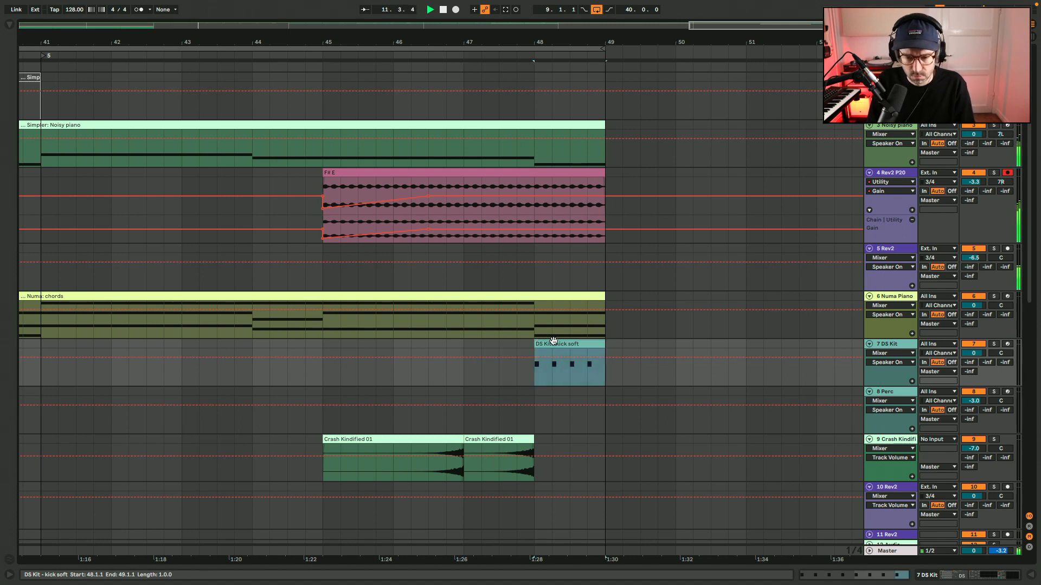
pyautogui.click(474, 438)
pyautogui.press('0')
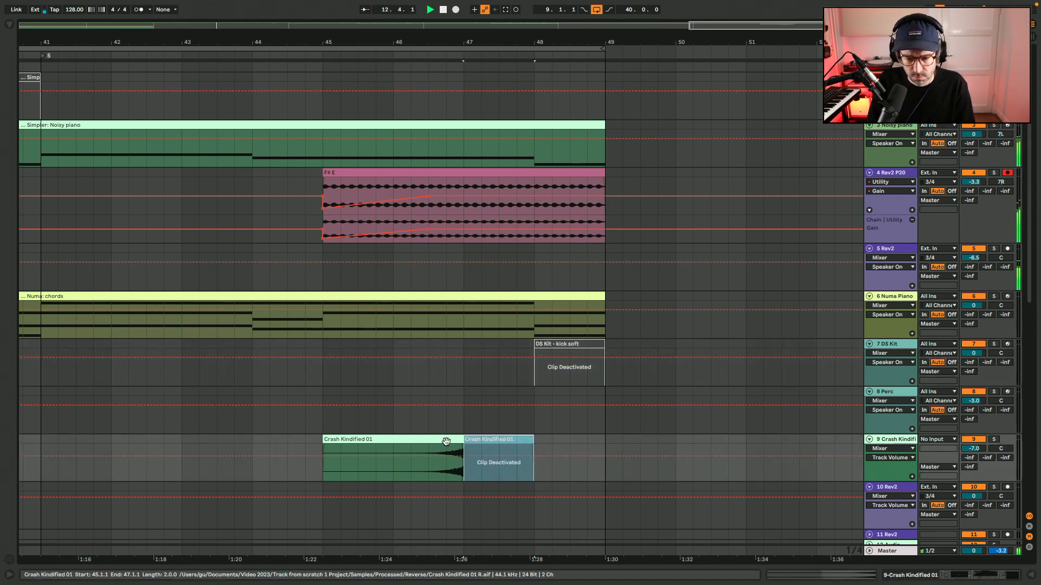
pyautogui.click(446, 439)
pyautogui.press('0')
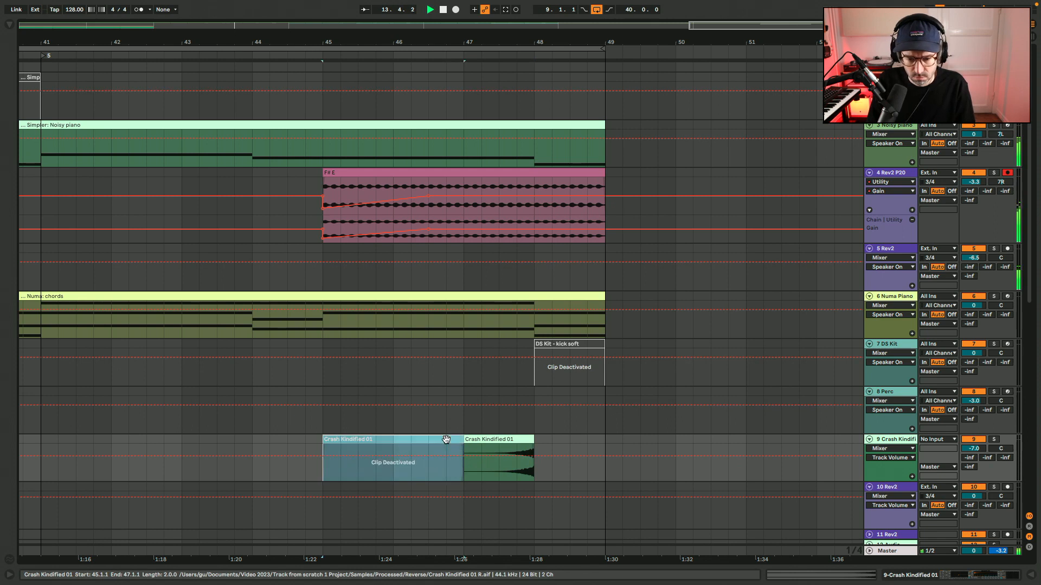
# Compare the passage from bar 45 with the bar 48 DS Kit kick soft clip activated and deactivated.
pyautogui.press('space')
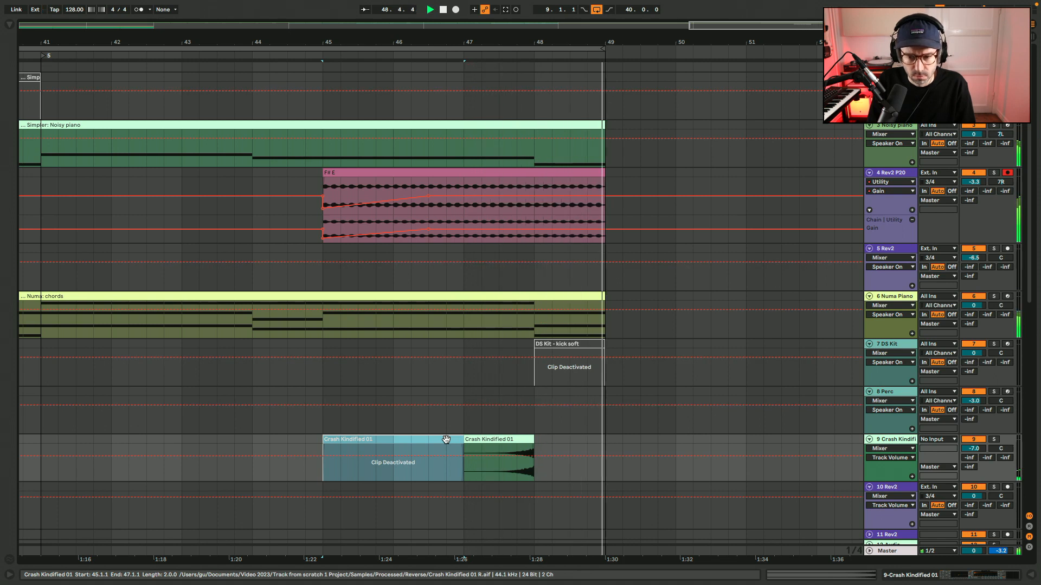
pyautogui.click(570, 344)
pyautogui.press('0')
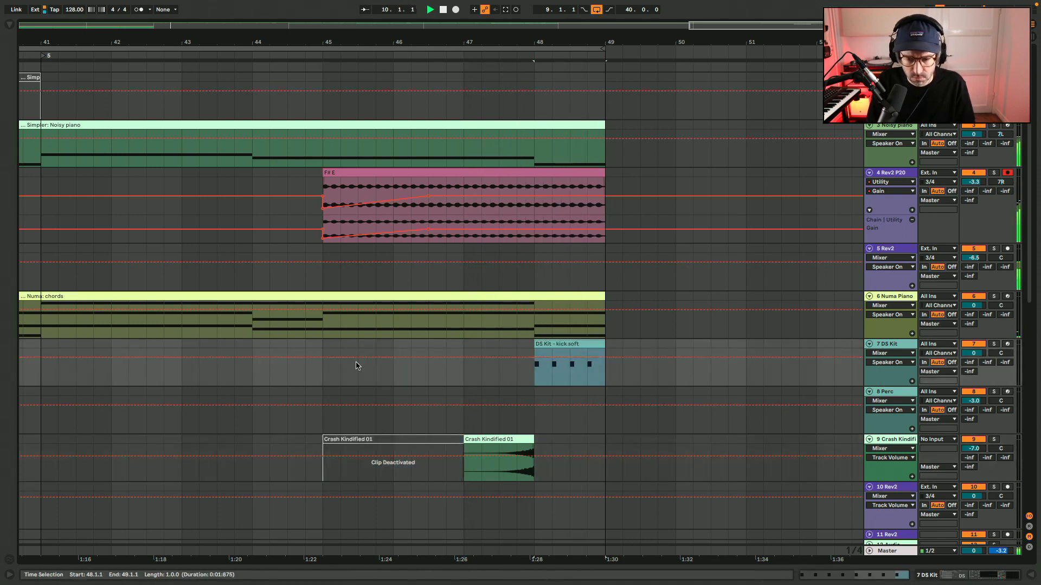
pyautogui.click(326, 346)
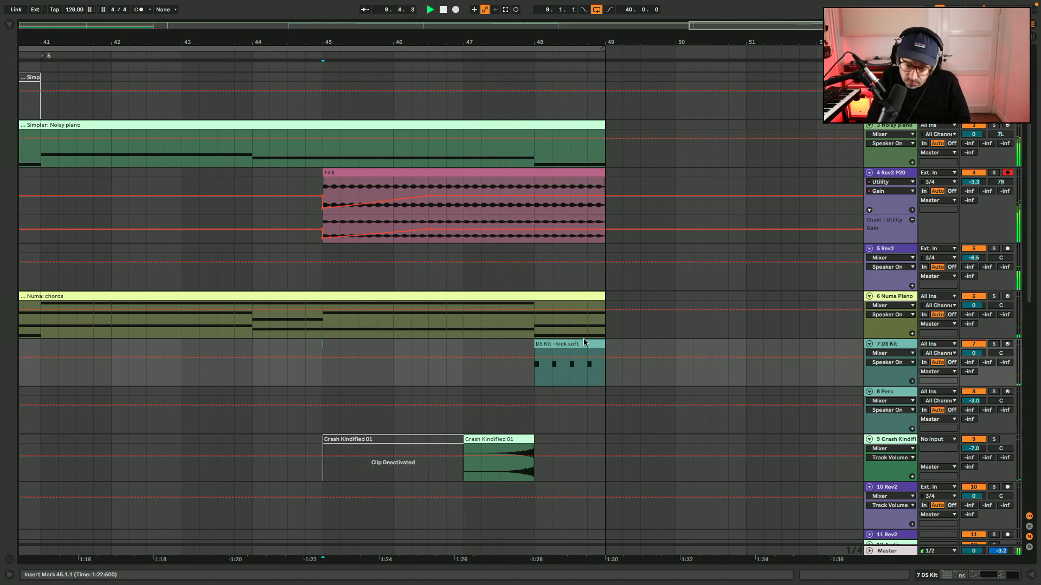
pyautogui.click(580, 344)
pyautogui.press('0')
pyautogui.click(322, 347)
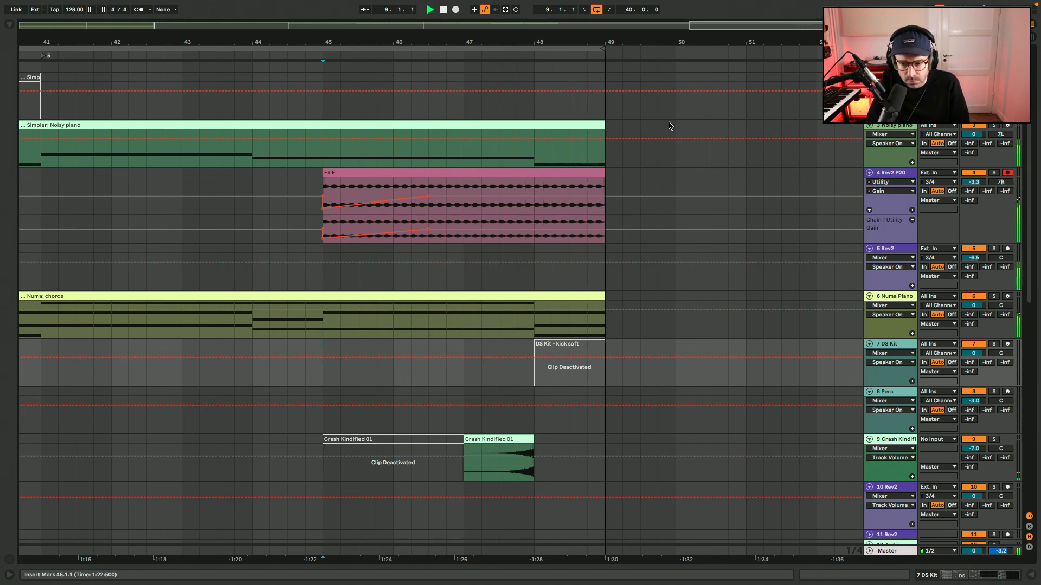
# Move the loop start to bar 17 so the loop spans 32 bars, and play from bar 45.
pyautogui.press('w')
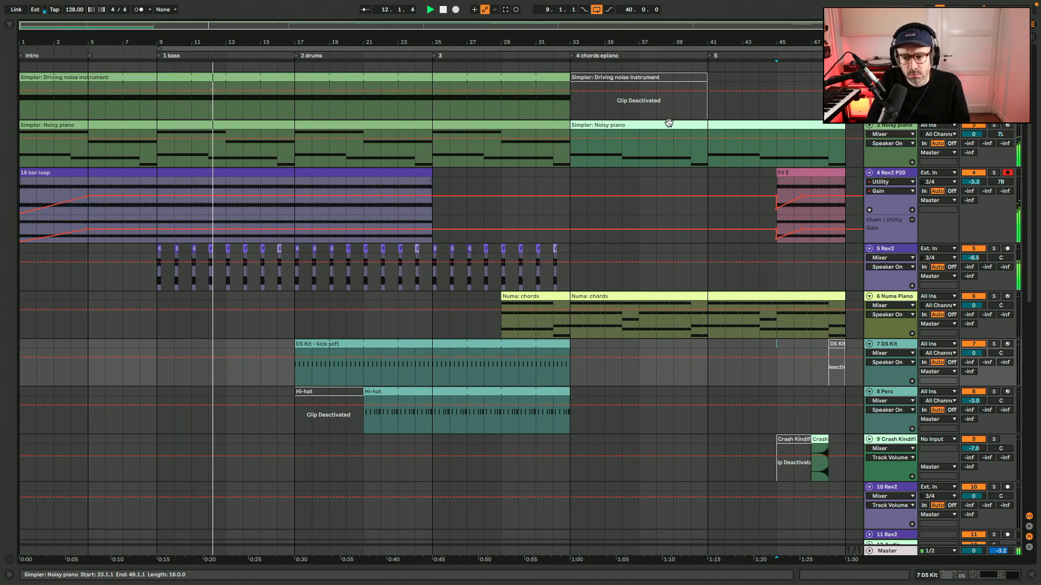
pyautogui.scroll(-4, 656, 255)
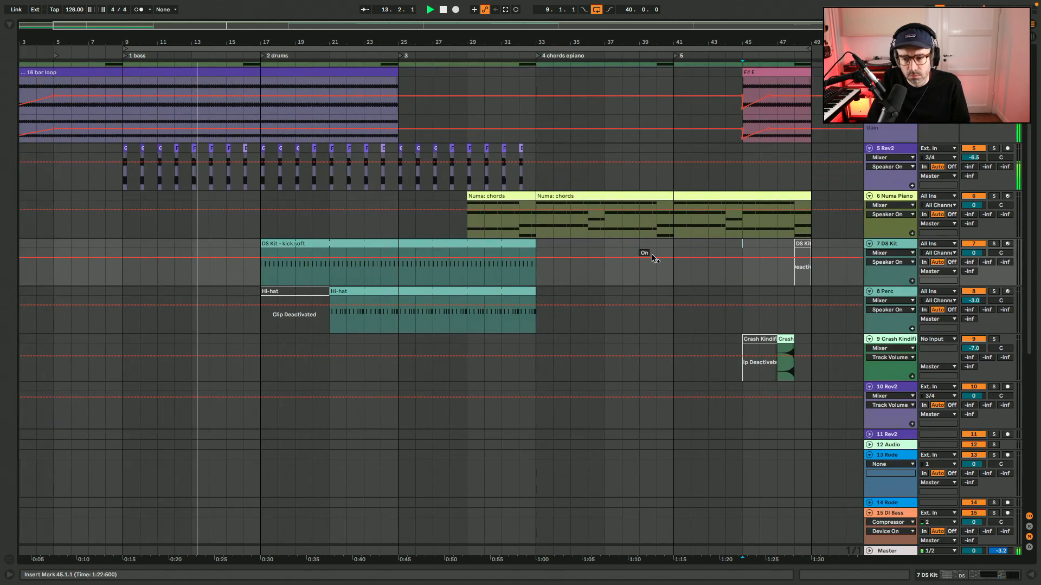
pyautogui.scroll(4, 654, 259)
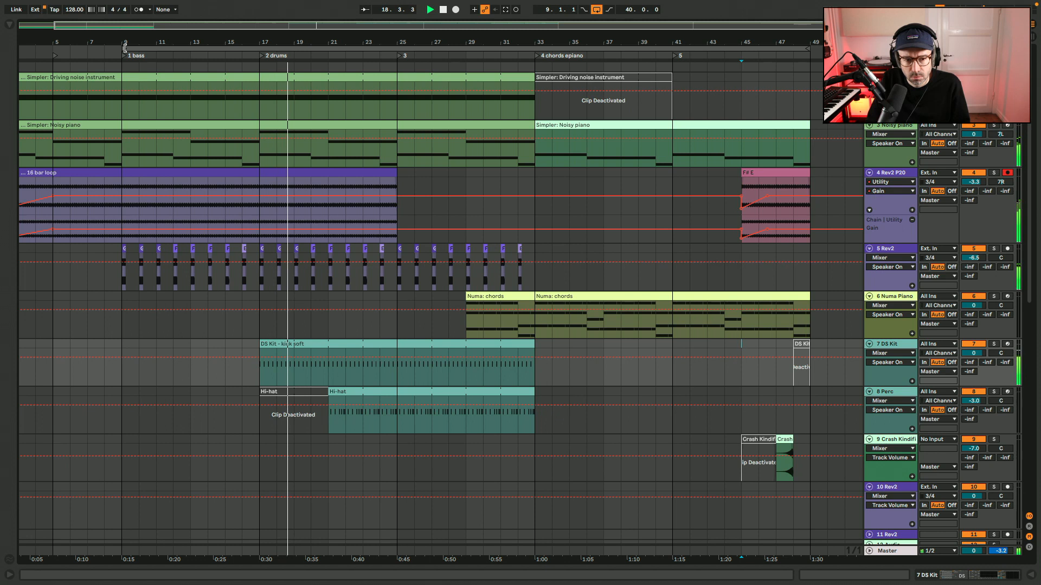
pyautogui.moveTo(125, 47); pyautogui.dragTo(261, 48)
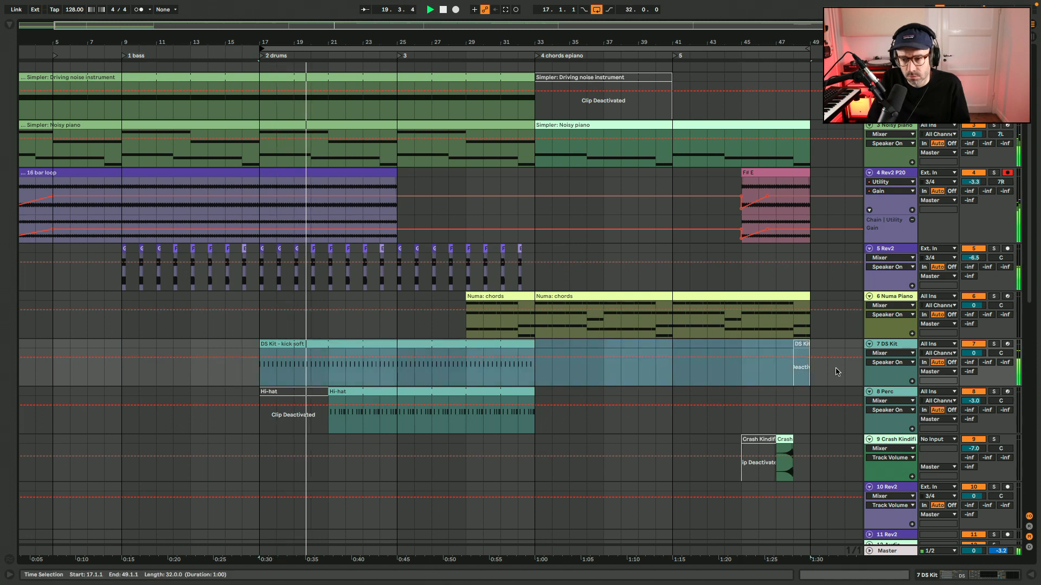
pyautogui.click(742, 283)
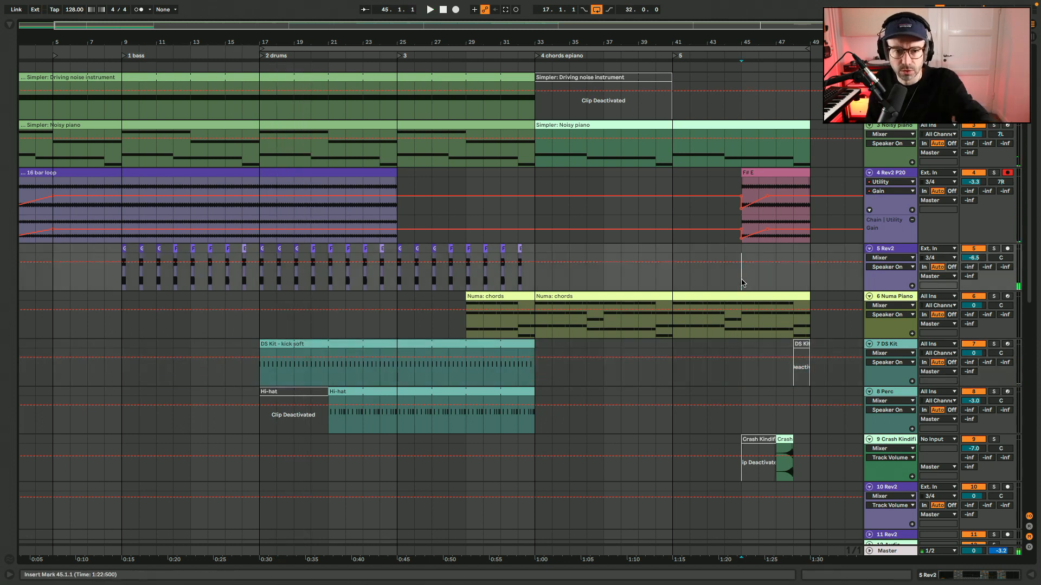
pyautogui.press('space')
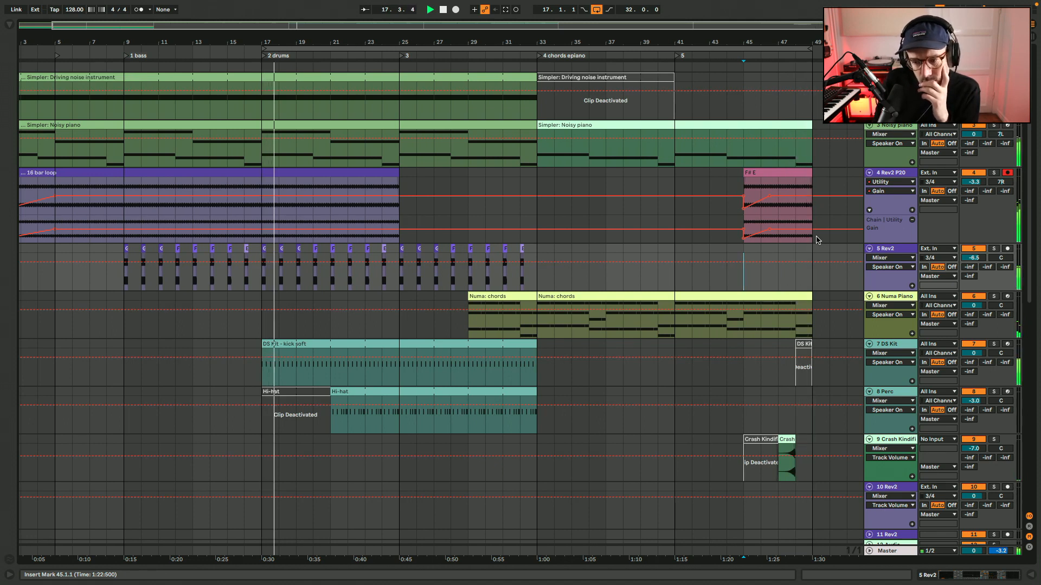
# Delete the deactivated DS Kit kick soft clip at bar 48.
pyautogui.click(804, 345)
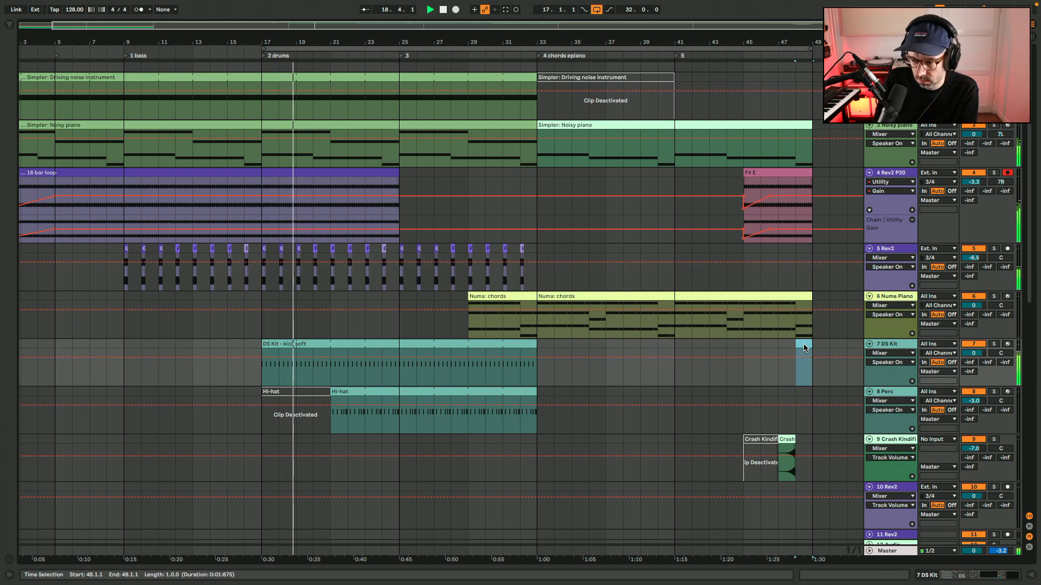
pyautogui.press('Delete')
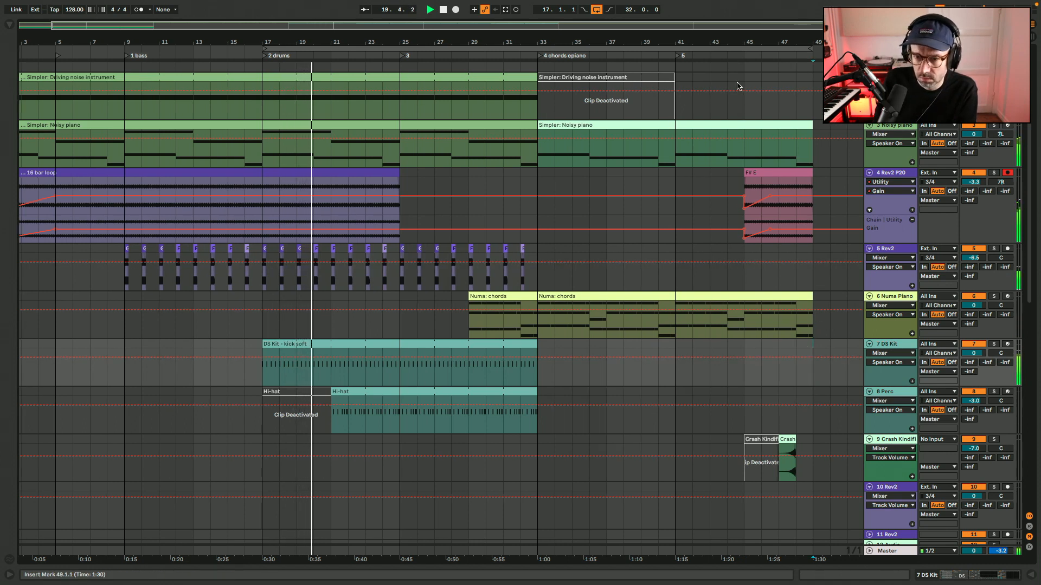
pyautogui.click(666, 75)
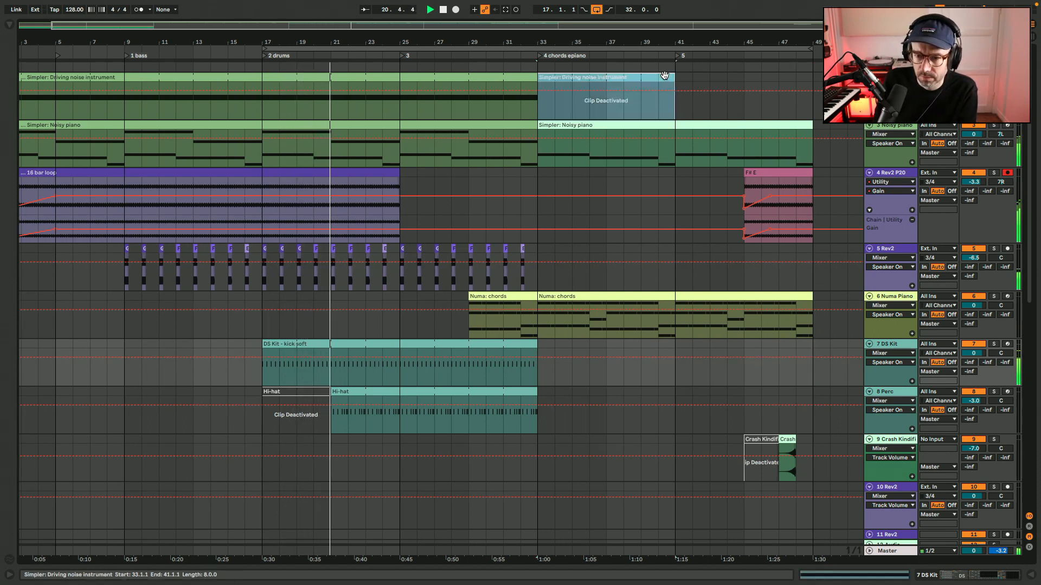
pyautogui.press('Delete')
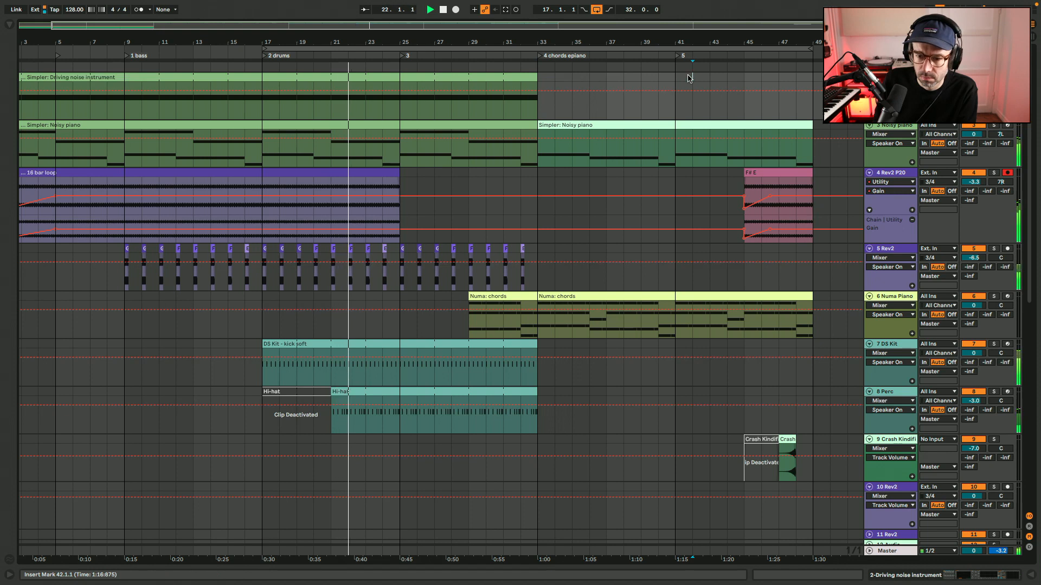
pyautogui.hotkey('ctrl', 'z')
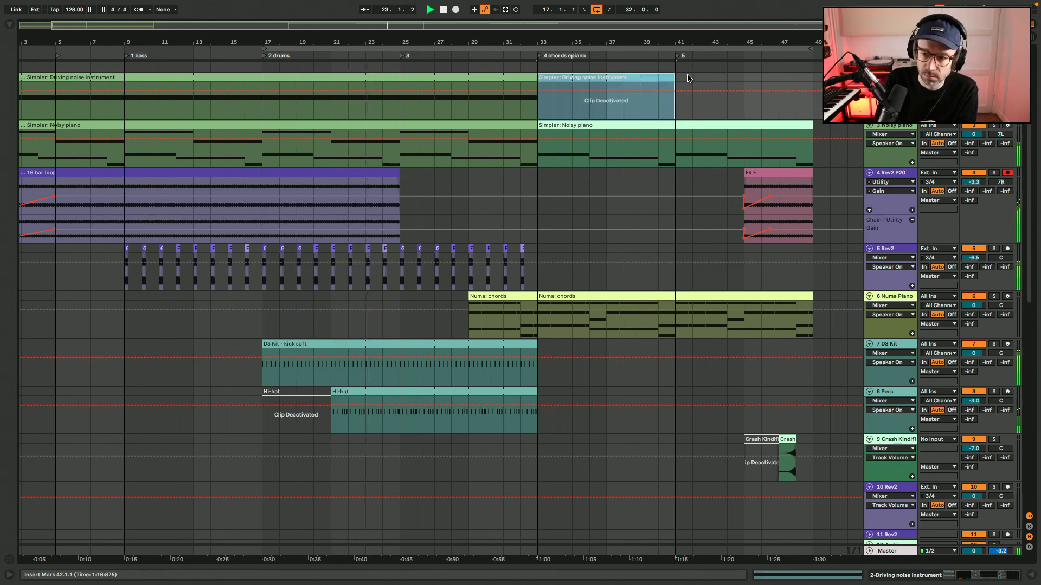
# Save the project.
pyautogui.hotkey('ctrl', 's')
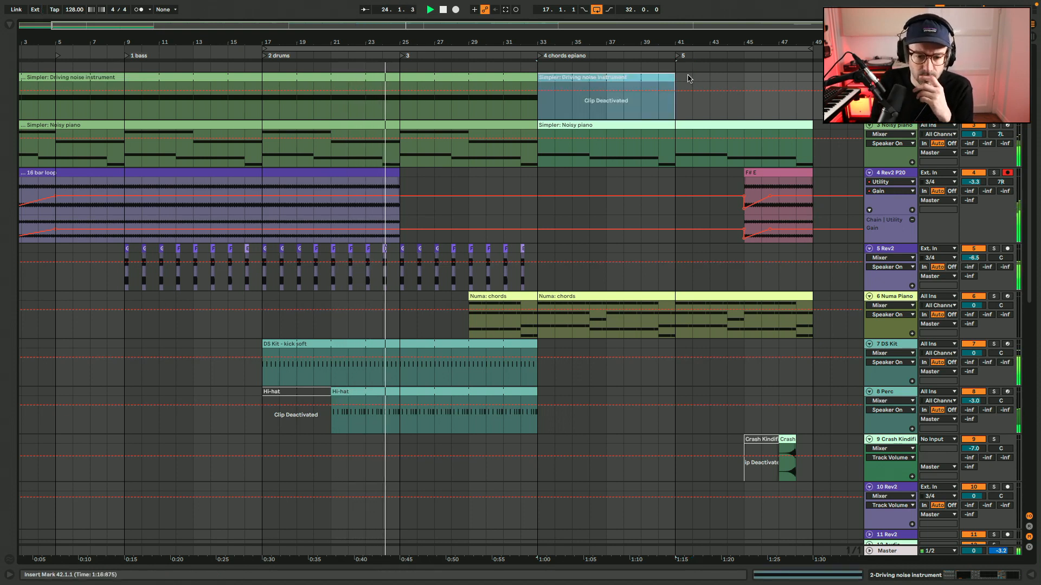
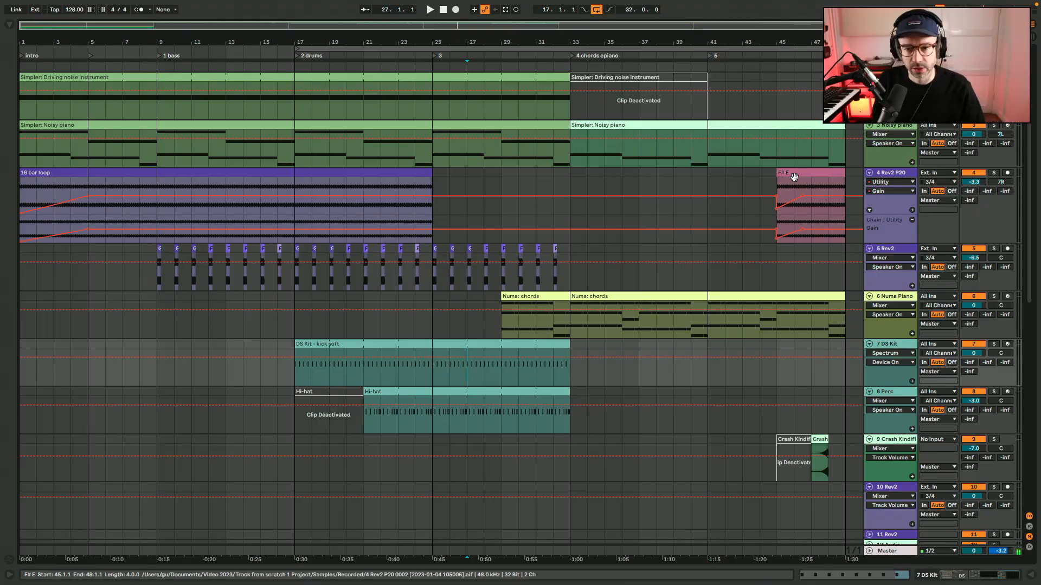
# Play section 4 from bar 33 and look over the tracks below the Numa chords.
pyautogui.click(565, 214)
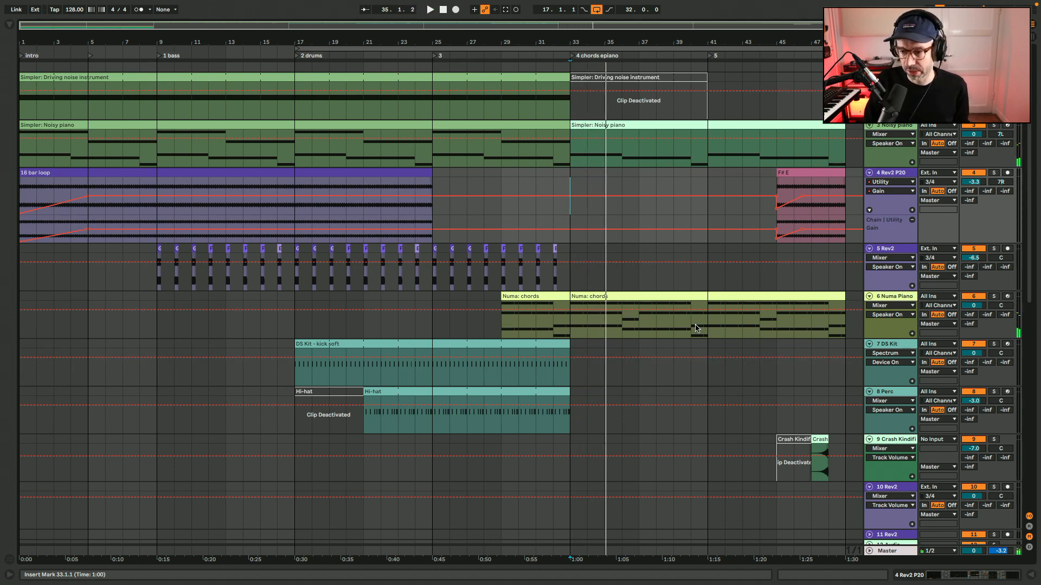
pyautogui.scroll(-1, 695, 327)
pyautogui.click(598, 346)
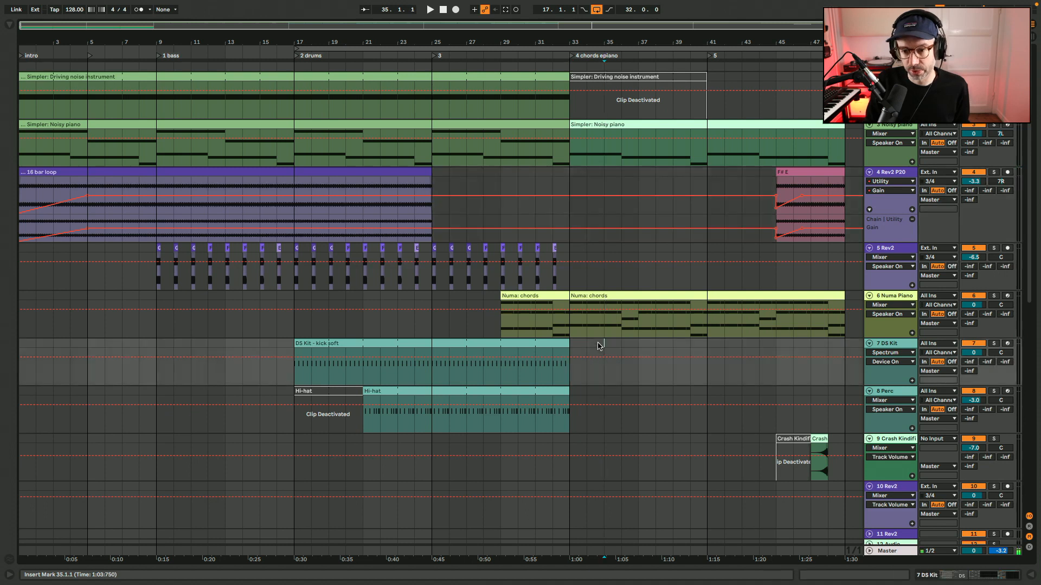
pyautogui.scroll(-5, 599, 347)
pyautogui.hscroll(3, 608, 347)
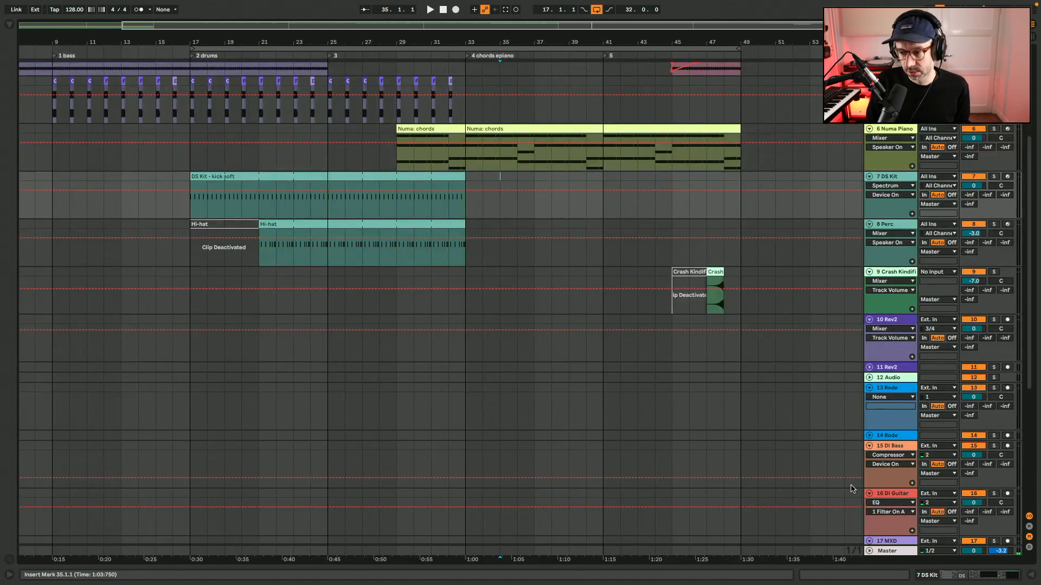
pyautogui.scroll(5, 842, 388)
pyautogui.hscroll(-1, 842, 389)
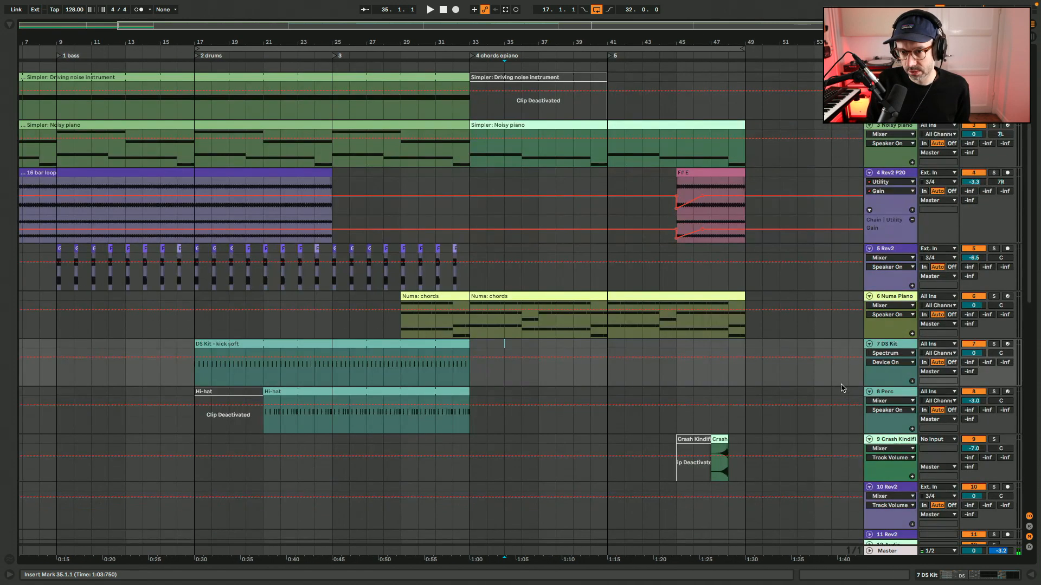
# Move the Simpler track 21 up between the Numa Piano and DS Kit tracks and unfold it.
pyautogui.click(412, 252)
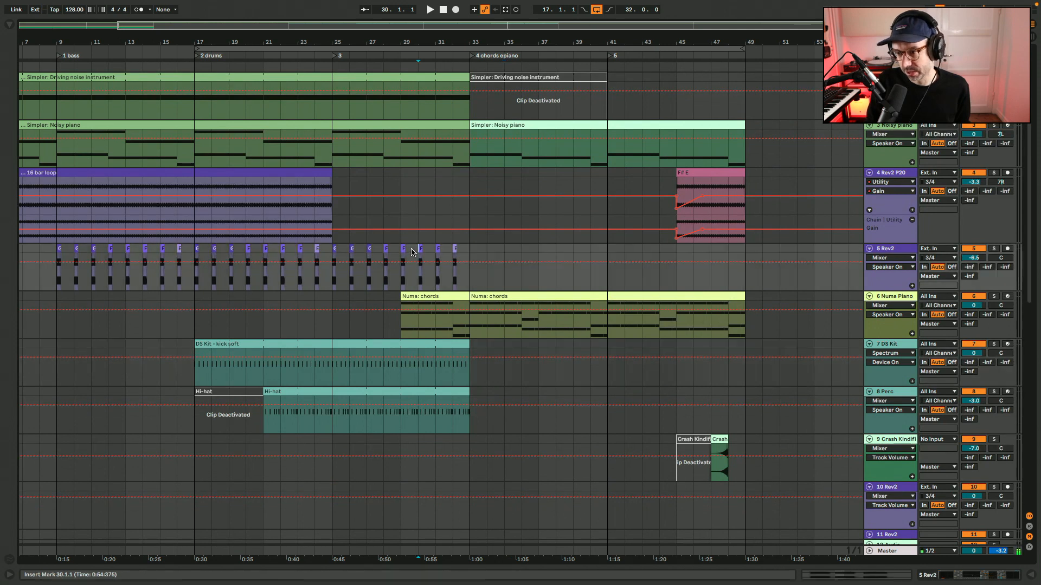
pyautogui.scroll(-12, 414, 252)
pyautogui.click(897, 393)
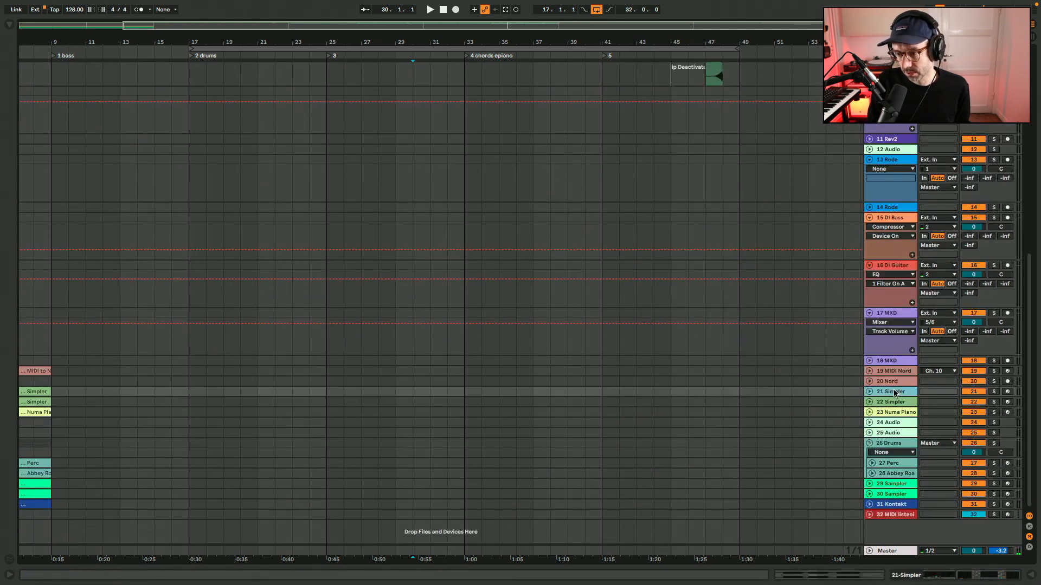
pyautogui.scroll(3, 896, 393)
pyautogui.scroll(6, 874, 202)
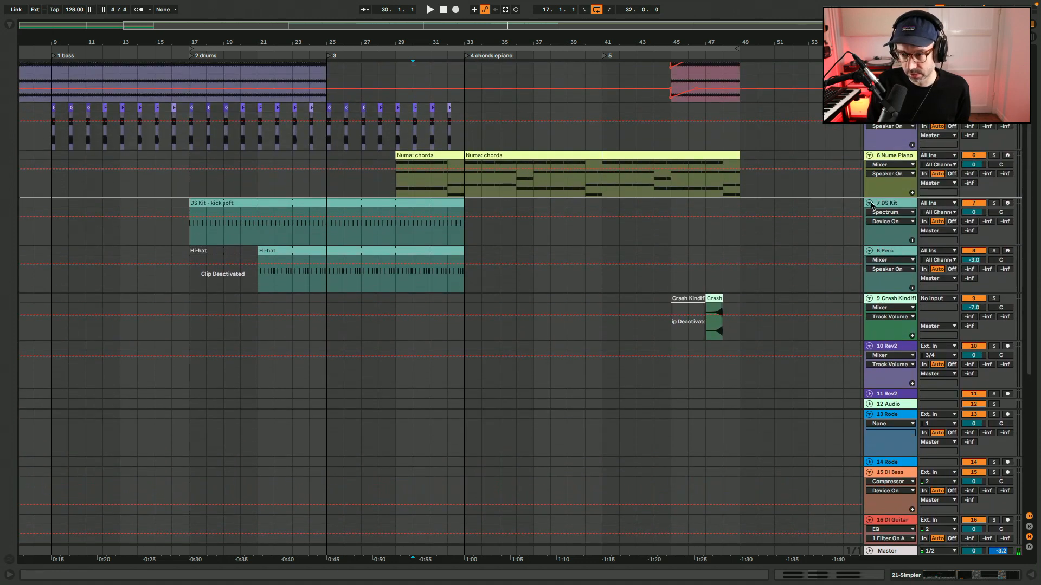
pyautogui.moveTo(871, 203); pyautogui.dragTo(871, 203)
pyautogui.scroll(9, 451, 223)
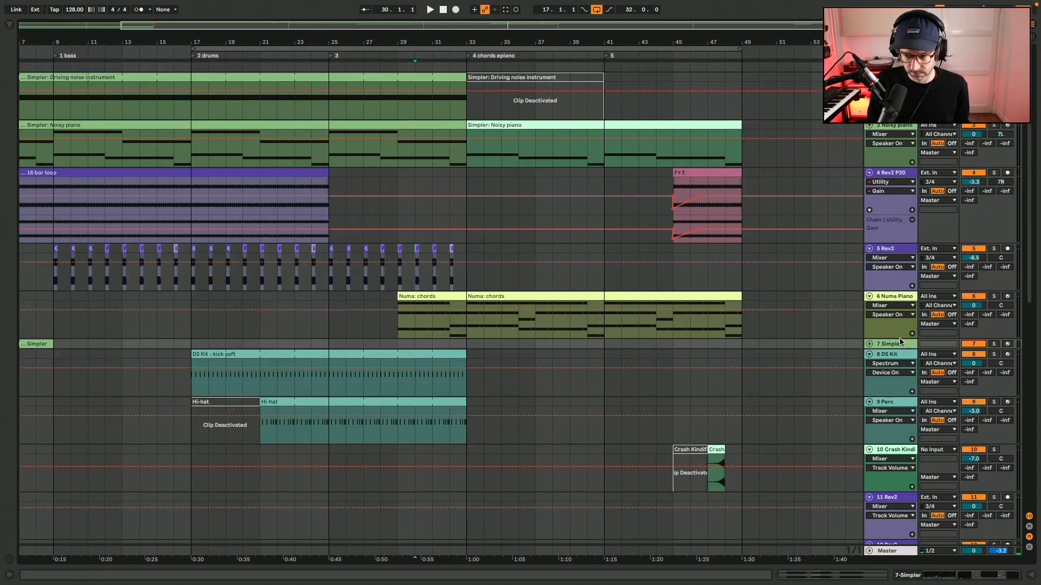
pyautogui.click(869, 345)
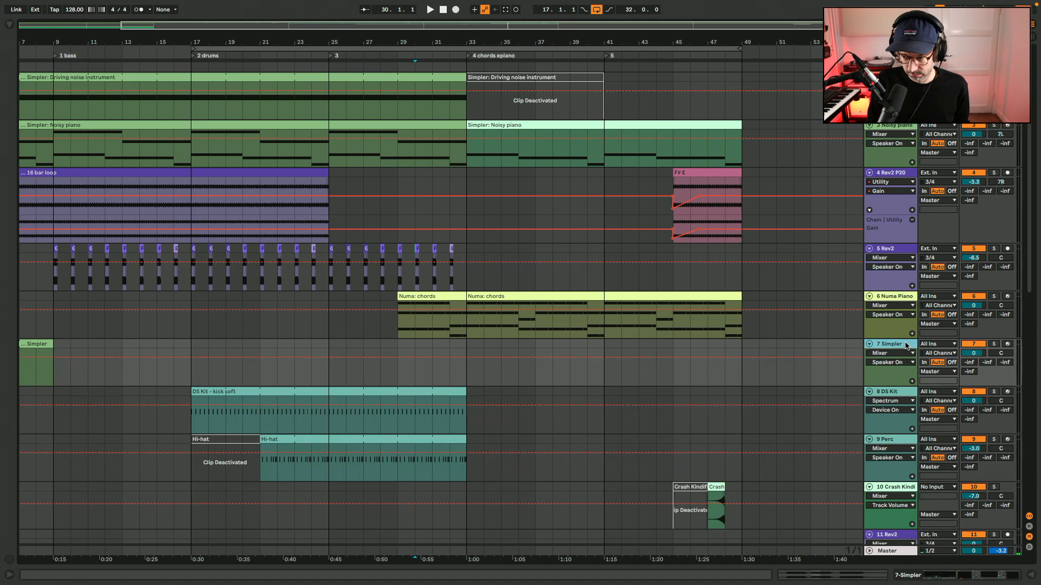
# Strip the instrument from the moved Simpler track and place an 8-bar MIDI clip named Operator at bar 33.
pyautogui.click(1002, 574)
pyautogui.moveTo(103, 468); pyautogui.dragTo(592, 345)
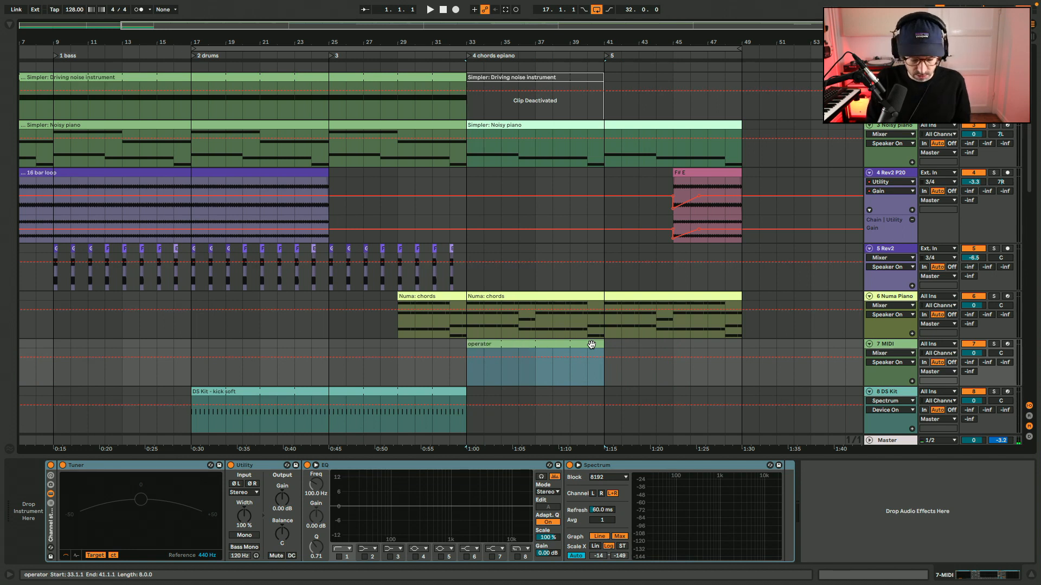
# Load the Operator bass preset Basic Sub Sine onto the new MIDI track.
pyautogui.press('alt+super+b')
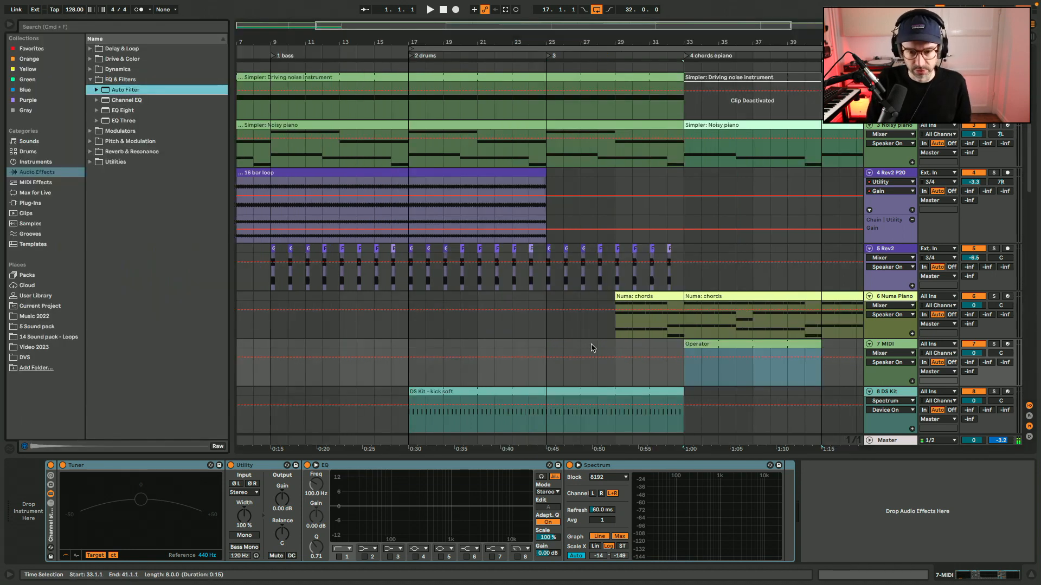
pyautogui.click(36, 162)
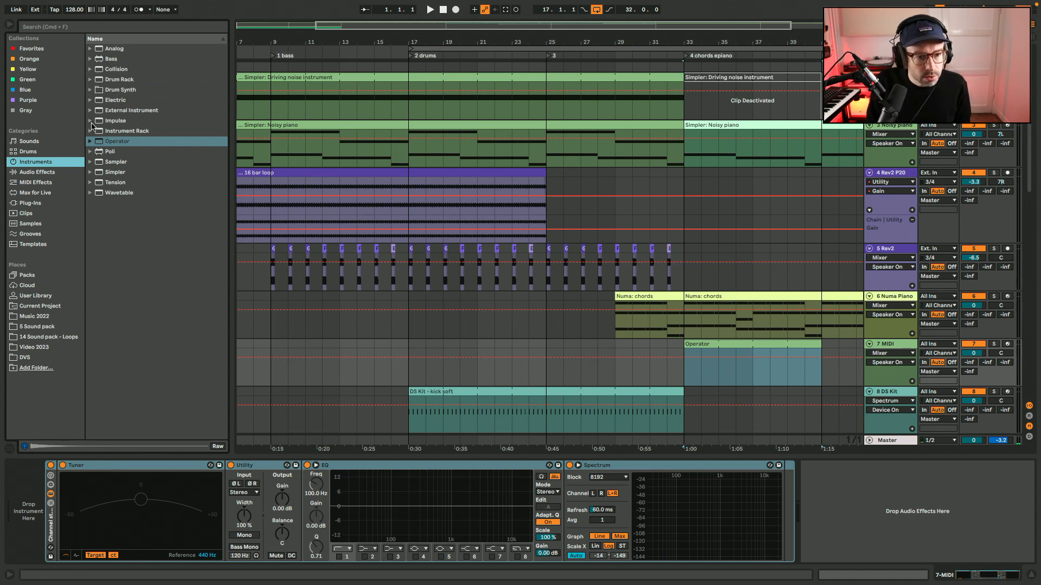
pyautogui.click(91, 141)
pyautogui.click(96, 162)
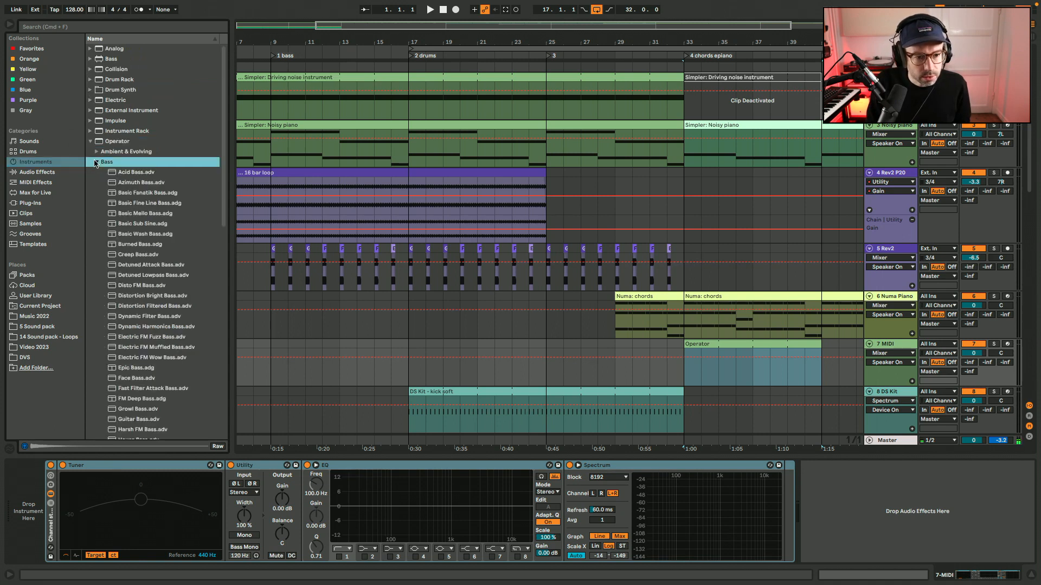
pyautogui.moveTo(145, 227); pyautogui.dragTo(384, 370)
pyautogui.press('alt+super+b')
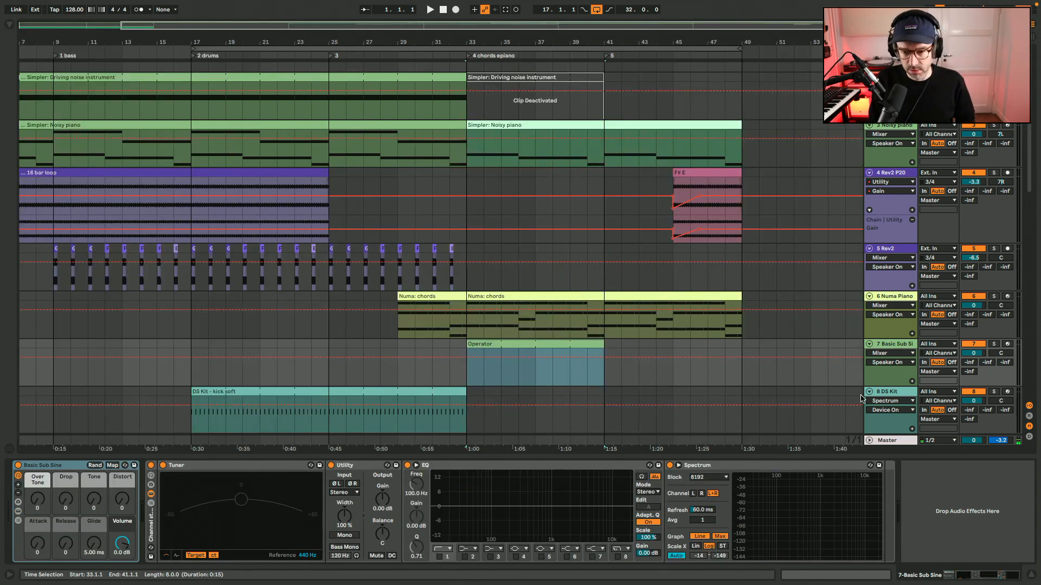
# Colour the Basic Sub Sine track dark blue, apply the colour to its clip and rename the clip Operator - sub bass.
pyautogui.rightClick(890, 345)
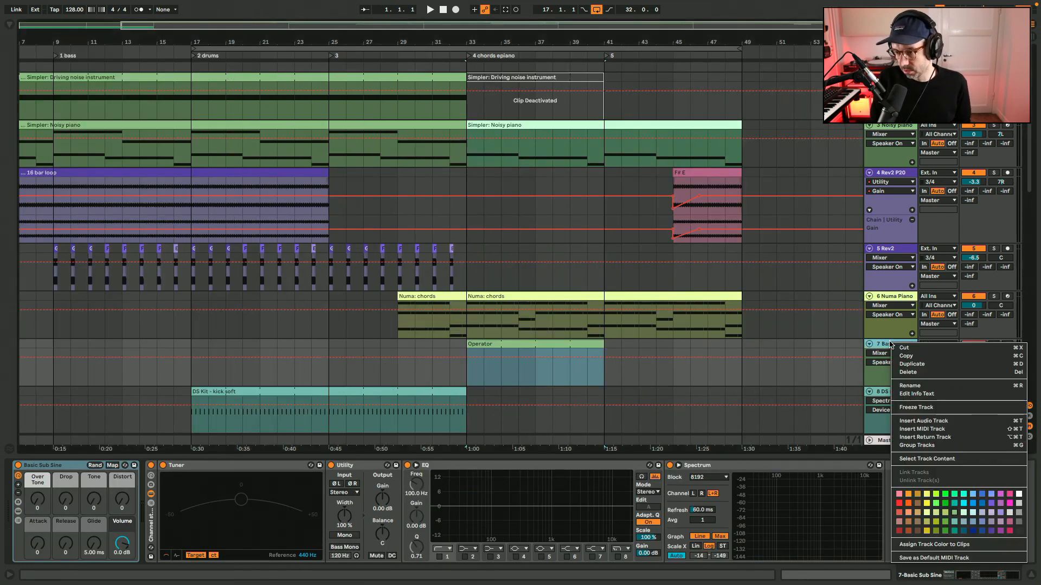
pyautogui.click(982, 531)
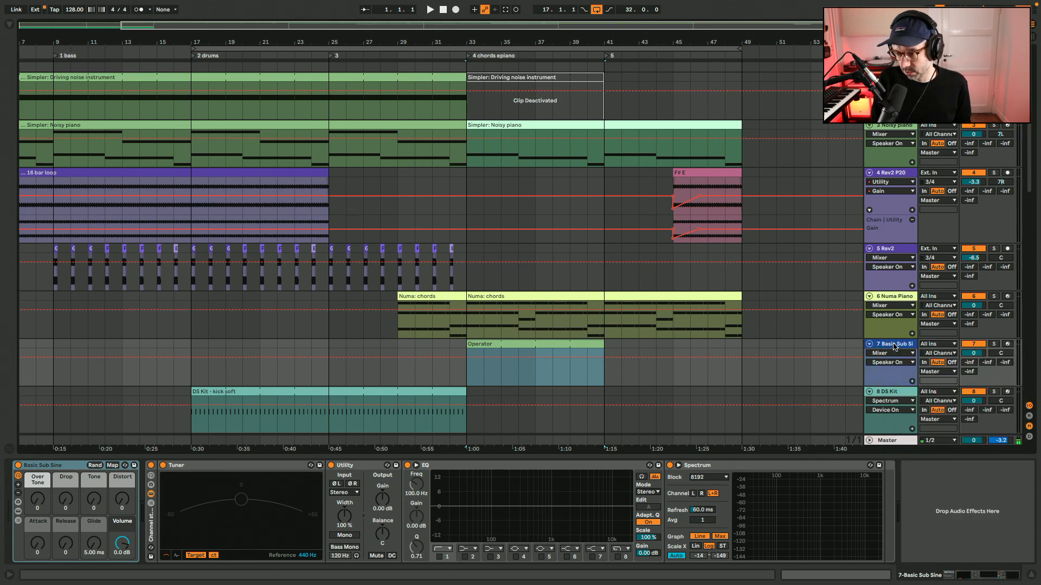
pyautogui.rightClick(894, 347)
pyautogui.click(953, 547)
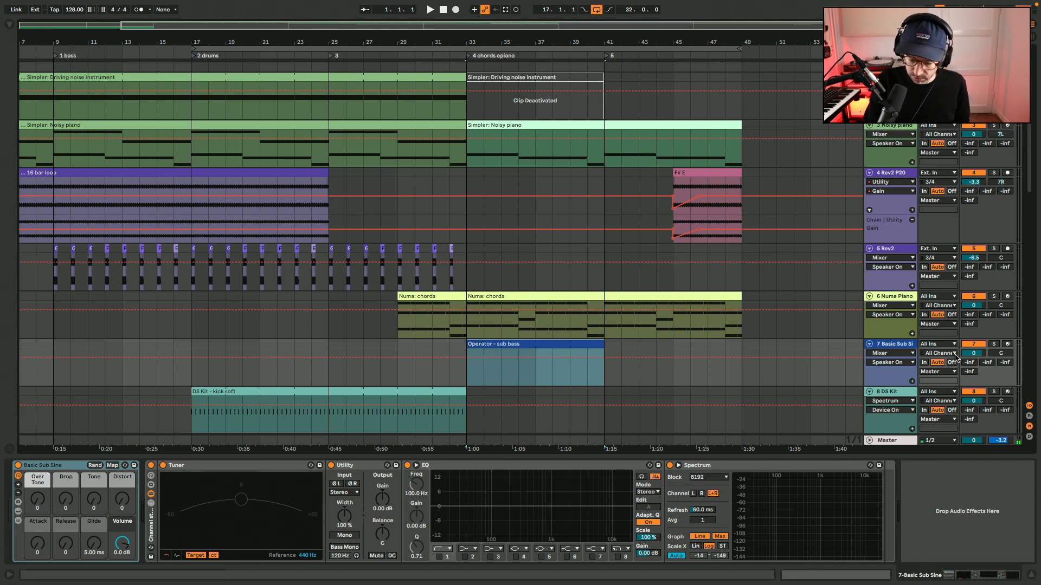
# Arm the Basic Sub Sine track, try some notes and switch its Utility to mono.
pyautogui.press('a')
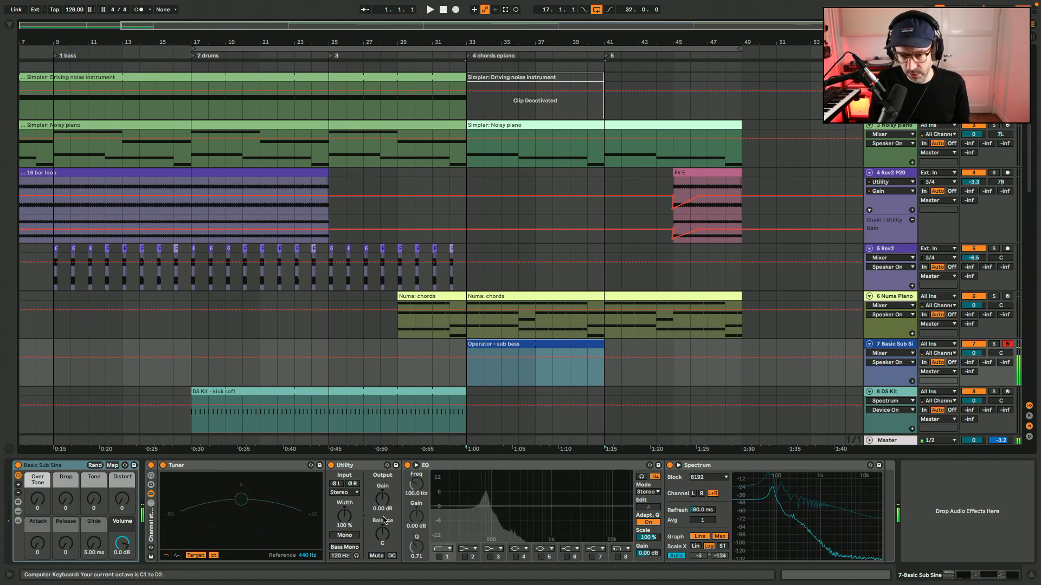
pyautogui.click(335, 536)
pyautogui.click(335, 536)
pyautogui.press('a')
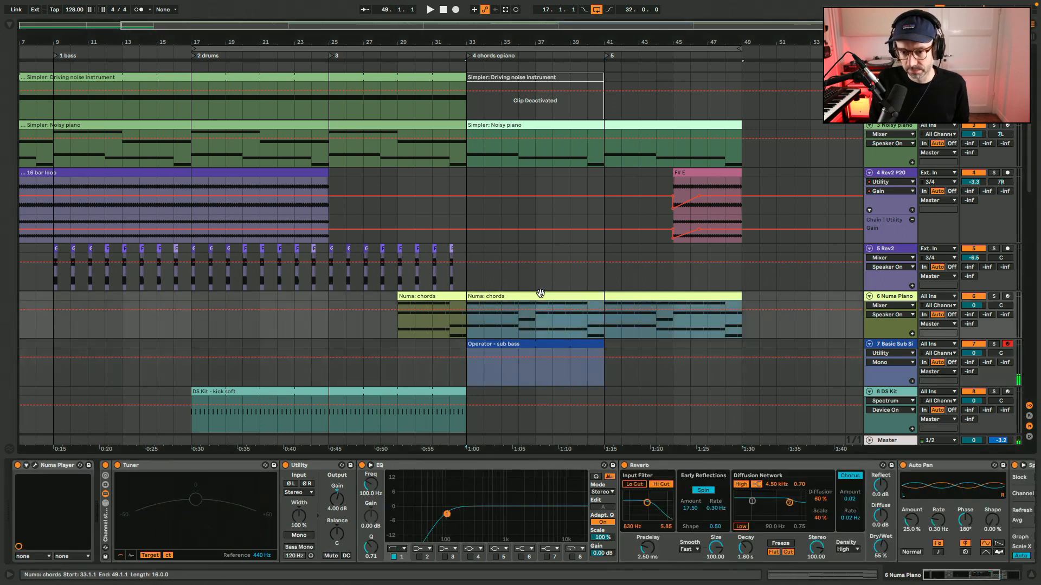
# Add a G1 note at the start of the Operator - sub bass clip, extending from 1.1.1 to 2.2.2.
pyautogui.doubleClick(541, 296)
pyautogui.hotkey('shift', 'Tab')
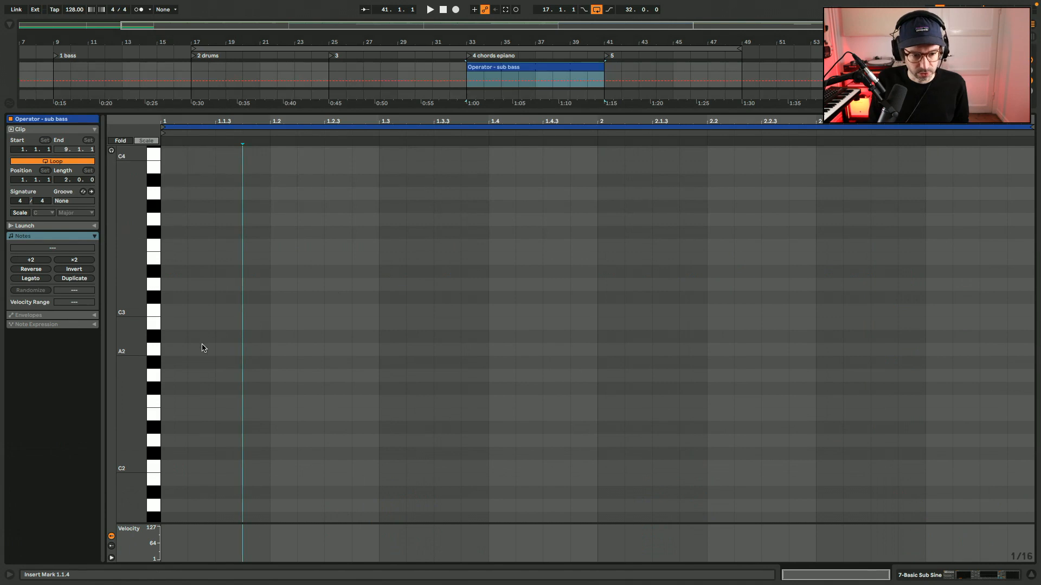
pyautogui.scroll(-3, 229, 423)
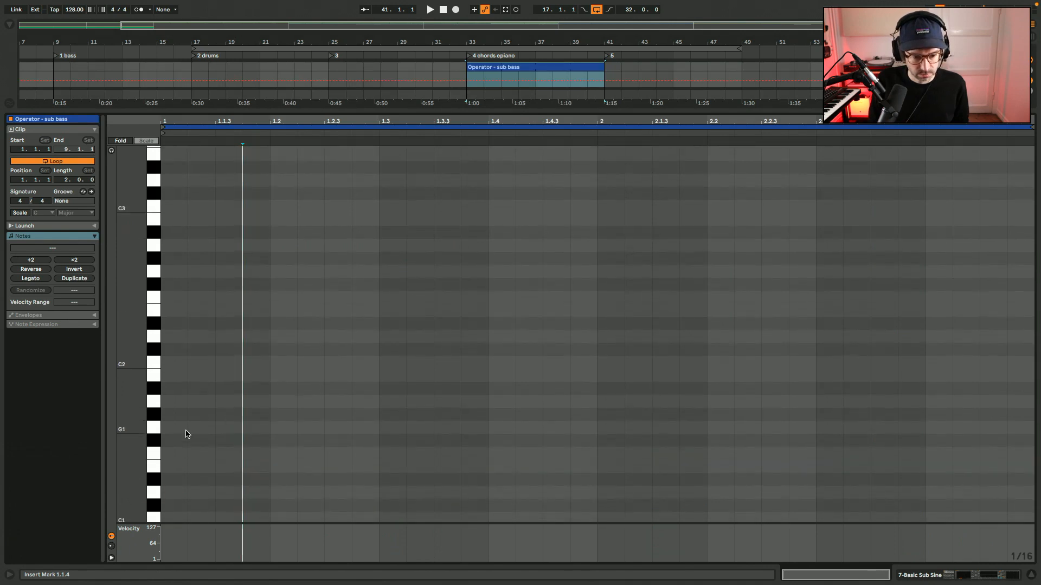
pyautogui.doubleClick(174, 428)
pyautogui.moveTo(185, 428); pyautogui.dragTo(733, 428)
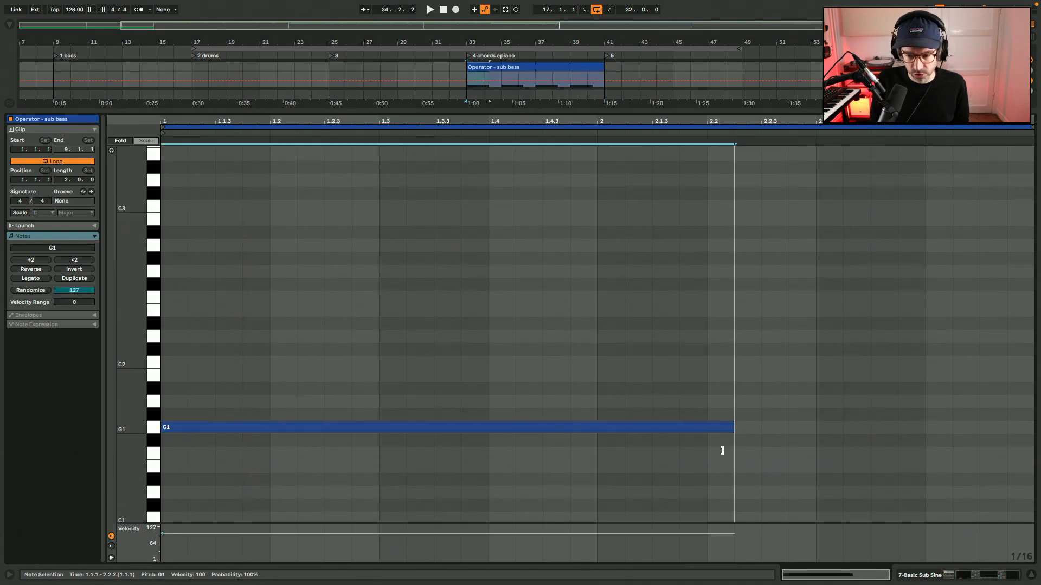
# Set the Operator - sub bass clip's loop length to 8 bars and its editing grid to 1/8.
pyautogui.click(62, 180)
pyautogui.write('8')
pyautogui.press('Return')
pyautogui.click(373, 279)
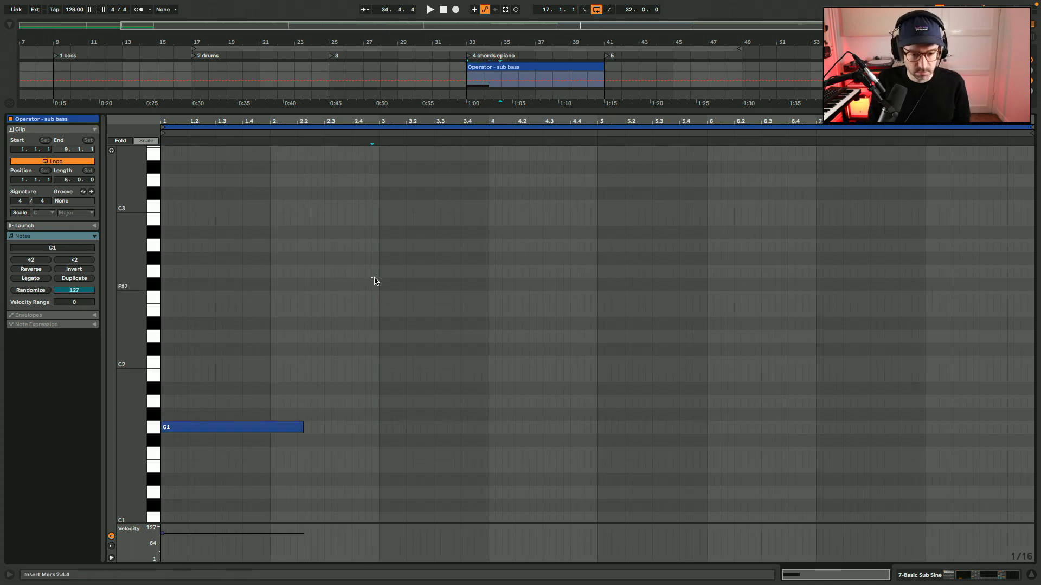
pyautogui.rightClick(326, 426)
pyautogui.click(350, 344)
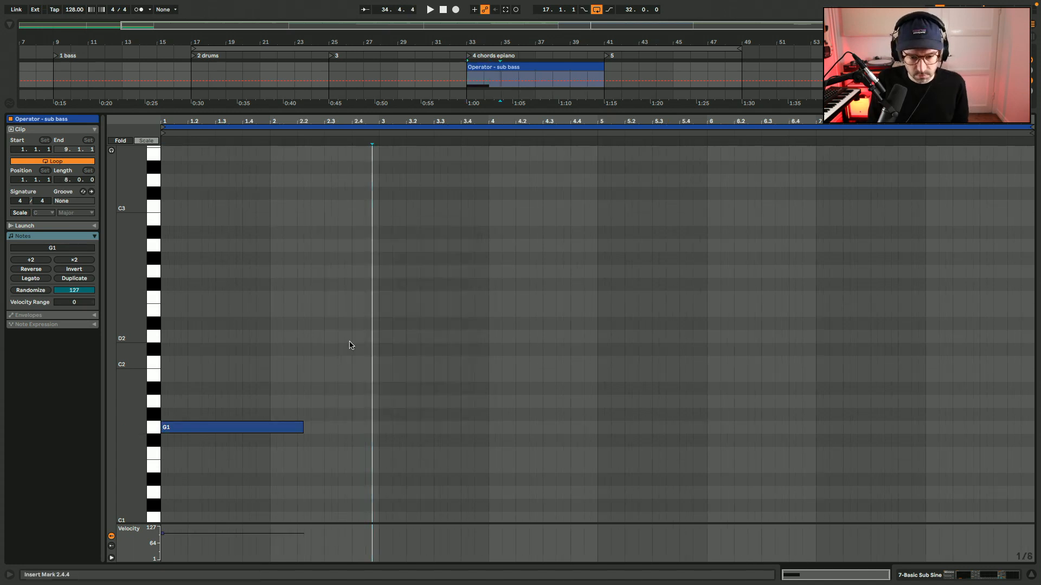
# Shorten the sub bass G1 note to one bar and duplicate it to fill every bar up to bar 8.
pyautogui.hotkey('shift', 'Tab')
pyautogui.scroll(5, 586, 245)
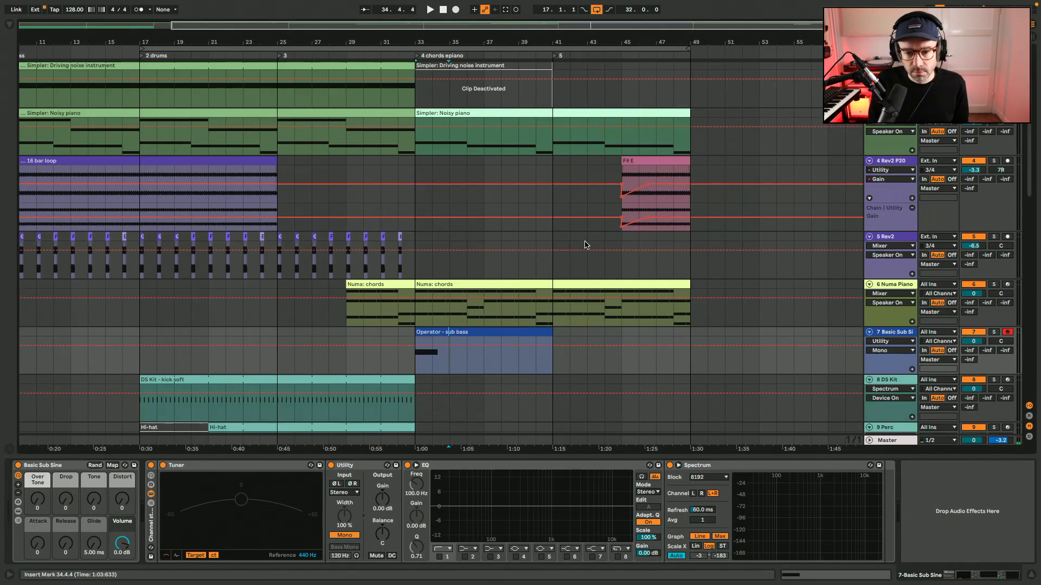
pyautogui.moveTo(539, 30); pyautogui.dragTo(643, 97)
pyautogui.hscroll(2, 613, 127)
pyautogui.scroll(1, 614, 127)
pyautogui.hscroll(1, 613, 126)
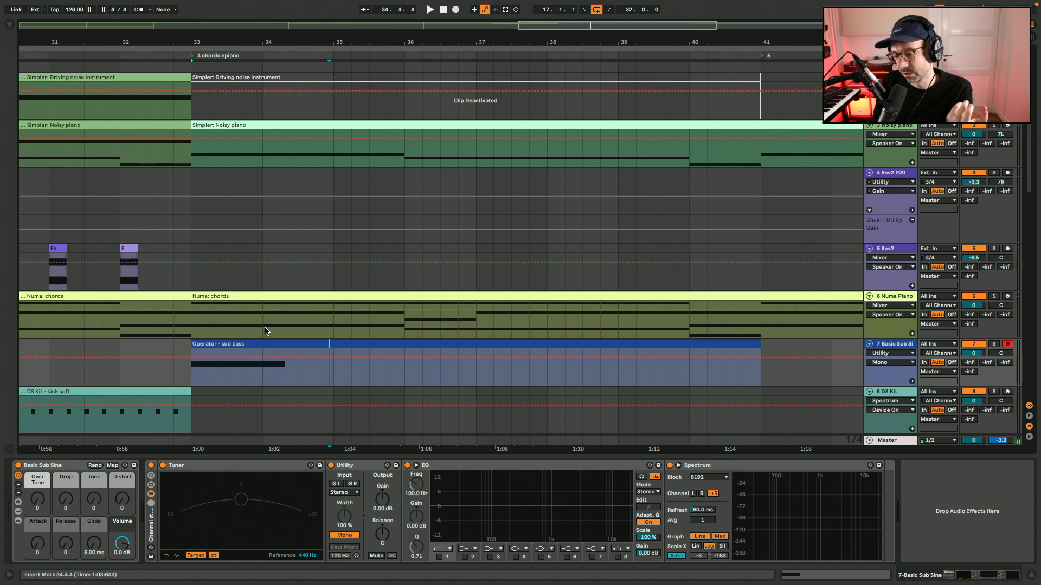
pyautogui.doubleClick(289, 345)
pyautogui.moveTo(303, 428); pyautogui.dragTo(273, 428)
pyautogui.hotkey('ctrl', 'd')
pyautogui.hotkey('ctrl', 'd')
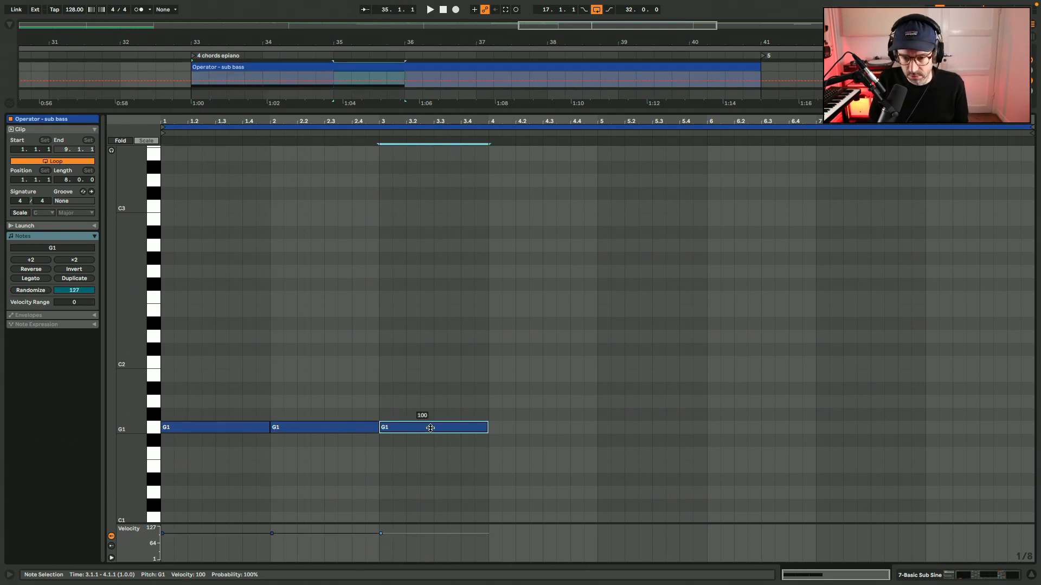
pyautogui.hotkey('ctrl', 'd')
pyautogui.hotkey('ctrl', 'd')
pyautogui.hotkey('ctrl', 'd')
pyautogui.hotkey('ctrl', 'd')
pyautogui.hotkey('ctrl', 'd')
# Lower the sub bass note in bar 8 to E1 and the notes in bars 4 to 7 to F1.
pyautogui.press('Down')
pyautogui.press('Down')
pyautogui.press('Down')
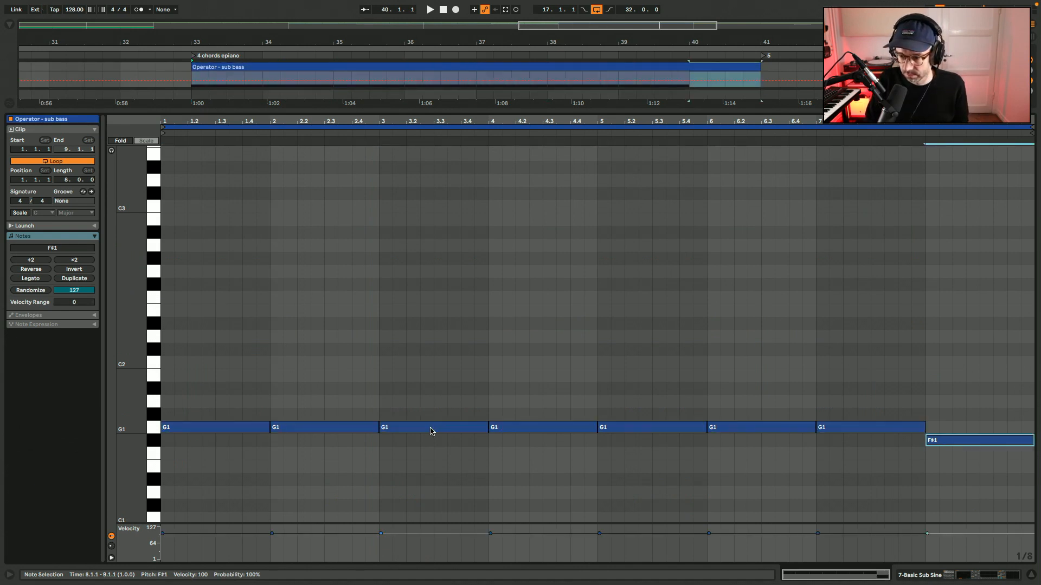
pyautogui.moveTo(559, 392); pyautogui.dragTo(830, 448)
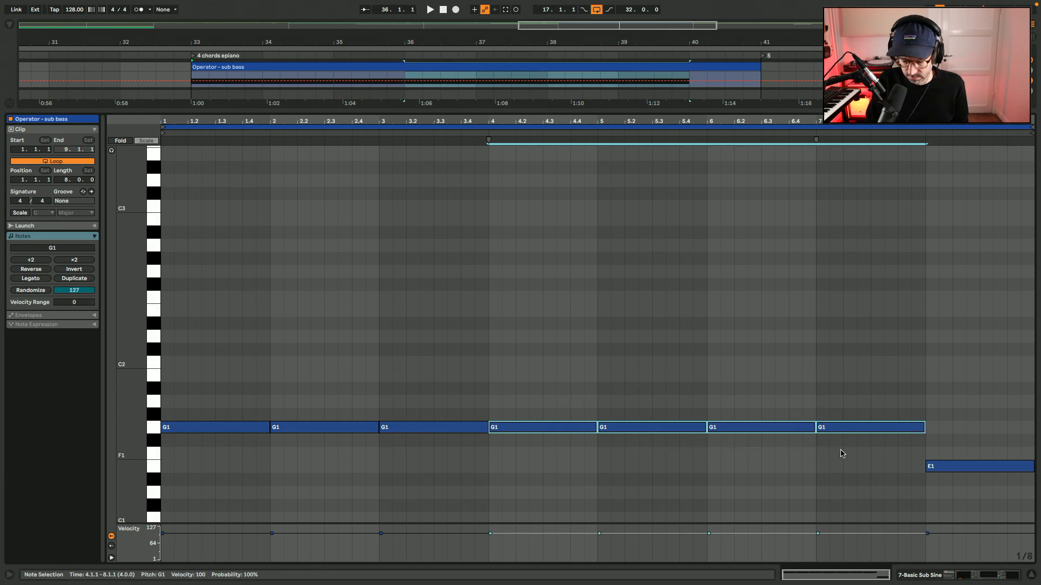
pyautogui.press('Down')
pyautogui.press('Down')
# Set the clip's scale to G Major and raise the notes in bars 4 to 7 to F#1.
pyautogui.click(13, 213)
pyautogui.click(42, 213)
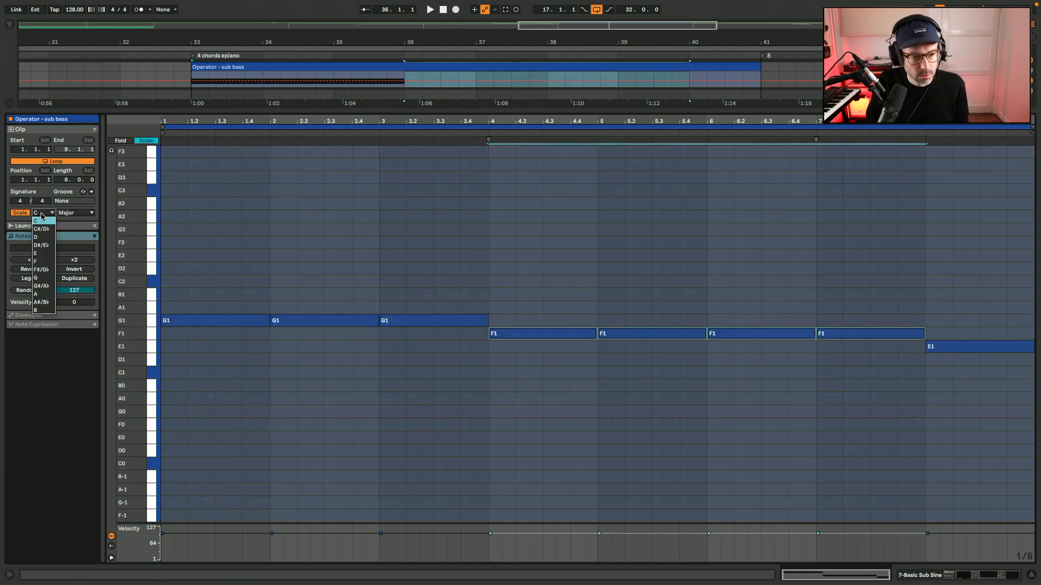
pyautogui.click(38, 278)
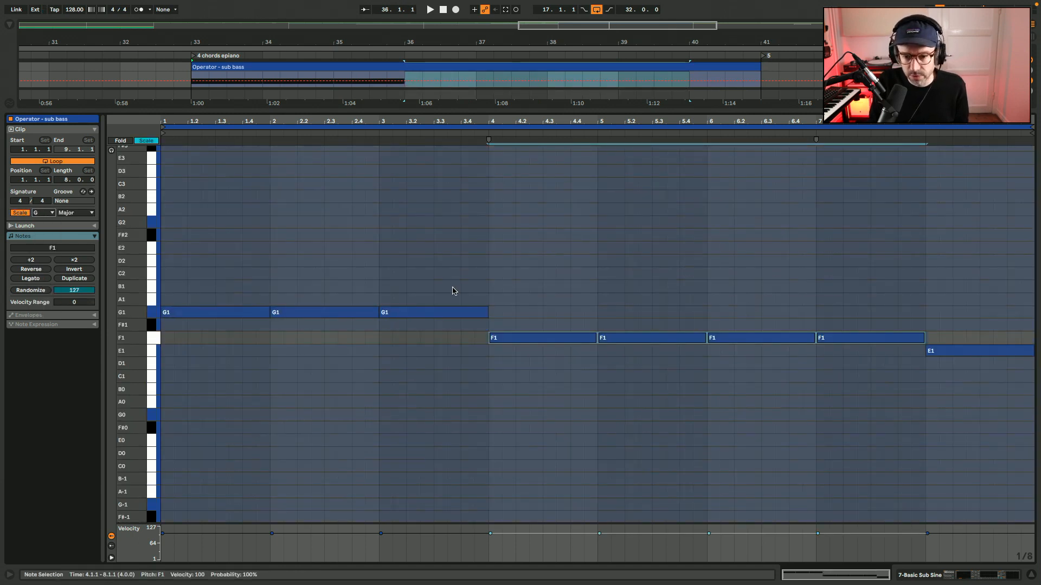
pyautogui.moveTo(558, 330); pyautogui.dragTo(844, 365)
pyautogui.press('Up')
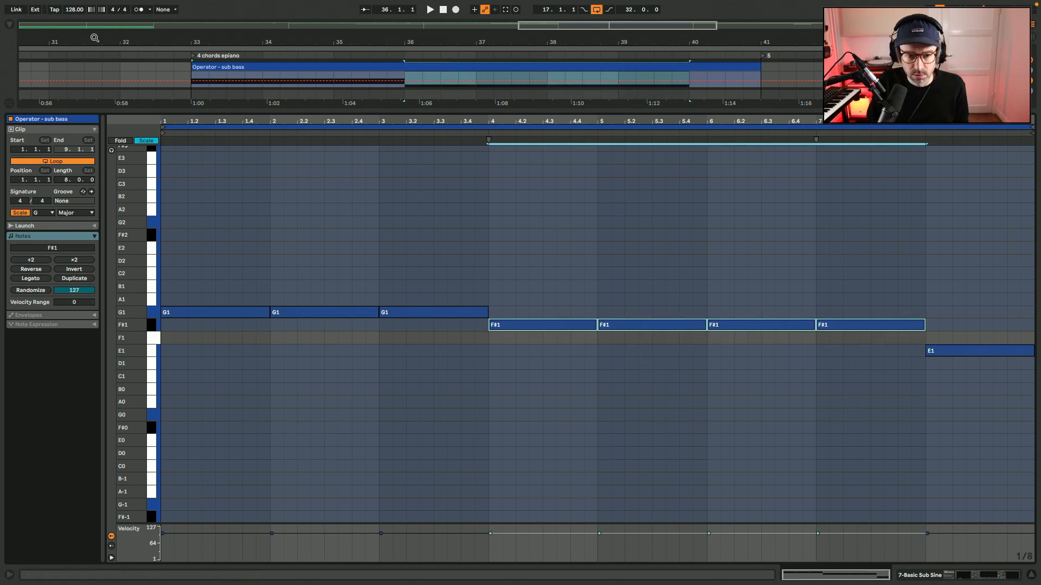
# Play the sub bass line and shorten all of its notes to half a bar.
pyautogui.click(150, 141)
pyautogui.click(444, 279)
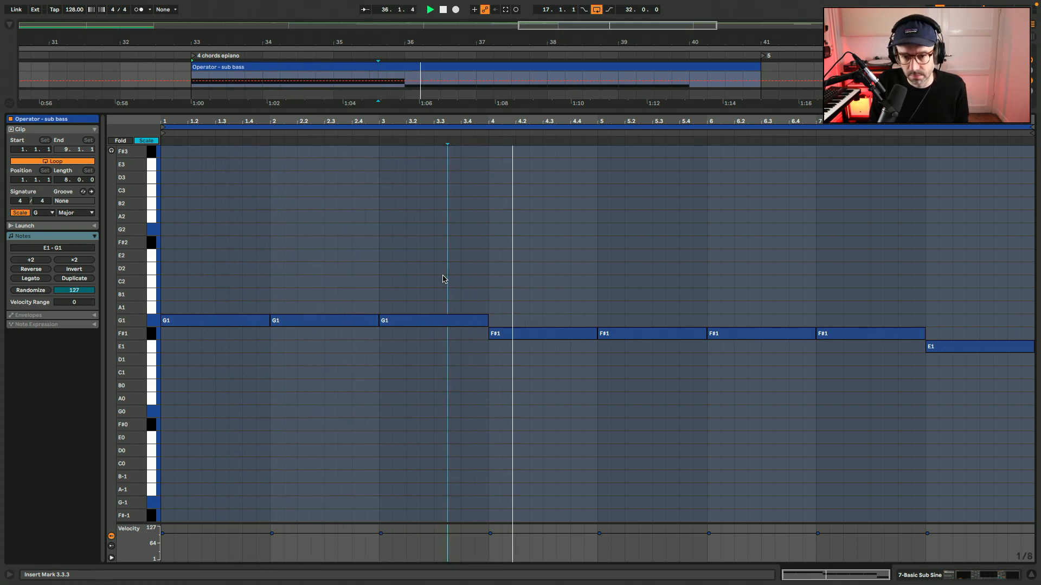
pyautogui.hotkey('ctrl', 'a')
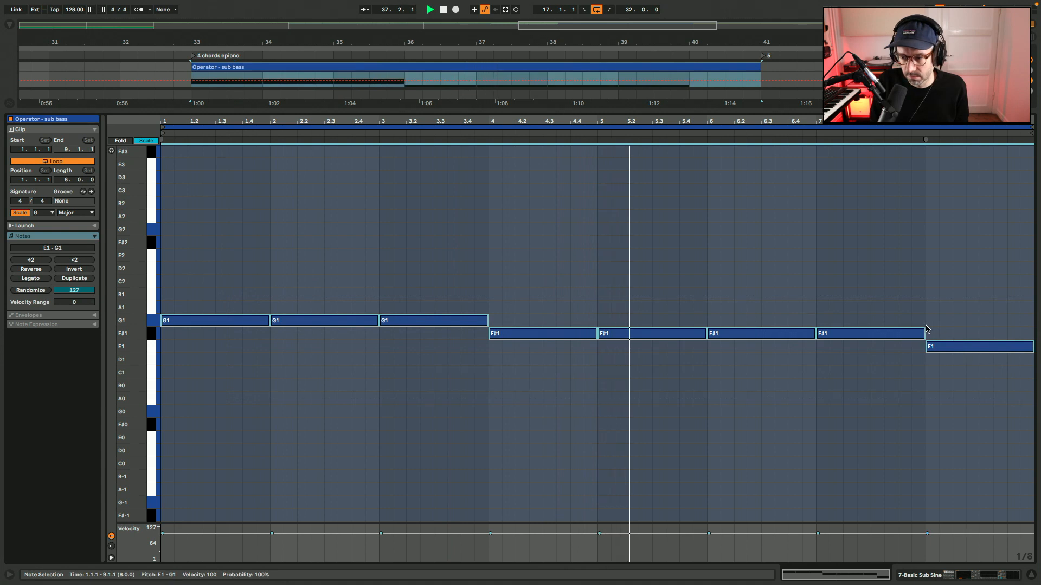
pyautogui.moveTo(927, 328); pyautogui.dragTo(865, 335)
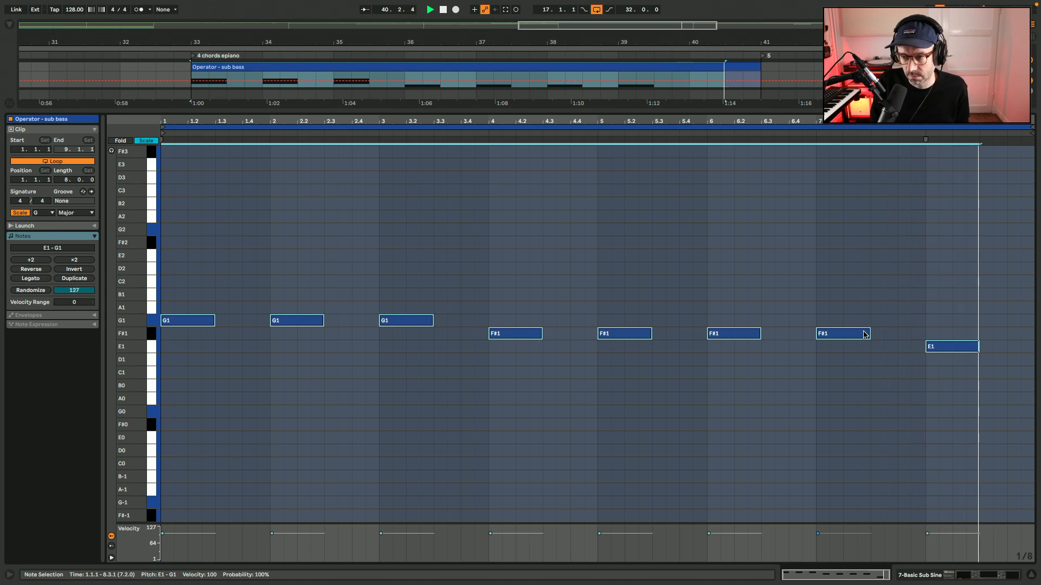
# Stop playback, return to the sub bass track's devices and set the Basic Sub Sine's Release to 35.
pyautogui.hotkey('shift', 'Tab')
pyautogui.scroll(10, 659, 334)
pyautogui.press('space')
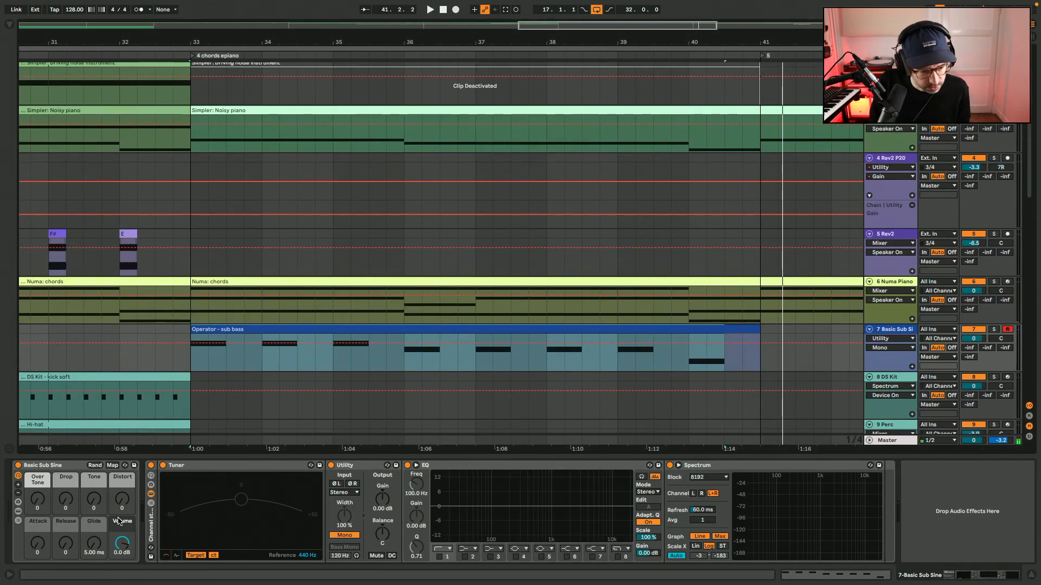
pyautogui.moveTo(77, 545); pyautogui.dragTo(77, 534)
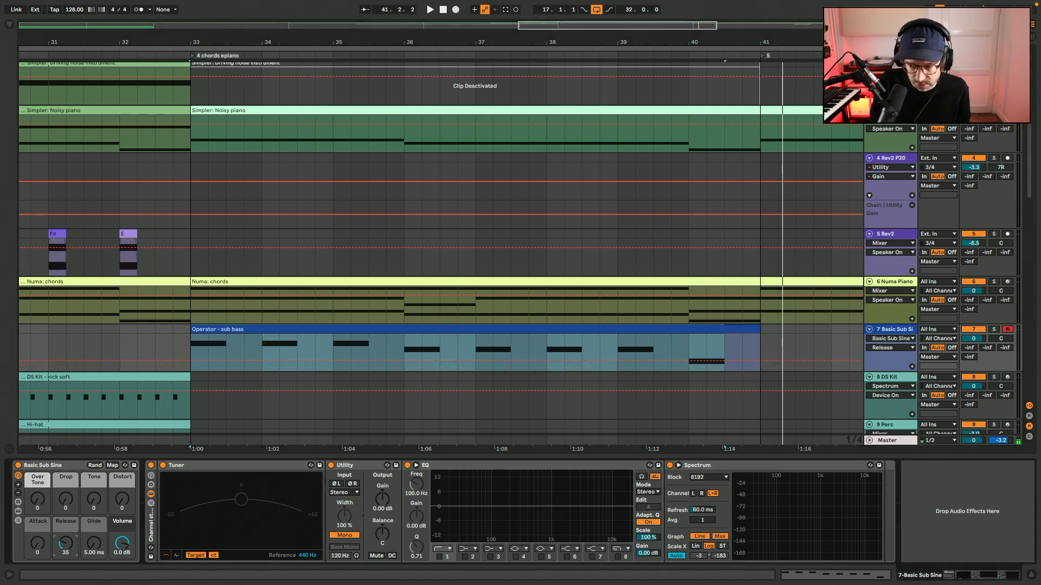
# Mute the other playing tracks, listen to the sub bass alone and raise the Basic Sub Sine's Release to 91.
pyautogui.press('F2')
pyautogui.press('F3')
pyautogui.press('F5')
pyautogui.press('F6')
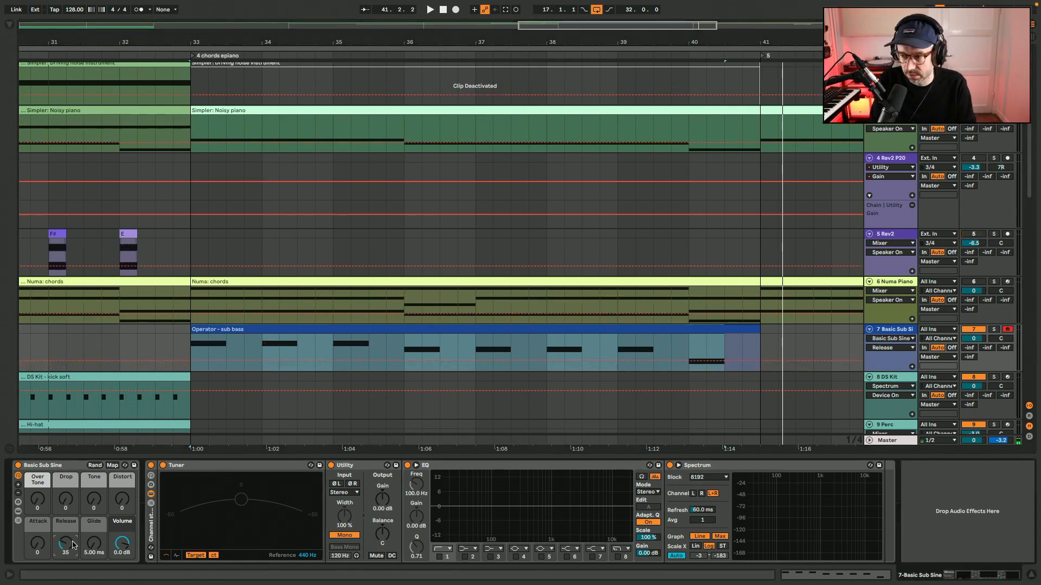
pyautogui.press('space')
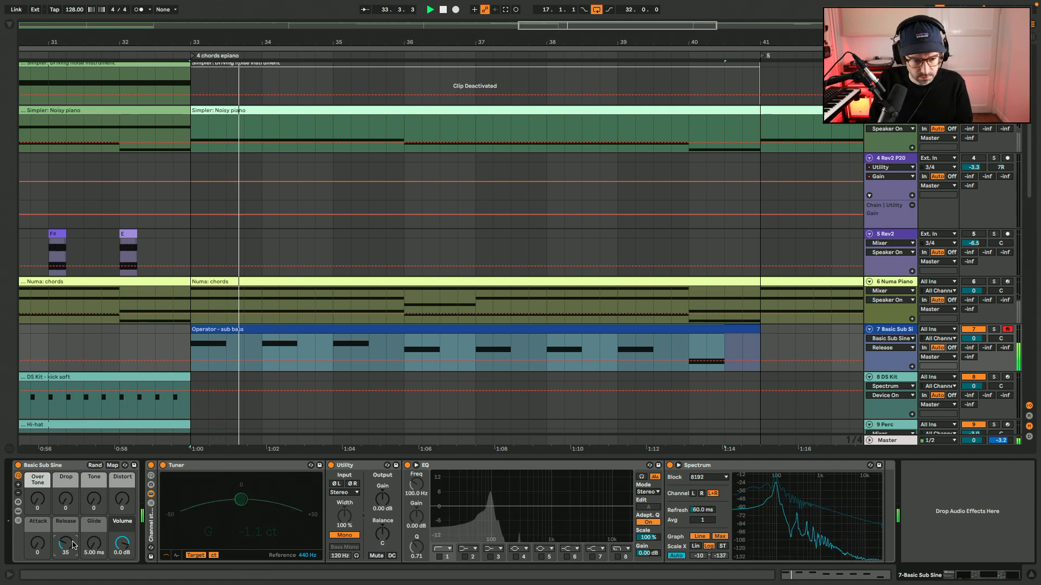
pyautogui.moveTo(73, 545); pyautogui.dragTo(73, 541)
pyautogui.press('space')
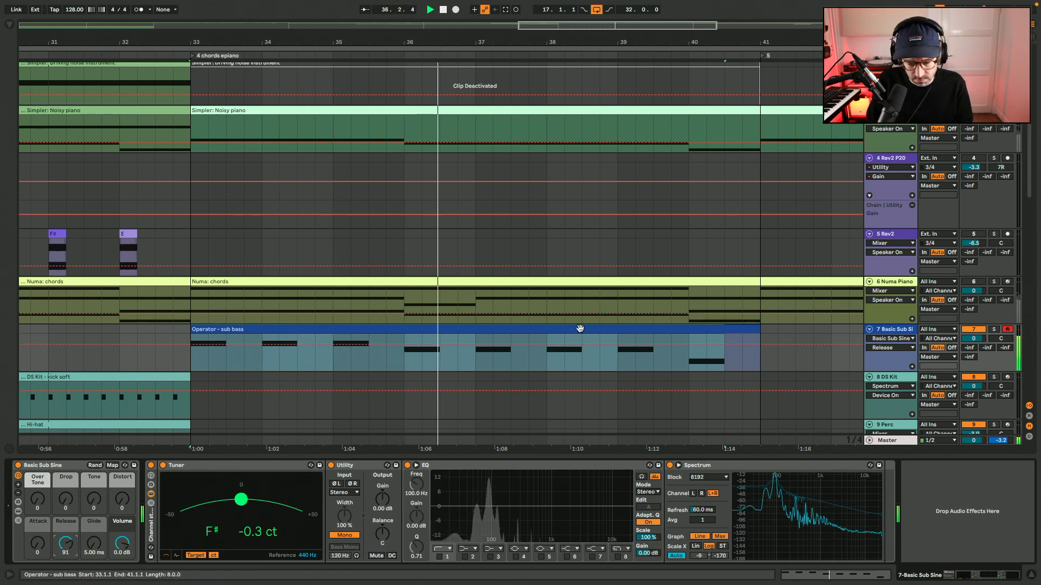
# Set the sub bass track's volume to -7 dB and toggle the track off and on to compare it within the full mix.
pyautogui.press('space')
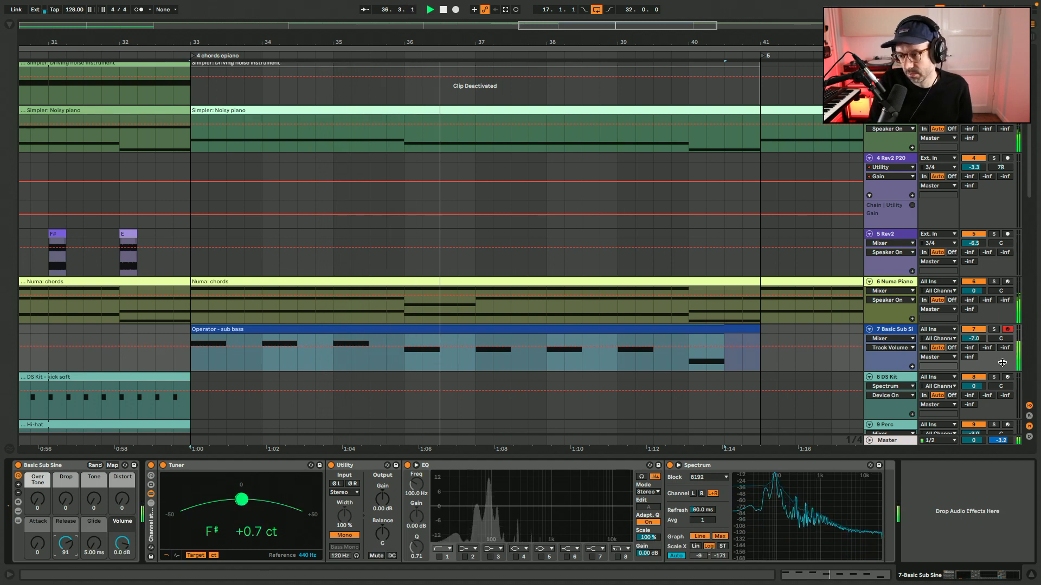
pyautogui.click(982, 330)
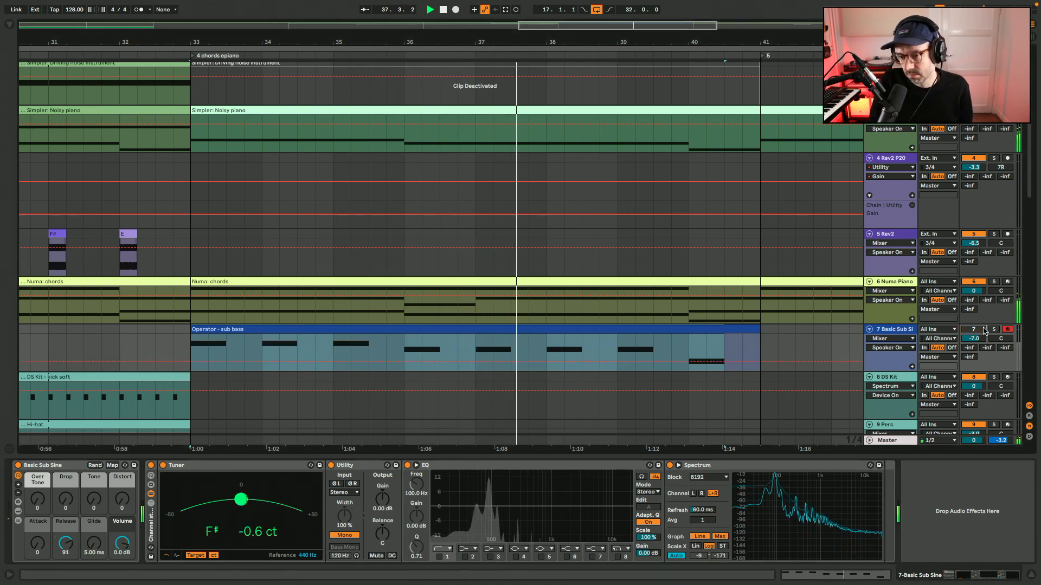
pyautogui.click(984, 330)
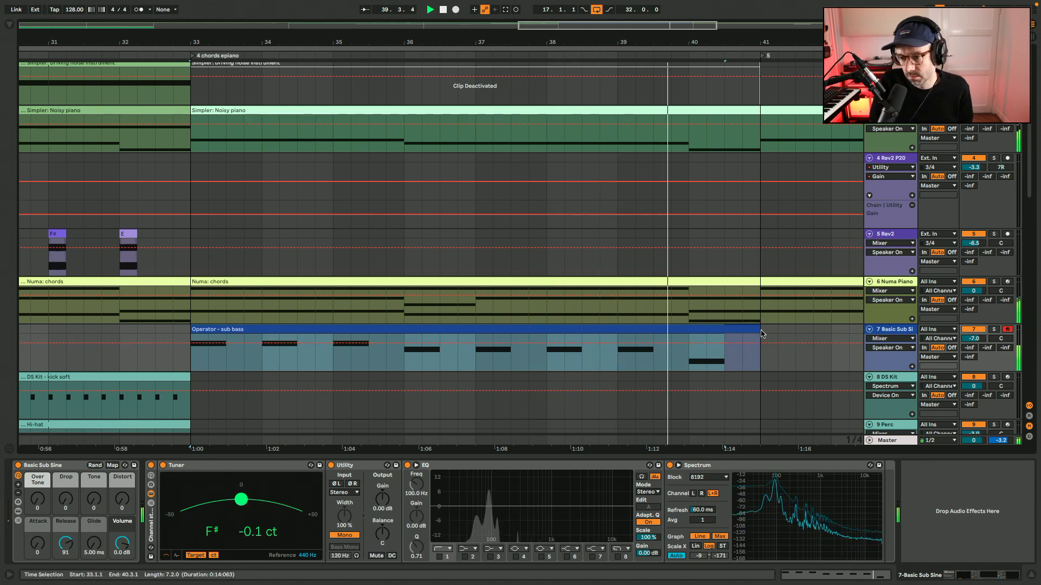
# Extend the looping sub bass clip to bar 49 and compare the mix with the sub bass track muted and unmuted.
pyautogui.moveTo(760, 330); pyautogui.dragTo(1037, 332)
pyautogui.press('-')
pyautogui.press('-')
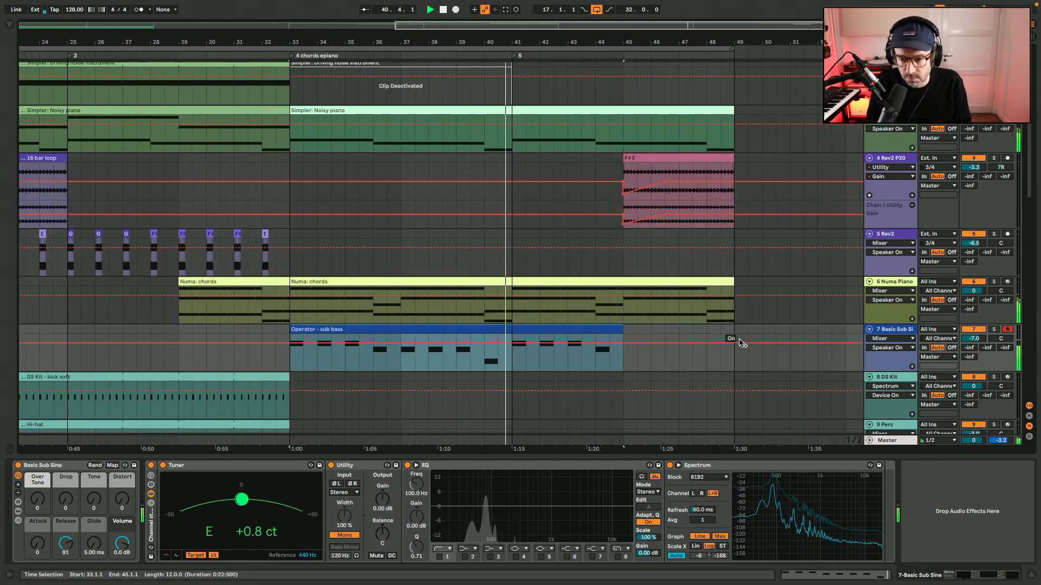
pyautogui.moveTo(622, 331); pyautogui.dragTo(734, 330)
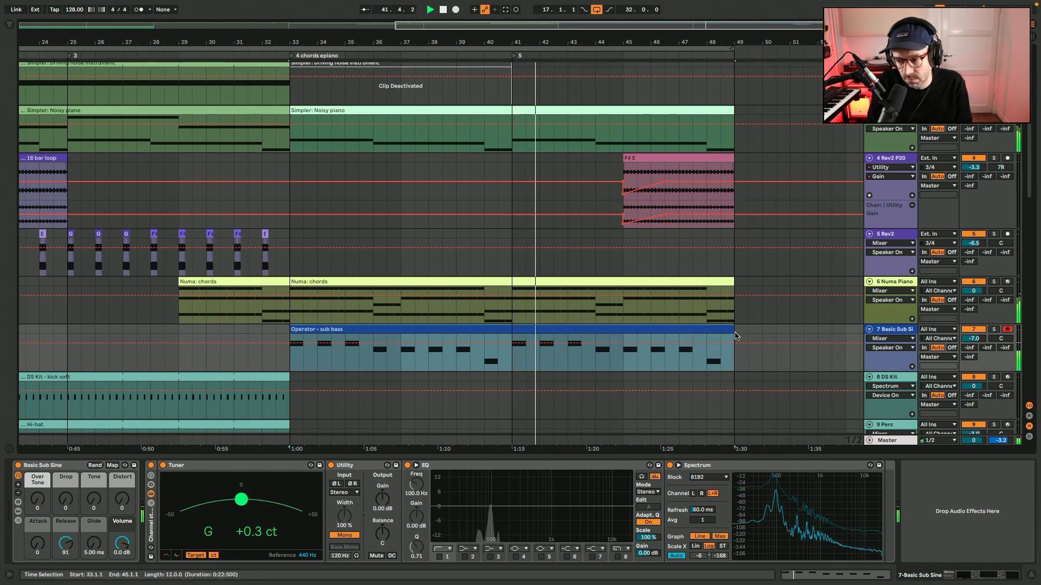
pyautogui.click(977, 331)
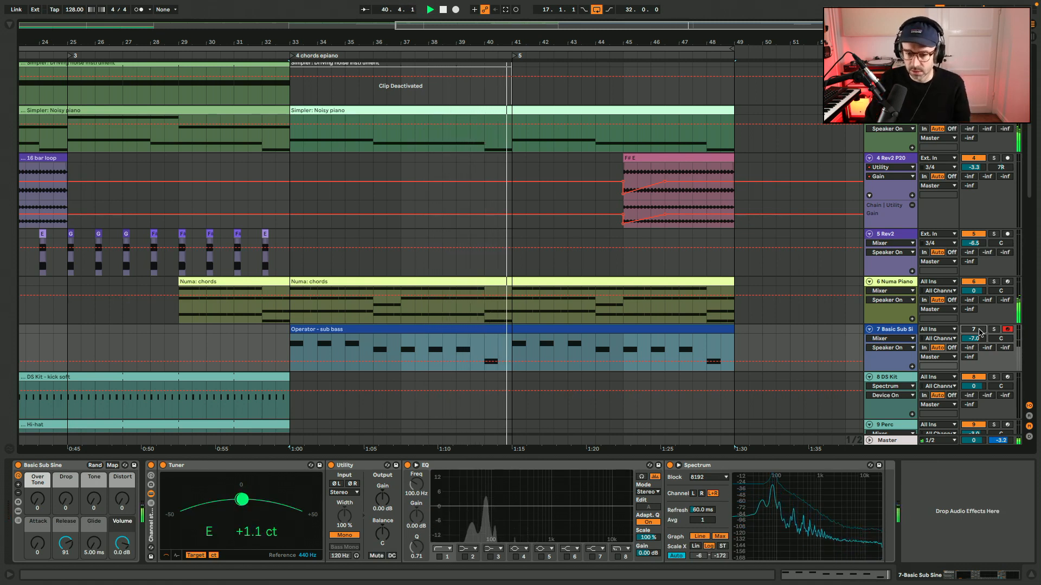
pyautogui.click(964, 330)
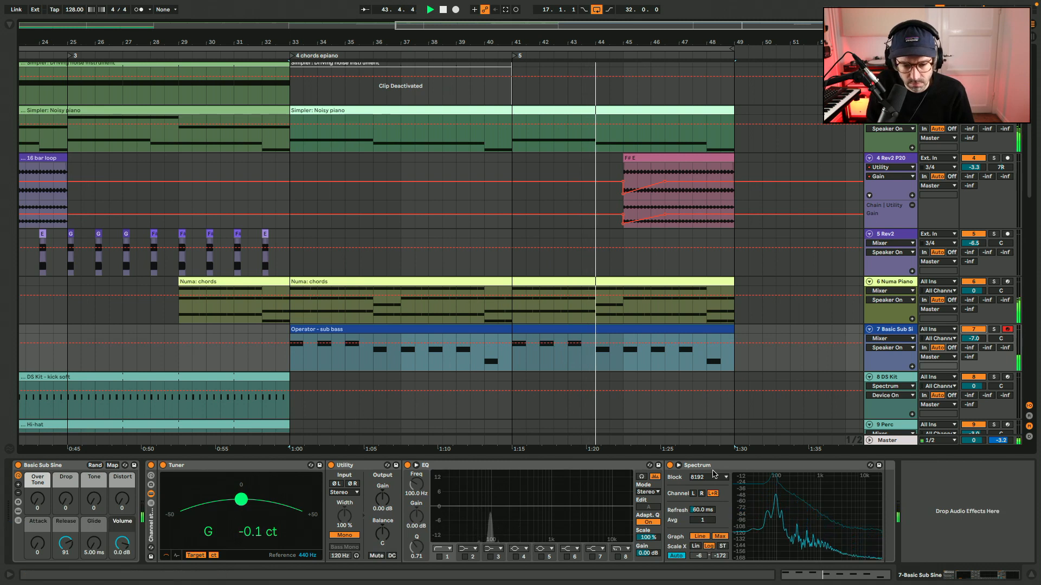
# Examine the fundamental frequencies of the sub bass in the enlarged Spectrum display while the track plays.
pyautogui.click(678, 465)
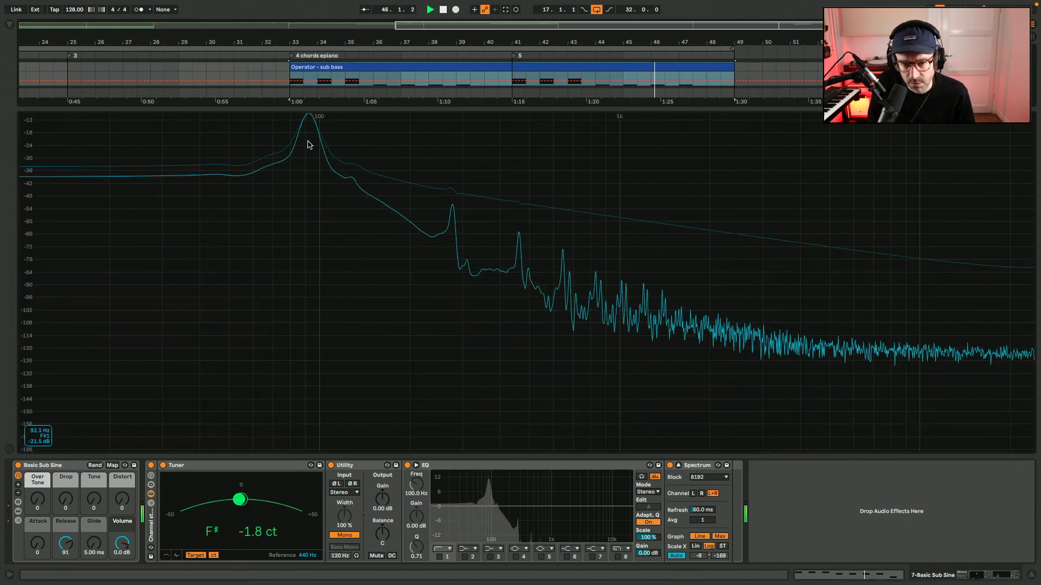
pyautogui.click(679, 465)
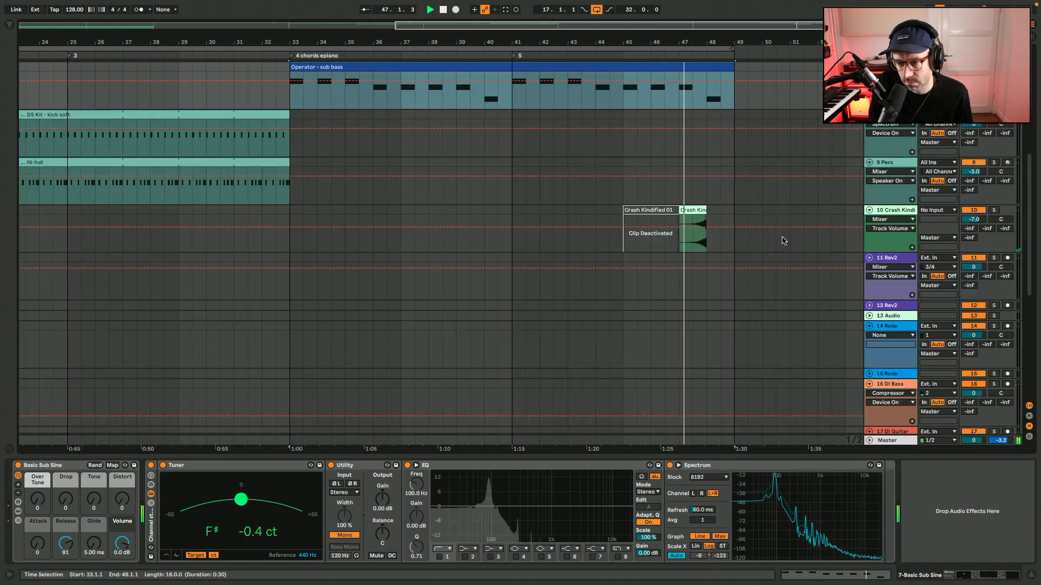
pyautogui.scroll(5, 759, 307)
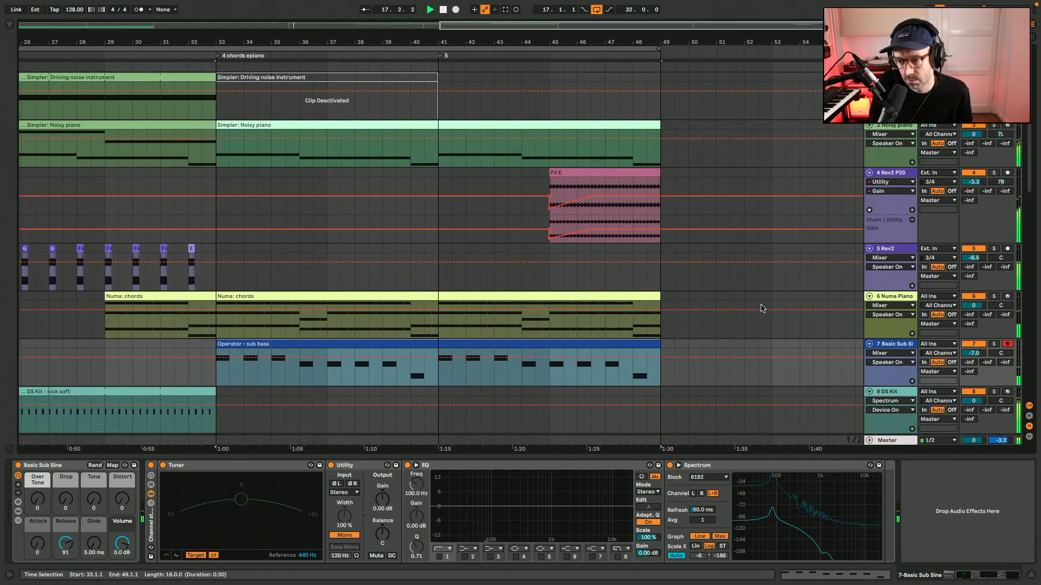
pyautogui.hscroll(-4, 765, 308)
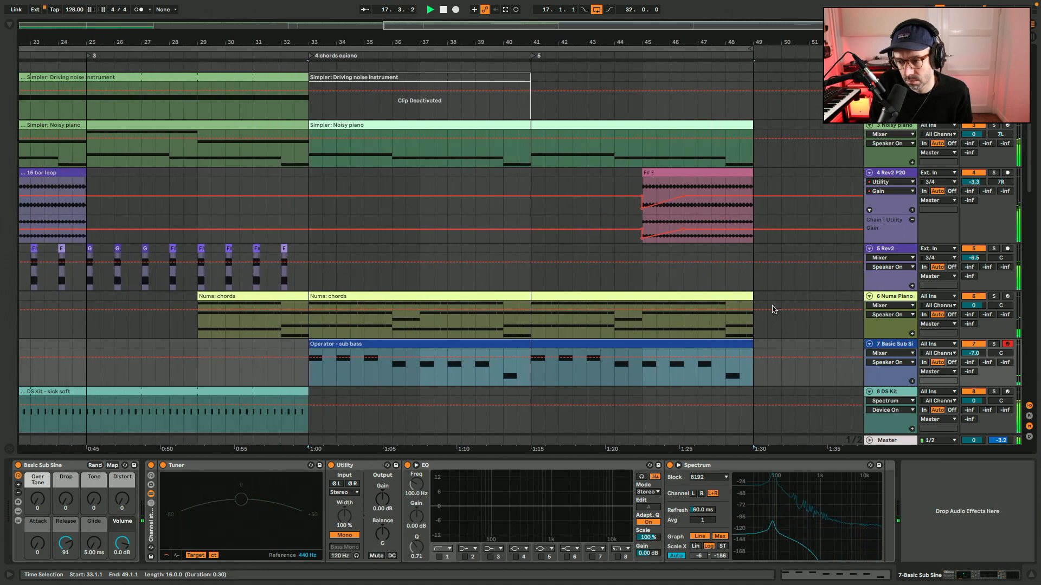
# Isolate the sub bass and try playing all of its notes an octave lower, at E0 to G0.
pyautogui.click(994, 345)
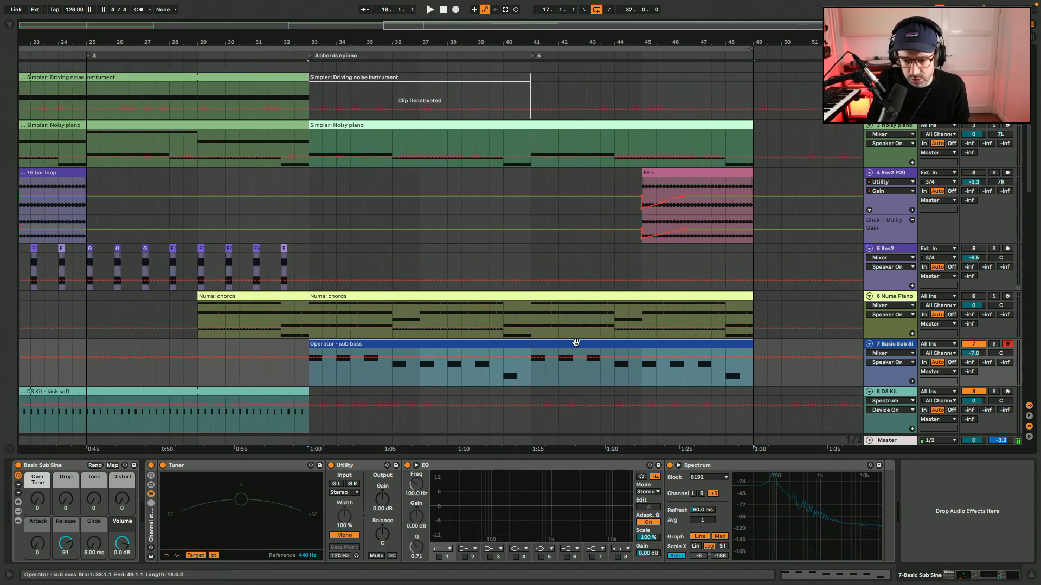
pyautogui.doubleClick(544, 344)
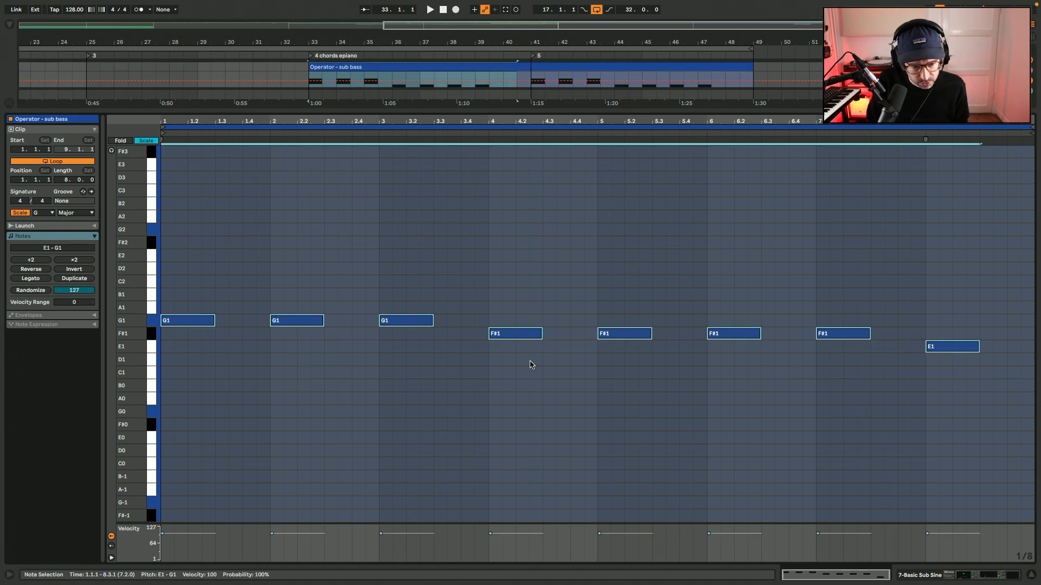
pyautogui.hotkey('shift', 'Down')
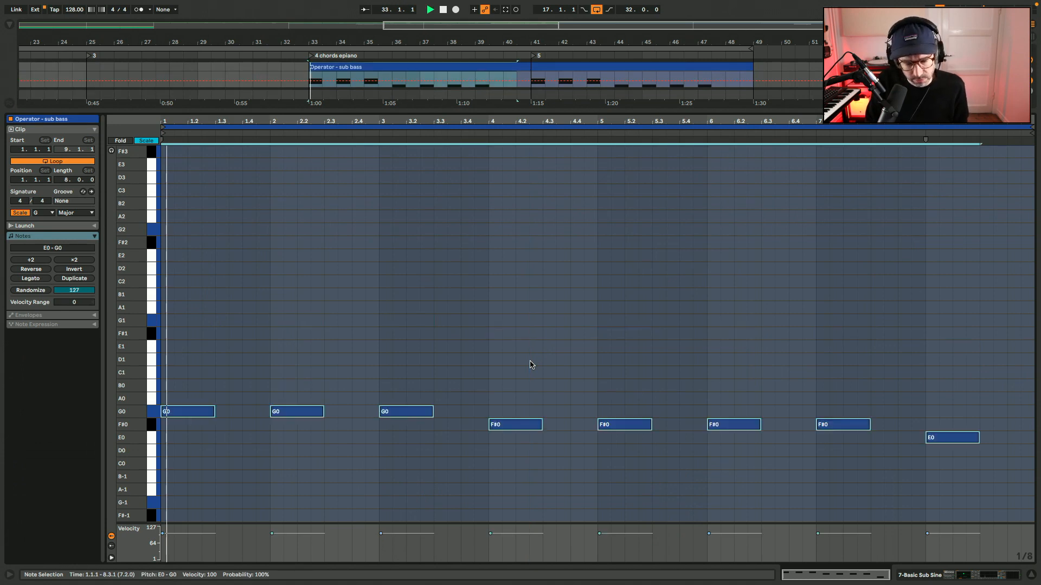
pyautogui.hotkey('shift', 'Tab')
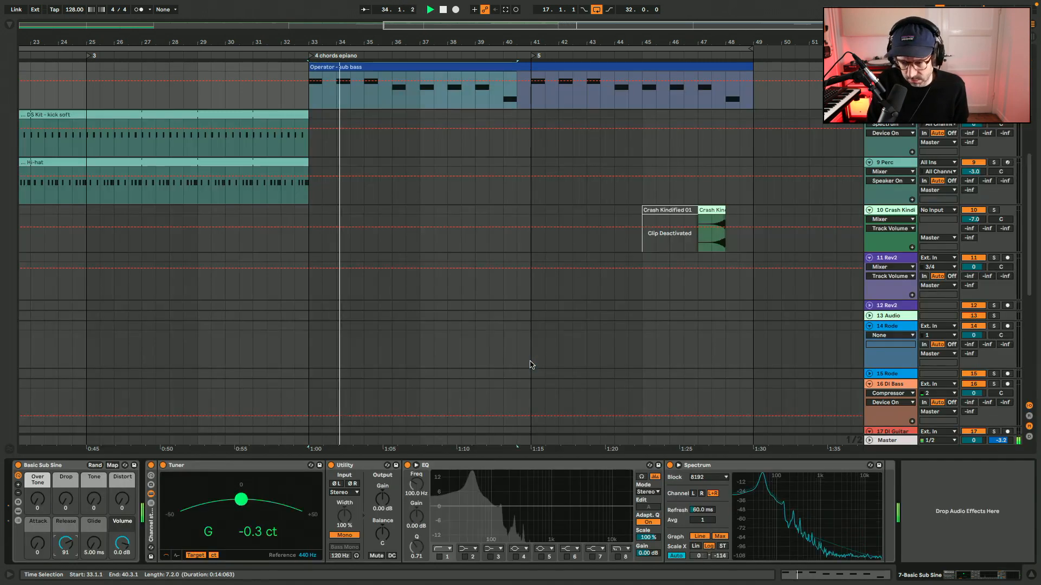
# Examine the frequencies of the lowered sub bass notes in the enlarged Spectrum display.
pyautogui.click(680, 466)
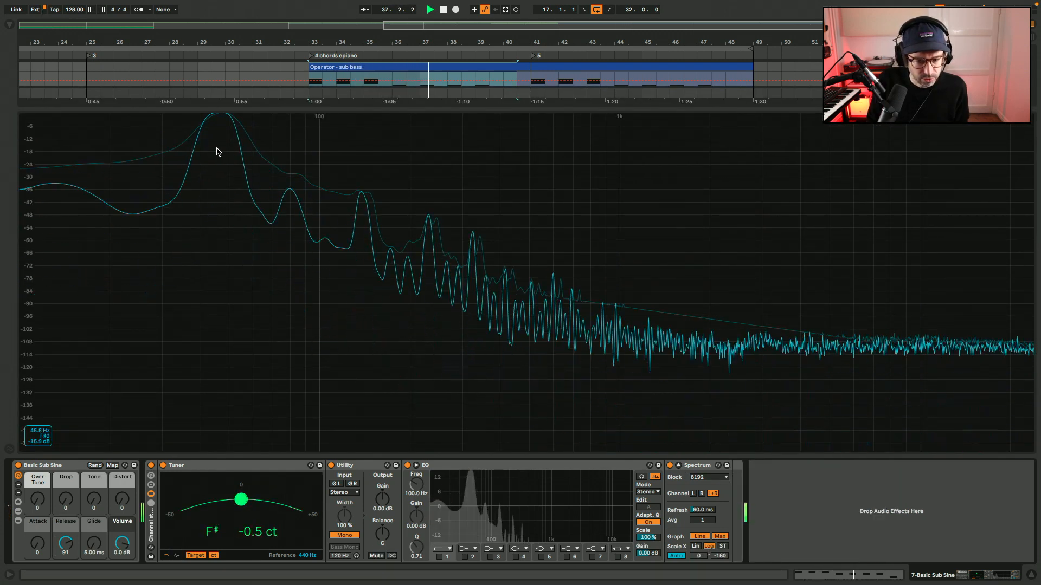
pyautogui.click(679, 466)
pyautogui.scroll(2, 663, 100)
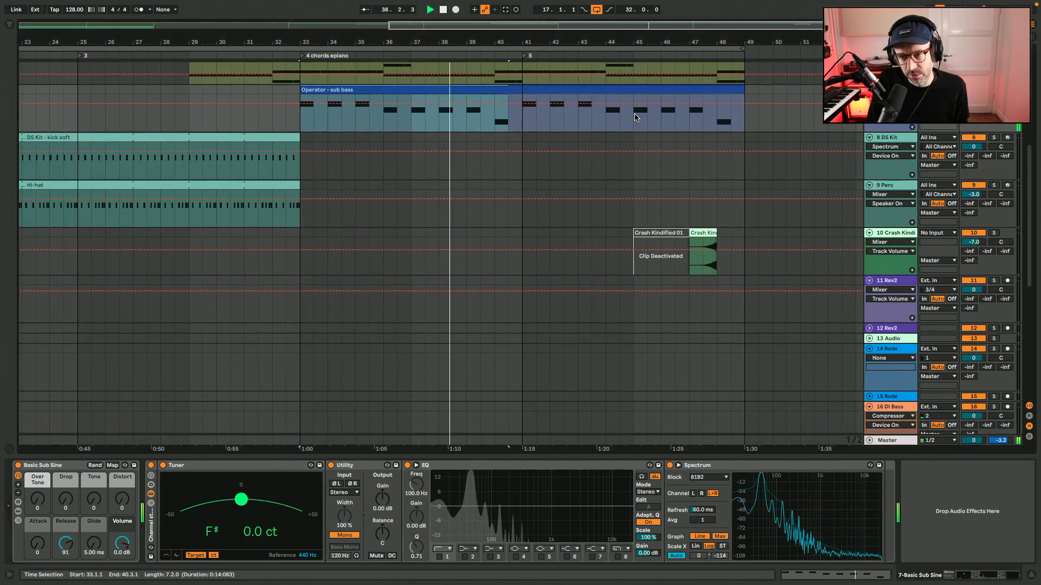
# Raise all sub bass notes by an octave to E1 to G1, stop playback and return to the track's devices.
pyautogui.doubleClick(665, 91)
pyautogui.hotkey('shift', 'Up')
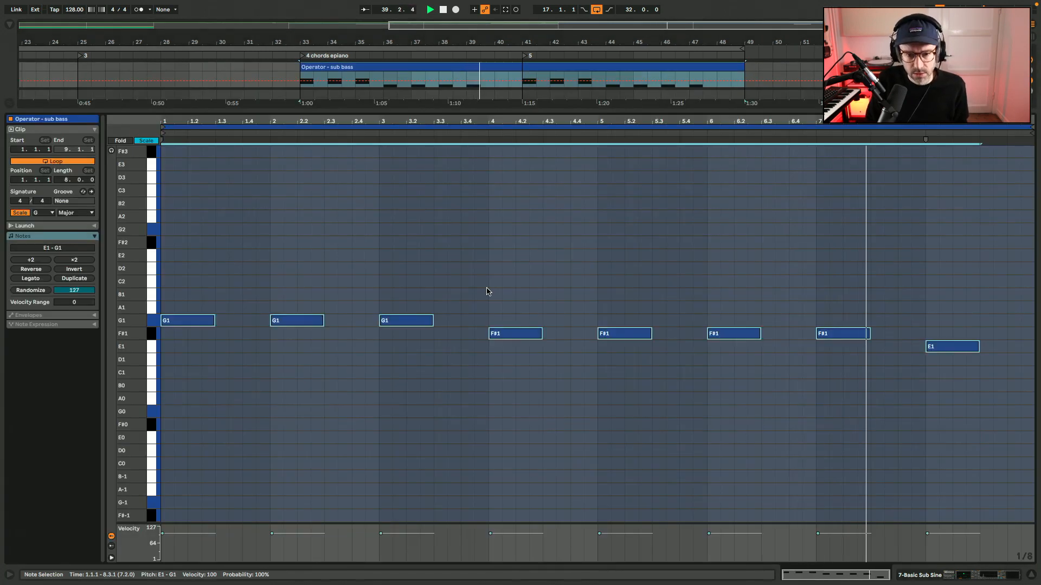
pyautogui.press('space')
pyautogui.click(1002, 578)
pyautogui.scroll(8, 623, 374)
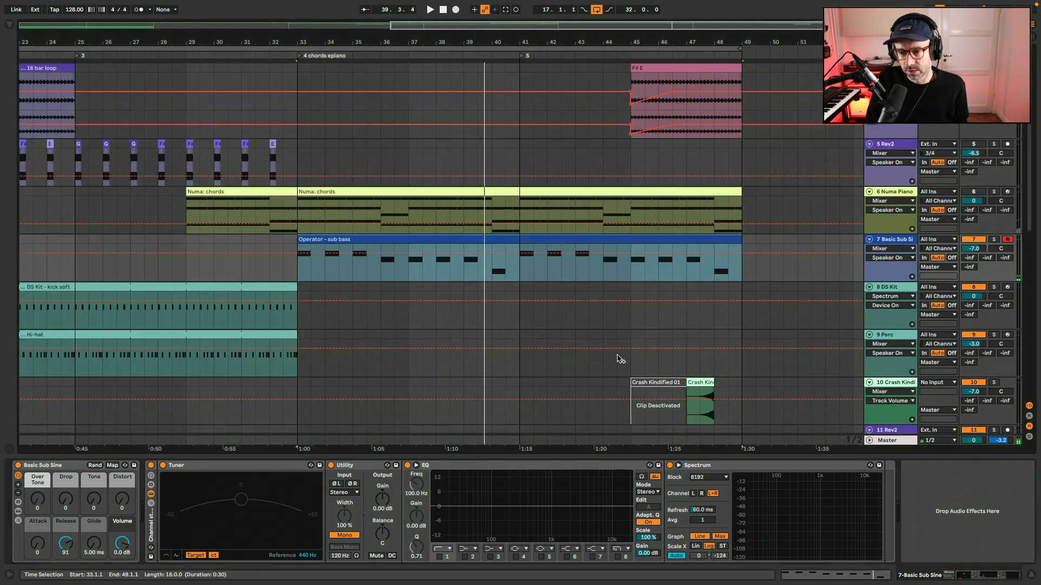
# Hide the device view, unmute the other tracks and play the transition into section 4 from bar 31.
pyautogui.hotkey('ctrl', 'alt', 'l')
pyautogui.scroll(2, 620, 358)
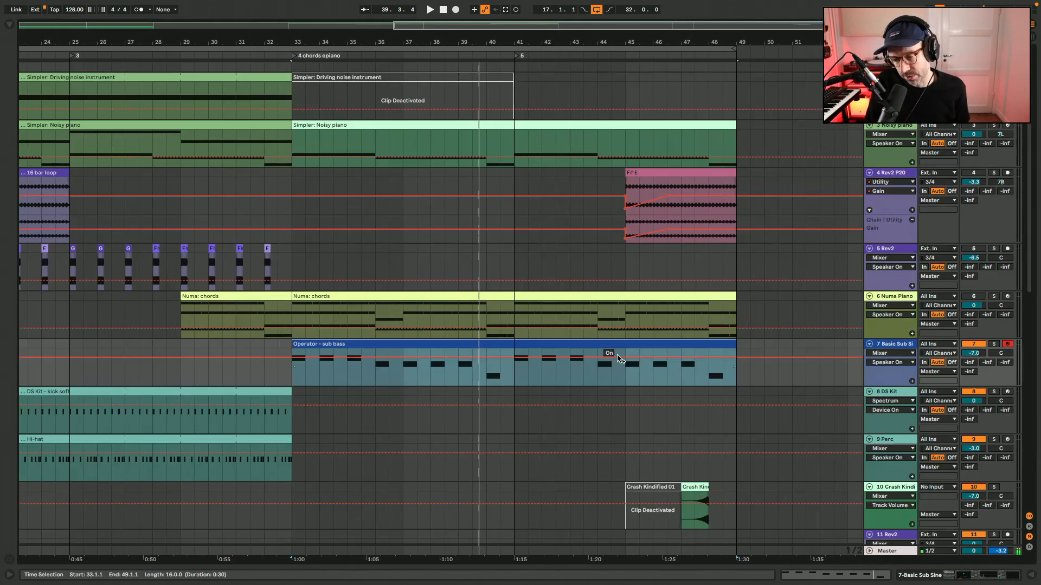
pyautogui.press('F6')
pyautogui.press('F5')
pyautogui.press('F2')
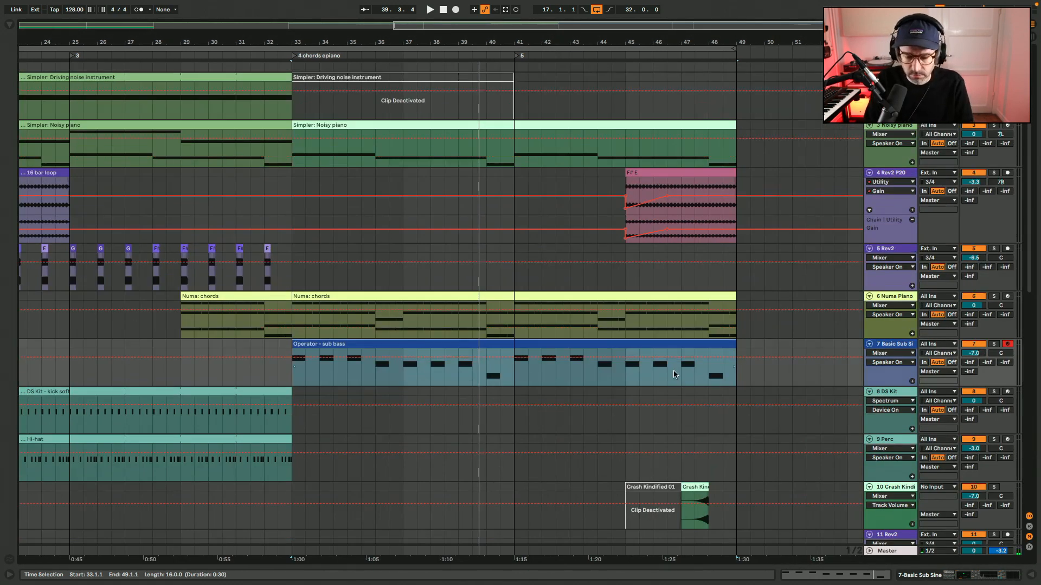
pyautogui.click(236, 376)
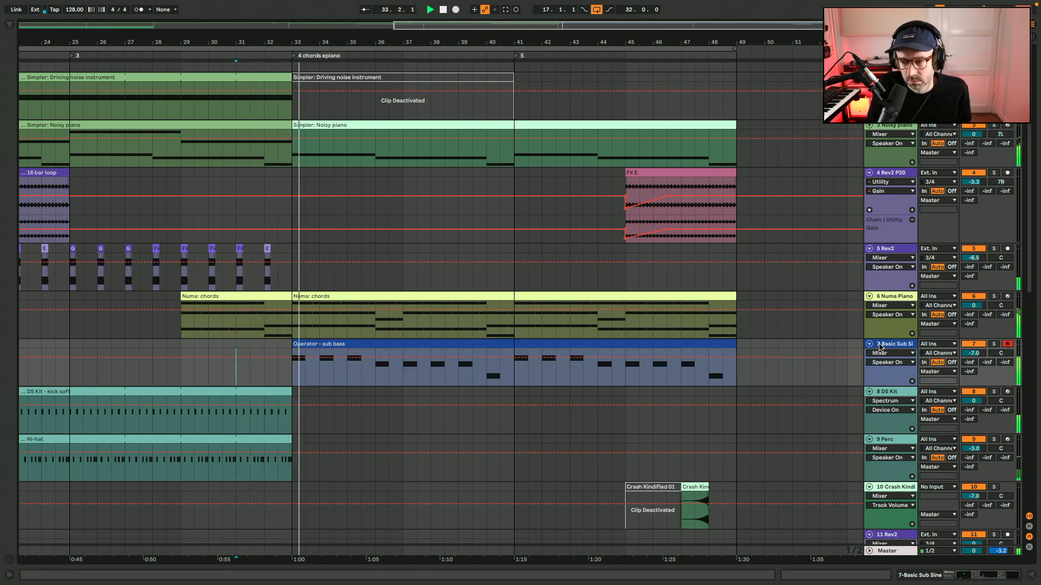
# Show the 5 Rev2 track's devices, mute the other tracks and play its stabs alone from bar 29.
pyautogui.click(203, 280)
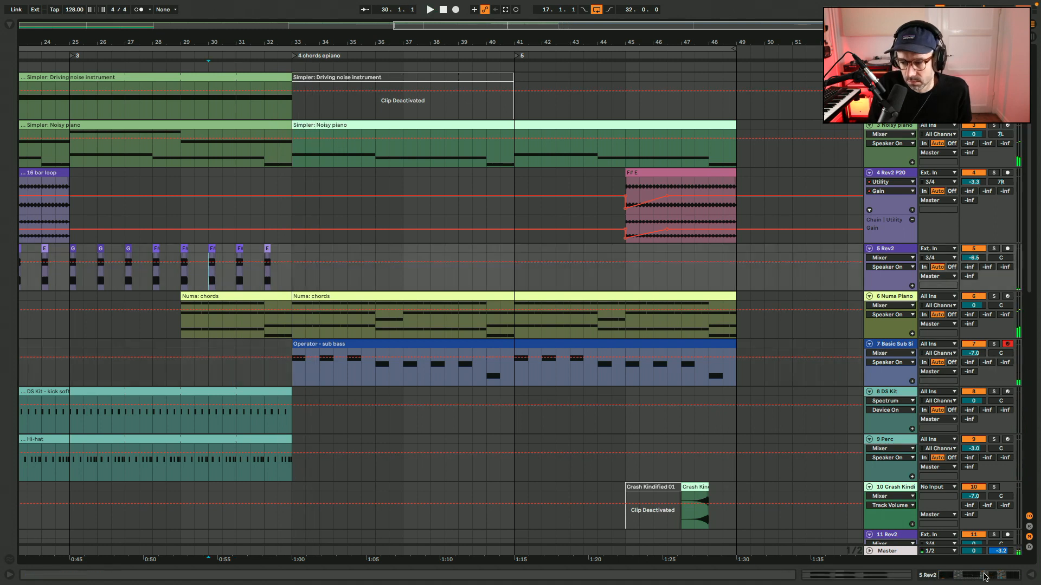
pyautogui.click(985, 578)
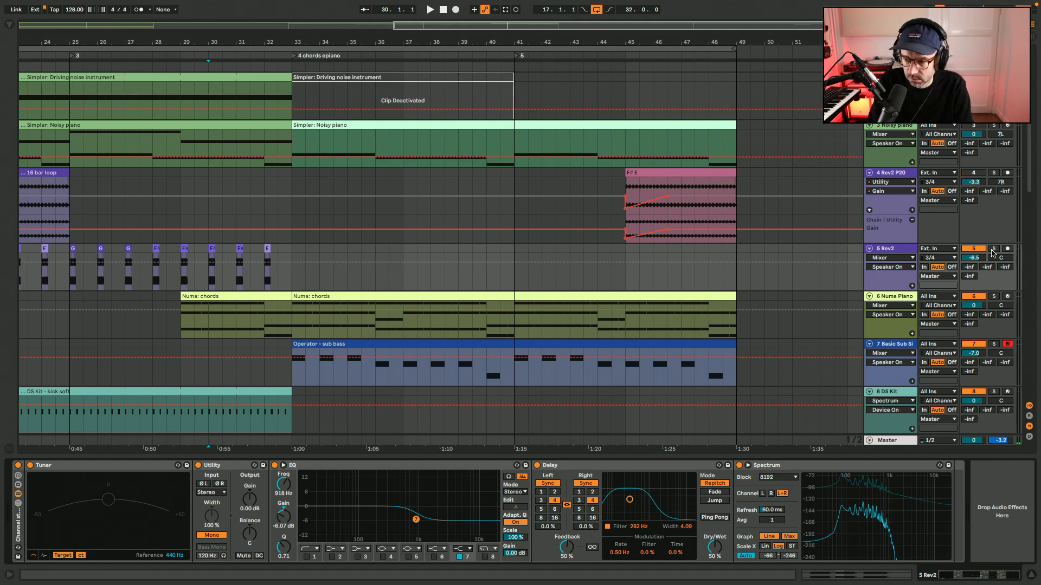
pyautogui.press('F6')
pyautogui.press('F7')
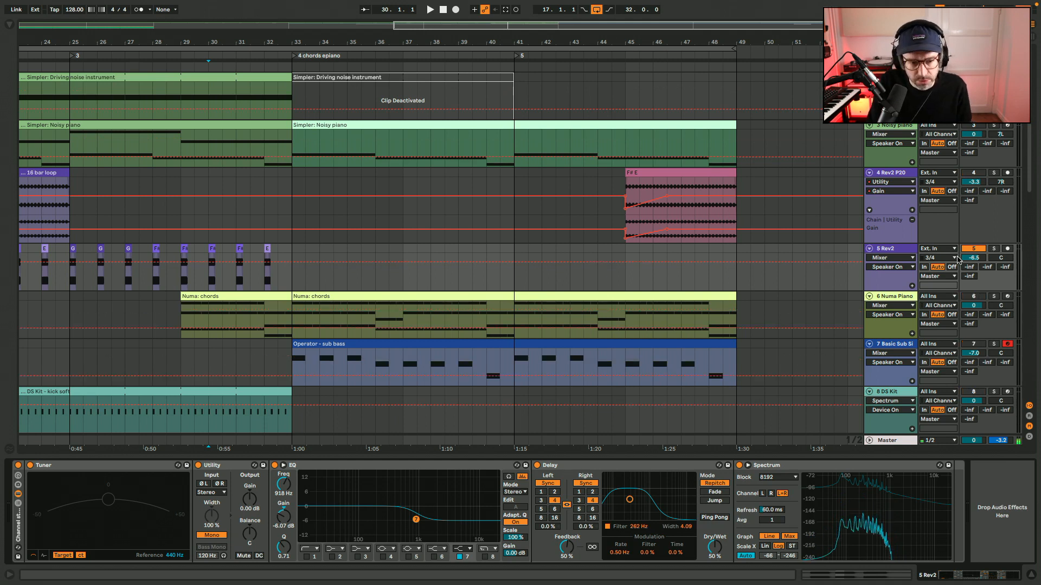
pyautogui.press('space')
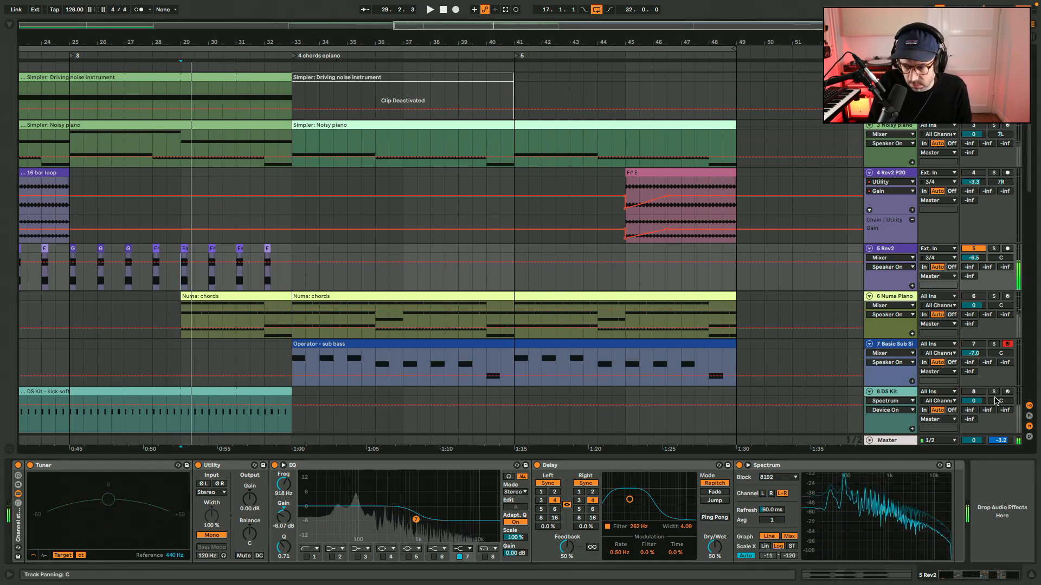
# Examine the low frequencies of the Rev2 stabs in the enlarged Spectrum display, stop playback and collapse the display.
pyautogui.scroll(-2, 996, 400)
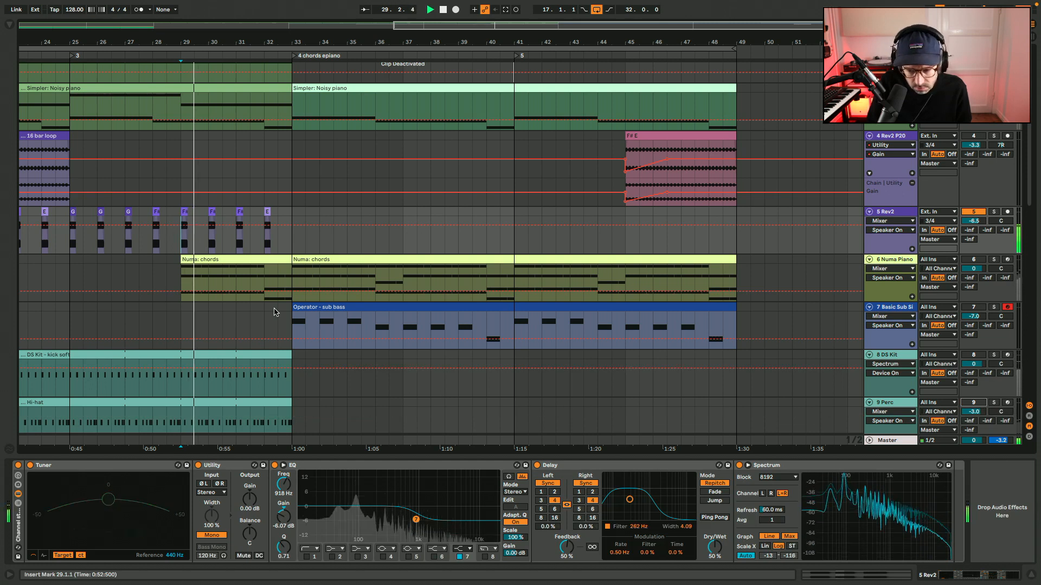
pyautogui.click(748, 466)
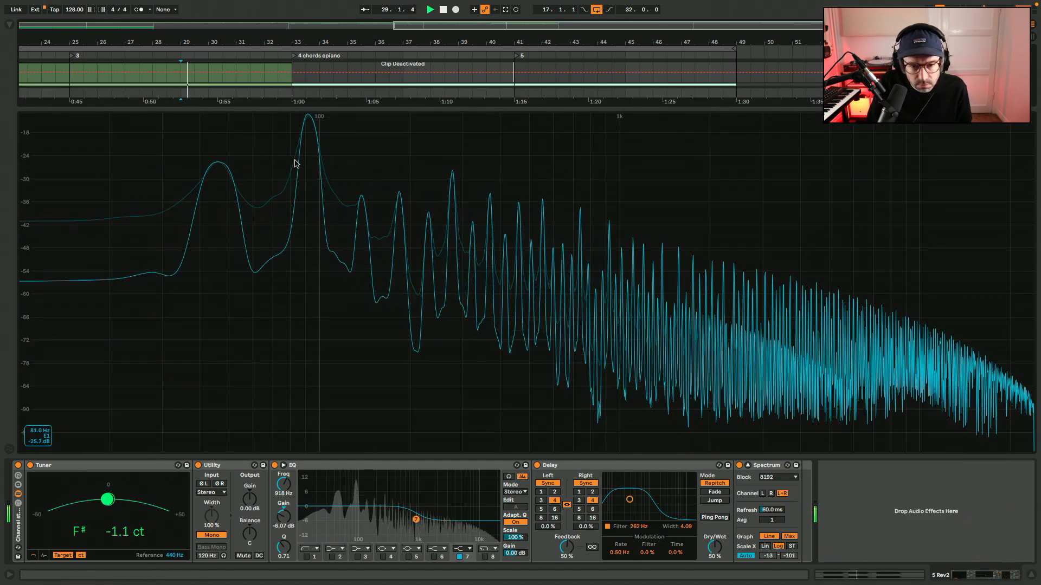
pyautogui.press('space')
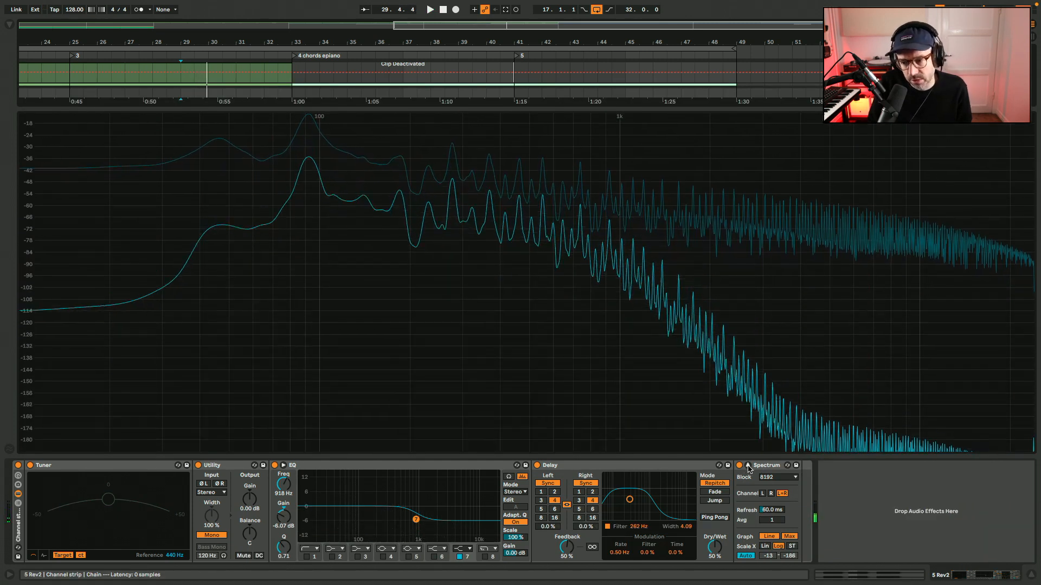
pyautogui.click(748, 465)
pyautogui.scroll(2, 331, 324)
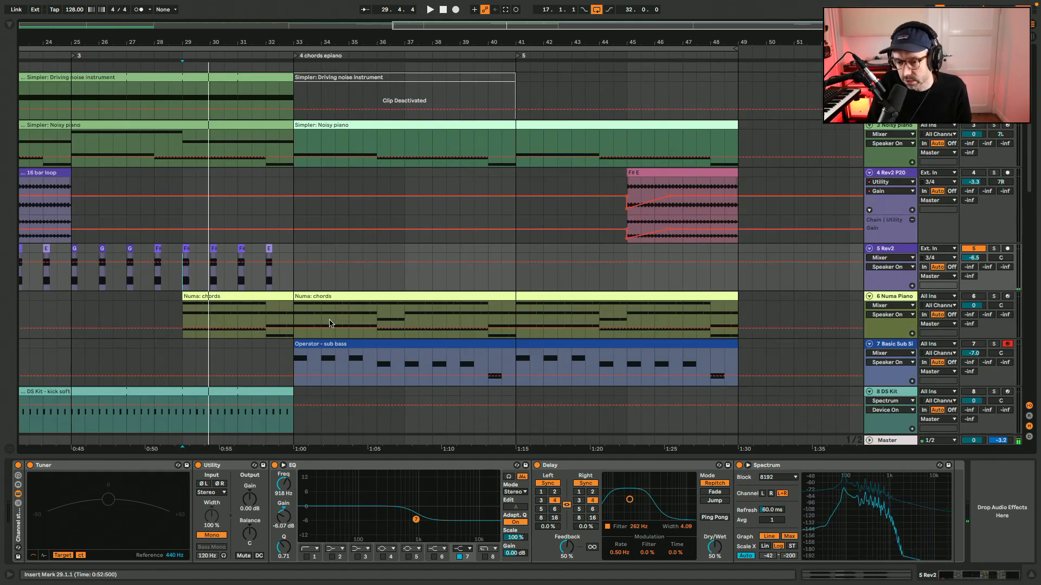
# Play from bar 29 with only the Rev2 and Basic Sub Sine tracks active to compare both basses, and stop.
pyautogui.press('space')
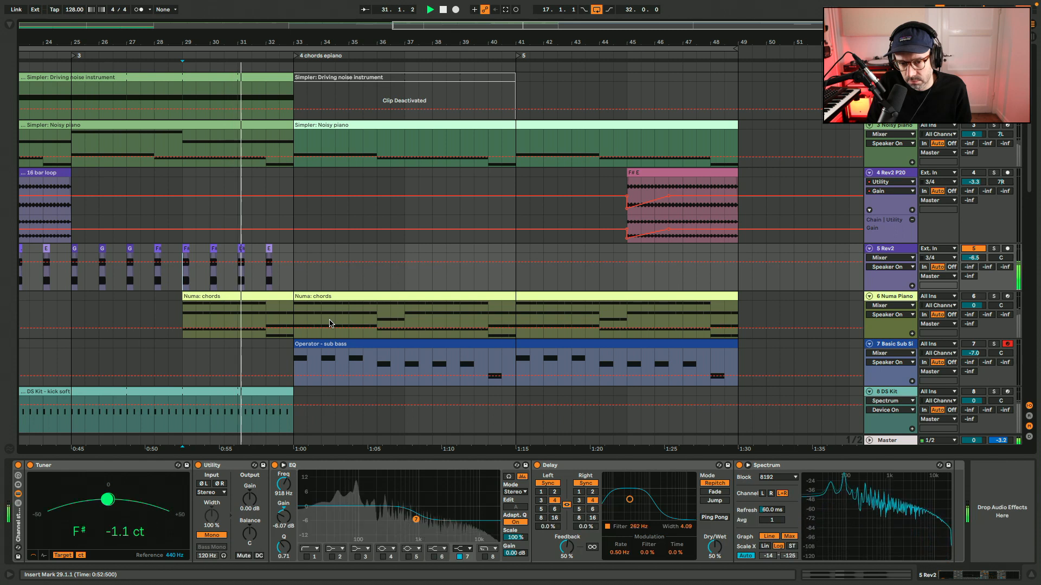
pyautogui.click(978, 345)
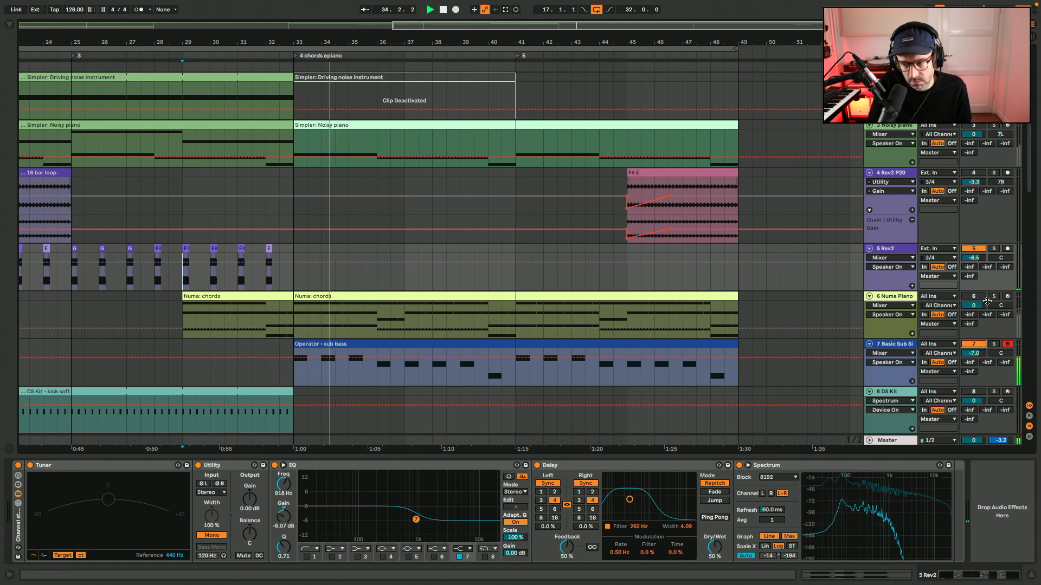
pyautogui.press('space')
# Reactivate the muted tracks, play the full mix from bar 29 and hide the device view.
pyautogui.press('F6')
pyautogui.press('F4')
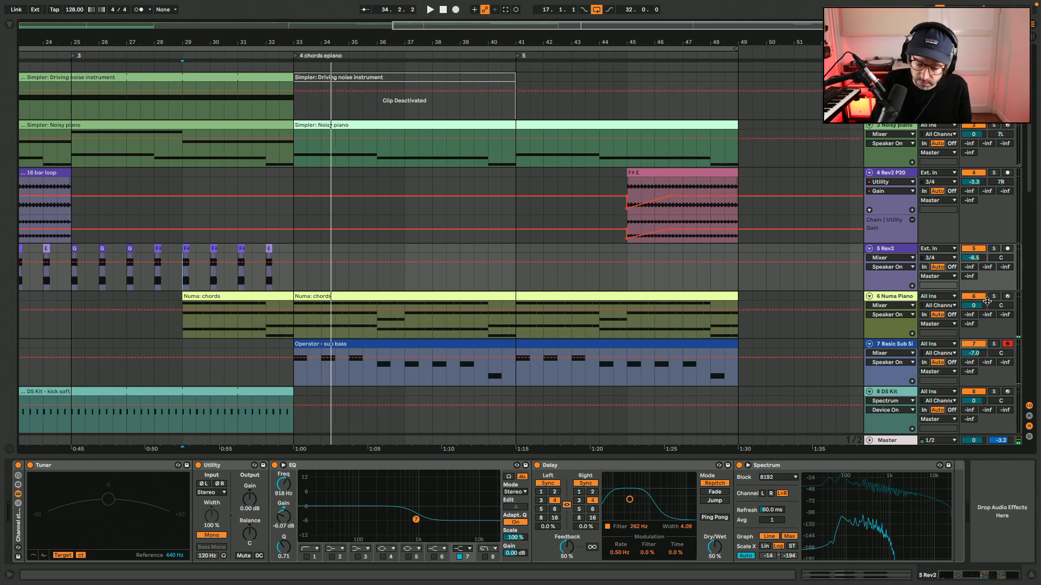
pyautogui.press('space')
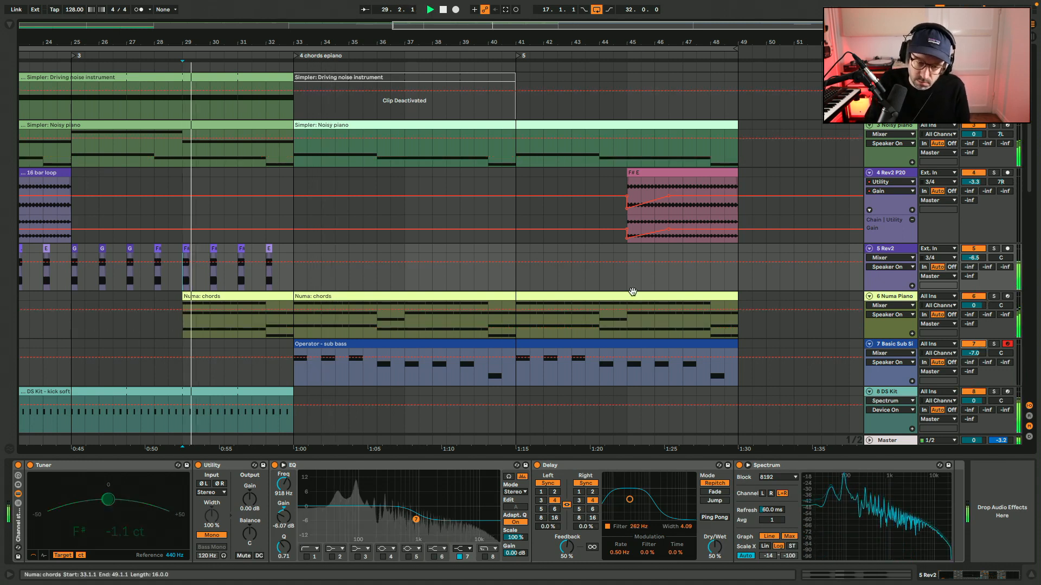
pyautogui.press('super+alt+l')
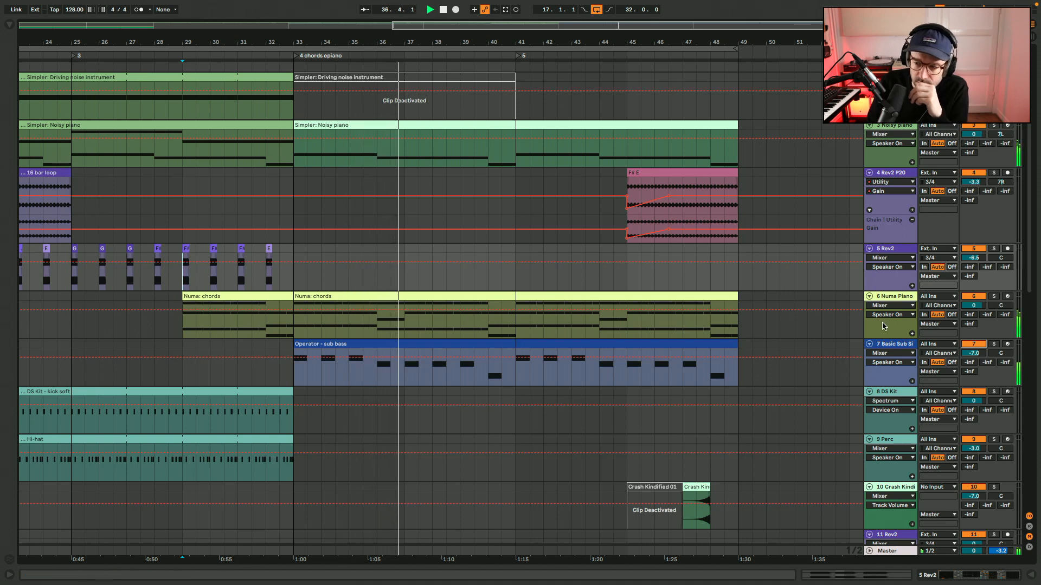
# Move the Numa Piano track above the Rev2 stab track and rename the stab track "Rev2 bass".
pyautogui.moveTo(886, 297); pyautogui.dragTo(886, 259)
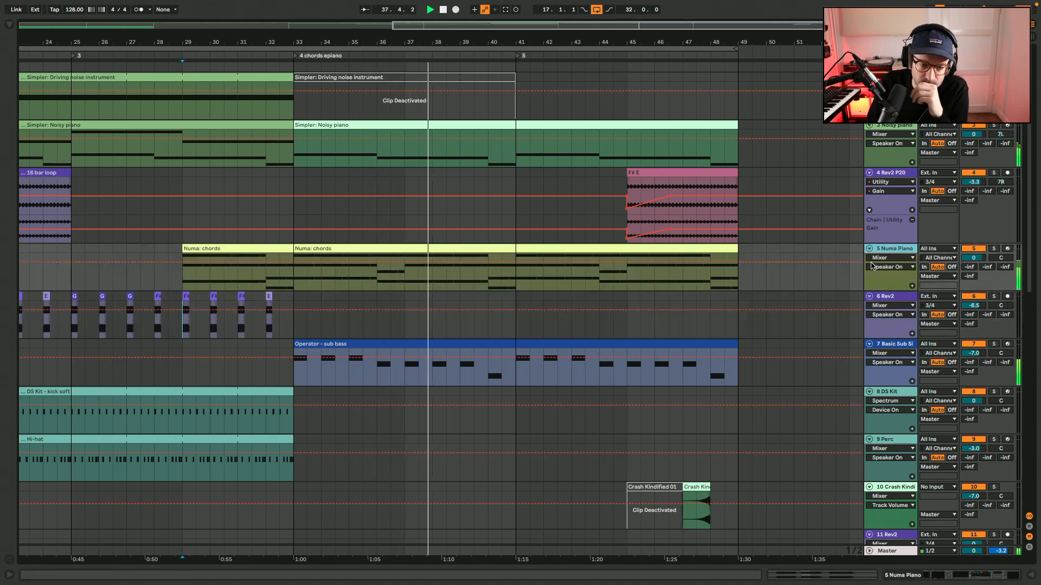
pyautogui.hscroll(-10, 584, 272)
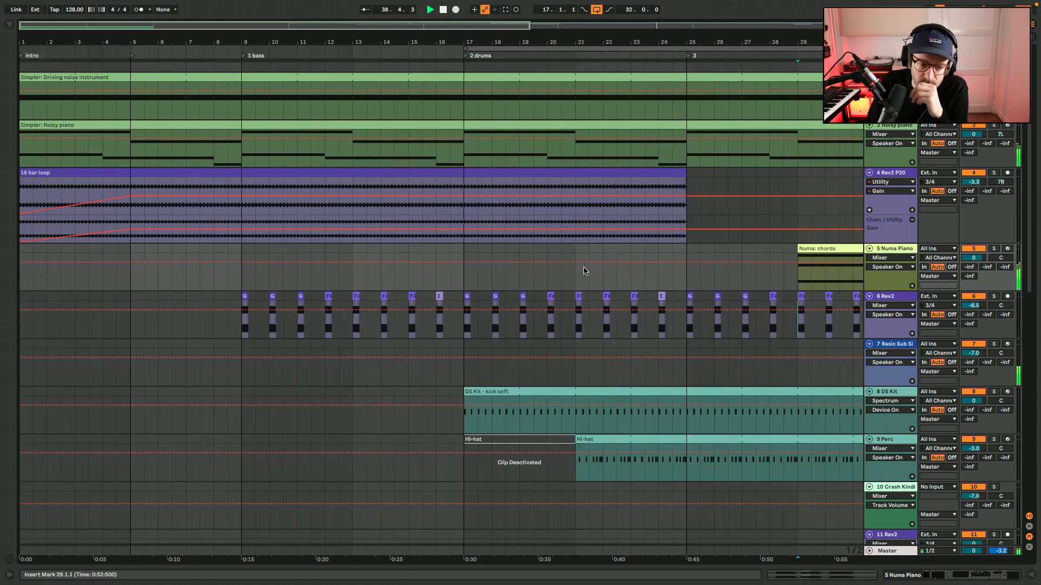
pyautogui.click(899, 297)
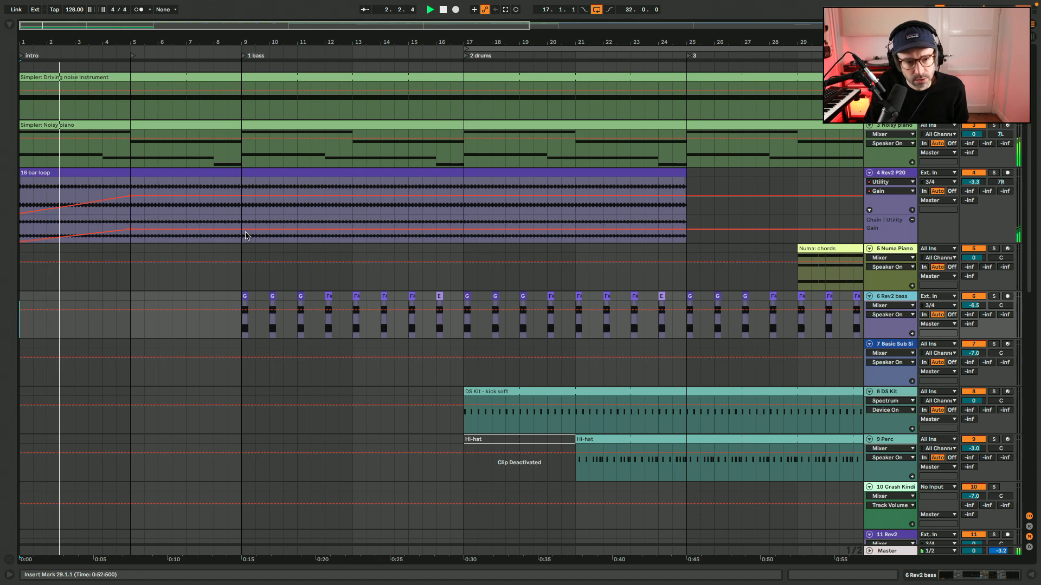
# Shift the Utility gain fade-in on the Rev2 P20 track so that it rises from bar 5 to bar 9.
pyautogui.click(135, 233)
pyautogui.moveTo(135, 231); pyautogui.dragTo(131, 242)
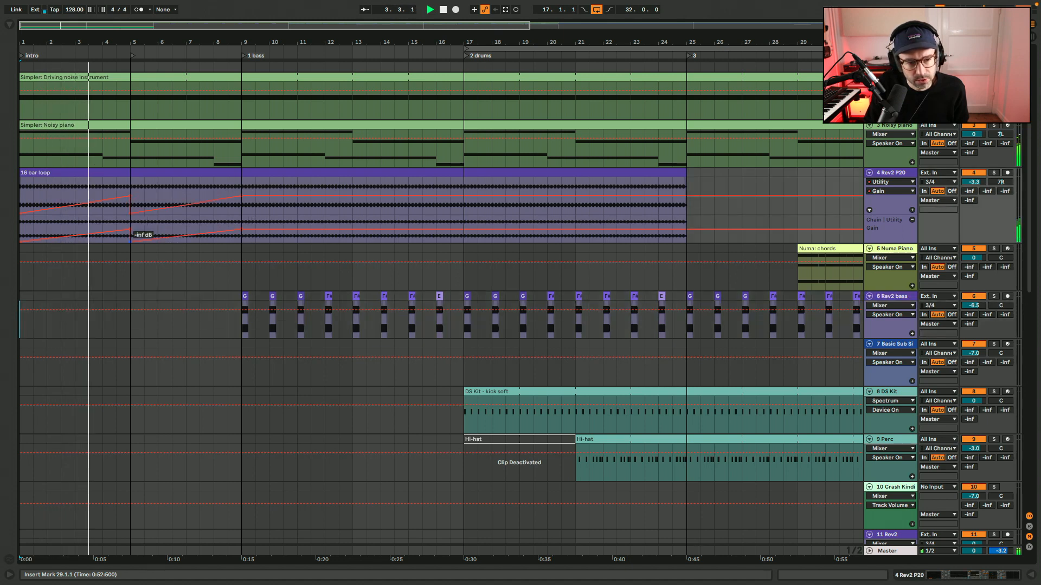
pyautogui.click(131, 227)
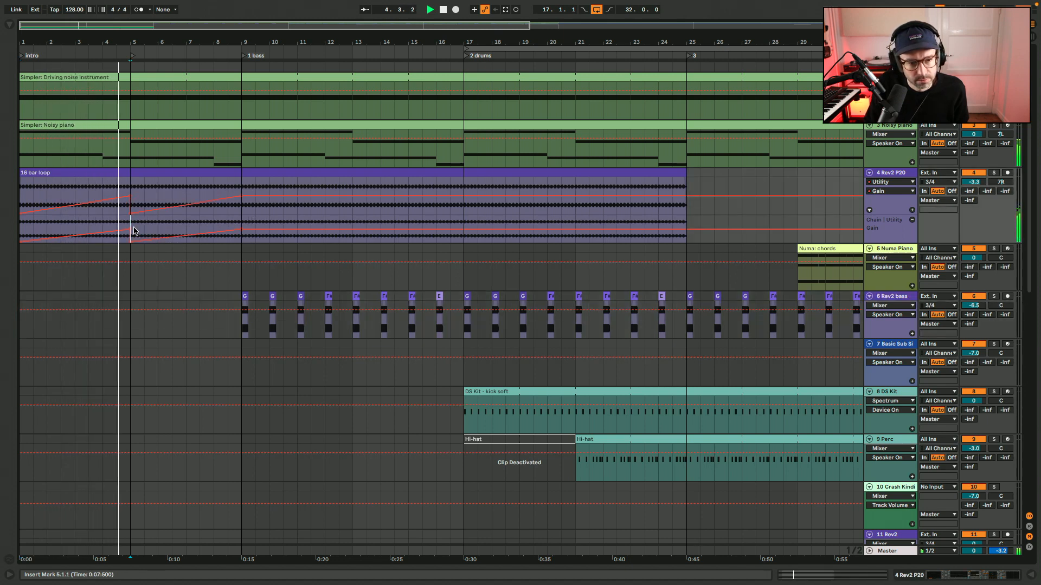
pyautogui.click(131, 229)
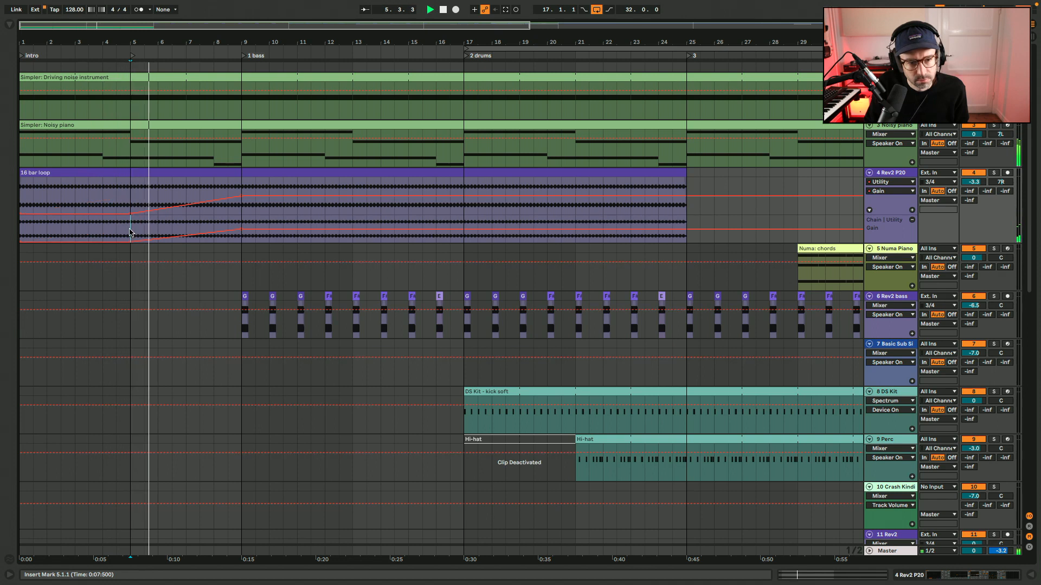
pyautogui.moveTo(130, 232); pyautogui.dragTo(257, 229)
pyautogui.click(129, 229)
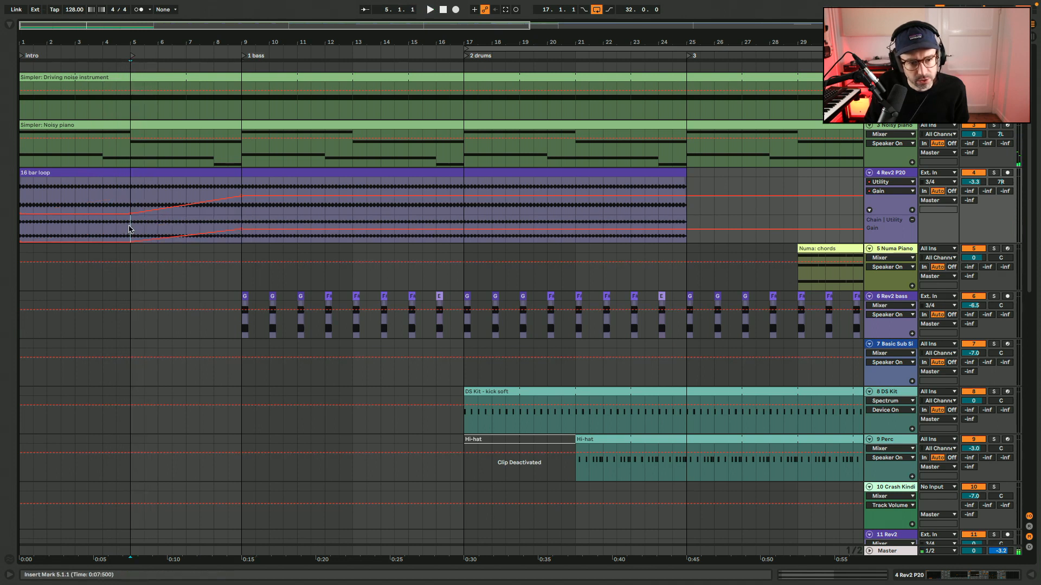
# Deactivate the 16 bar loop between bars 1 and 5 and play the arrangement from the start.
pyautogui.moveTo(131, 228); pyautogui.dragTo(2, 222)
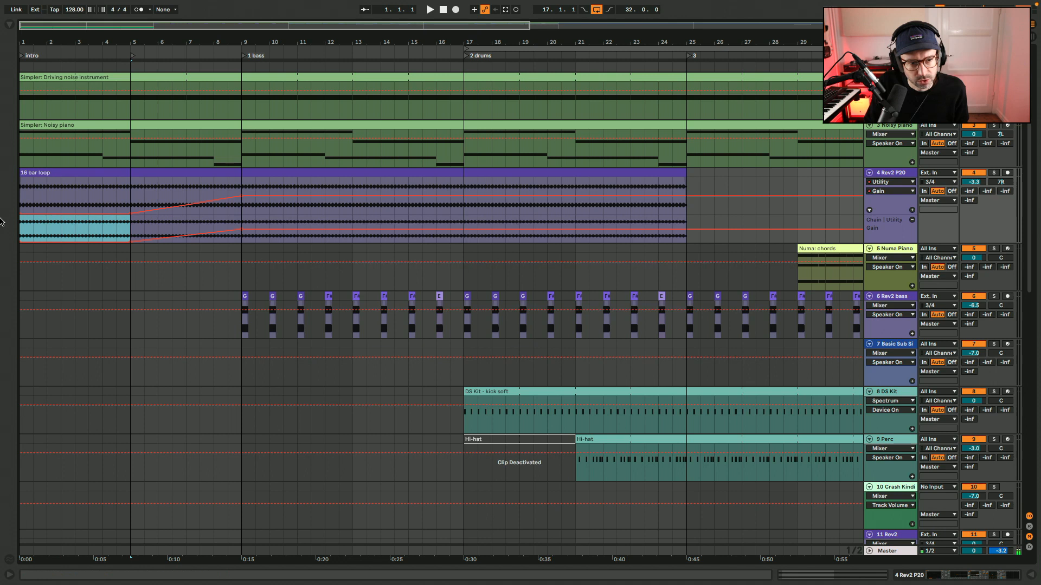
pyautogui.press('0')
pyautogui.press('Left')
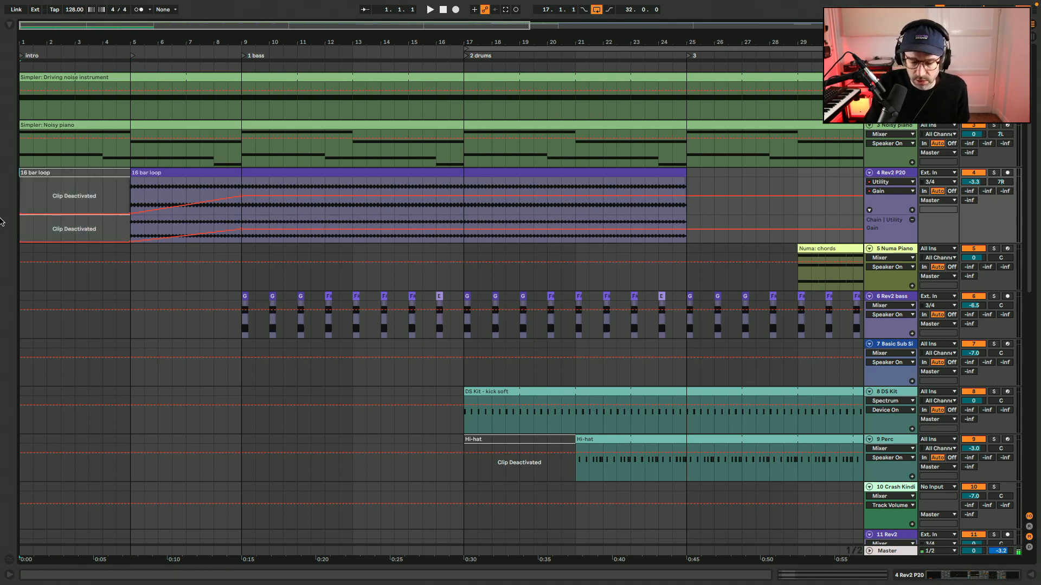
pyautogui.click(95, 171)
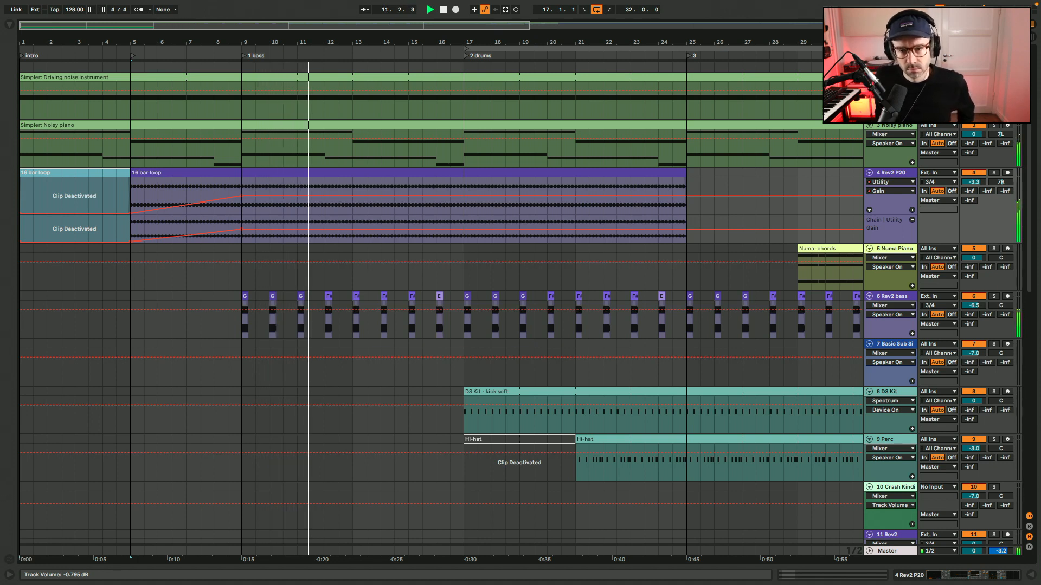
# Stop playback and insert eight bars of empty time at bar 33, before the 4 chords epiano section.
pyautogui.press('w')
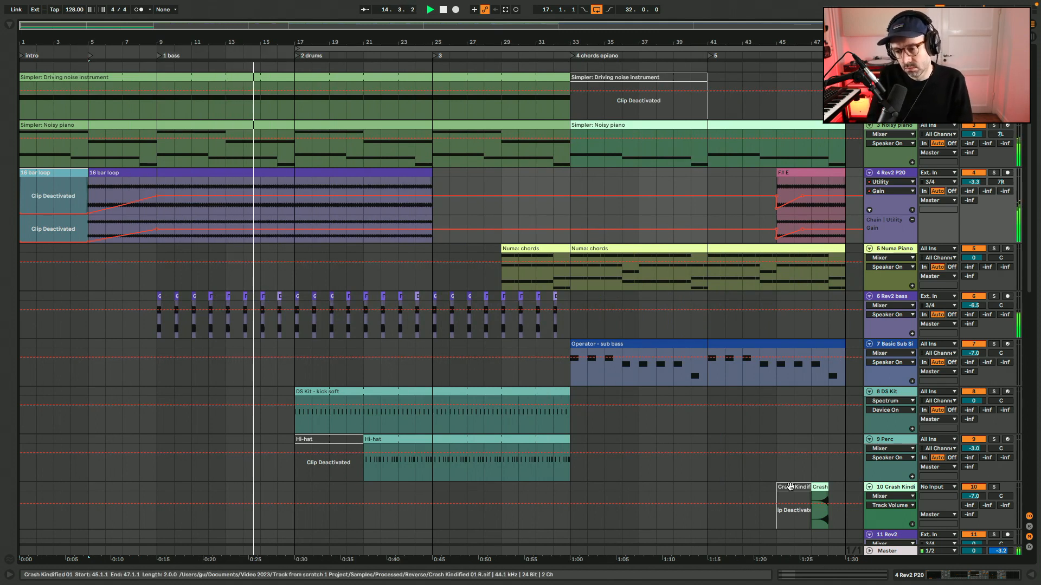
pyautogui.click(810, 470)
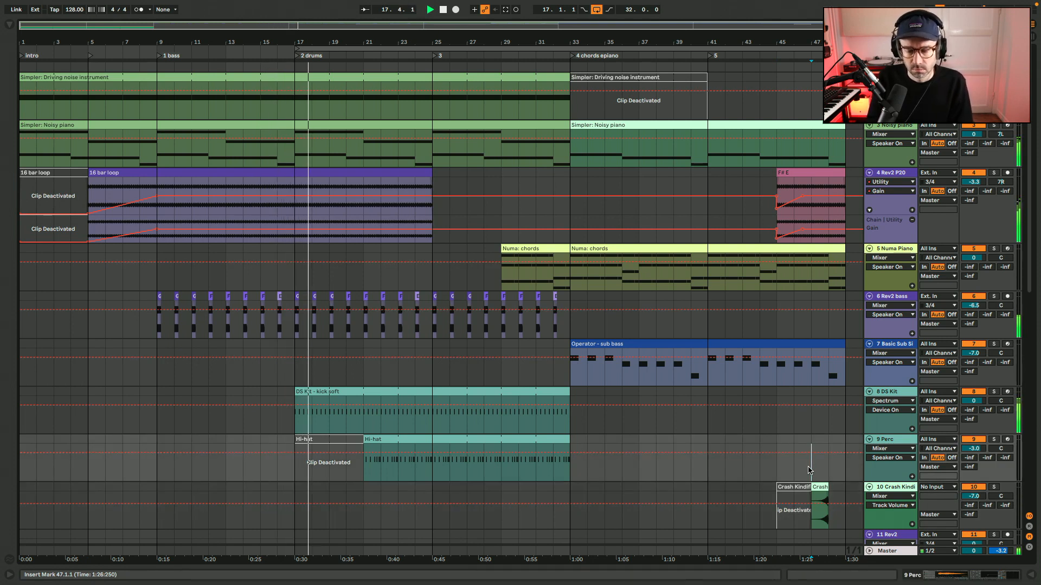
pyautogui.click(570, 332)
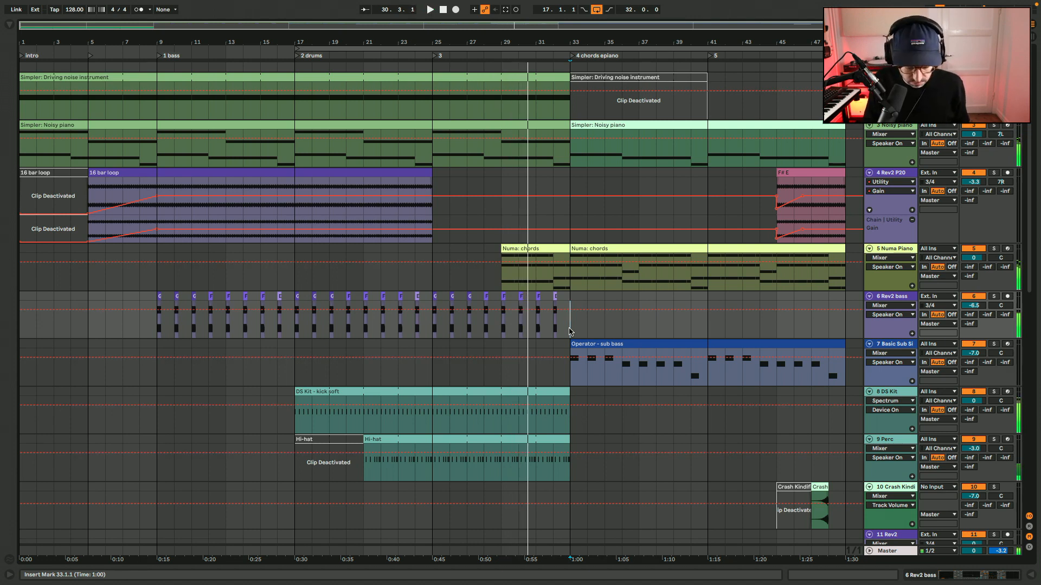
pyautogui.press('super+i')
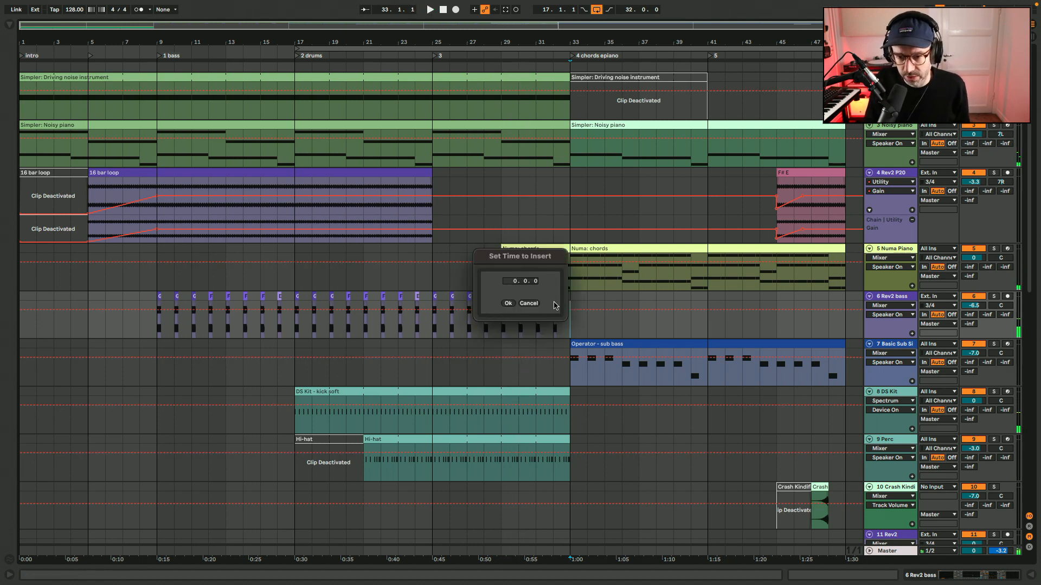
pyautogui.click(509, 303)
pyautogui.press('super+i')
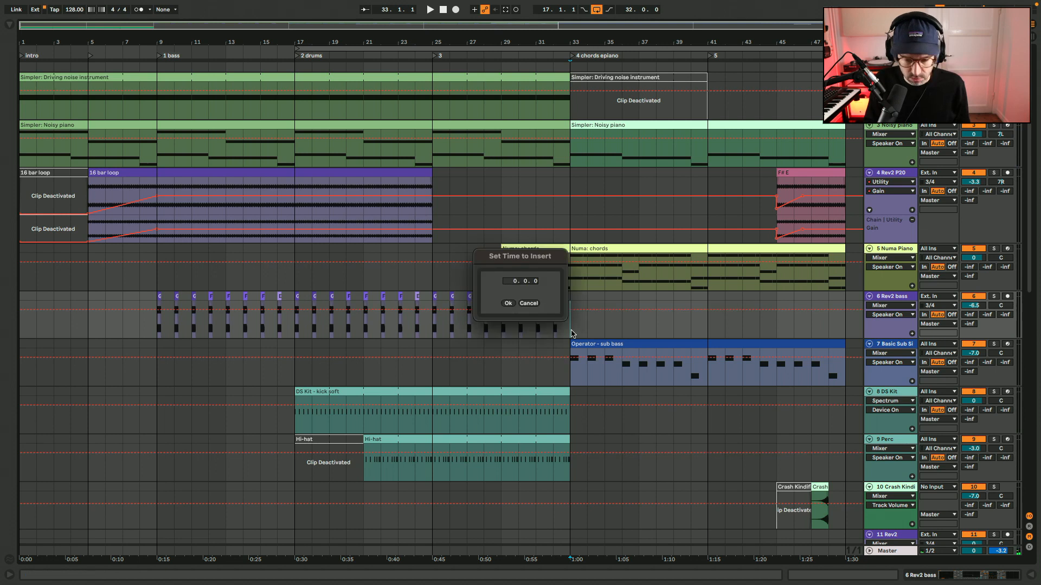
pyautogui.click(508, 304)
# Extend the second Numa chords clip back to bar 29 and add a locator named "main loop" at bar 33.
pyautogui.moveTo(569, 251); pyautogui.dragTo(504, 251)
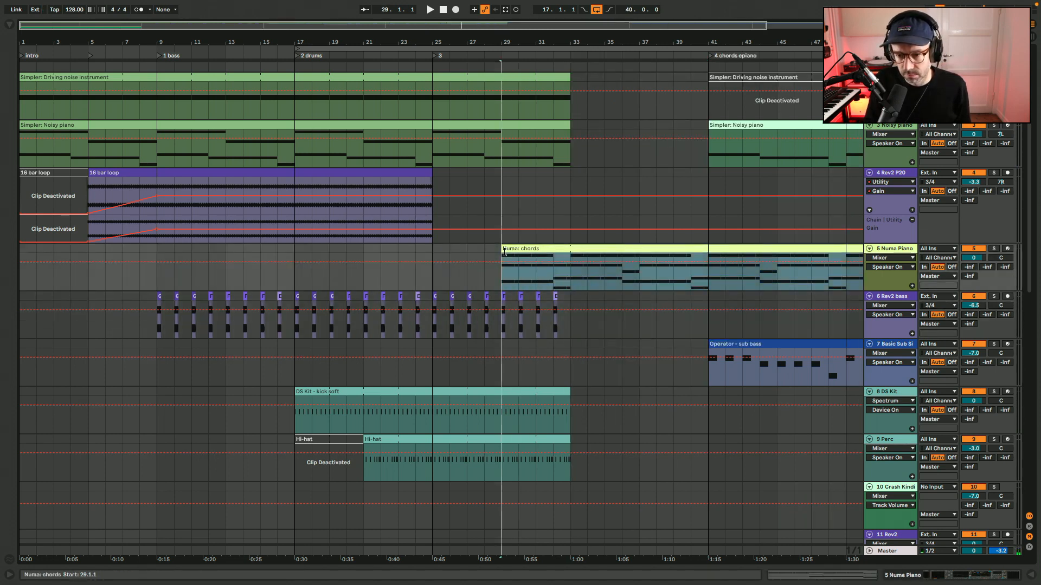
pyautogui.click(571, 157)
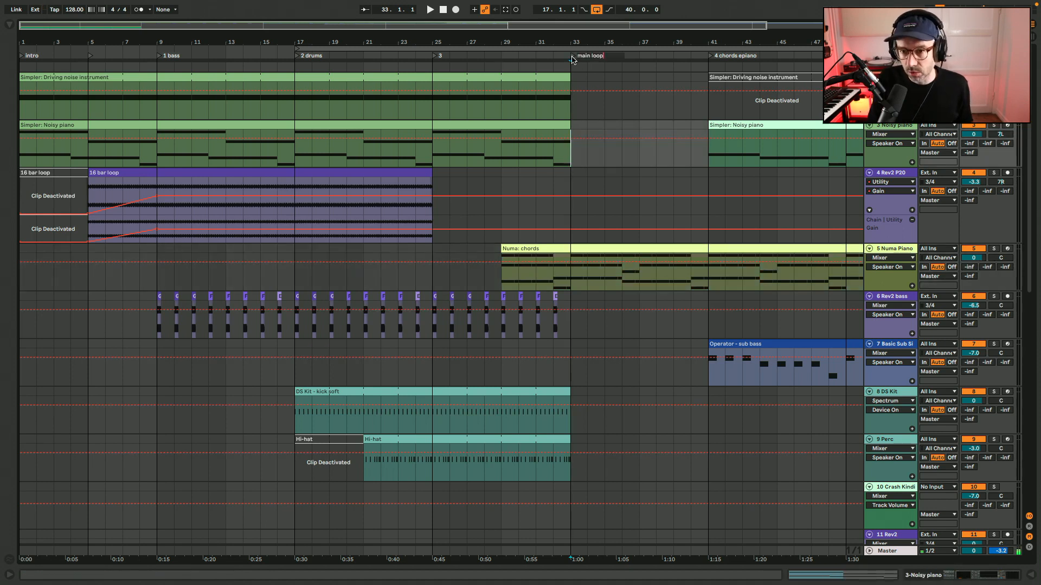
# Fill bars 33 to 41 by extending the Driving noise, Noisy piano, kick and hi-hat clips and duplicating eight bars of Rev2 bass stabs.
pyautogui.moveTo(564, 76); pyautogui.dragTo(708, 77)
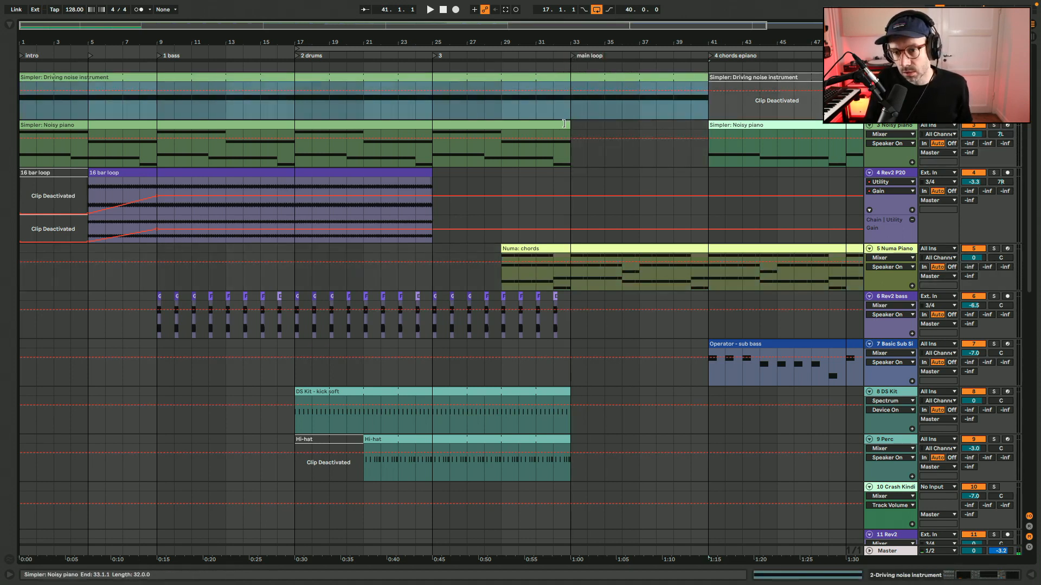
pyautogui.moveTo(564, 124); pyautogui.dragTo(685, 125)
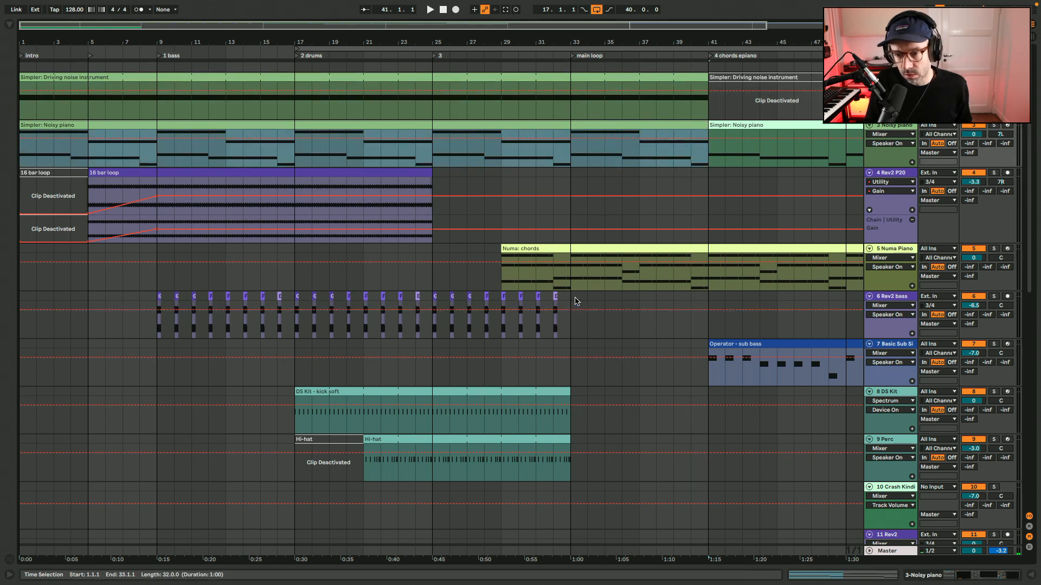
pyautogui.moveTo(572, 315); pyautogui.dragTo(434, 315)
pyautogui.hotkey('ctrl', 'd')
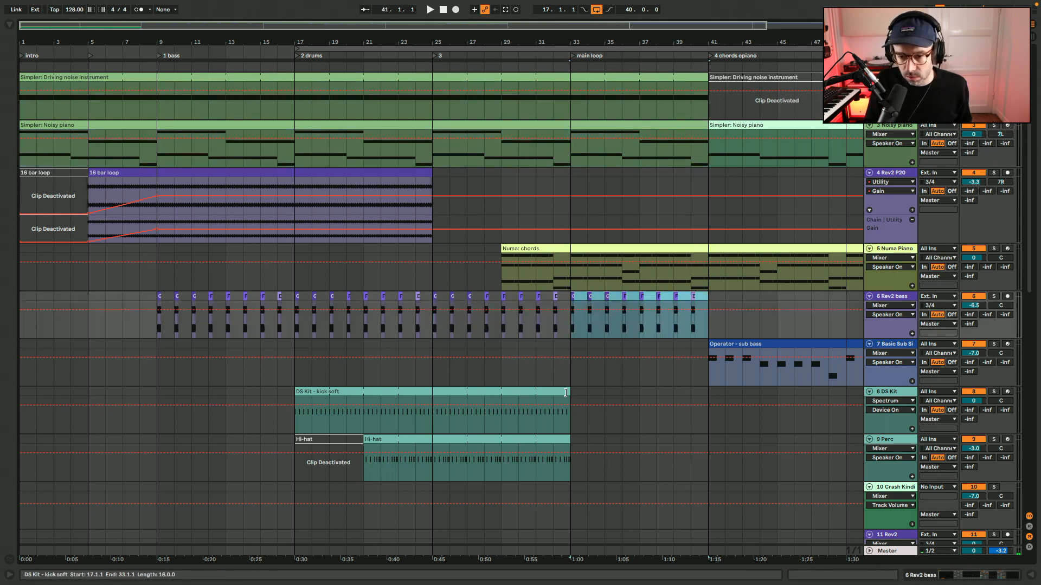
pyautogui.moveTo(565, 393); pyautogui.dragTo(706, 400)
pyautogui.moveTo(570, 442); pyautogui.dragTo(716, 448)
# Play the transition into the main loop section from bar 31.
pyautogui.click(541, 375)
pyautogui.press('space')
pyautogui.hscroll(5, 541, 375)
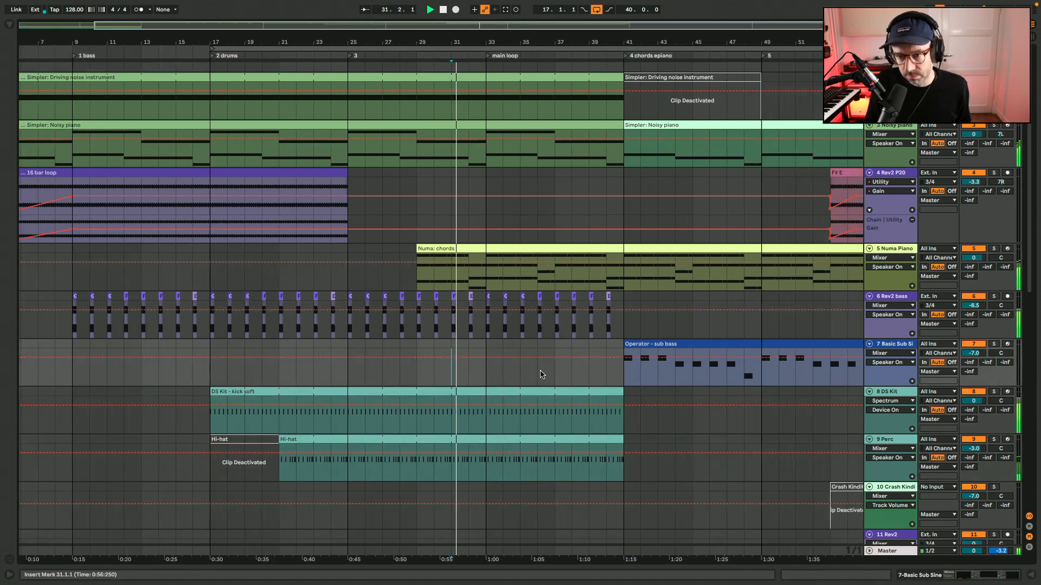
pyautogui.moveTo(713, 28); pyautogui.dragTo(715, 44)
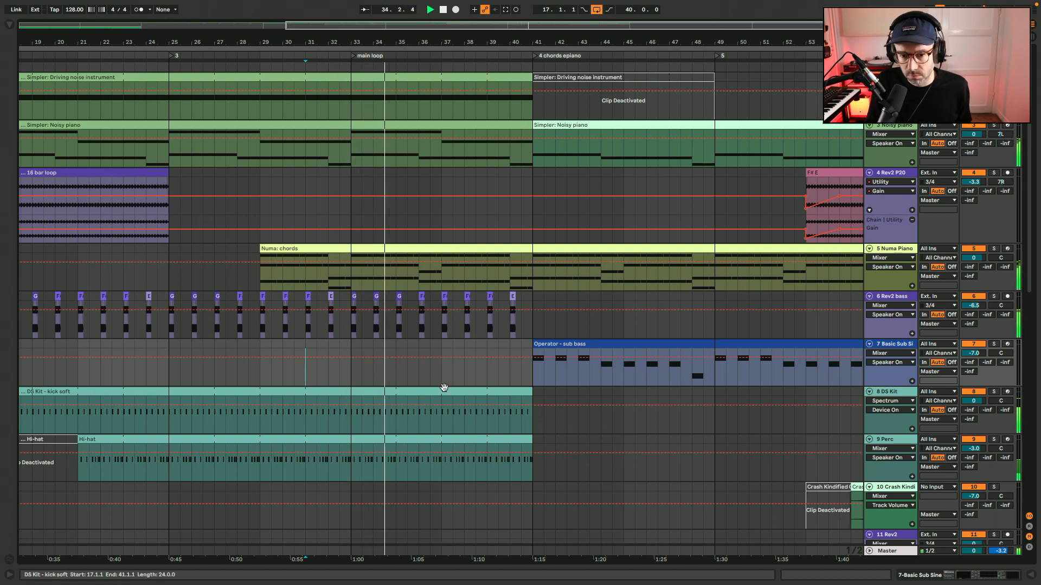
# Stop playback and move the Perc track from the Drums group to directly above the Crash Kindified track.
pyautogui.scroll(-3, 407, 406)
pyautogui.click(349, 437)
pyautogui.scroll(-13, 859, 467)
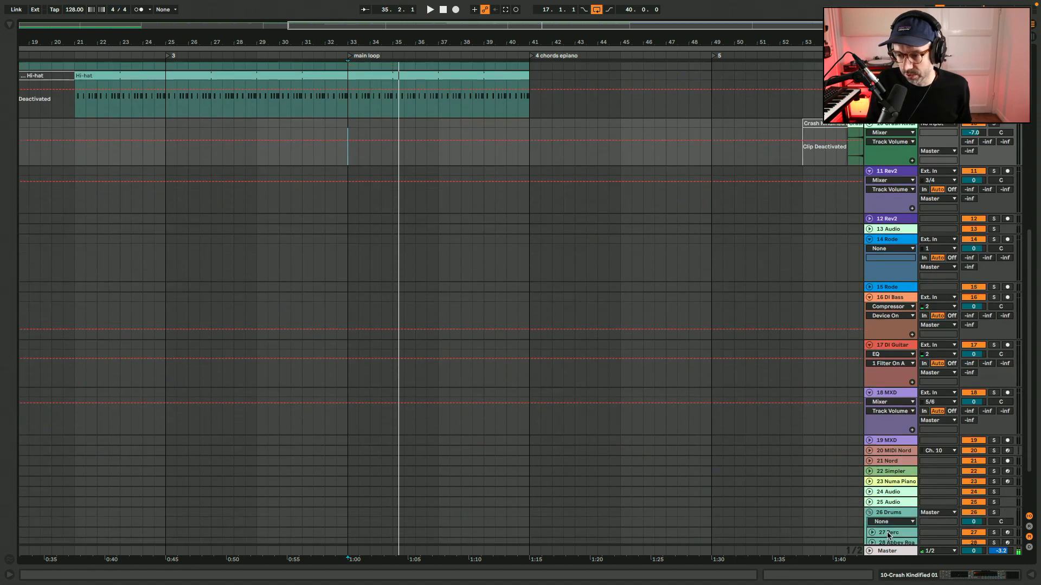
pyautogui.moveTo(889, 535); pyautogui.dragTo(898, 126)
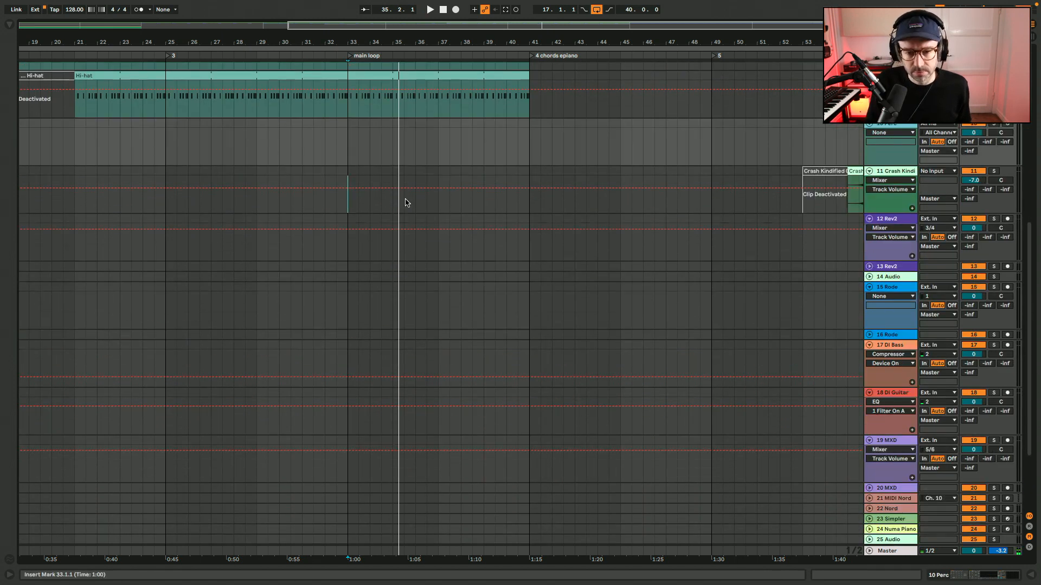
# Create an empty MIDI clip on the 10 Perc track from bar 33 to bar 41.
pyautogui.press('w')
pyautogui.moveTo(120, 124); pyautogui.dragTo(590, 124)
pyautogui.scroll(14, 591, 124)
pyautogui.hscroll(4, 591, 123)
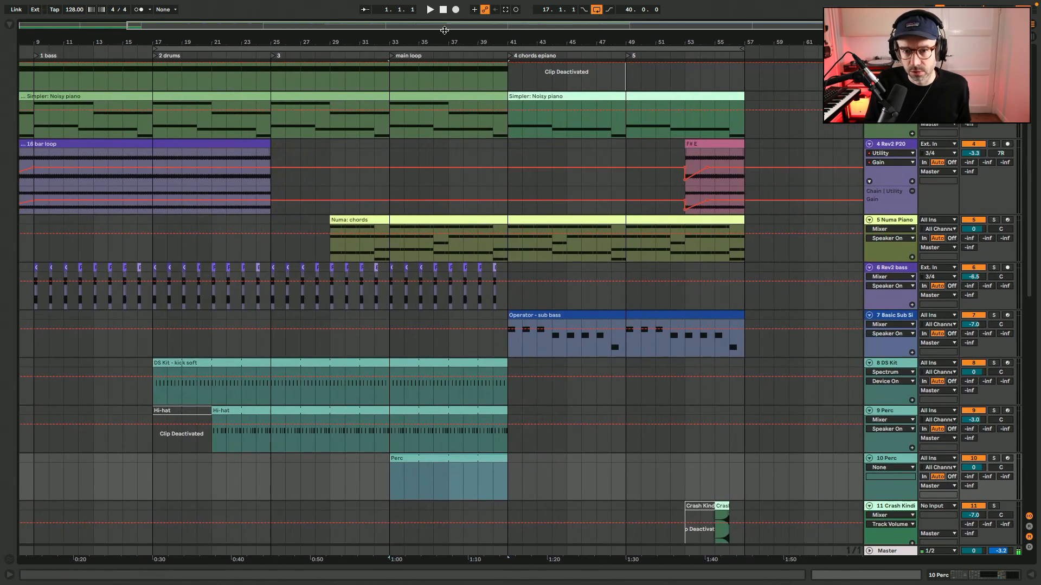
# Set the arrangement loop to the new Perc clip, covering the eight bars from bar 33.
pyautogui.moveTo(329, 42); pyautogui.dragTo(329, 76)
pyautogui.moveTo(449, 29); pyautogui.dragTo(541, 29)
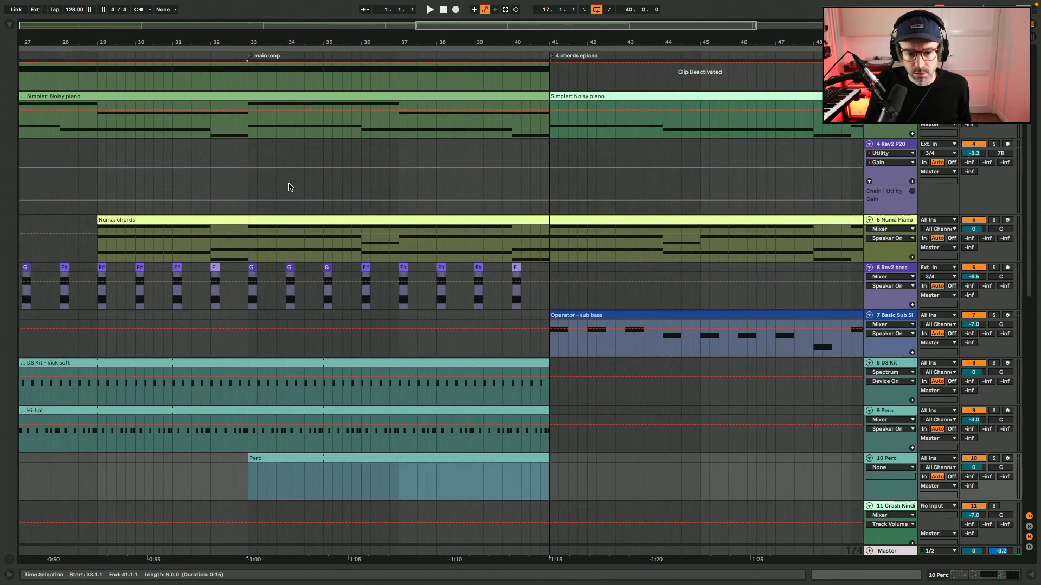
pyautogui.hotkey('ctrl', 'l')
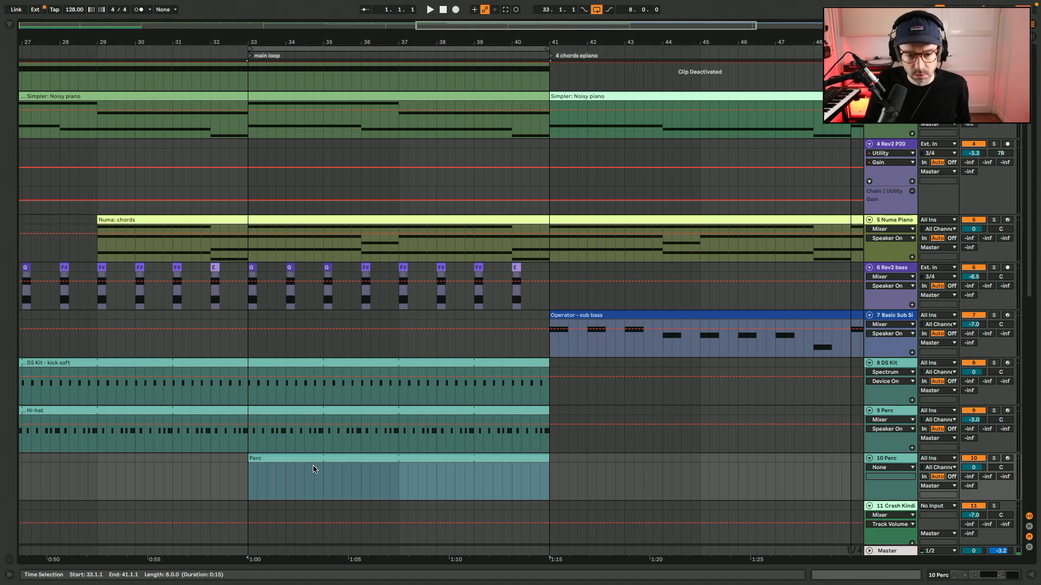
# Load the 707 Core Kit drum rack onto the 10 Perc track and open its empty Perc clip for note editing.
pyautogui.click(979, 576)
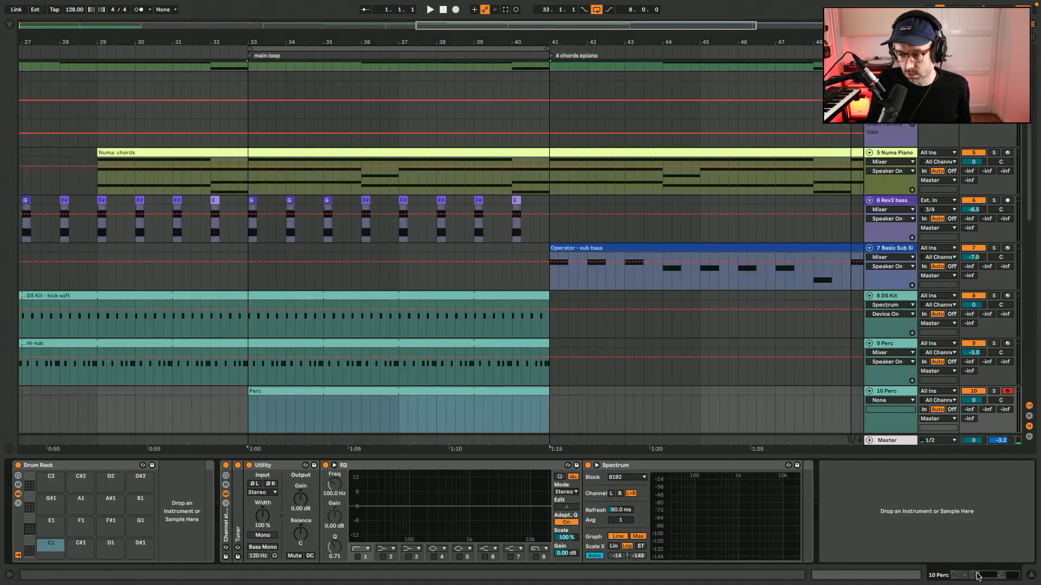
pyautogui.click(9, 25)
pyautogui.scroll(-5, 441, 198)
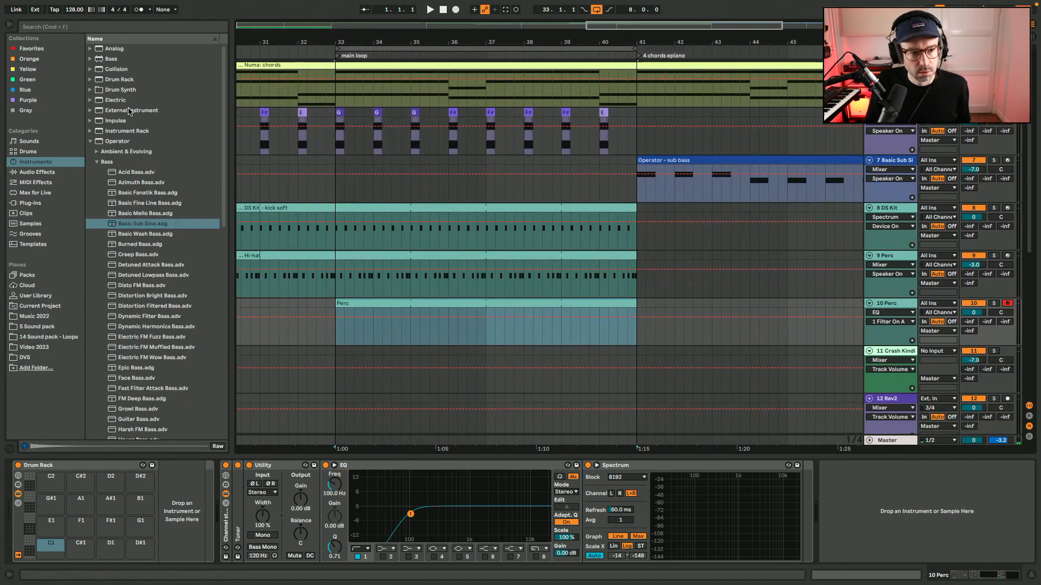
pyautogui.click(28, 151)
pyautogui.scroll(1, 101, 108)
pyautogui.click(98, 100)
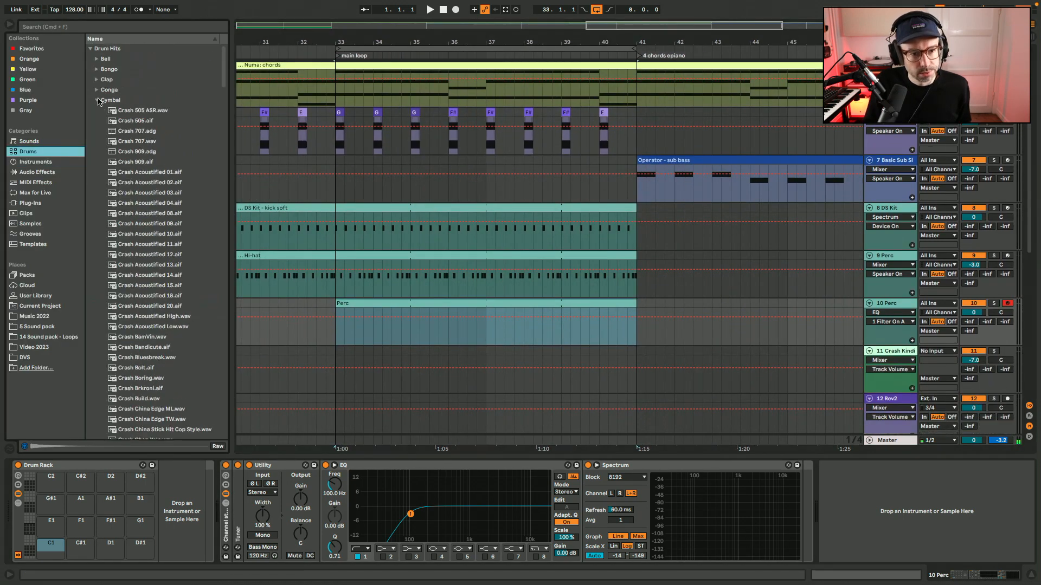
pyautogui.click(90, 48)
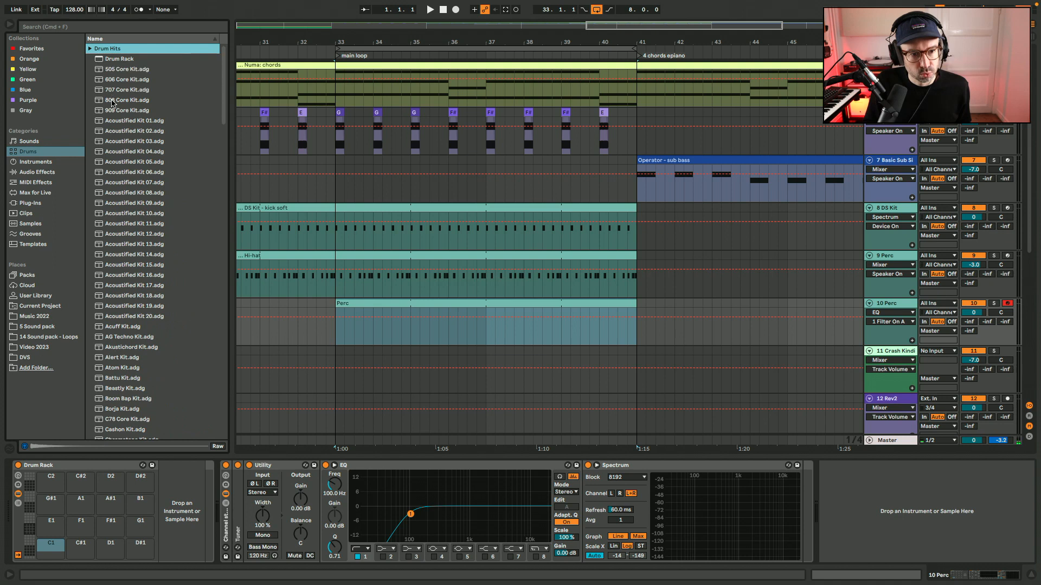
pyautogui.moveTo(116, 93); pyautogui.dragTo(394, 334)
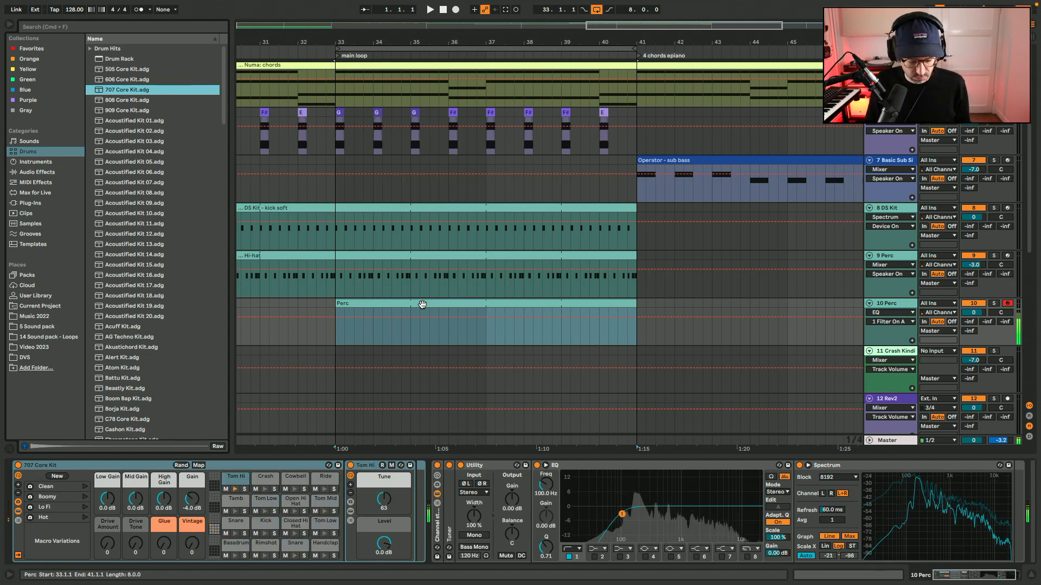
pyautogui.doubleClick(422, 304)
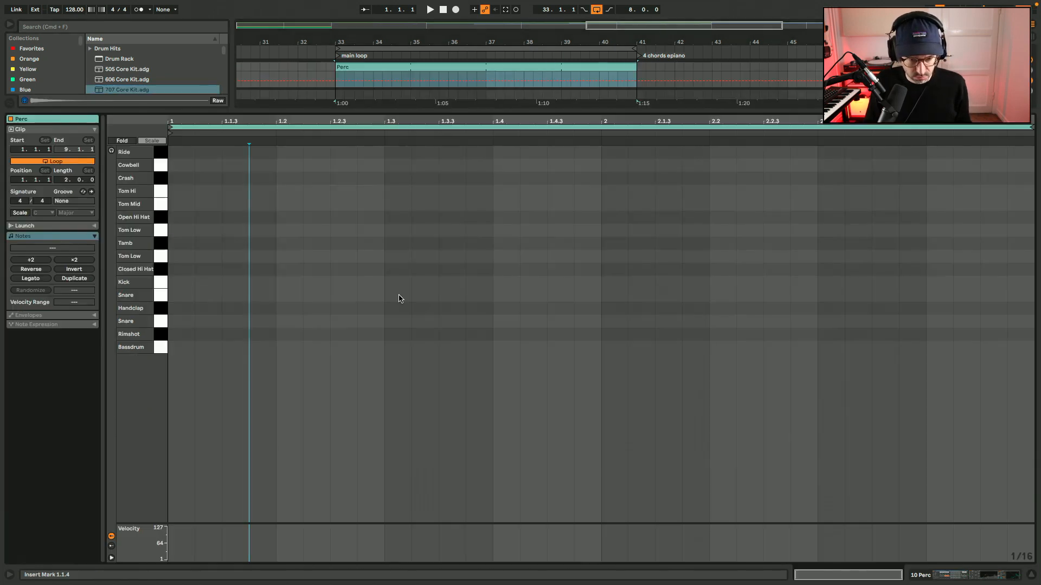
# Add tambourine notes on beats 2 and 4 of both bars in the two-bar Perc clip.
pyautogui.doubleClick(298, 246)
pyautogui.moveTo(372, 242); pyautogui.dragTo(168, 257)
pyautogui.press('super+d')
pyautogui.press('super+d')
pyautogui.press('super+d')
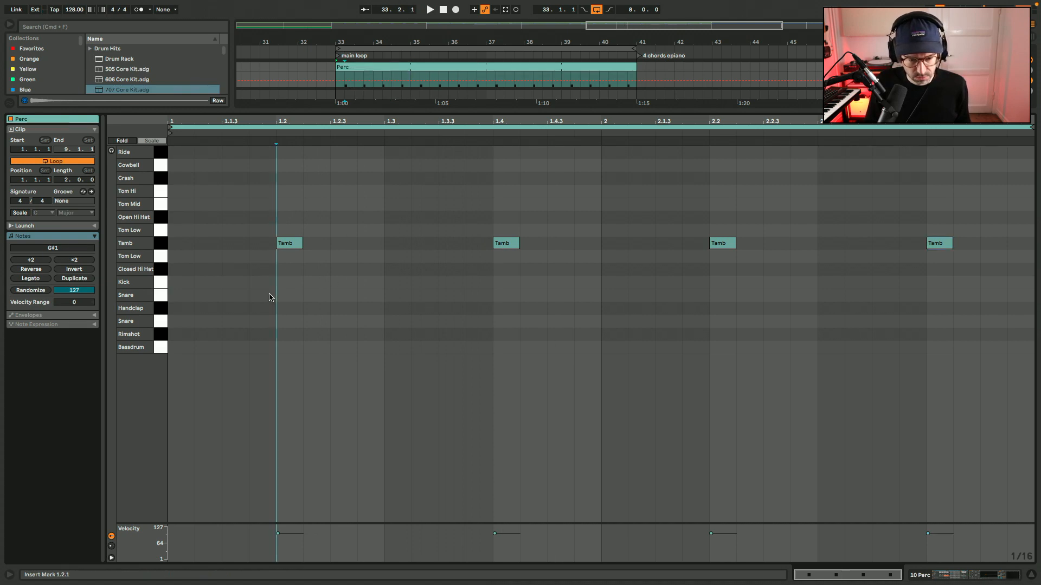
# Program sixteenth-note snare hits on the E1 row at 1.1.3, 1.2.3, 1.3.3, 1.4.3 and 1.4.4.
pyautogui.doubleClick(269, 295)
pyautogui.doubleClick(362, 295)
pyautogui.moveTo(362, 296); pyautogui.dragTo(579, 296)
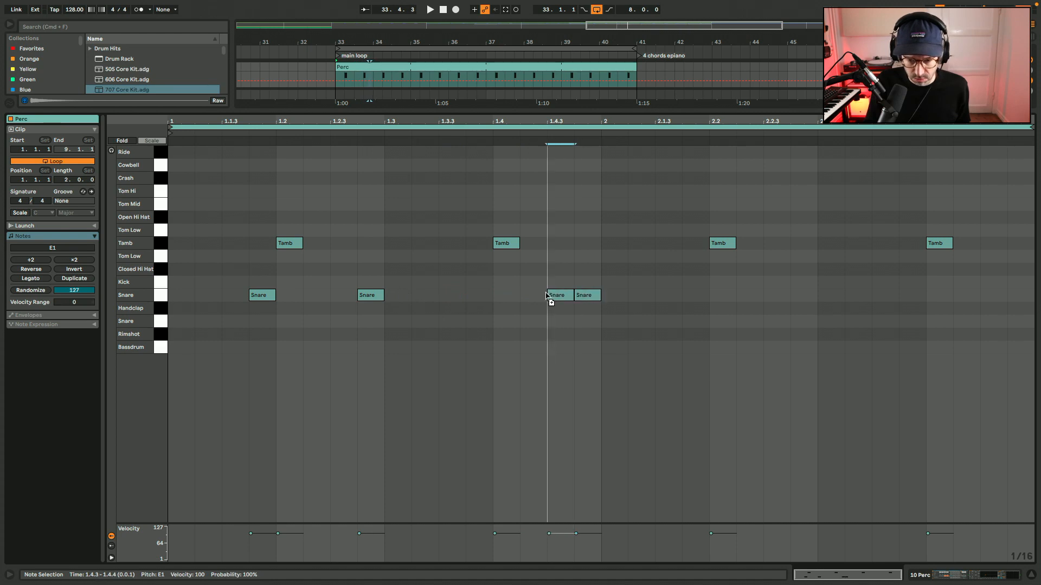
pyautogui.moveTo(370, 296); pyautogui.dragTo(453, 299)
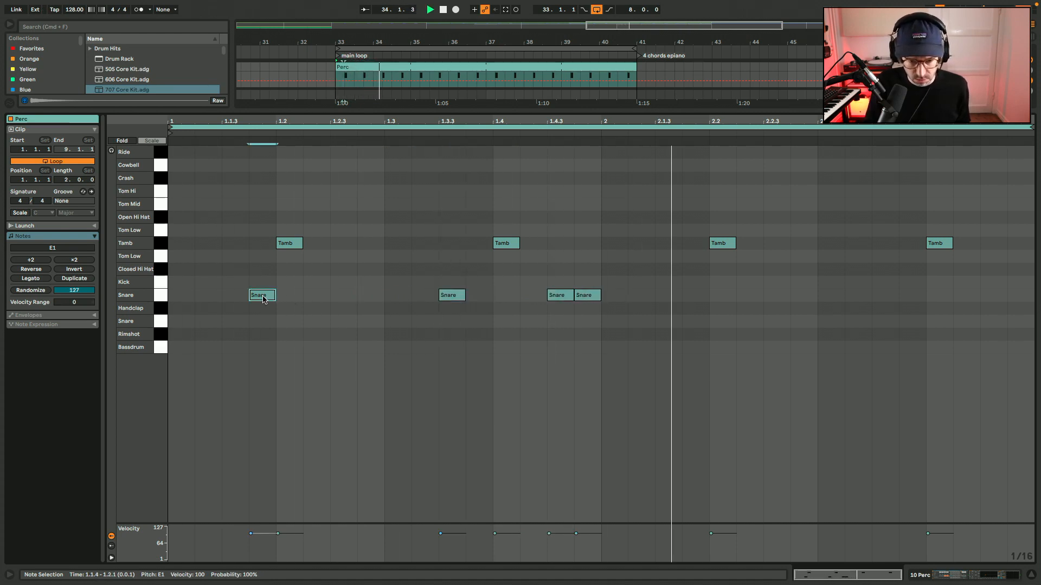
pyautogui.moveTo(266, 297); pyautogui.dragTo(239, 297)
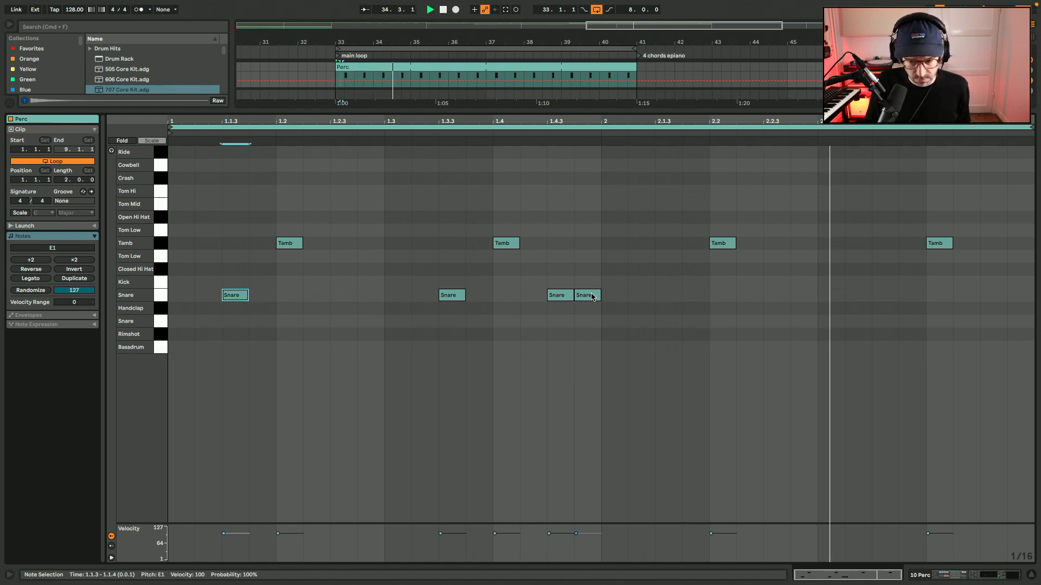
pyautogui.doubleClick(339, 297)
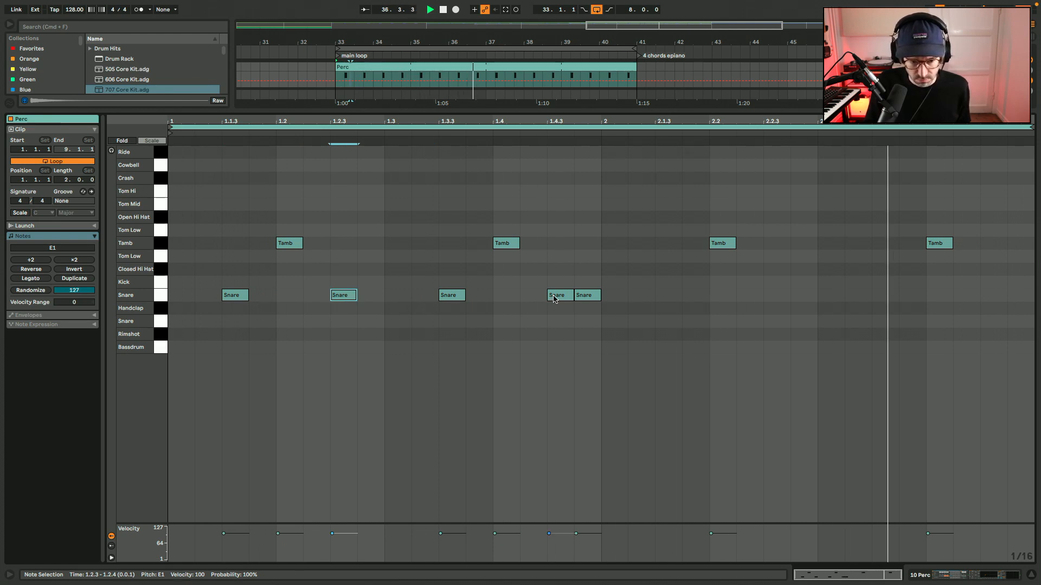
# Shift the four tambourine notes down through the Kick and lower Snare rows to the Rimshot row, auditioning the pattern.
pyautogui.moveTo(275, 267); pyautogui.dragTo(1040, 191)
pyautogui.press('Down')
pyautogui.press('Down')
pyautogui.press('Down')
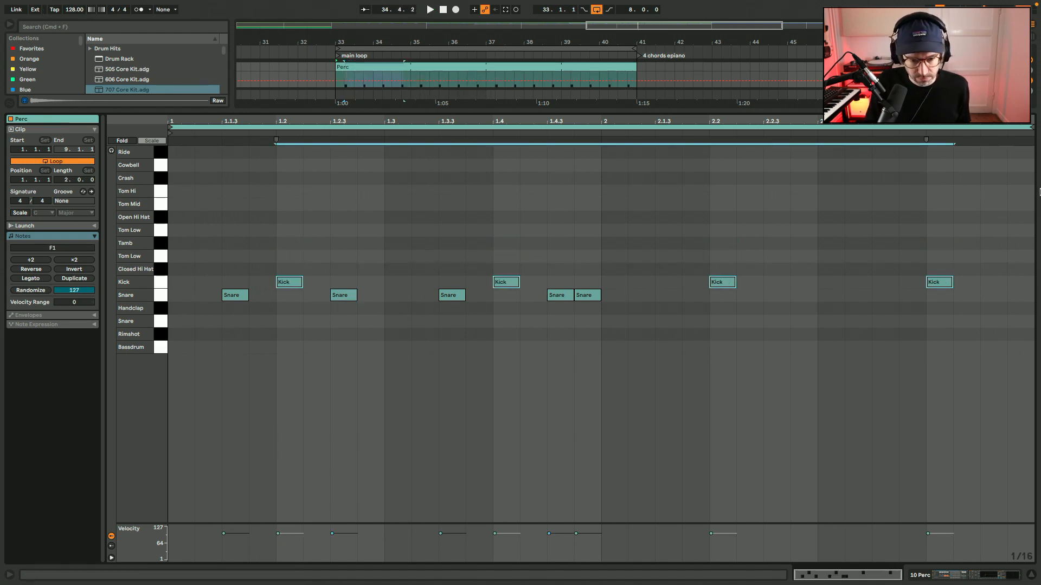
pyautogui.press('Down')
pyautogui.press('Down')
pyautogui.press('Down')
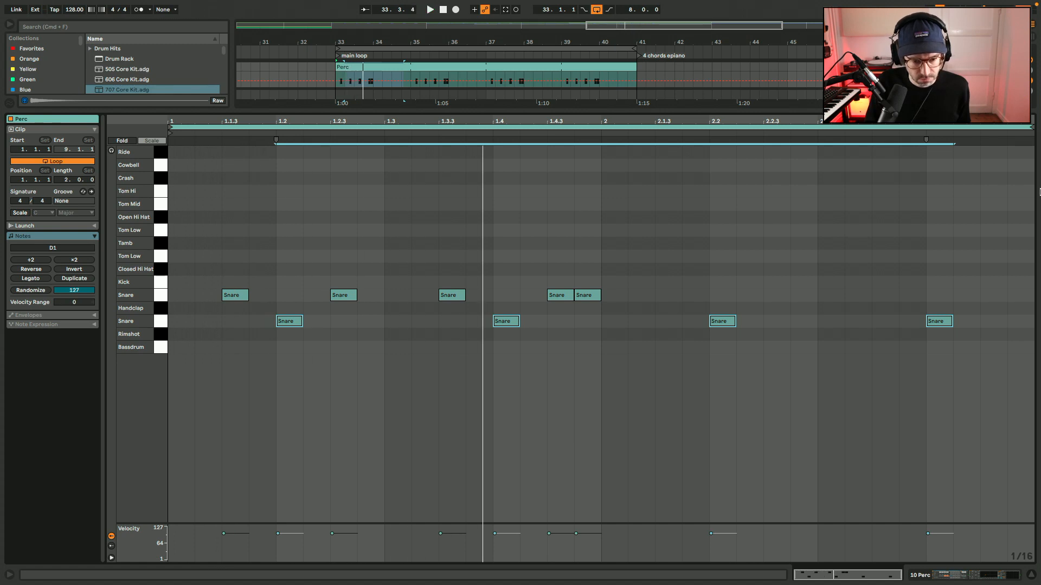
pyautogui.press('Down')
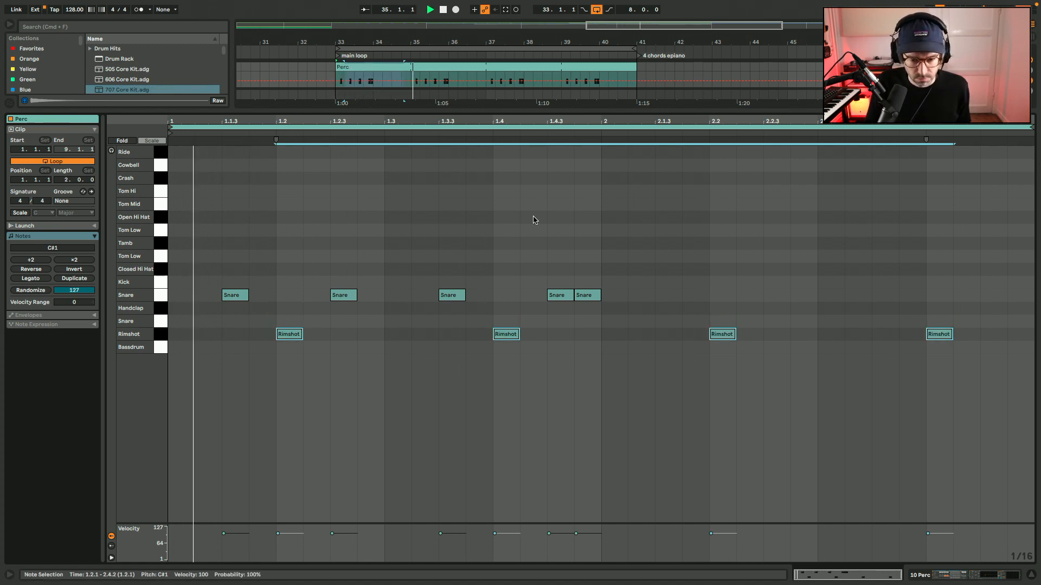
# Delete the snare hits at 1.1.3 and 1.3.3 from the Perc clip.
pyautogui.click(243, 295)
pyautogui.press('Delete')
pyautogui.click(461, 298)
pyautogui.press('Delete')
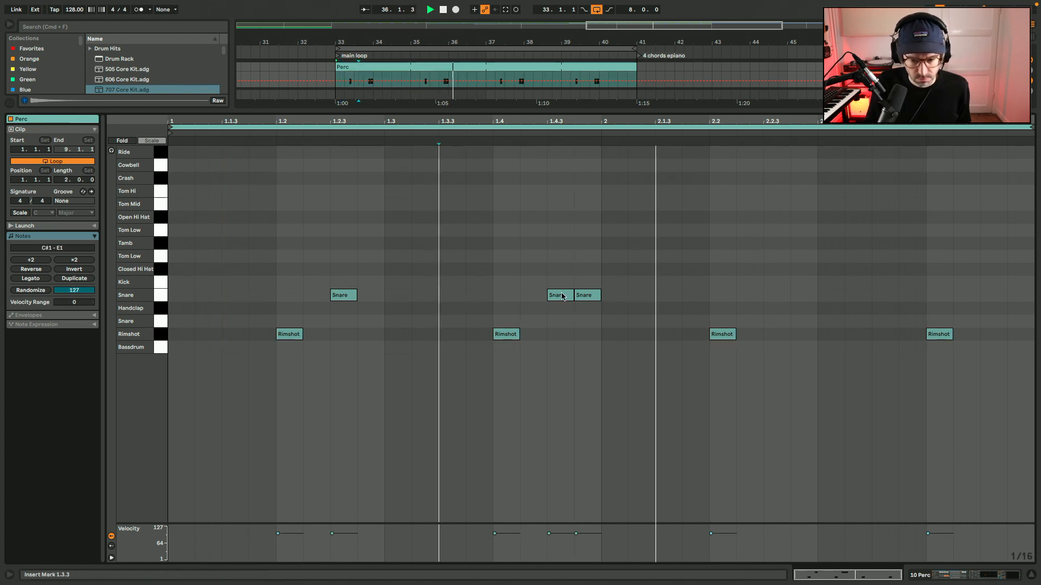
# Duplicate the first bar's snare pattern into the second bar and lower the velocities of the paired snares ending each bar.
pyautogui.moveTo(598, 278); pyautogui.dragTo(128, 332)
pyautogui.moveTo(175, 305); pyautogui.dragTo(591, 270)
pyautogui.press('super+d')
pyautogui.click(584, 368)
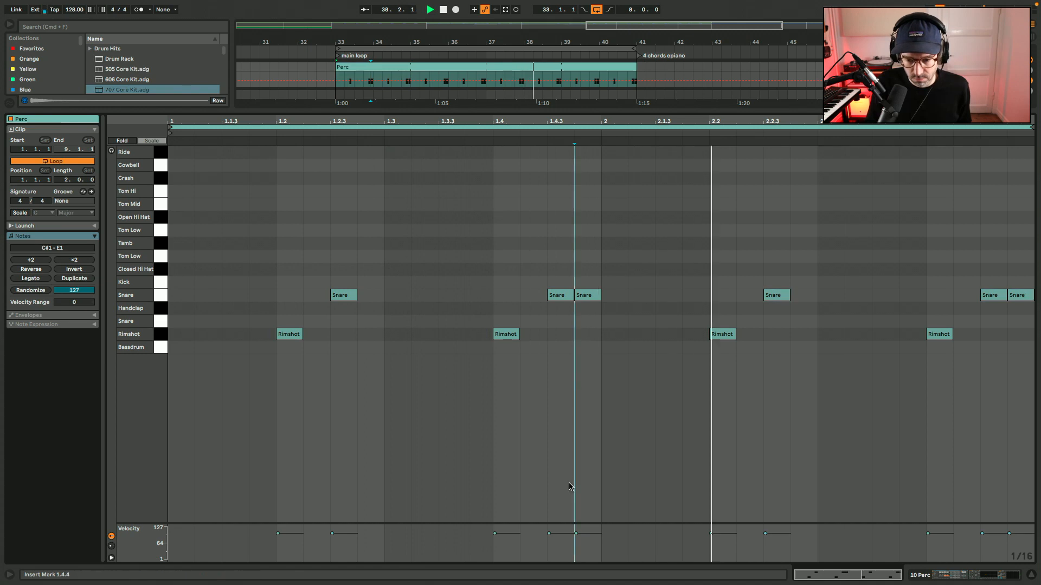
pyautogui.moveTo(567, 534)
pyautogui.mouseDown()
pyautogui.moveTo(568, 543)
pyautogui.moveTo(591, 536)
pyautogui.mouseUp()
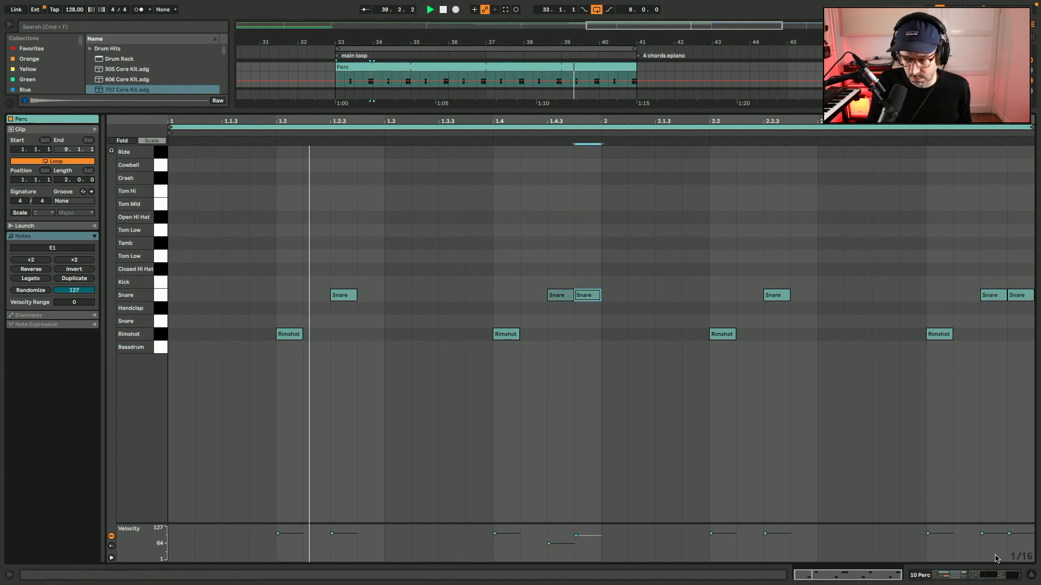
pyautogui.moveTo(997, 533); pyautogui.dragTo(1018, 537)
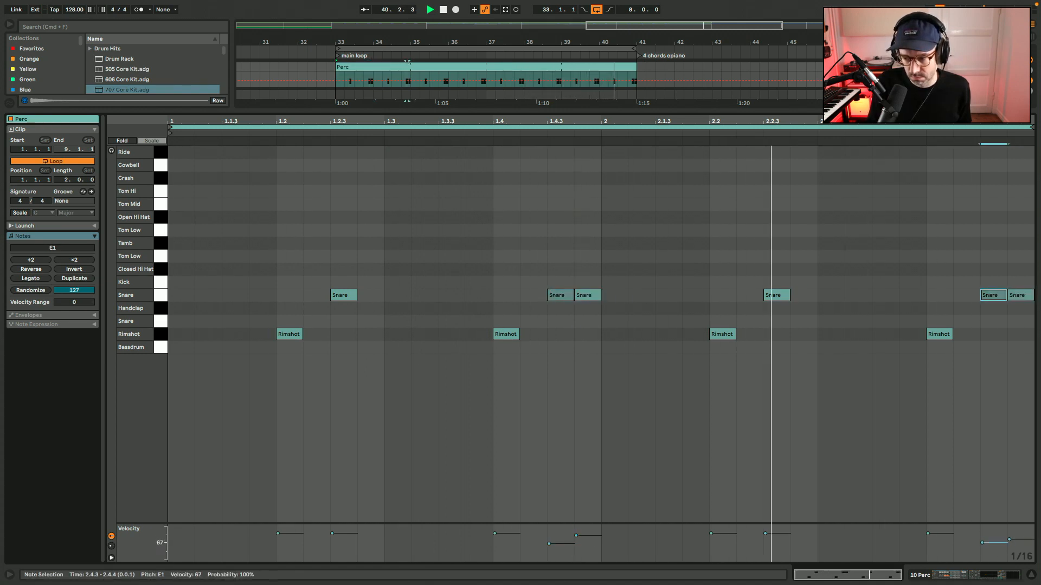
# Lower the Rimshot pad's Tune to 22 in the 707 Core Kit and play the loop.
pyautogui.hotkey('shift', 'Tab')
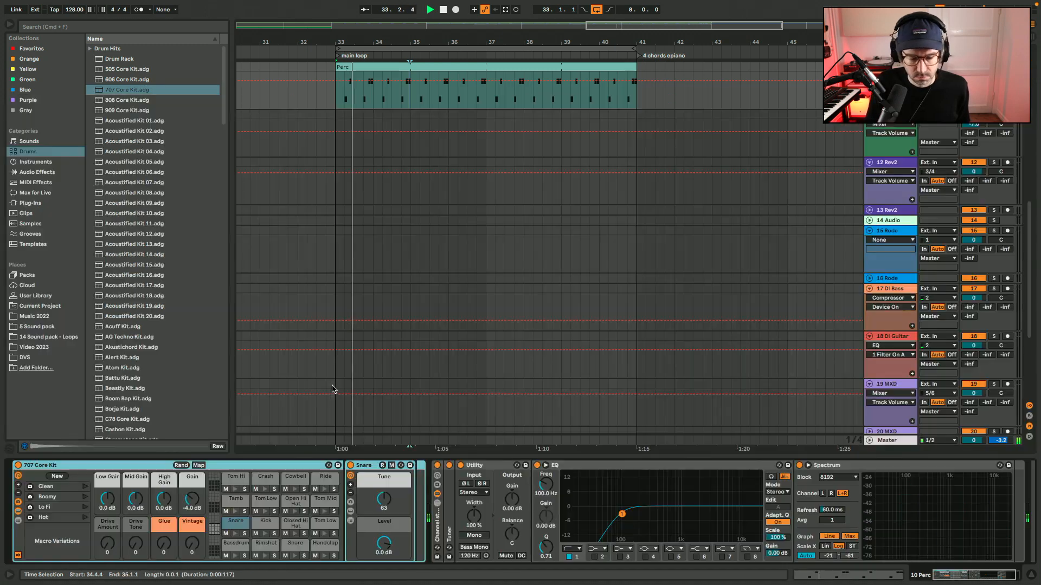
pyautogui.click(263, 545)
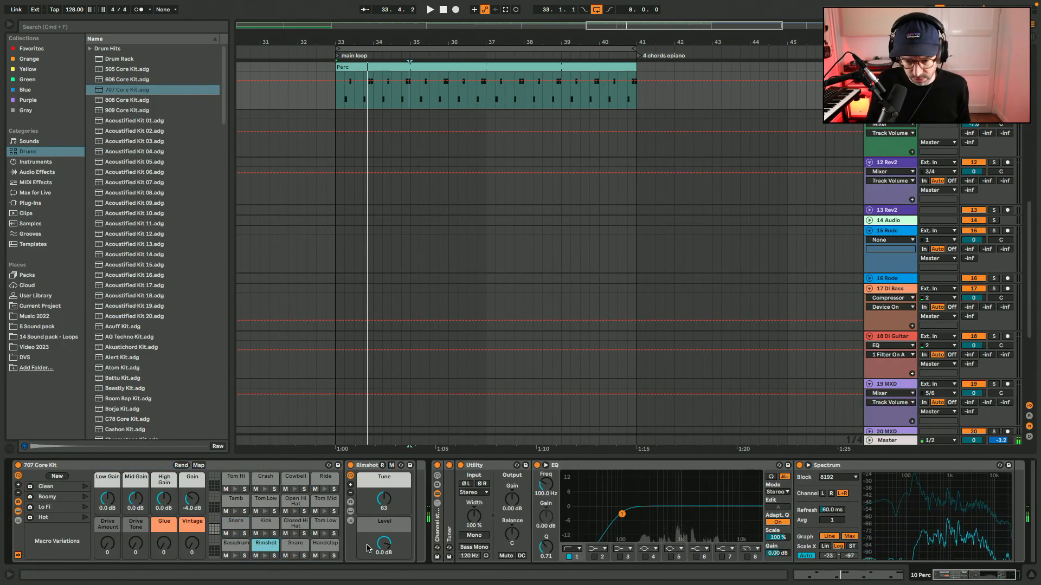
pyautogui.moveTo(383, 502); pyautogui.dragTo(384, 510)
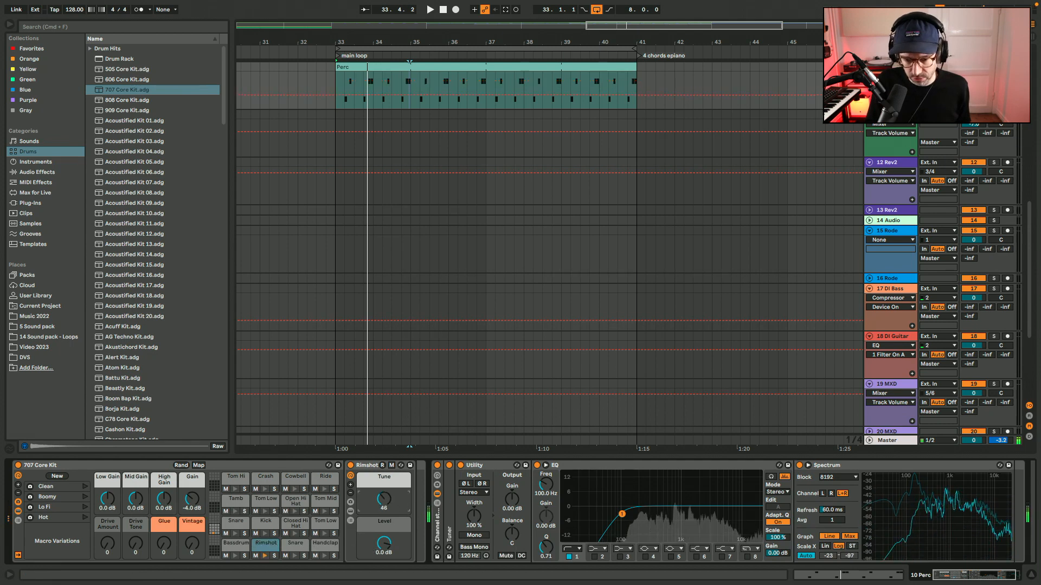
pyautogui.press('space')
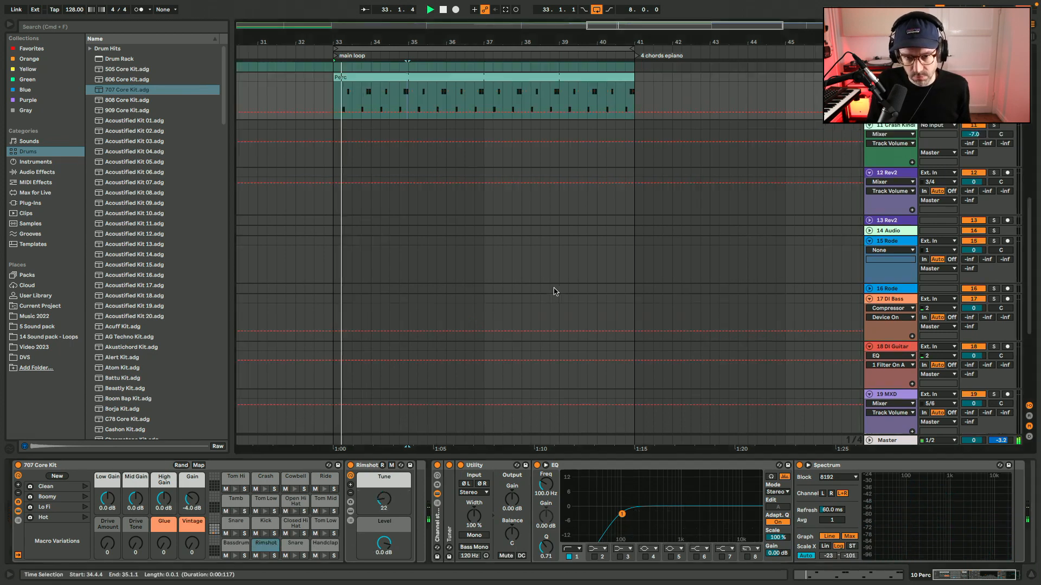
# Try the 10 Perc track at a volume of -3.1 dB and reset it to 0 dB.
pyautogui.scroll(6, 553, 290)
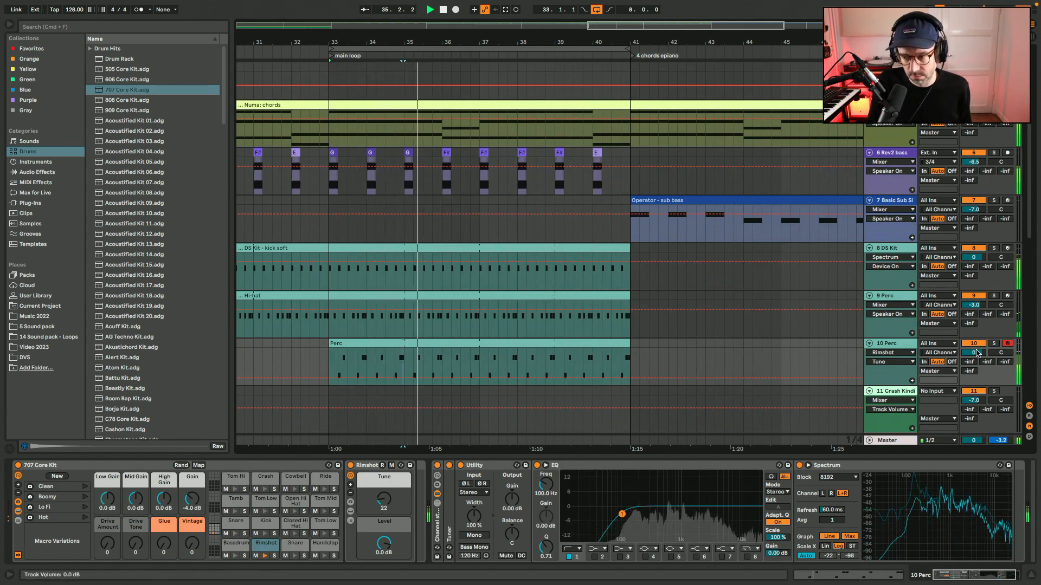
pyautogui.moveTo(973, 353); pyautogui.dragTo(974, 366)
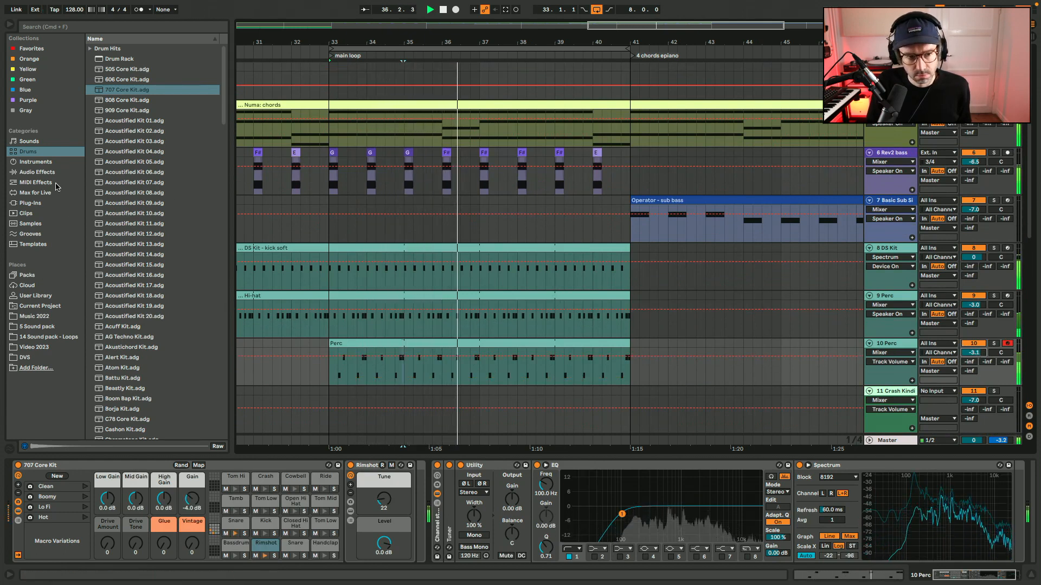
pyautogui.click(42, 173)
pyautogui.doubleClick(977, 356)
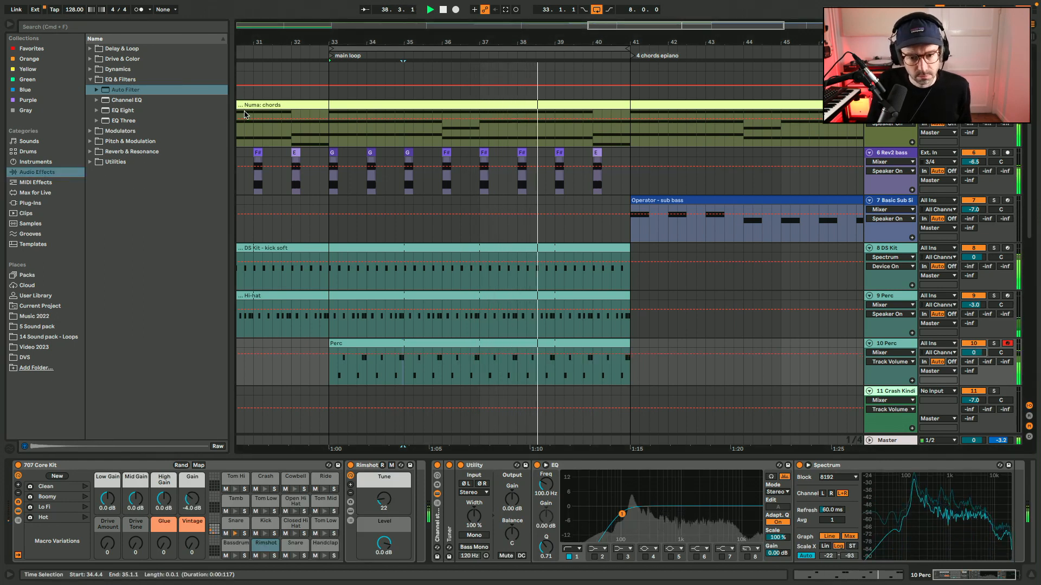
# Try the rimshot notes on the Open Hi Hat row of the Perc clip and delete those four notes.
pyautogui.doubleClick(413, 346)
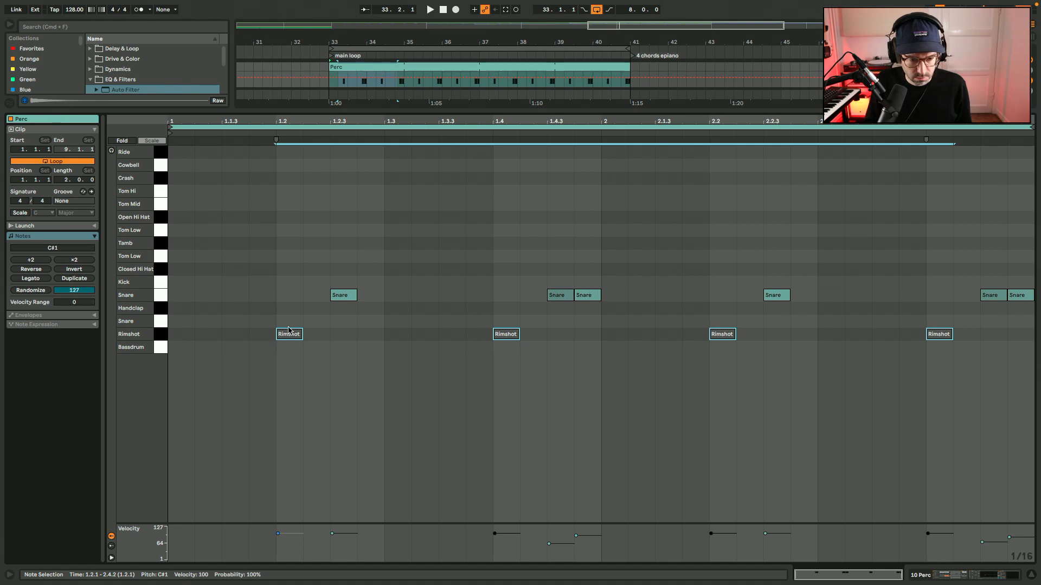
pyautogui.moveTo(288, 331); pyautogui.dragTo(293, 219)
pyautogui.press('space')
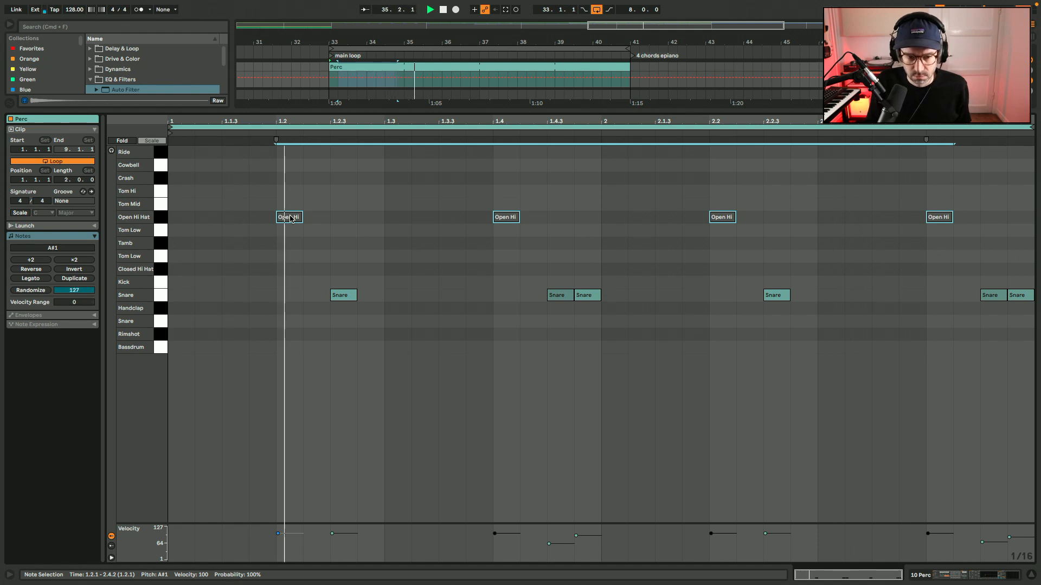
pyautogui.press('Delete')
pyautogui.hotkey('shift', 'Tab')
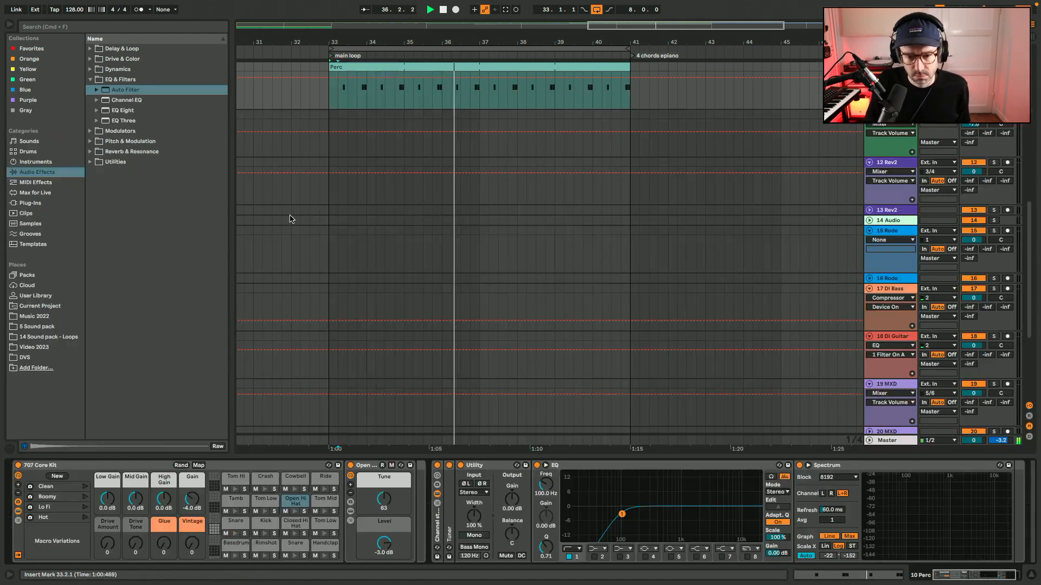
# Stop playback and rename the Perc clip in the main loop as 707 snare.
pyautogui.scroll(5, 290, 218)
pyautogui.click(382, 339)
pyautogui.press('space')
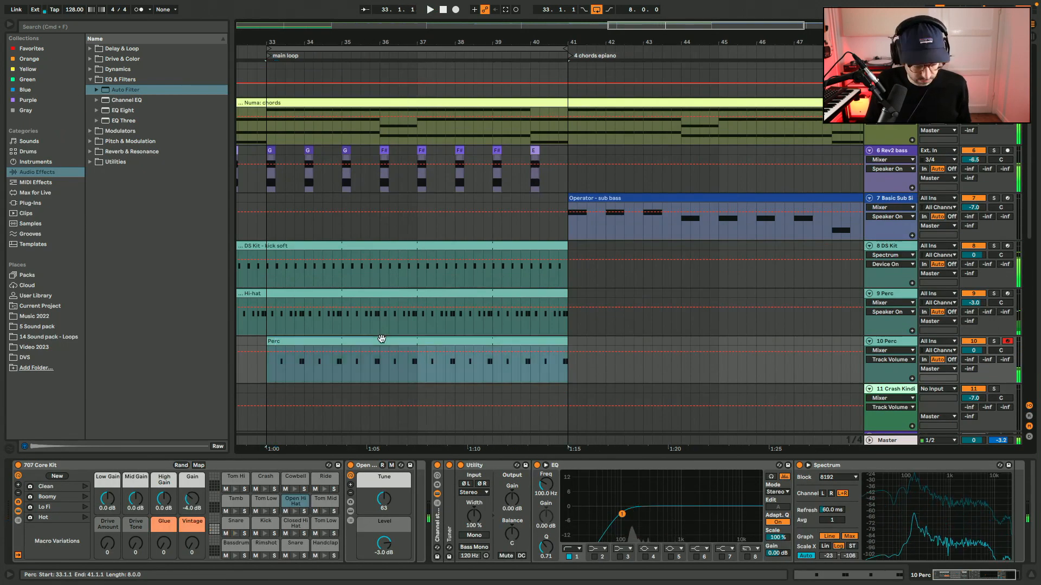
pyautogui.press('super+r')
pyautogui.write('SDan')
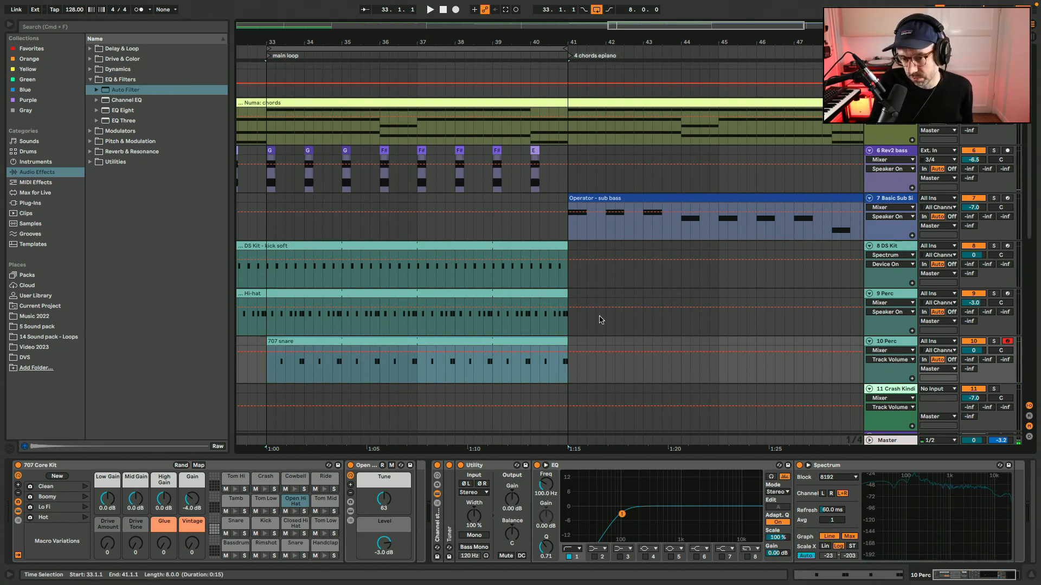
# Play the main loop, hide the browser and set the 10 Perc track's volume to -1.0 dB.
pyautogui.press('space')
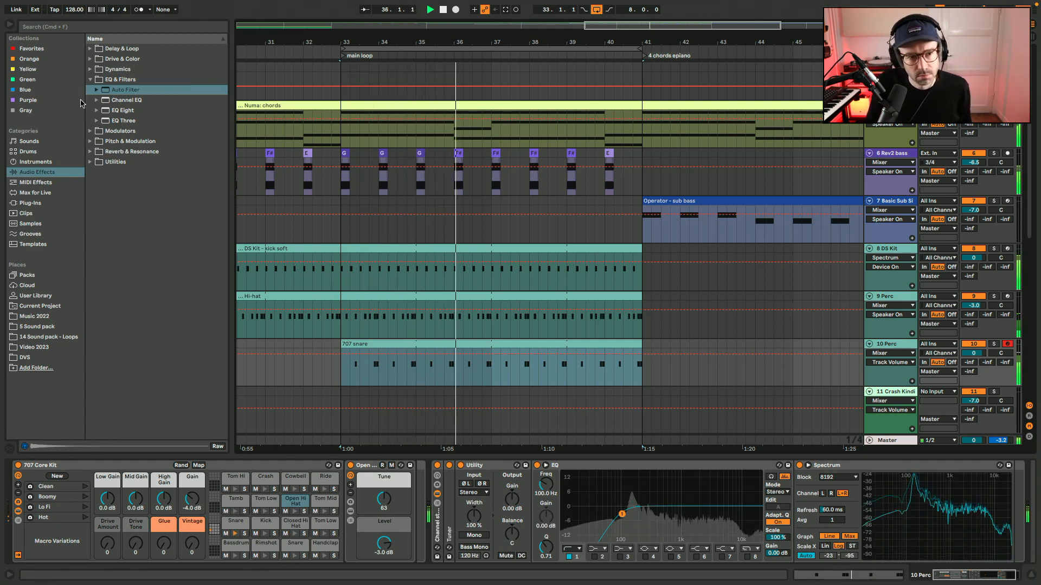
pyautogui.press('alt+super+b')
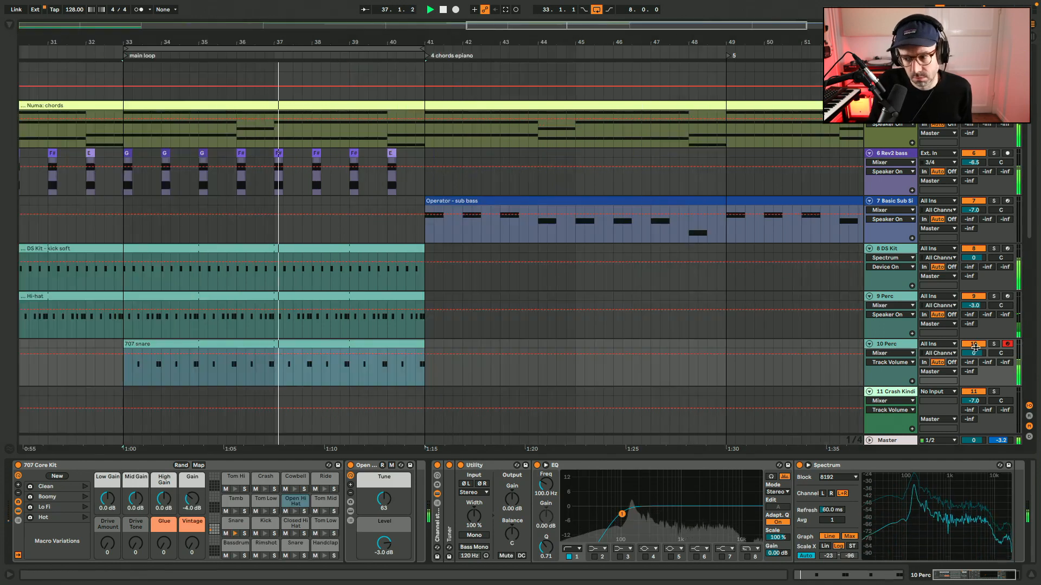
pyautogui.moveTo(974, 350); pyautogui.dragTo(977, 354)
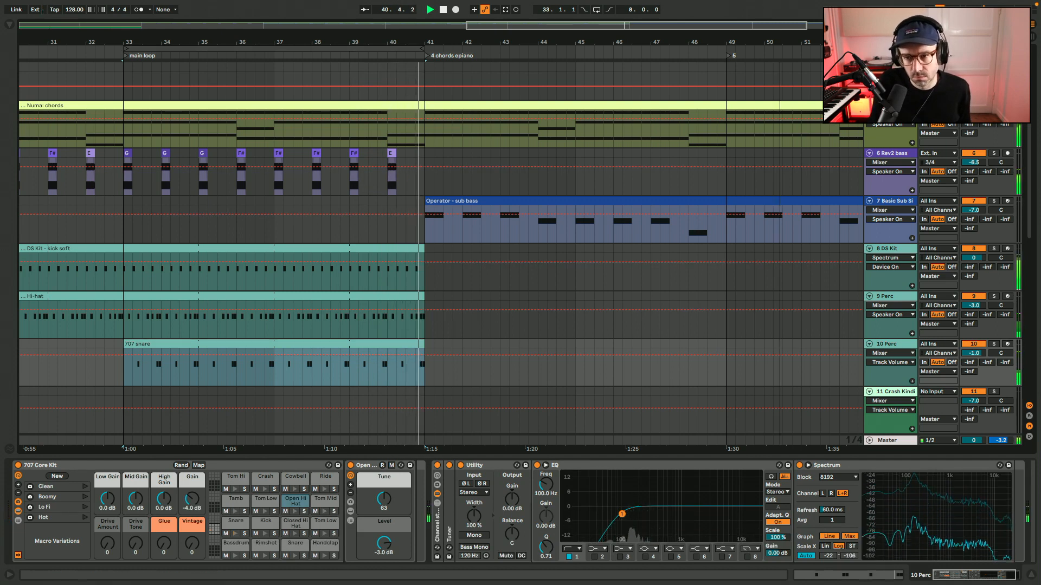
# Play from the main loop into the 4 chords epiano section and hide the device view to review the arrangement.
pyautogui.scroll(-5, 777, 244)
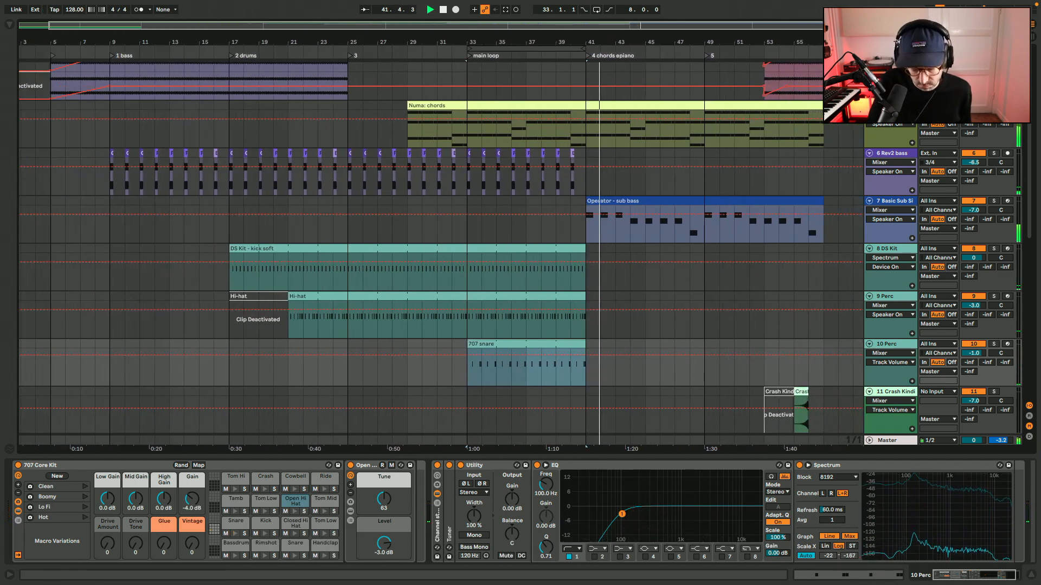
pyautogui.press('super+alt+l')
pyautogui.scroll(4, 519, 243)
pyautogui.hscroll(3, 519, 243)
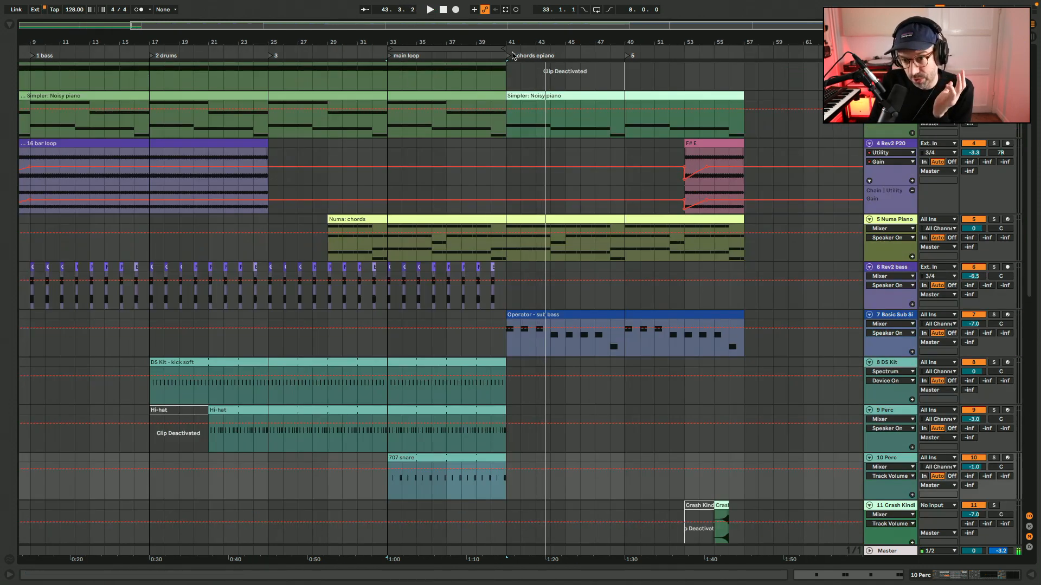
pyautogui.click(701, 96)
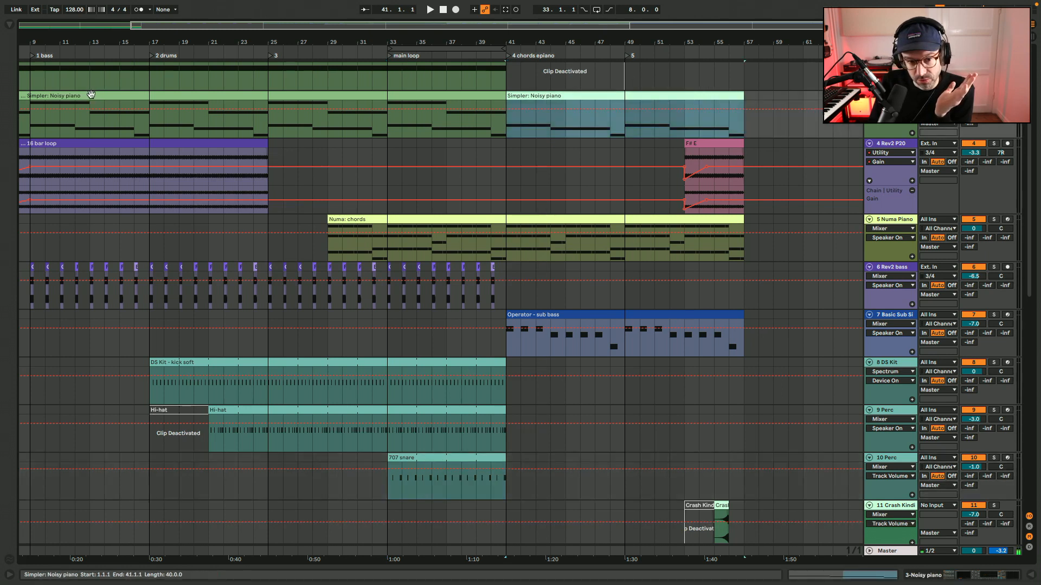
pyautogui.click(154, 95)
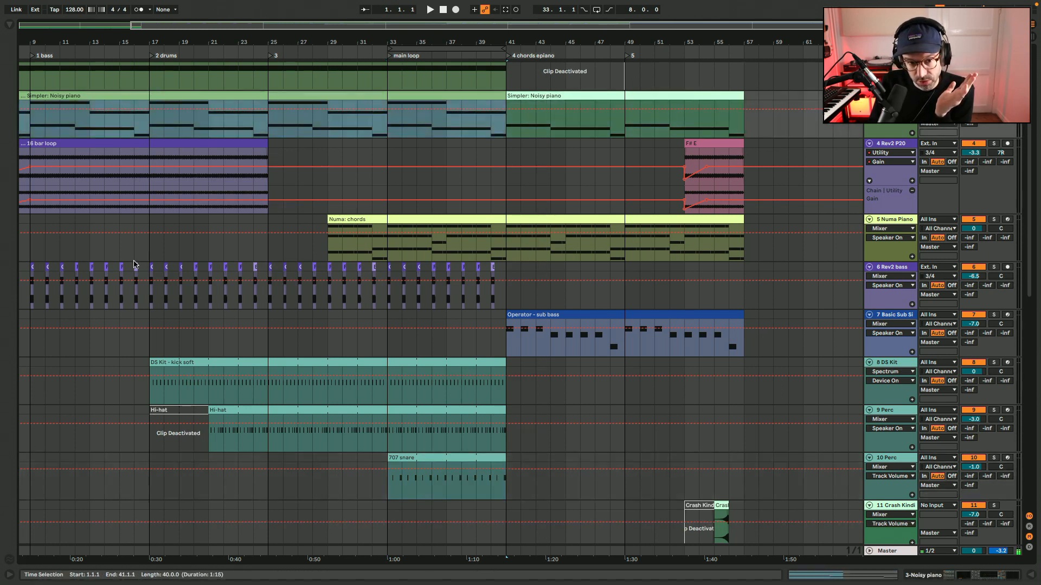
pyautogui.click(151, 249)
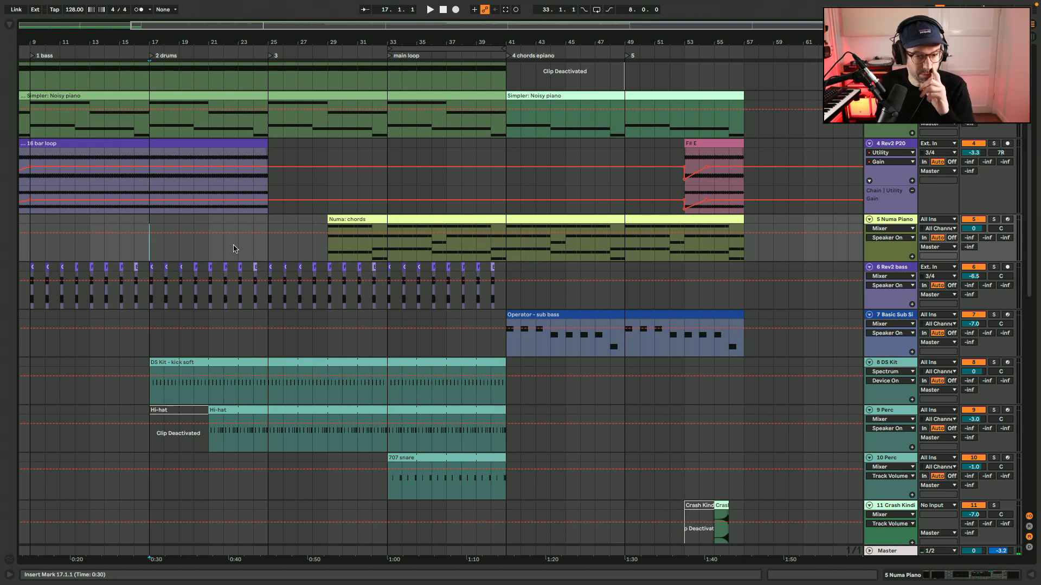
# Copy the kick, hi-hat and 707 snare clips from bars 17–41 to bar 57 on their own tracks.
pyautogui.click(499, 457)
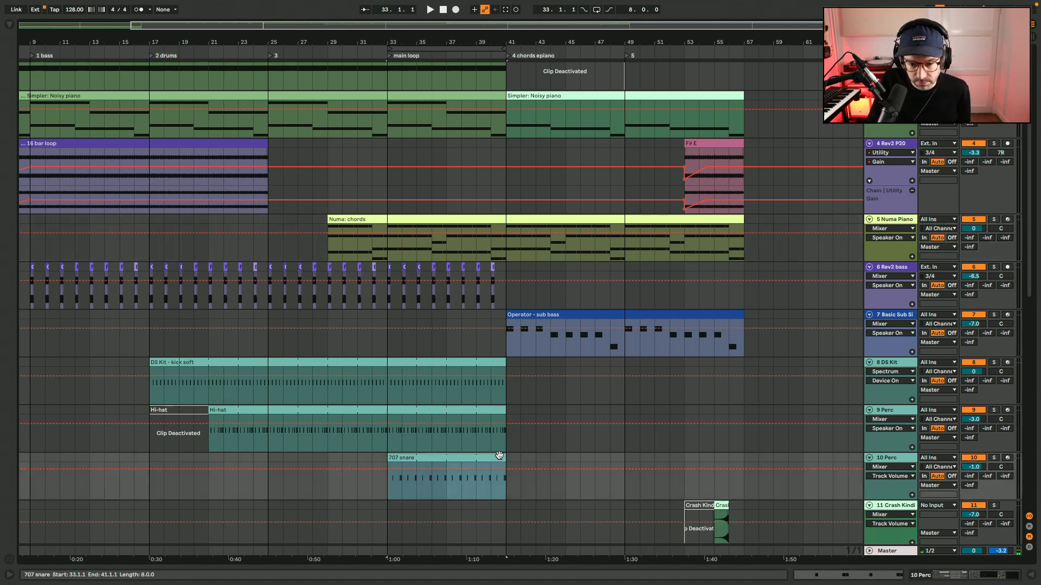
pyautogui.moveTo(162, 362); pyautogui.dragTo(764, 387)
pyautogui.press('super+z')
pyautogui.click(486, 460)
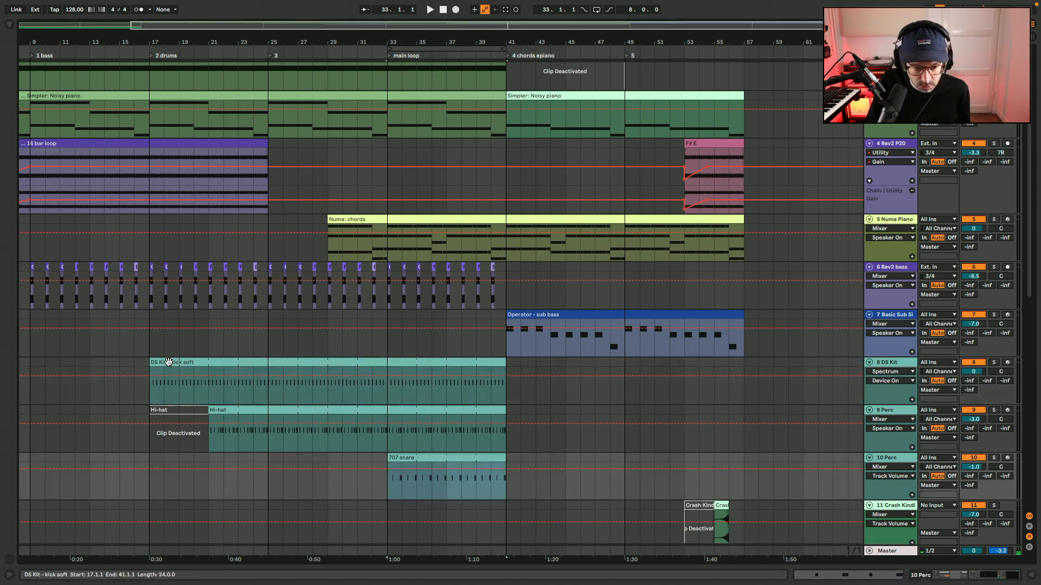
pyautogui.moveTo(164, 362); pyautogui.dragTo(766, 380)
# Add section locators named 2 at bar 57, 3 at bar 65 and main loop at bar 73.
pyautogui.press('l')
pyautogui.click(747, 57)
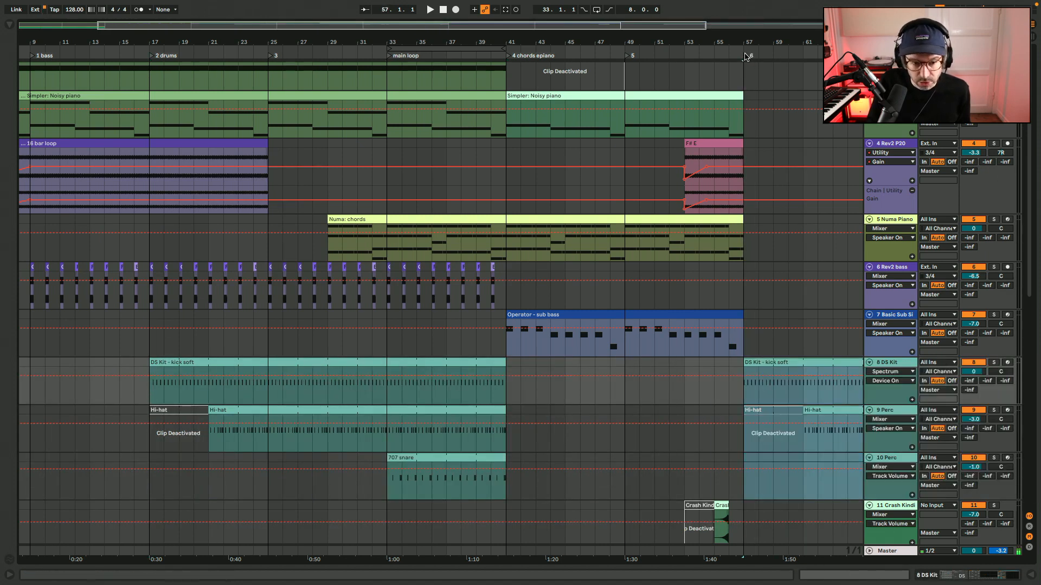
pyautogui.click(762, 81)
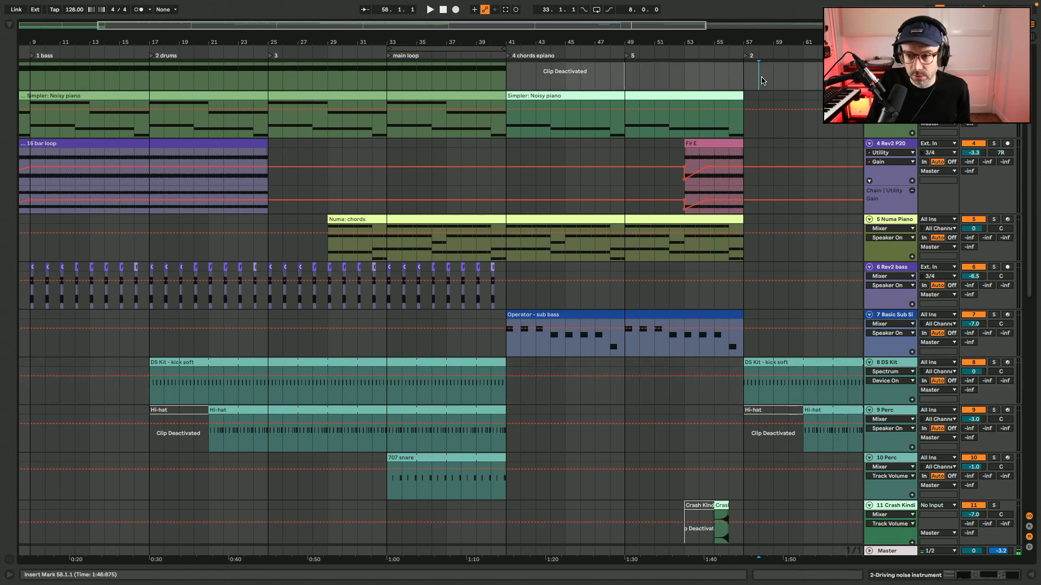
pyautogui.hscroll(5, 762, 81)
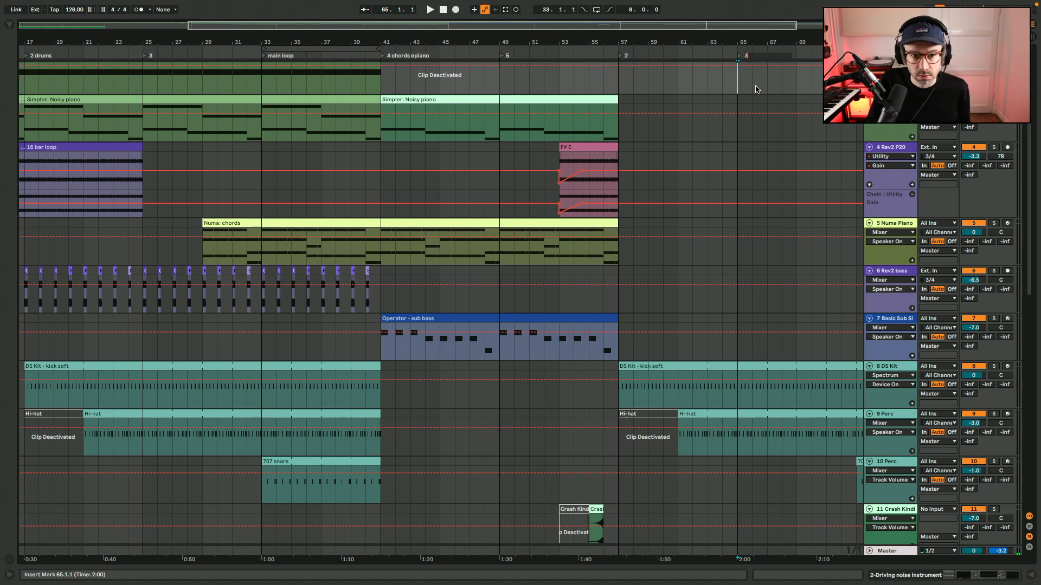
pyautogui.hscroll(6, 756, 87)
pyautogui.click(711, 87)
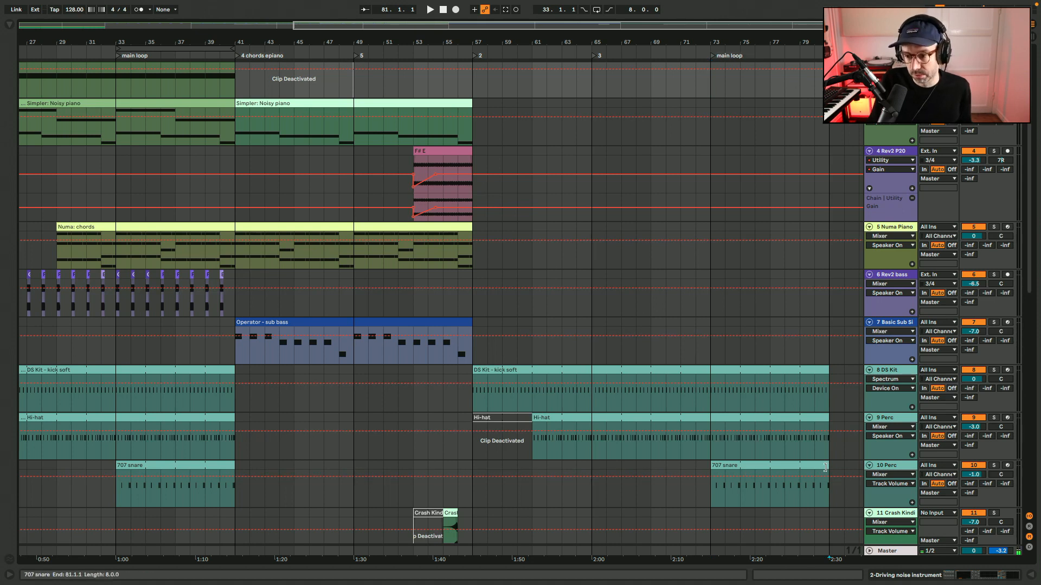
# Extend the copied kick, hi-hat and 707 snare clips to bar 89 and add a locator named main at bar 81.
pyautogui.click(823, 464)
pyautogui.keyDown('shift'); pyautogui.click(827, 370); pyautogui.keyUp('shift')
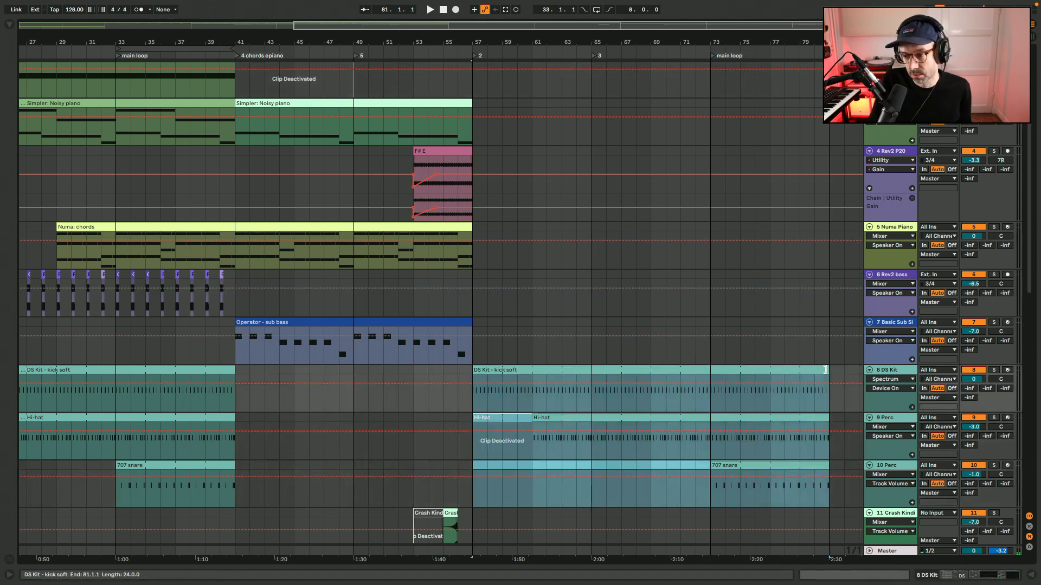
pyautogui.hscroll(3, 827, 371)
pyautogui.moveTo(716, 373); pyautogui.dragTo(838, 373)
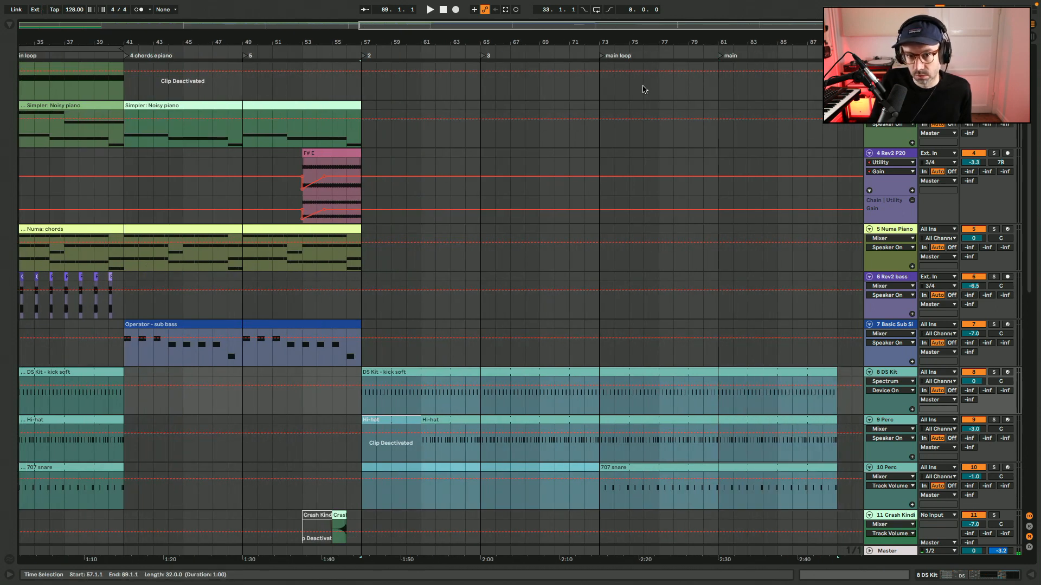
# Add locators named outro at bar 89 and end at bar 97, and move the loop to bars 81–89.
pyautogui.click(838, 73)
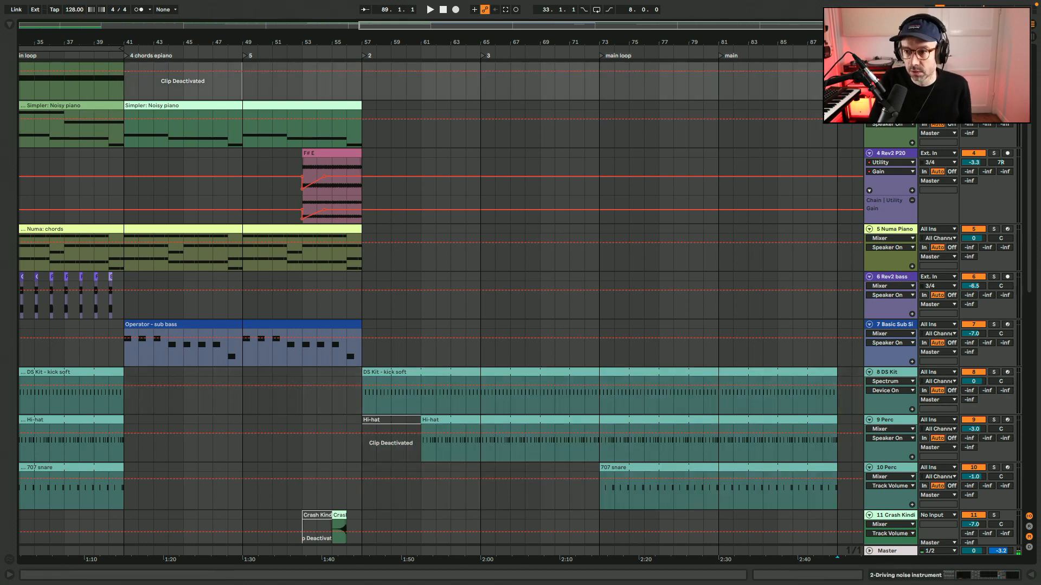
pyautogui.hscroll(5, 794, 109)
pyautogui.scroll(1, 764, 105)
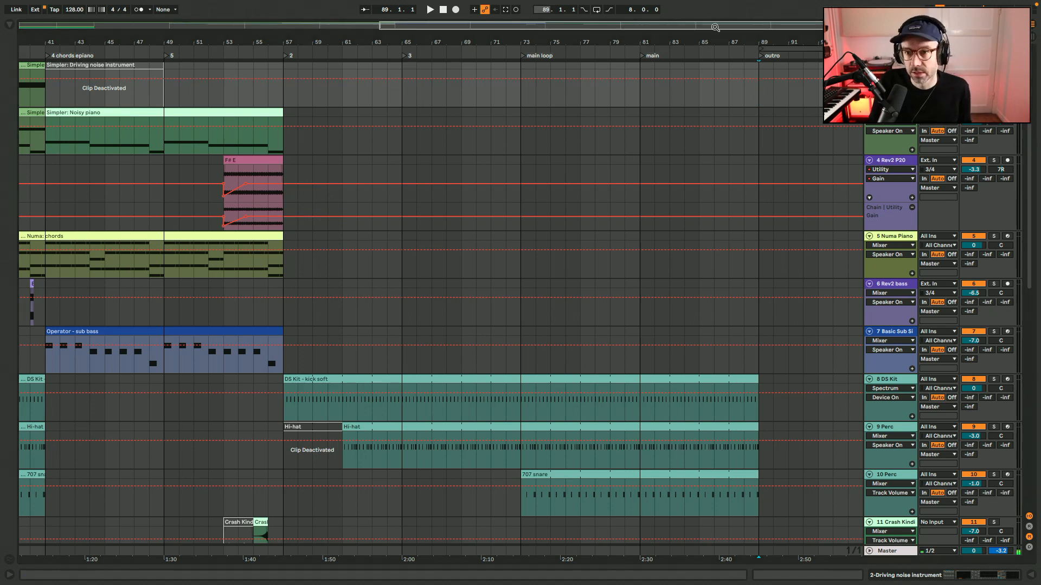
pyautogui.moveTo(716, 27); pyautogui.dragTo(730, 27)
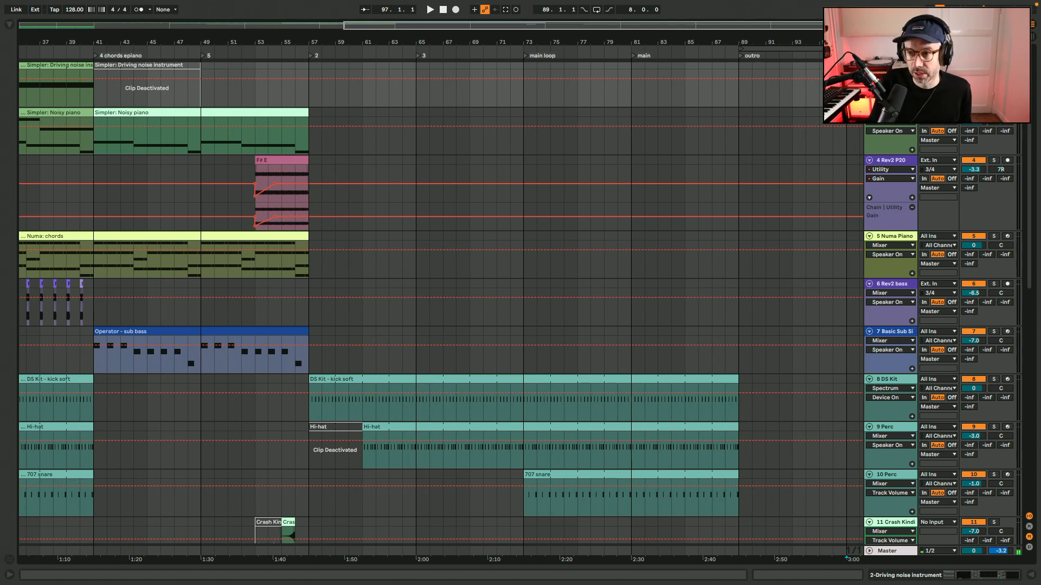
pyautogui.moveTo(821, 47); pyautogui.dragTo(724, 48)
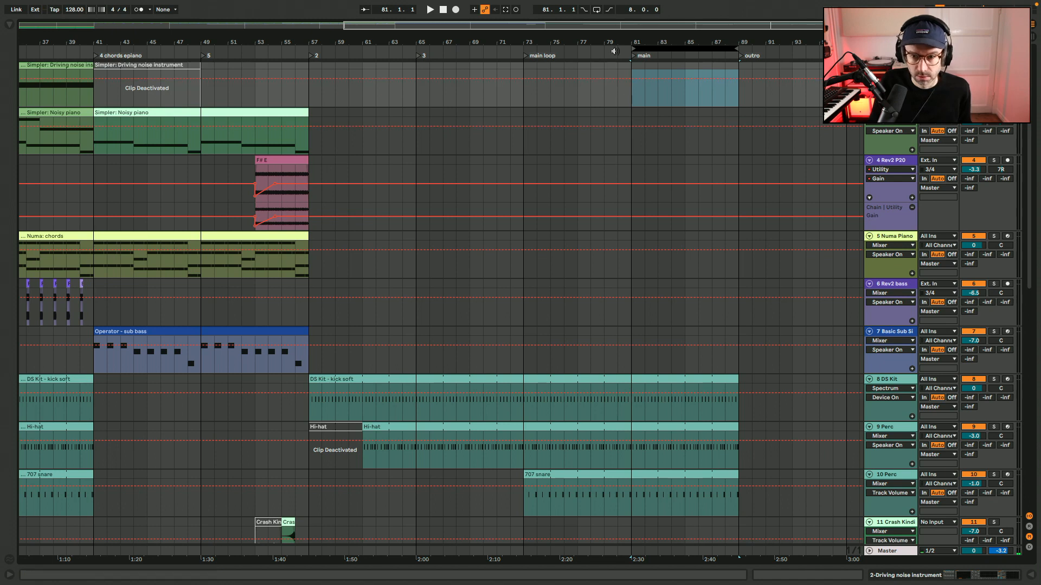
pyautogui.moveTo(610, 27); pyautogui.dragTo(596, 28)
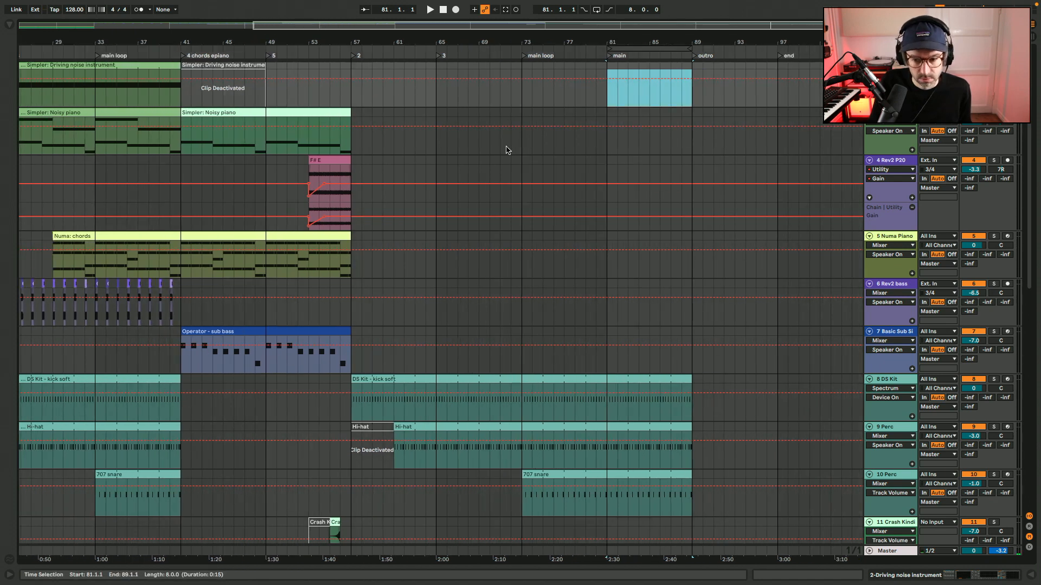
# Copy the Rev2 bass clips from bars 17–41 to bar 57 on the same track.
pyautogui.hscroll(-5, 506, 150)
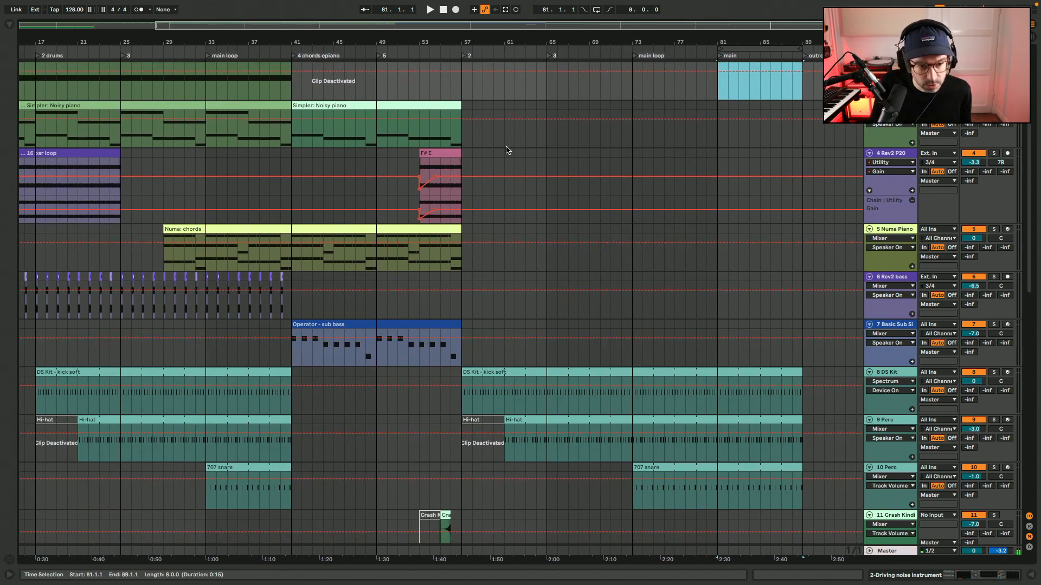
pyautogui.click(37, 286)
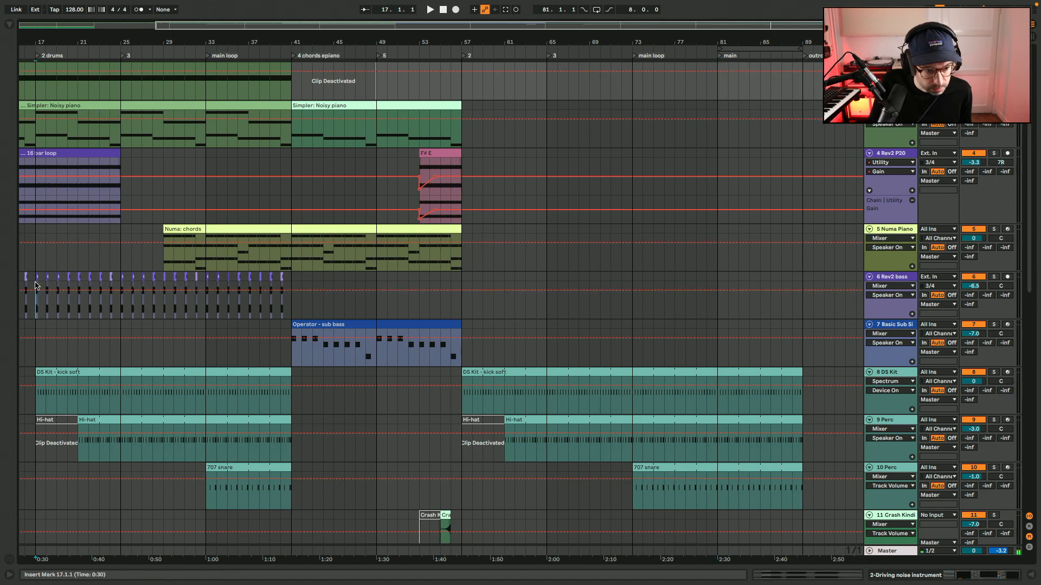
pyautogui.keyDown('shift'); pyautogui.click(292, 277); pyautogui.keyUp('shift')
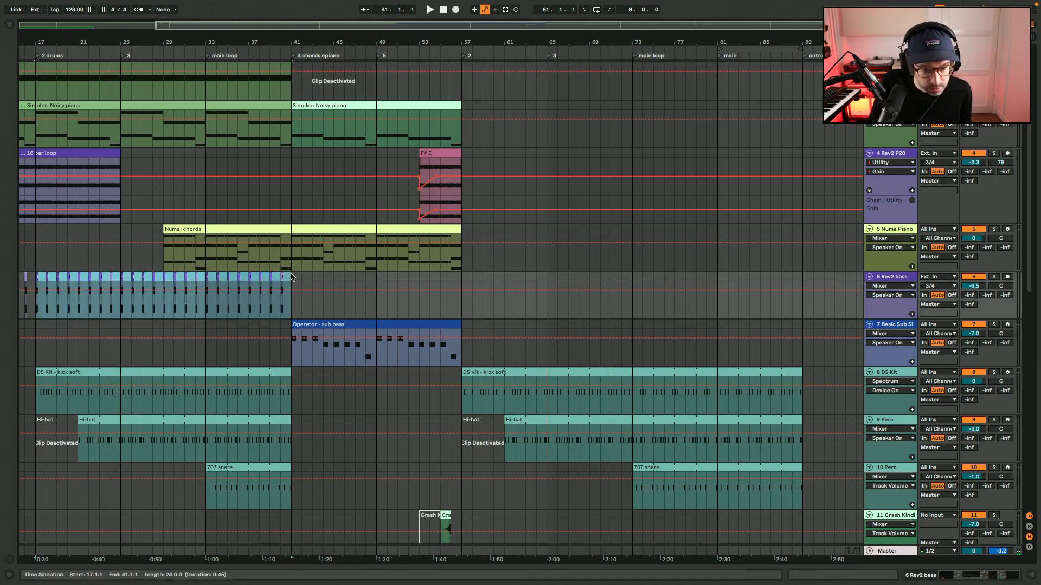
pyautogui.moveTo(196, 285); pyautogui.dragTo(630, 297)
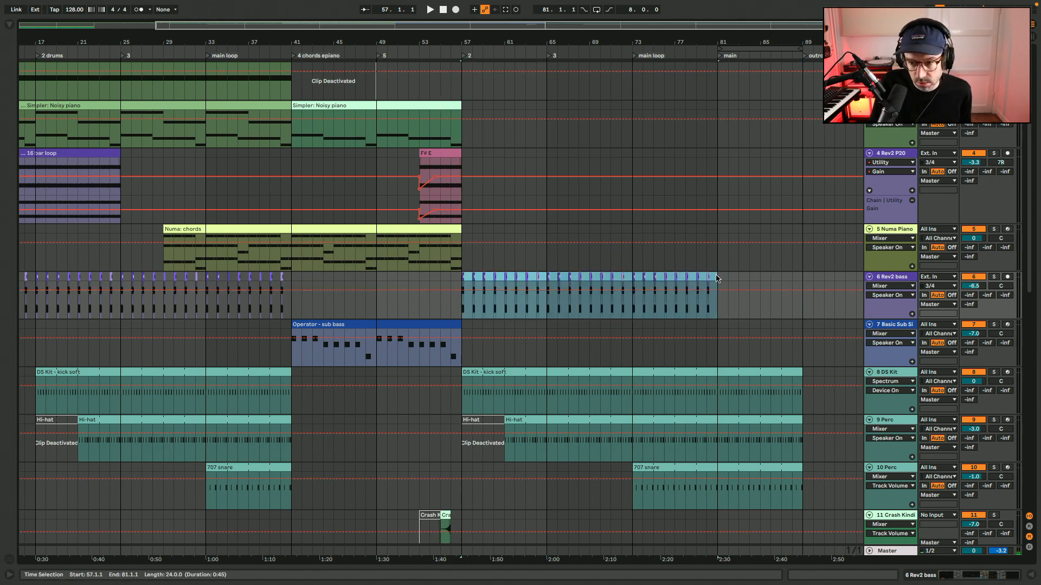
# Duplicate the Rev2 bass clips of bars 73–81 into the main section at bars 81–89.
pyautogui.moveTo(716, 278); pyautogui.dragTo(645, 273)
pyautogui.press('+')
pyautogui.press('+')
pyautogui.press('+')
pyautogui.press('+')
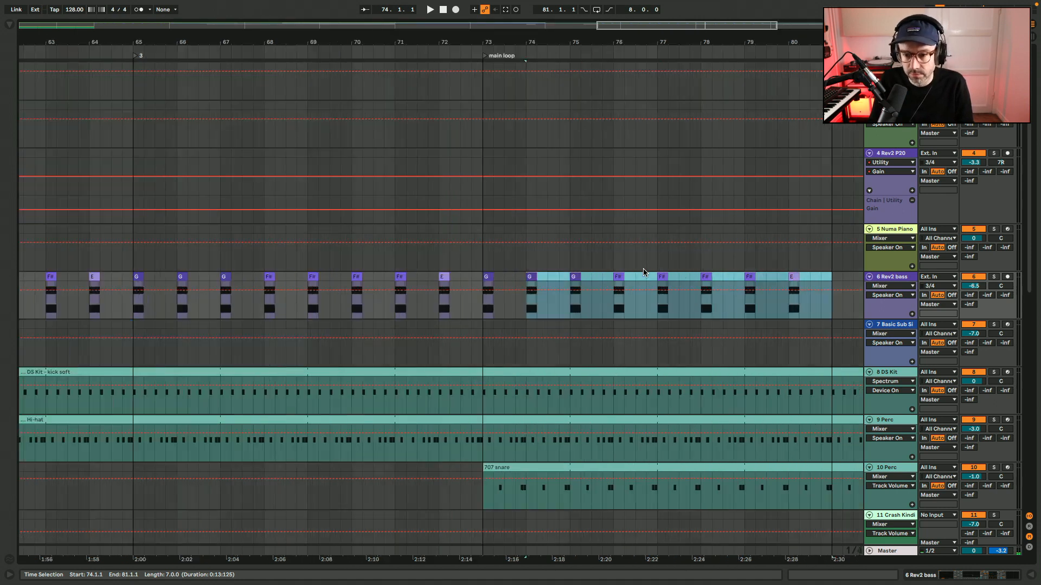
pyautogui.keyDown('shift'); pyautogui.click(371, 278); pyautogui.keyUp('shift')
pyautogui.hotkey('ctrl', 'd')
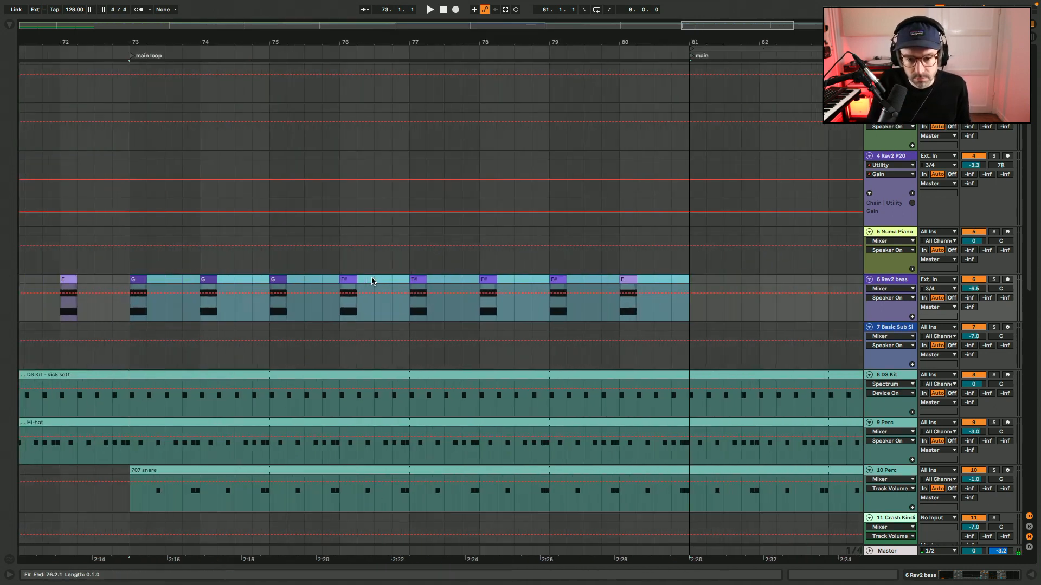
pyautogui.press('-')
pyautogui.press('-')
pyautogui.press('-')
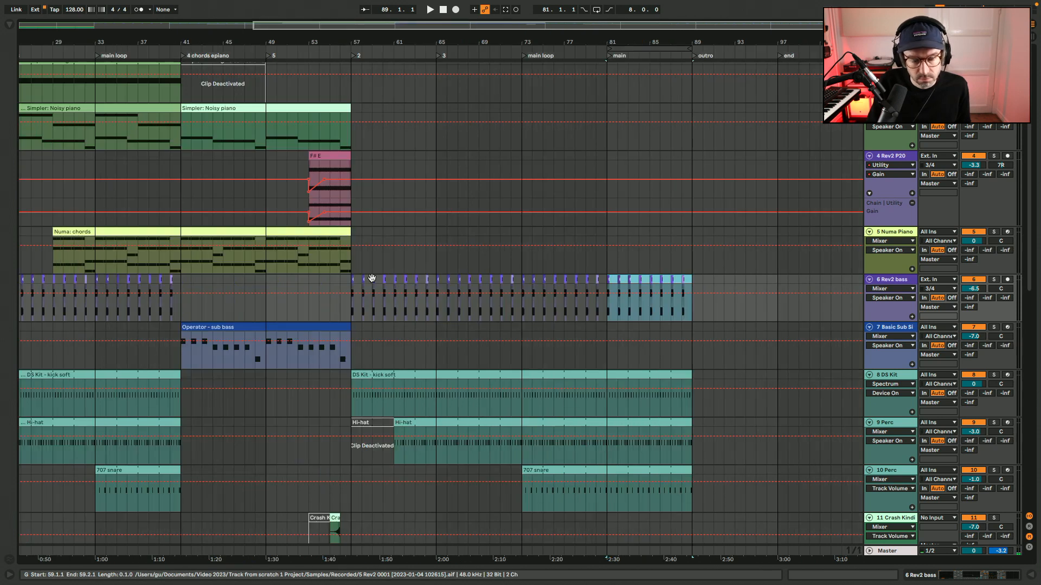
# Copy bars 17–25 of the Rev2 P20 16 bar loop to bar 57 and start playback from bar 56.
pyautogui.hscroll(-5, 371, 277)
pyautogui.scroll(1, 371, 277)
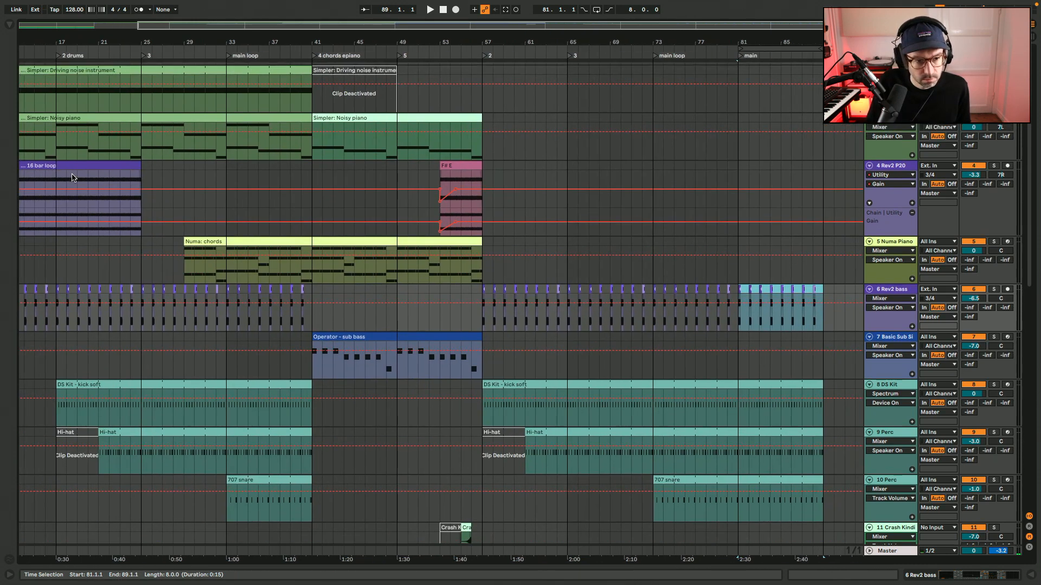
pyautogui.moveTo(57, 180); pyautogui.dragTo(543, 177)
pyautogui.click(472, 179)
pyautogui.press('space')
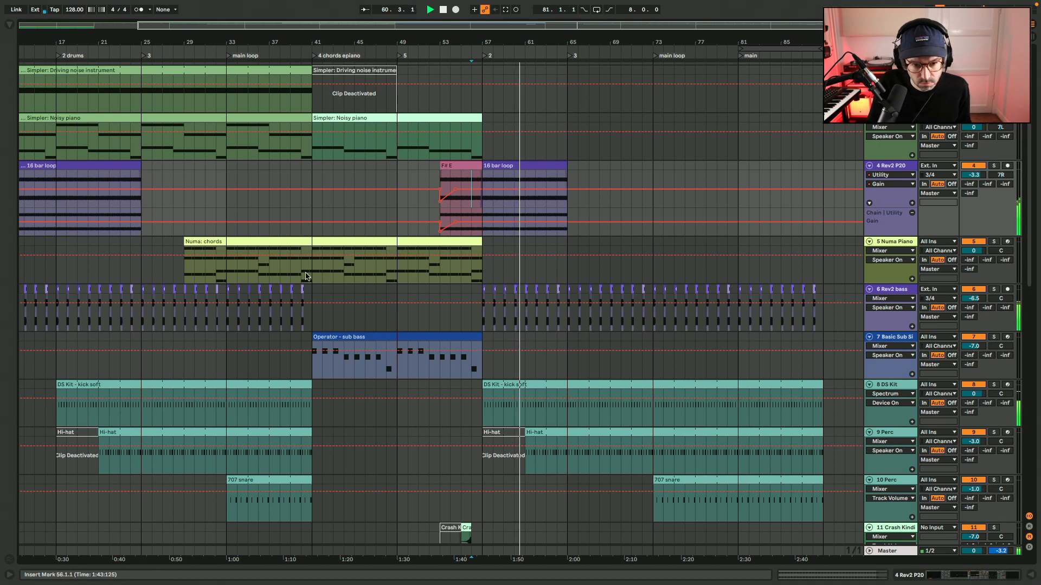
# Copy bars 29–41 of the Numa chords to bar 69 and bars 17–41 of both Simpler clips to bar 57.
pyautogui.moveTo(311, 276); pyautogui.dragTo(121, 270)
pyautogui.moveTo(204, 241); pyautogui.dragTo(637, 243)
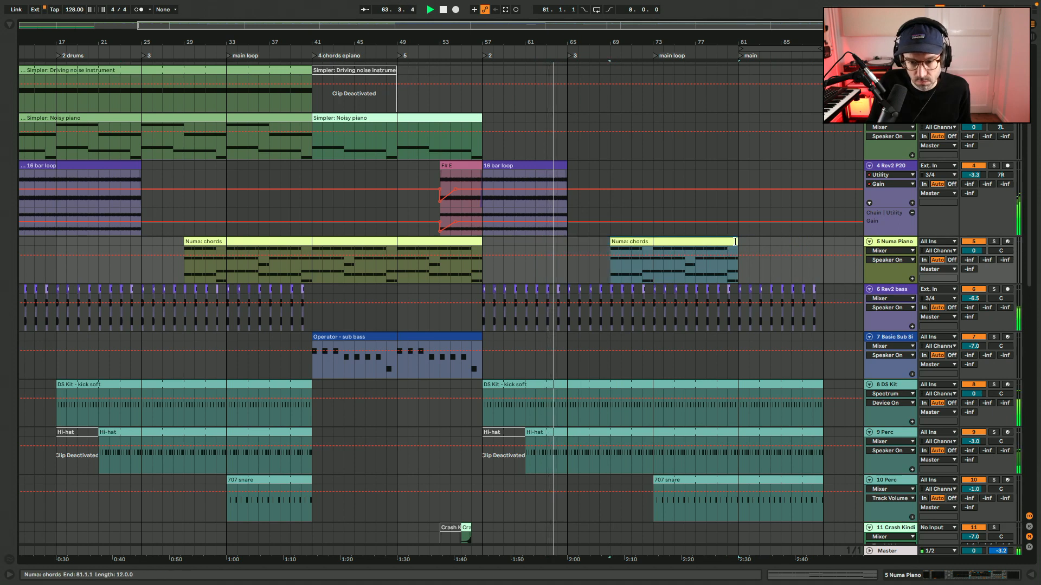
pyautogui.click(57, 148)
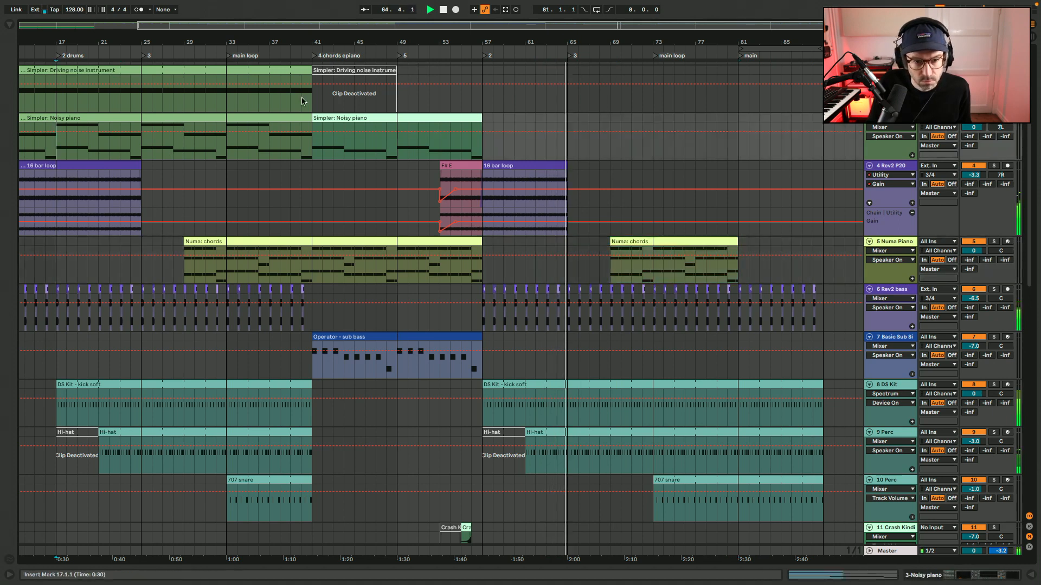
pyautogui.keyDown('shift'); pyautogui.click(312, 98); pyautogui.keyUp('shift')
pyautogui.moveTo(95, 68); pyautogui.dragTo(525, 85)
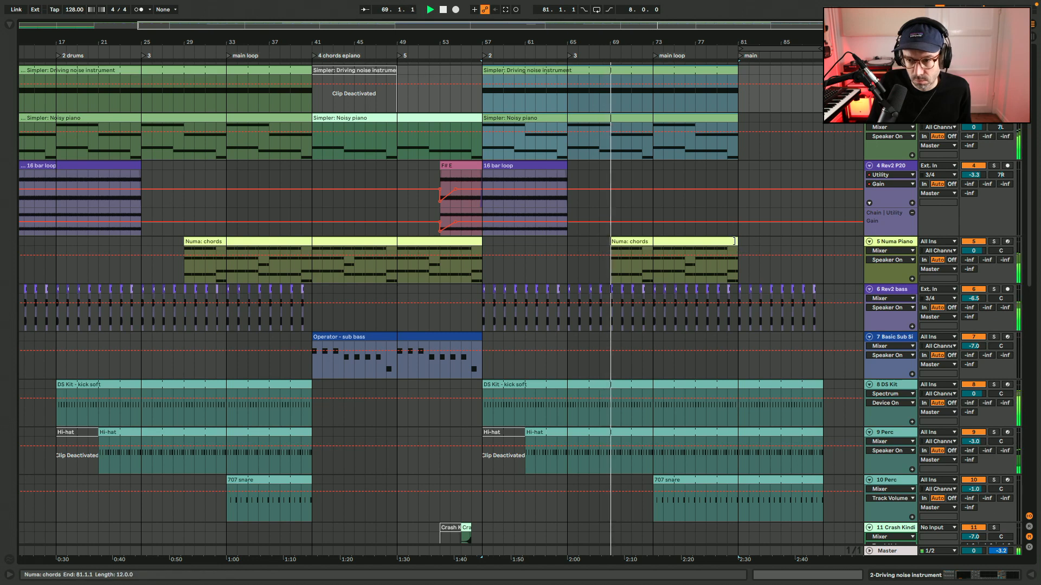
# Extend the copied Numa chords, Driving noise and Noisy piano clips through the main section to bar 89.
pyautogui.moveTo(738, 252); pyautogui.dragTo(823, 240)
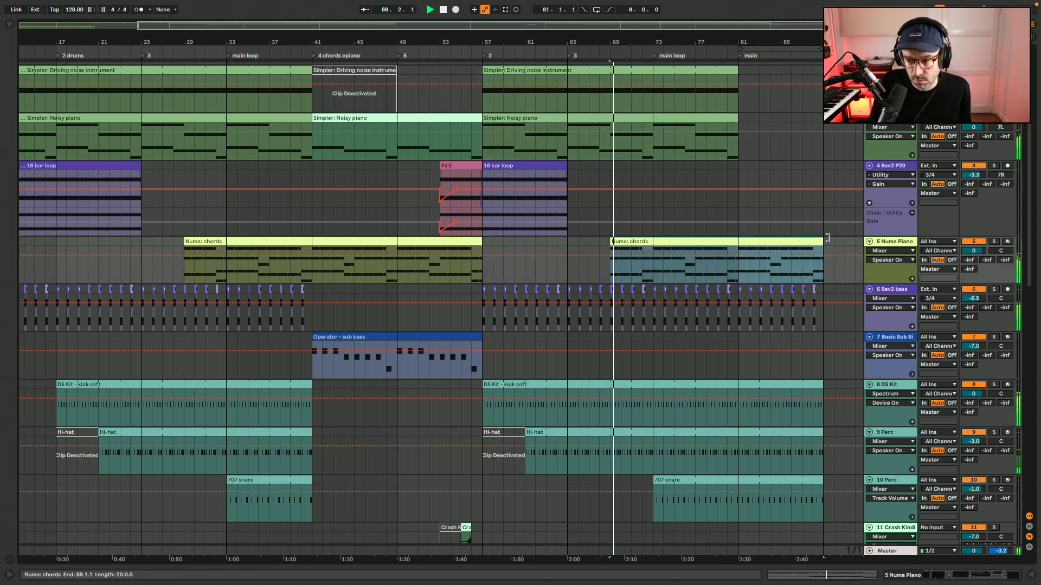
pyautogui.click(734, 118)
pyautogui.keyDown('shift'); pyautogui.click(735, 71); pyautogui.keyUp('shift')
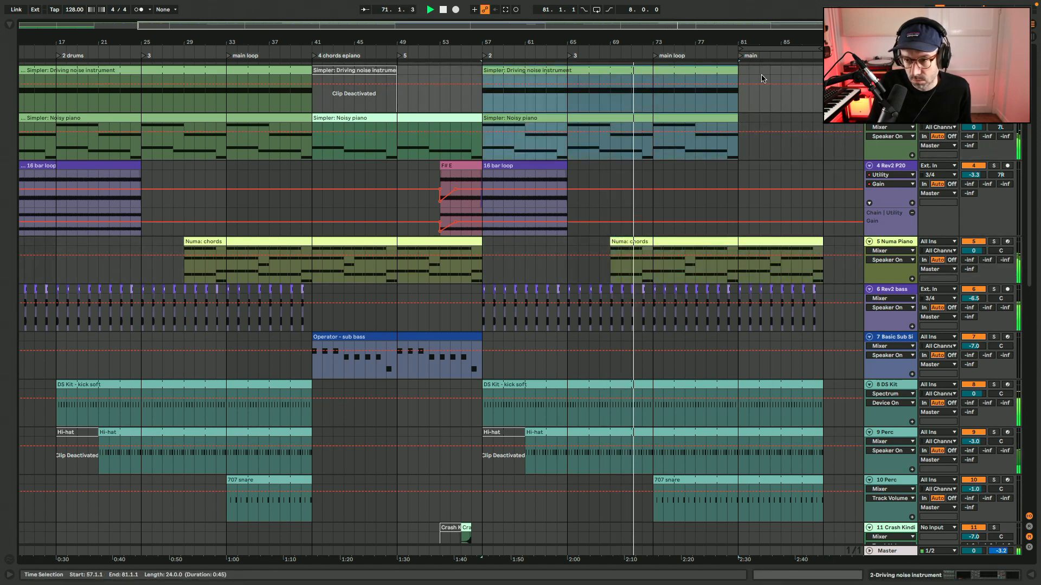
pyautogui.moveTo(738, 71); pyautogui.dragTo(820, 71)
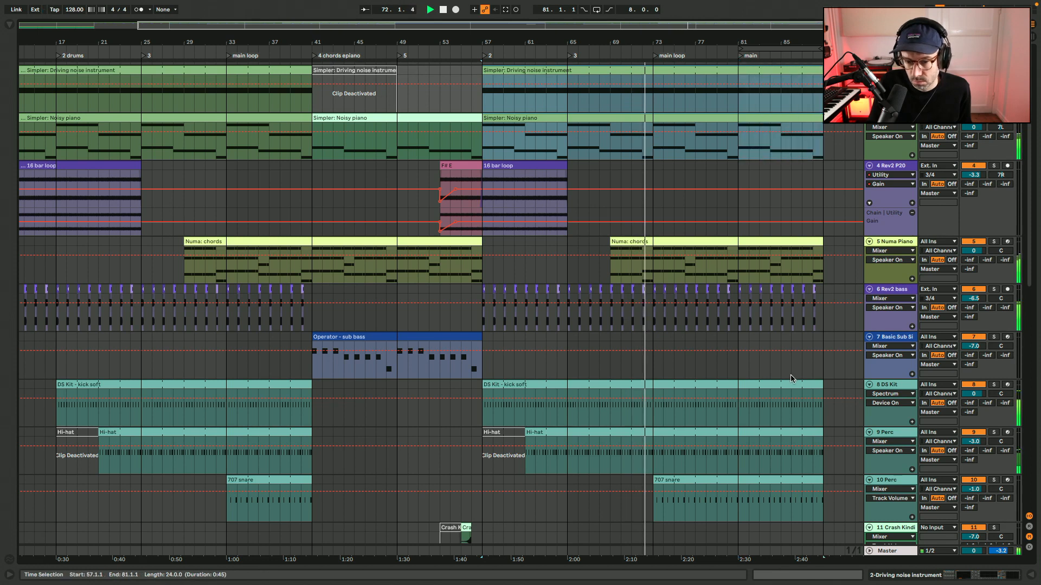
# Extend the copied Driving noise instrument clip through the outro to bar 97.
pyautogui.scroll(-3, 791, 378)
pyautogui.scroll(2, 791, 379)
pyautogui.scroll(2, 791, 378)
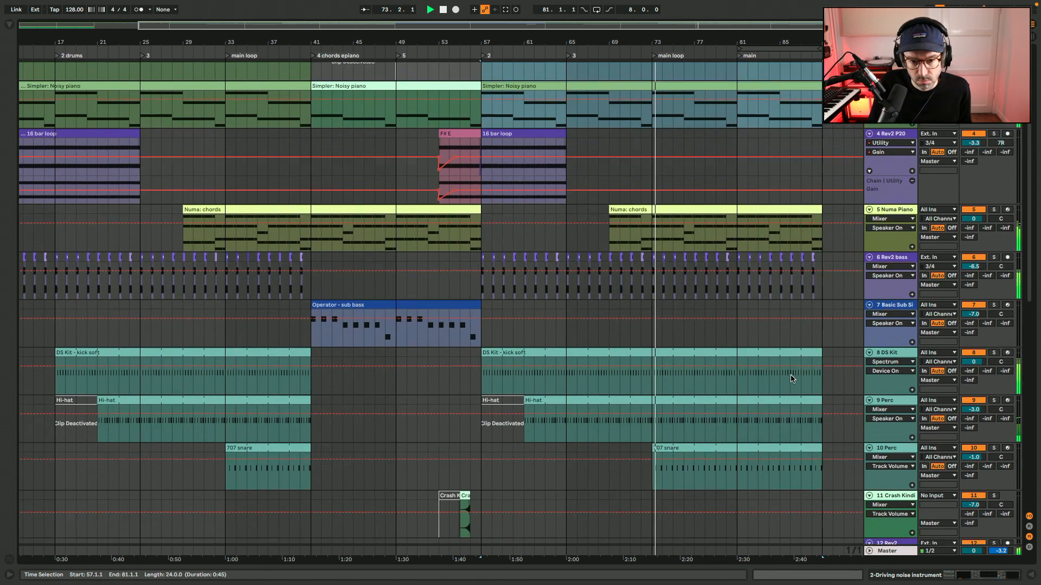
pyautogui.hscroll(5, 705, 130)
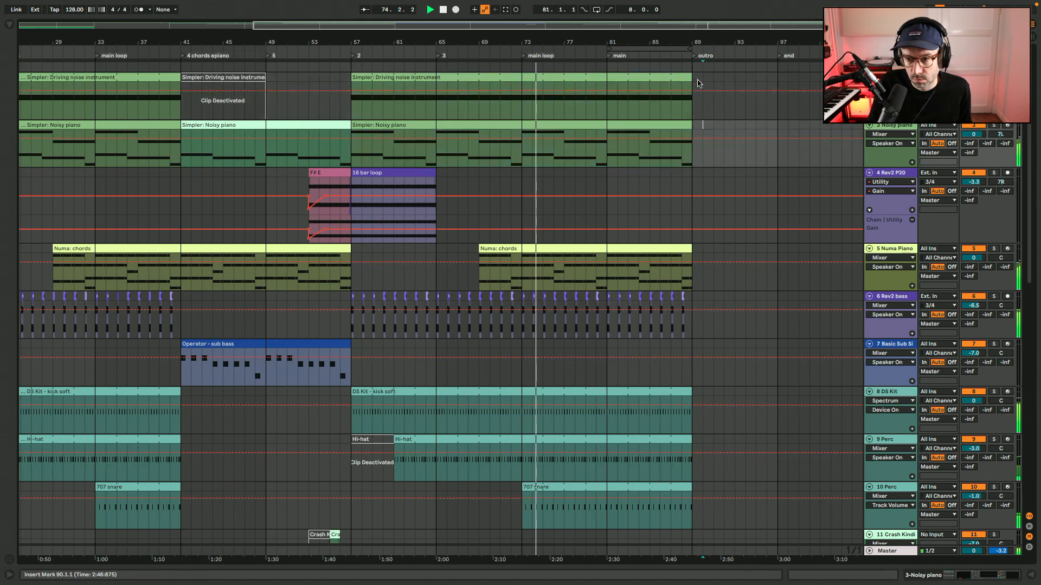
pyautogui.moveTo(692, 82); pyautogui.dragTo(778, 81)
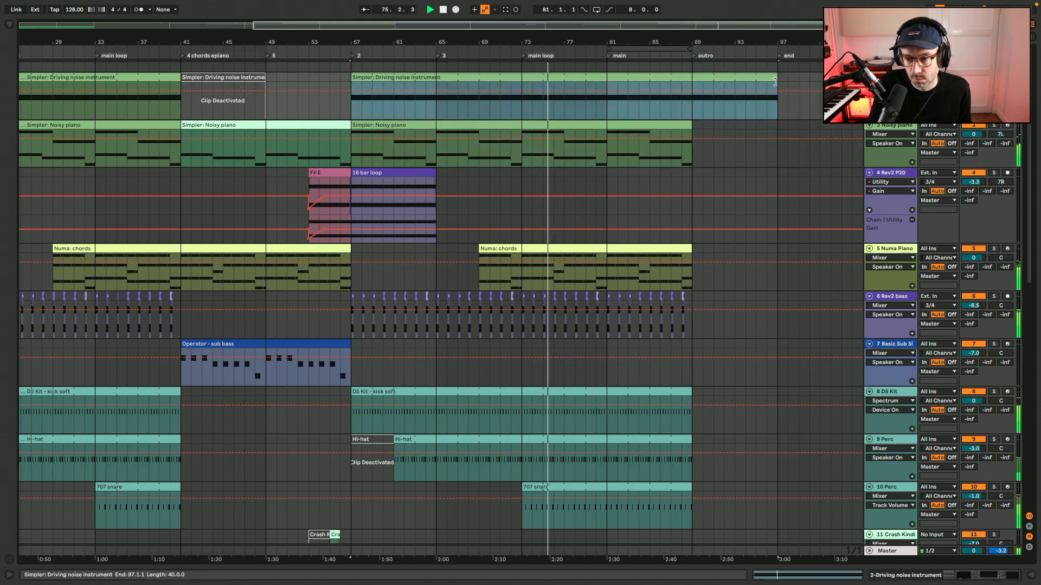
pyautogui.hscroll(-5, 769, 137)
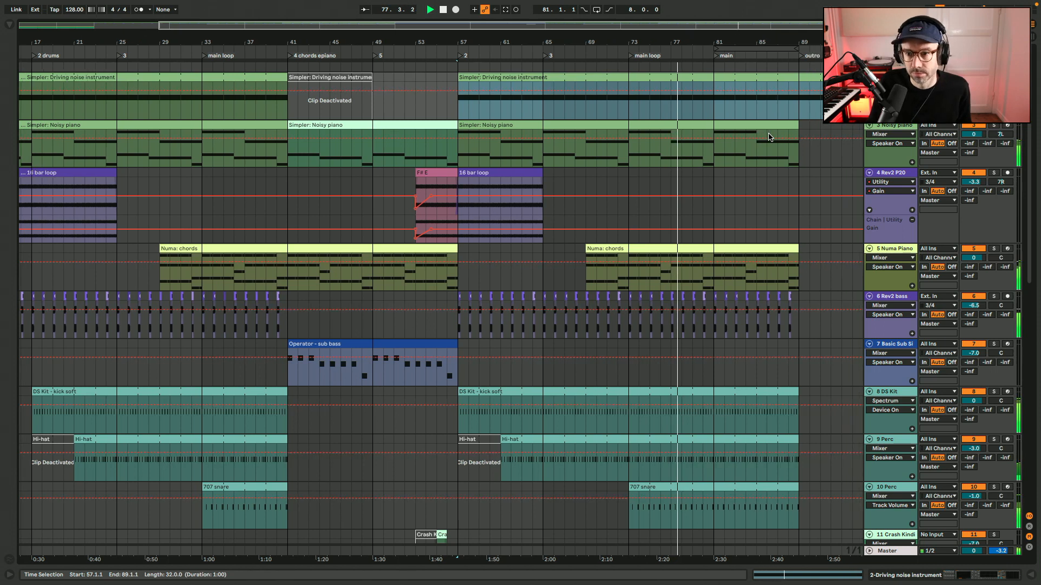
# Audition the repeated section from bar 57, continuing playback from bar 72 into the main loop.
pyautogui.press('space')
pyautogui.click(454, 116)
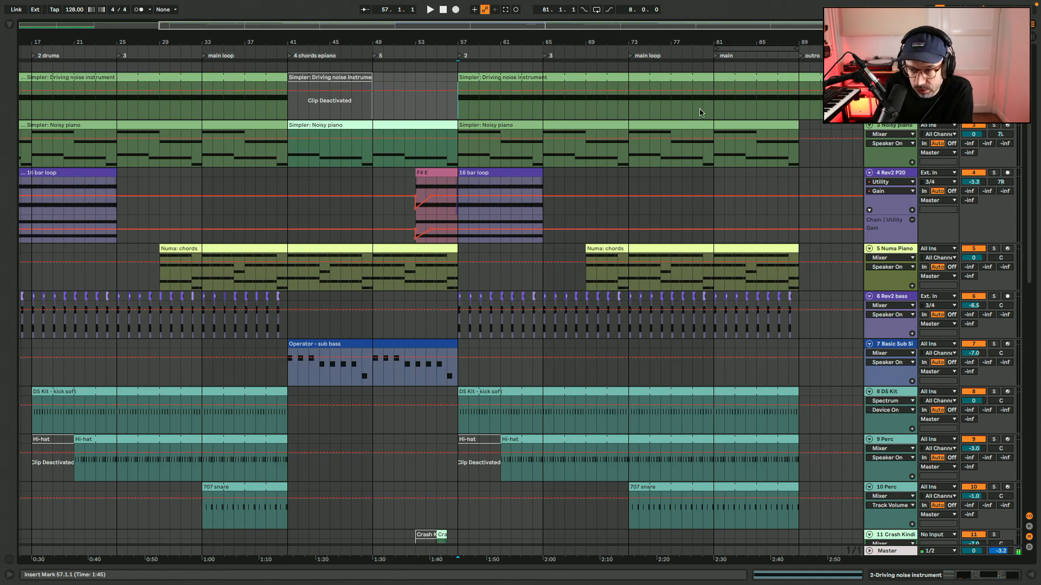
pyautogui.press('space')
pyautogui.press('+')
pyautogui.press('+')
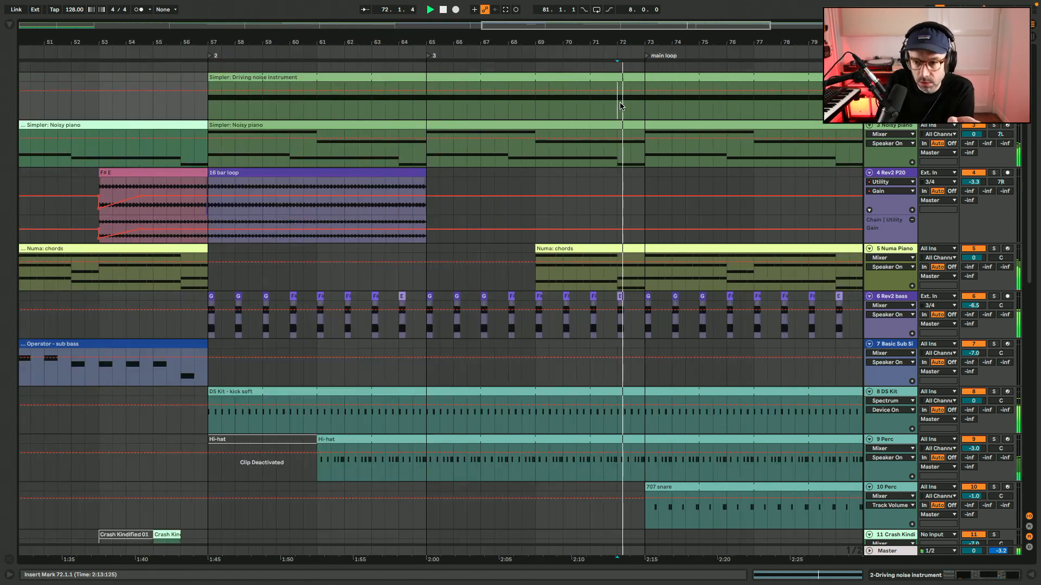
pyautogui.hscroll(5, 620, 103)
pyautogui.hscroll(5, 620, 106)
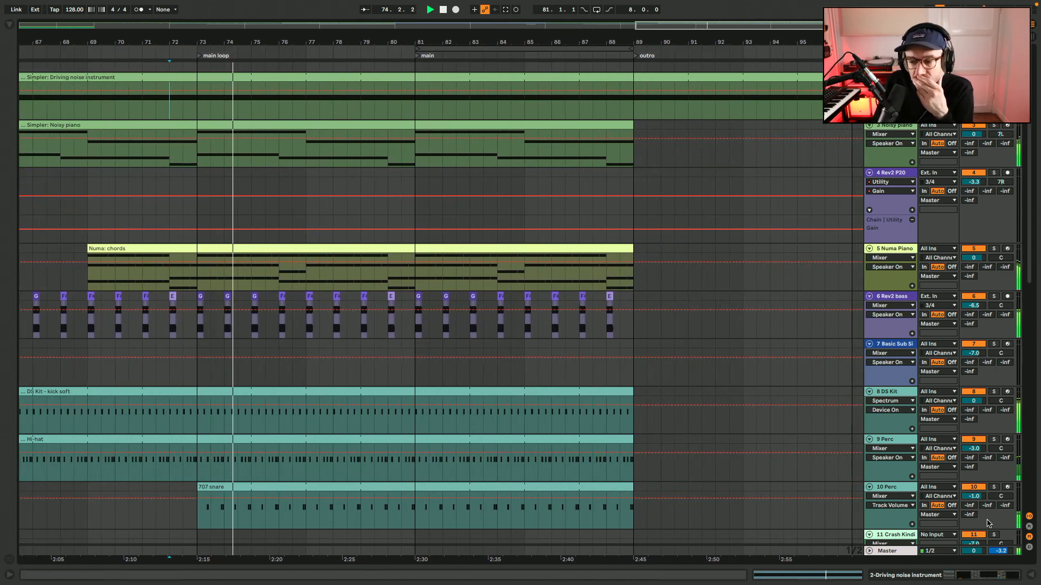
# Lower the volume of the 10 Perc track holding the 707 snare clip to -2.0 dB.
pyautogui.click(980, 497)
pyautogui.write('-1.5')
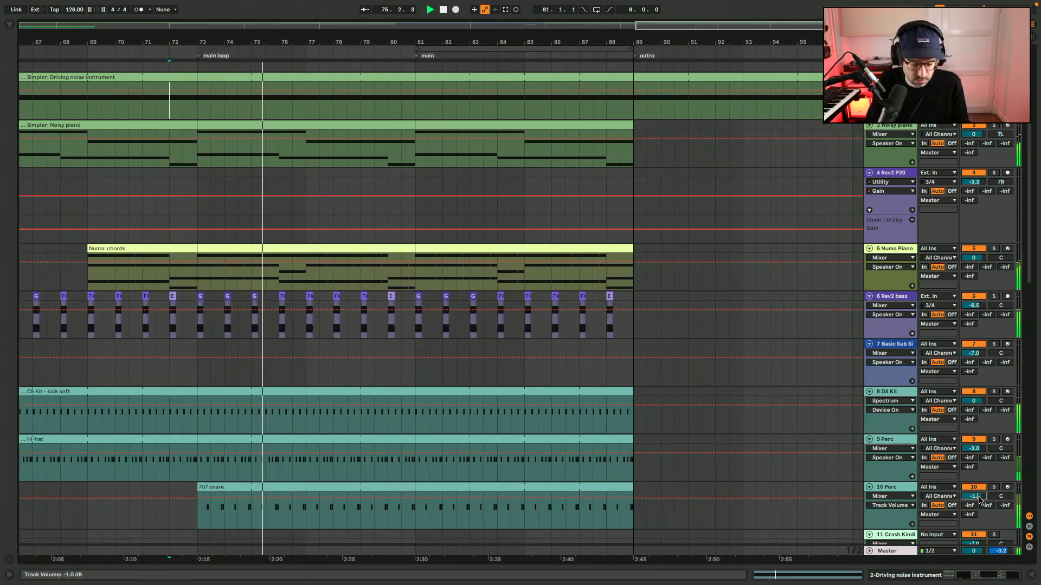
pyautogui.press('Return')
pyautogui.write('-2')
pyautogui.press('Return')
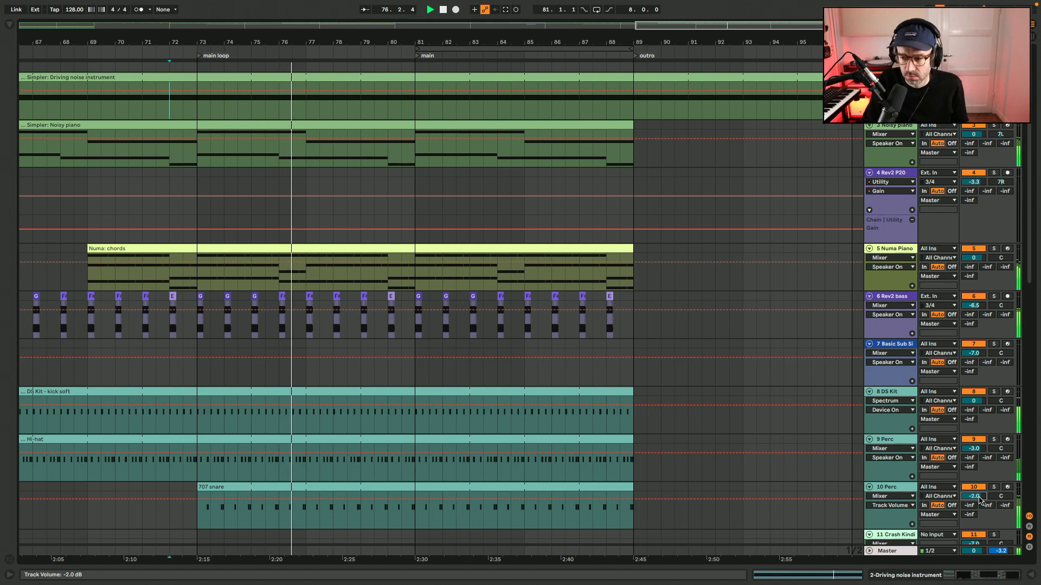
# Rename the 10 Perc track as "# Snare" so its track number stays in the name.
pyautogui.click(993, 521)
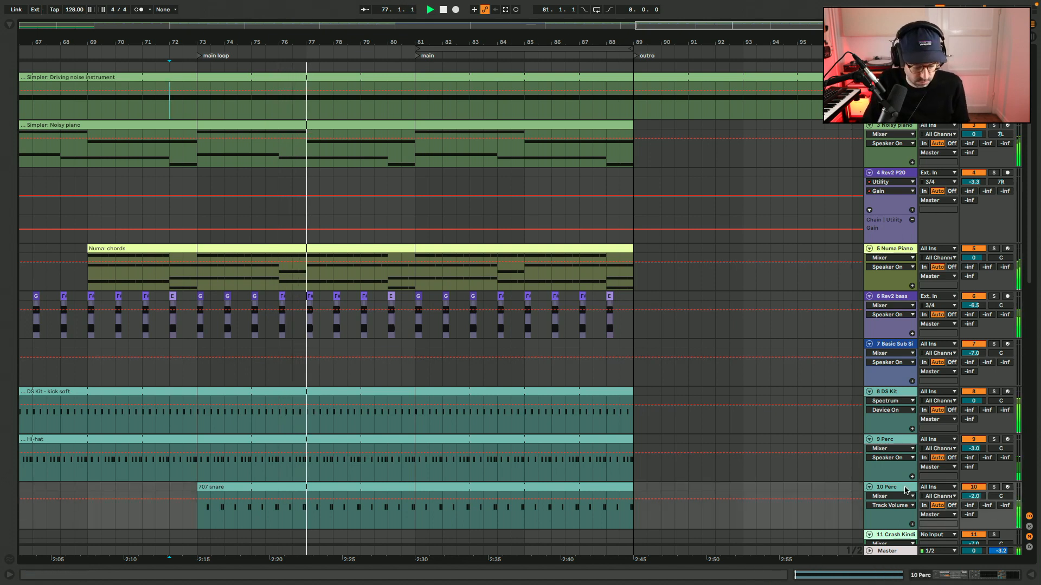
pyautogui.hotkey('ctrl', 'r')
pyautogui.write('# Snare')
pyautogui.press('Return')
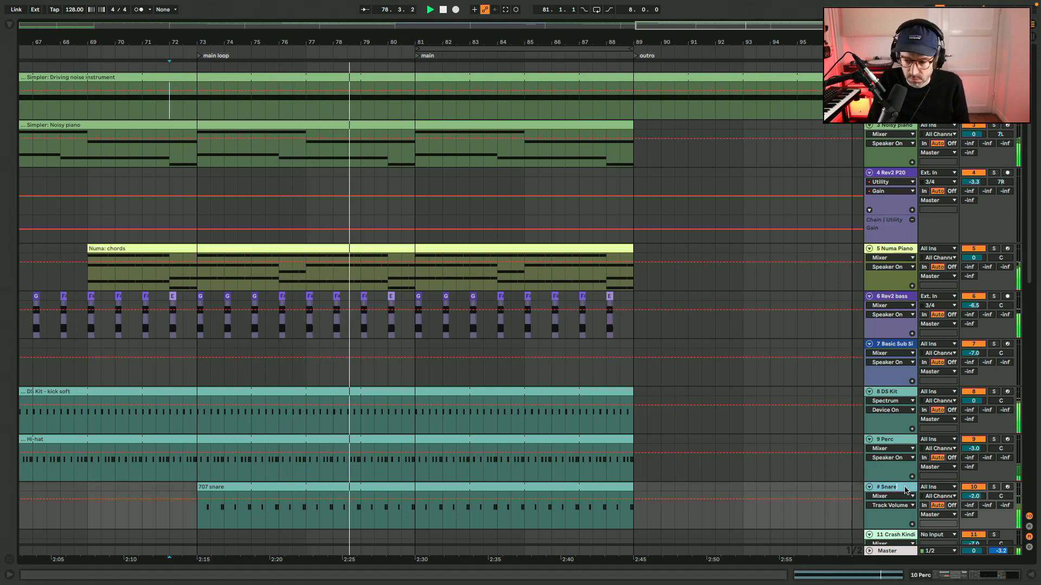
# Rename the 9 Perc track as "# Hihat".
pyautogui.click(912, 443)
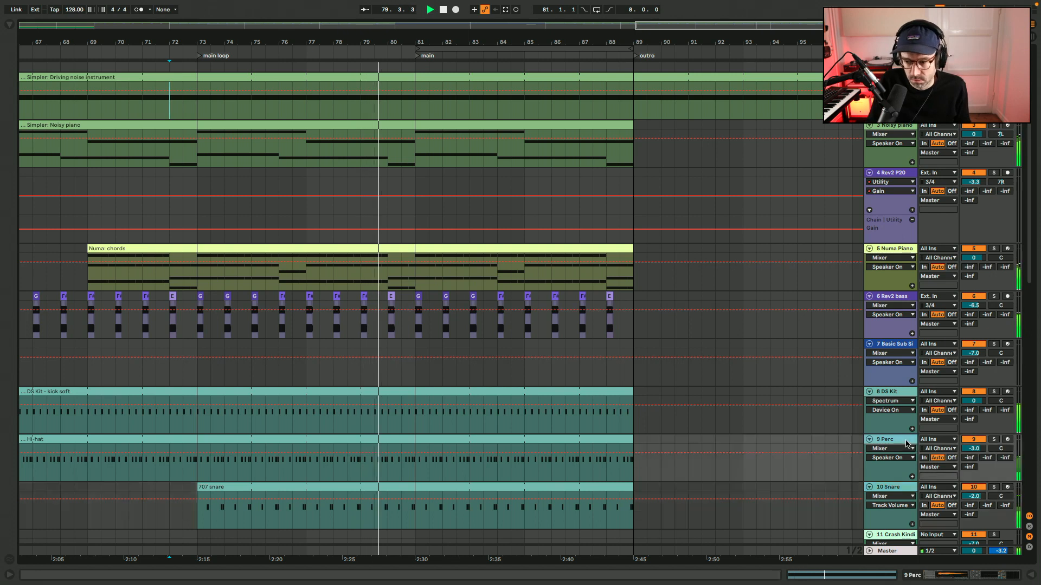
pyautogui.hotkey('ctrl', 'r')
pyautogui.write('# Hihat')
pyautogui.press('Return')
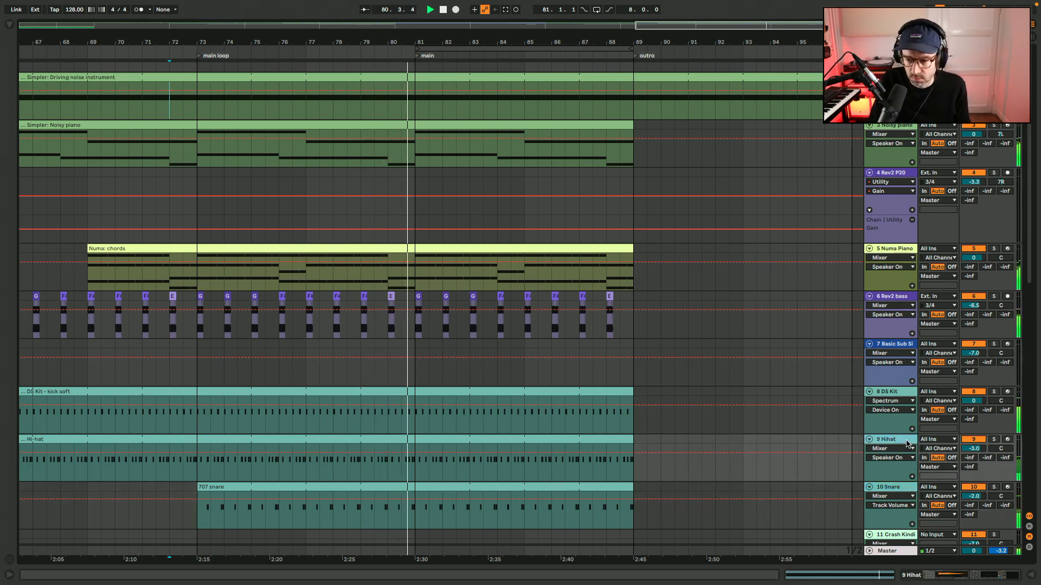
# Rename the 8 DS Kit track as "# Kick".
pyautogui.press('Up')
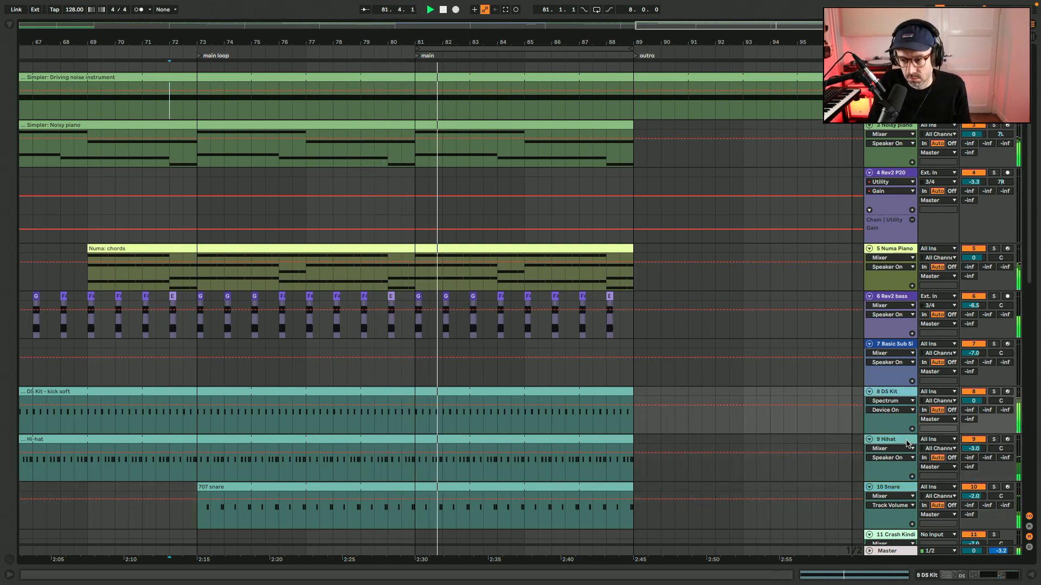
pyautogui.hotkey('ctrl', 'r')
pyautogui.write('# Kick')
pyautogui.press('Return')
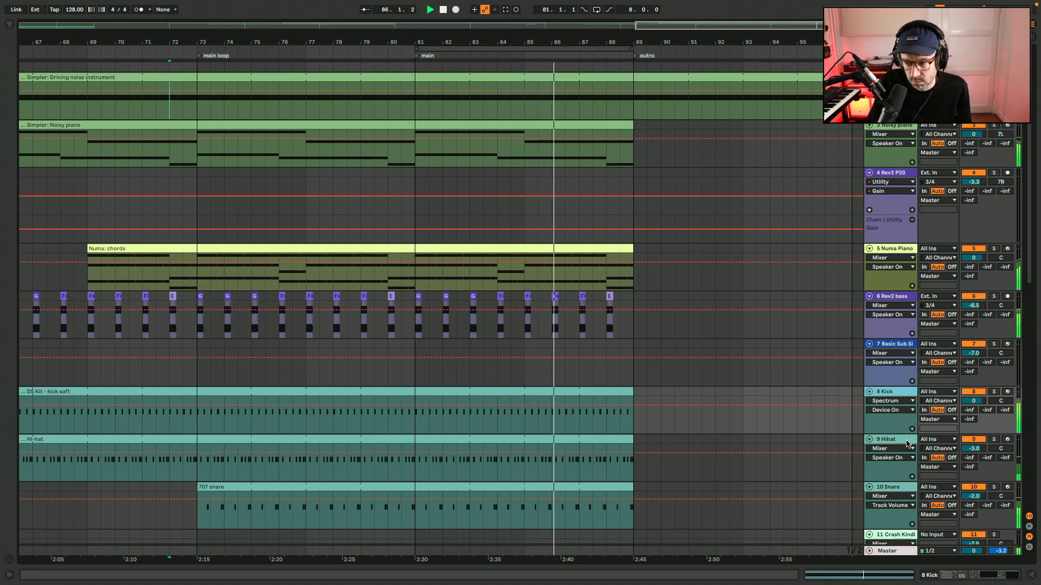
# Copy the Operator - sub bass clip to the outro at bar 89, split it at bar 97 and delete the remainder.
pyautogui.click(621, 377)
pyautogui.press('-')
pyautogui.press('-')
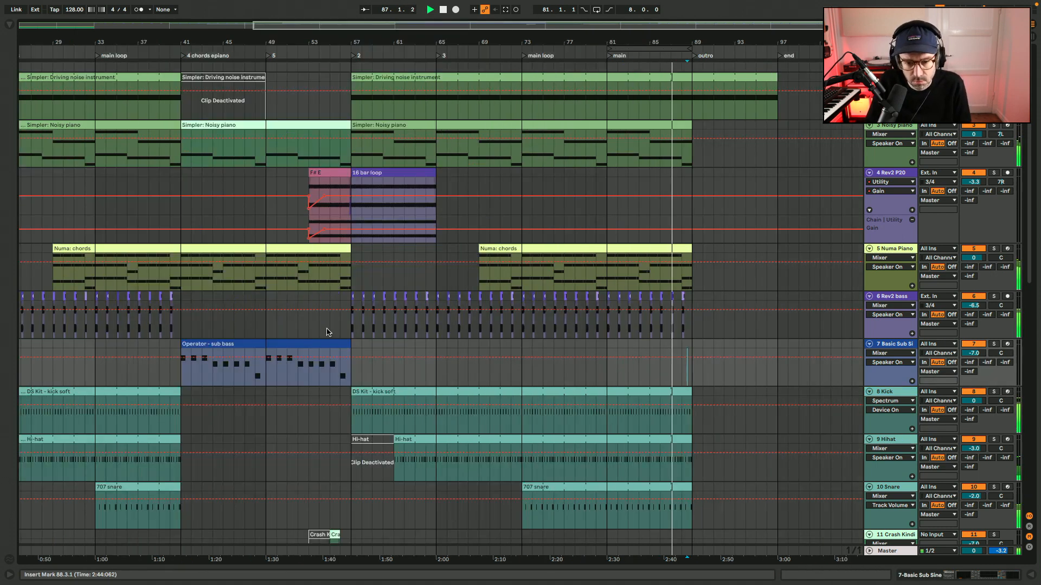
pyautogui.moveTo(291, 344); pyautogui.dragTo(803, 347)
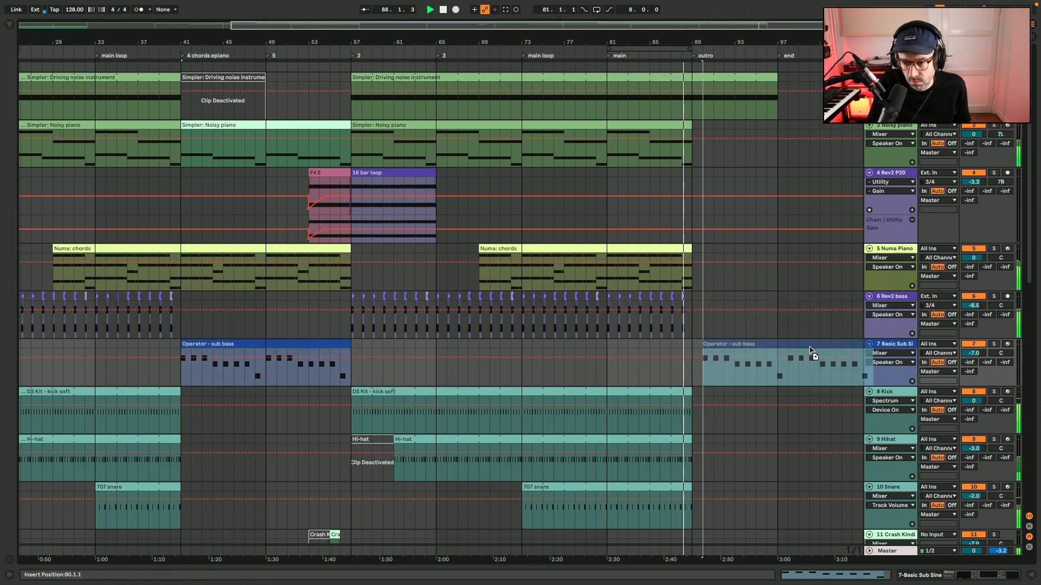
pyautogui.click(781, 375)
pyautogui.hotkey('ctrl', 'e')
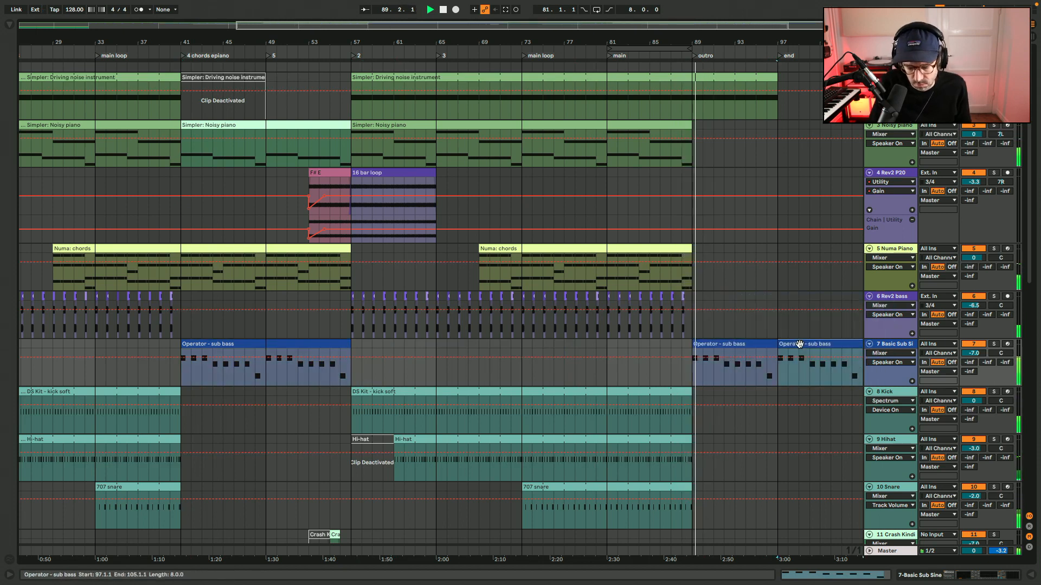
pyautogui.press('+')
pyautogui.press('Delete')
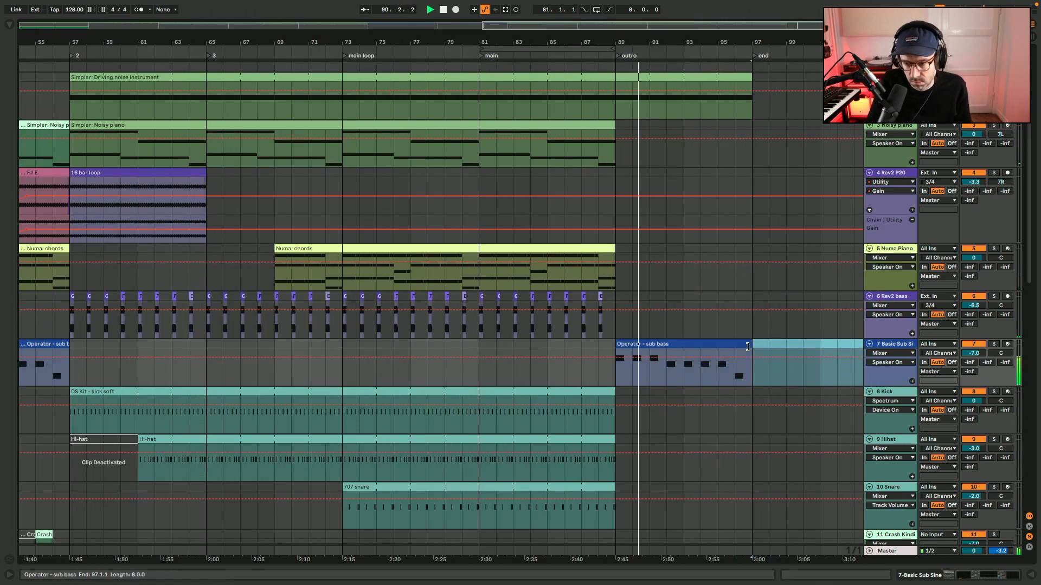
# Deactivate the outro sub bass clip and play the transition into the outro from bar 88.
pyautogui.click(743, 346)
pyautogui.press('0')
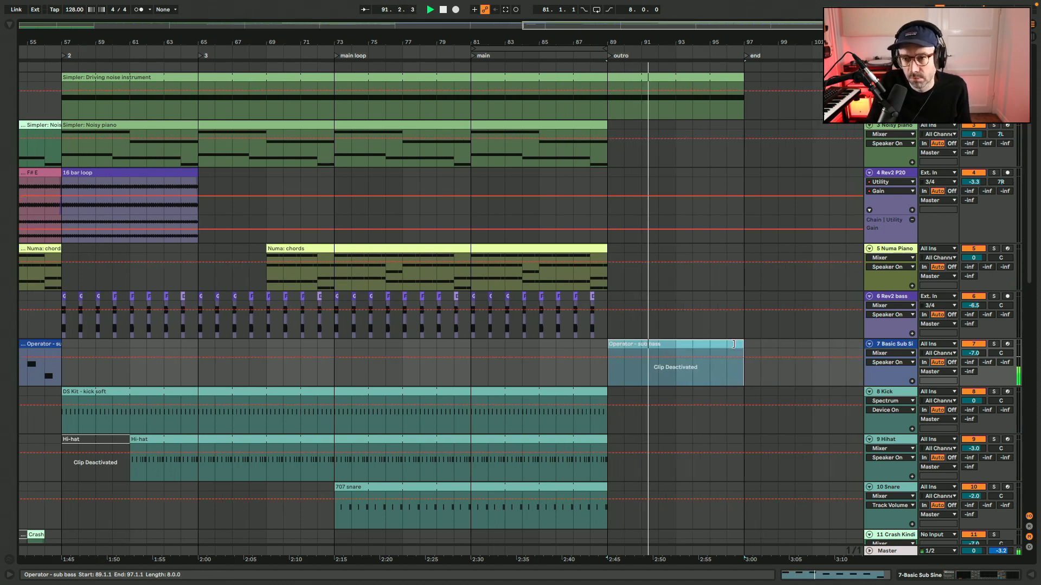
pyautogui.click(568, 377)
pyautogui.press('space')
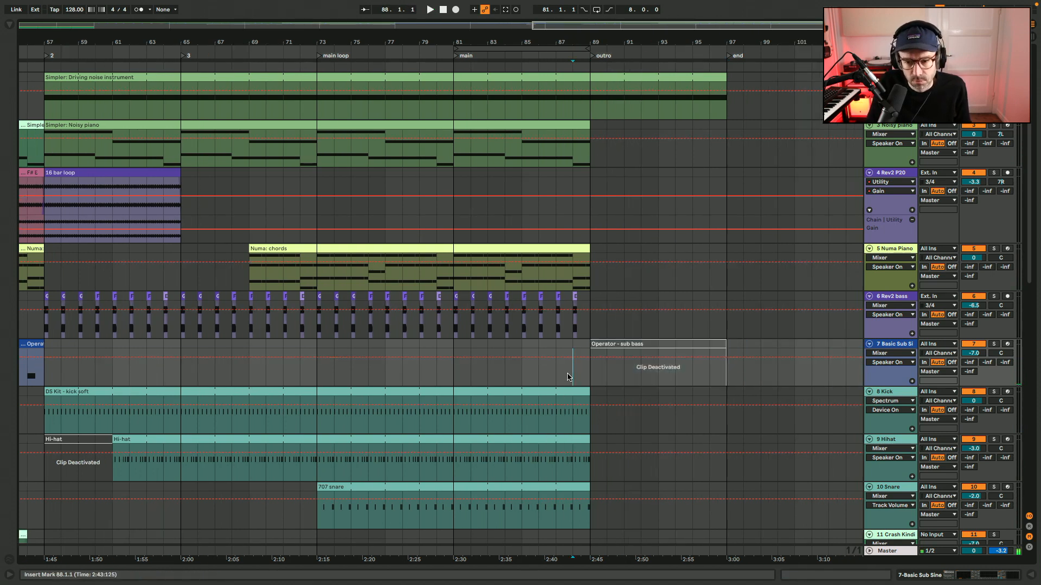
pyautogui.press('space')
# Extend the Numa chords clip through the outro to bar 97 and reactivate the outro sub bass clip.
pyautogui.moveTo(586, 246); pyautogui.dragTo(721, 248)
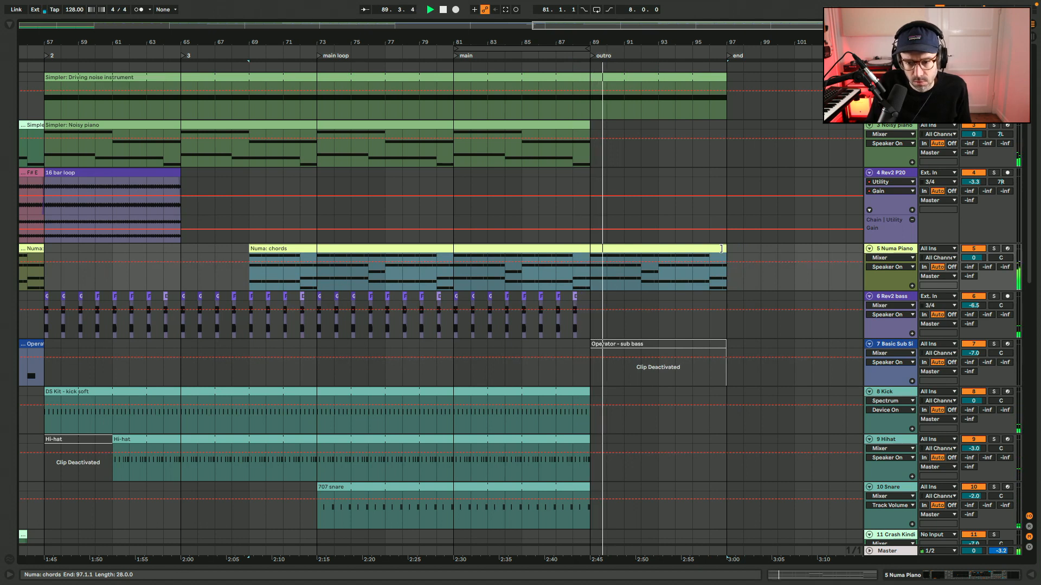
pyautogui.click(650, 342)
pyautogui.press('0')
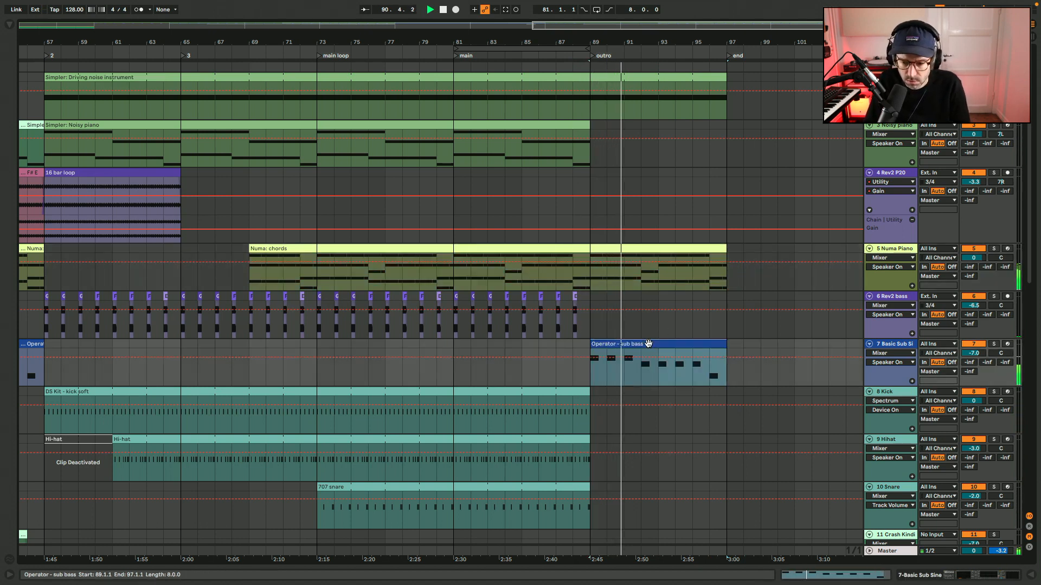
# In the outro sub bass clip, lengthen the first G1 to 2.3, the third G1 to 4.1, and the F#1 notes at bars 4 and 6 to 5.3 and 7.3.
pyautogui.doubleClick(648, 344)
pyautogui.click(223, 332)
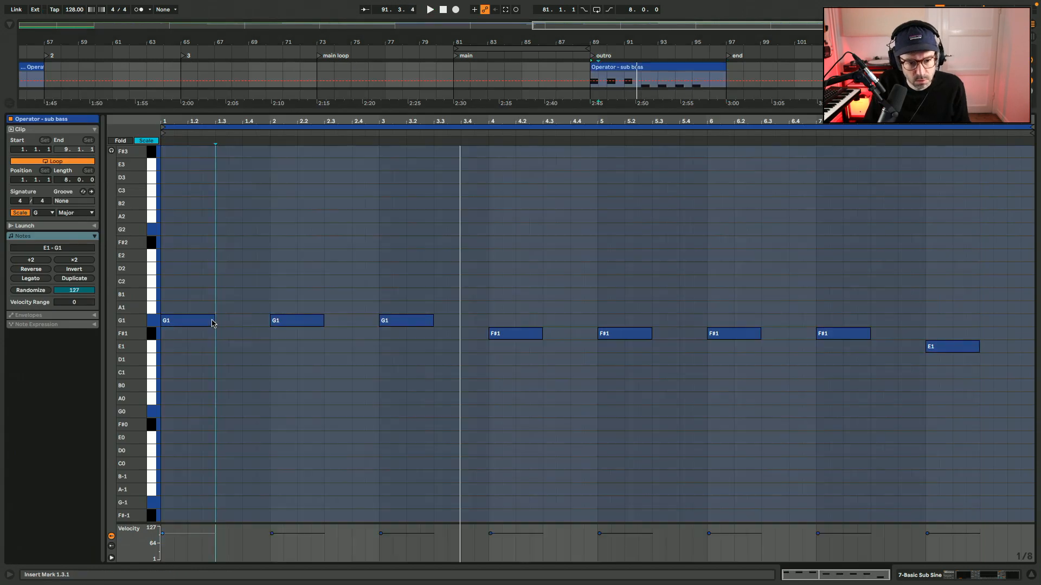
pyautogui.moveTo(214, 321); pyautogui.dragTo(321, 324)
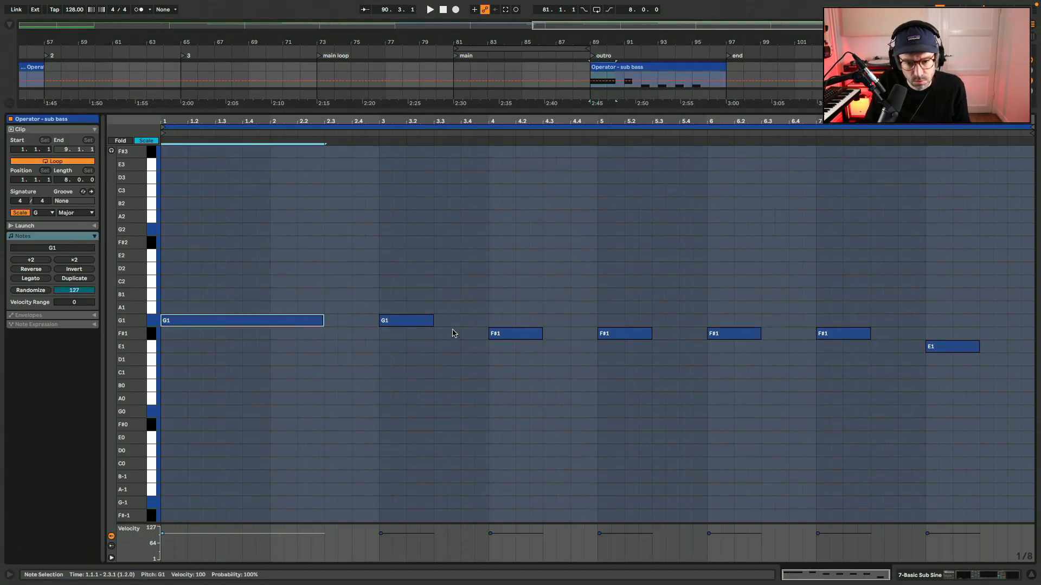
pyautogui.click(431, 323)
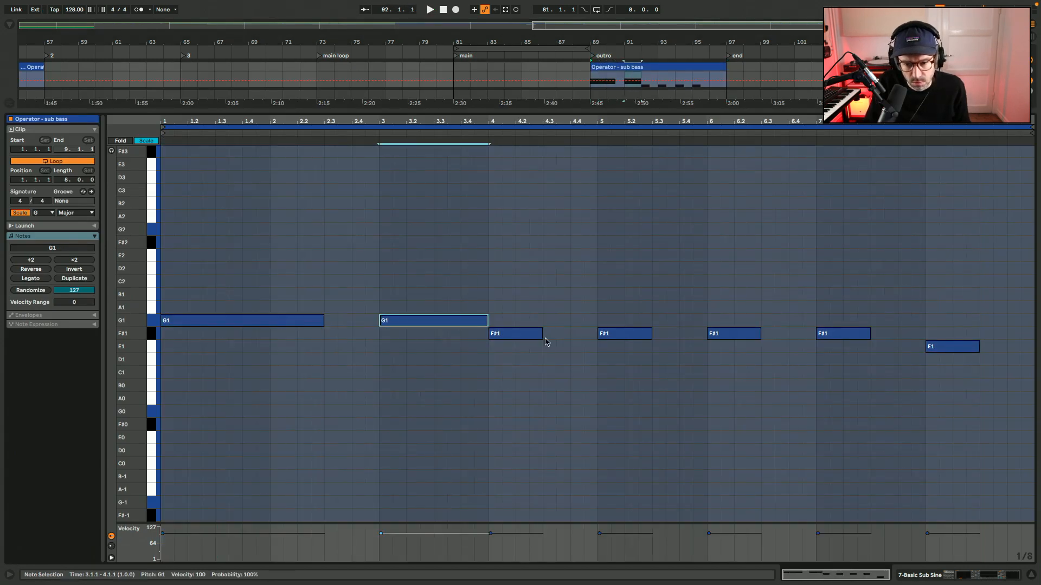
pyautogui.moveTo(543, 338); pyautogui.dragTo(653, 342)
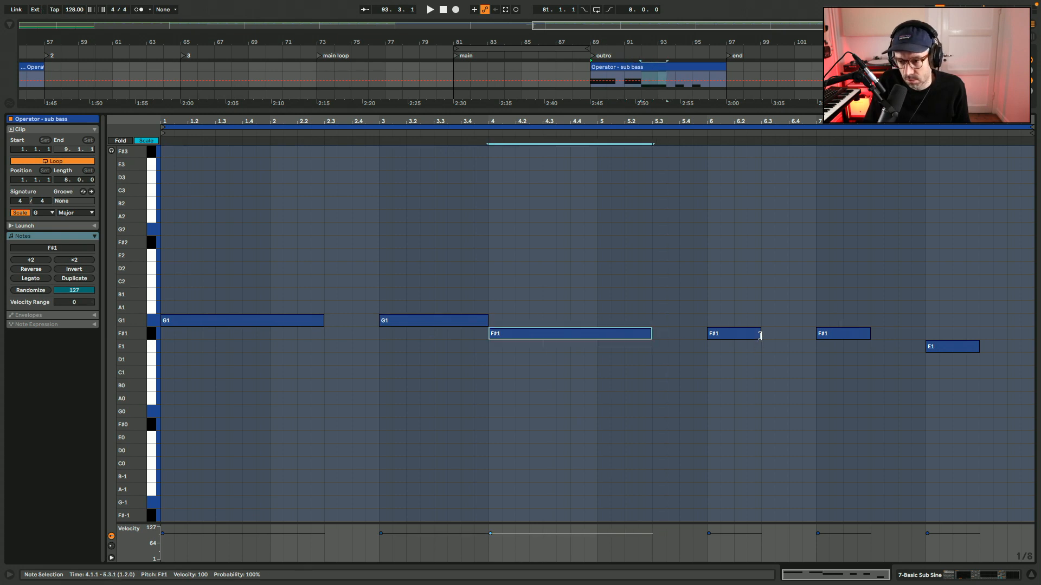
pyautogui.moveTo(760, 335); pyautogui.dragTo(870, 337)
pyautogui.hotkey('shift', 'Tab')
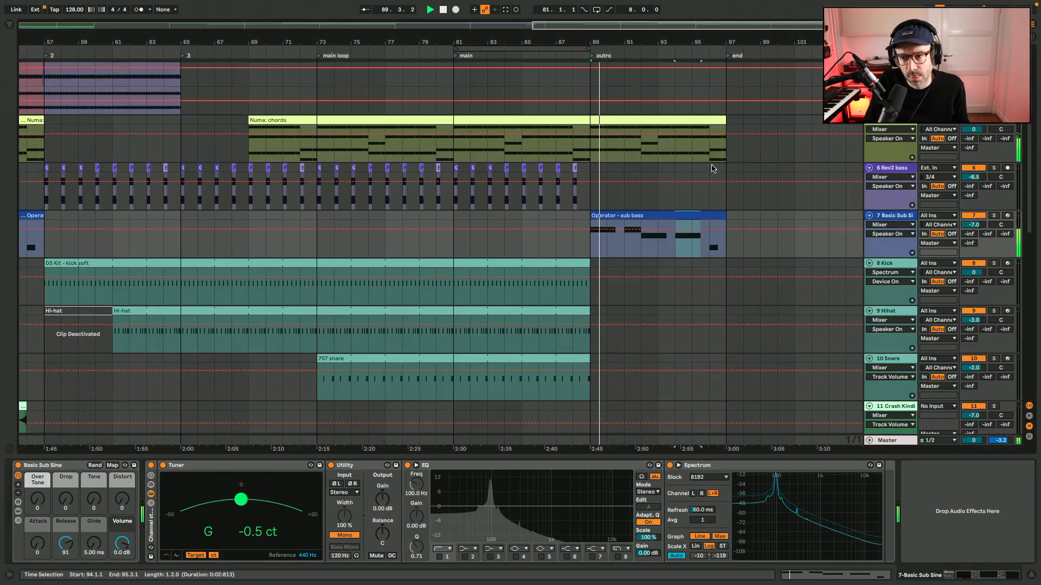
# Recolor the outro Operator - sub bass clip in a brighter blue.
pyautogui.rightClick(607, 247)
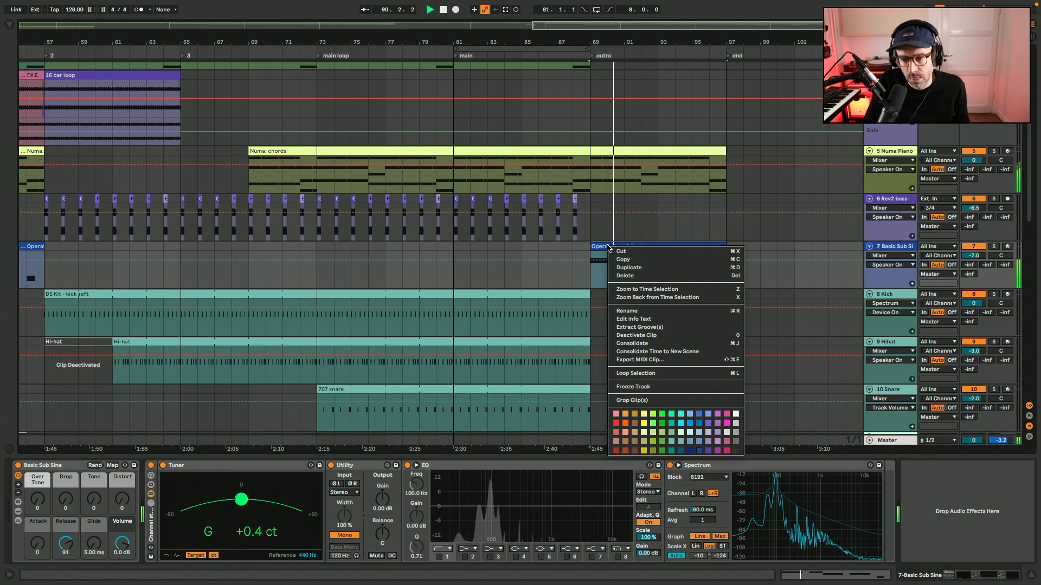
pyautogui.click(699, 426)
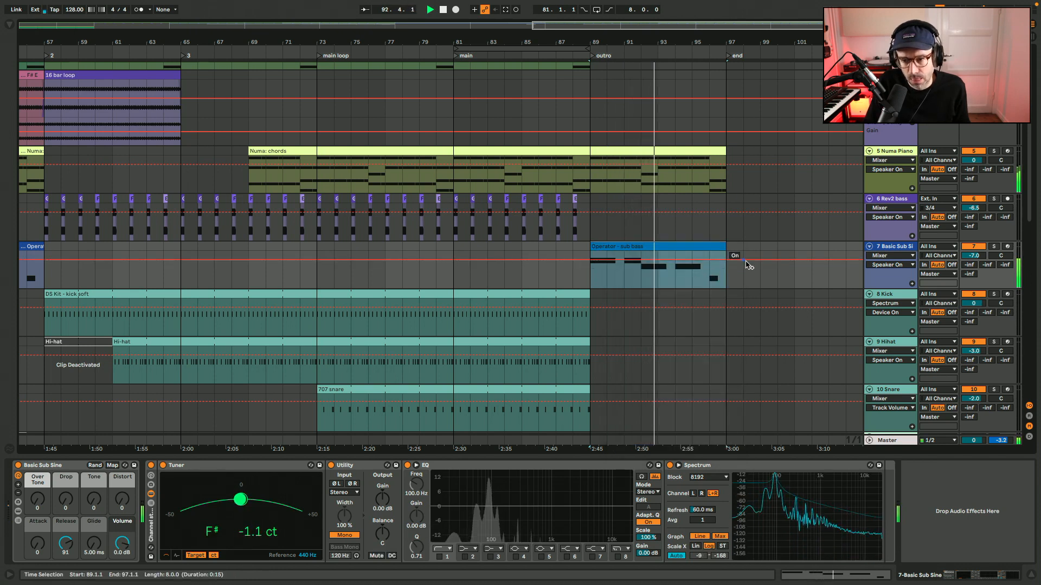
# Move the end locator from the close of the outro to bar 101.
pyautogui.scroll(3, 746, 264)
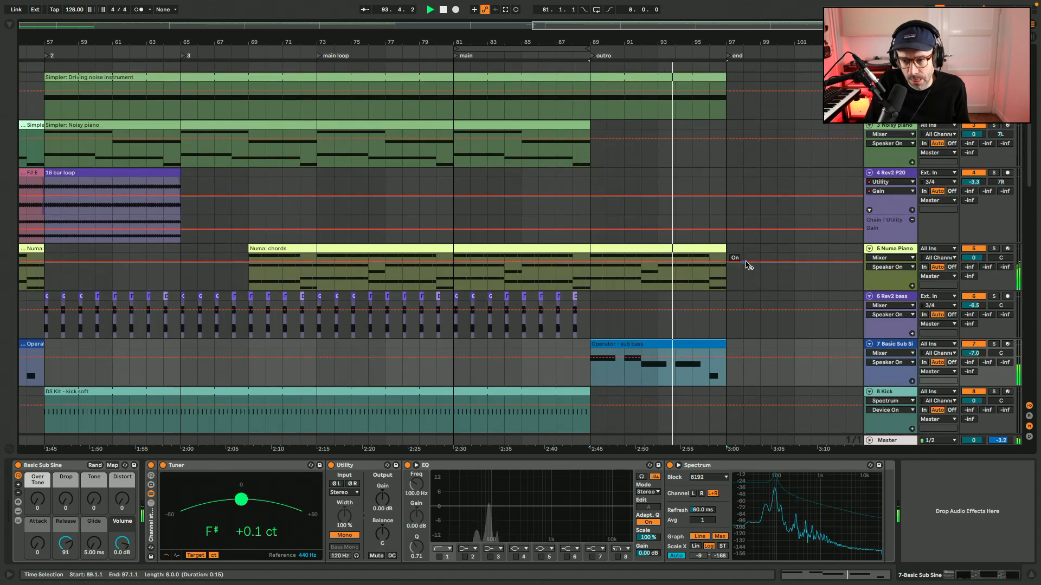
pyautogui.click(728, 56)
pyautogui.moveTo(728, 57); pyautogui.dragTo(795, 59)
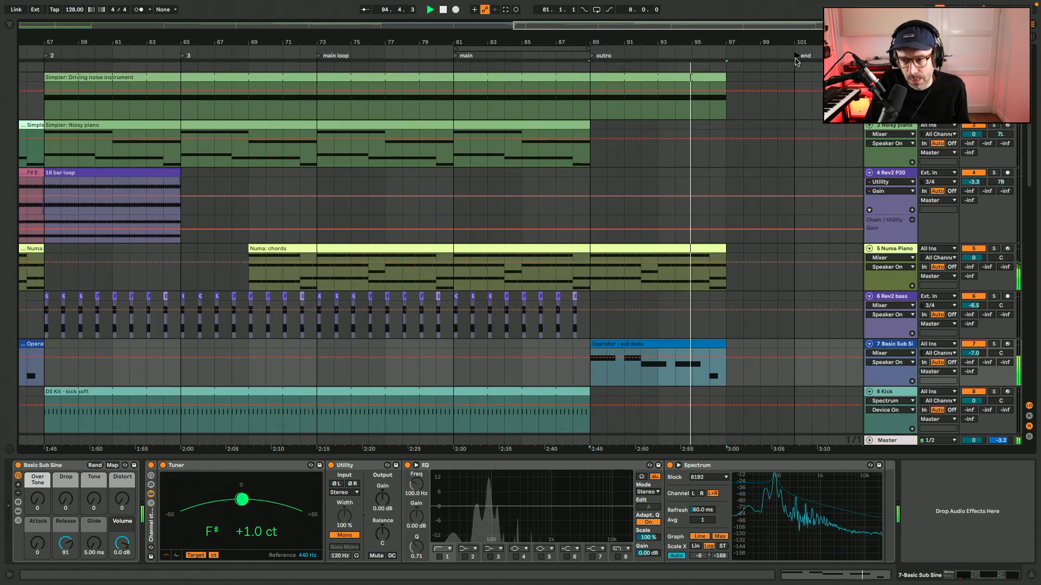
# Add a locator named "tail" at bar 97 and extend the Driving noise instrument clip to bar 101.
pyautogui.moveTo(697, 58); pyautogui.dragTo(791, 79)
pyautogui.press('super+r')
pyautogui.write('tail')
pyautogui.press('Return')
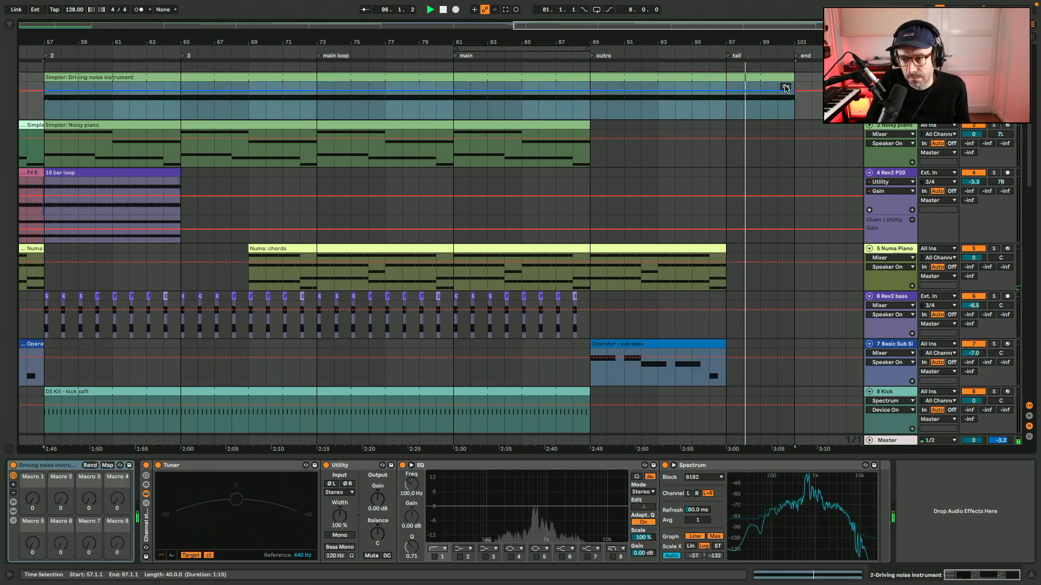
# With playback running from bar 93, extend the Numa chords clip into the tail to 99.2.4 and split it at bar 97.
pyautogui.scroll(6, 488, 215)
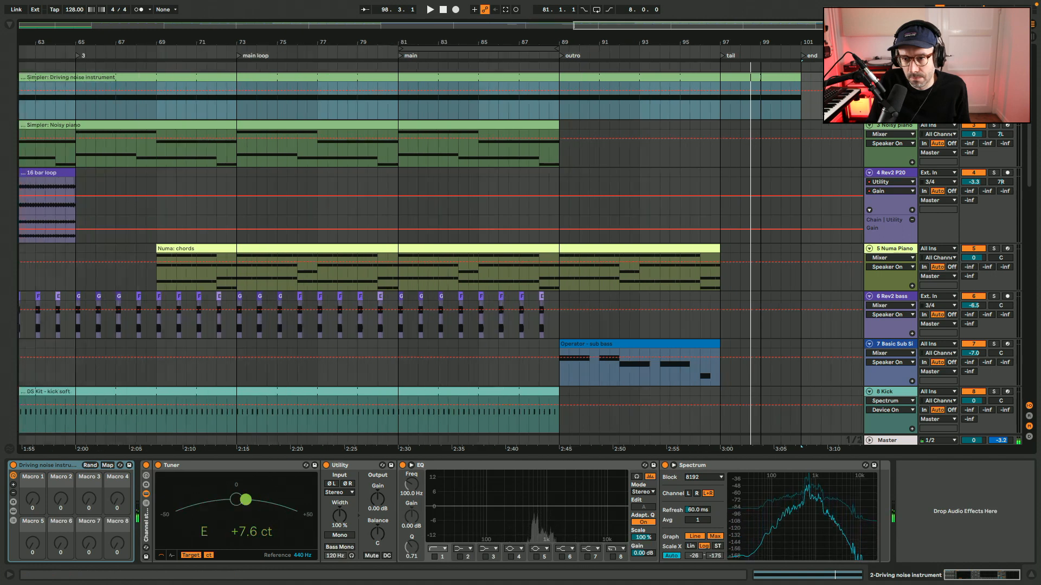
pyautogui.click(477, 218)
pyautogui.press('space')
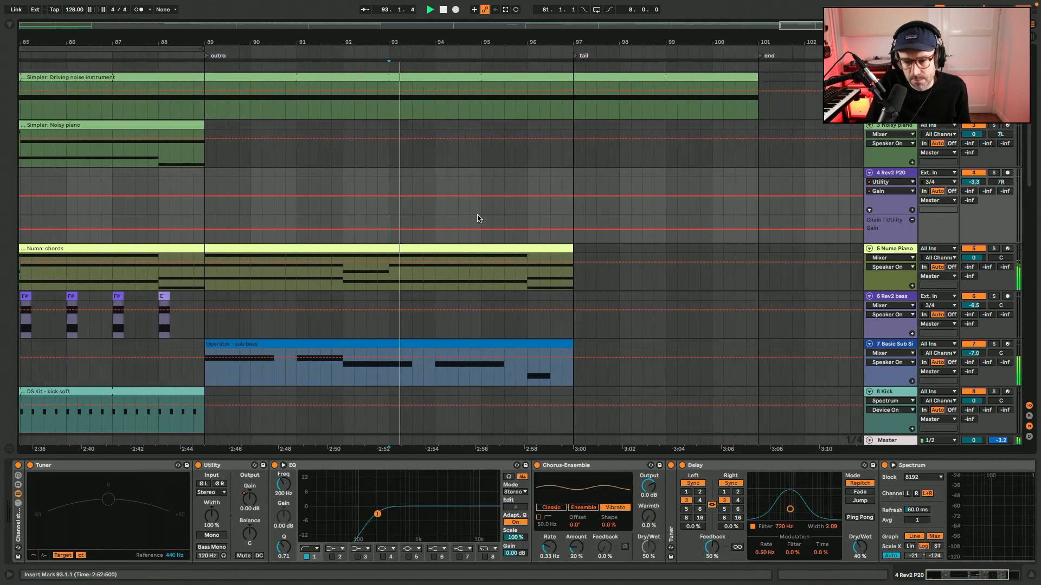
pyautogui.moveTo(464, 249); pyautogui.dragTo(581, 249)
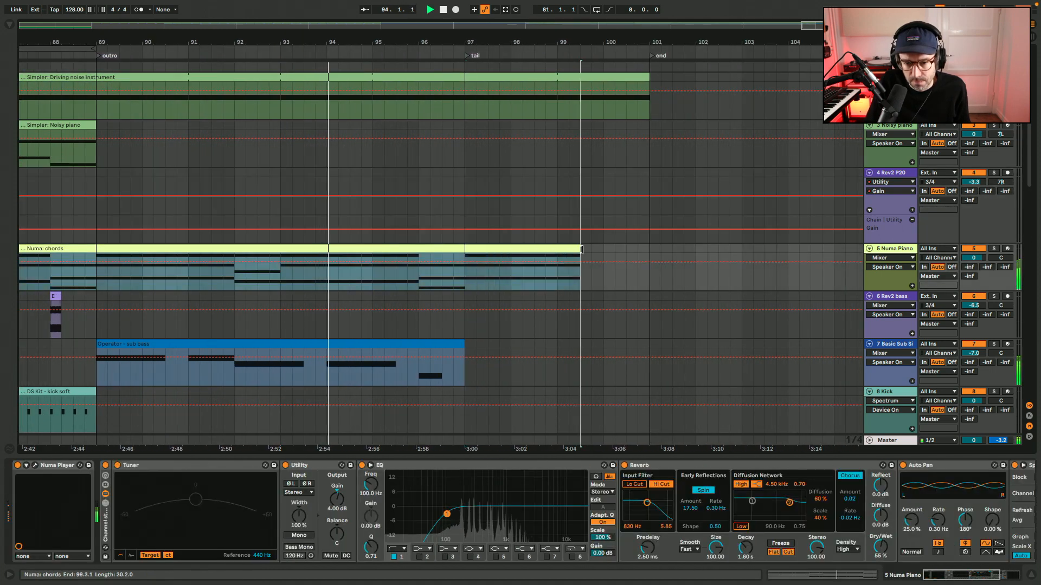
pyautogui.click(467, 278)
pyautogui.press('super+e')
# In the tail chords clip, deactivate the notes from 1.4 onward and lengthen the first G2, B2 and D3 notes to the clip's end.
pyautogui.doubleClick(493, 249)
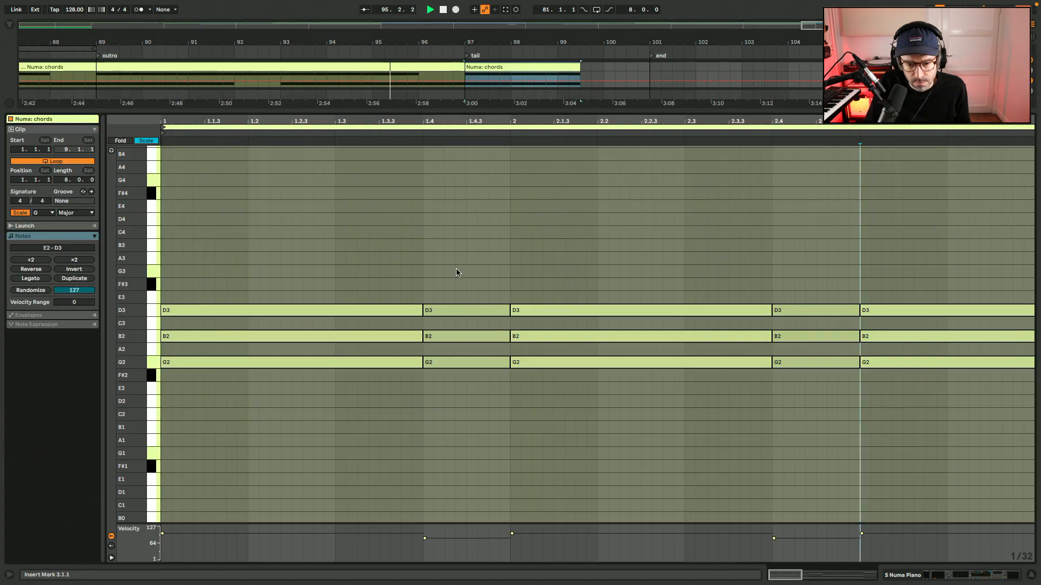
pyautogui.moveTo(456, 272); pyautogui.dragTo(980, 426)
pyautogui.press('0')
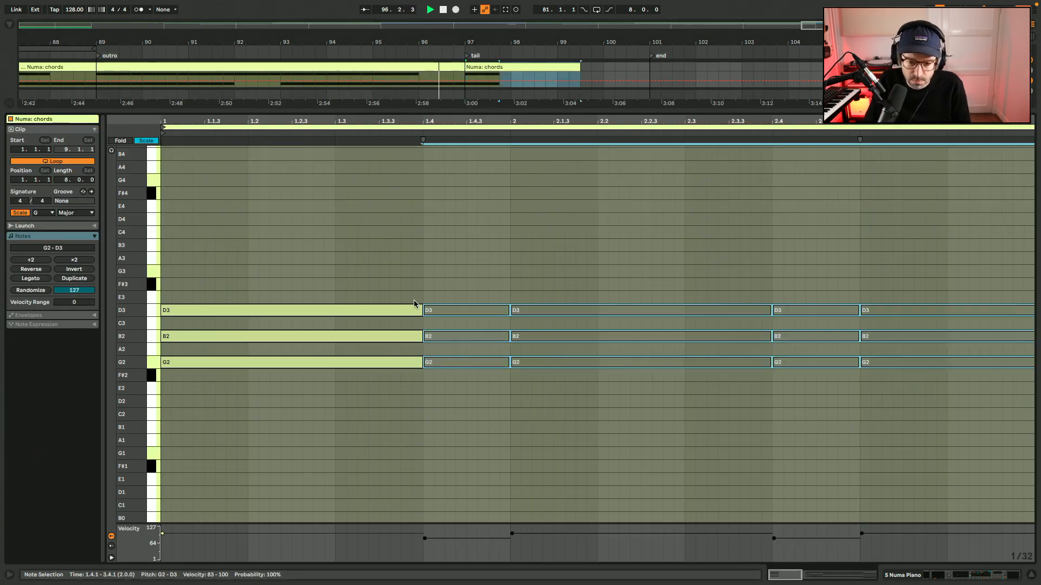
pyautogui.moveTo(417, 301); pyautogui.dragTo(1017, 353)
pyautogui.hotkey('shift', 'Tab')
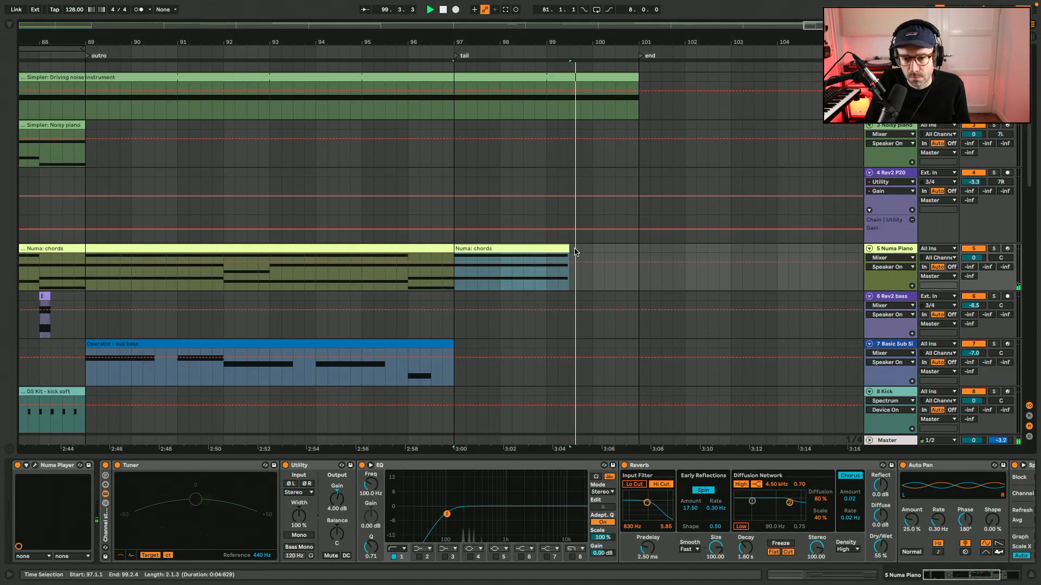
# Split the Driving noise instrument clip at bar 99 and delete the part after the split.
pyautogui.click(548, 106)
pyautogui.press('super+e')
pyautogui.click(585, 77)
pyautogui.press('Delete')
# Start playback from bar 95 and recolor the tail's Numa chords clip a darker yellow.
pyautogui.click(361, 110)
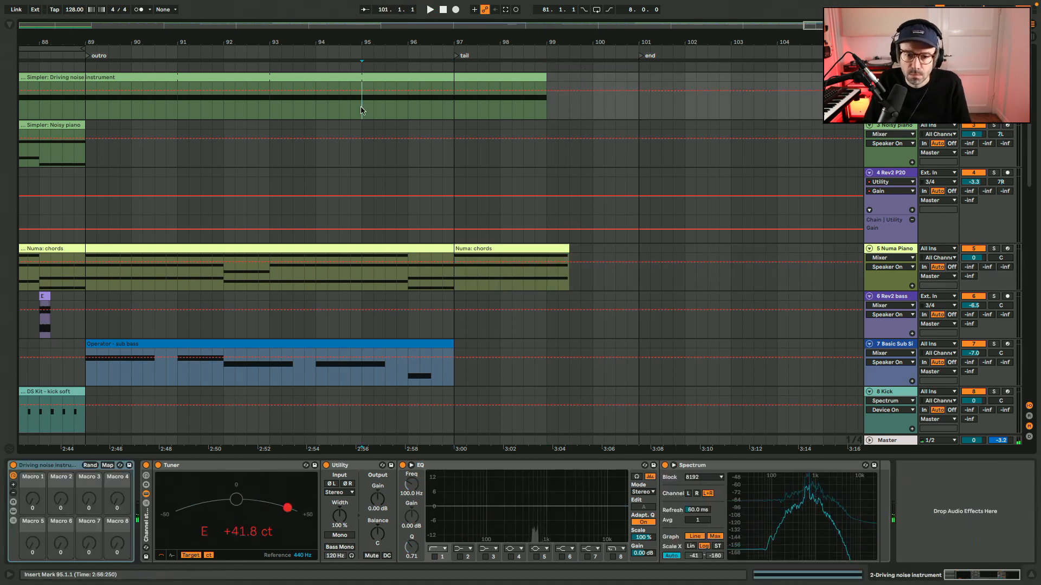
pyautogui.press('space')
pyautogui.rightClick(497, 250)
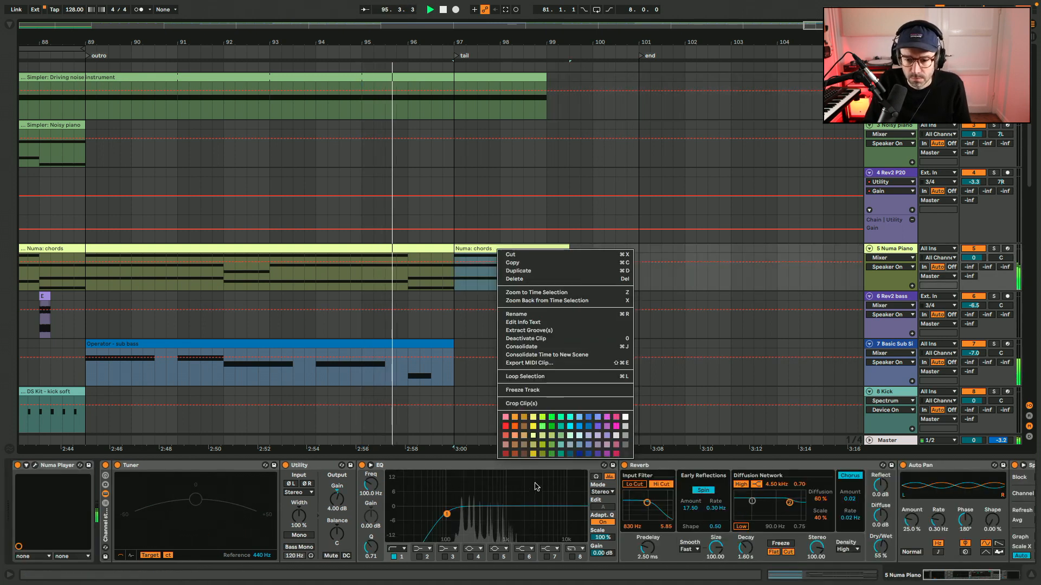
pyautogui.click(534, 453)
# Restart playback from bar 95 to listen to the end of the outro and the tail.
pyautogui.press('space')
pyautogui.doubleClick(511, 250)
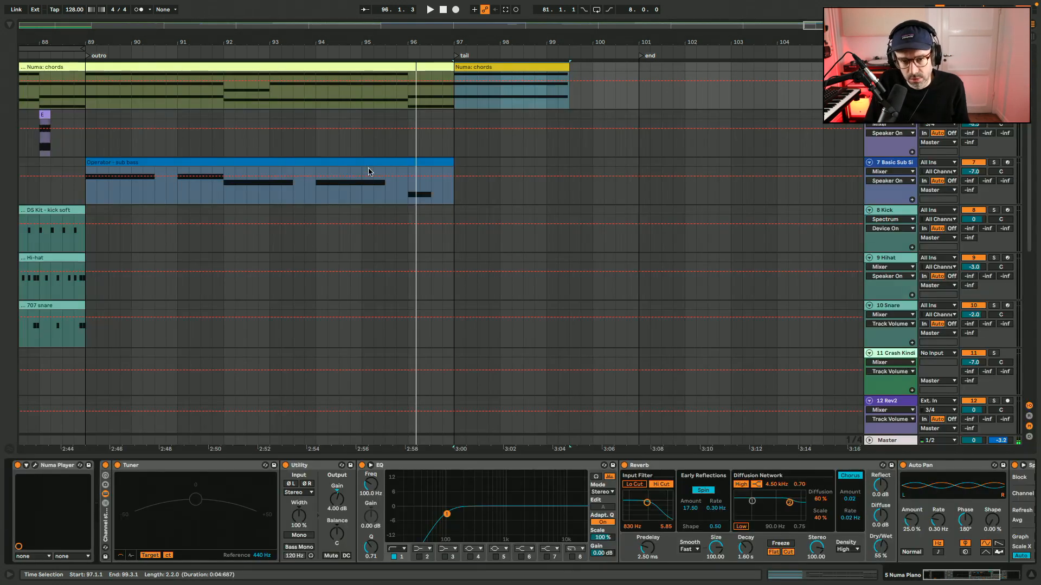
pyautogui.press('space')
pyautogui.scroll(2, 357, 198)
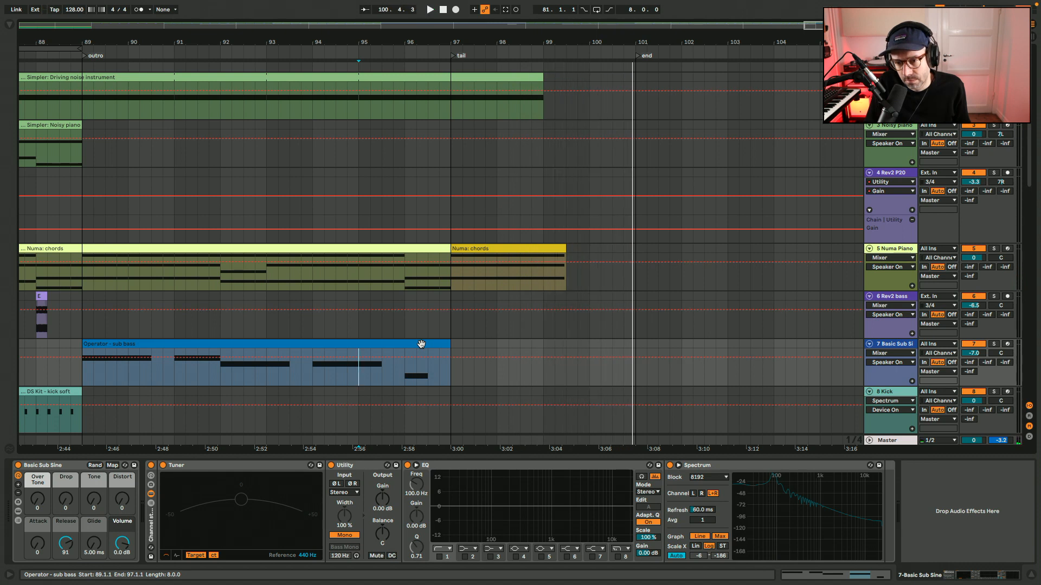
# With playback running from bar 73, hide the device view, save the set and loop bars 73 to 89.
pyautogui.scroll(-10, 421, 344)
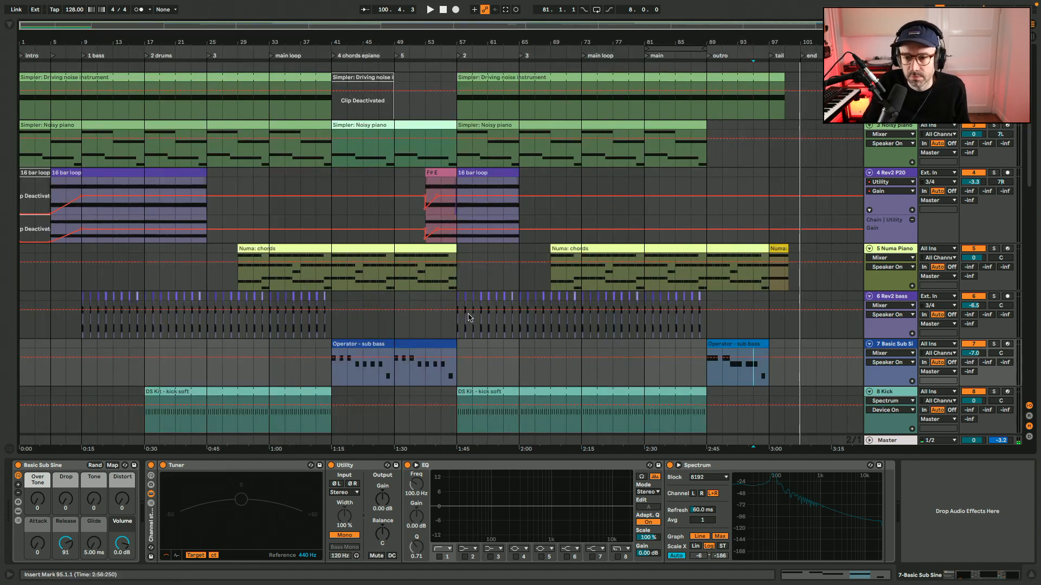
pyautogui.click(582, 370)
pyautogui.press('space')
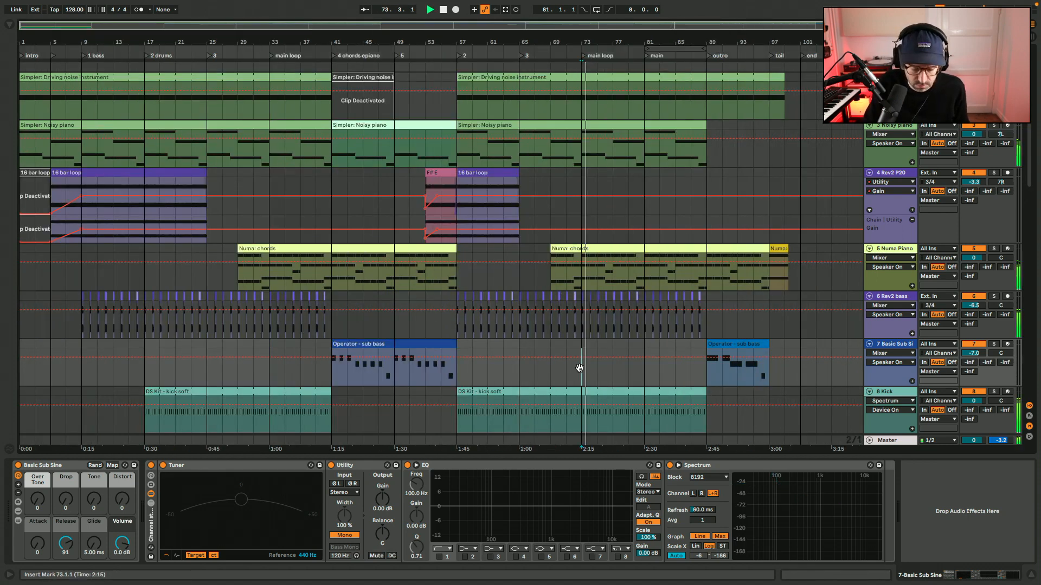
pyautogui.press('super+alt+l')
pyautogui.press('super+l')
pyautogui.press('super+s')
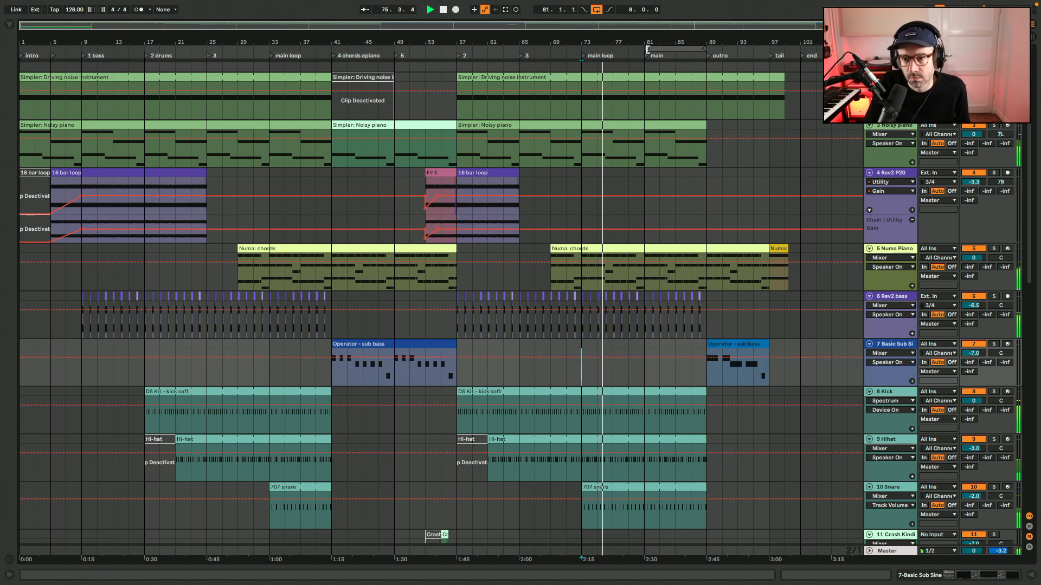
pyautogui.moveTo(646, 49); pyautogui.dragTo(584, 48)
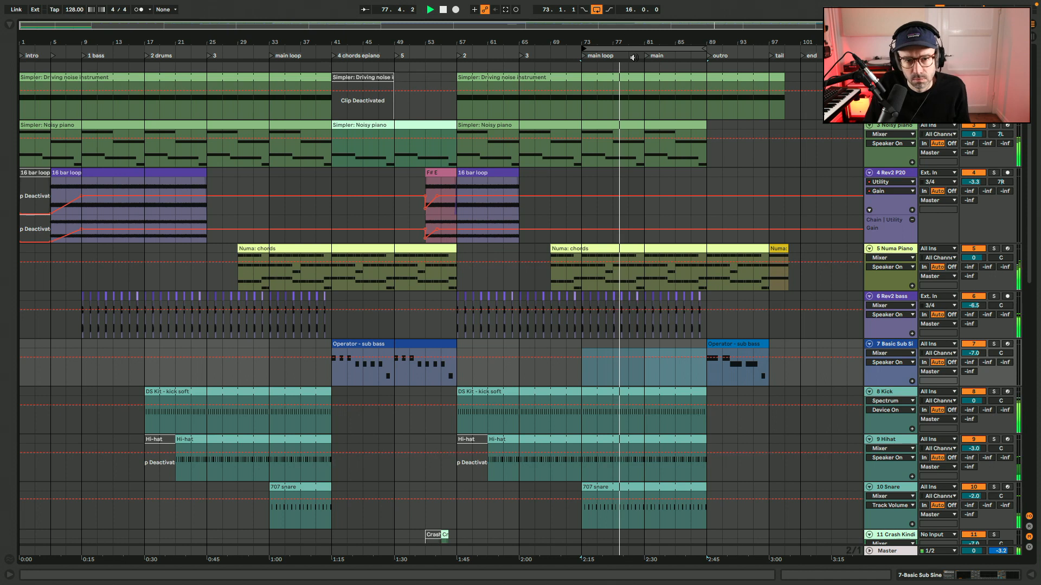
# Rename the "main" locator at bar 81 to "main 2".
pyautogui.rightClick(651, 57)
pyautogui.click(652, 67)
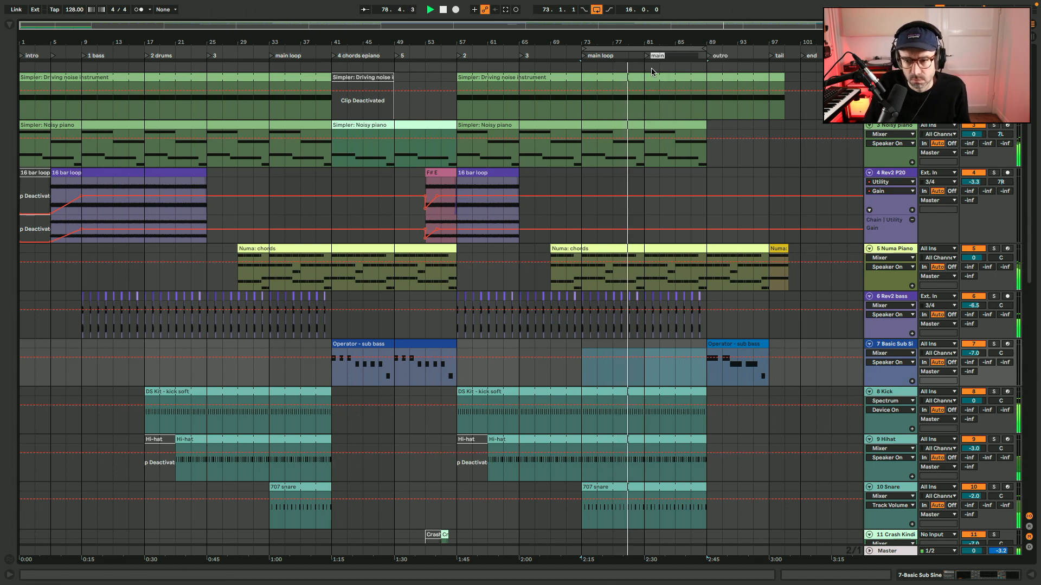
pyautogui.write('main looop')
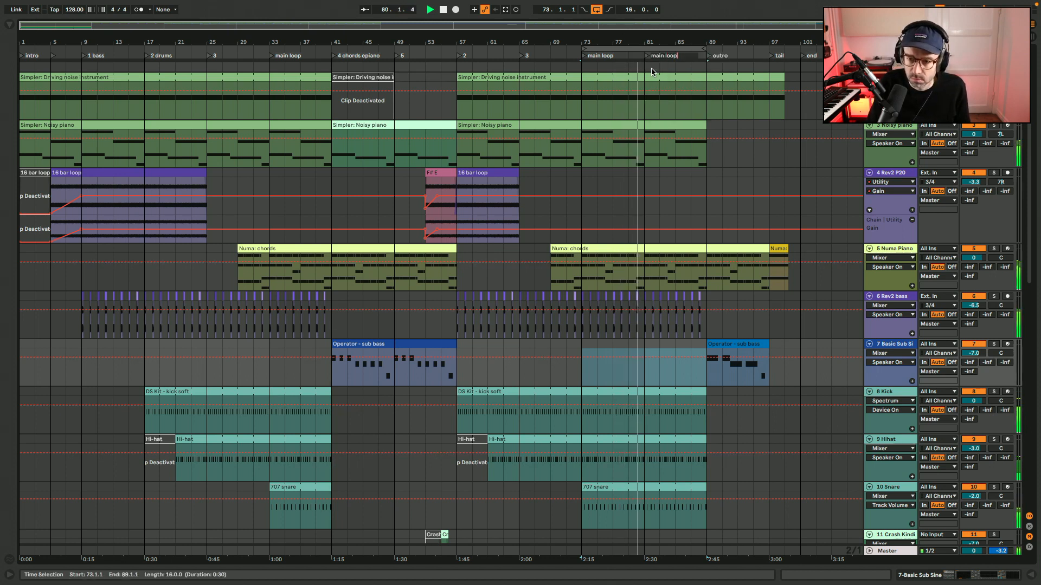
pyautogui.press('Return')
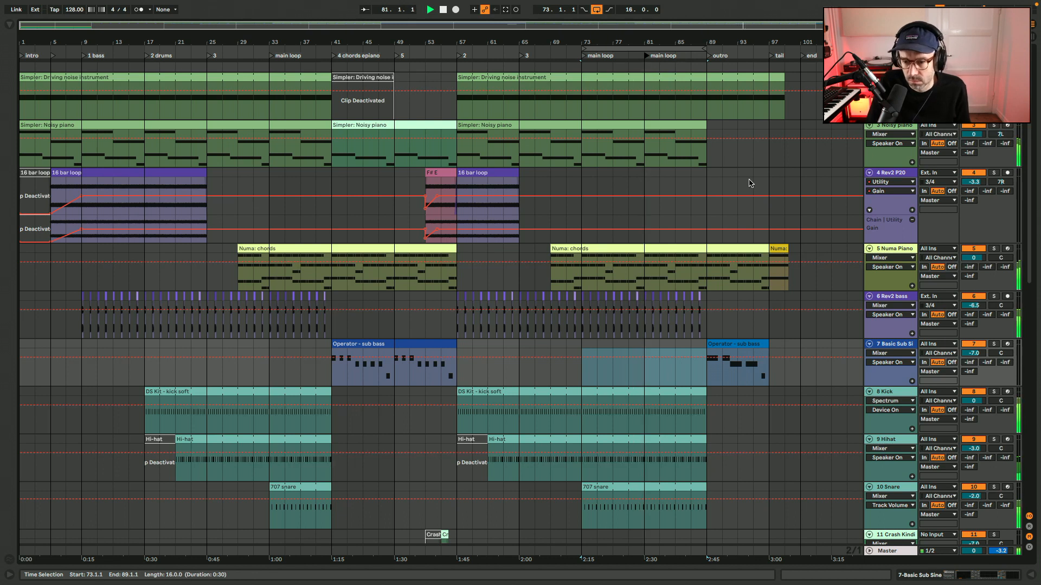
pyautogui.press('super+r')
pyautogui.write('main 2')
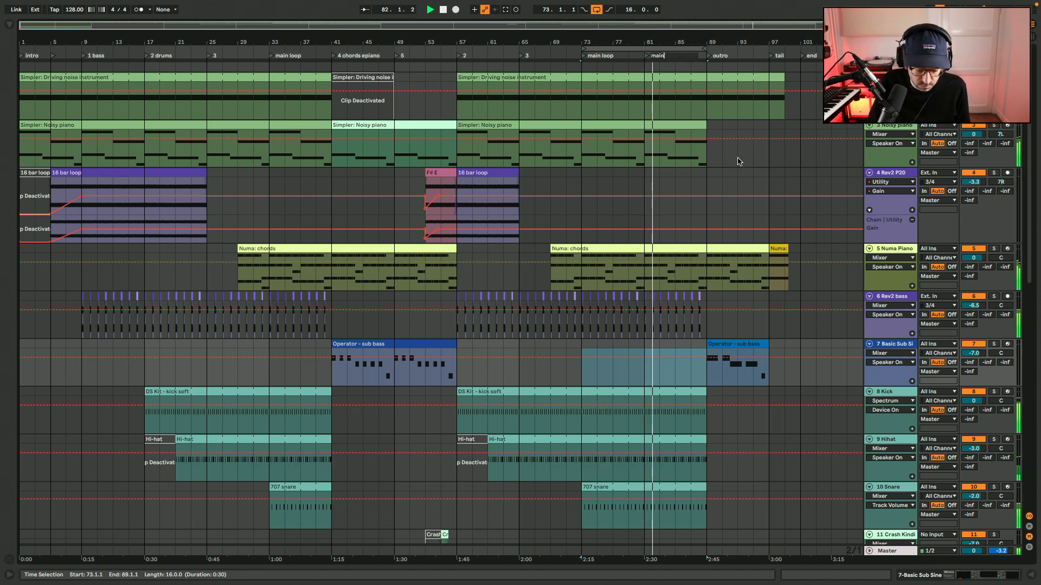
pyautogui.press('Return')
pyautogui.click(631, 384)
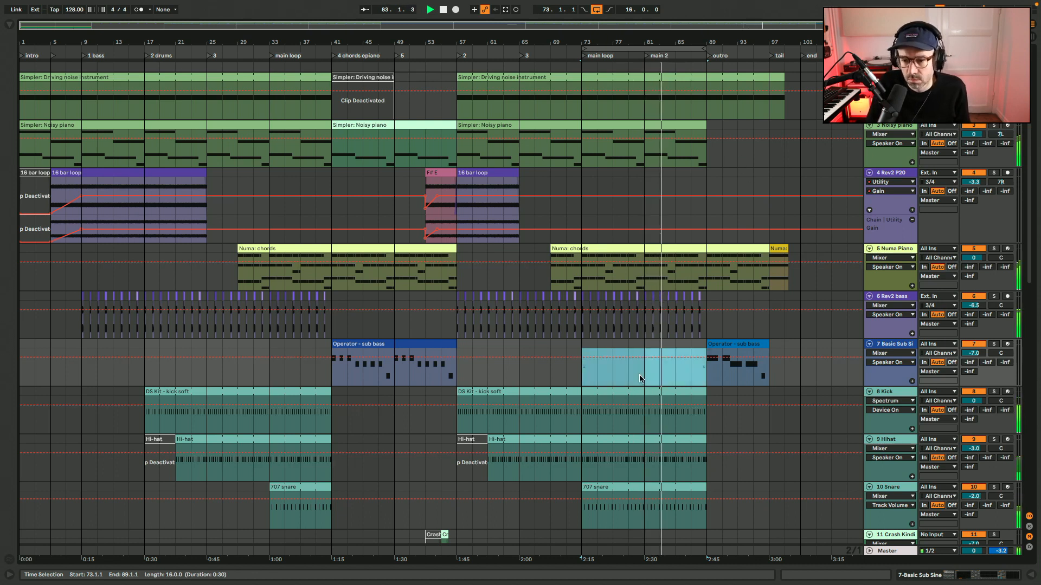
pyautogui.scroll(-5, 637, 386)
pyautogui.click(644, 389)
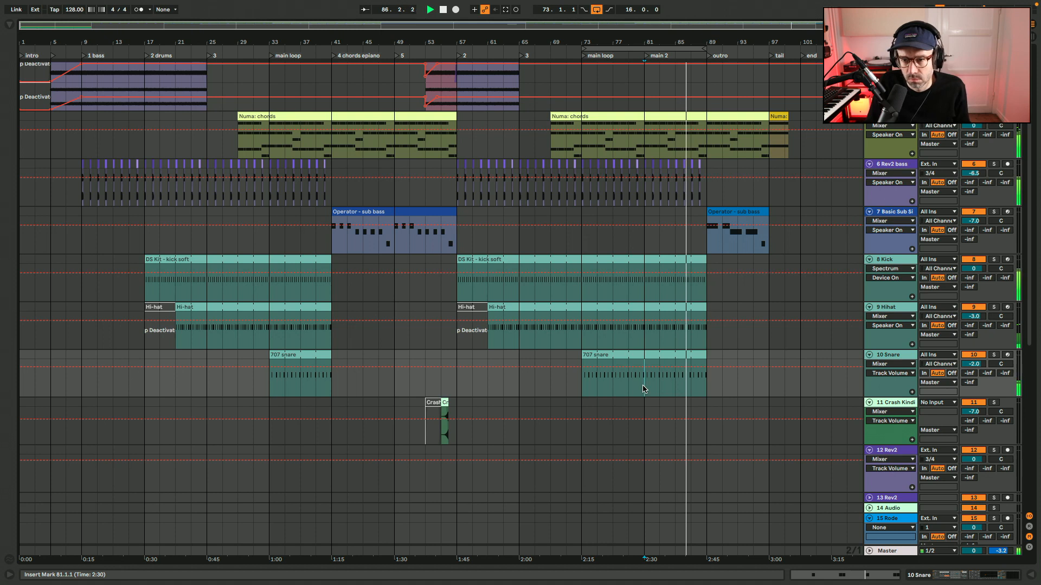
pyautogui.scroll(5, 643, 389)
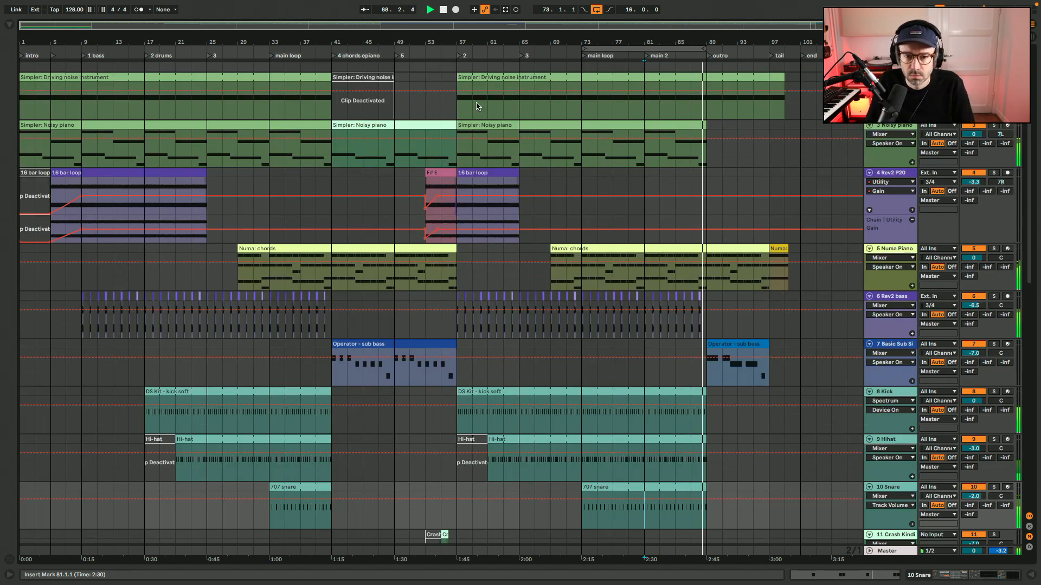
# Delete the deactivated Driving noise clip at bars 41 to 49 and the deactivated Crash clip at bars 53 to 55.
pyautogui.click(377, 77)
pyautogui.press('Delete')
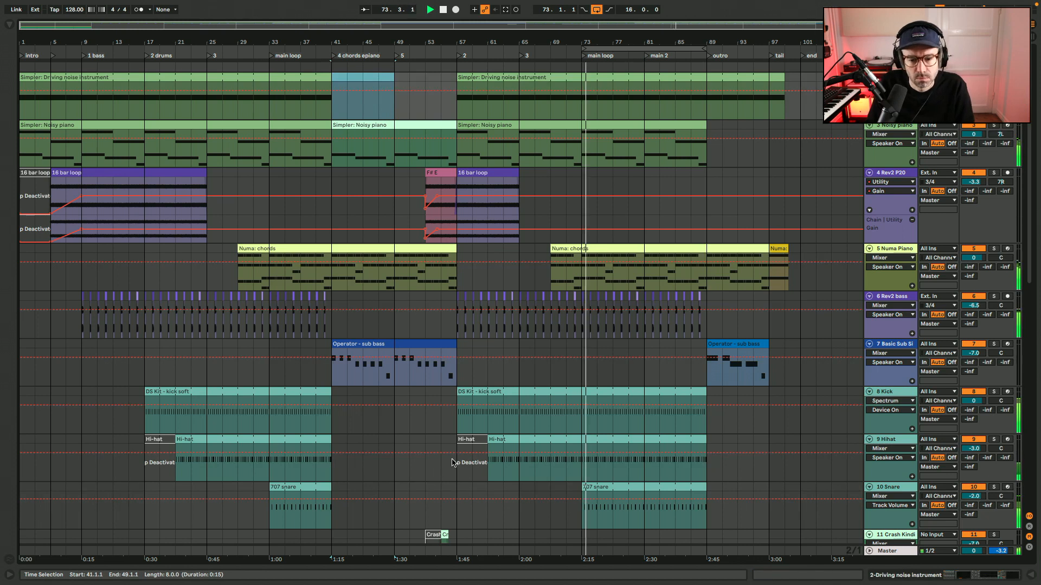
pyautogui.click(471, 440)
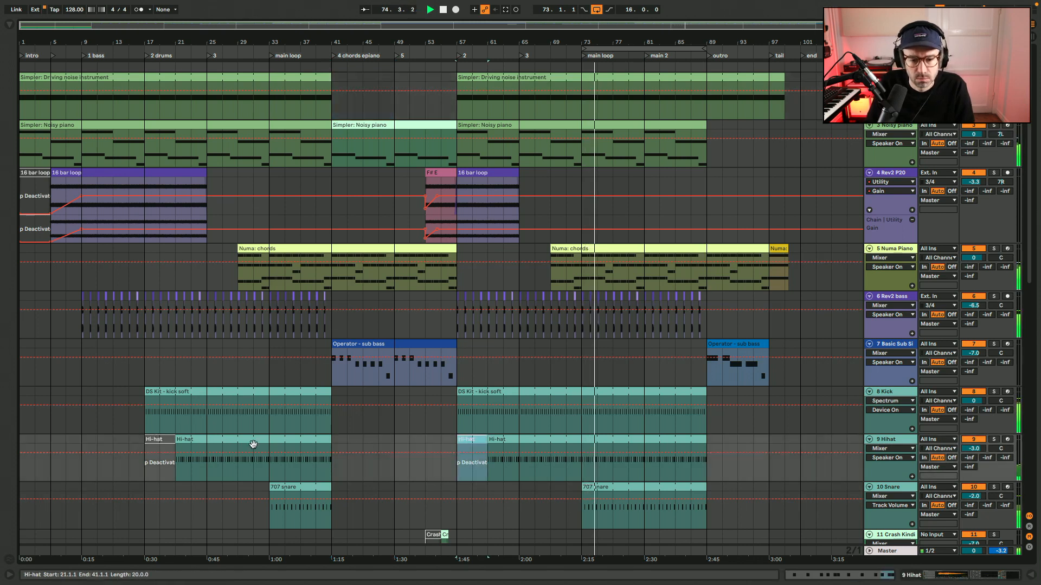
pyautogui.scroll(-2, 483, 512)
pyautogui.click(432, 482)
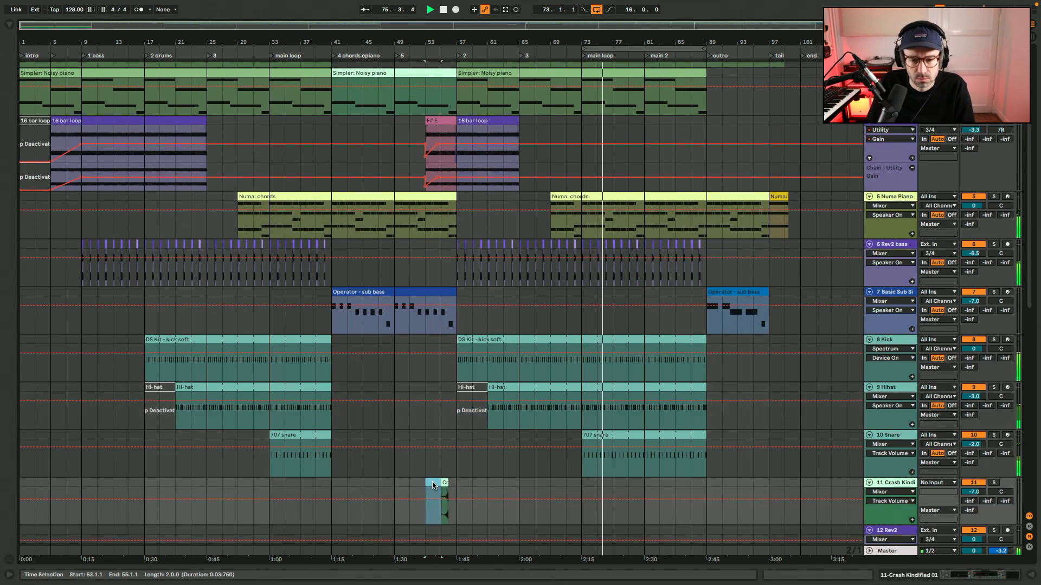
pyautogui.scroll(2, 432, 483)
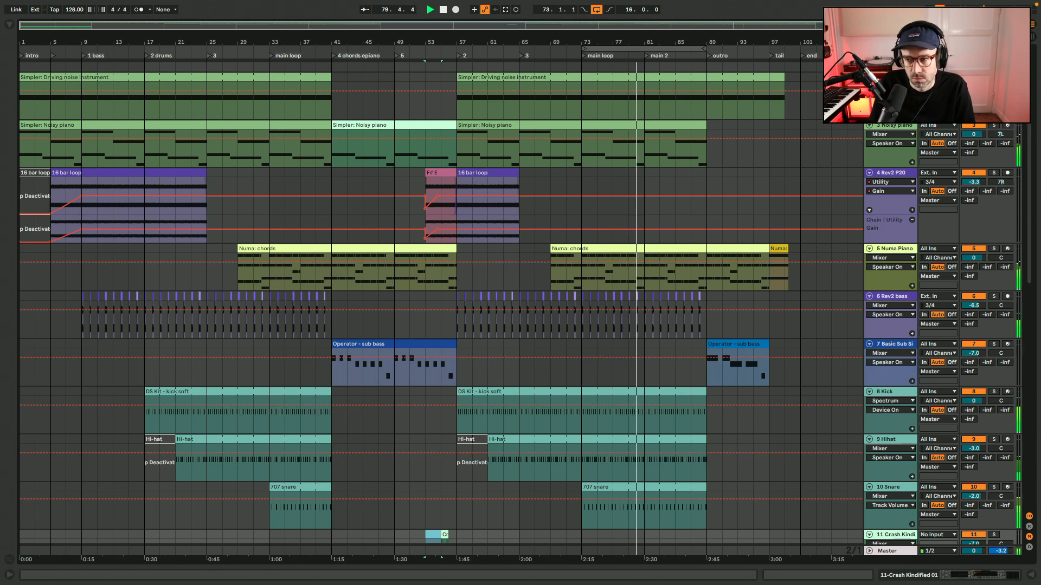
# Turn off looping and play the arrangement from the beginning.
pyautogui.moveTo(995, 25); pyautogui.dragTo(942, 26)
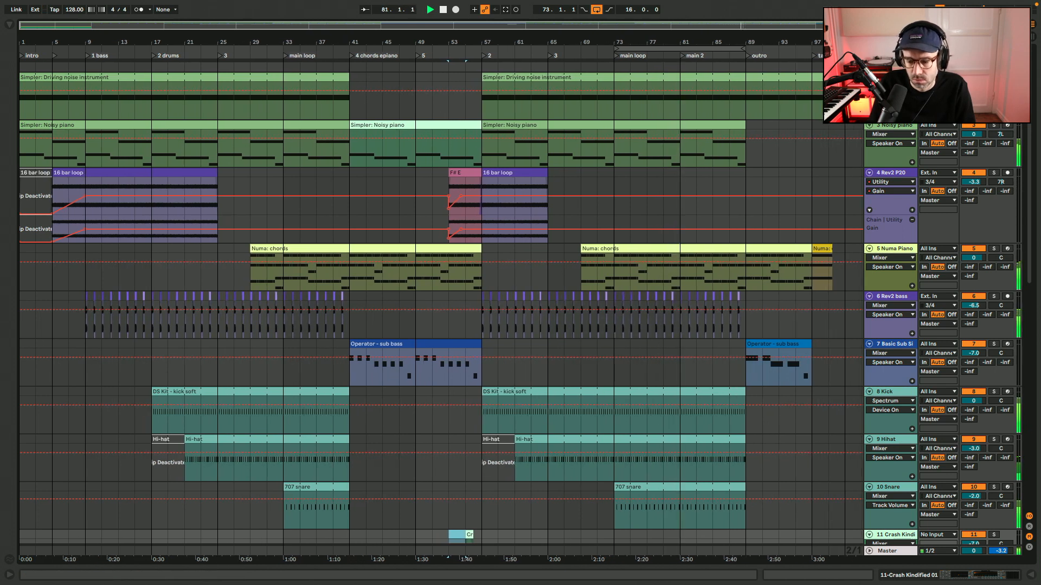
pyautogui.hotkey('ctrl', 'l')
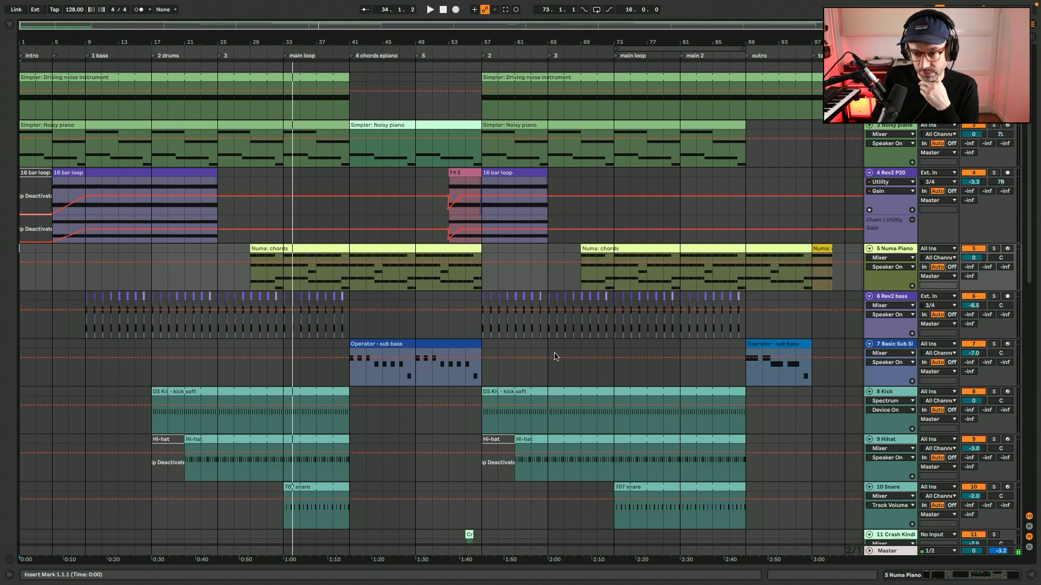
pyautogui.scroll(-5, 576, 495)
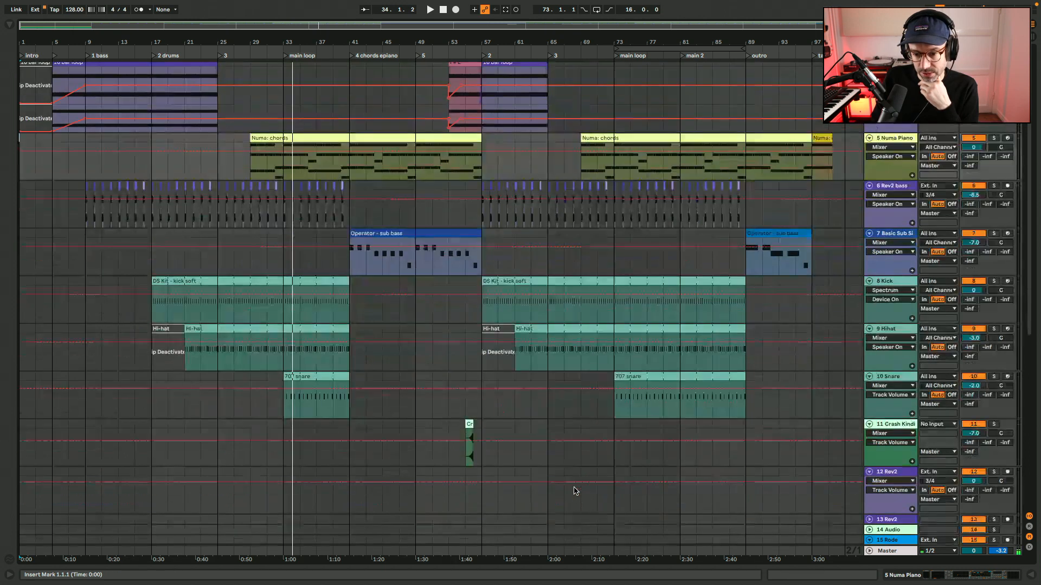
pyautogui.scroll(5, 581, 457)
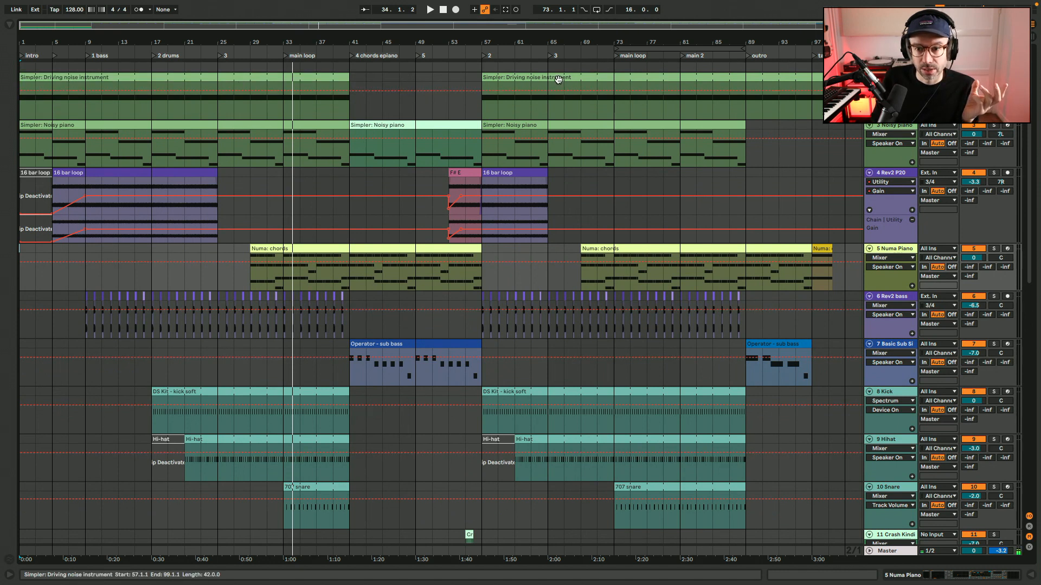
# Review the Driving noise, Noisy piano, Numa chords and sub bass clips, and the Crash track at bars 81 to 89.
pyautogui.click(558, 80)
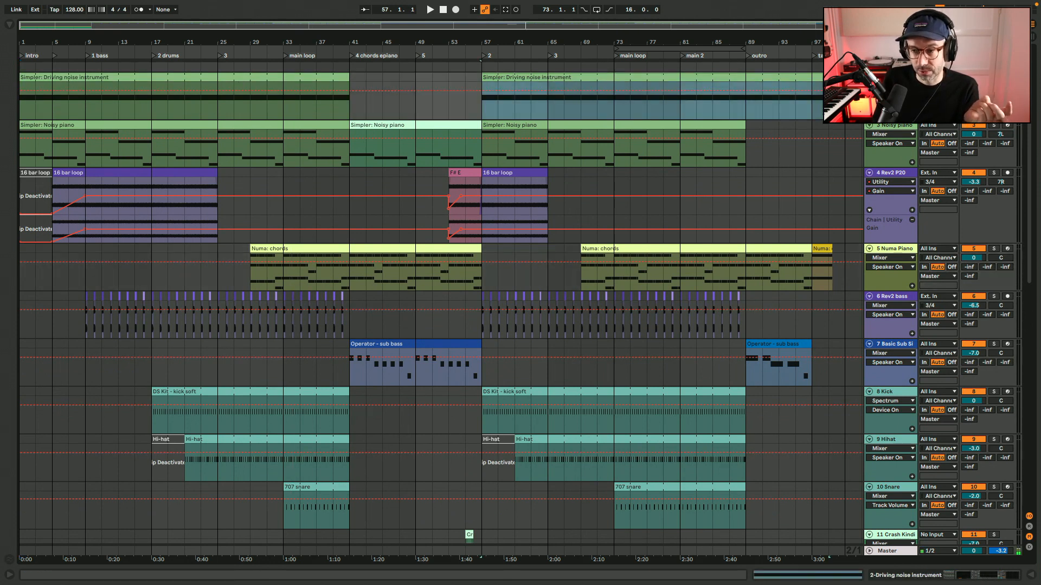
pyautogui.click(538, 125)
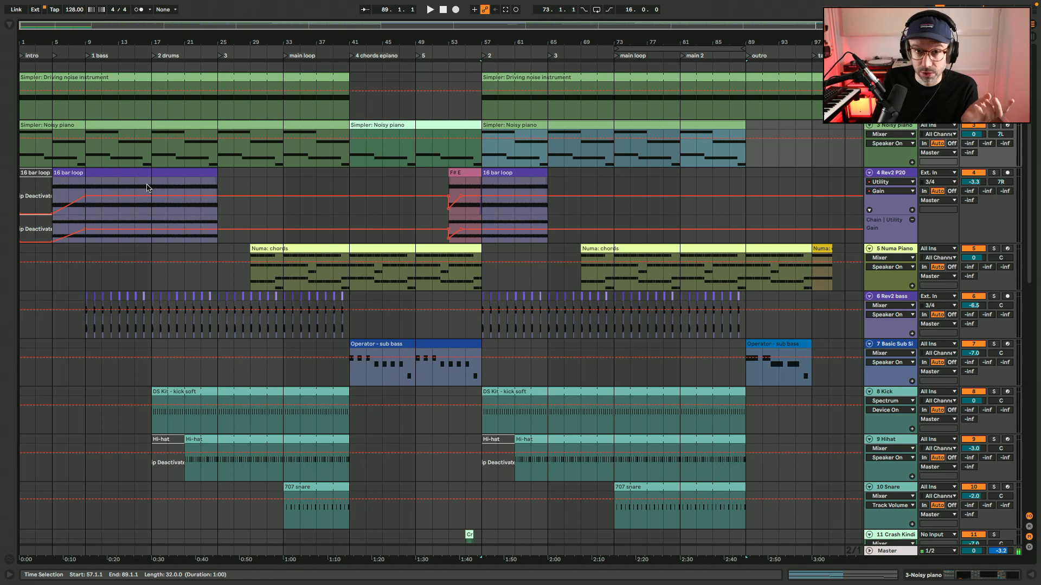
pyautogui.click(336, 248)
pyautogui.scroll(-2, 336, 248)
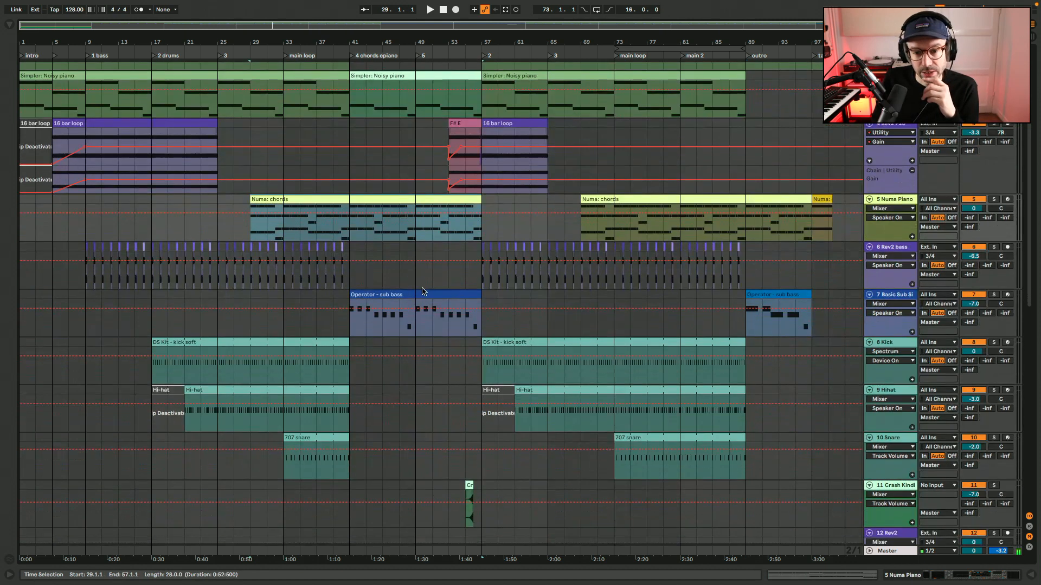
pyautogui.click(399, 295)
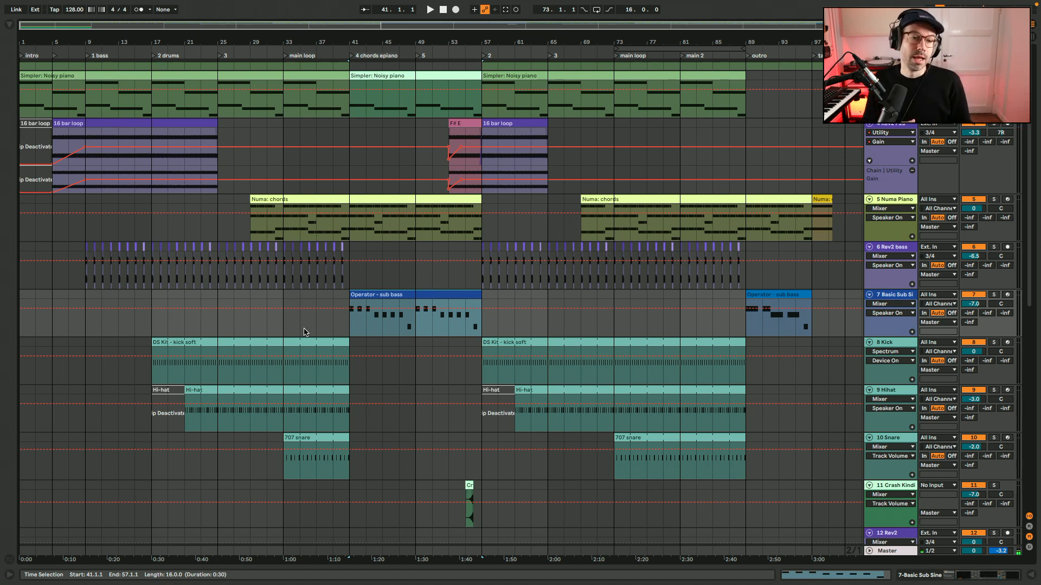
pyautogui.scroll(2, 303, 332)
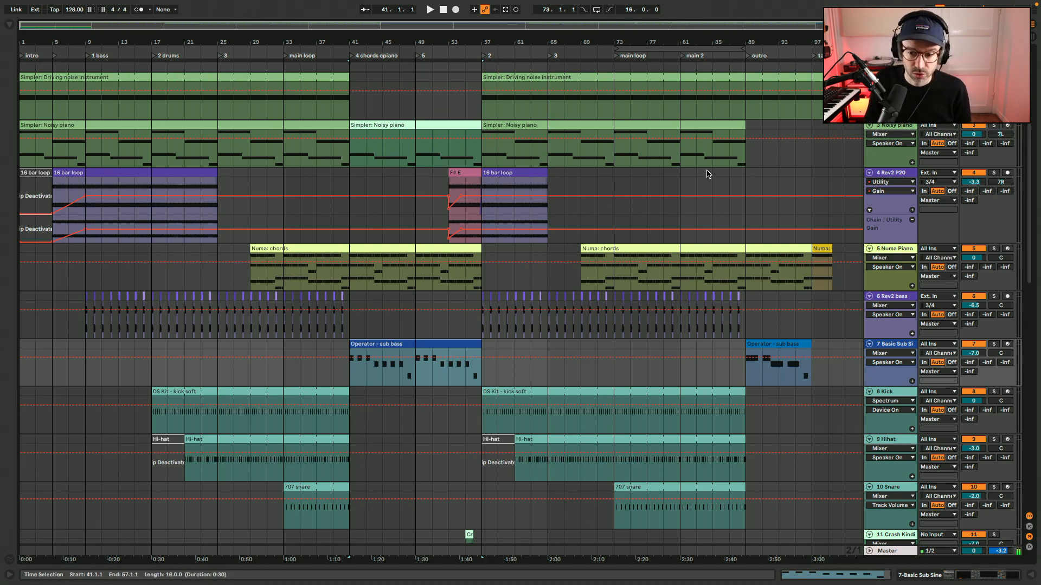
pyautogui.scroll(-8, 707, 173)
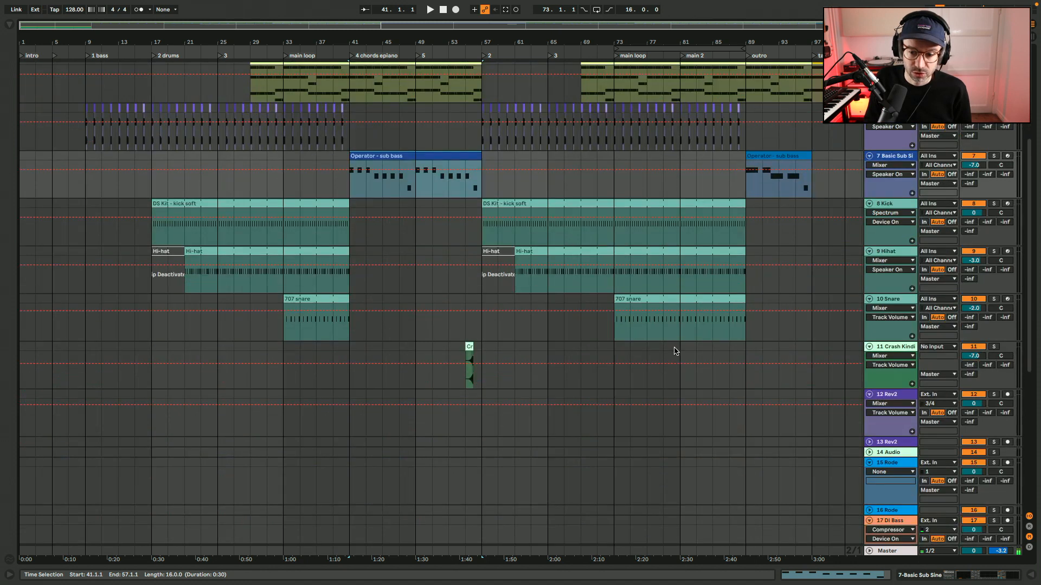
pyautogui.moveTo(679, 349); pyautogui.dragTo(741, 349)
pyautogui.scroll(8, 743, 348)
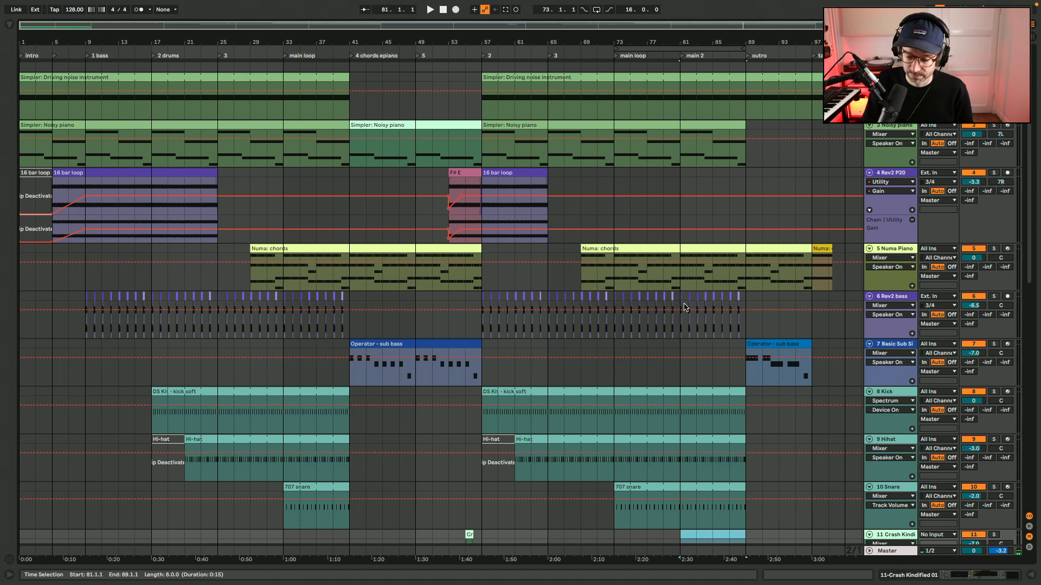
# Play the whole arrangement from the beginning and mute the Voice-over track.
pyautogui.press('Home')
pyautogui.press('space')
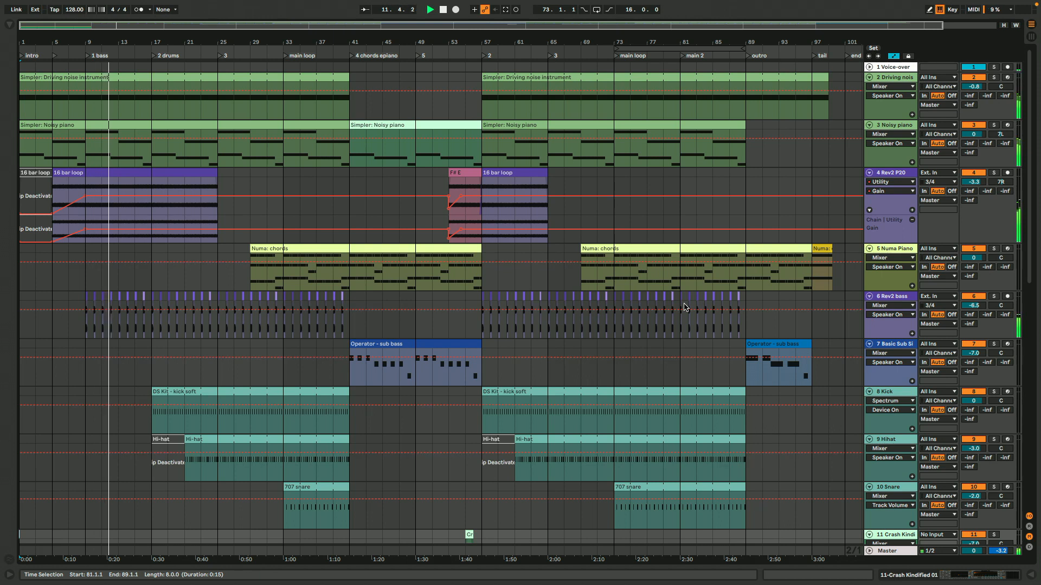
pyautogui.scroll(-2, 927, 490)
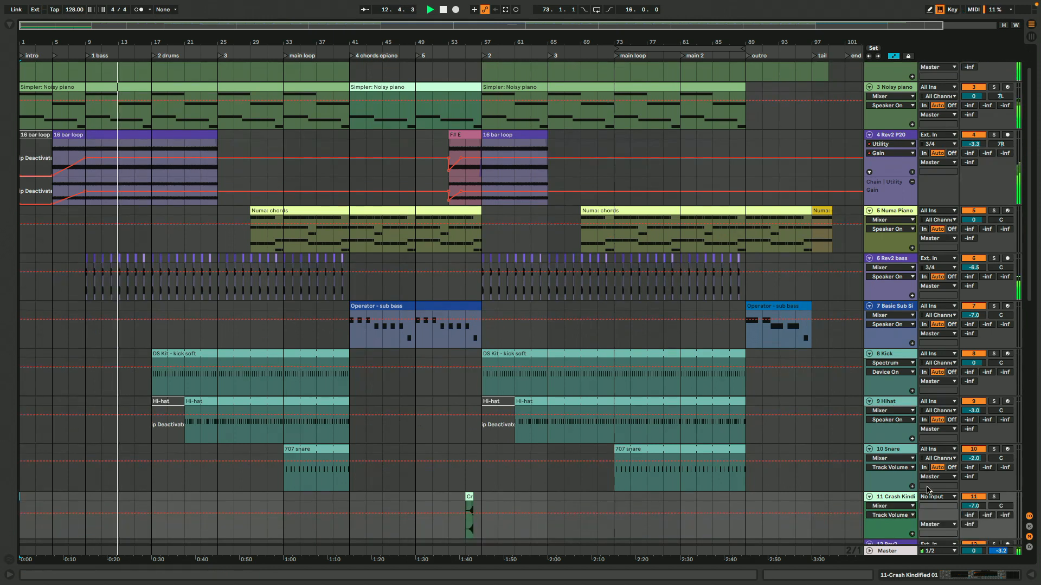
pyautogui.scroll(2, 927, 490)
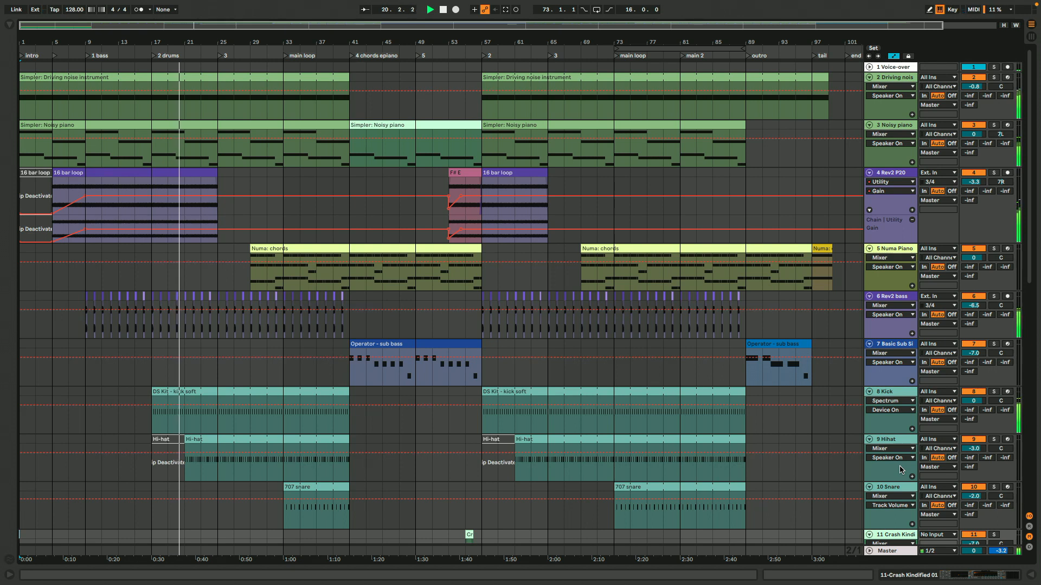
pyautogui.click(976, 68)
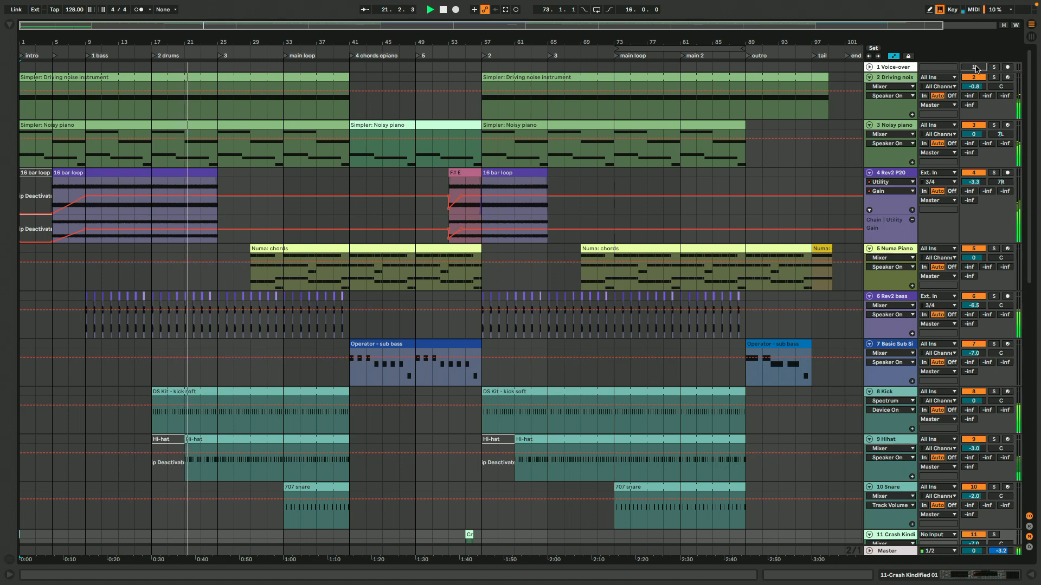